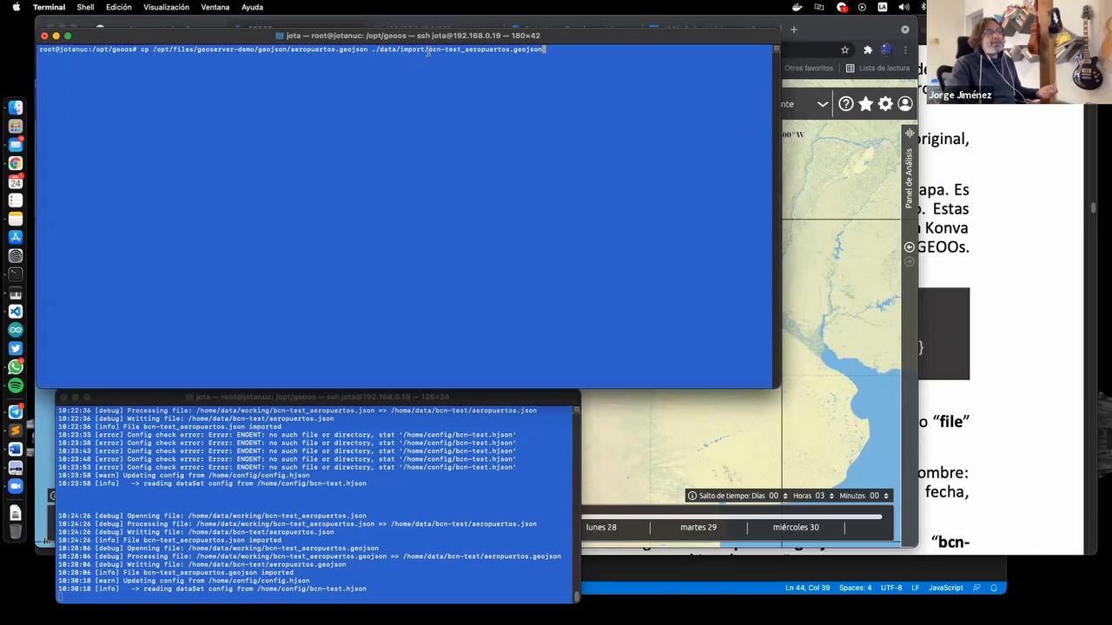
Examine the dataset prefix, file name and geojson extension of the destination file in the pending copy command
drag(426, 49, 502, 49)
click(464, 49)
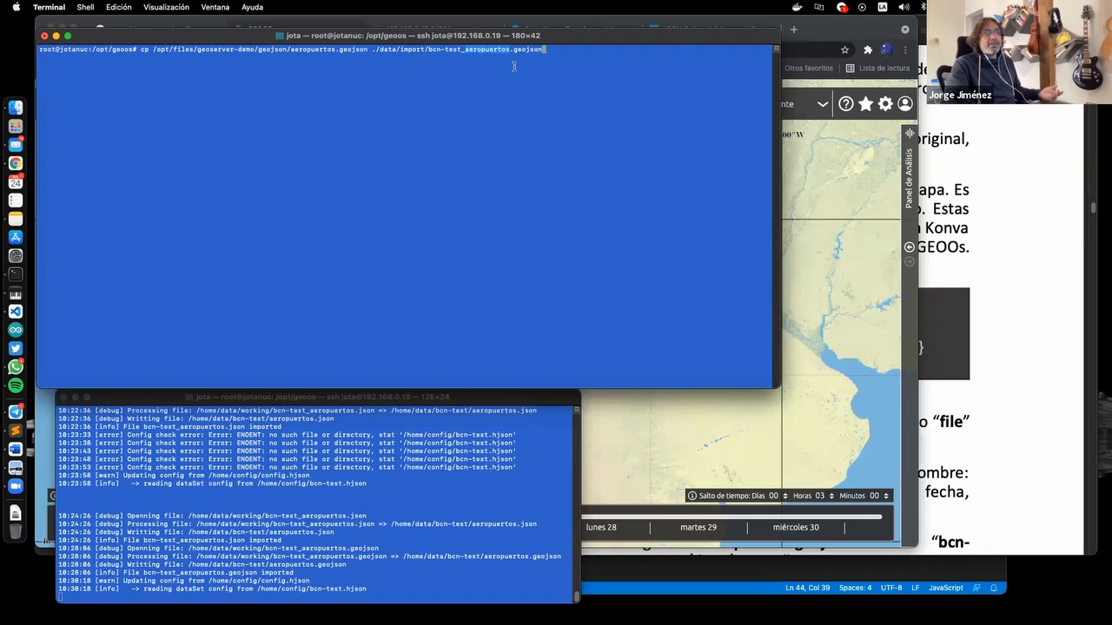
click(543, 66)
drag(512, 50, 545, 50)
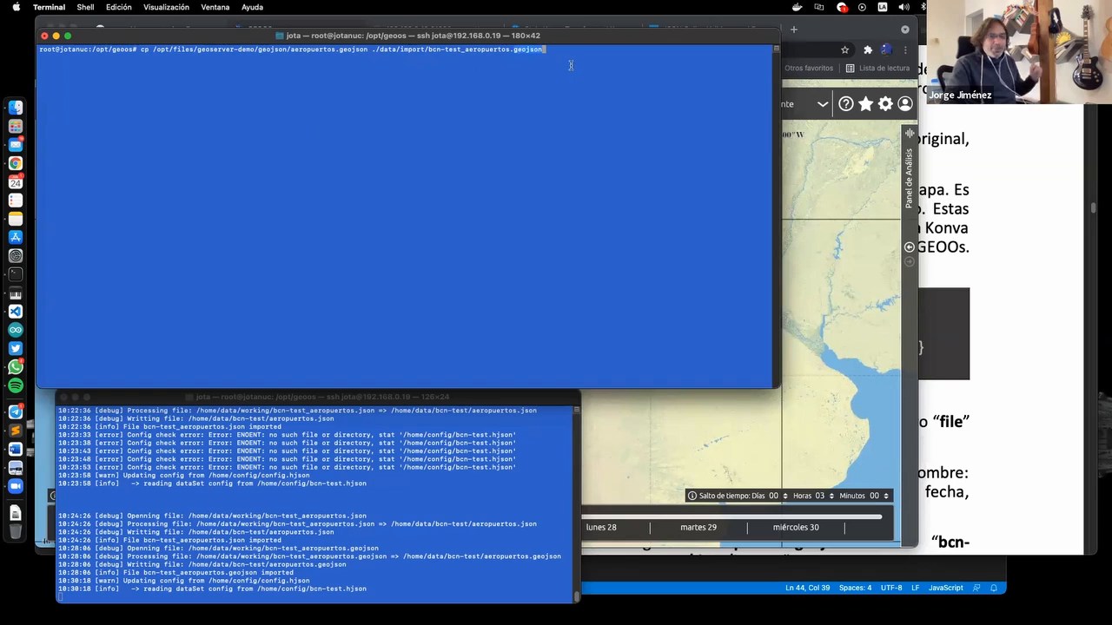
click(561, 75)
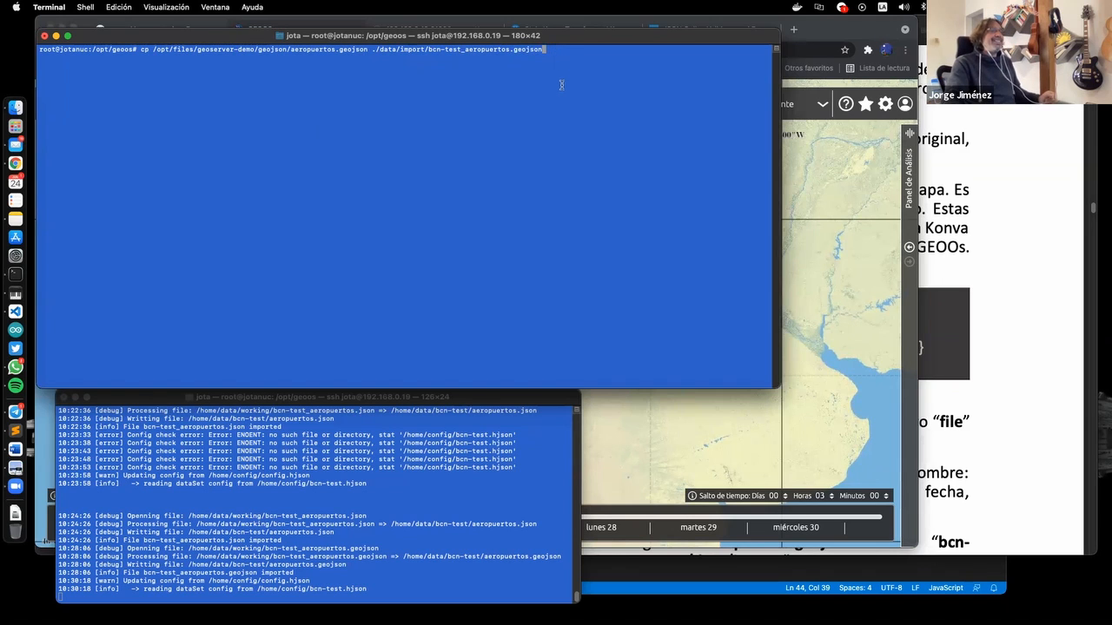
Discard the pending copy command and open config/bcn-test.hjson in nano
key(Up)
key(ctrl+u)
text(nano config/)
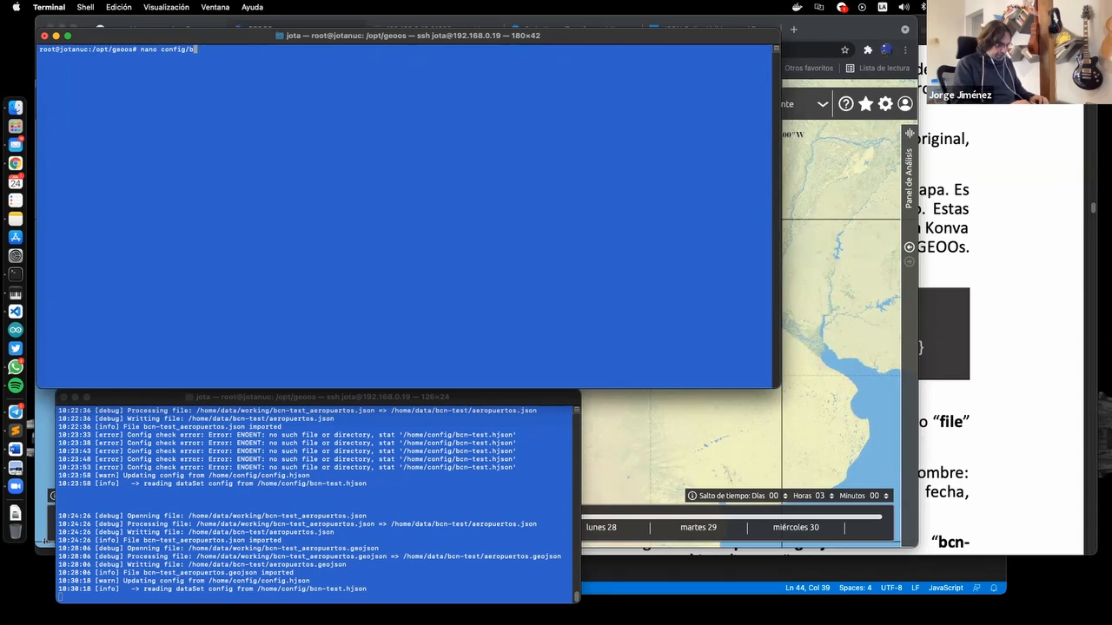
text(bc)
key(Tab)
key(Return)
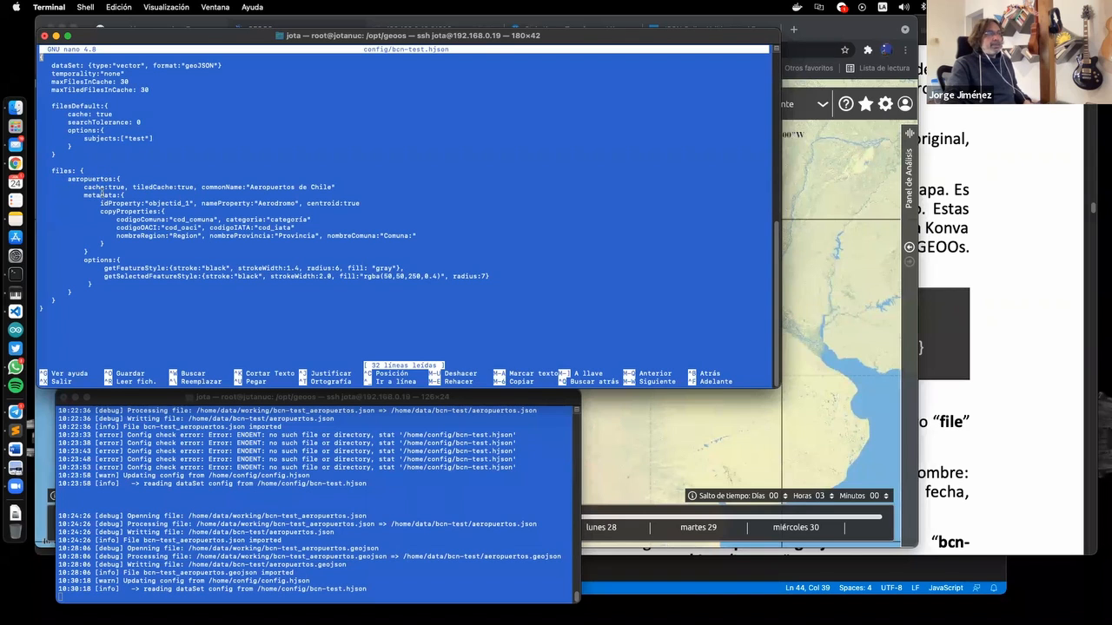
Review the aeropuertos metadata properties and the getFeatureStyle and getSelectedFeatureStyle options in the configuration file
drag(102, 202, 424, 236)
click(195, 253)
drag(103, 268, 492, 276)
click(334, 266)
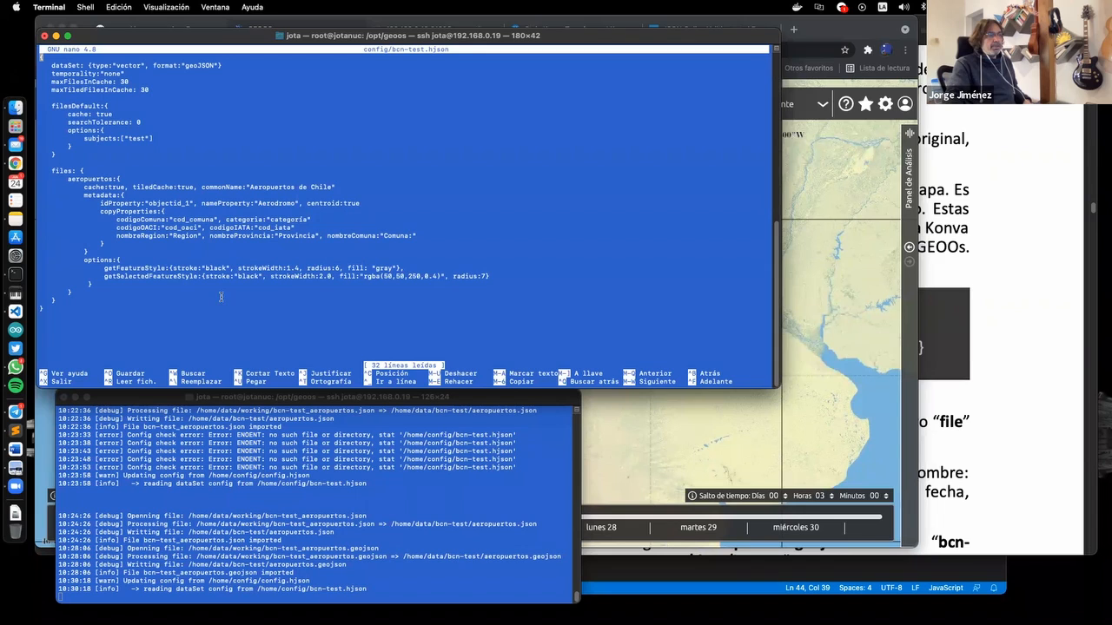
double_click(130, 267)
double_click(146, 276)
click(146, 275)
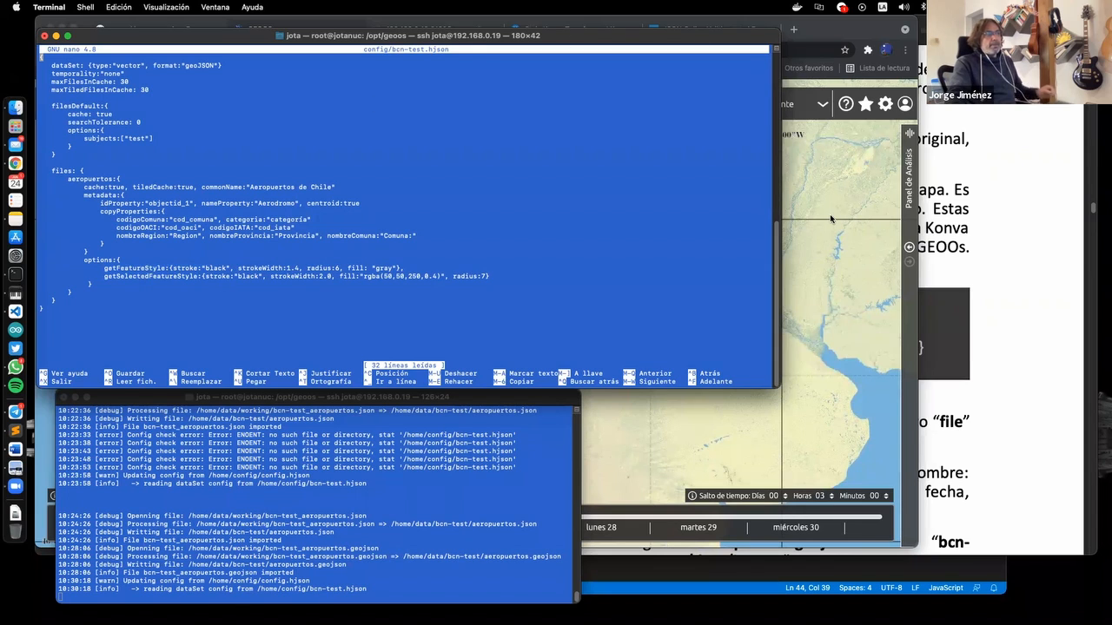
Switch to GEOOS in Chrome and add the "Aeropuertos de Chile" layer from "Puntos o Áreas de Interés" to Mi Panel
click(740, 215)
click(86, 51)
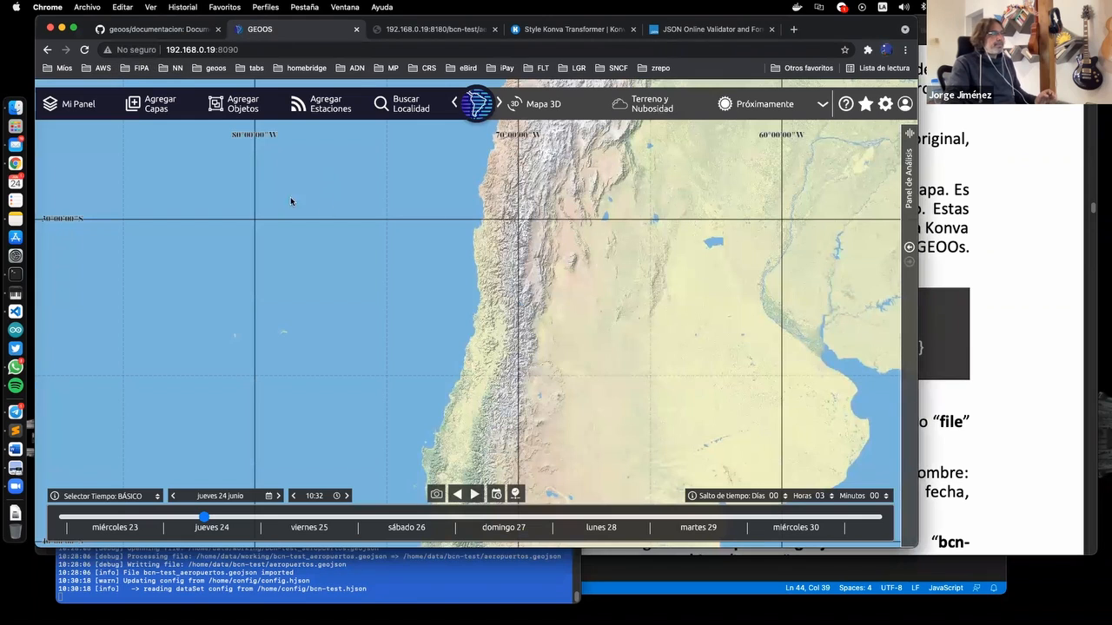
click(144, 107)
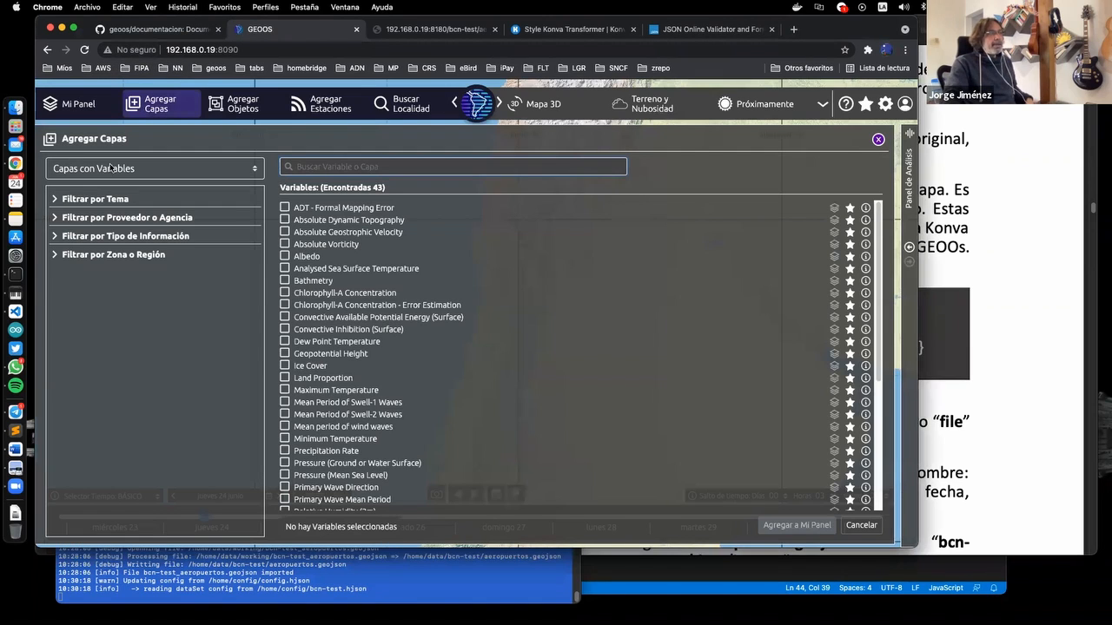
click(100, 166)
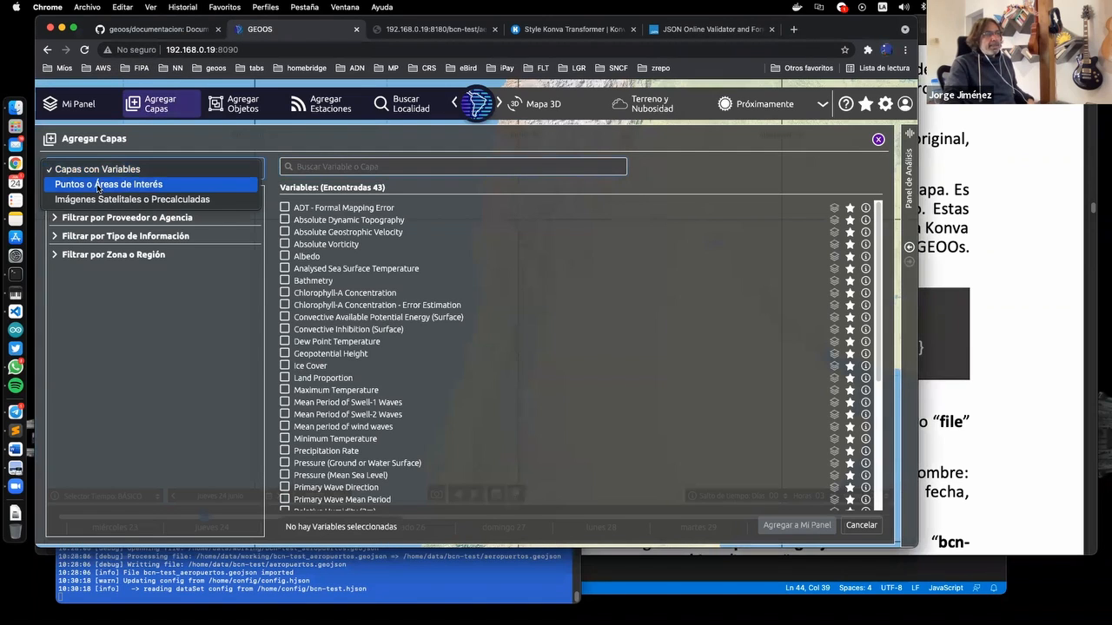
click(160, 188)
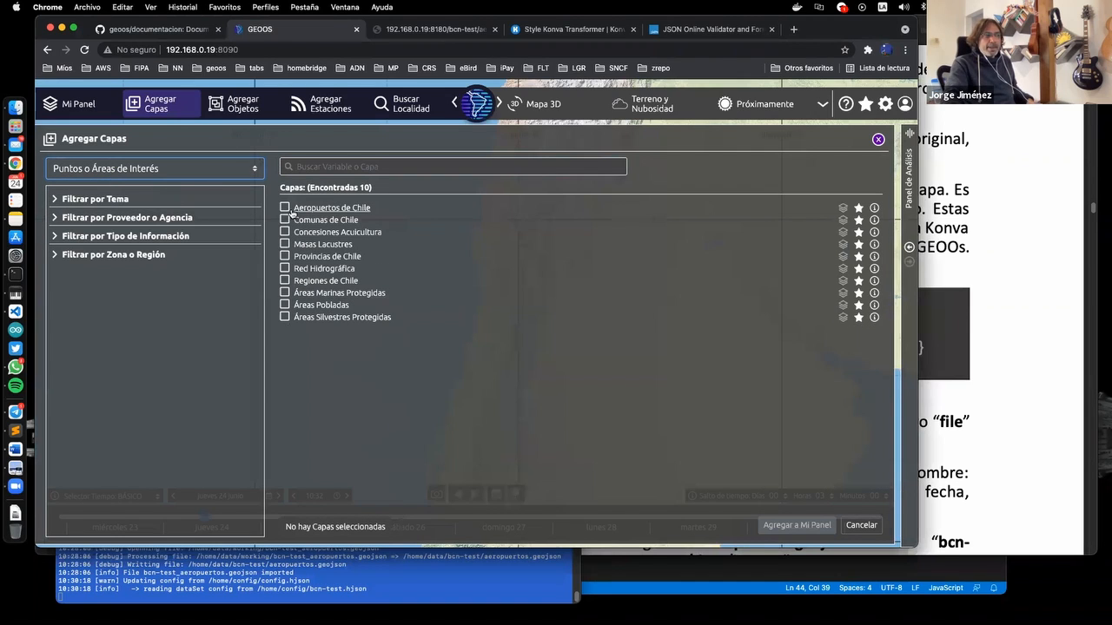
click(286, 209)
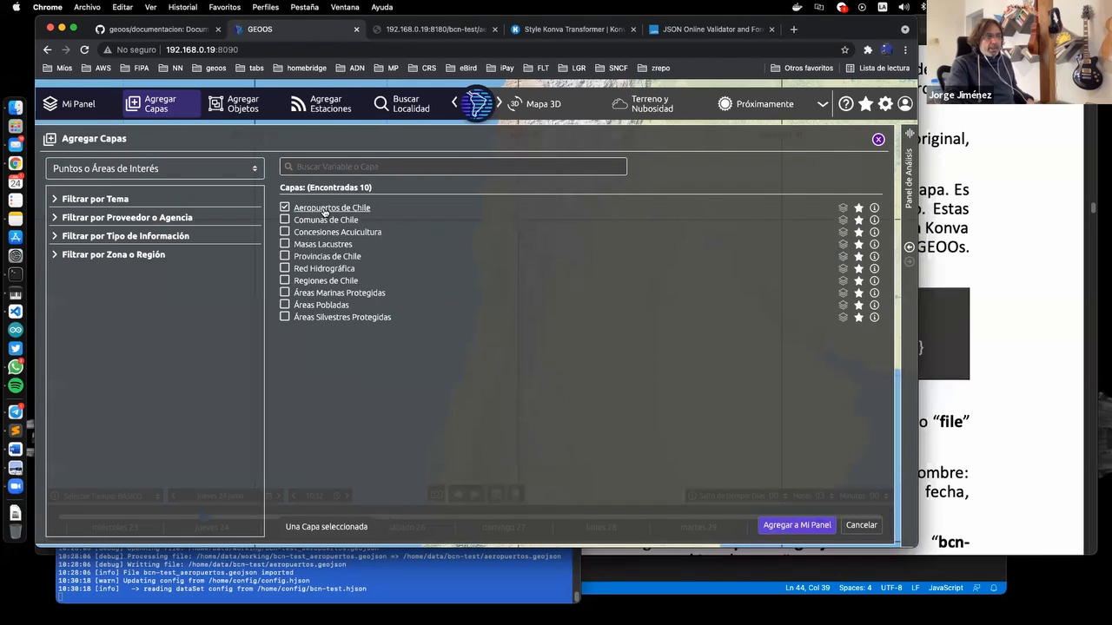
click(789, 525)
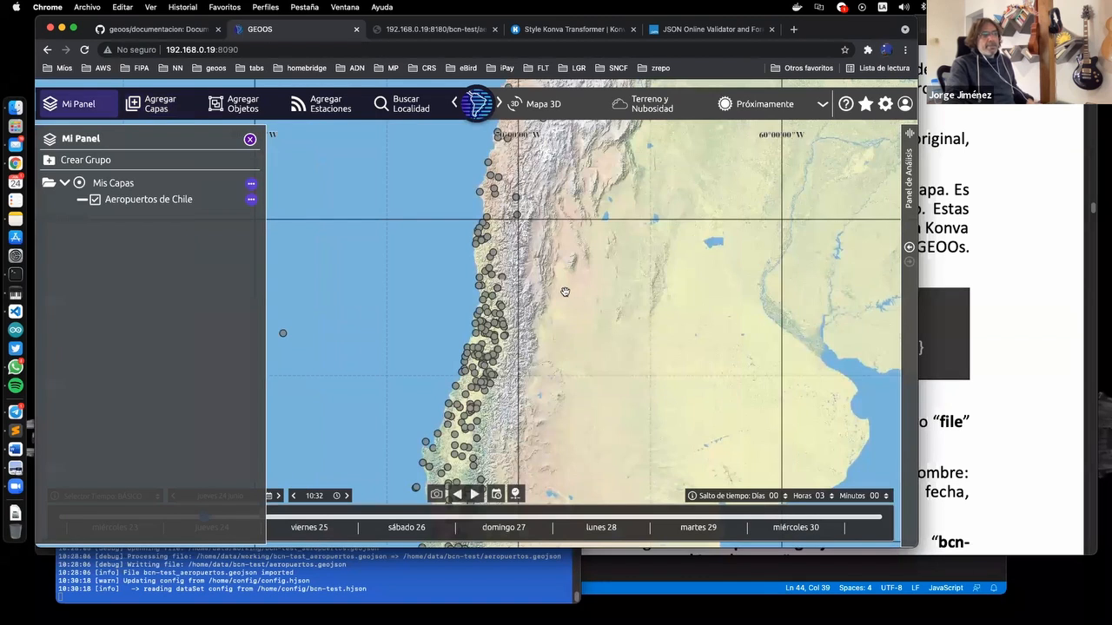
Examine the airport points on the map along the length of Chile and offshore
scroll(564, 292, down, 3)
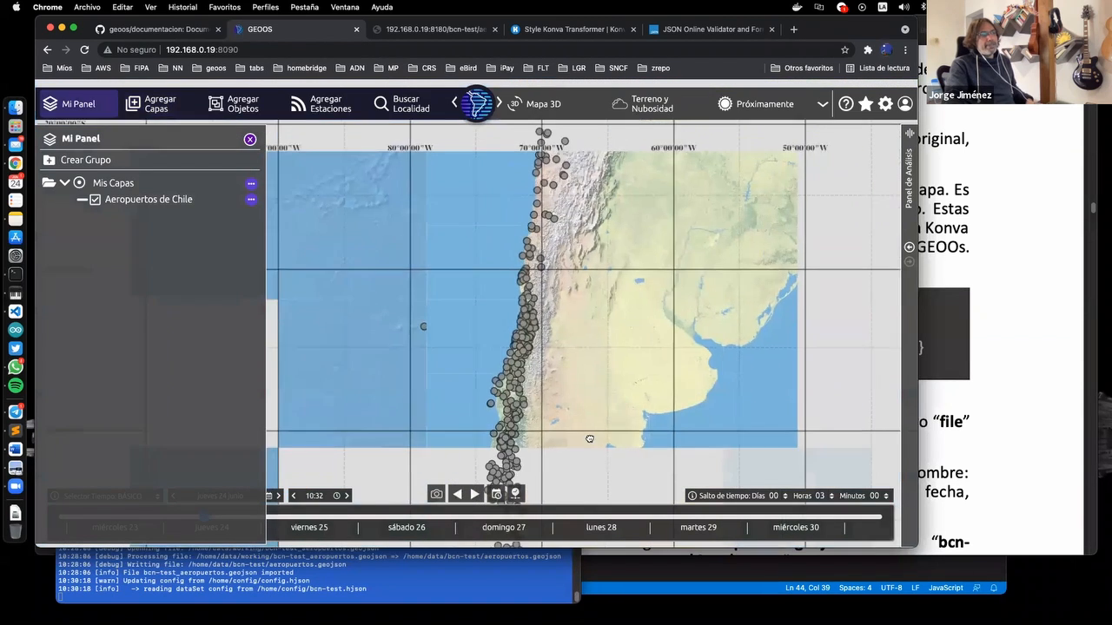
drag(575, 311, 590, 438)
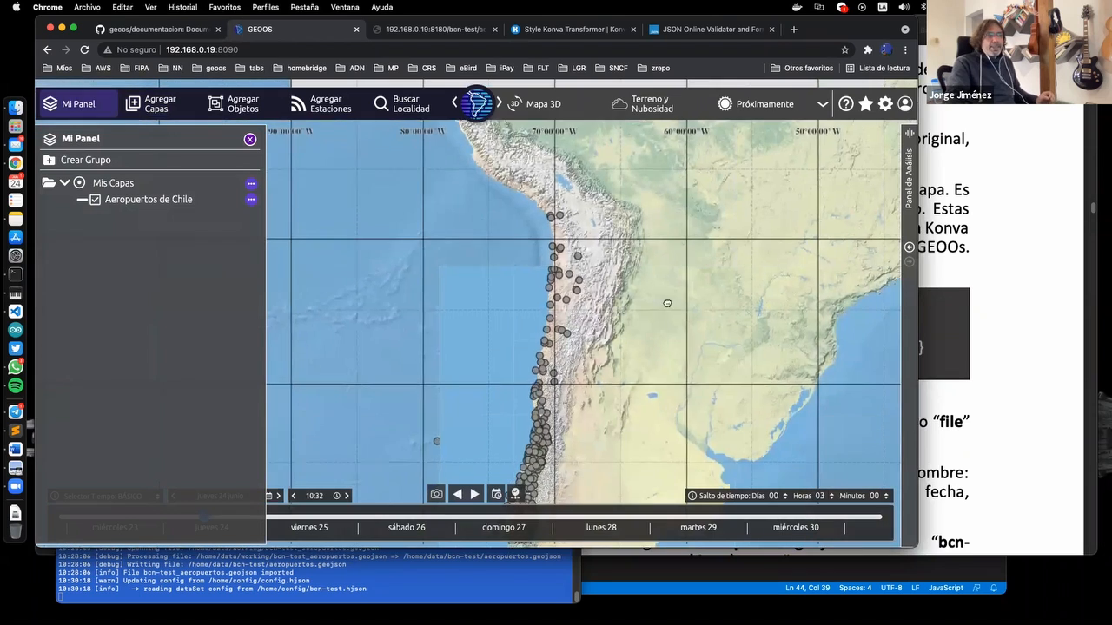
drag(668, 303, 668, 265)
drag(617, 369, 637, 259)
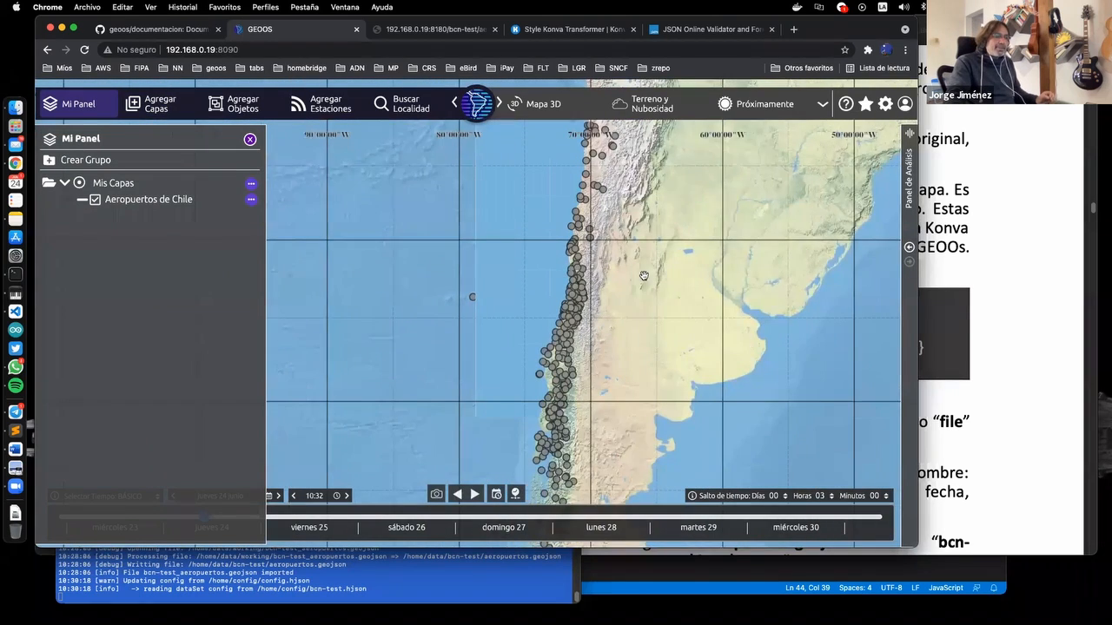
drag(630, 370, 639, 235)
drag(646, 285, 635, 217)
drag(629, 410, 617, 501)
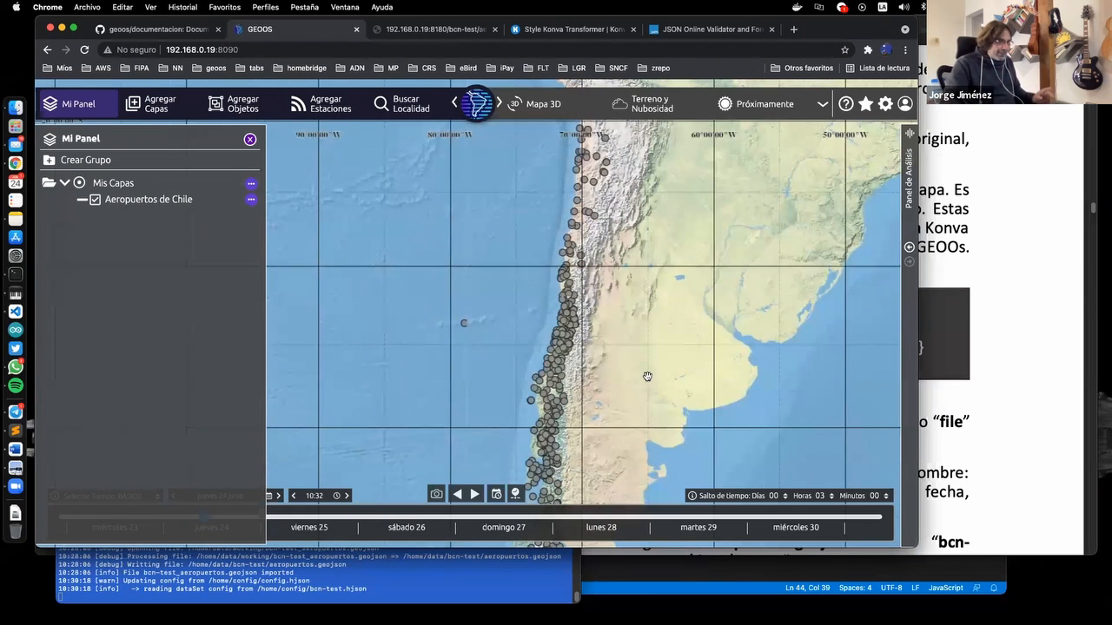
scroll(505, 348, up, 3)
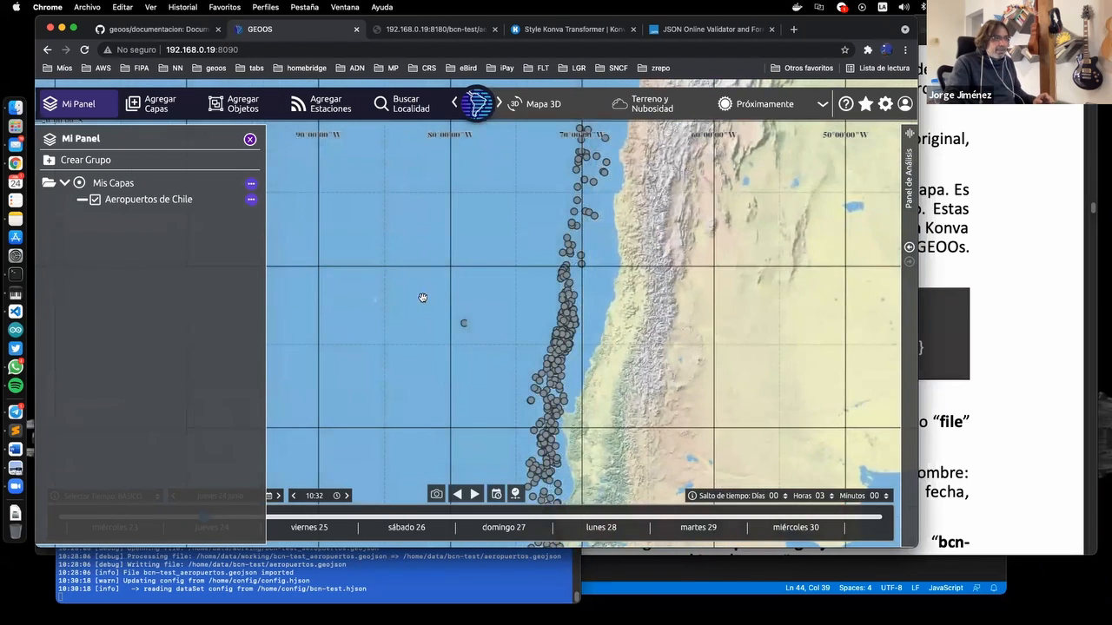
mouse_move(422, 297)
drag(447, 368, 536, 314)
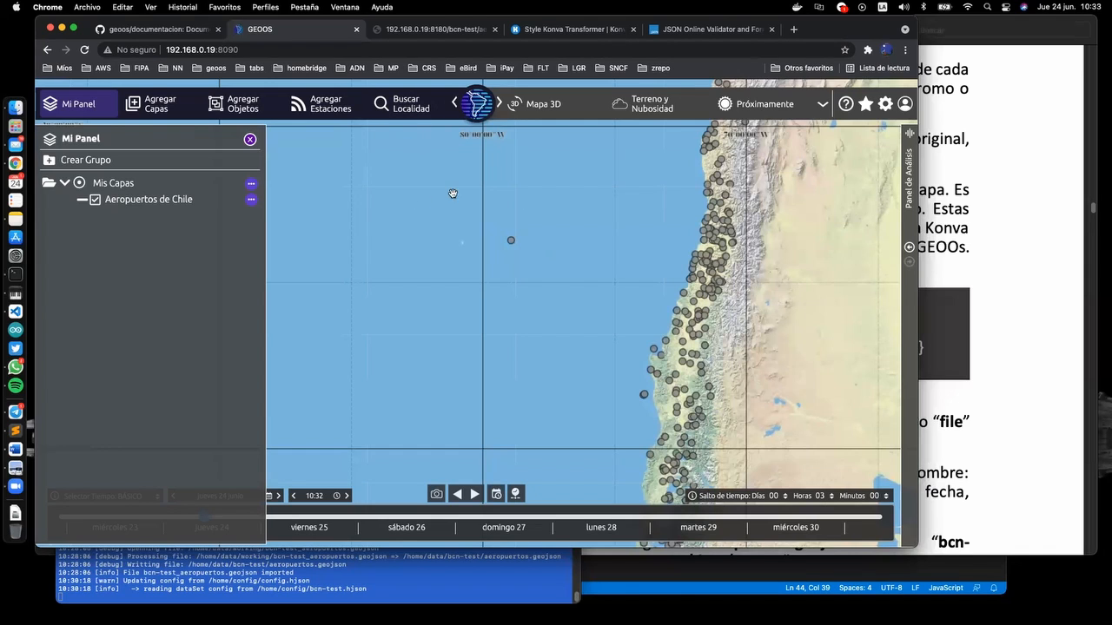
drag(640, 258, 644, 230)
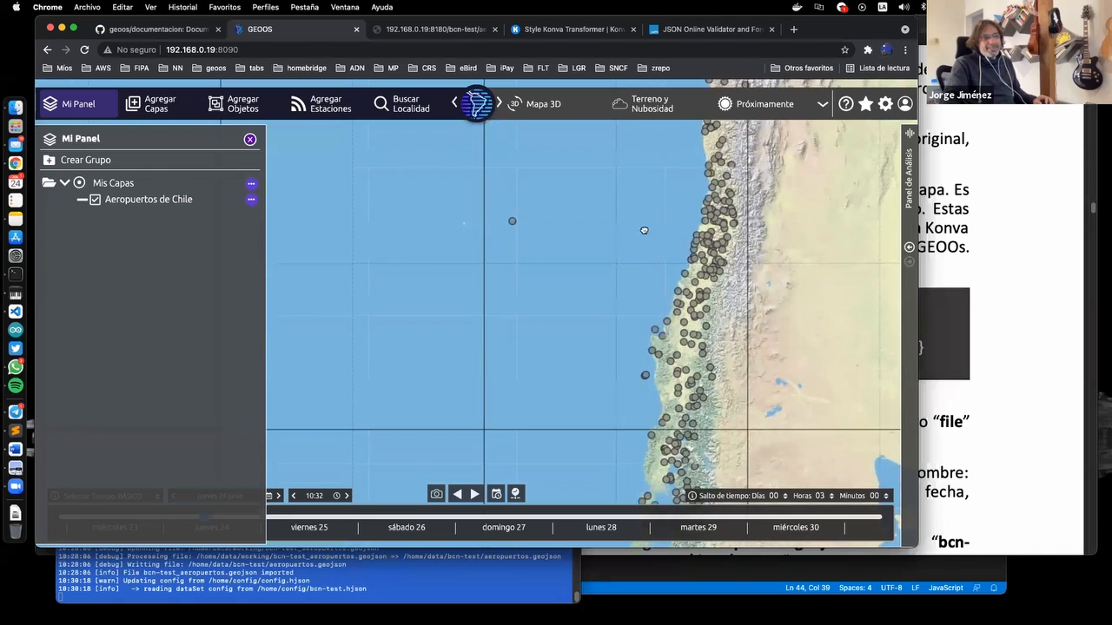
Switch to VS Code, show aeropuertos.geojson and highlight the "categoría" property in the first feature
key(super+Tab)
key(super+Tab)
key(super+Tab)
key(super+Tab)
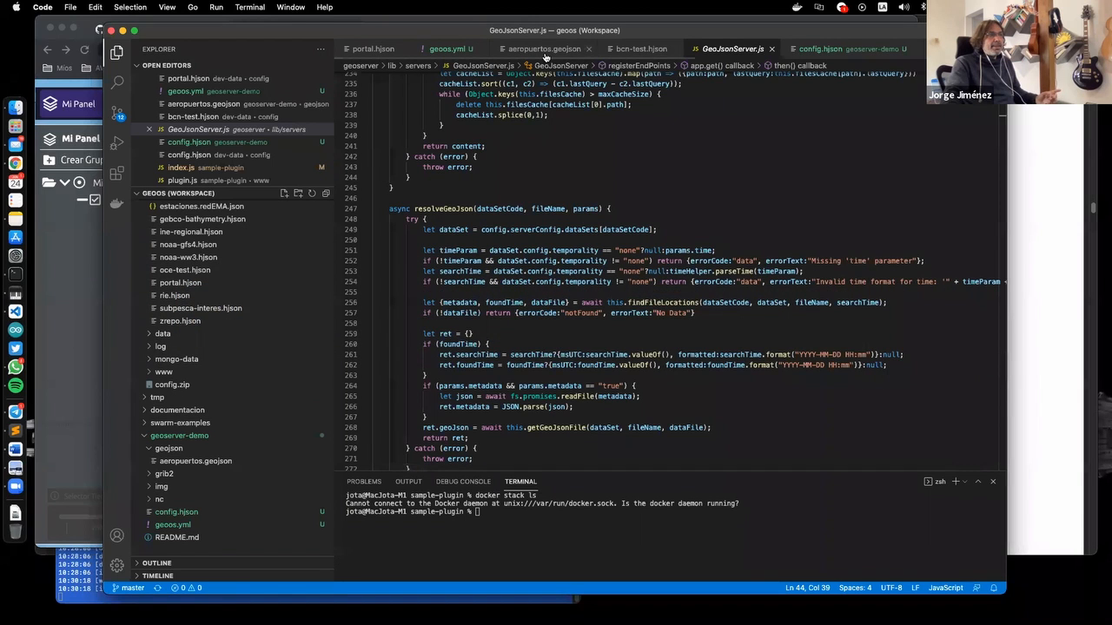
click(544, 52)
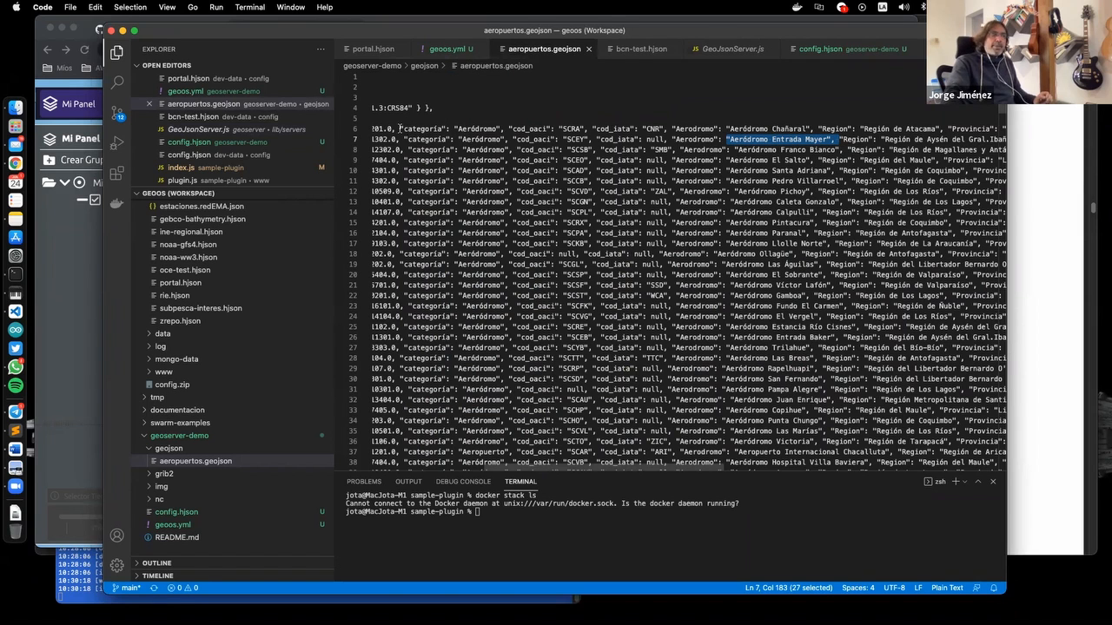
scroll(519, 469, left, 3)
scroll(486, 466, left, 5)
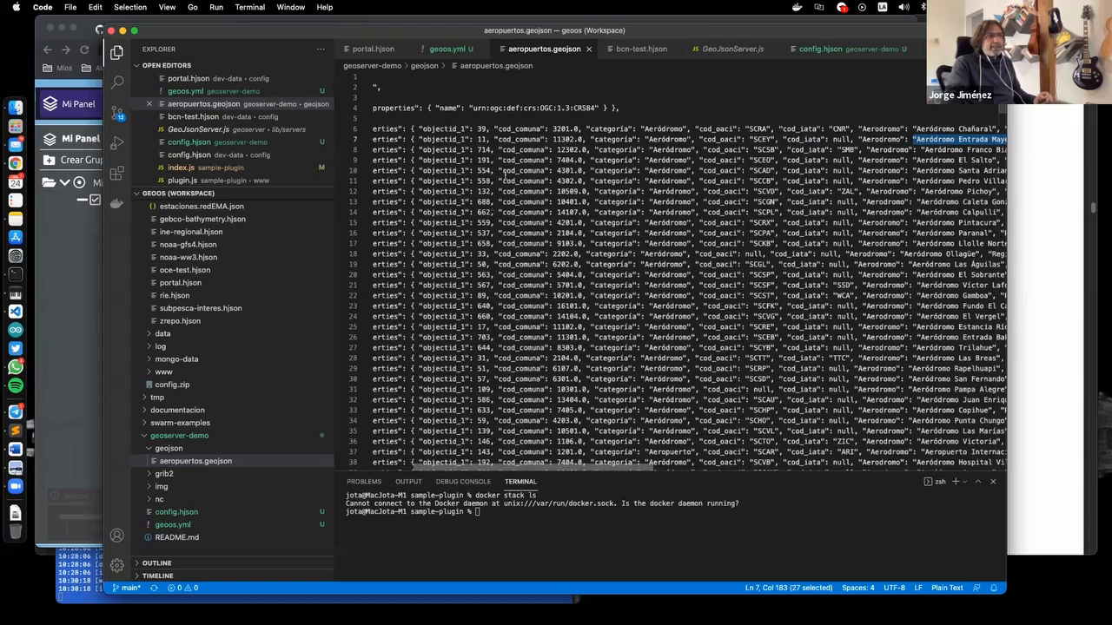
scroll(496, 129, right, 3)
double_click(489, 129)
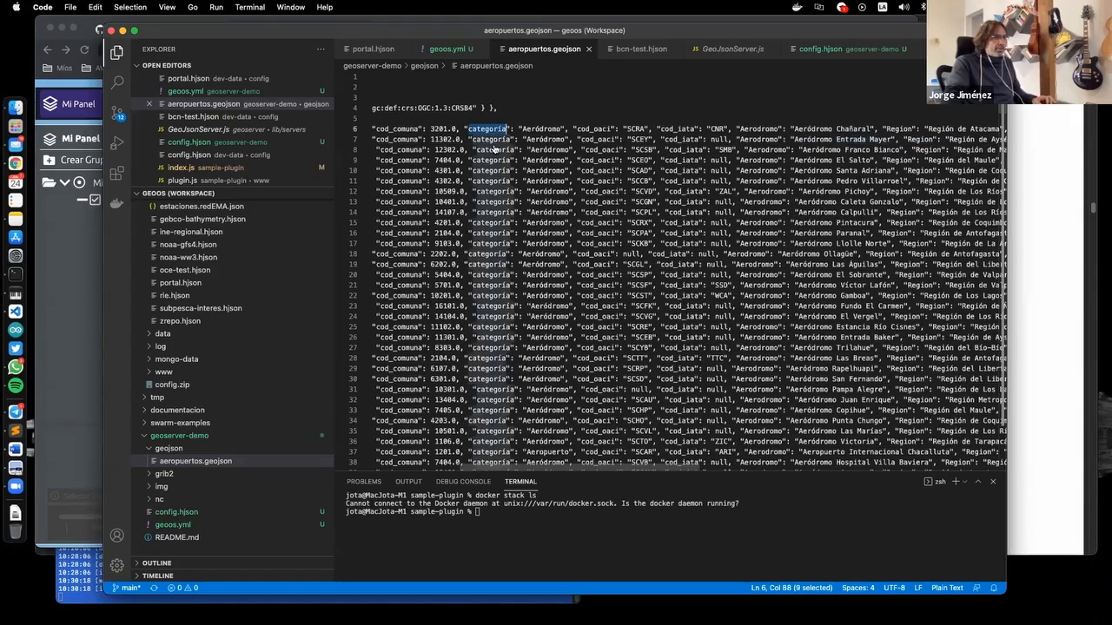
Switch to the Terminal and check the "categoria" mapping under copyProperties in bcn-test.hjson
key(super+Tab)
key(super+Tab)
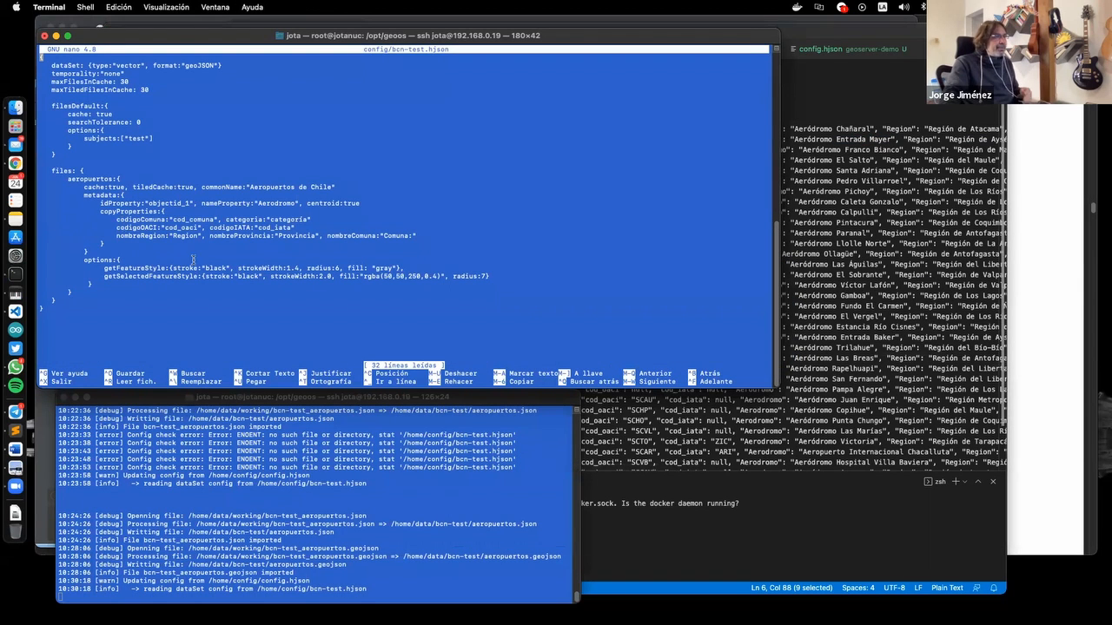
double_click(248, 221)
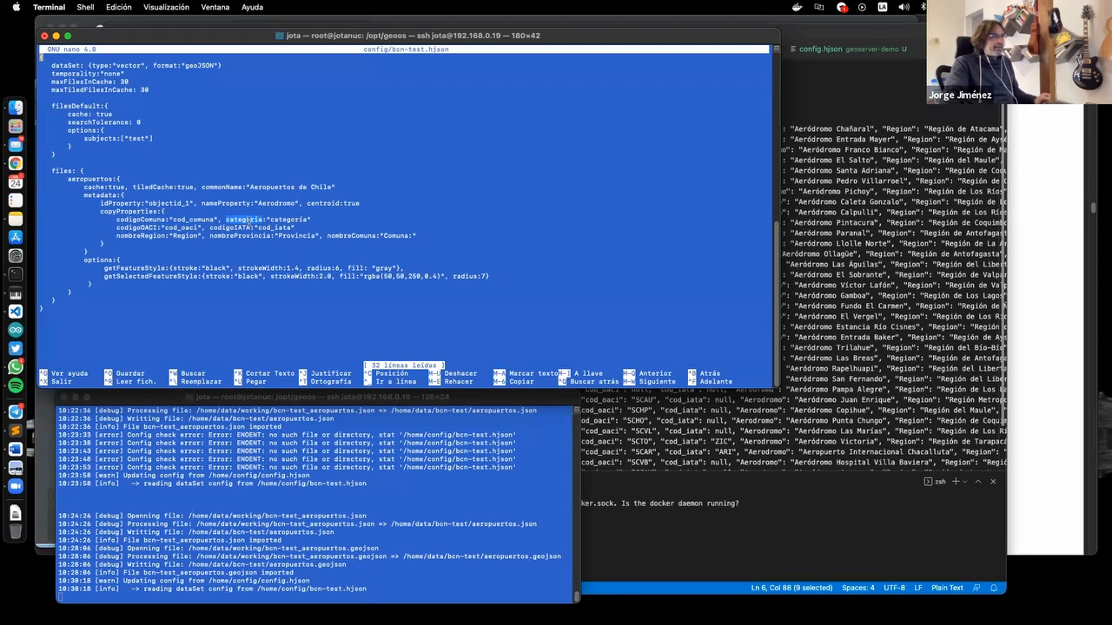
click(284, 218)
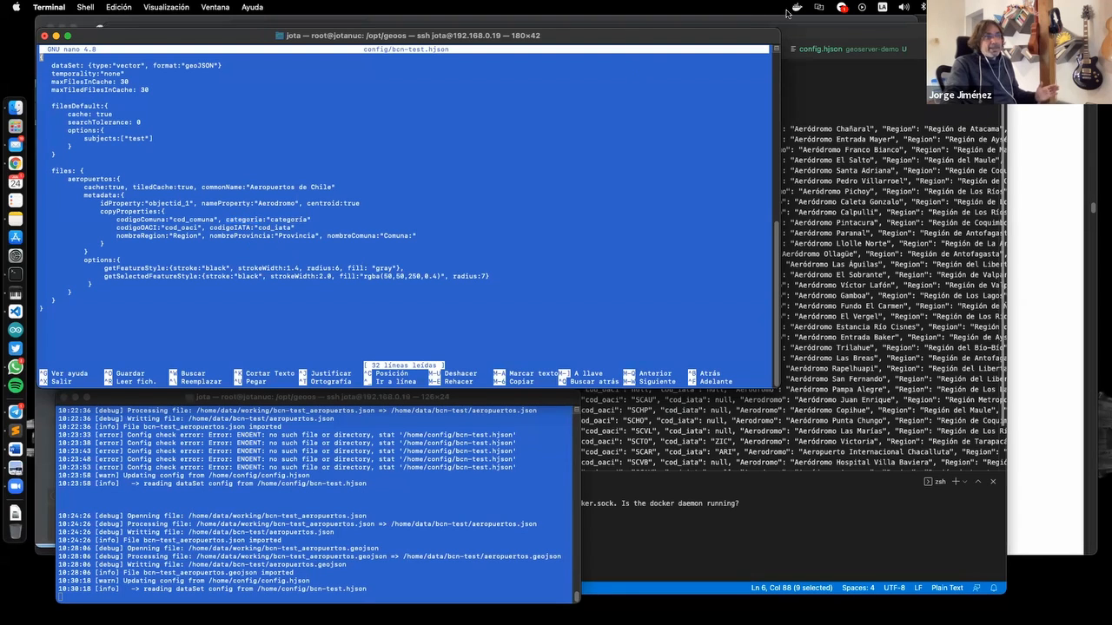
Return to VS Code and examine the "categoría" values of the features throughout aeropuertos.geojson
click(852, 36)
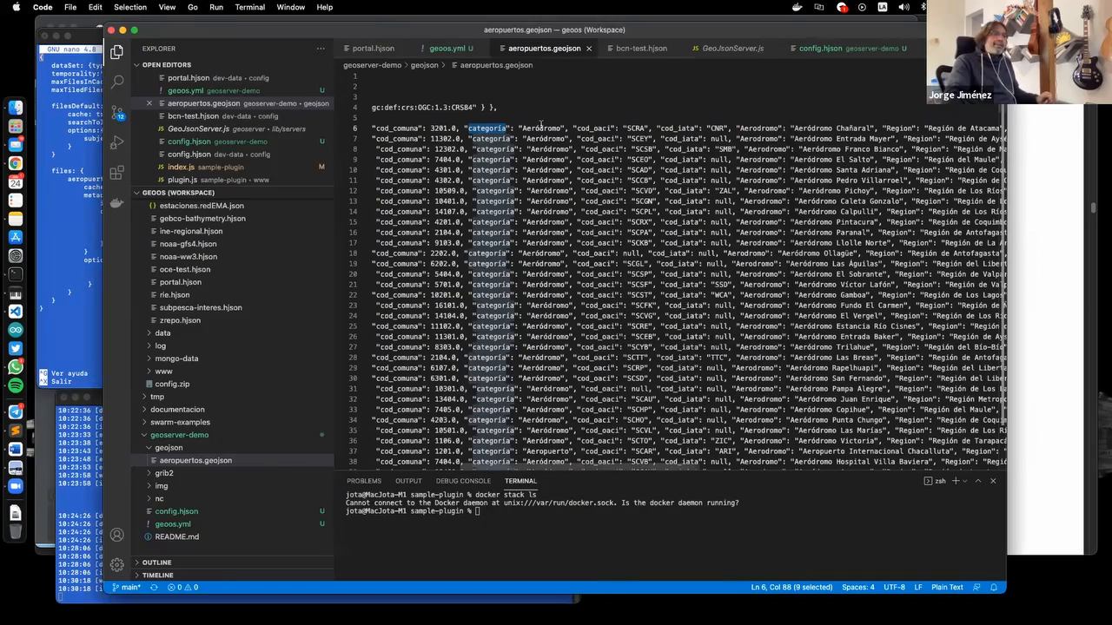
scroll(543, 284, down, 15)
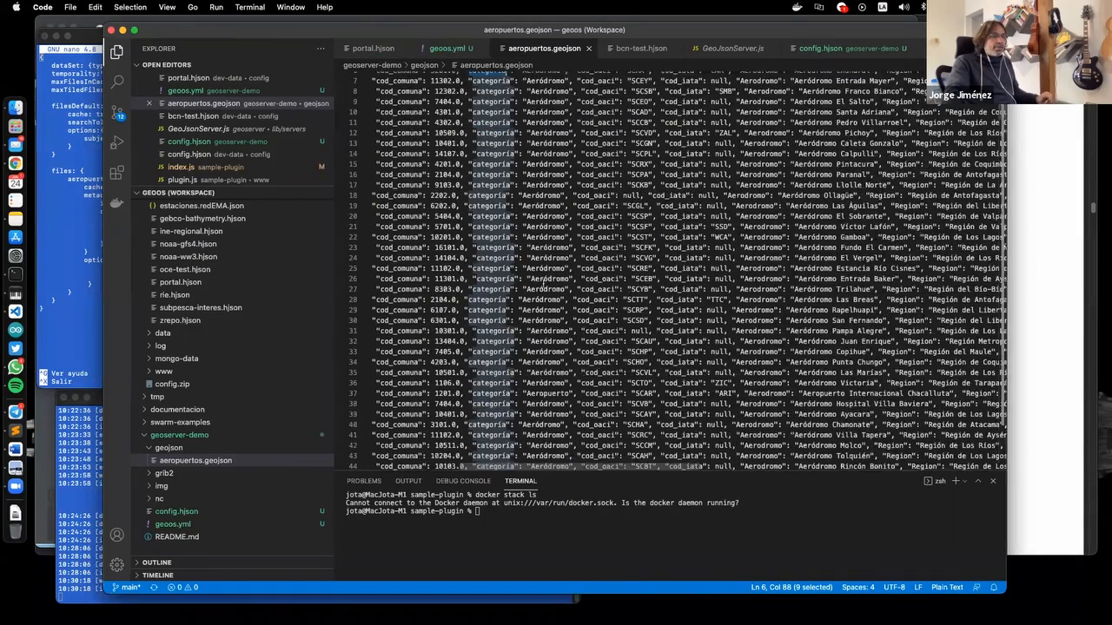
scroll(540, 290, down, 15)
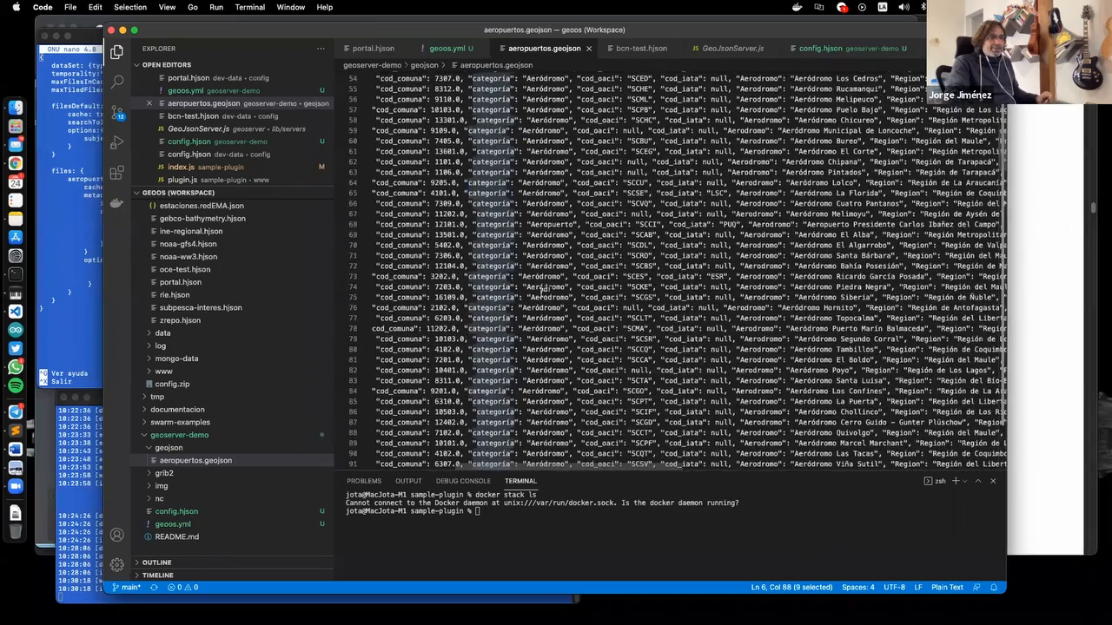
scroll(540, 296, down, 7)
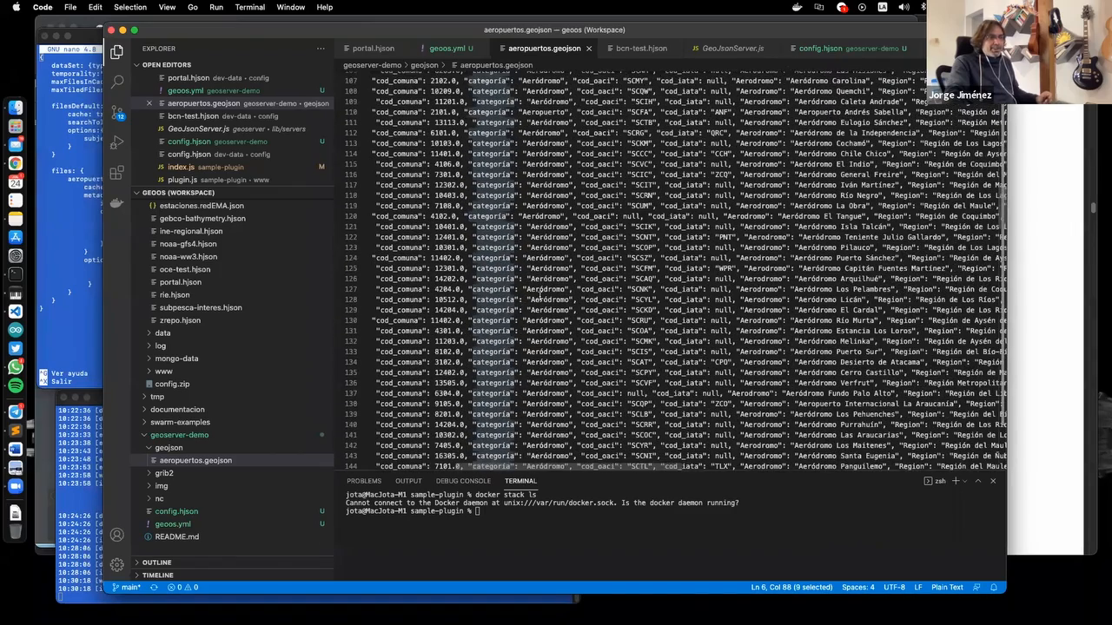
scroll(540, 296, down, 18)
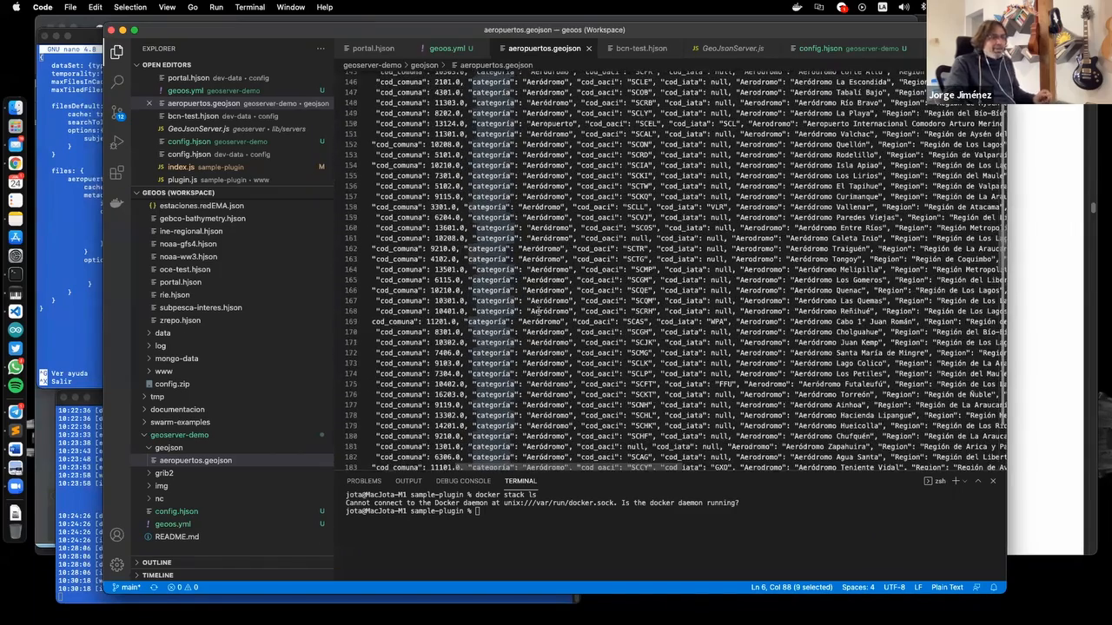
scroll(542, 310, down, 9)
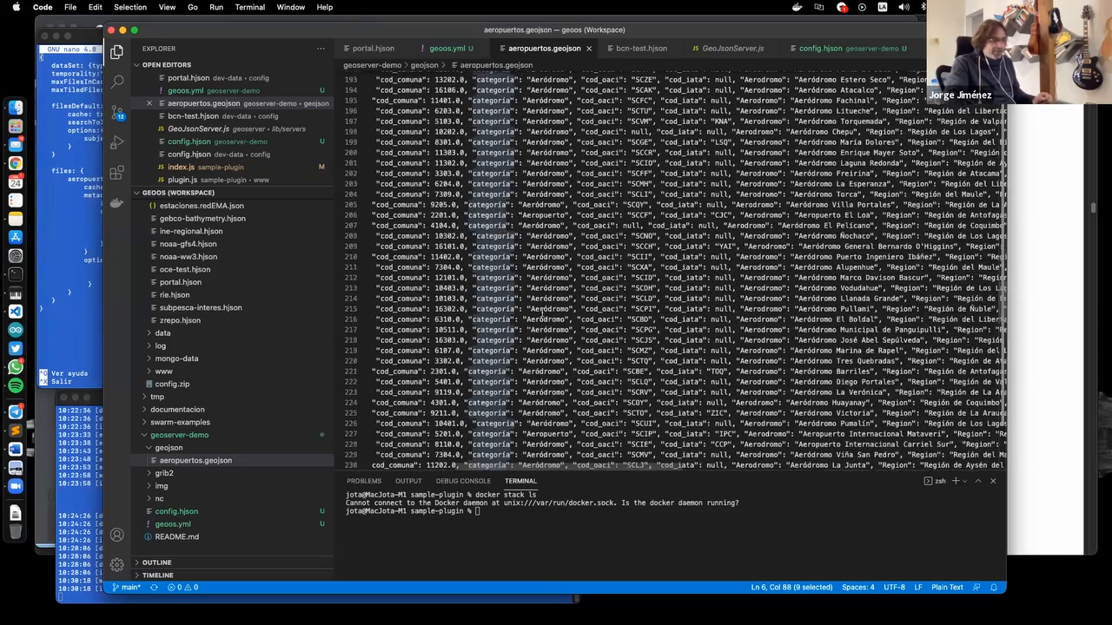
scroll(542, 307, down, 11)
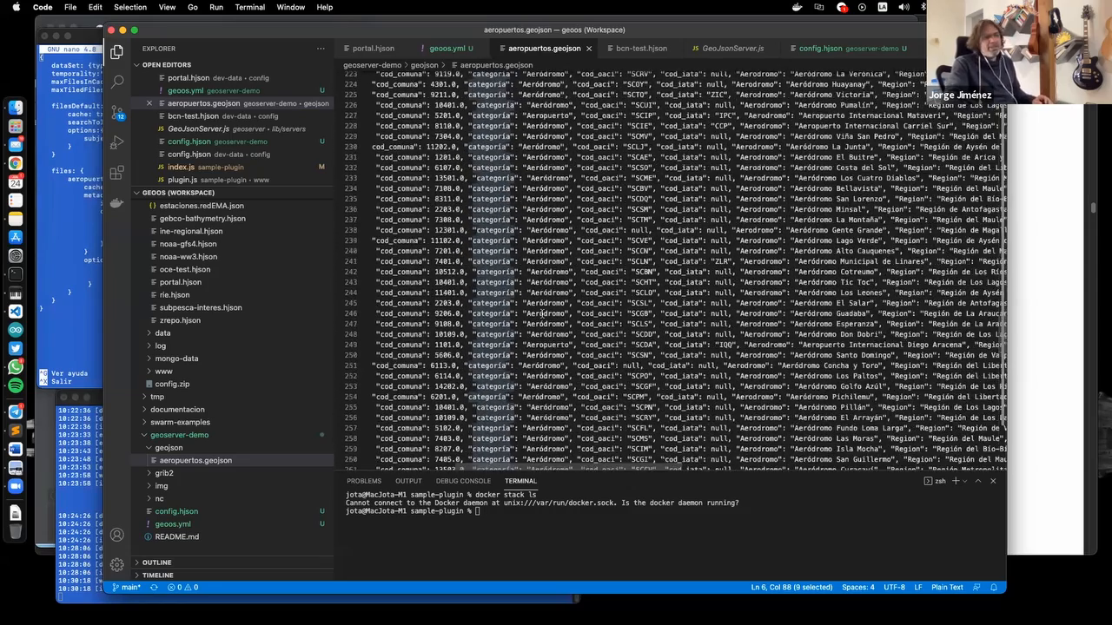
scroll(544, 315, down, 2)
scroll(544, 316, down, 8)
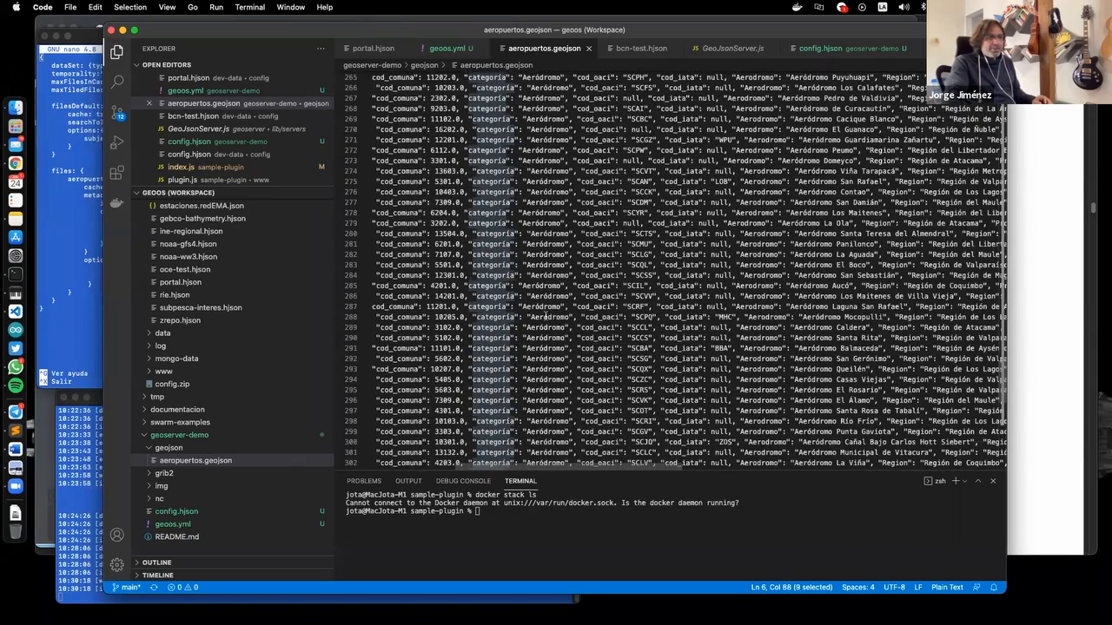
Search aeropuertos.geojson for "Aerop" and highlight the "Aeropuerto" category value of the El Tepual feature
scroll(545, 317, down, 9)
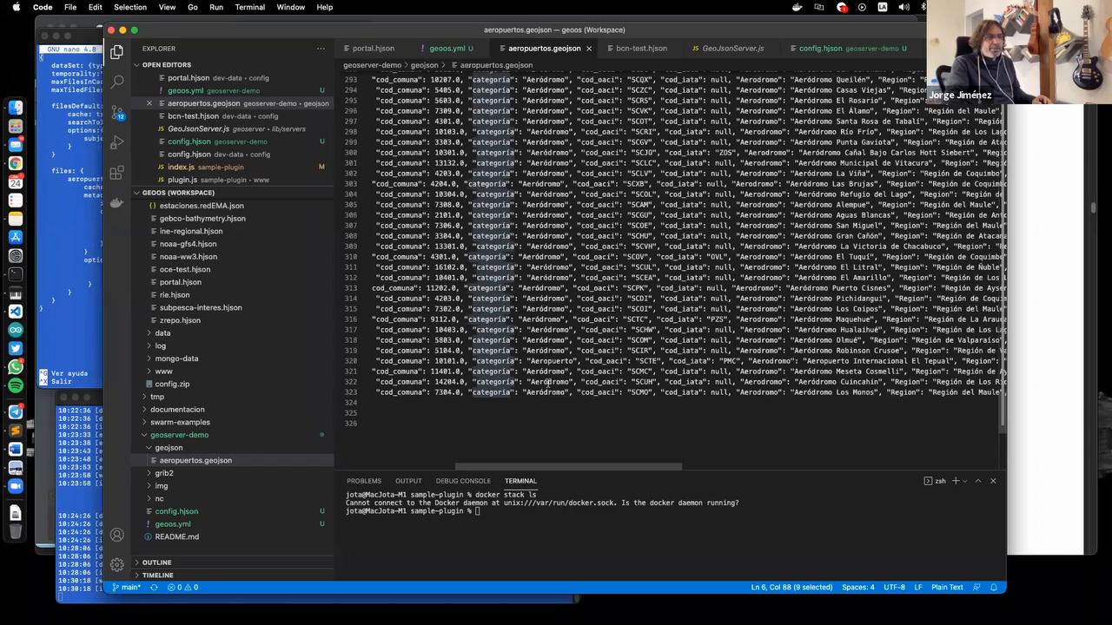
scroll(549, 224, up, 2)
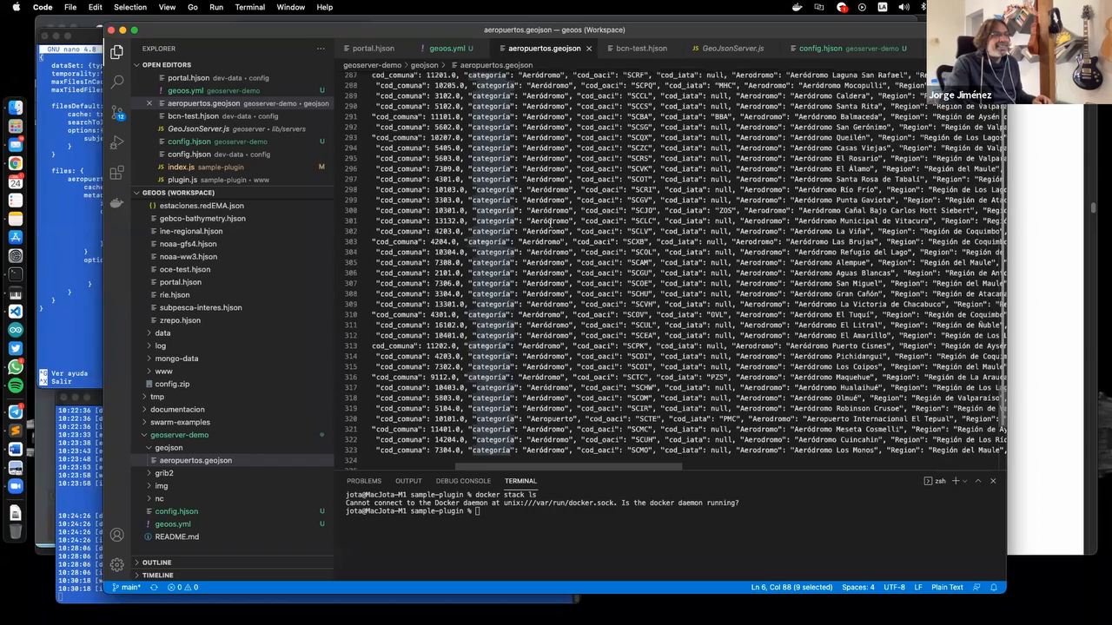
scroll(558, 178, up, 6)
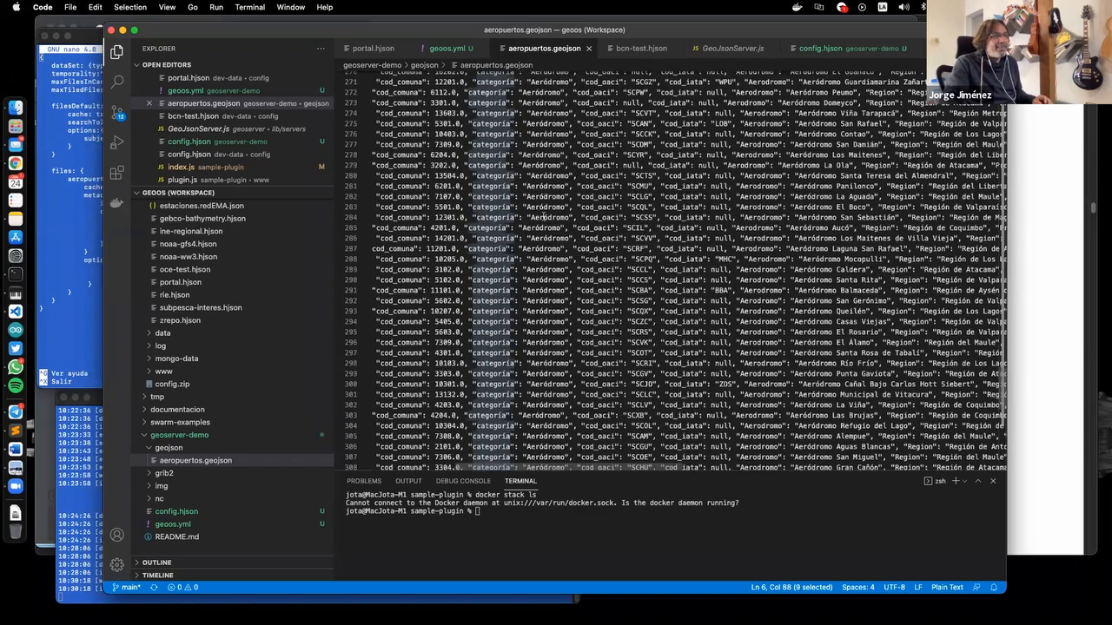
click(545, 221)
key(super+f)
text(Aero)
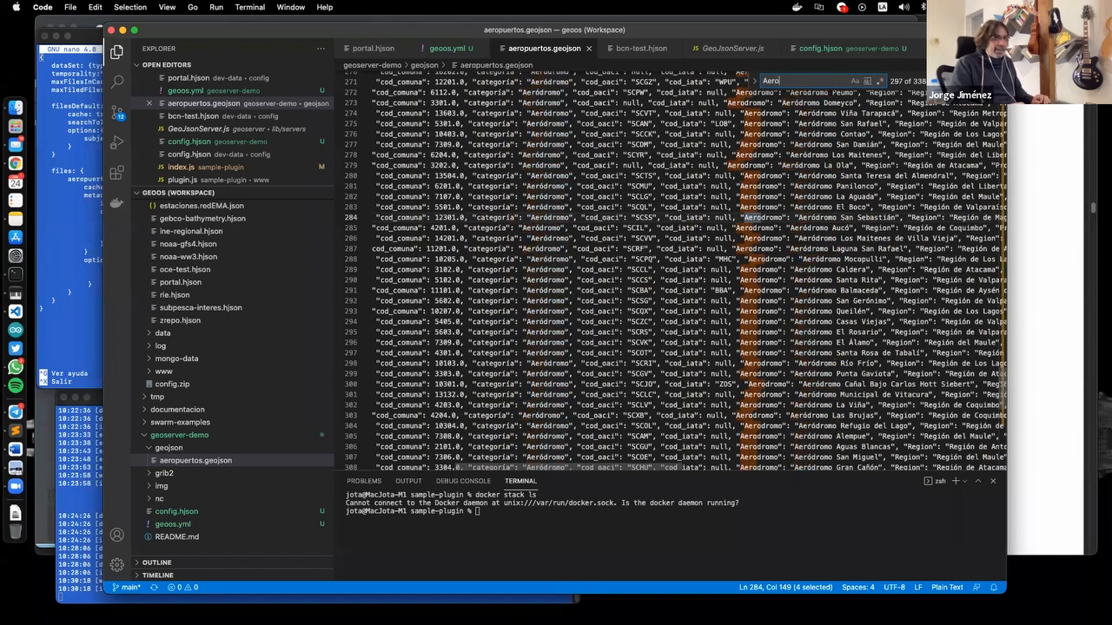
text(p)
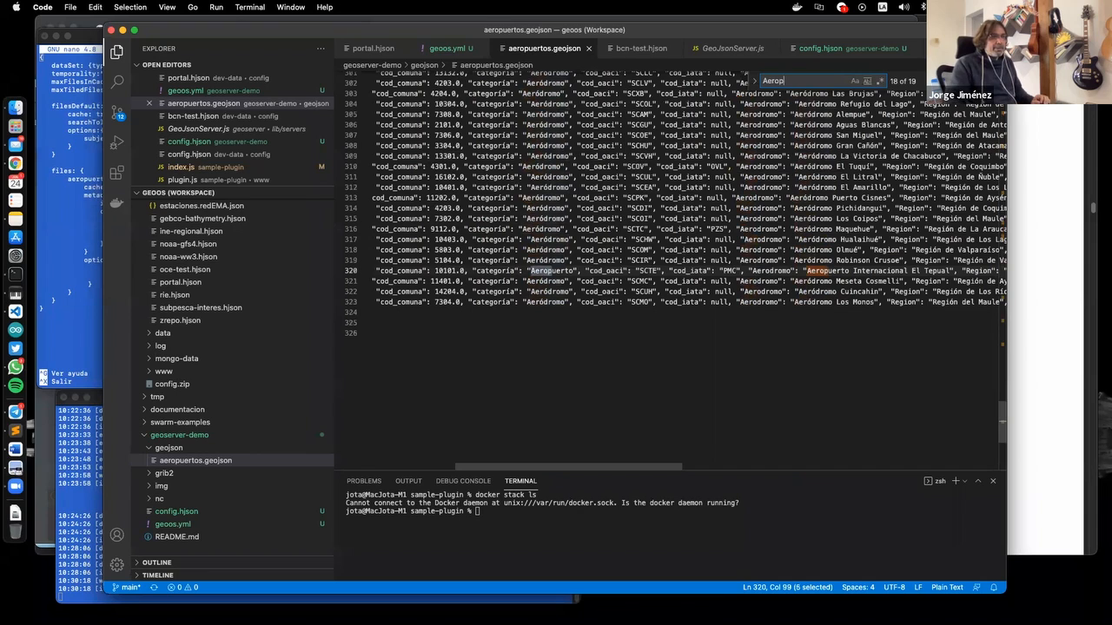
double_click(544, 272)
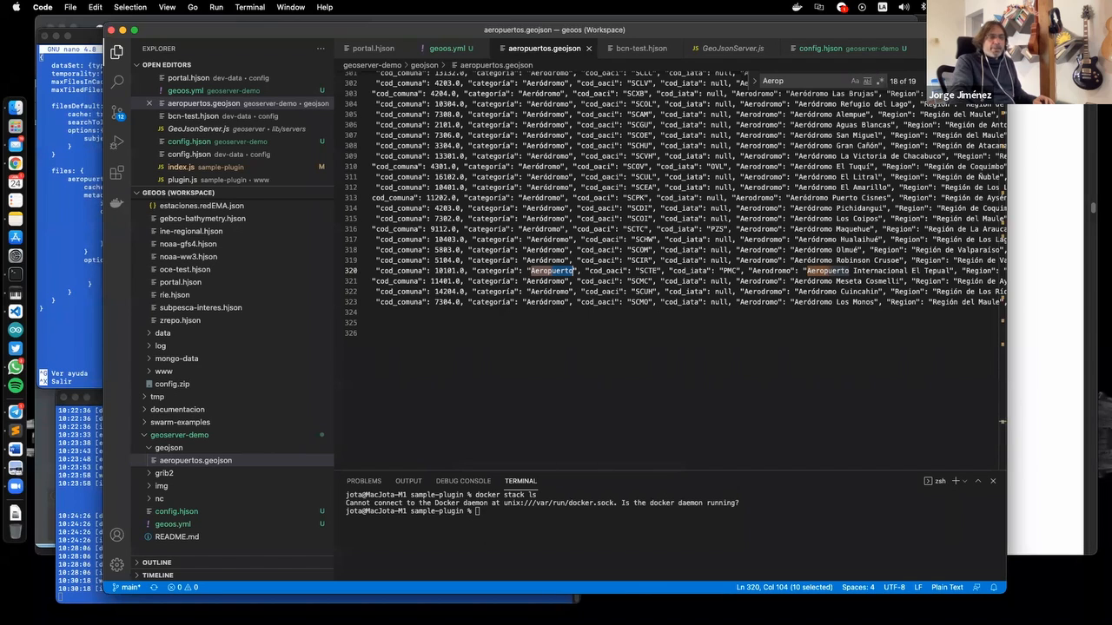
Switch to the Terminal and delete the whole style value after getFeatureStyle in bcn-test.hjson
click(85, 248)
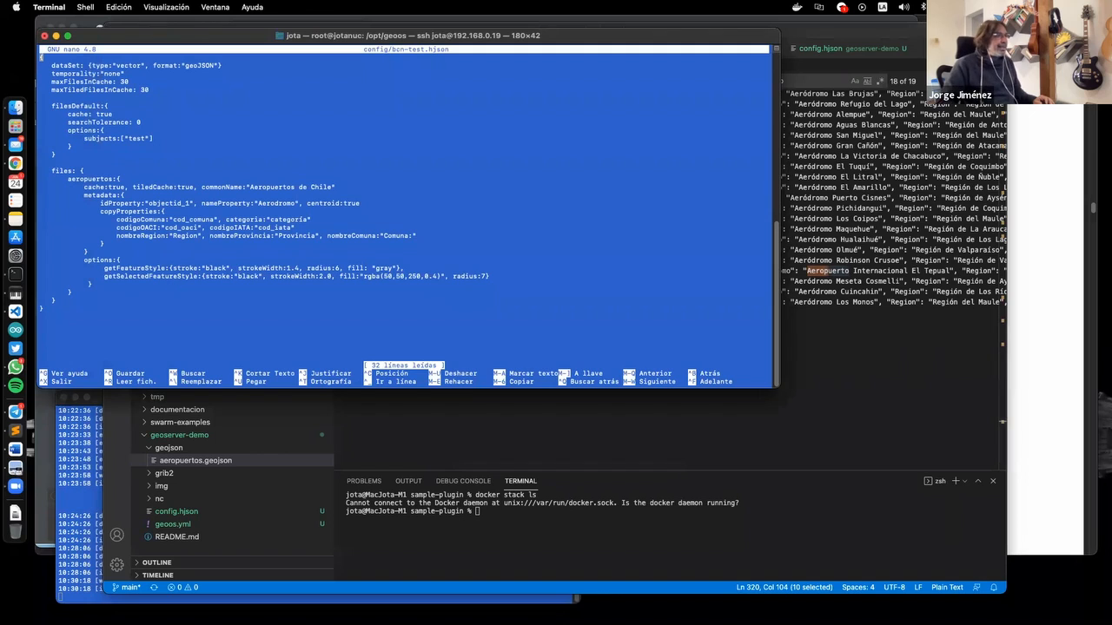
key(Down)
key(Down)
key(Down)
key(Down)
key(Down)
key(Down)
key(Down)
key(Down)
key(Down)
key(Down)
key(Down)
key(Down)
key(Down)
key(Down)
key(Down)
key(Down)
key(Down)
key(Down)
key(Down)
key(Down)
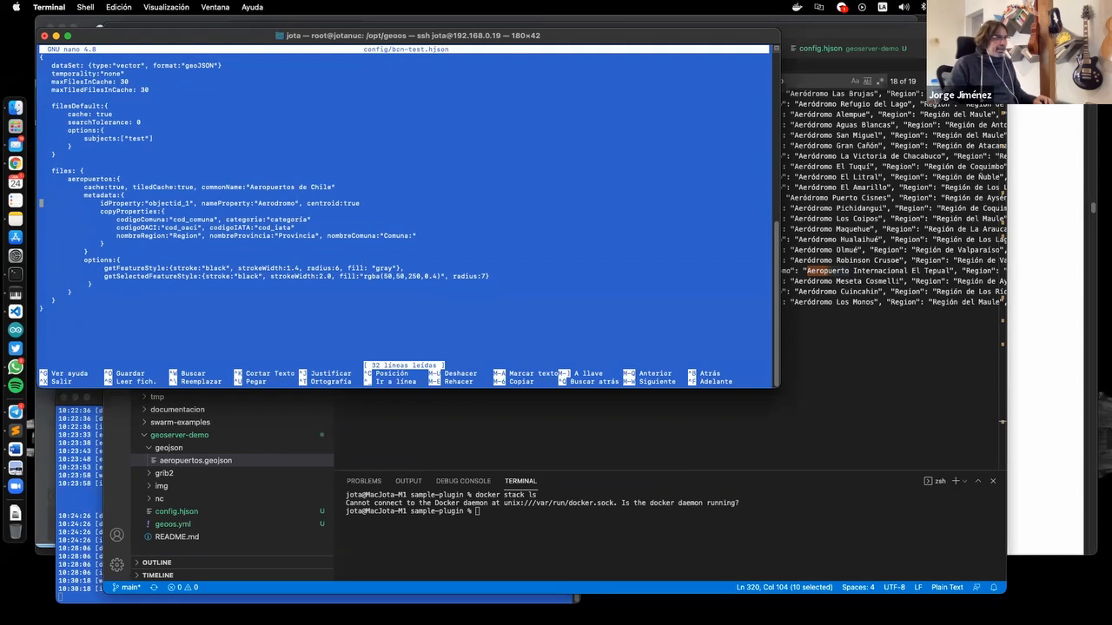
key(Down)
key(End)
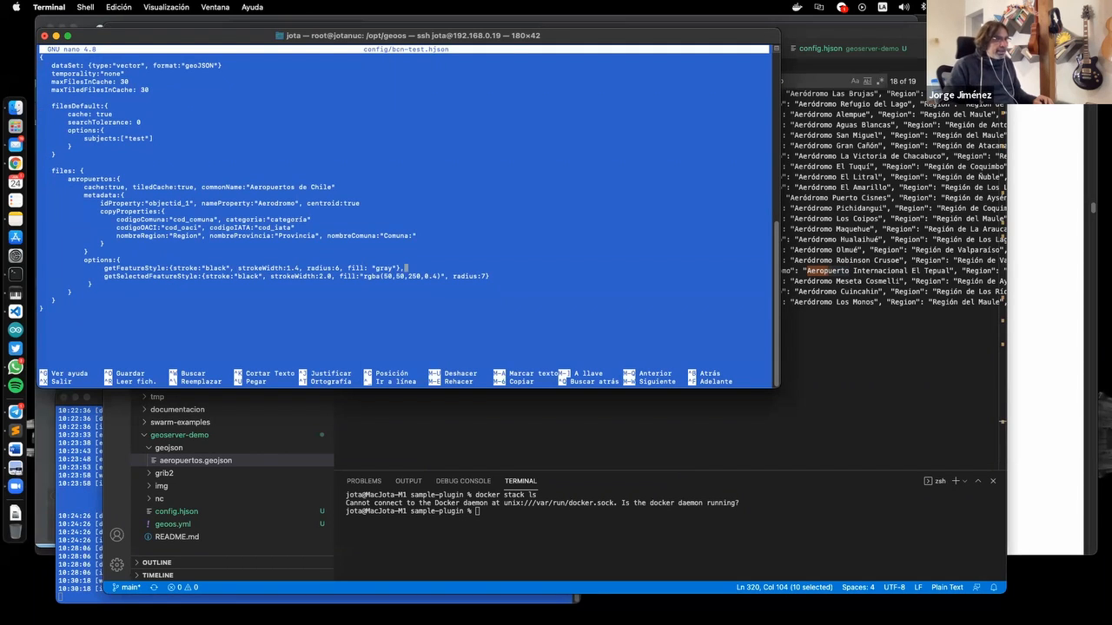
key(BackSpace)
key(BackSpace)
key(BackSpace)
key(BackSpace)
key(BackSpace)
key(BackSpace)
key(BackSpace)
key(BackSpace)
key(BackSpace)
key(BackSpace)
key(BackSpace)
key(BackSpace)
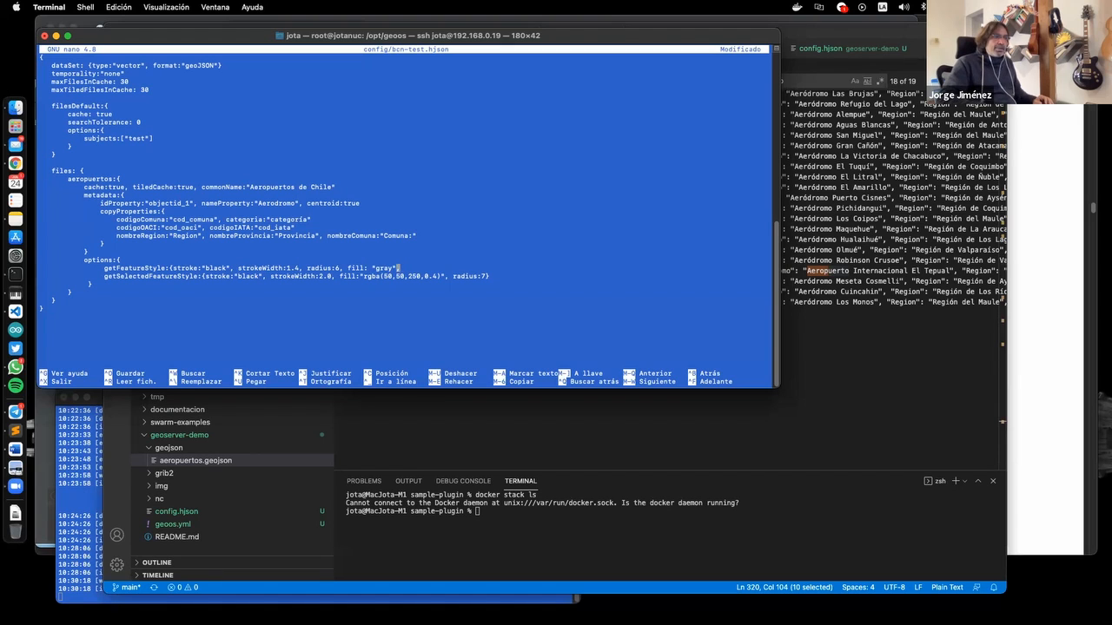
key(BackSpace)
key(BackSpace)
key(BackSpace)
key(BackSpace)
key(BackSpace)
key(BackSpace)
key(BackSpace)
key(BackSpace)
key(BackSpace)
key(BackSpace)
key(BackSpace)
key(BackSpace)
key(BackSpace)
key(BackSpace)
key(BackSpace)
key(BackSpace)
key(BackSpace)
key(BackSpace)
key(BackSpace)
key(BackSpace)
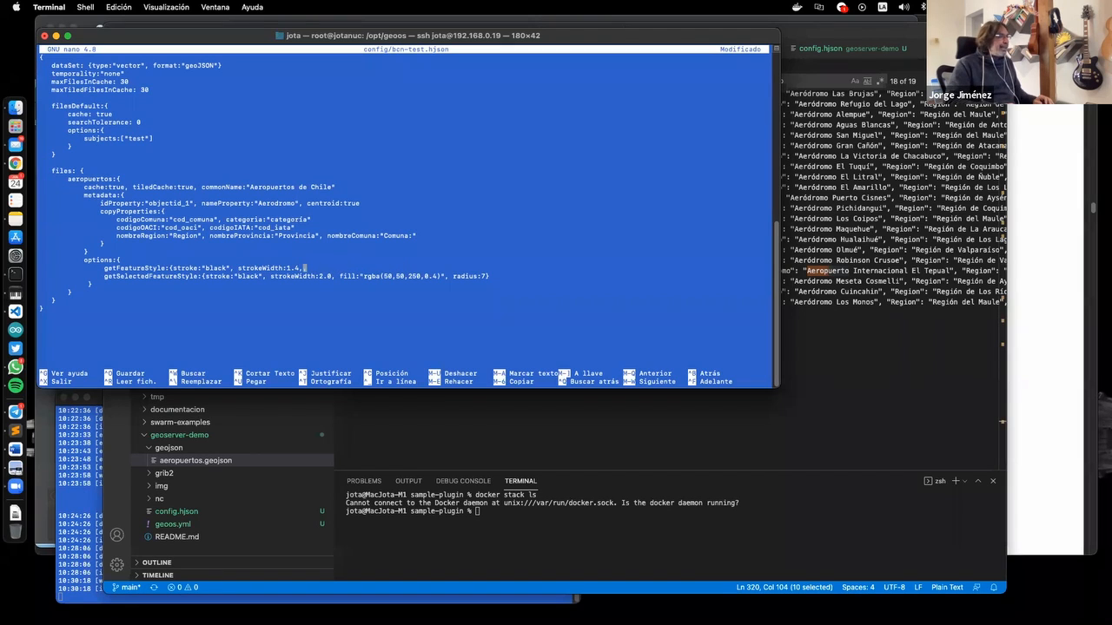
key(BackSpace)
key(BackSpace)
key(BackSpace)
key(BackSpace)
key(BackSpace)
key(BackSpace)
key(BackSpace)
key(BackSpace)
key(BackSpace)
key(BackSpace)
key(BackSpace)
key(BackSpace)
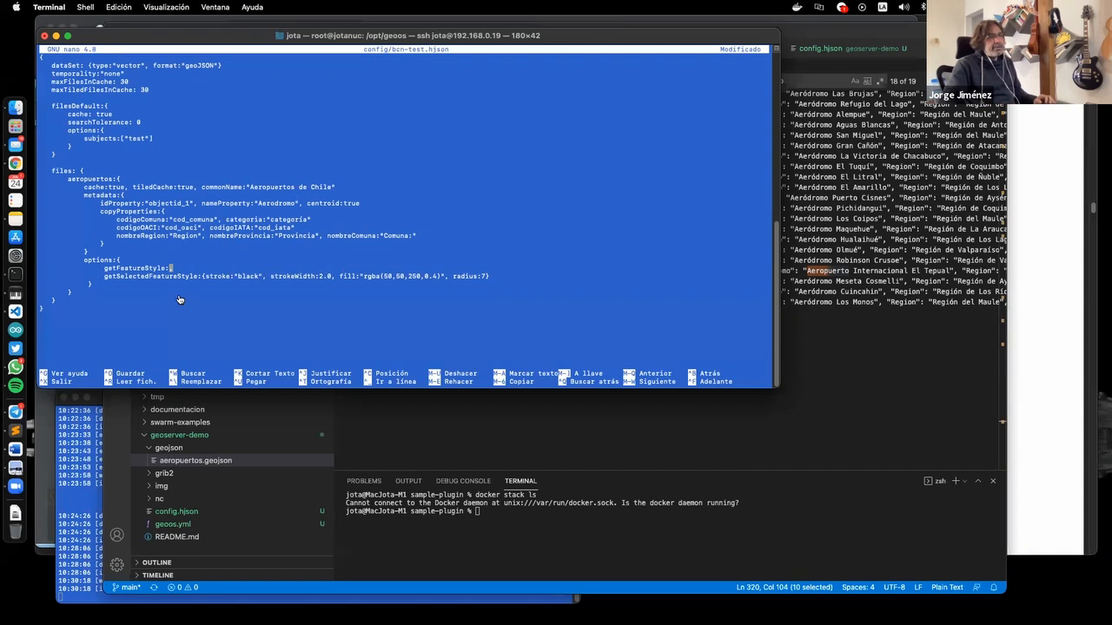
Switch to VS Code, show bcn-test.hjson and examine the triple-quoted getFeatureStyle function under options
key(super+Tab)
key(super+Tab)
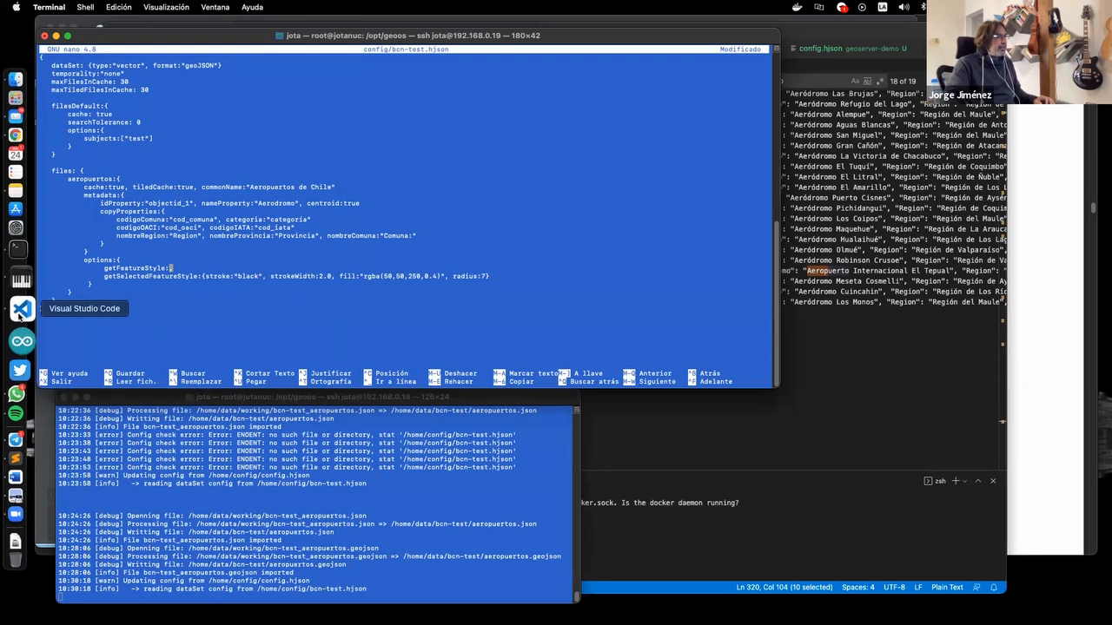
click(21, 294)
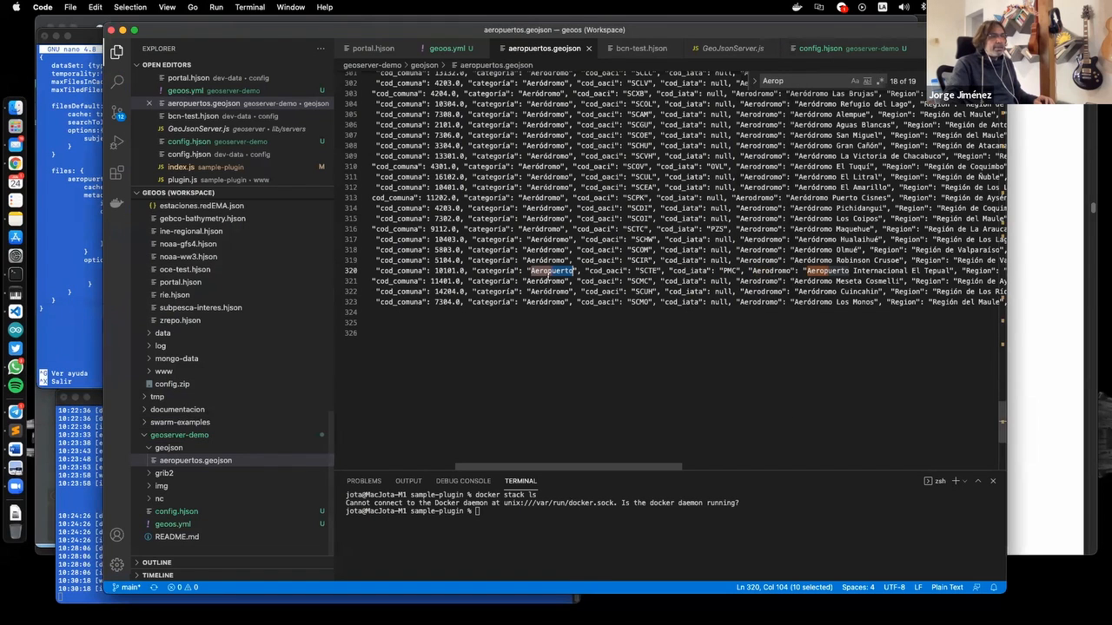
click(641, 48)
scroll(599, 209, up, 3)
click(598, 208)
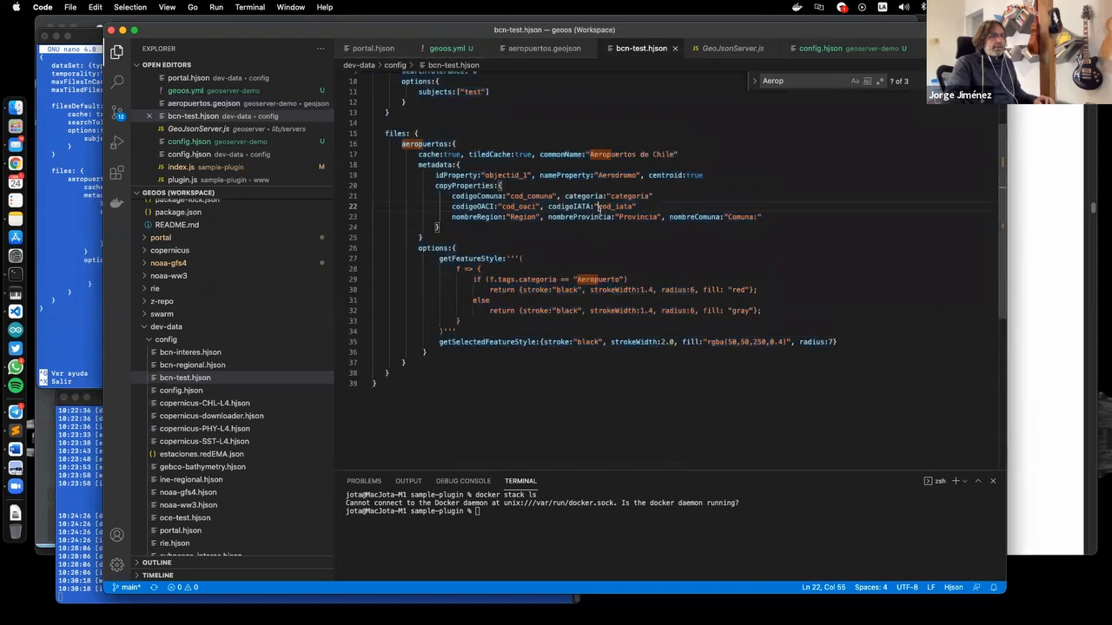
scroll(564, 252, up, 1)
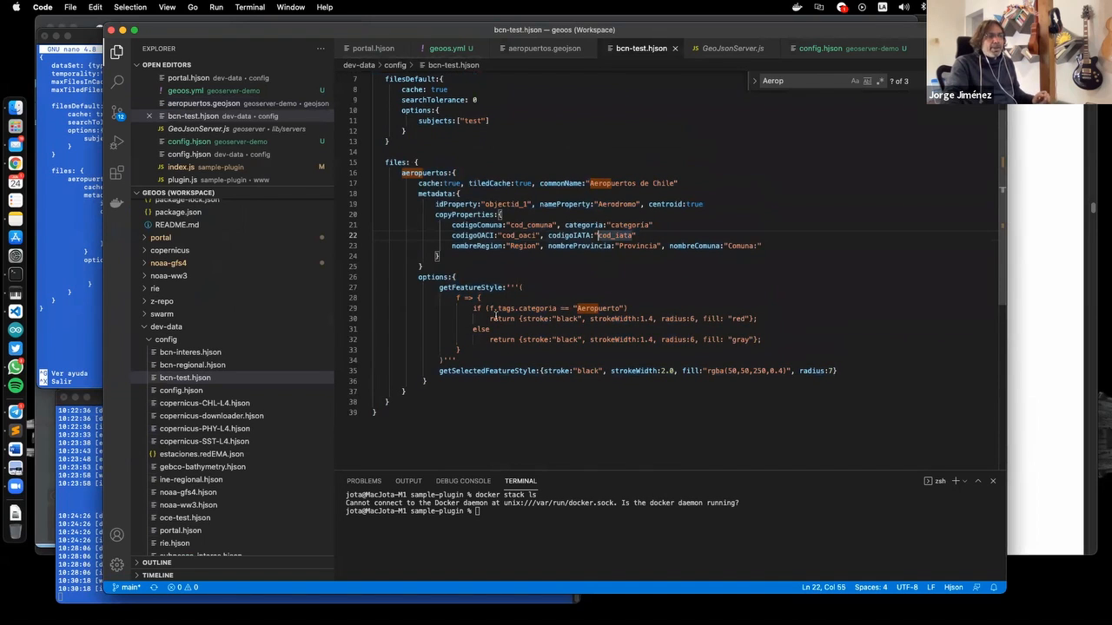
click(507, 288)
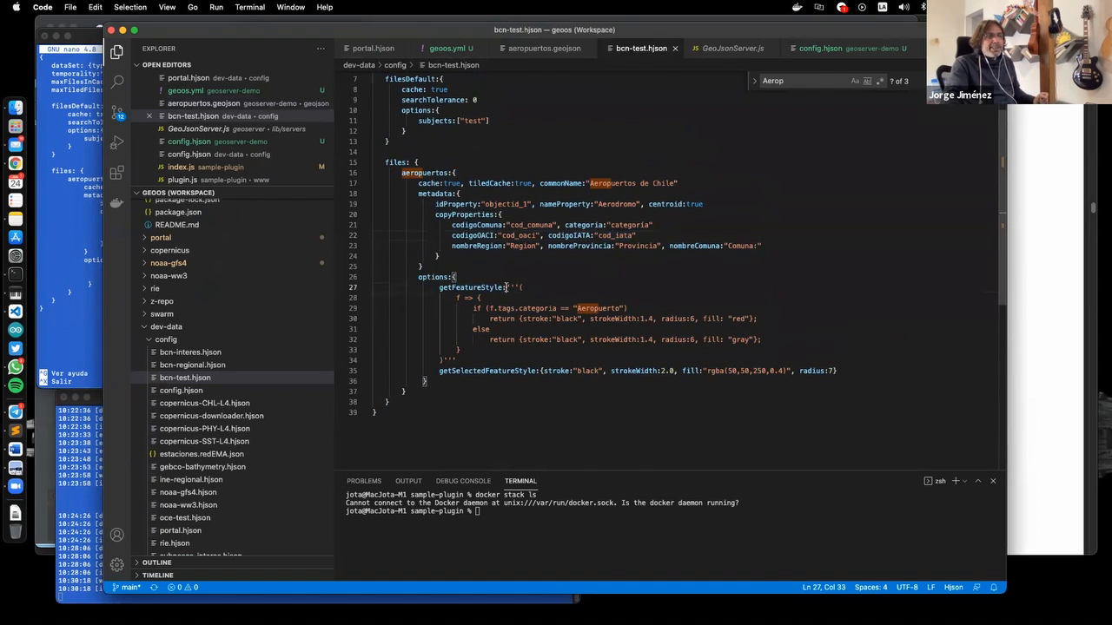
double_click(516, 288)
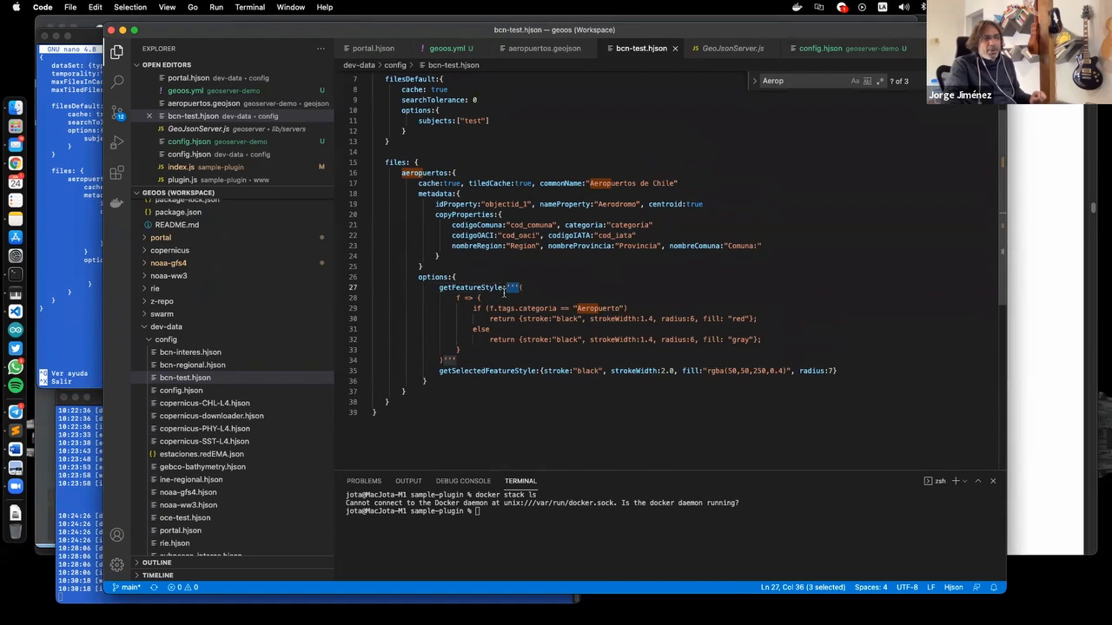
click(455, 297)
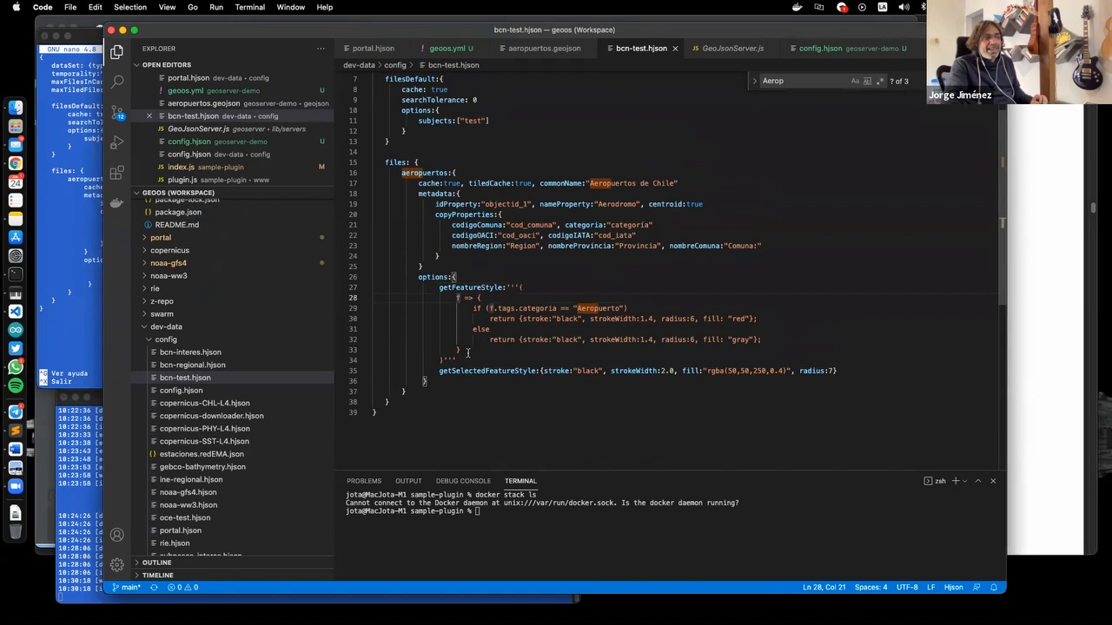
Copy the triple-quoted function from VS Code's bcn-test.hjson and paste it as the getFeatureStyle value in the Terminal's copy
drag(506, 288, 455, 360)
key(super+c)
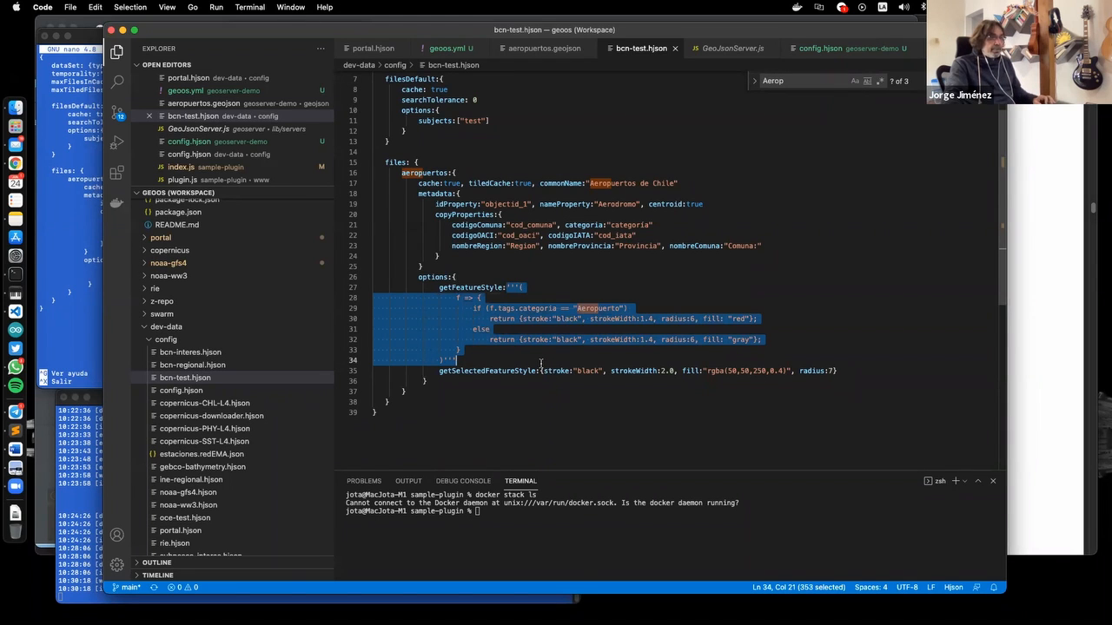
key(super+Tab)
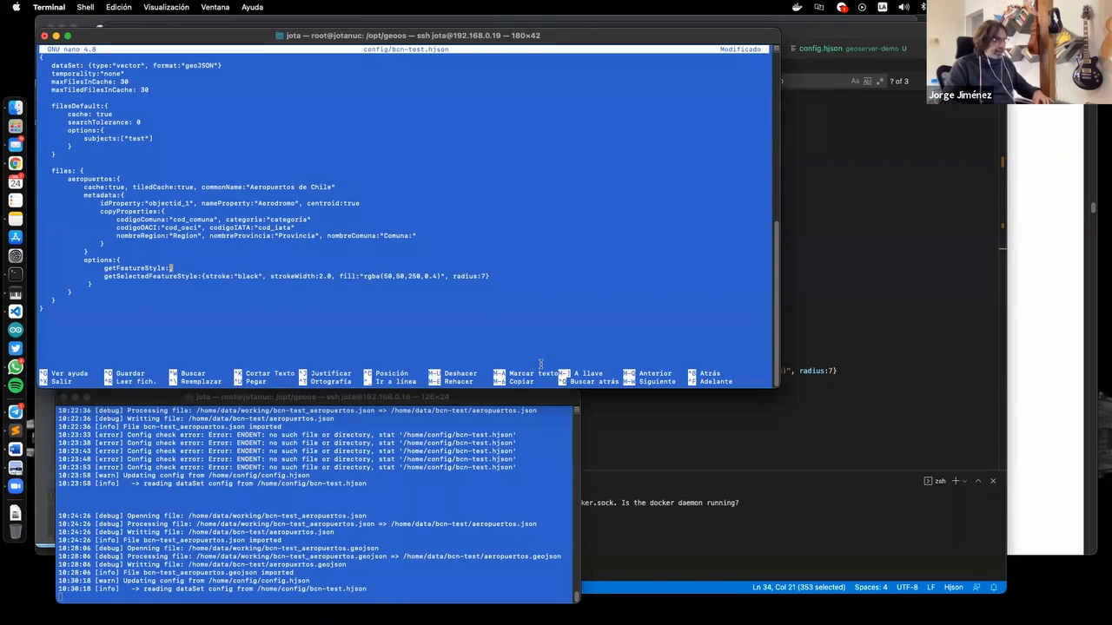
key(super+v)
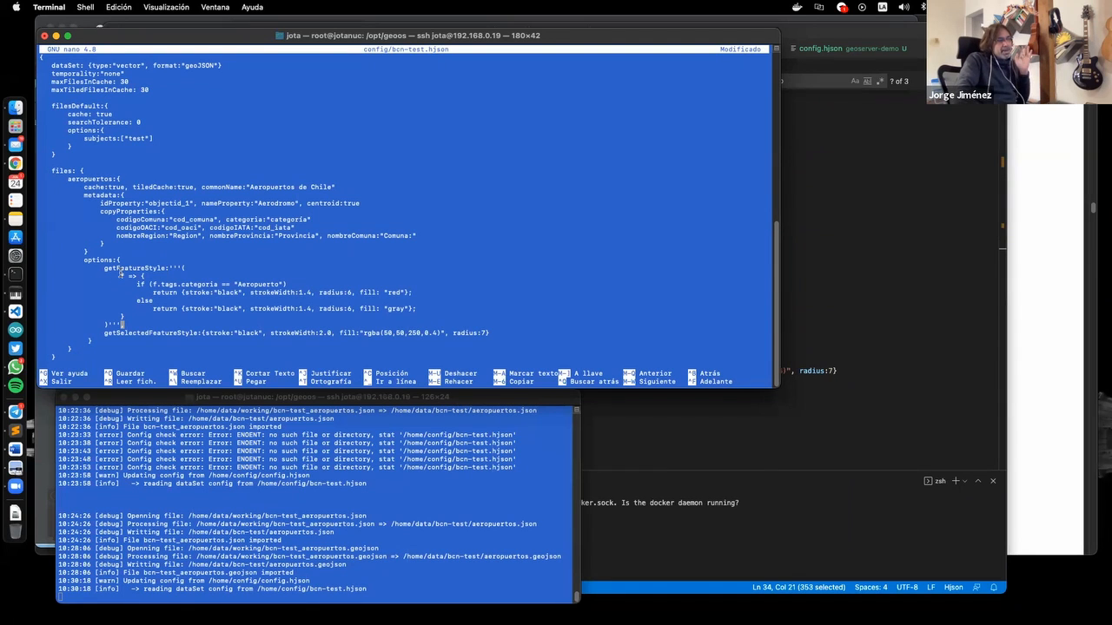
Highlight the arrow function's "f" parameter in the pasted getFeatureStyle code
drag(121, 275, 146, 275)
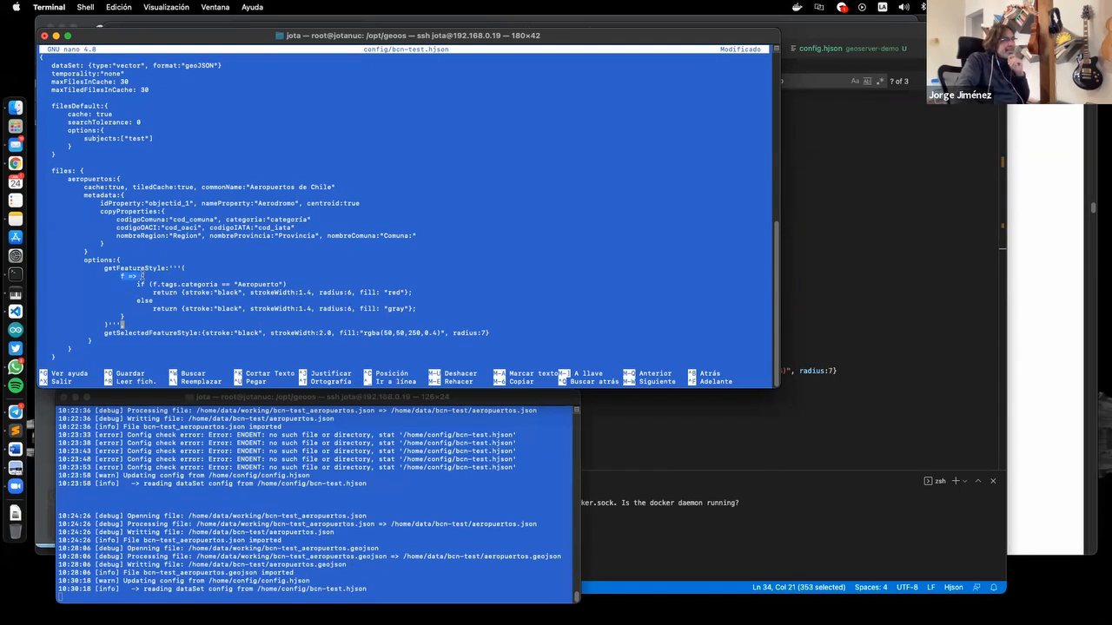
click(119, 285)
drag(120, 274, 131, 276)
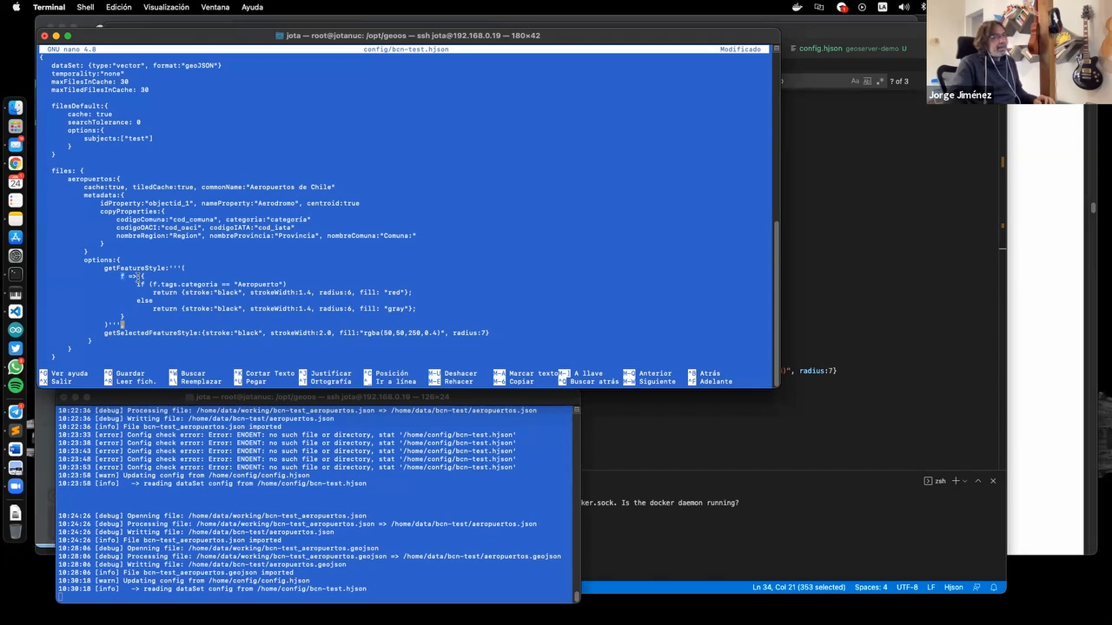
Switch to VS Code and show the earlier part of the feature lines in aeropuertos.geojson
key(super+Tab)
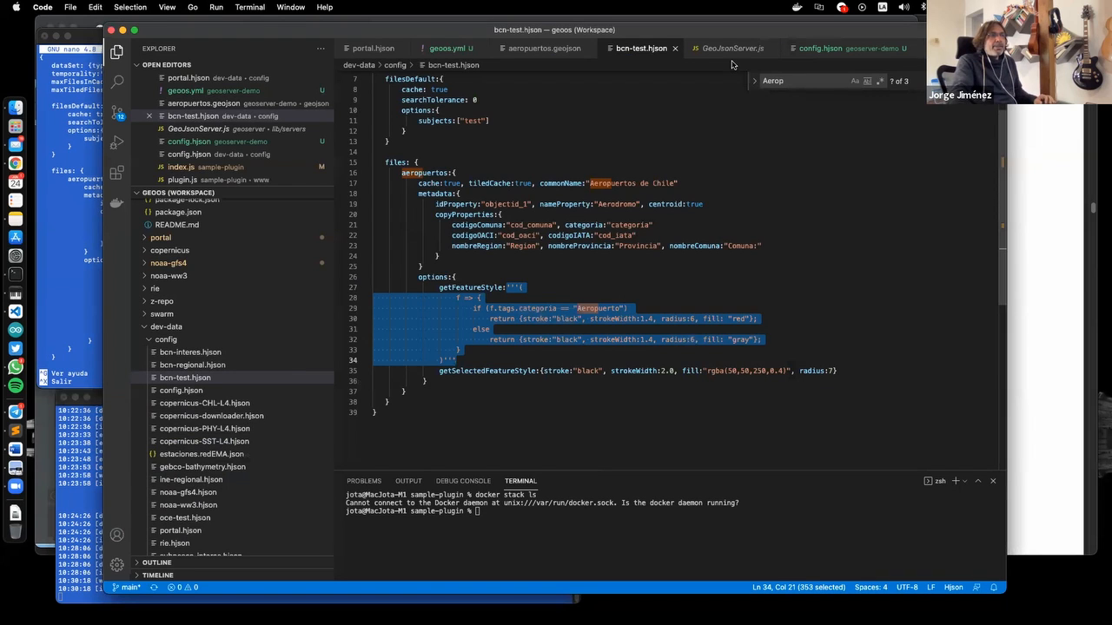
click(548, 48)
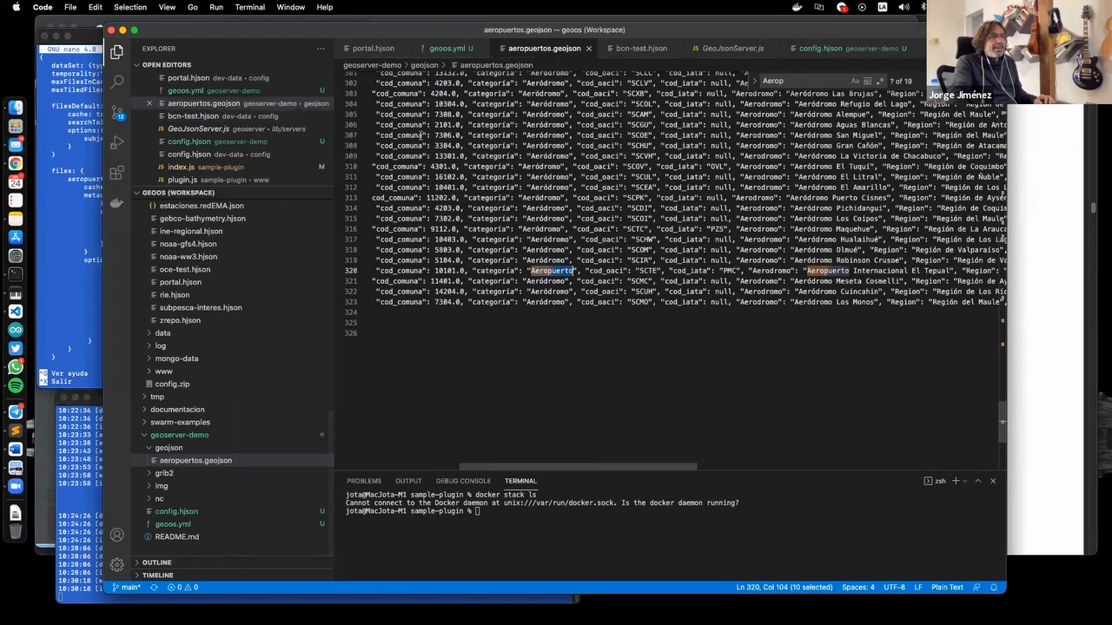
drag(497, 467, 433, 466)
scroll(488, 168, left, 2)
Return to the Terminal and review idProperty, nameProperty and the copyProperties entries in the airports metadata
key(super+Tab)
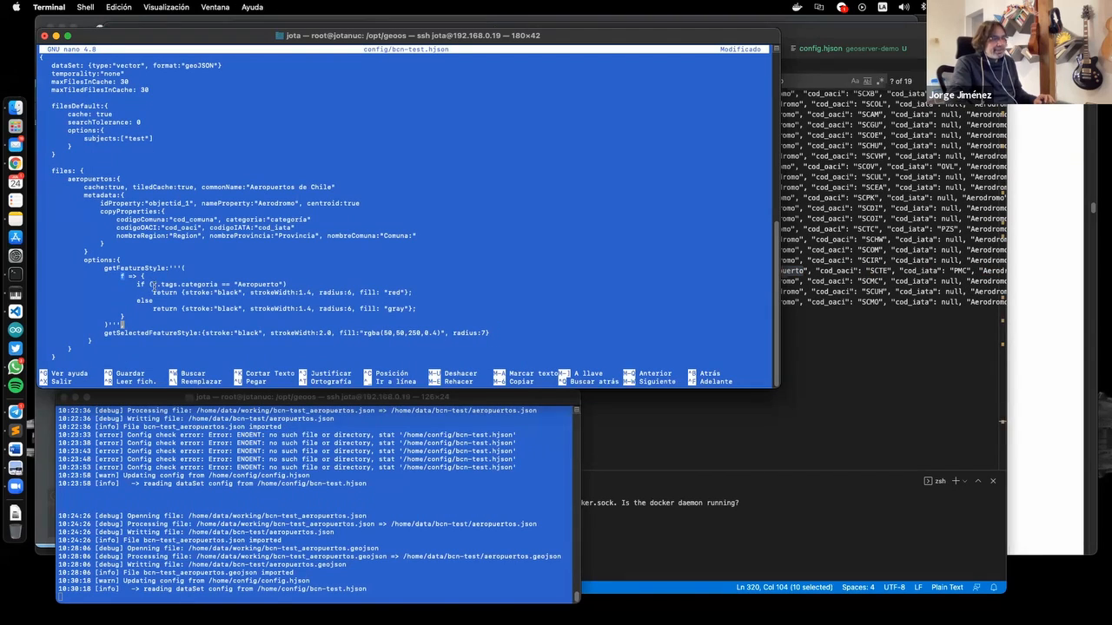
double_click(112, 203)
double_click(225, 203)
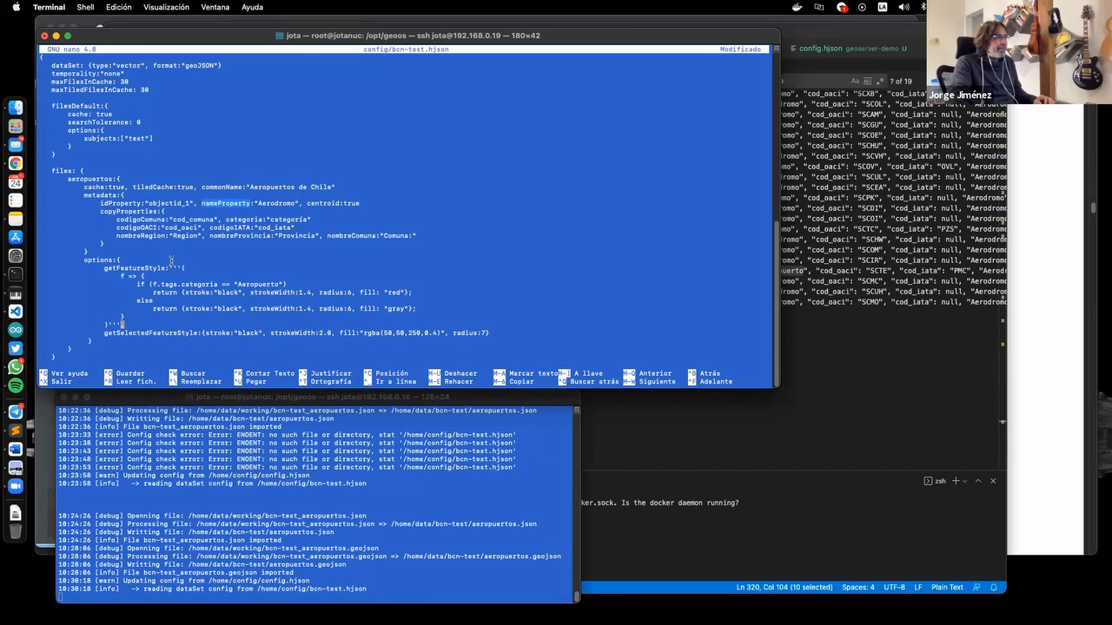
click(127, 228)
double_click(127, 221)
click(232, 227)
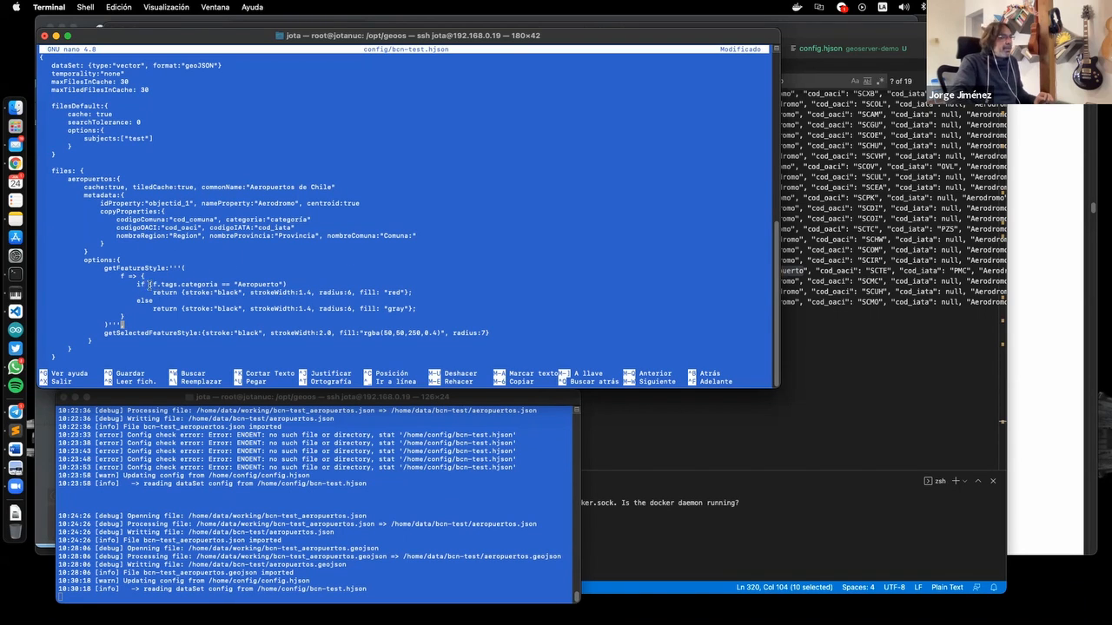
Highlight f.tags.categoria in the condition, the "f" parameter and the getFeatureStyle option name
double_click(169, 284)
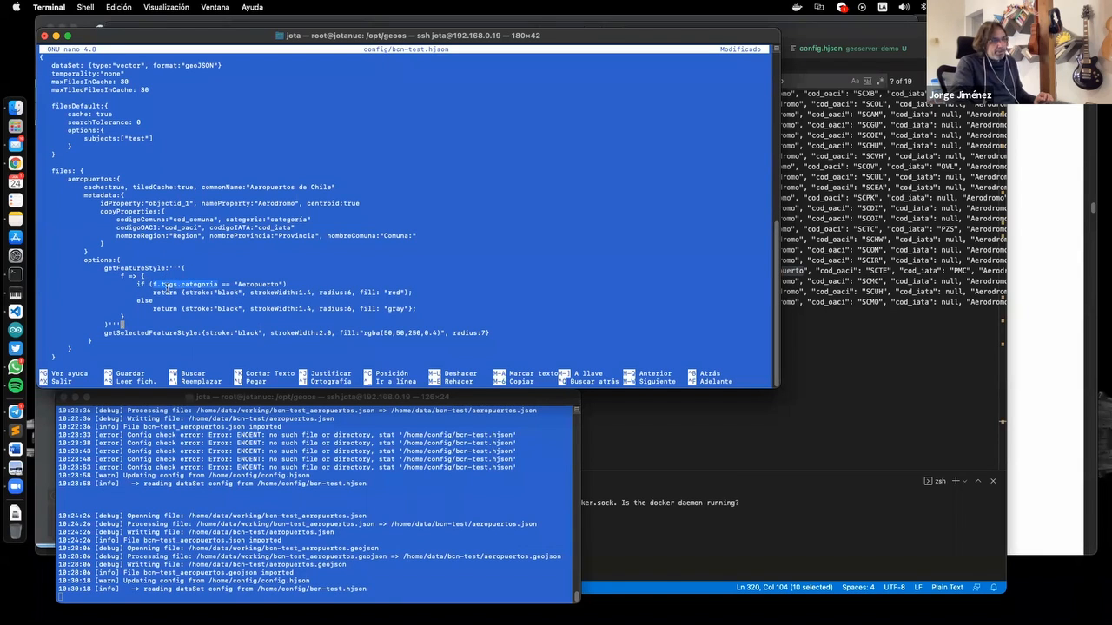
click(135, 274)
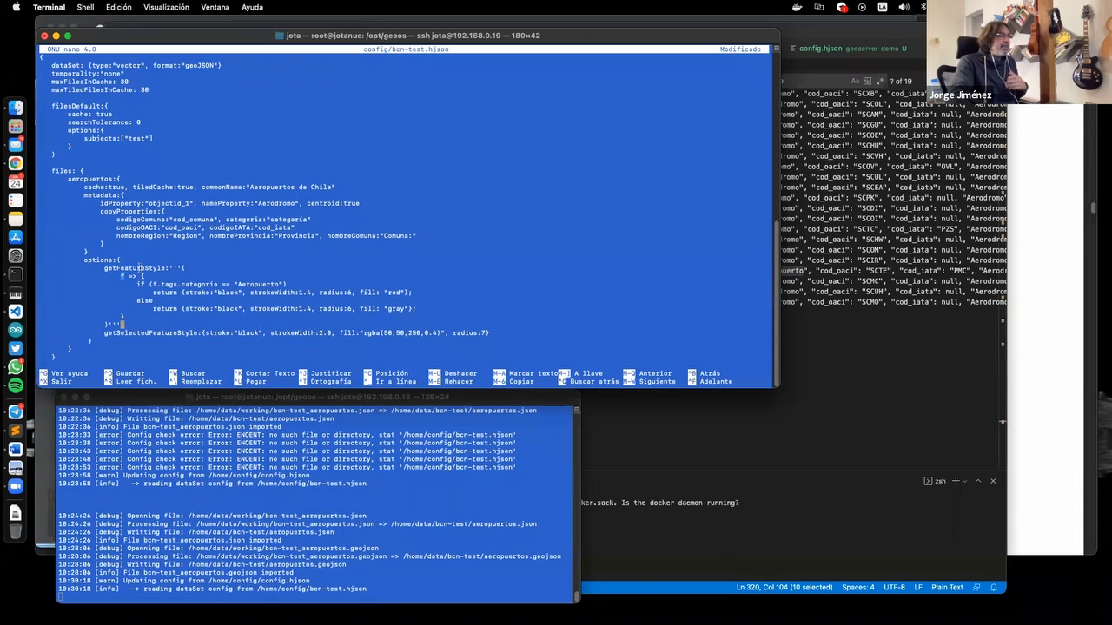
double_click(139, 269)
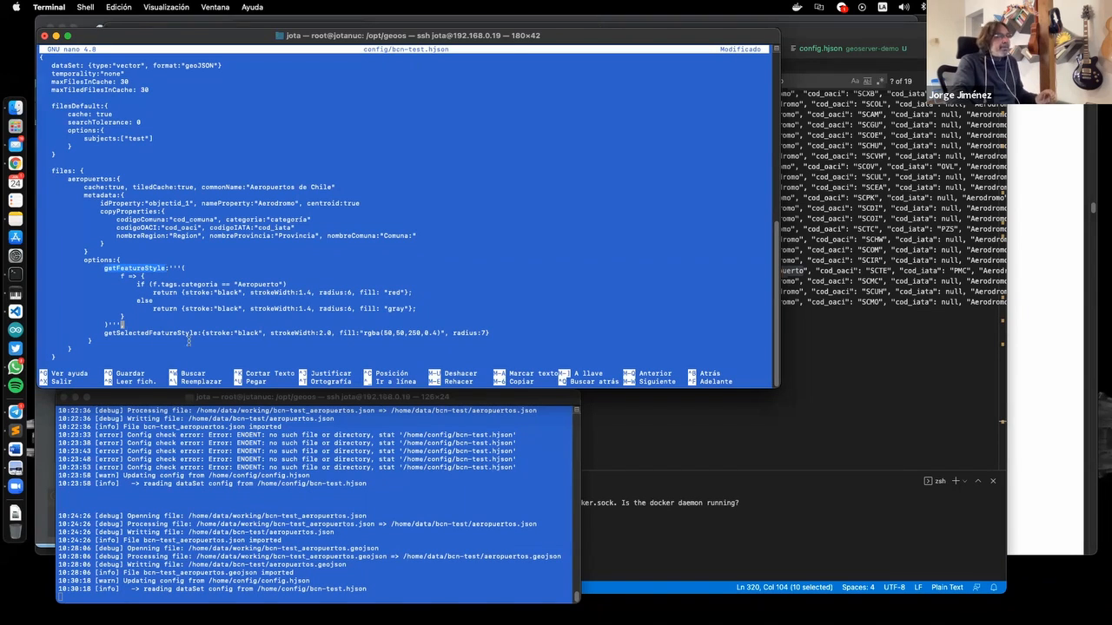
Highlight the getSelectedFeatureStyle value and the if condition comparing f.tags.categoria with "Aeropuerto"
click(211, 346)
drag(202, 334, 497, 333)
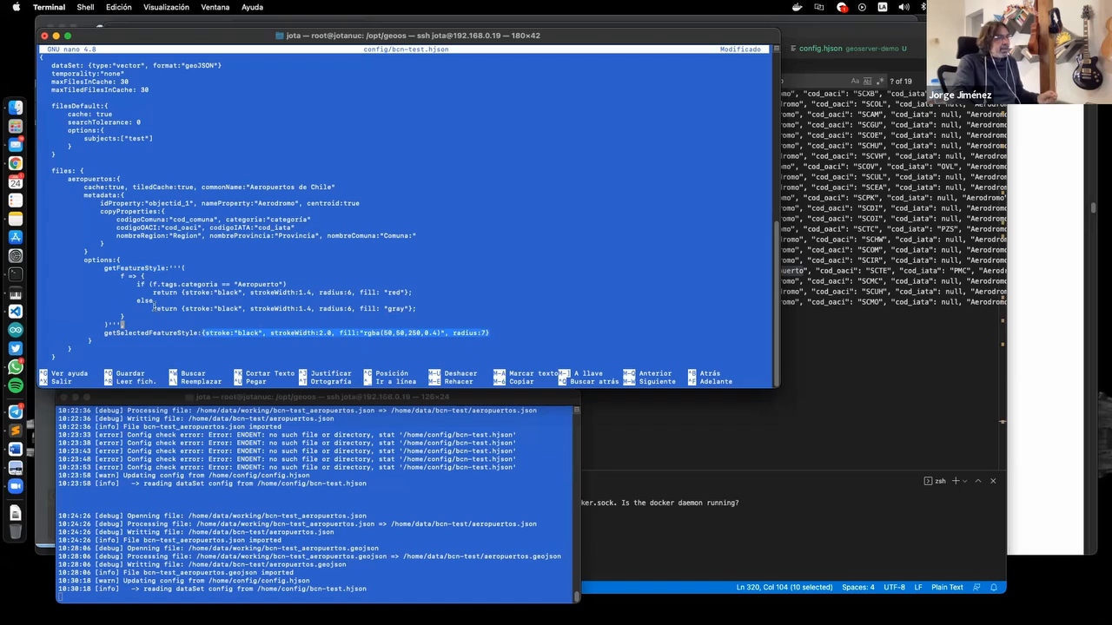
click(145, 341)
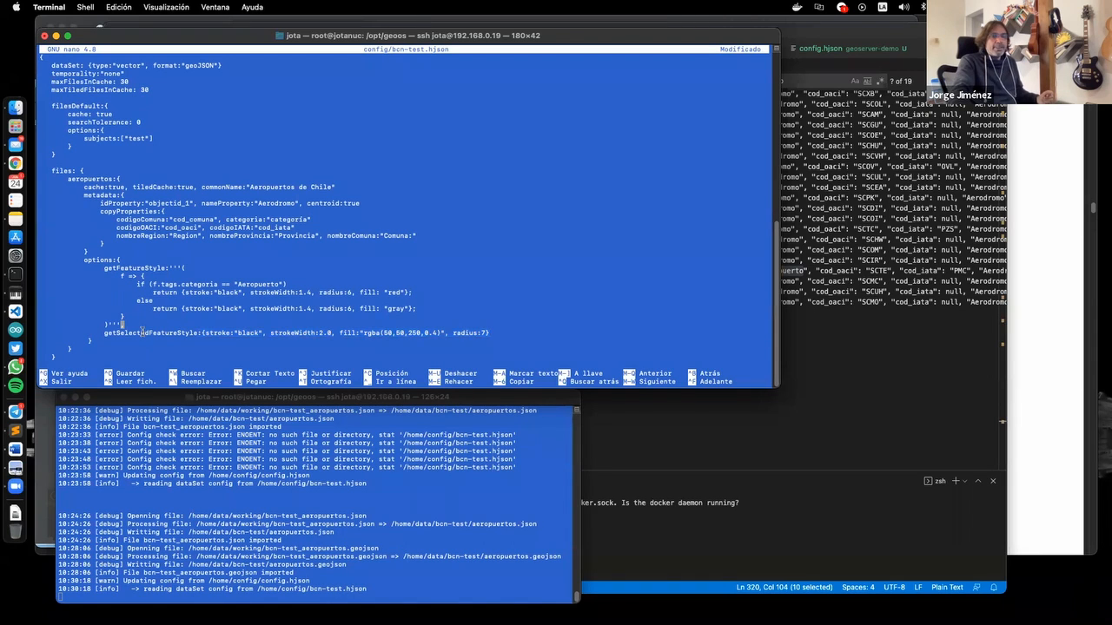
drag(136, 284, 291, 284)
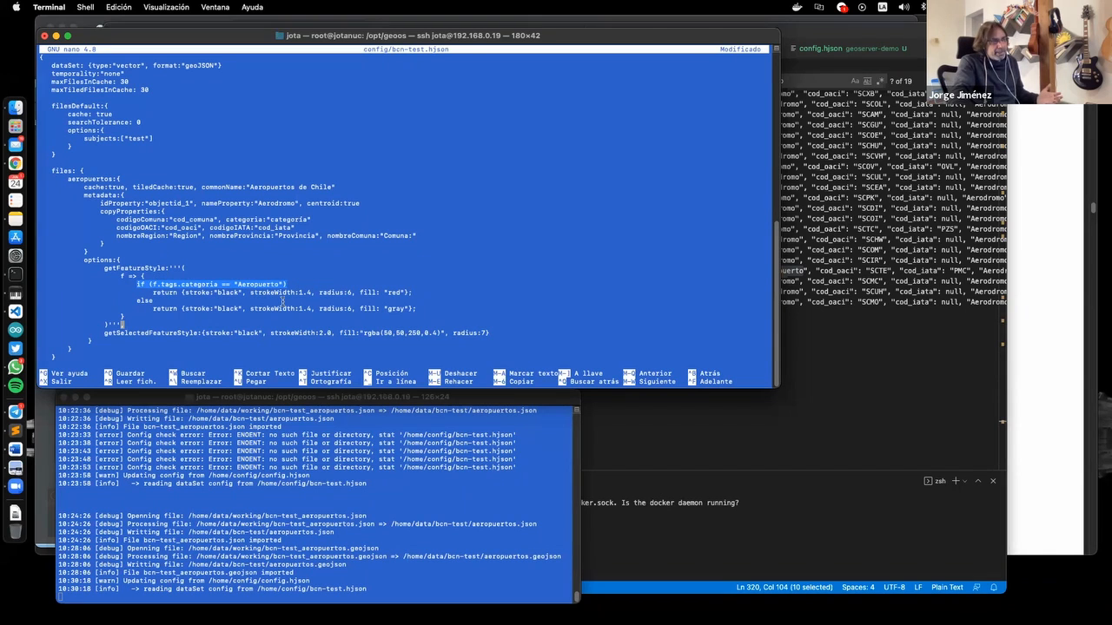
Highlight the "Aeropuerto" value, the first returned style with its "red" fill, the else keyword and the "gray" fill
double_click(246, 284)
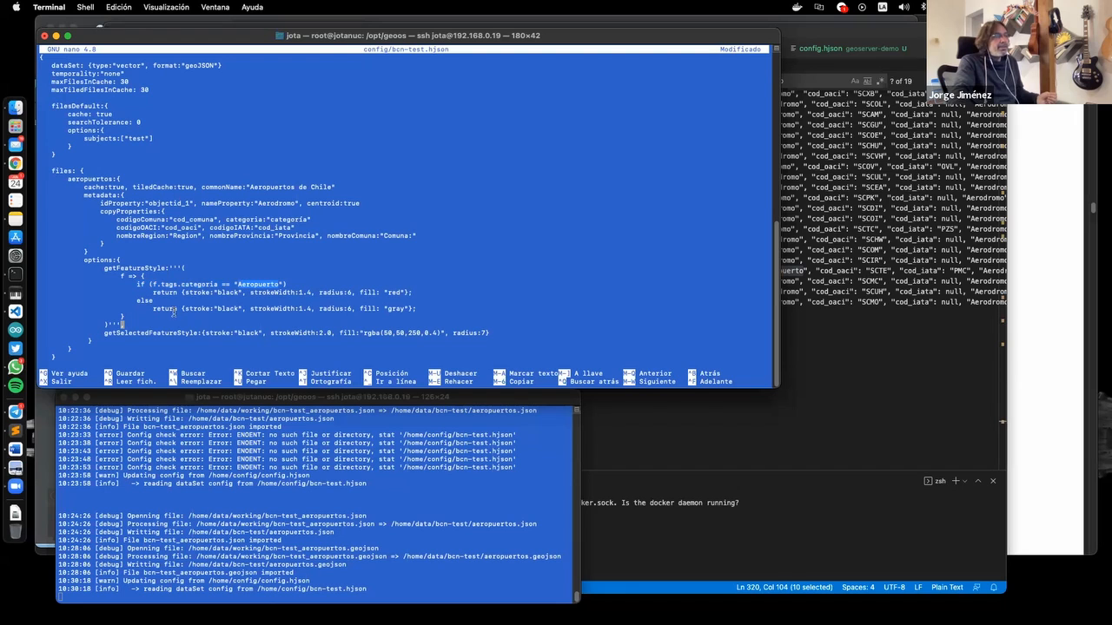
mouse_move(181, 293)
mouse_down()
mouse_move(412, 293)
mouse_move(387, 295)
mouse_up()
double_click(393, 293)
double_click(143, 301)
double_click(396, 308)
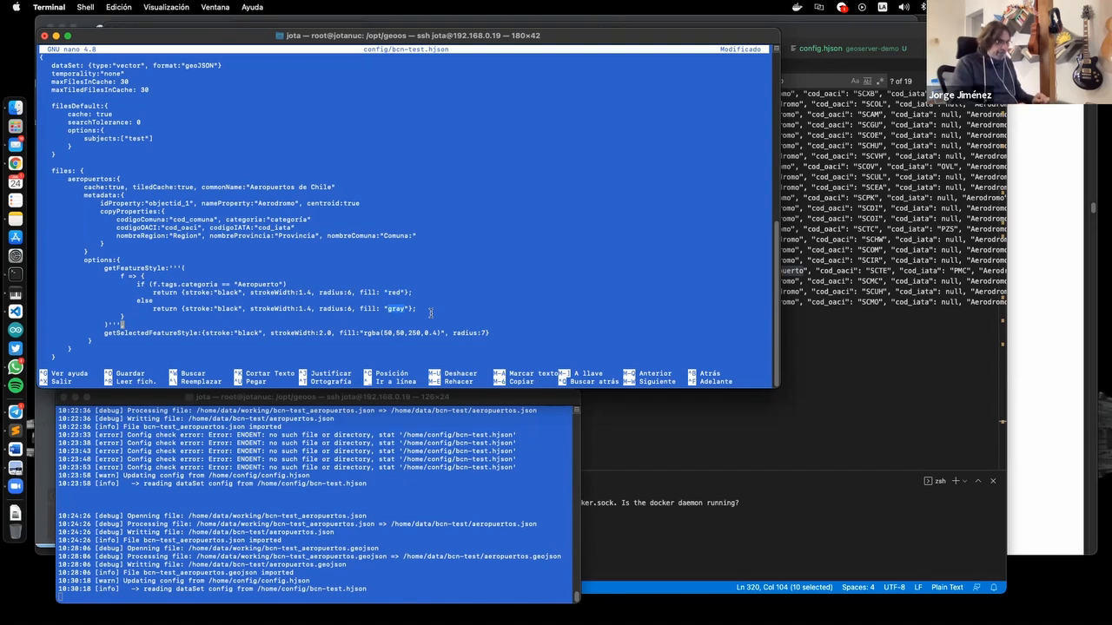
Save config/bcn-test.hjson, then switch to Chrome and reload the GEOOS page
key(ctrl+o)
key(Return)
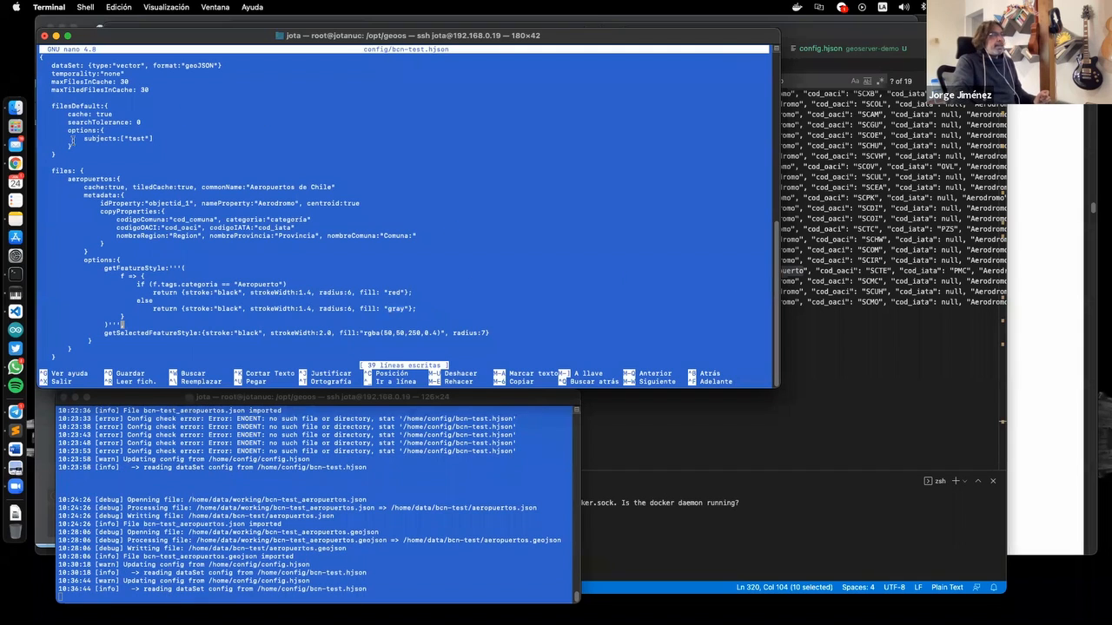
click(15, 163)
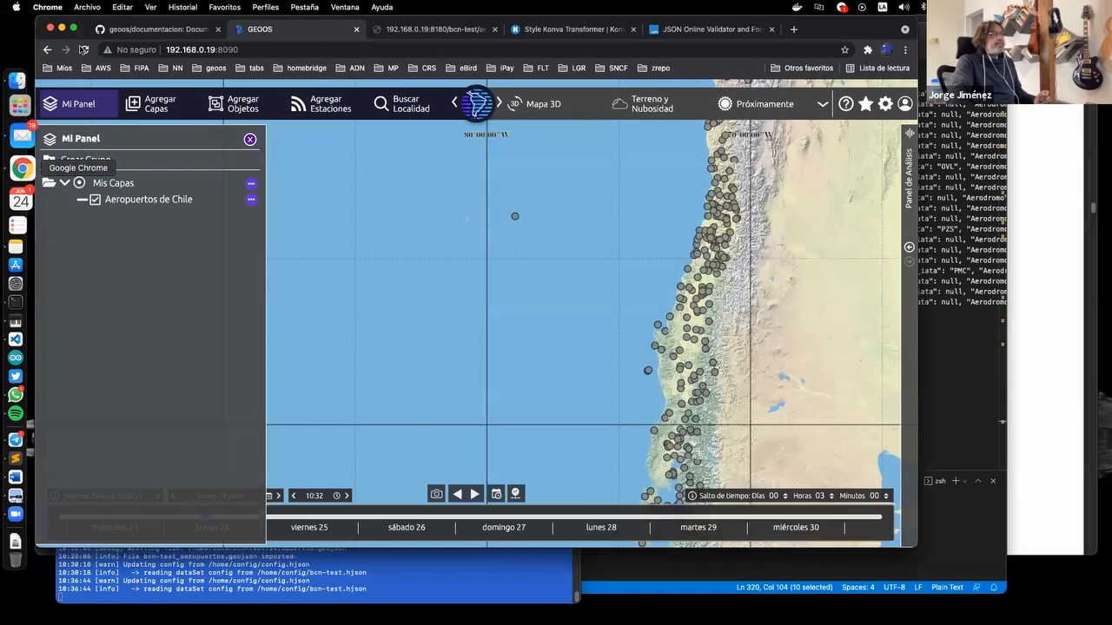
key(super+r)
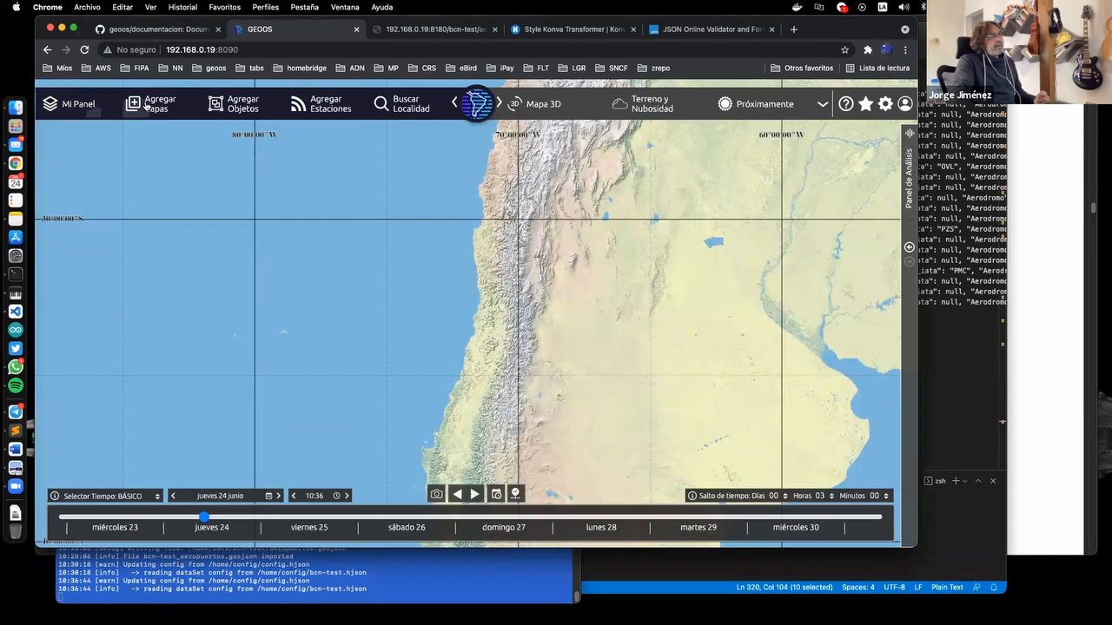
Add the Aeropuertos de Chile layer from Puntos o Áreas de Interés to Mi Panel
click(147, 107)
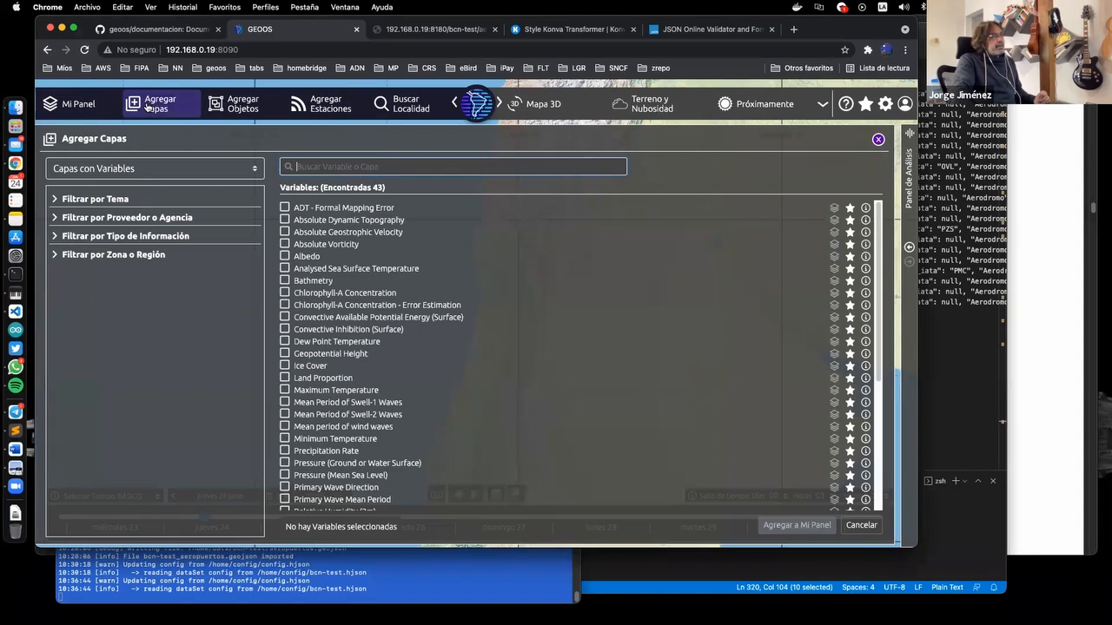
click(132, 167)
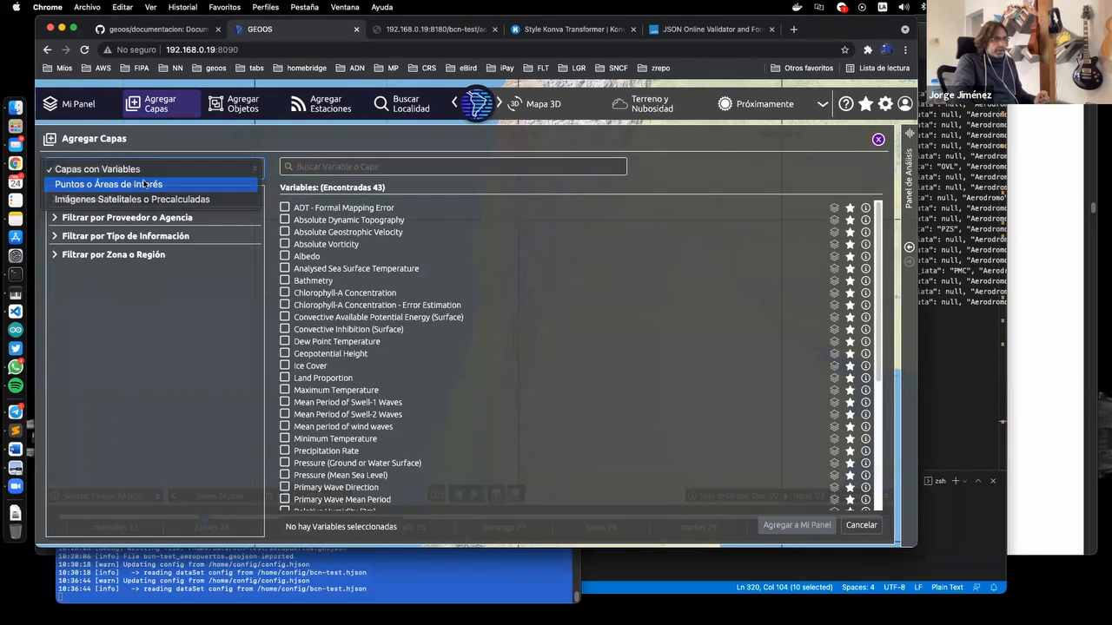
click(133, 184)
click(314, 208)
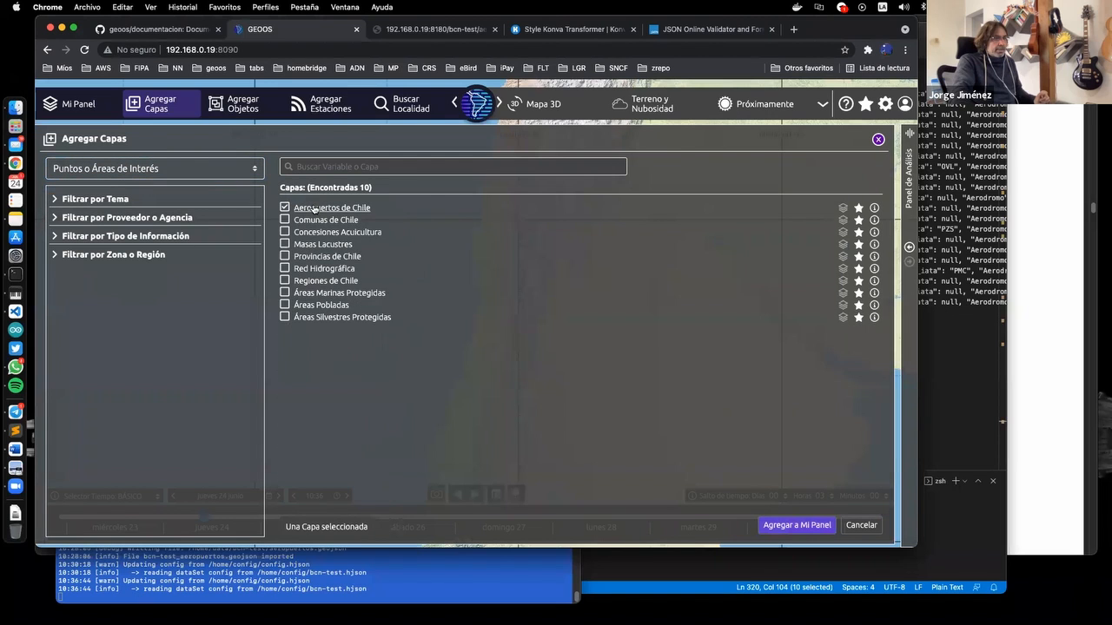
click(784, 525)
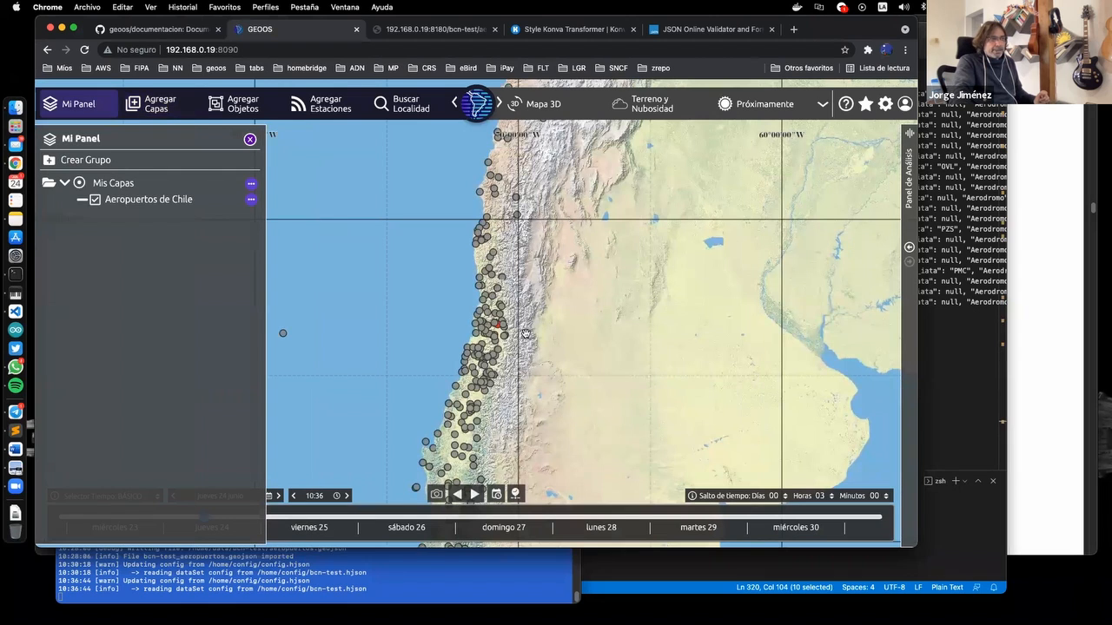
Examine the colours of the airport points along Chile, from the Santiago area down to Puerto Montt
scroll(526, 333, up, 3)
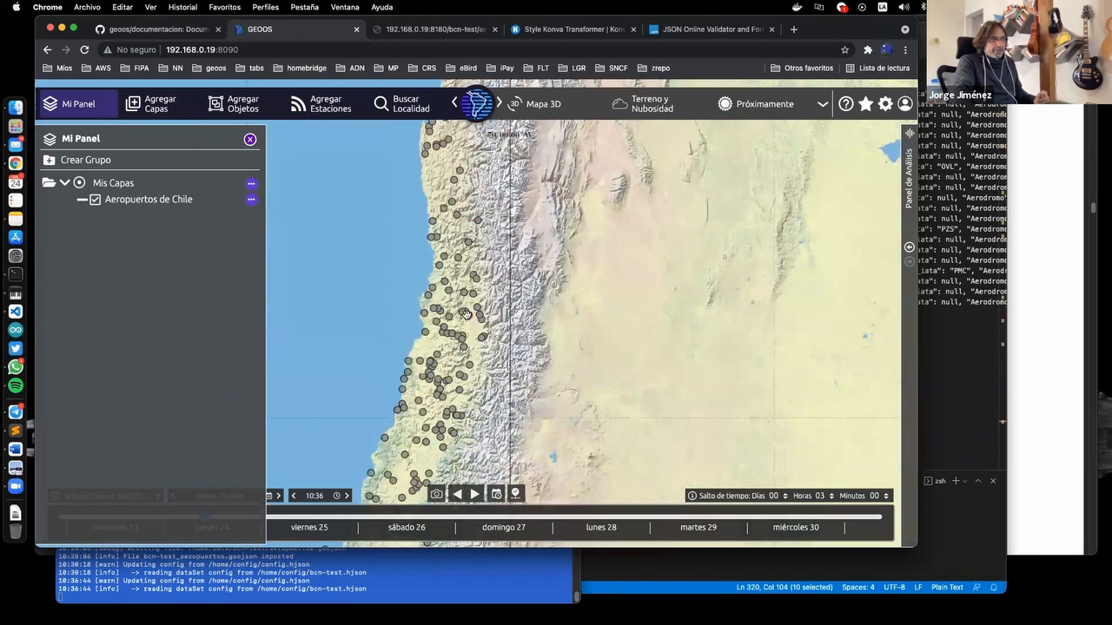
mouse_move(467, 313)
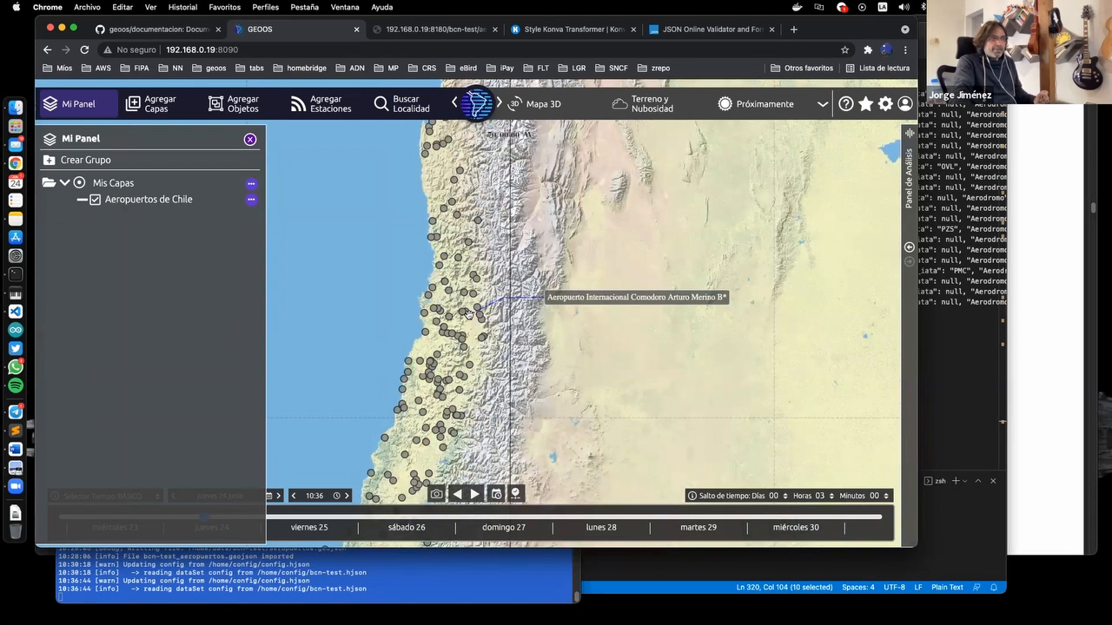
click(466, 313)
scroll(476, 332, up, 5)
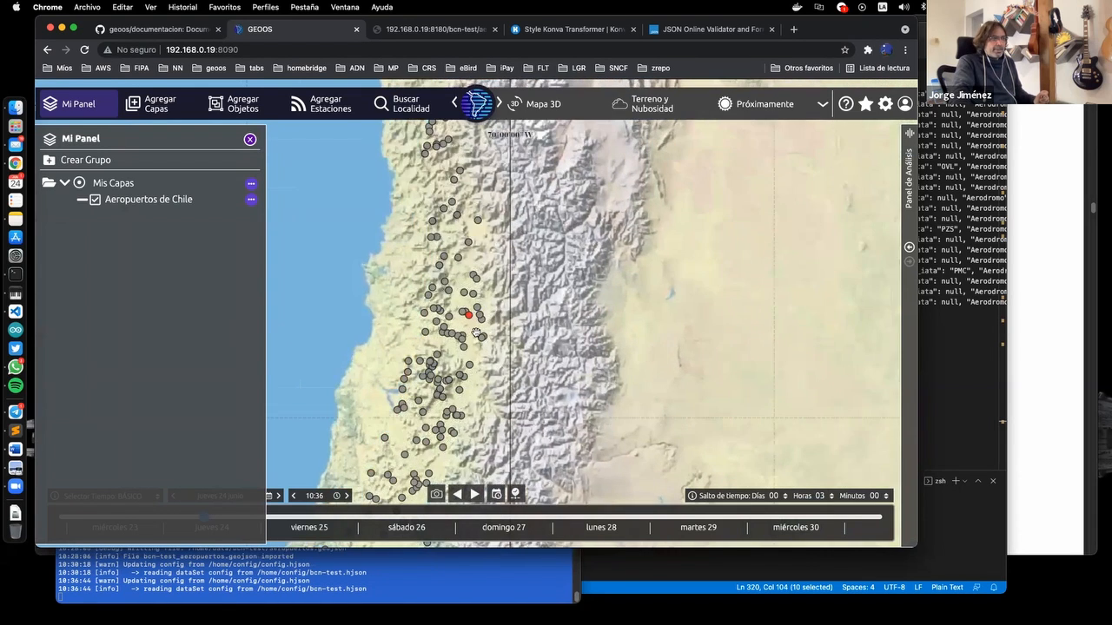
scroll(476, 333, down, 5)
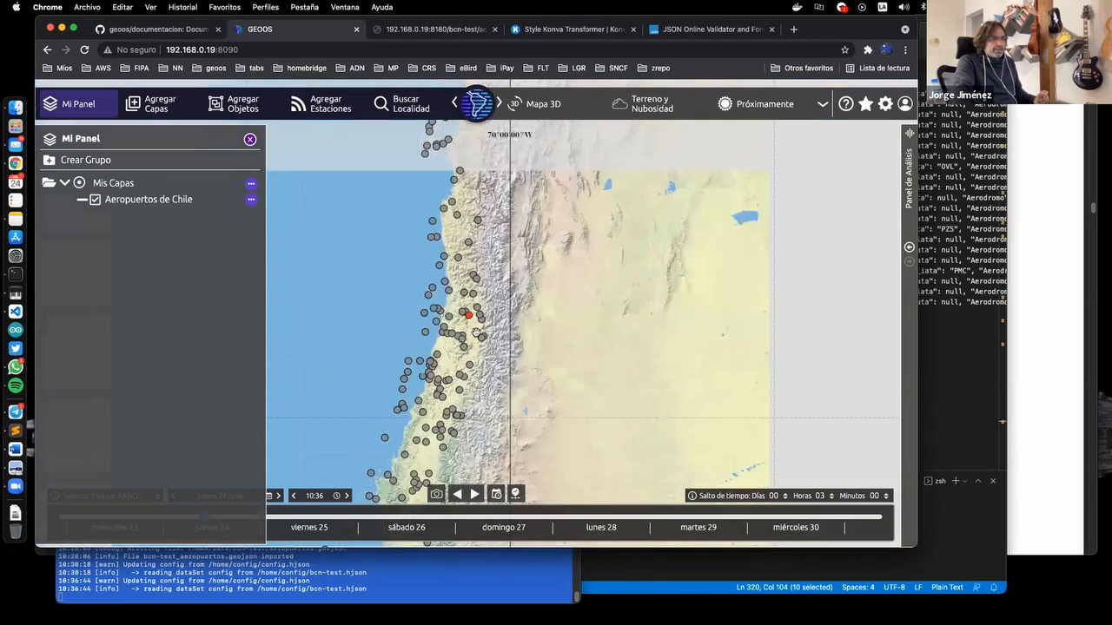
drag(591, 366, 621, 109)
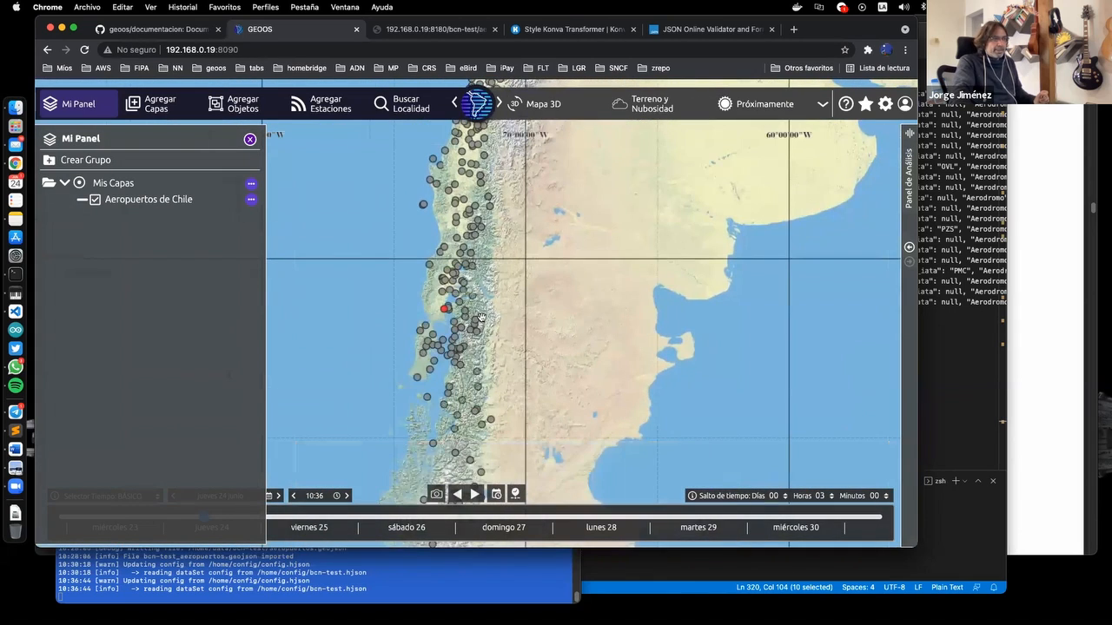
scroll(443, 320, up, 3)
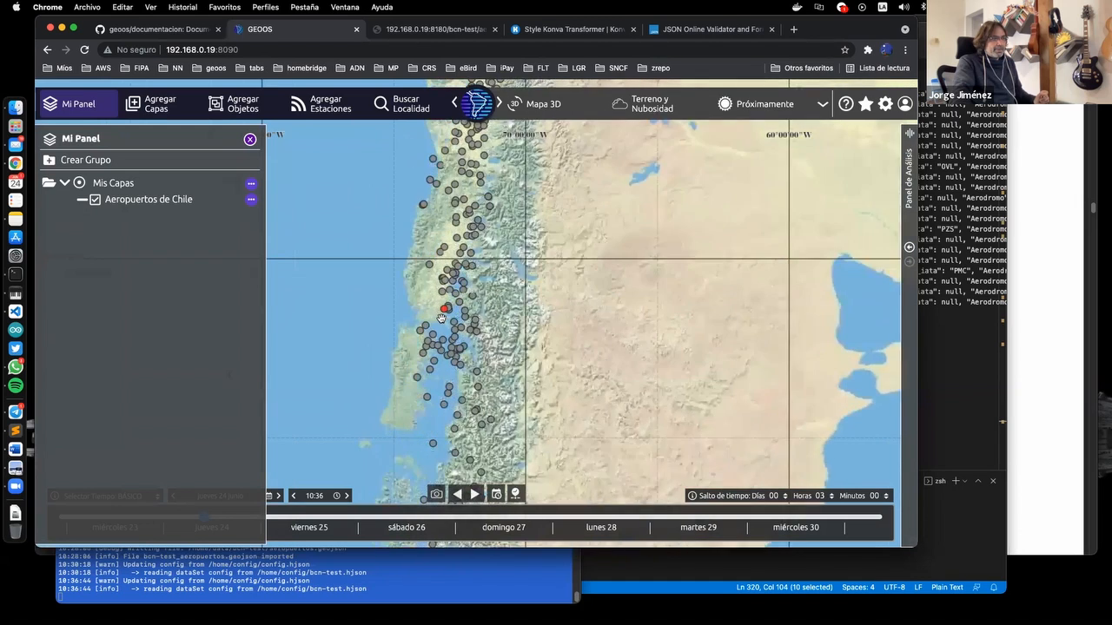
click(445, 298)
scroll(431, 300, up, 5)
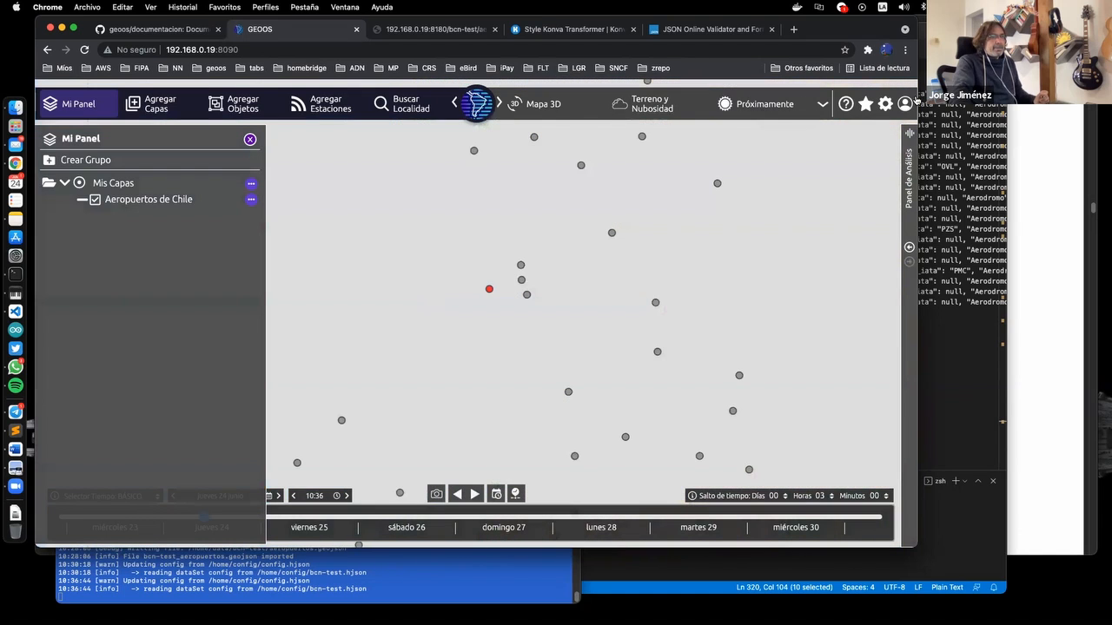
Change the base map to OSM - Open Topo and inspect the airport point near Puerto Montt
click(886, 104)
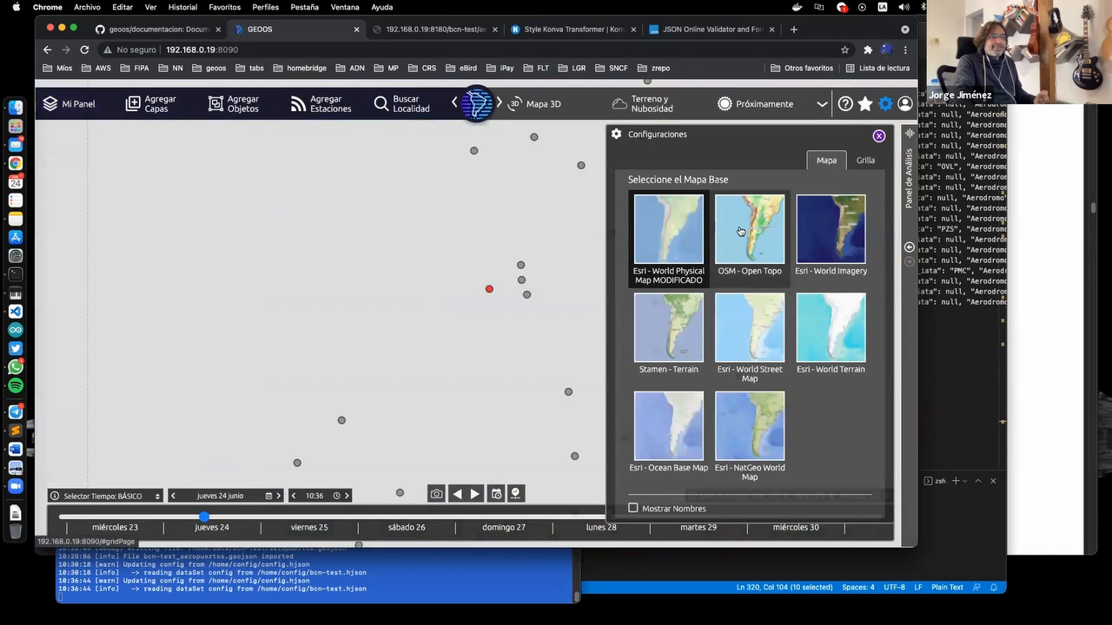
click(740, 231)
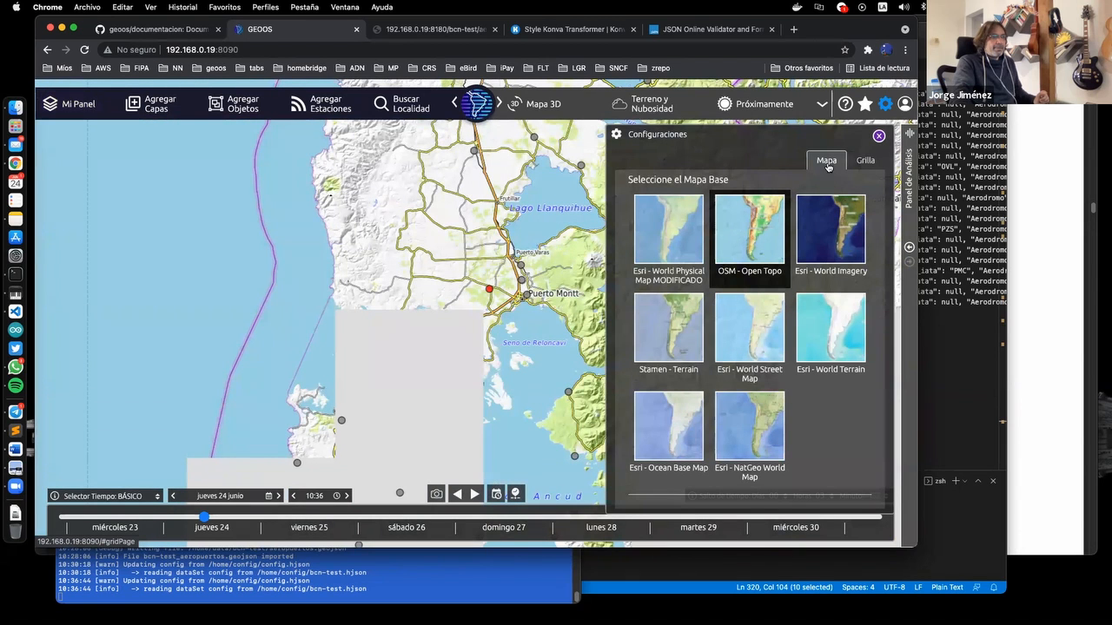
click(878, 137)
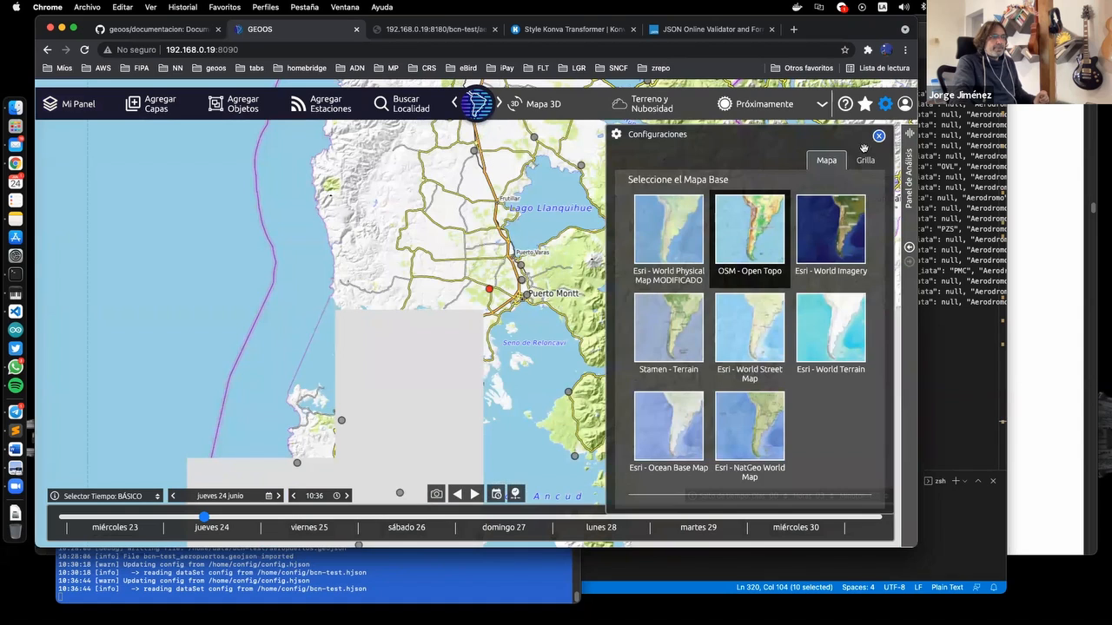
scroll(626, 317, up, 2)
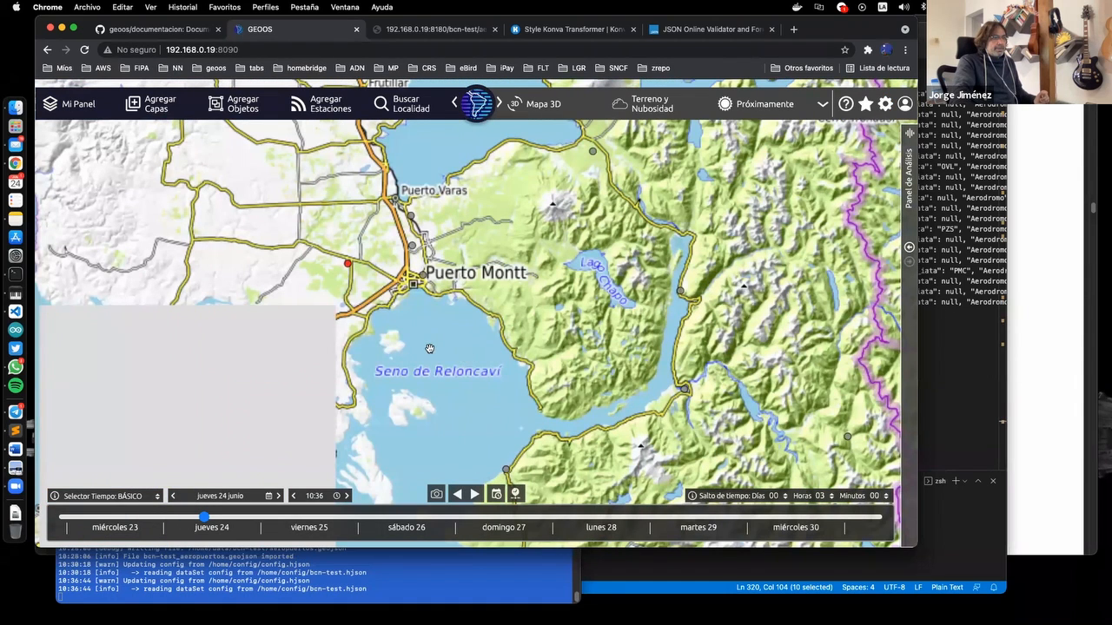
scroll(429, 348, down, 2)
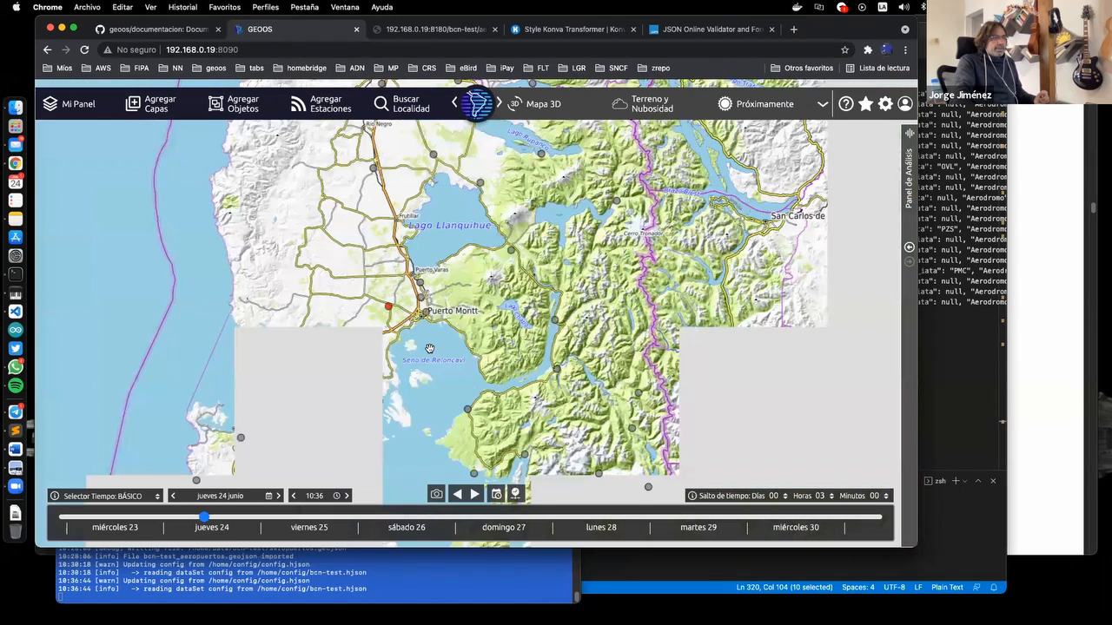
scroll(451, 322, down, 2)
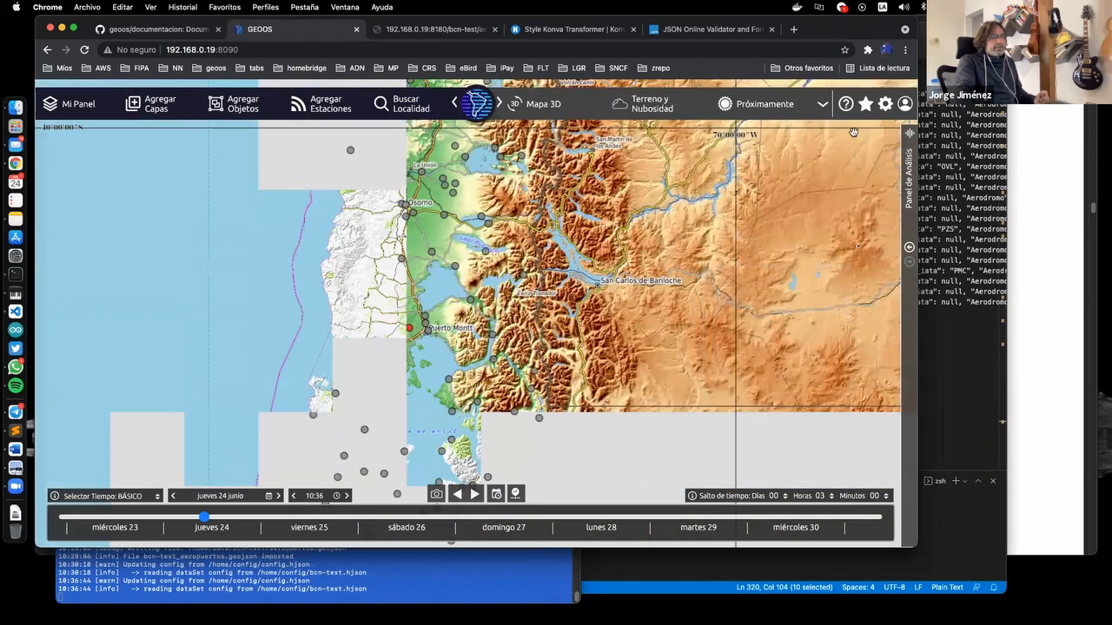
Switch the base map back to Esri - World Physical Map MODIFICADO and close the map settings
click(886, 106)
click(662, 227)
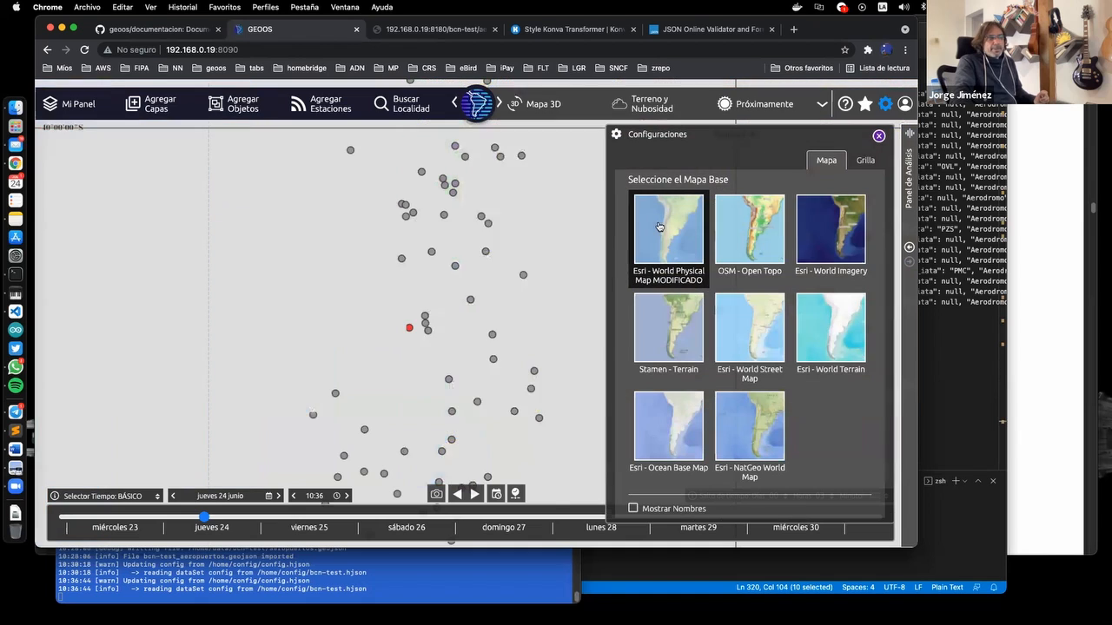
click(879, 135)
Select the Aeródromo Pupelde point on northern Chiloé and review its copied properties, from codigoComuna to nombreProvincia
drag(436, 363, 576, 256)
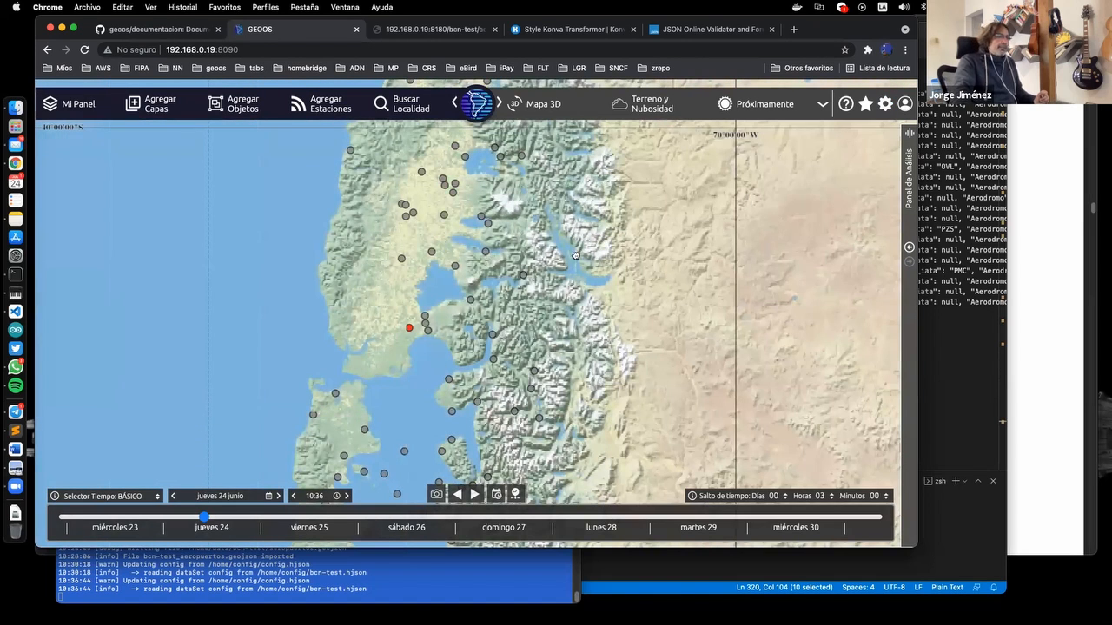
click(476, 284)
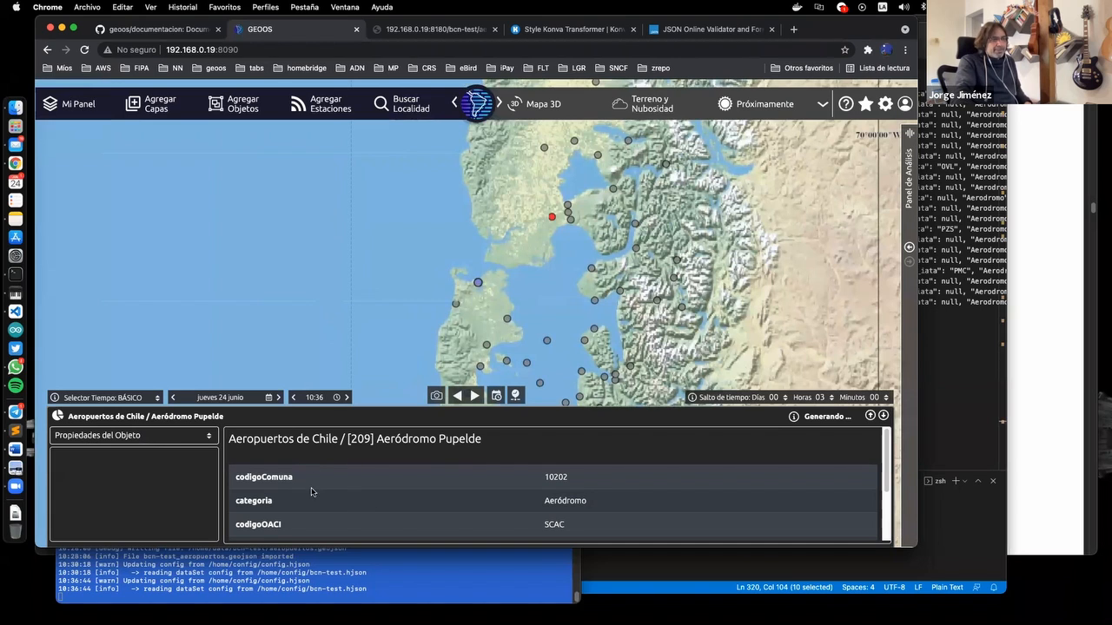
scroll(342, 494, down, 3)
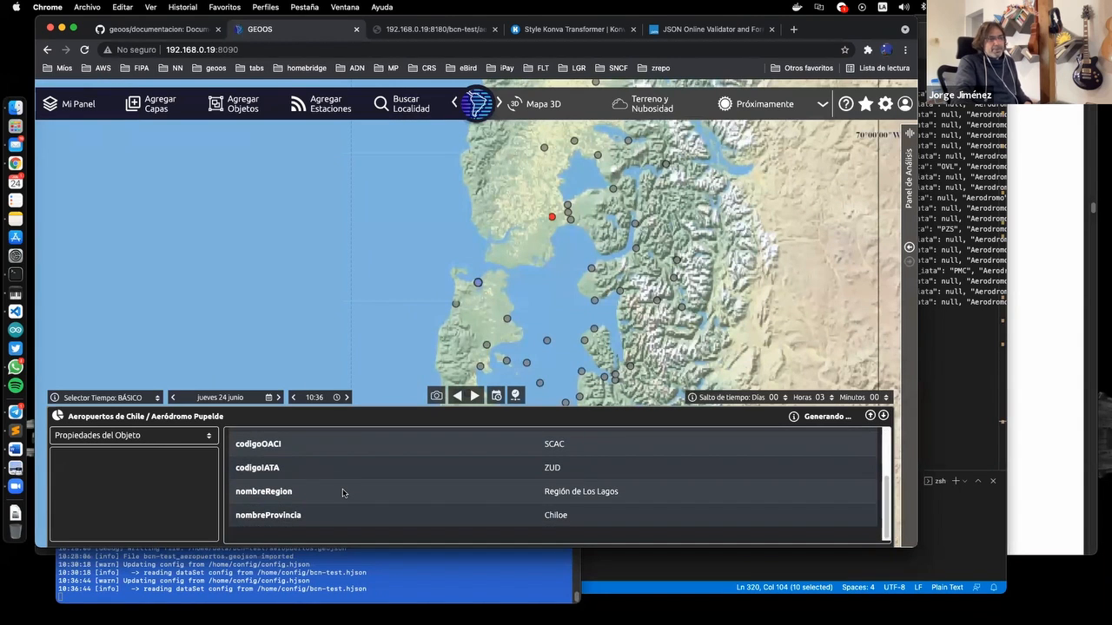
scroll(341, 492, up, 3)
scroll(338, 493, down, 3)
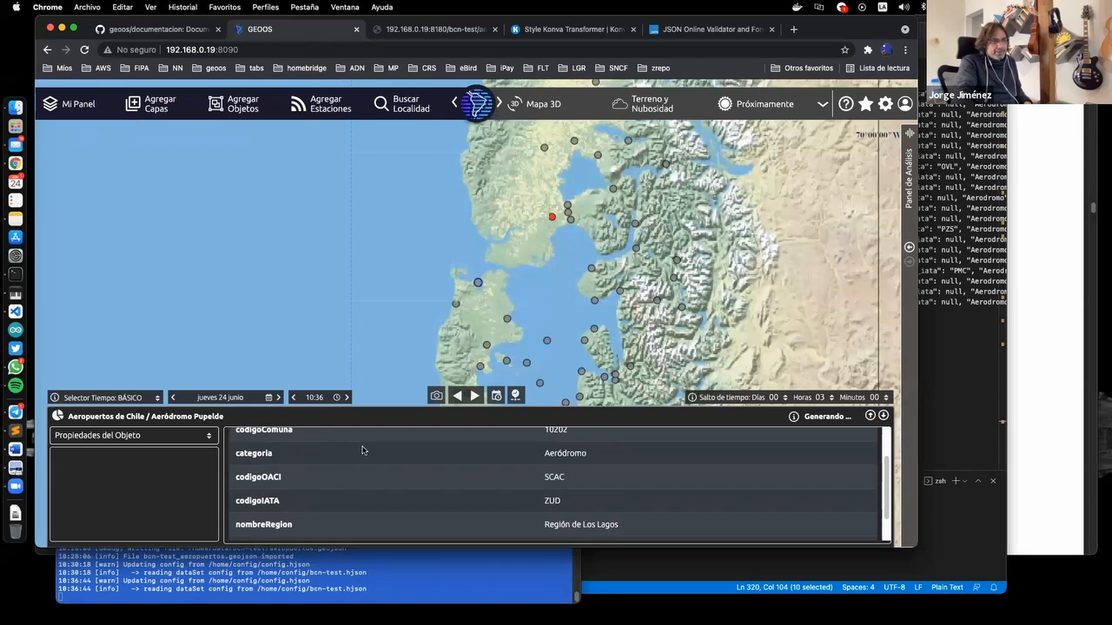
scroll(273, 488, down, 2)
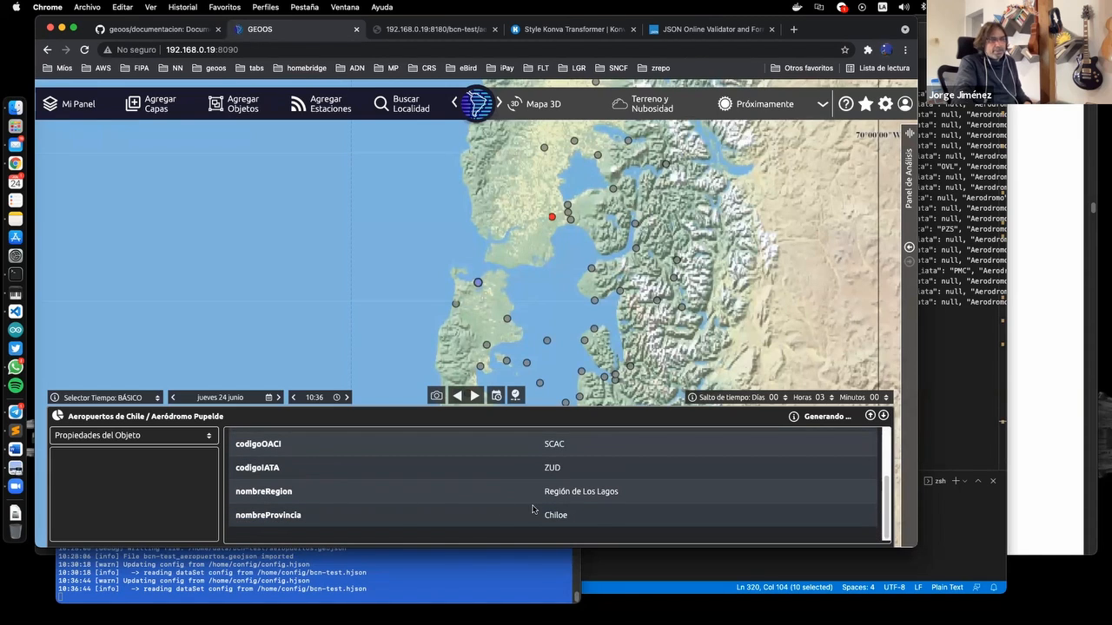
scroll(533, 508, up, 5)
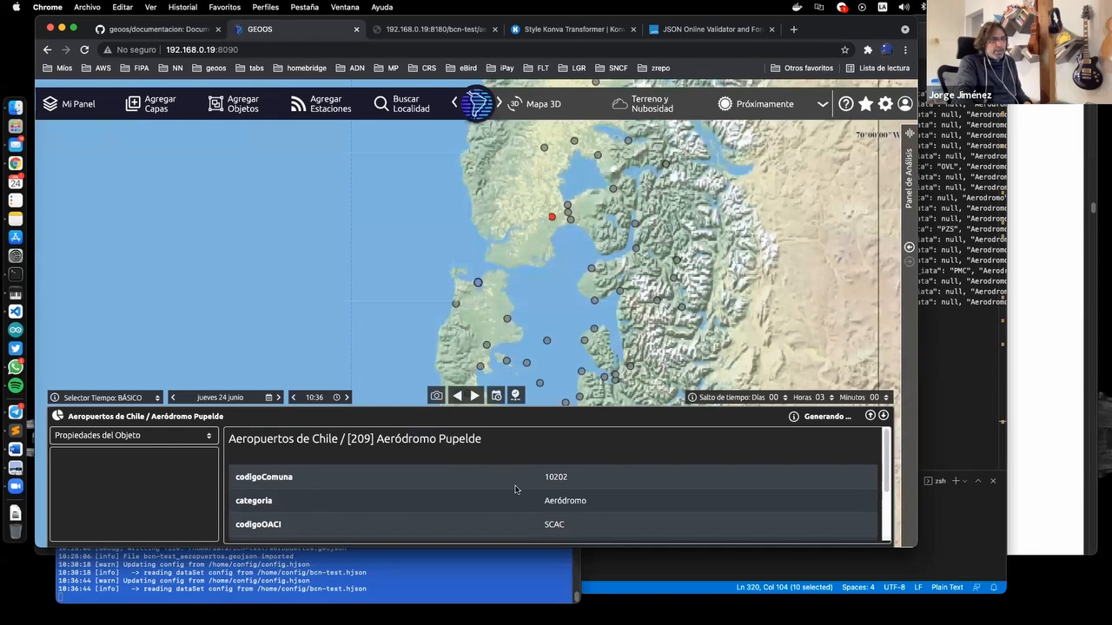
Plot a Serie de Tiempo for the selected airfield with Temperature at 2[m] above Ground or Sea Level as main variable
click(139, 439)
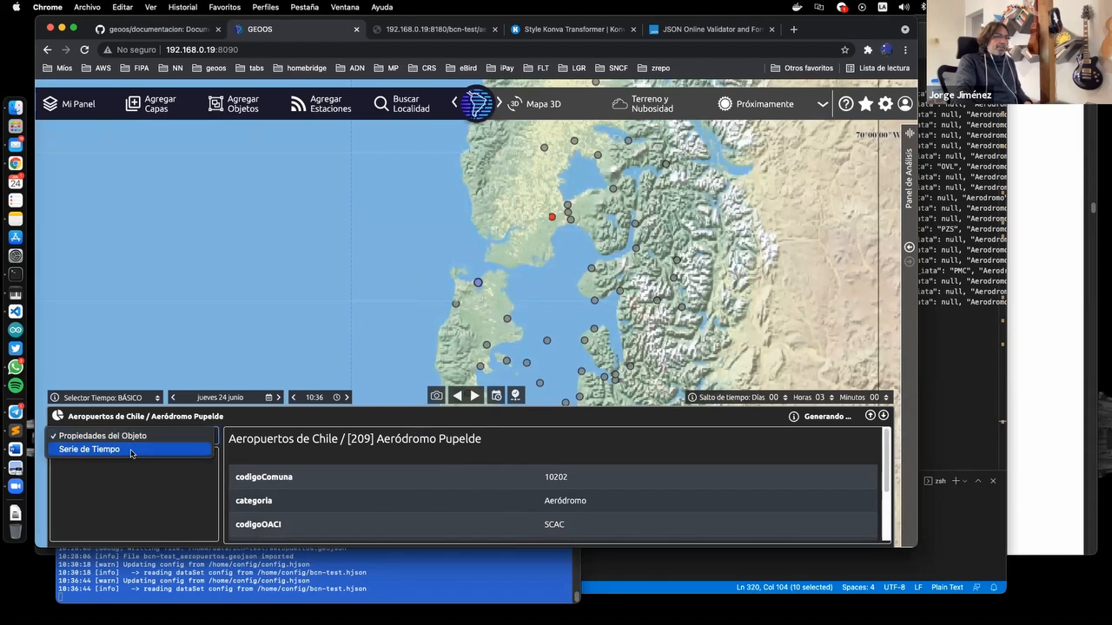
click(132, 450)
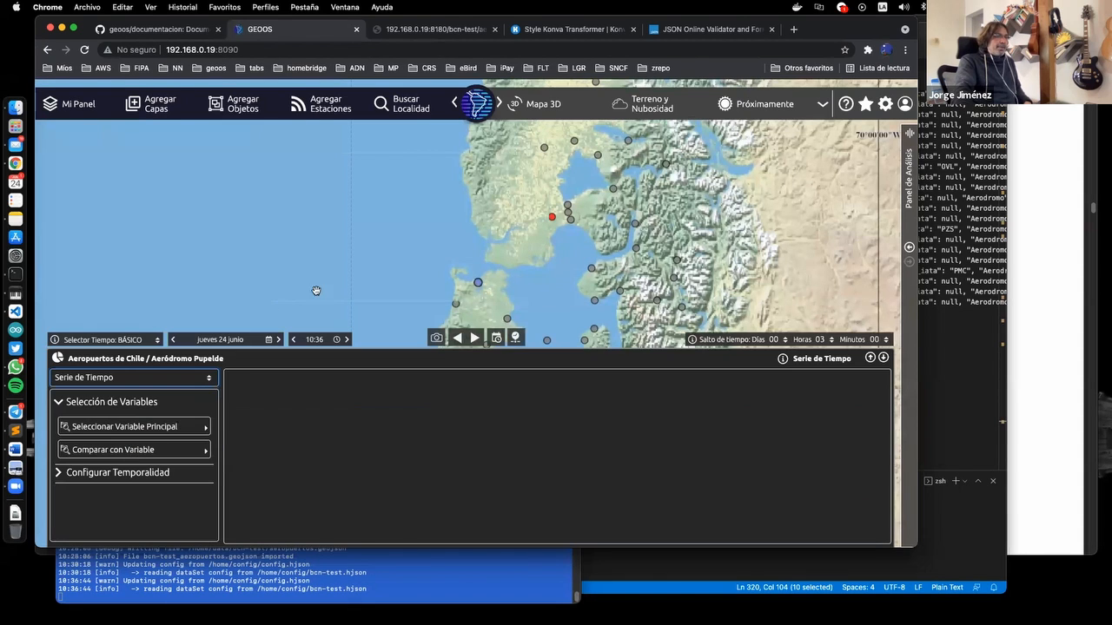
click(150, 429)
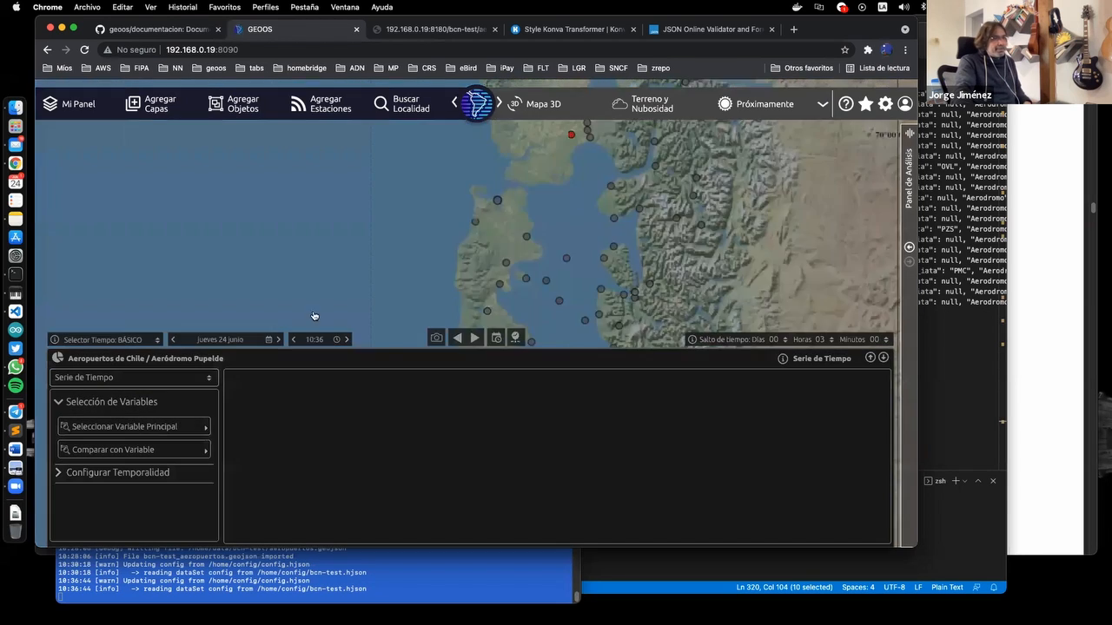
scroll(441, 365, down, 6)
click(443, 345)
click(715, 411)
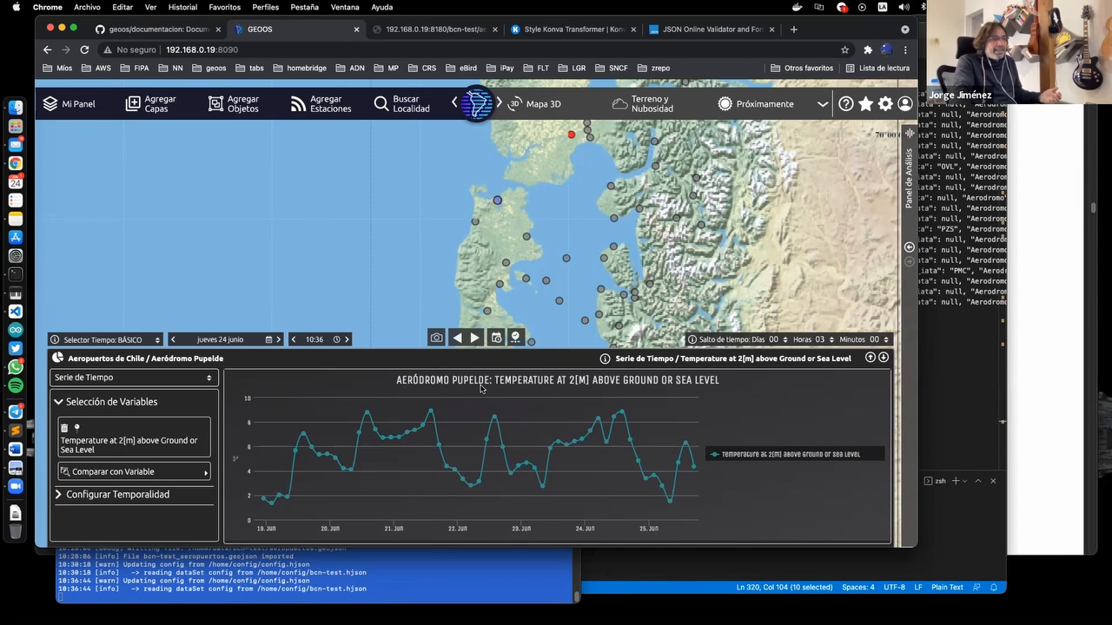
drag(389, 290, 382, 231)
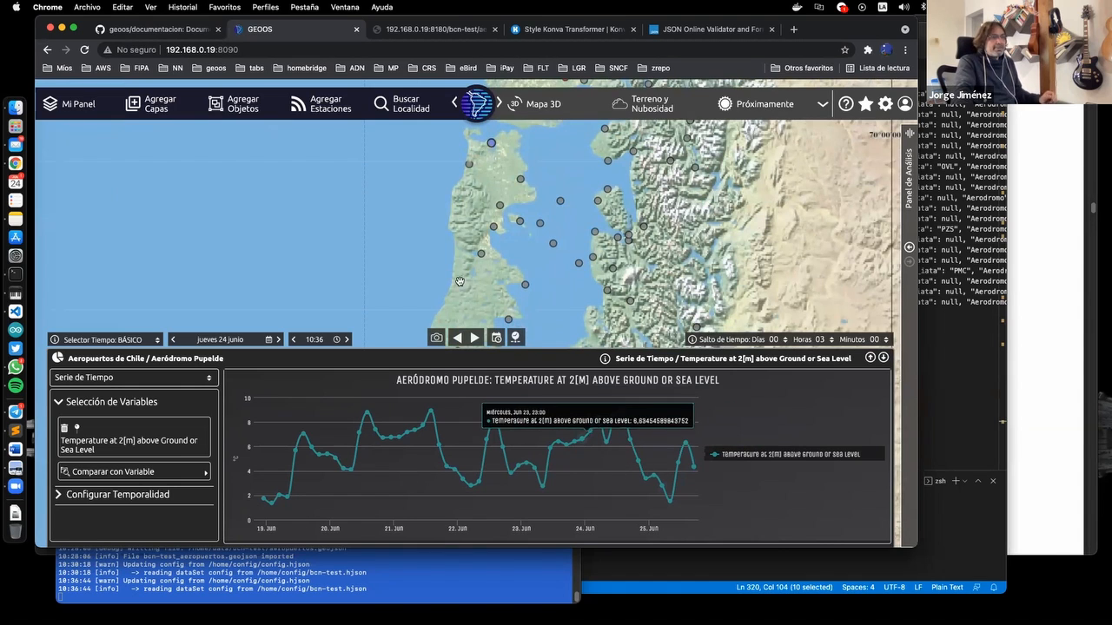
drag(422, 254, 417, 268)
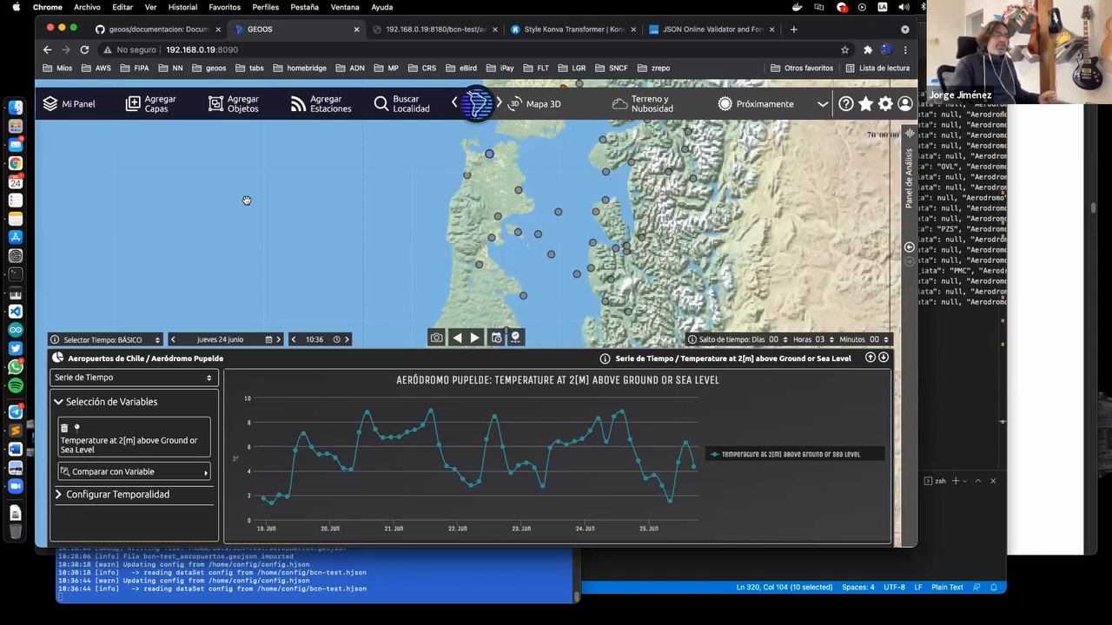
Inspect the start of the temperature series, view it for miércoles 23 junio, and return to jueves 24 junio
drag(433, 232, 444, 219)
mouse_move(272, 497)
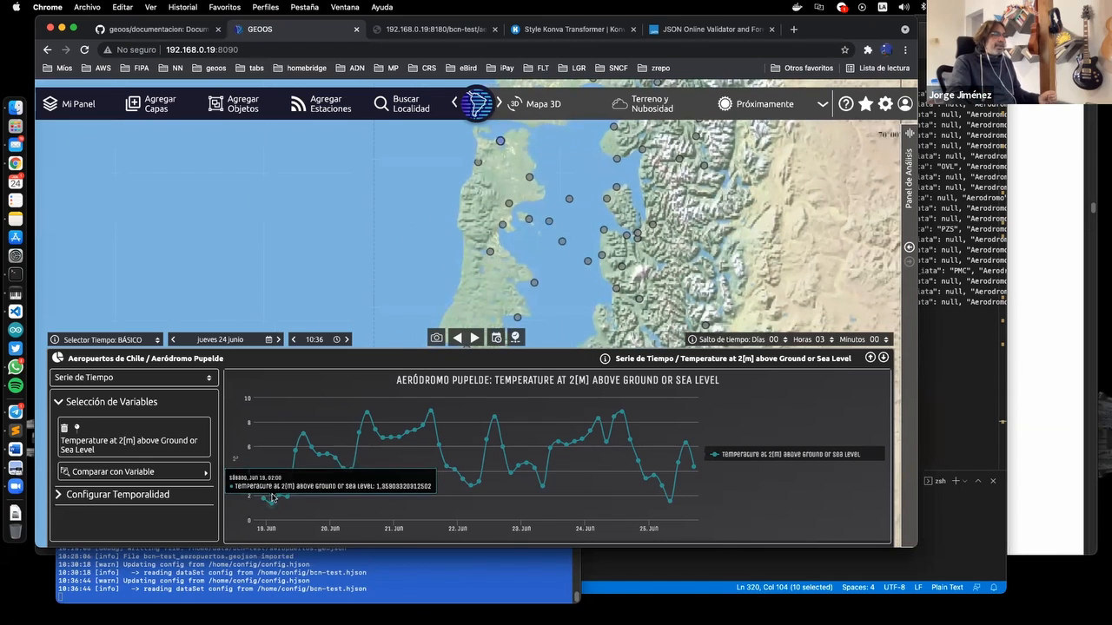
click(173, 341)
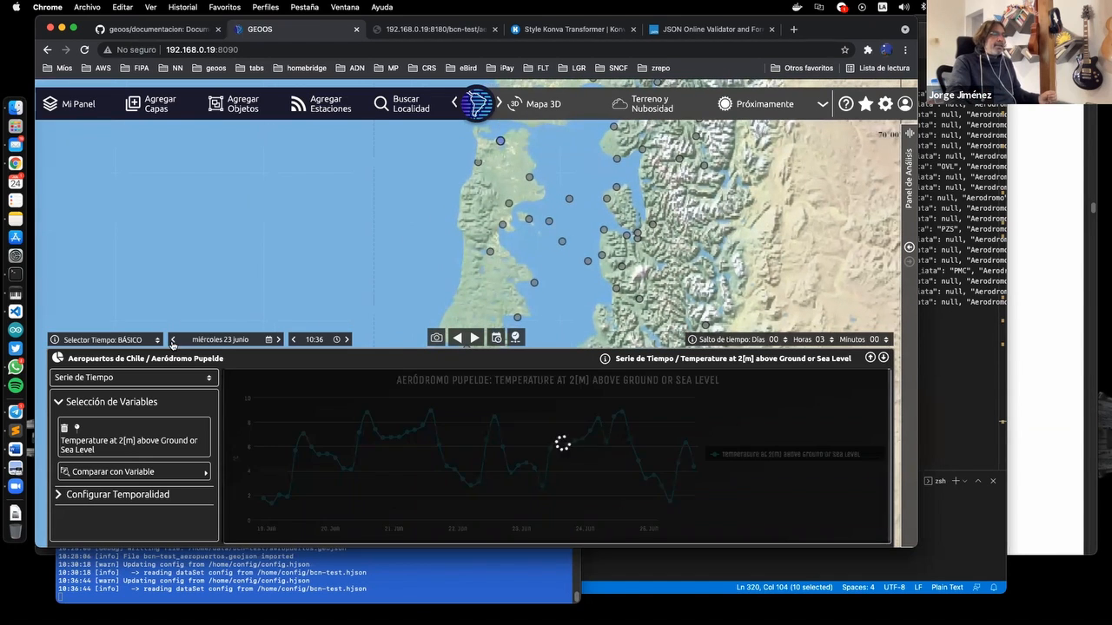
click(277, 339)
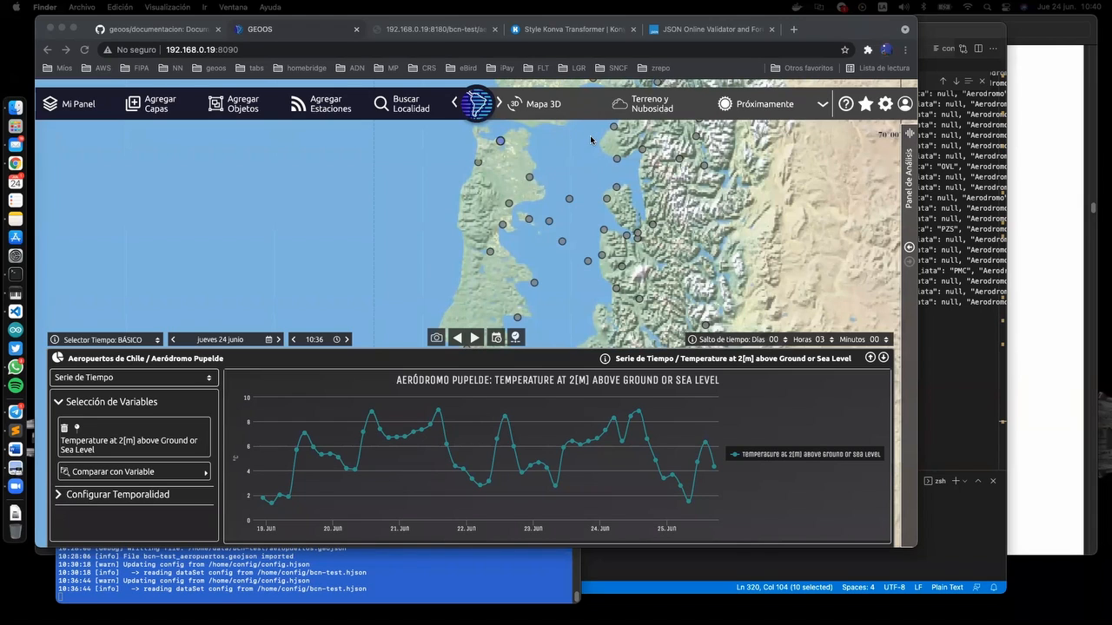
Enlarge the browser window downward and outward so the map and time series have more room
click(363, 52)
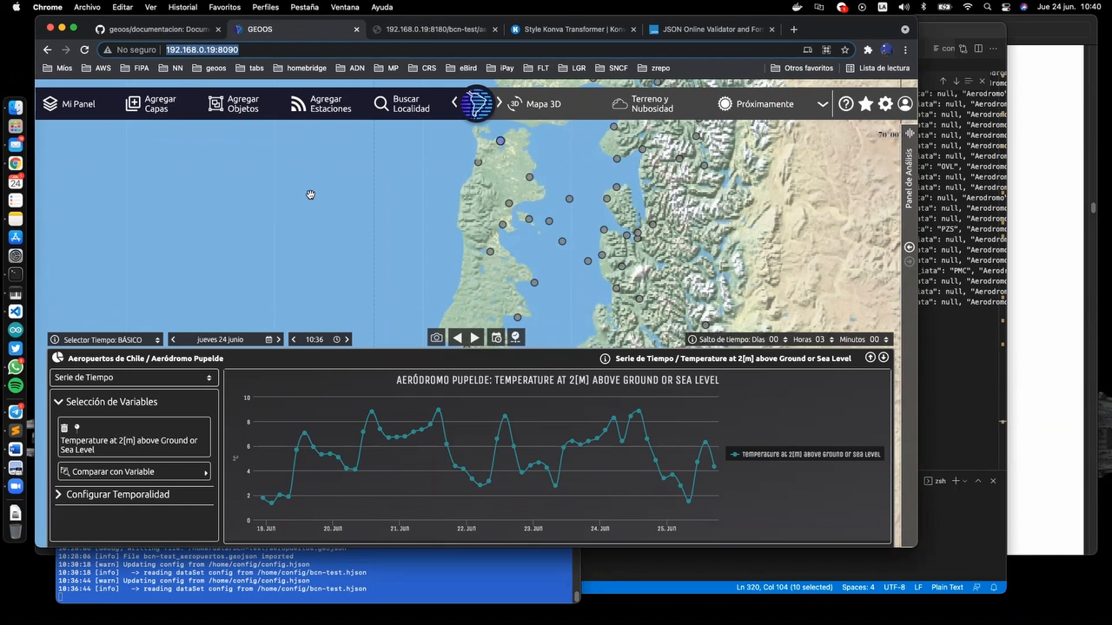
drag(914, 547, 938, 593)
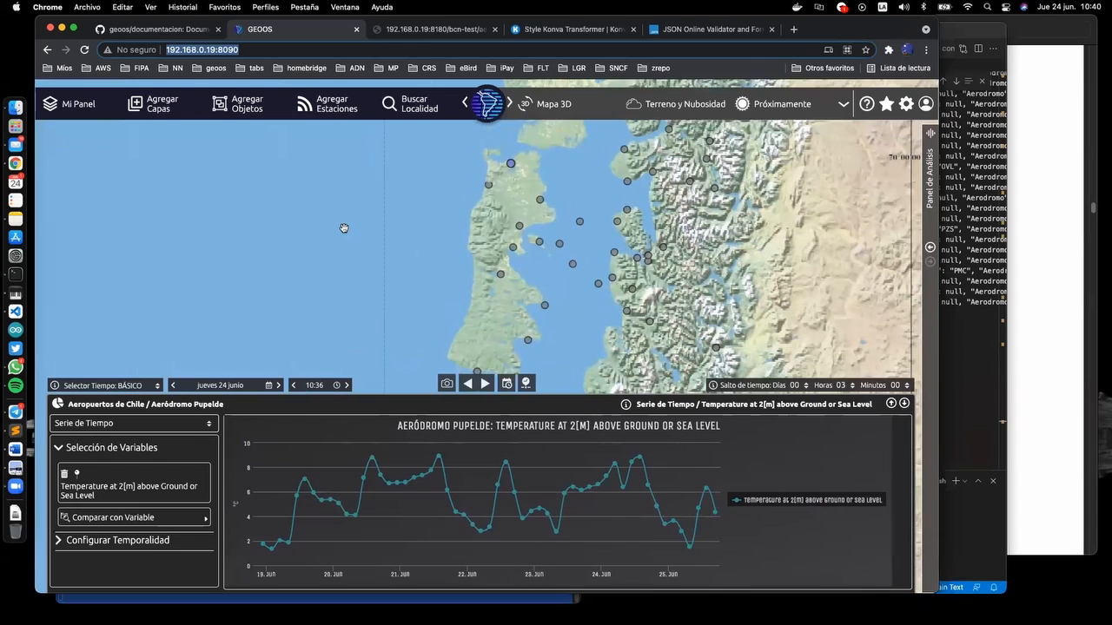
drag(342, 228, 372, 194)
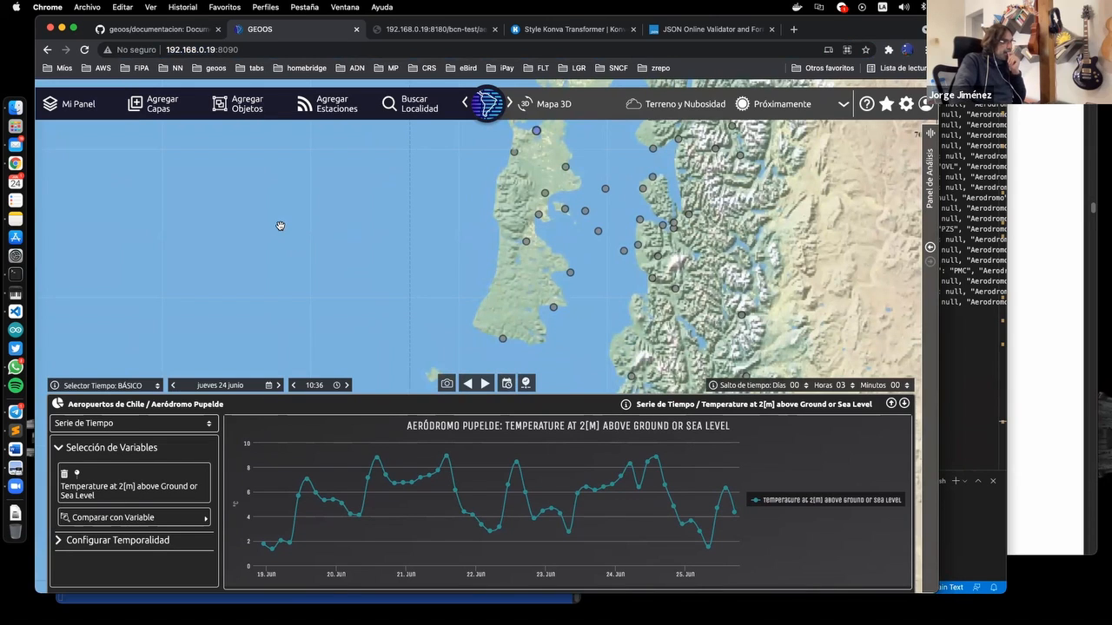
Add the Concesiones Acuicultura layer from Puntos o Áreas de Interés to Mi Panel
click(140, 111)
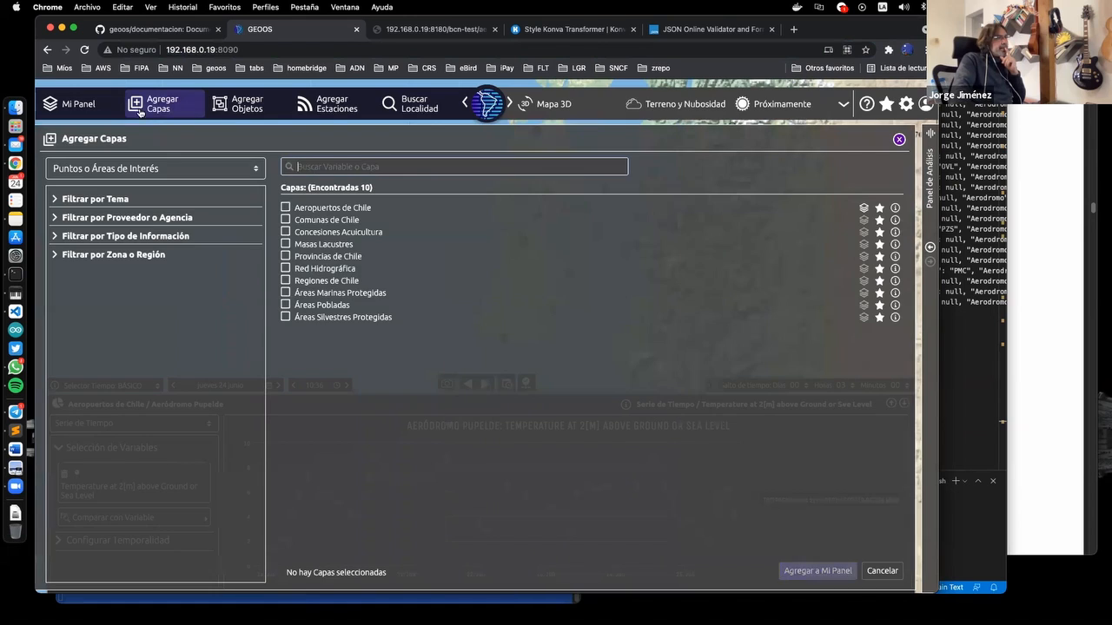
click(143, 167)
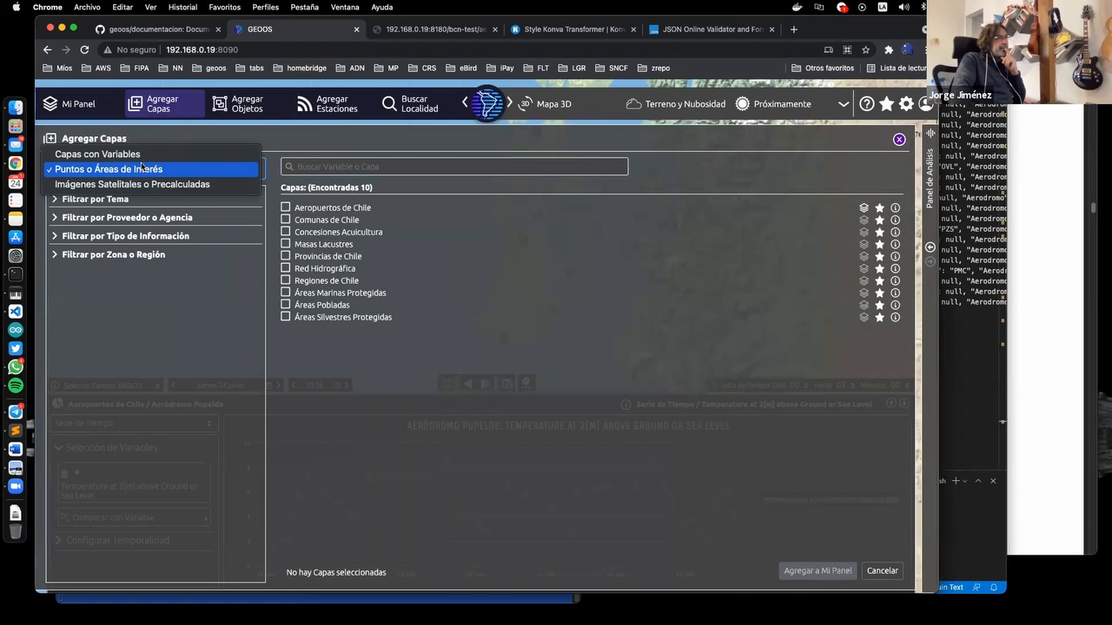
click(636, 304)
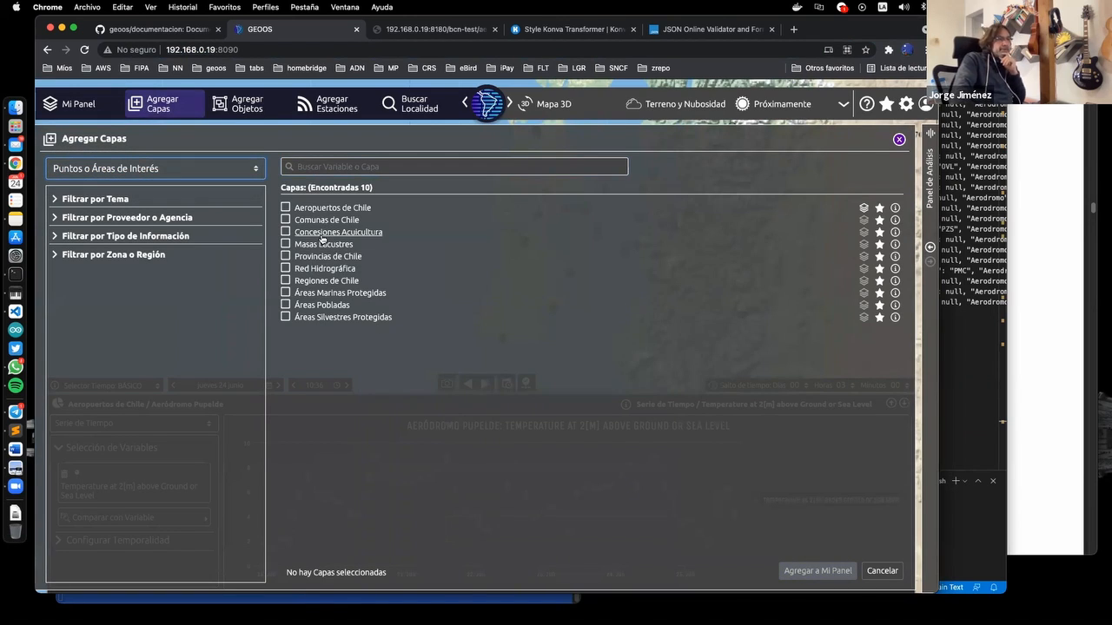
click(323, 233)
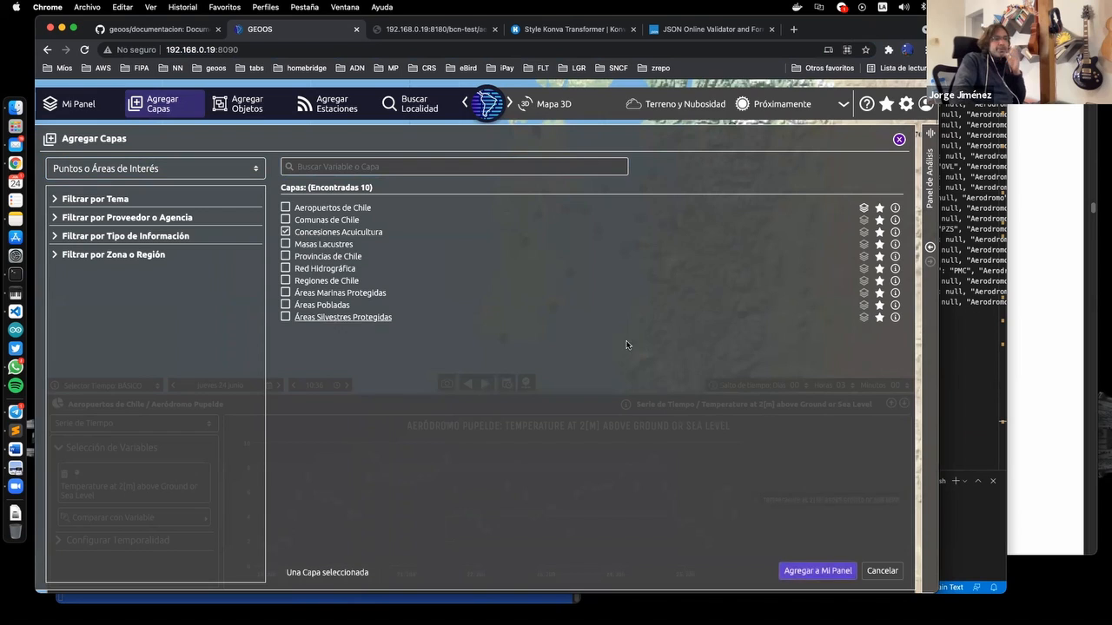
click(816, 571)
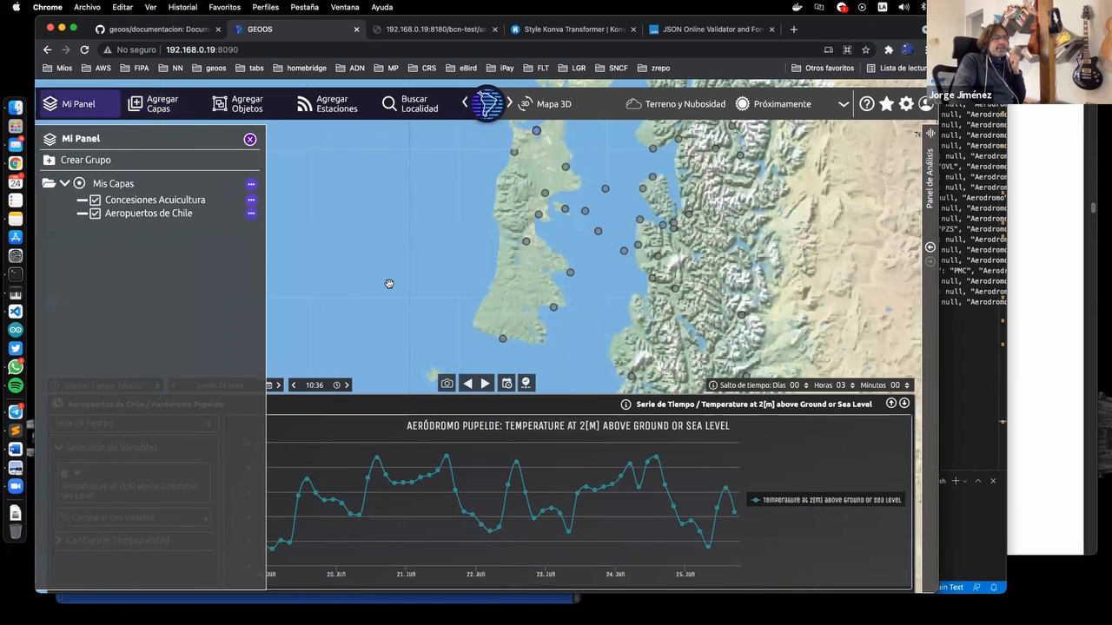
Change the base map to Esri - World Terrain and close the map settings
scroll(385, 280, down, 2)
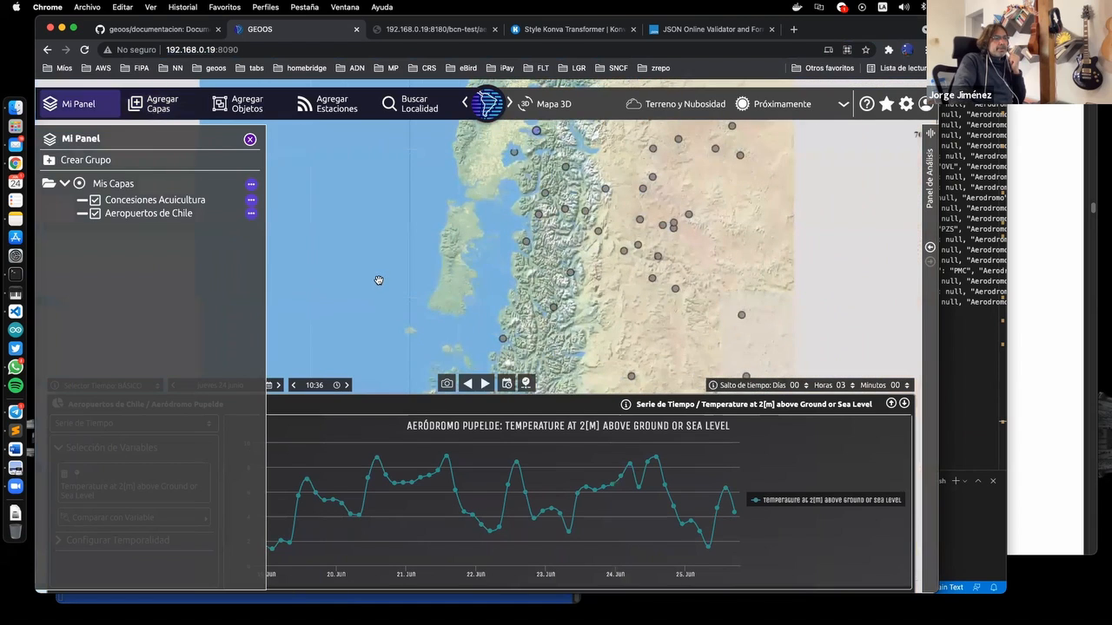
scroll(347, 310, up, 2)
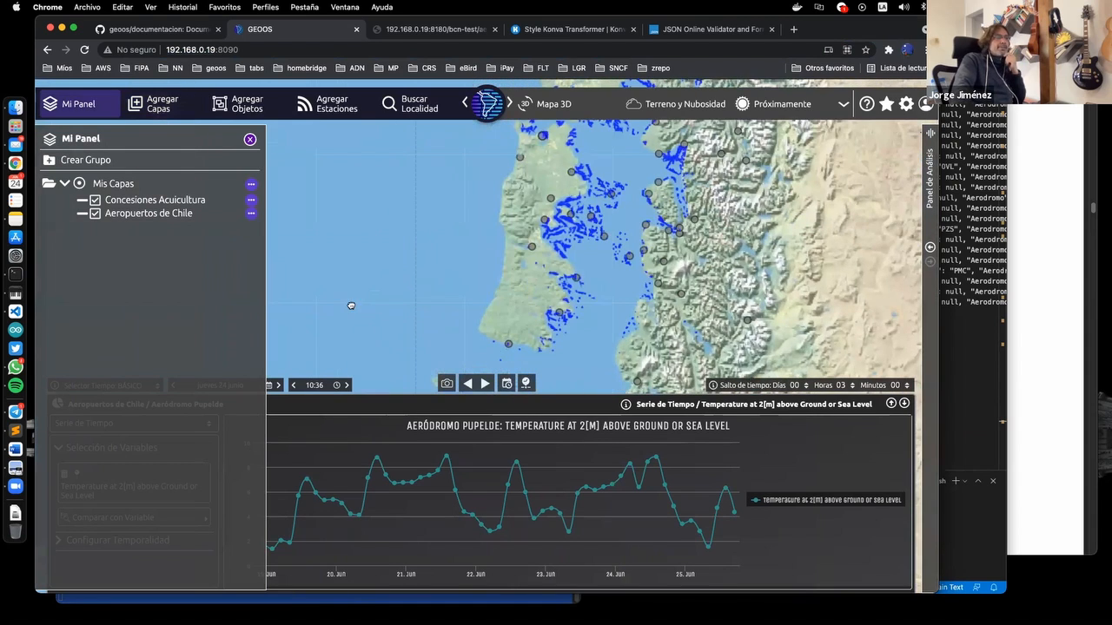
scroll(379, 241, up, 2)
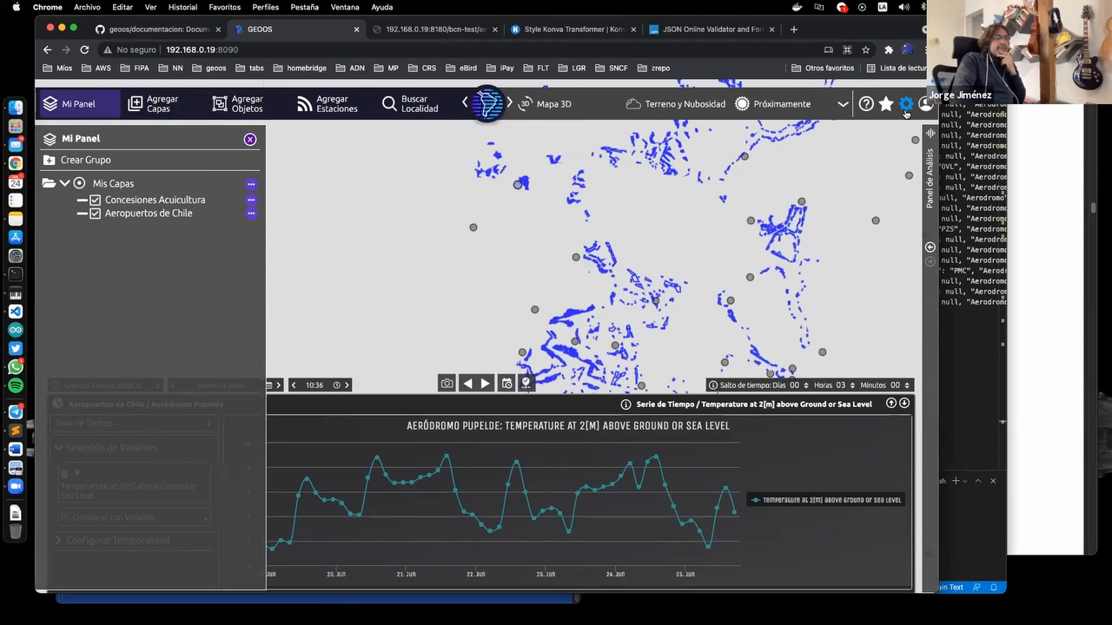
click(906, 109)
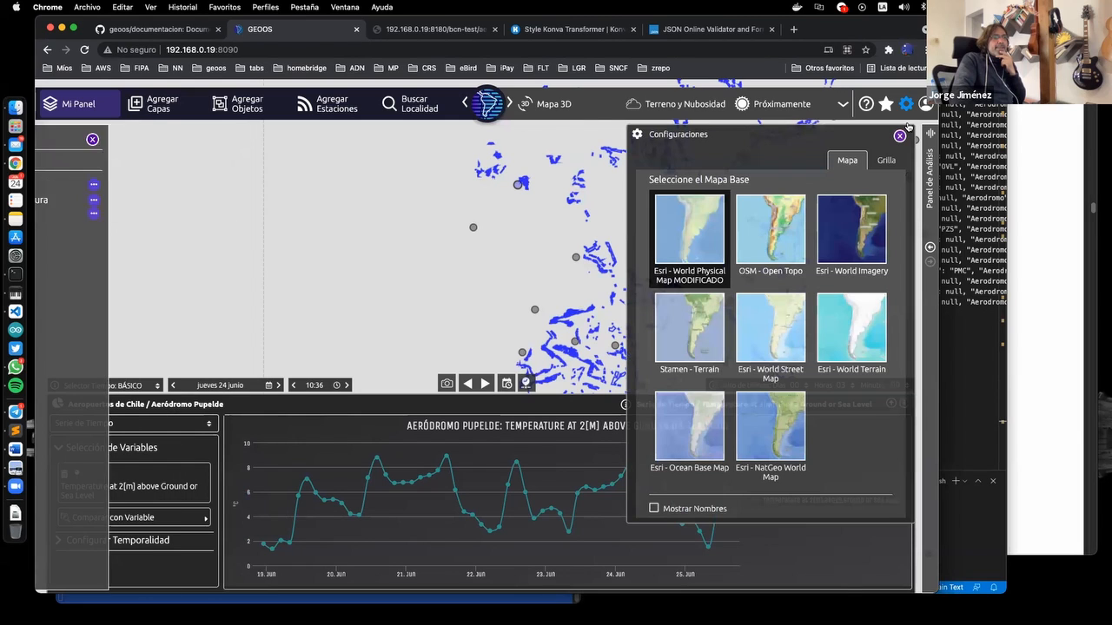
click(841, 342)
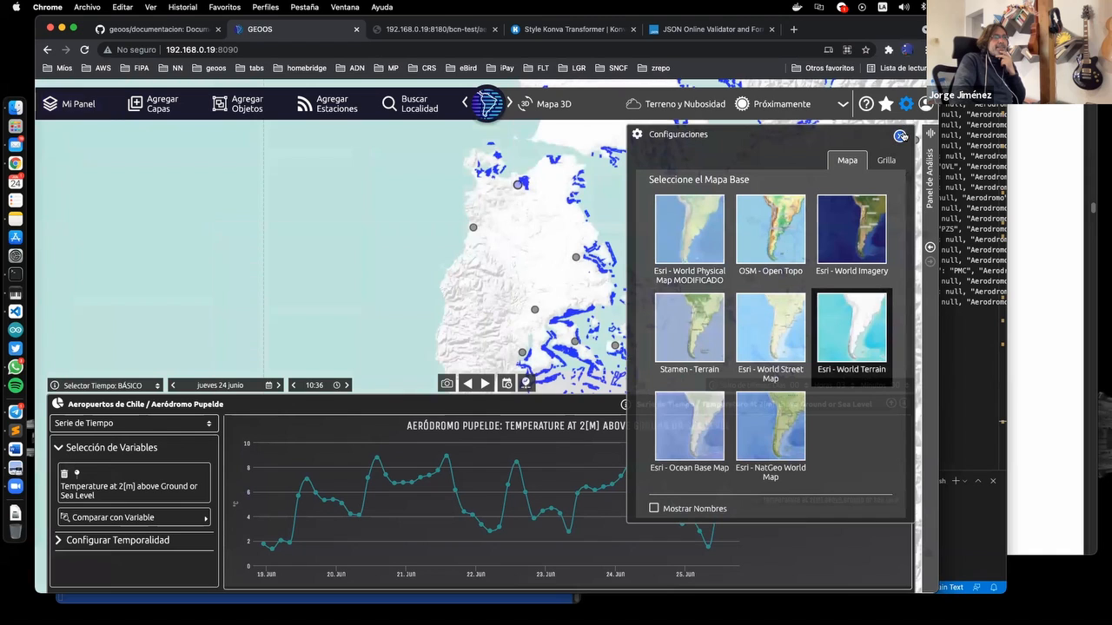
click(900, 136)
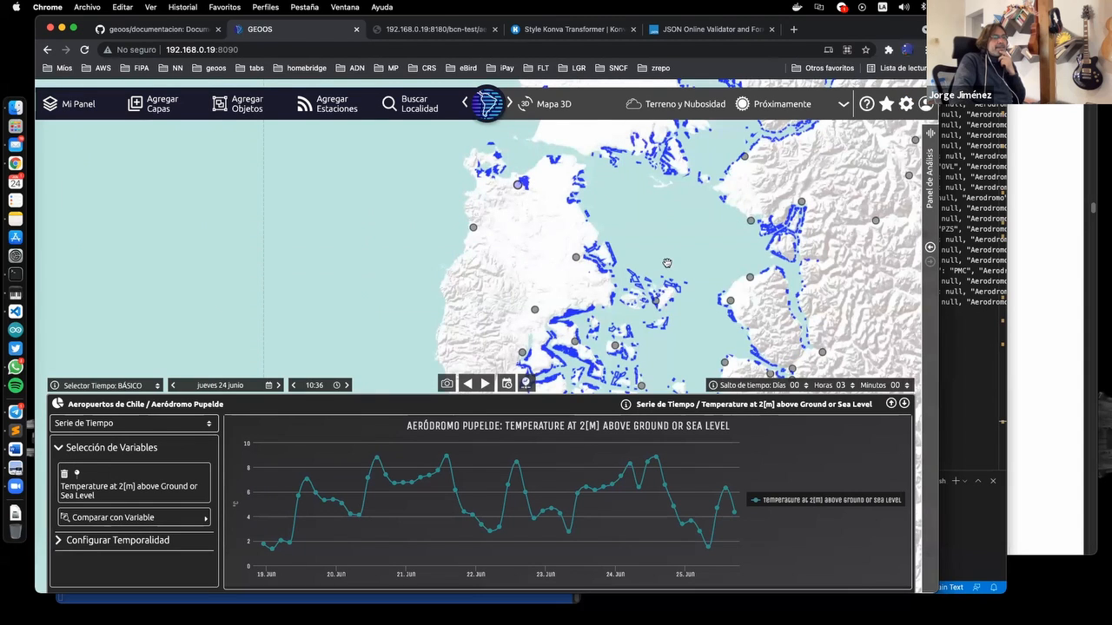
Inspect the aquaculture concessions around Chiloé, switch the base map to Stamen - Terrain and close the map settings
scroll(667, 263, down, 2)
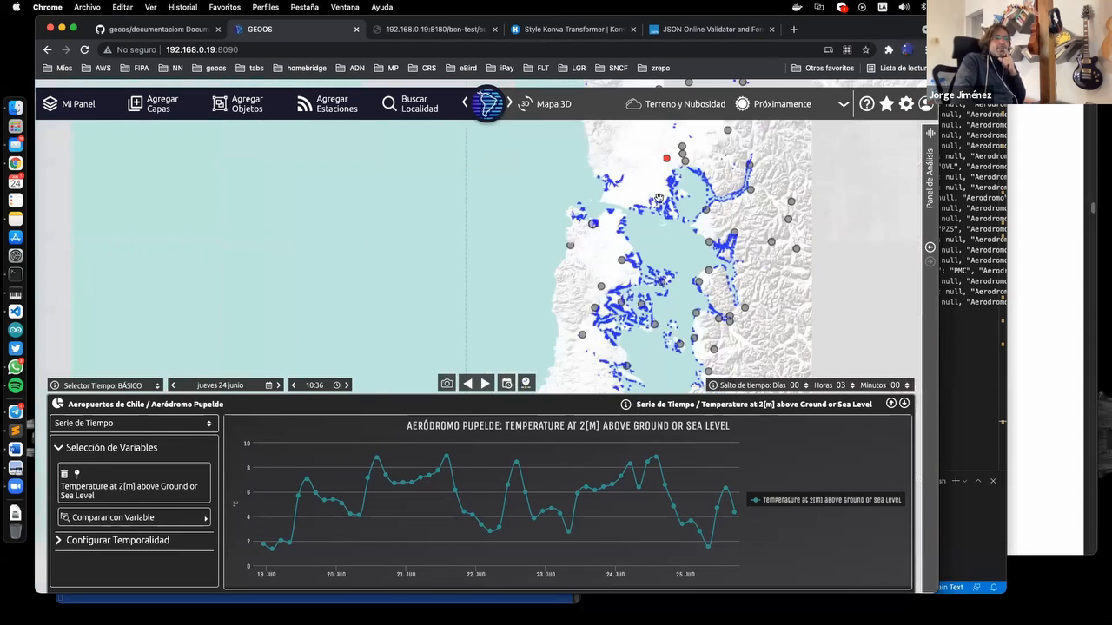
drag(657, 236, 641, 232)
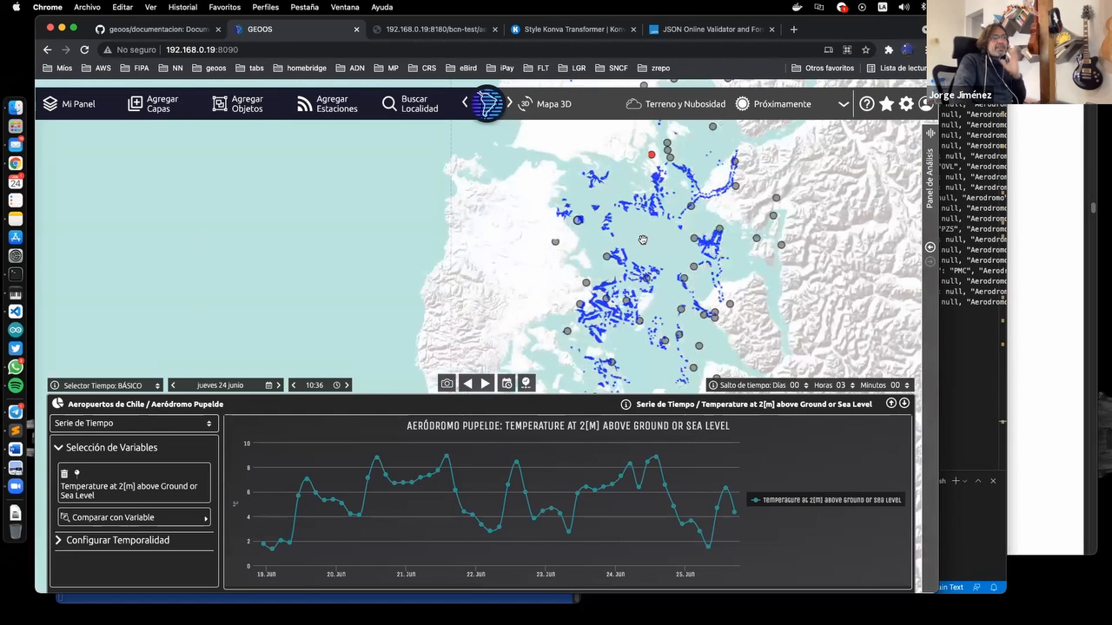
scroll(650, 241, up, 2)
scroll(646, 249, up, 3)
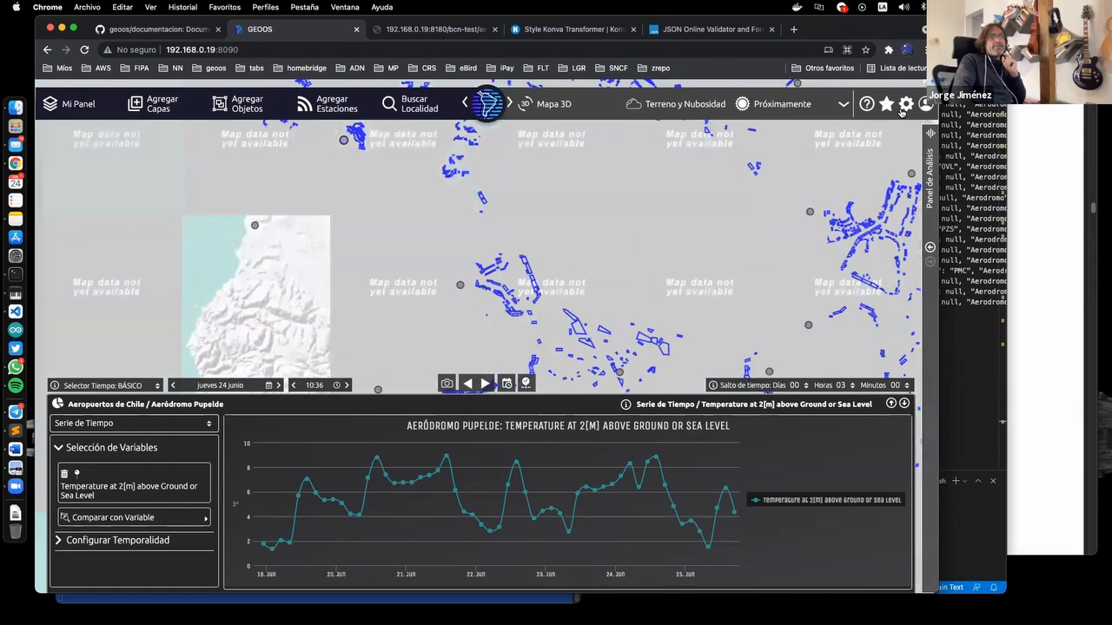
drag(596, 289, 615, 230)
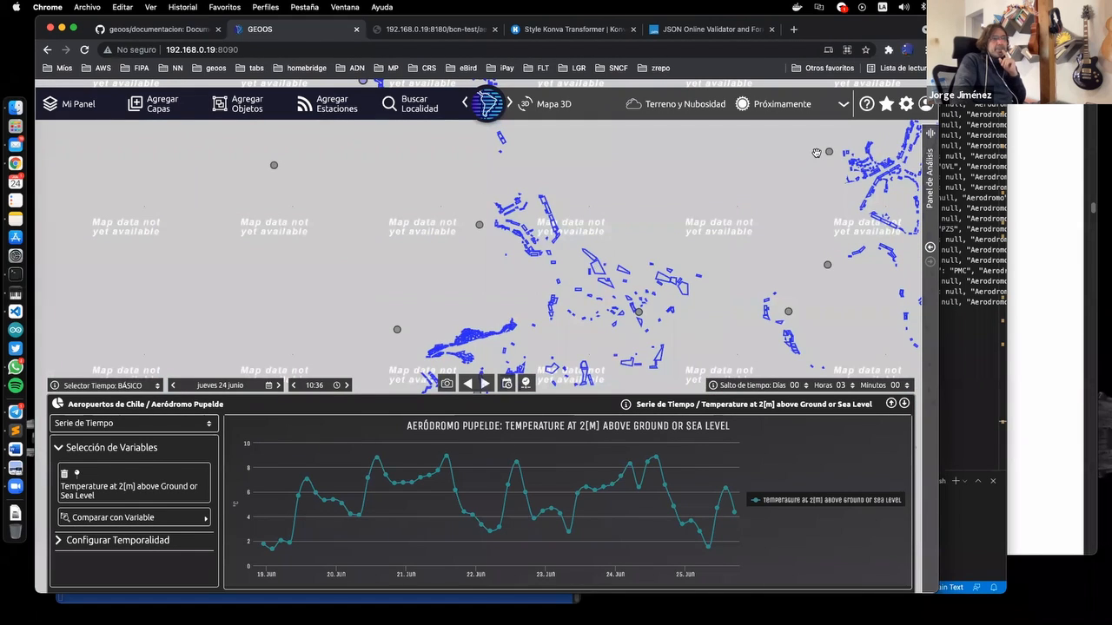
click(902, 107)
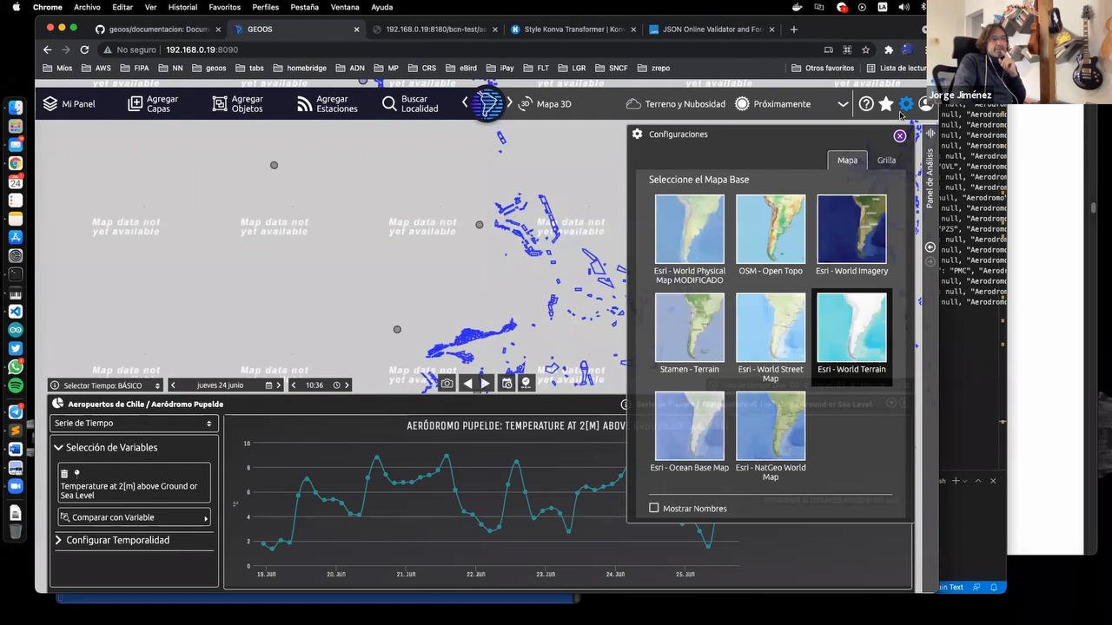
click(702, 325)
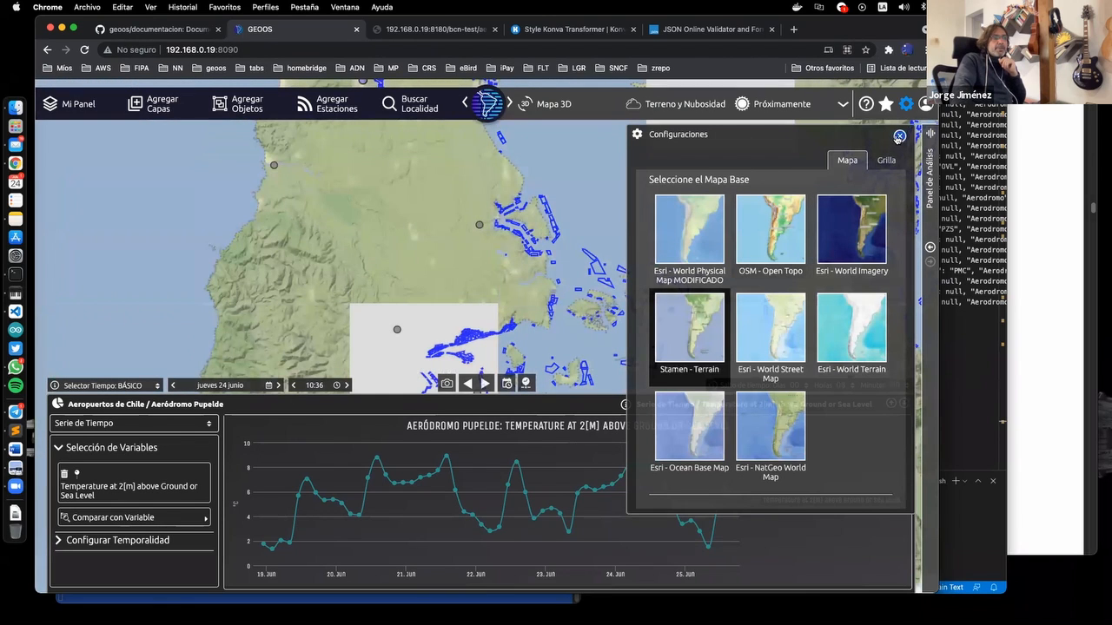
click(900, 136)
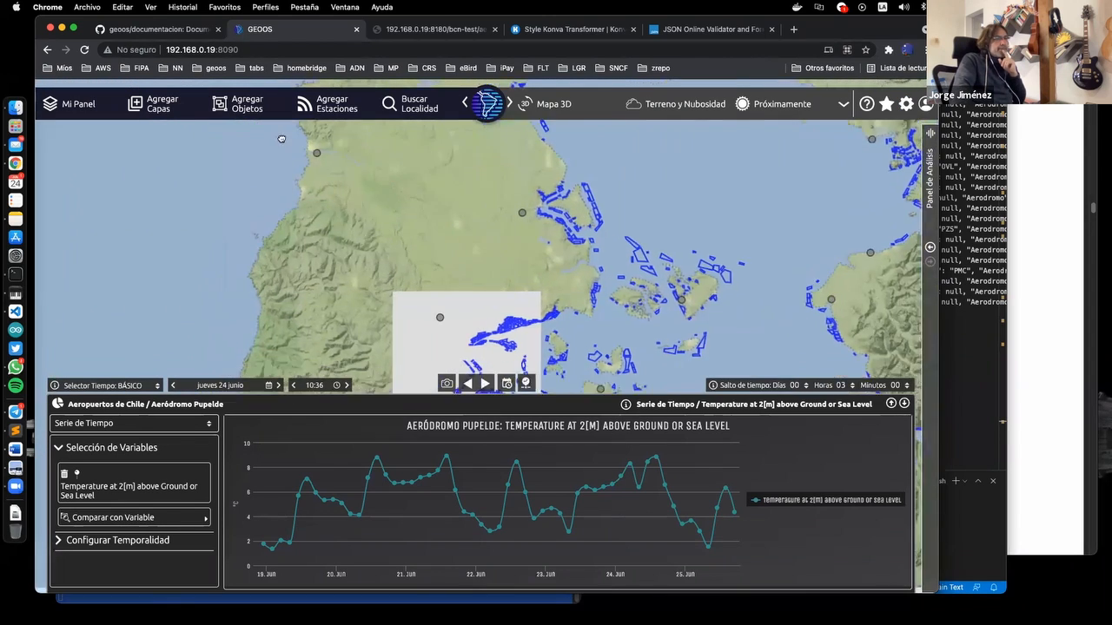
Search Capas con Variables for "ch", add Chlorophyll-A Concentration to Mi Panel and close the panel
click(150, 119)
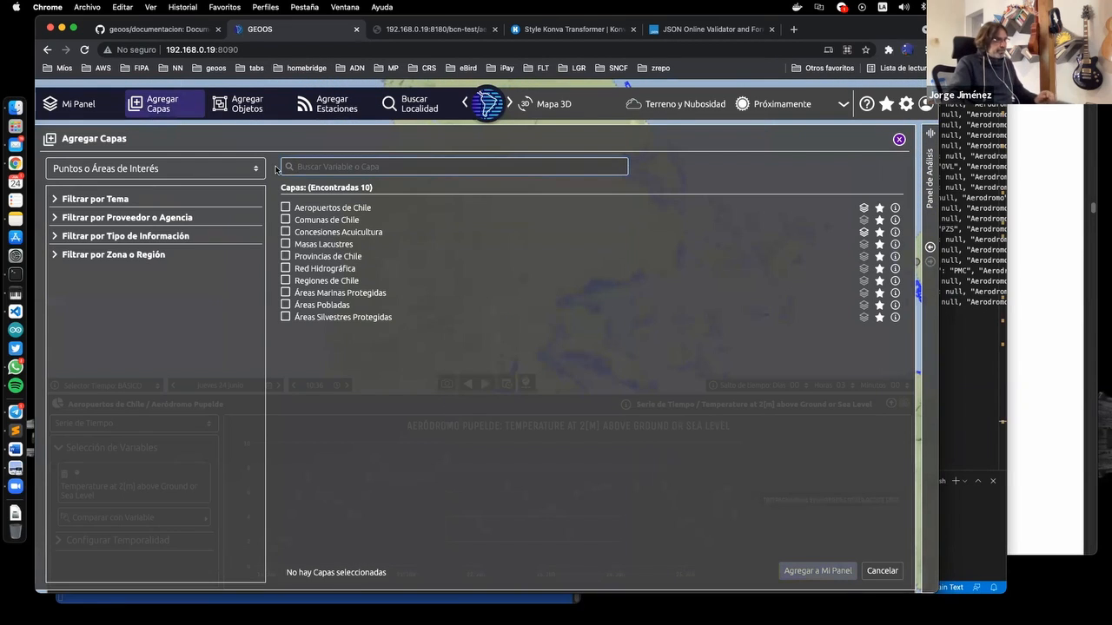
click(213, 168)
click(211, 154)
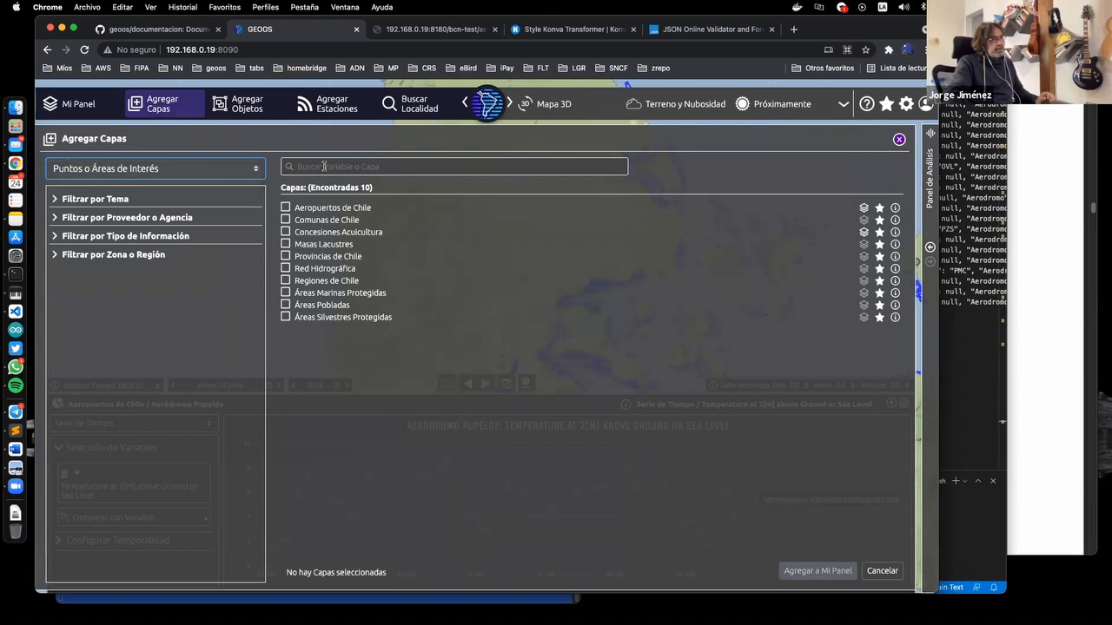
click(325, 166)
text(clor)
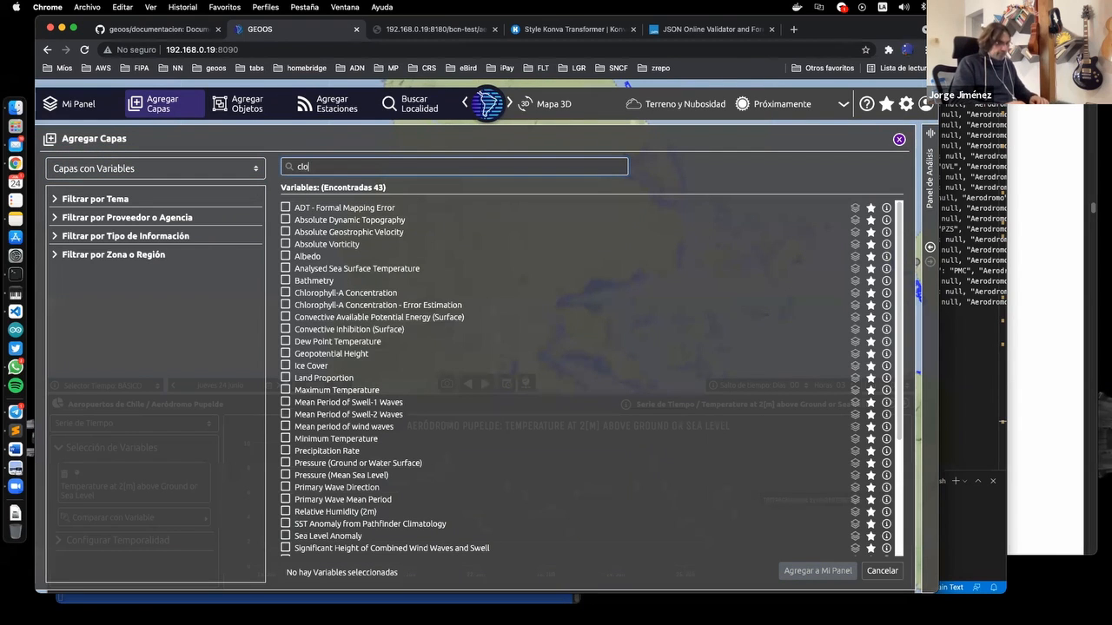
key(BackSpace)
key(BackSpace)
key(BackSpace)
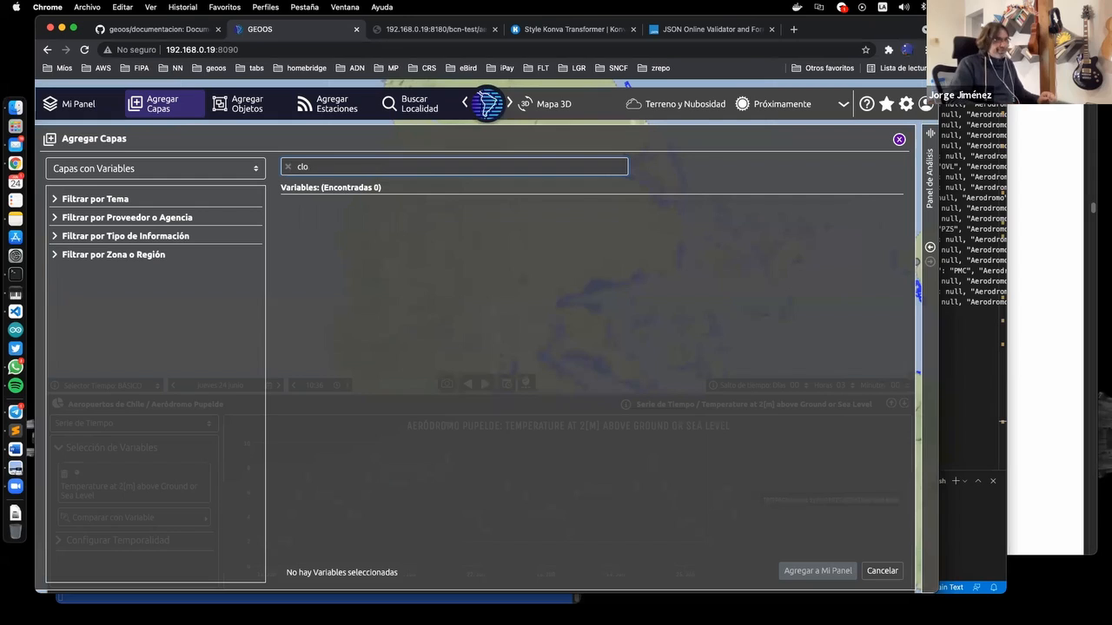
text(h)
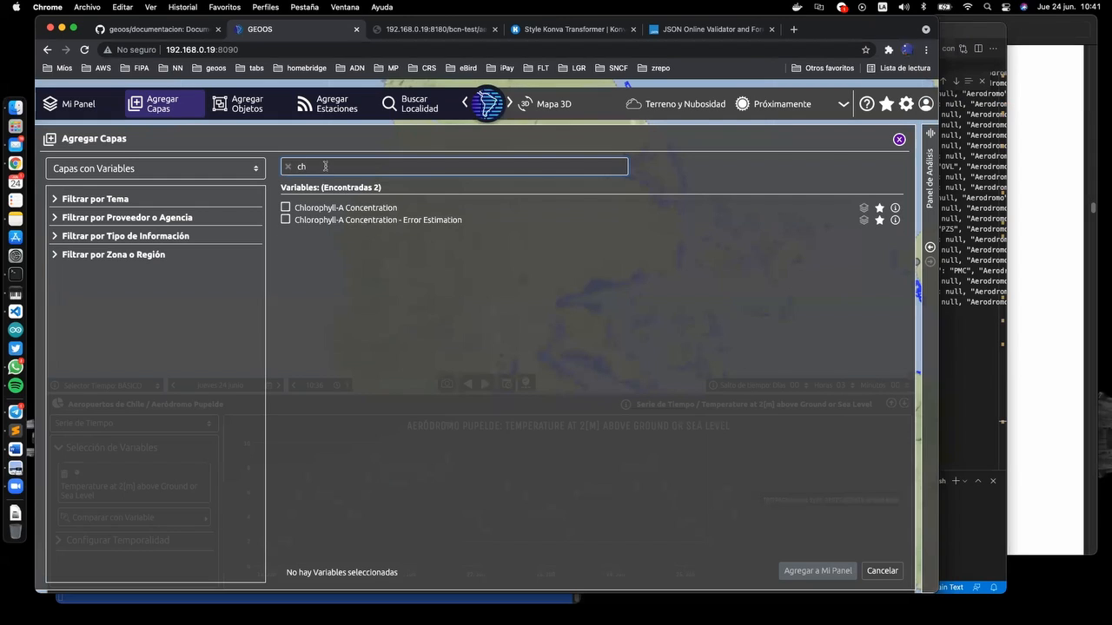
click(325, 208)
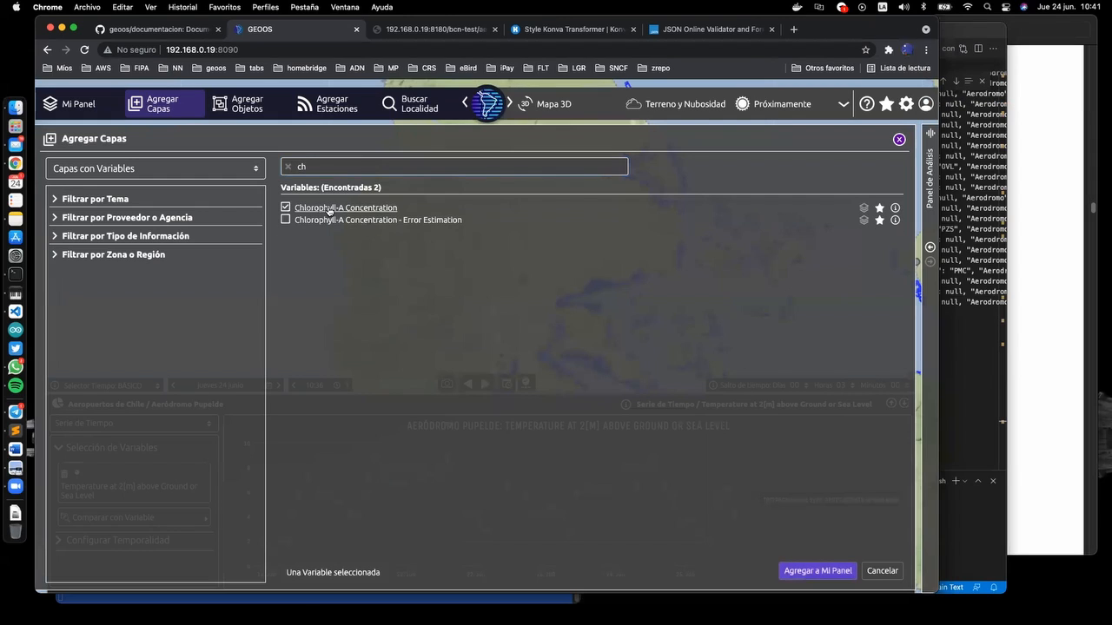
click(811, 575)
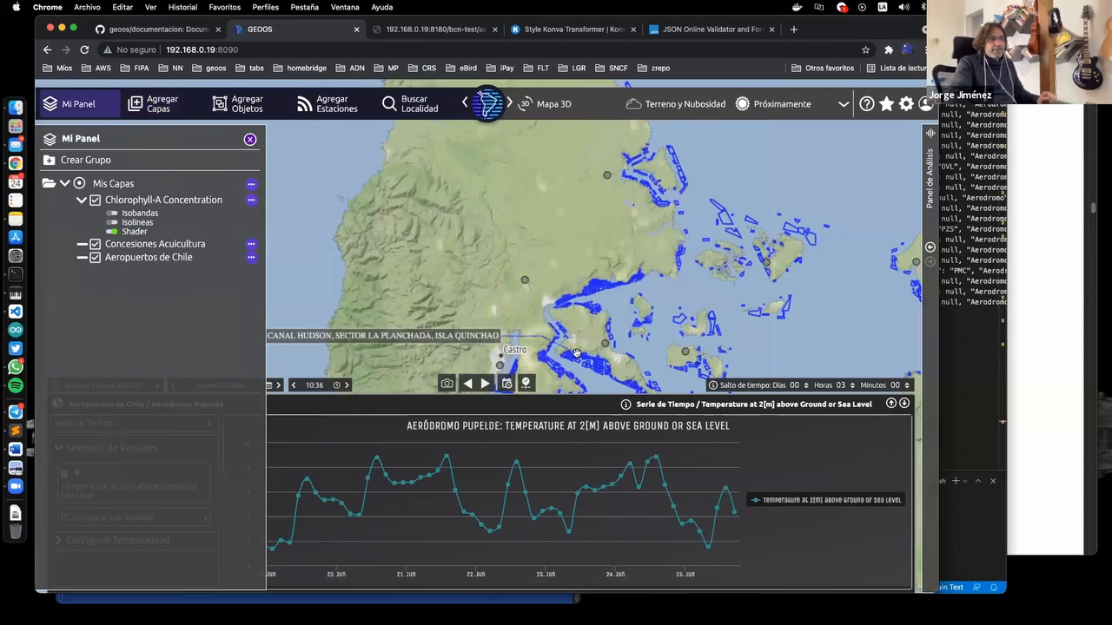
click(250, 139)
Set the map date to miércoles 23 junio and view the chlorophyll layer around Chiloé and Puerto Montt
scroll(244, 266, down, 2)
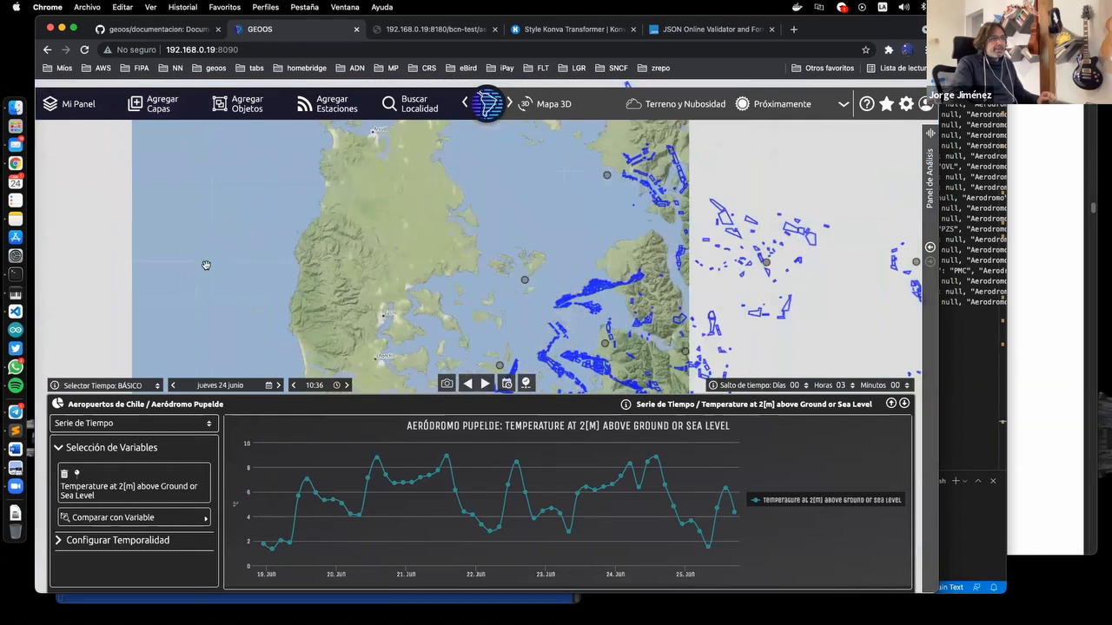
drag(310, 265, 446, 242)
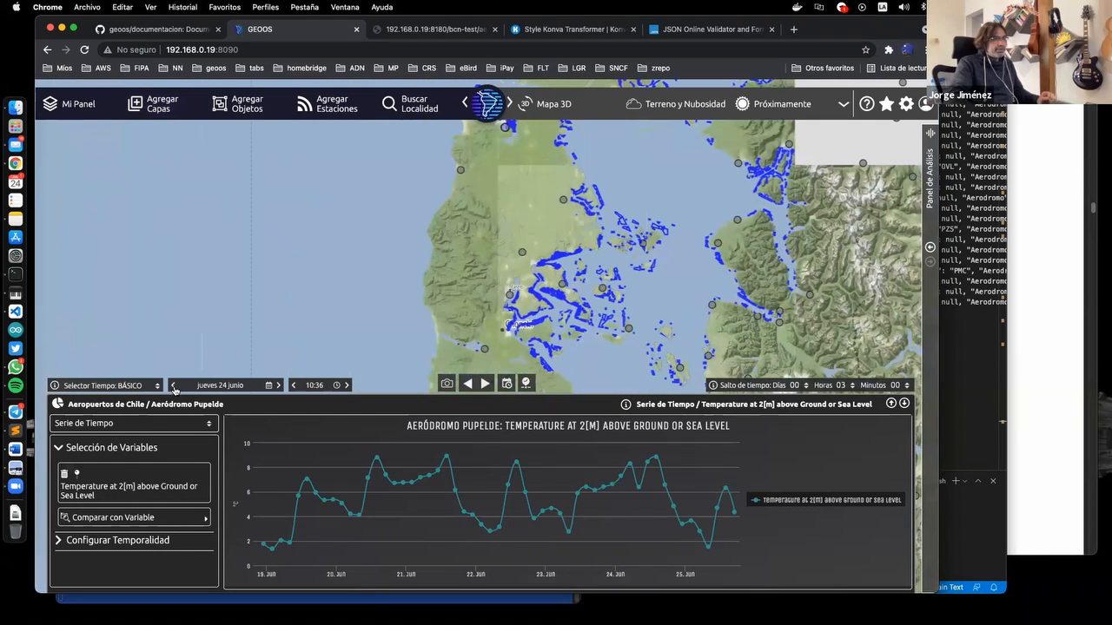
click(173, 386)
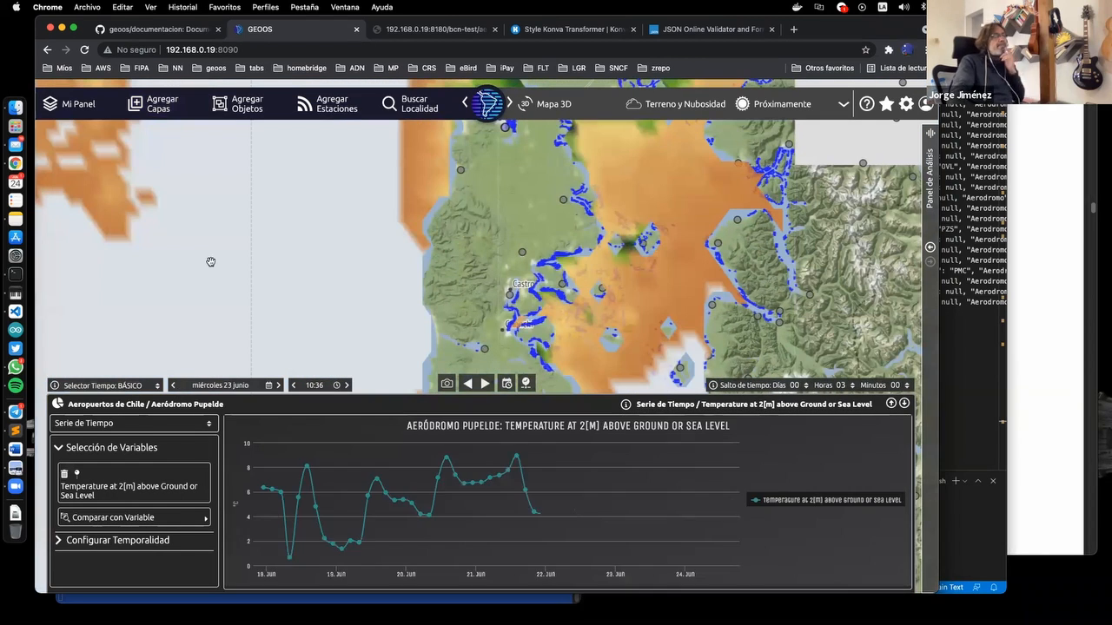
drag(213, 224, 270, 286)
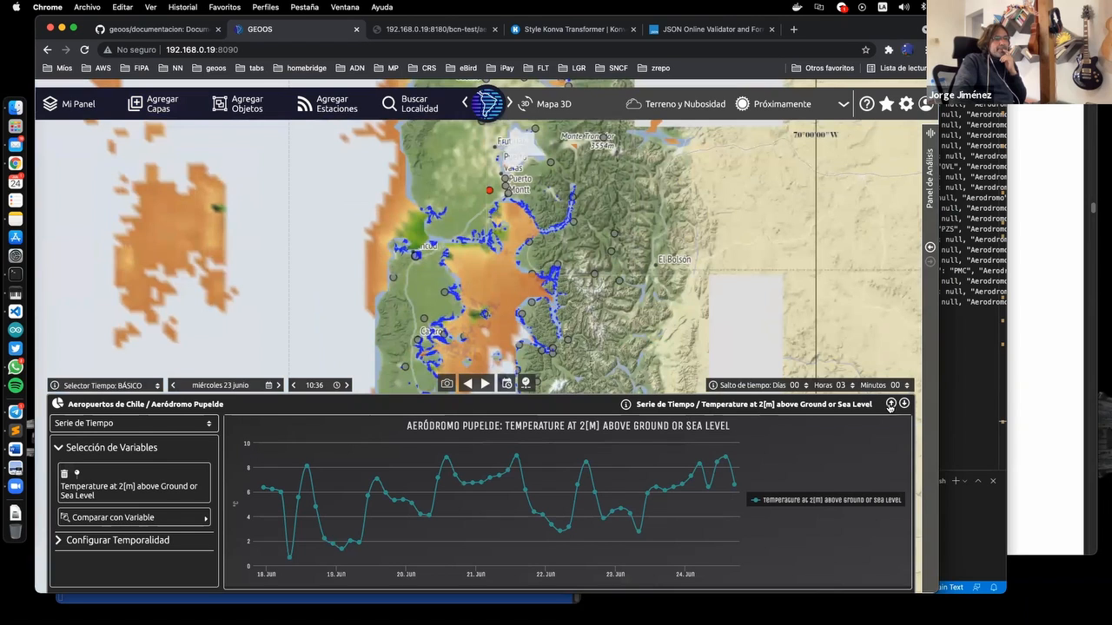
Collapse the time series analysis panel and examine the chlorophyll layer around Chiloé and Puerto Montt
click(903, 403)
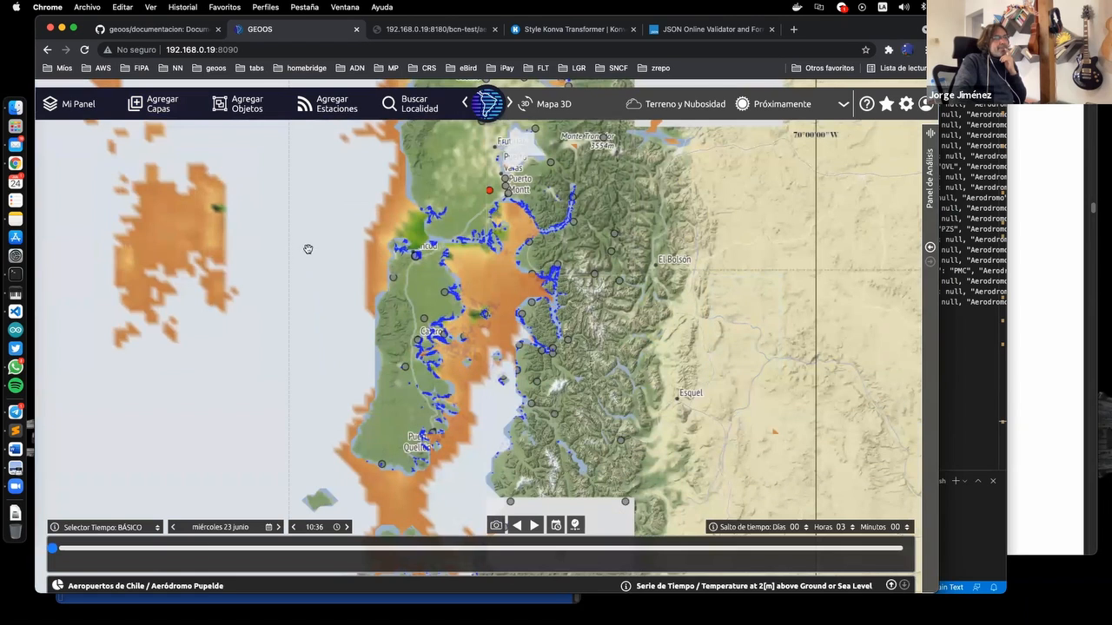
drag(339, 312, 350, 338)
drag(374, 275, 397, 280)
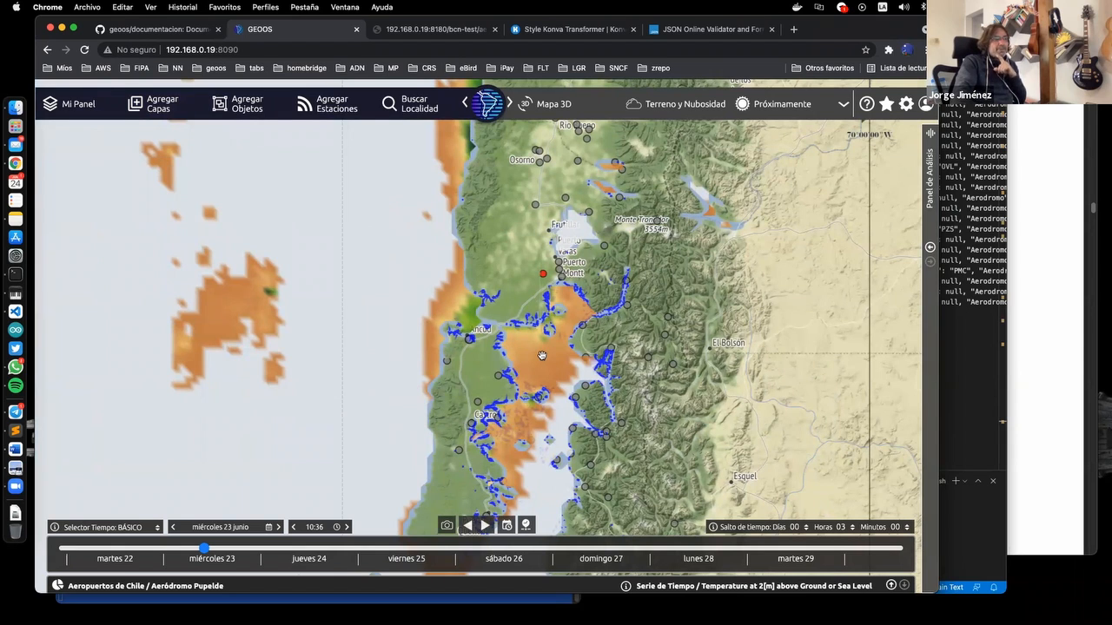
scroll(539, 351, up, 1)
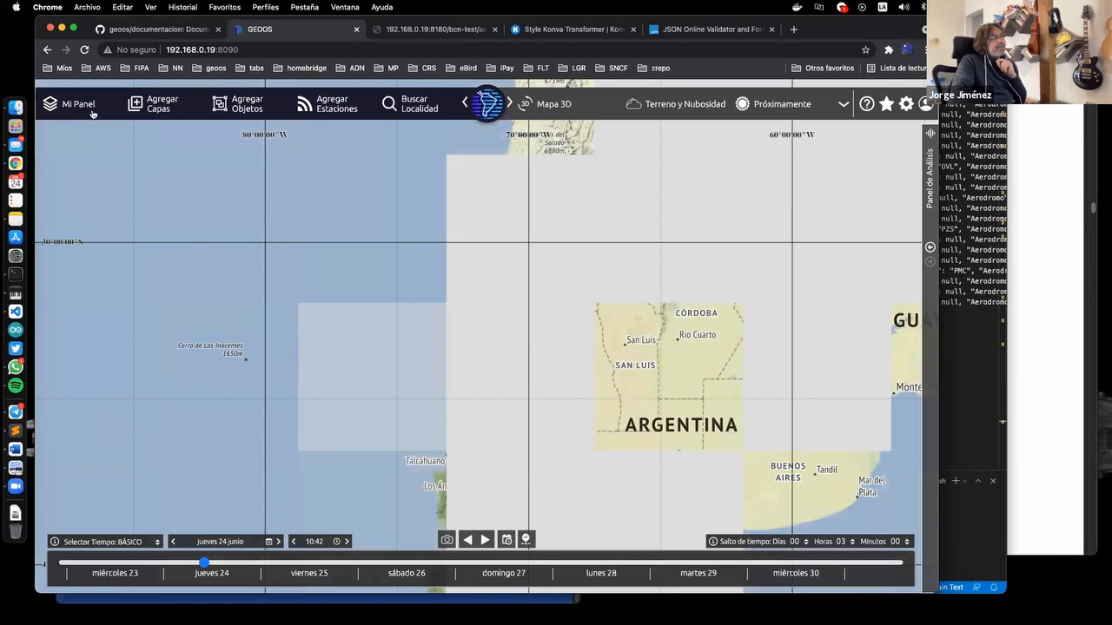
Add the Regiones de Chile layer from Puntos o Áreas de Interés to Mi Panel
right_click(150, 111)
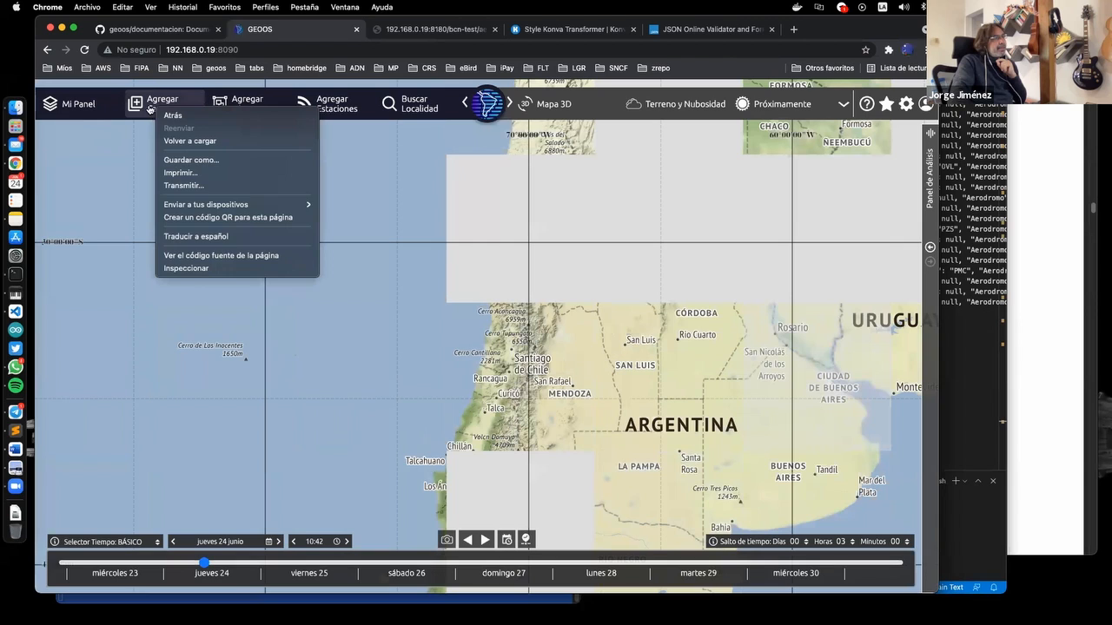
click(153, 104)
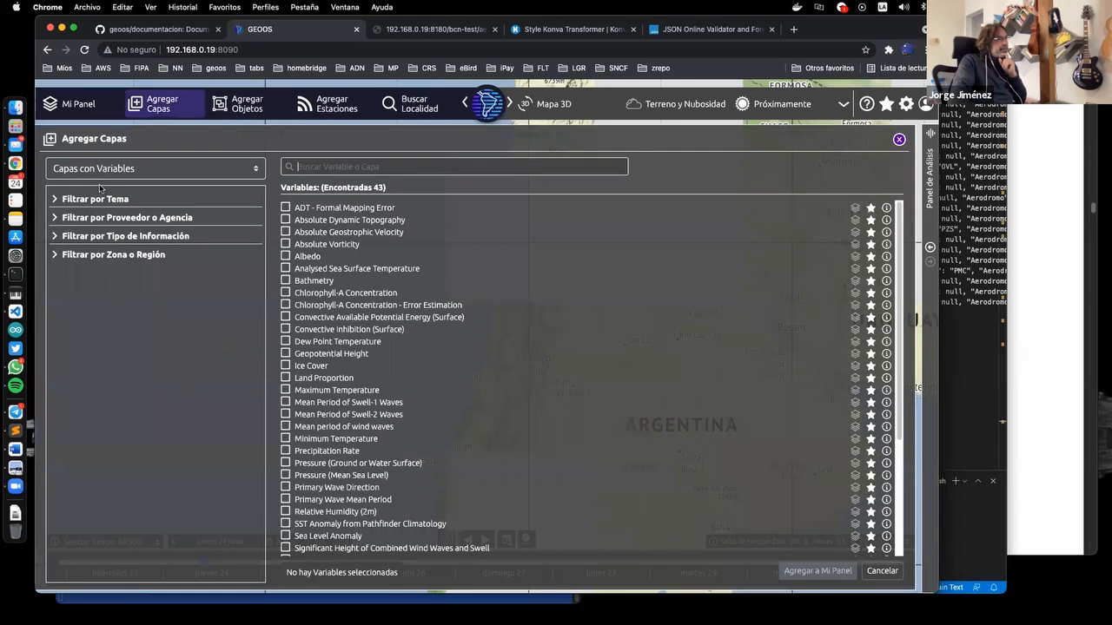
click(103, 172)
click(106, 185)
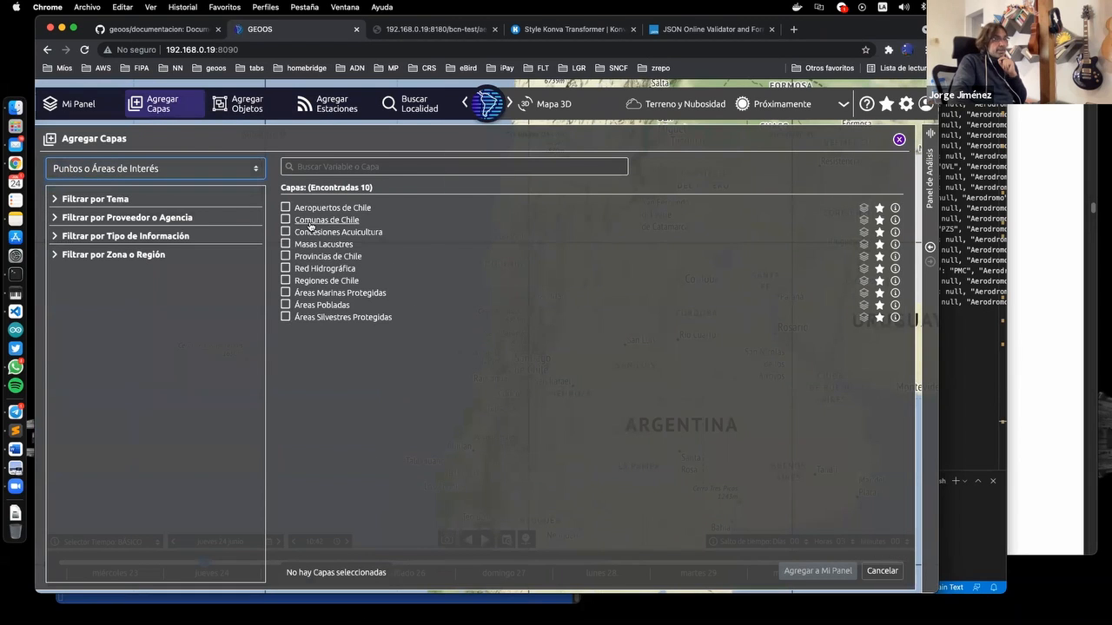
click(310, 281)
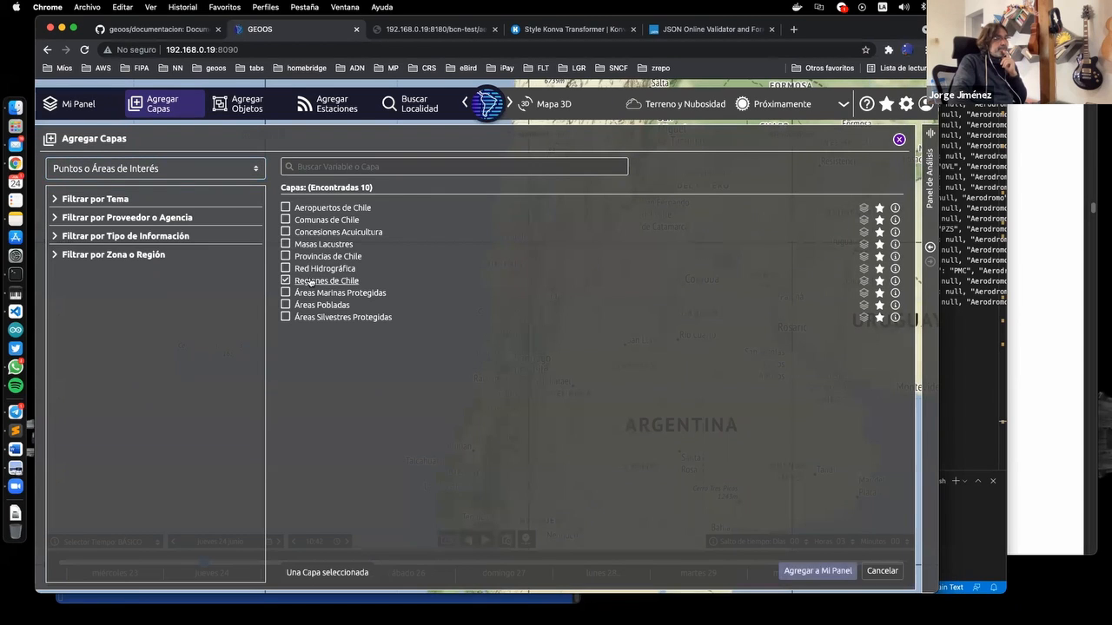
click(817, 571)
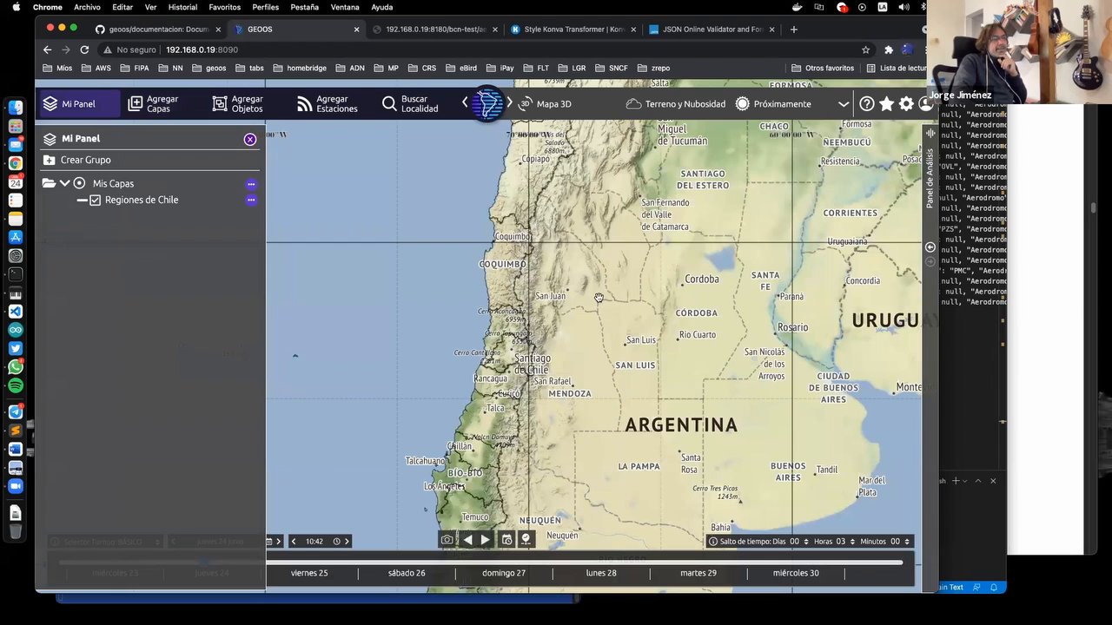
Select the Región del Maule on the map to show its object properties, and bring southern Chile into view
drag(504, 407, 599, 298)
click(586, 311)
scroll(383, 527, down, 5)
scroll(383, 527, up, 5)
drag(530, 276, 562, 207)
drag(599, 245, 619, 211)
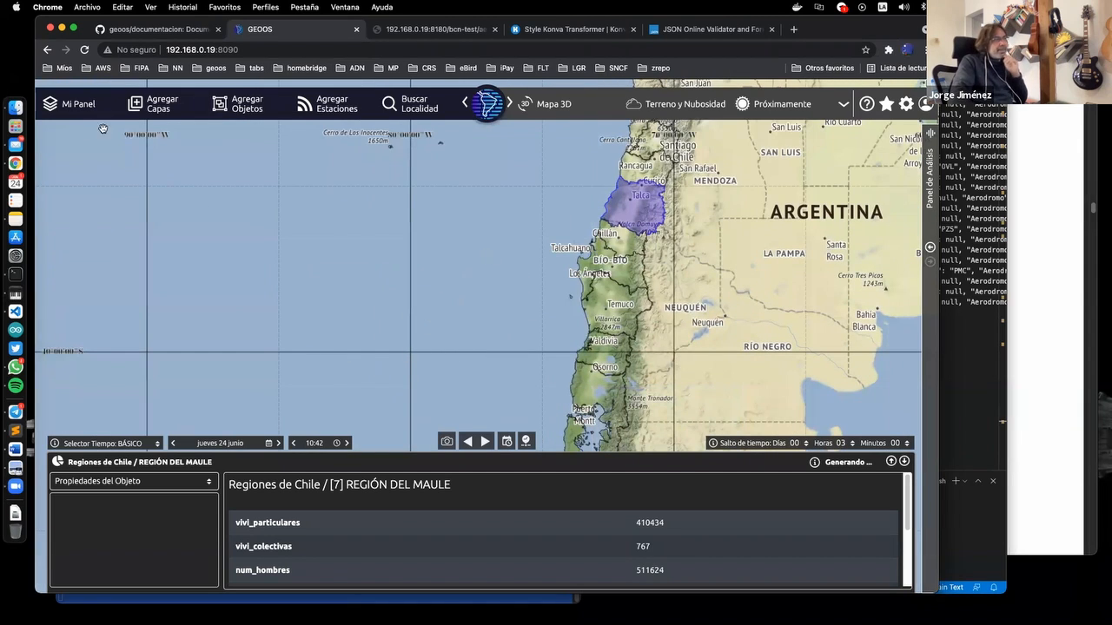
Open the search for new variables to observe on the Regiones de Chile layer and look through Variables en Centro
click(80, 108)
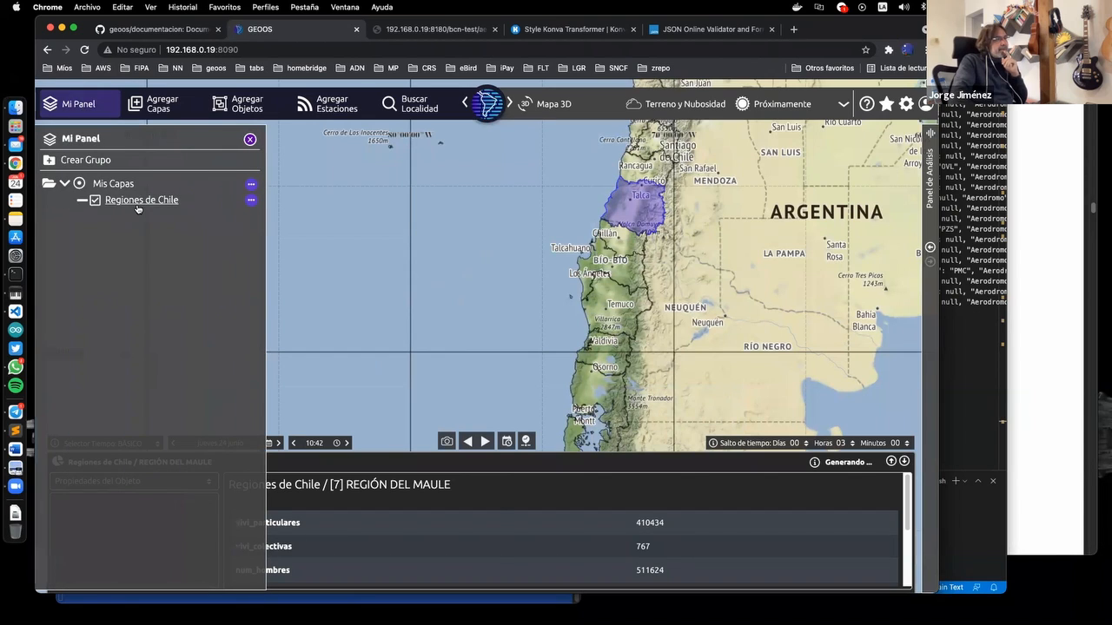
click(136, 200)
click(324, 260)
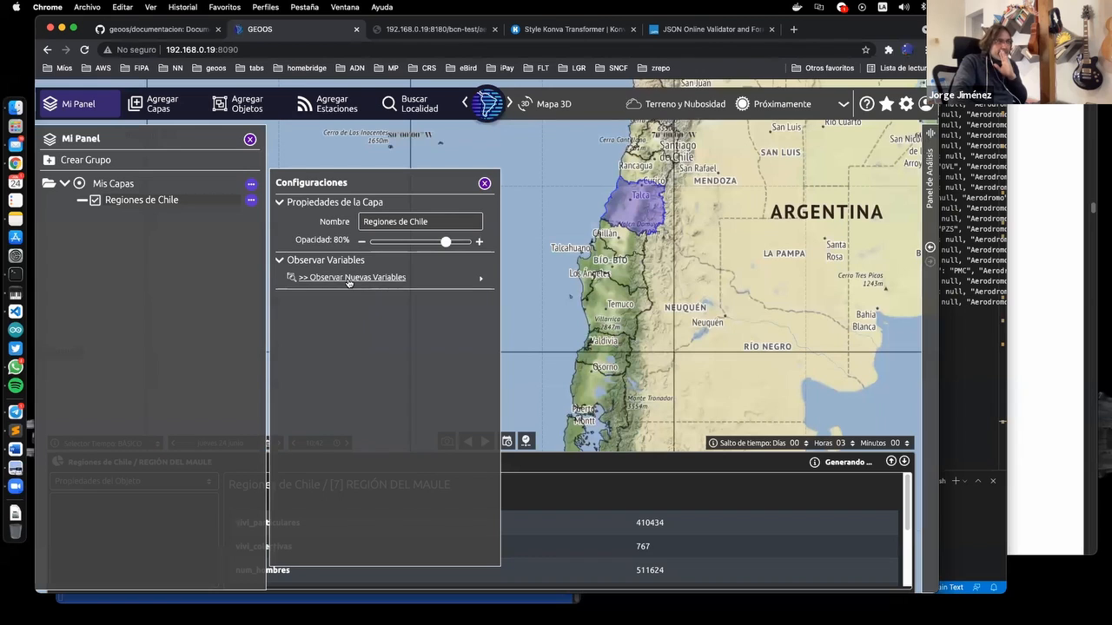
click(349, 279)
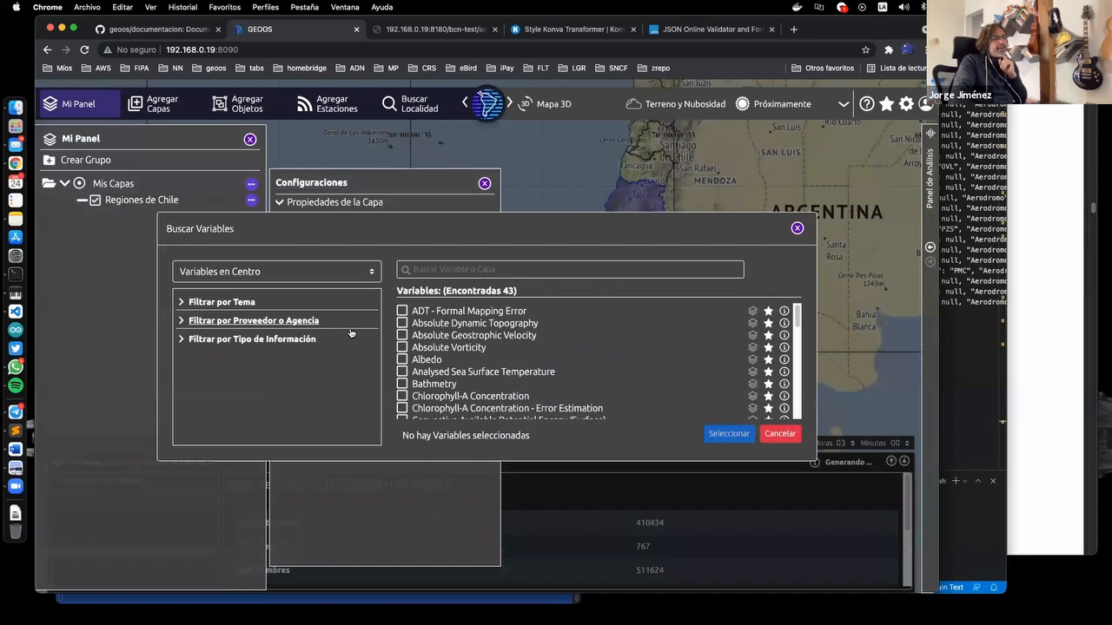
click(240, 278)
click(240, 275)
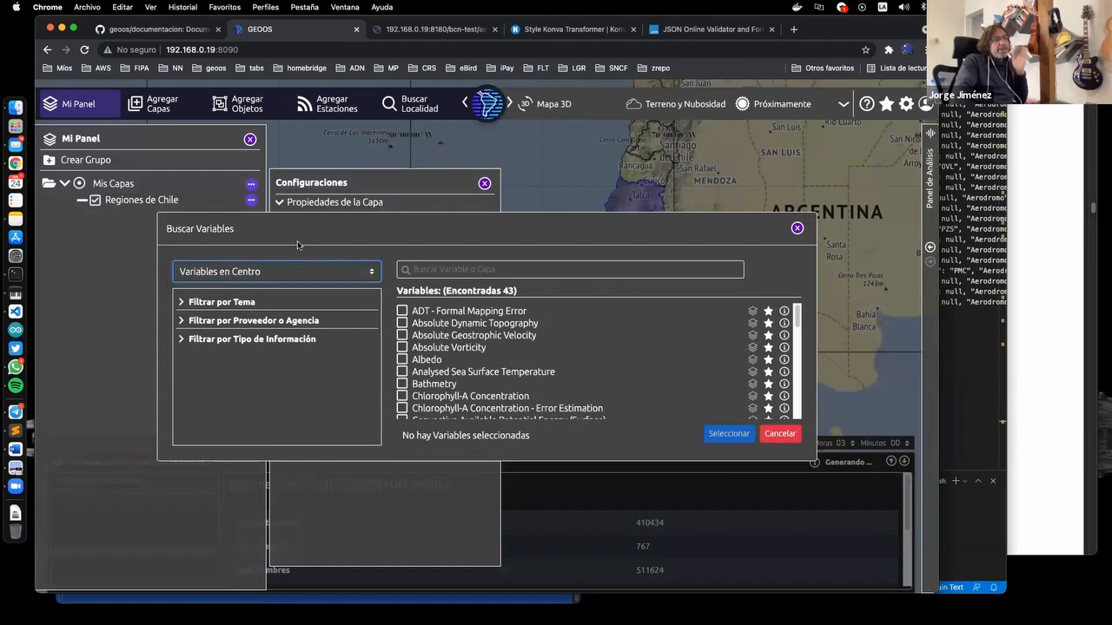
scroll(461, 337, down, 10)
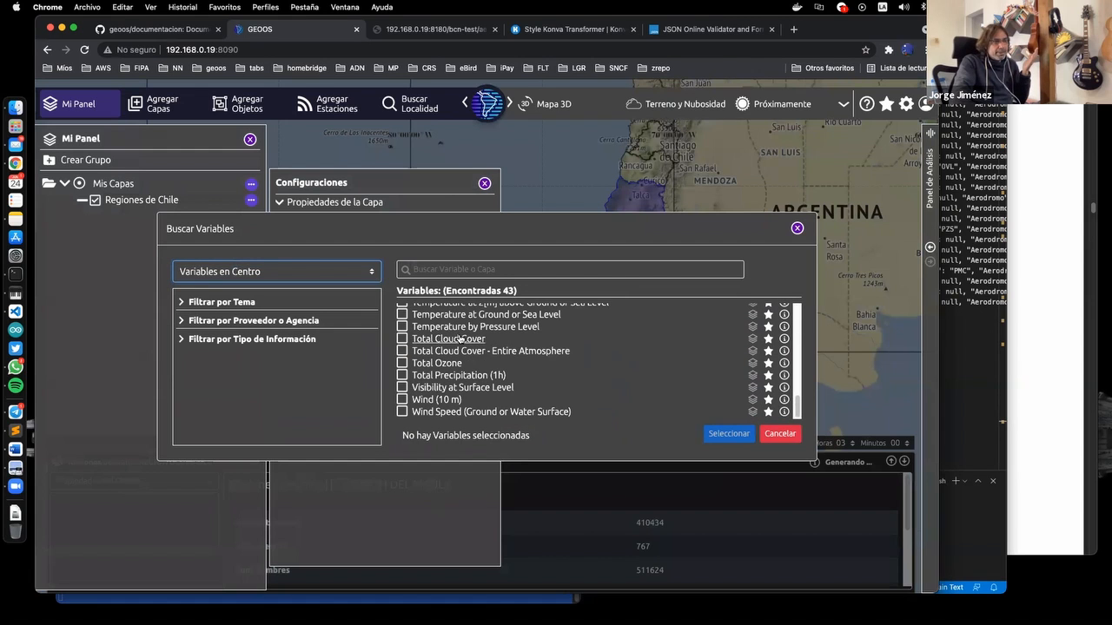
scroll(459, 339, up, 10)
scroll(453, 345, down, 1)
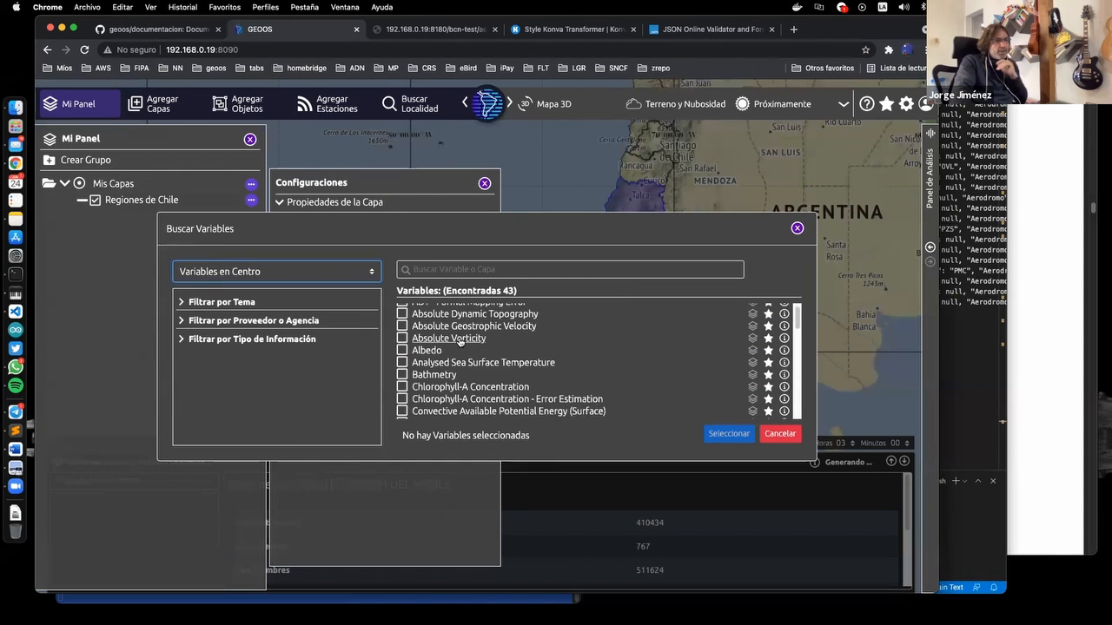
scroll(454, 345, down, 1)
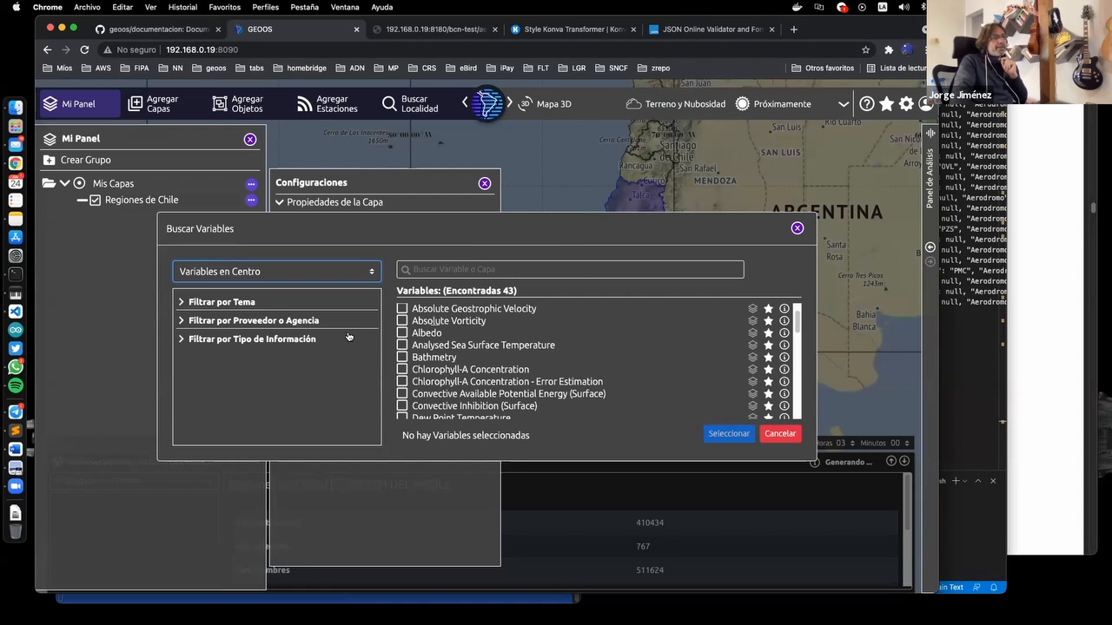
Add the Temperatura variable from those Asociadas a Regiones de Chile to the layer's observed variables
click(238, 276)
click(261, 397)
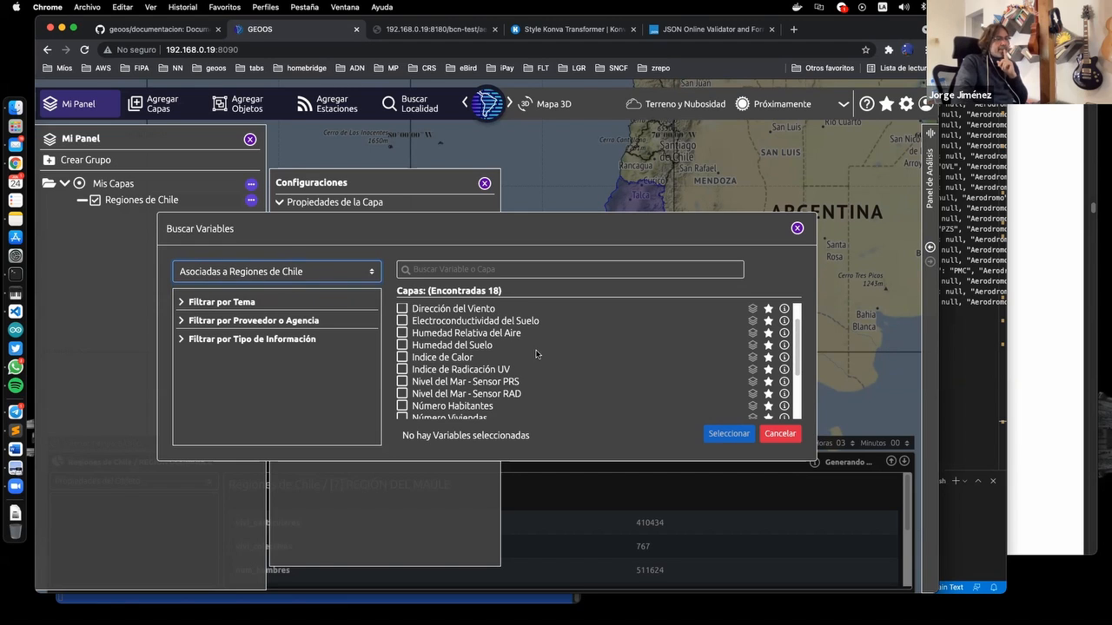
scroll(464, 350, down, 1)
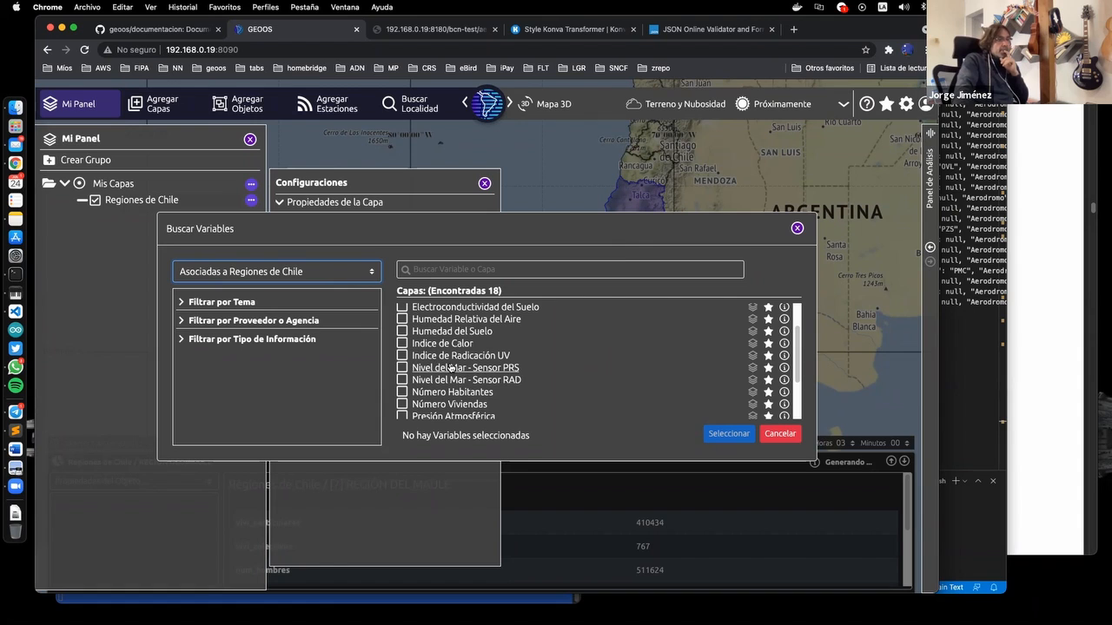
scroll(448, 369, down, 3)
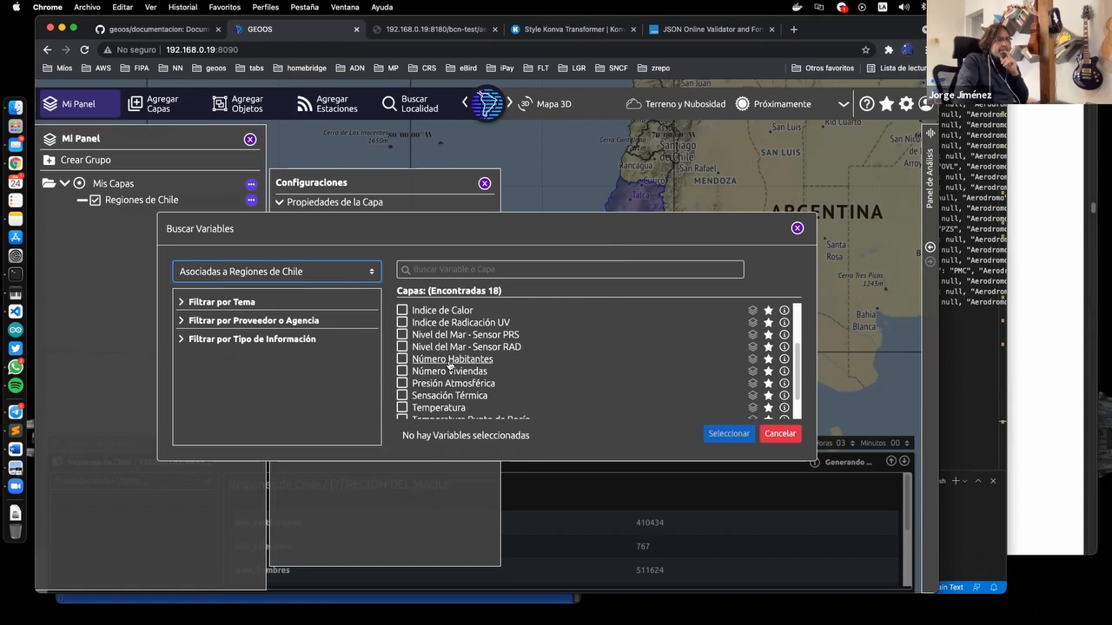
click(436, 407)
scroll(436, 410, down, 2)
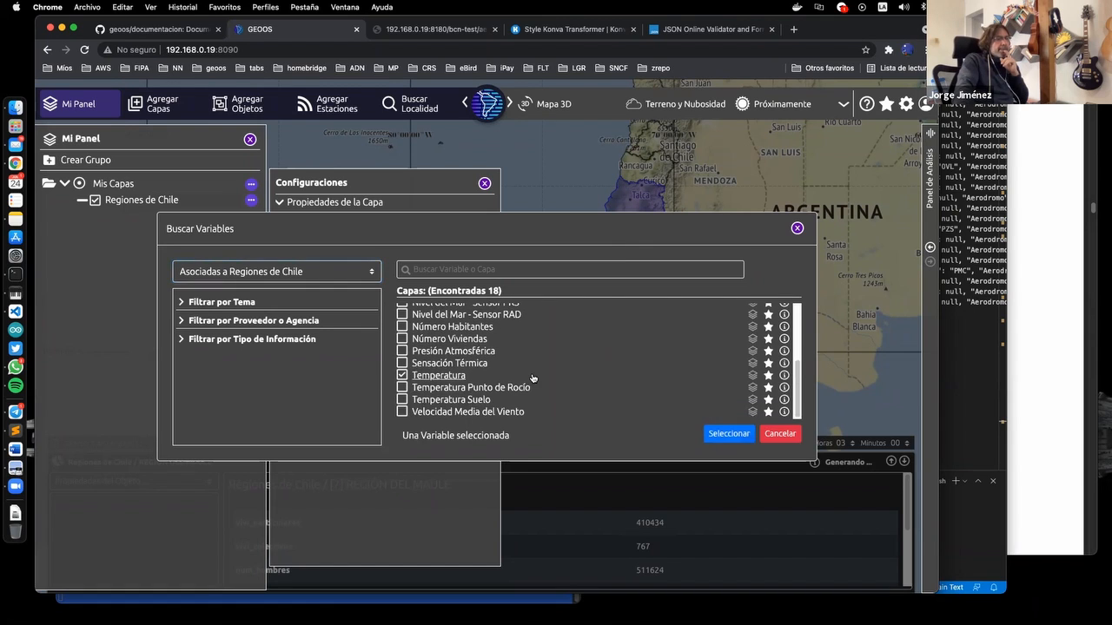
click(730, 434)
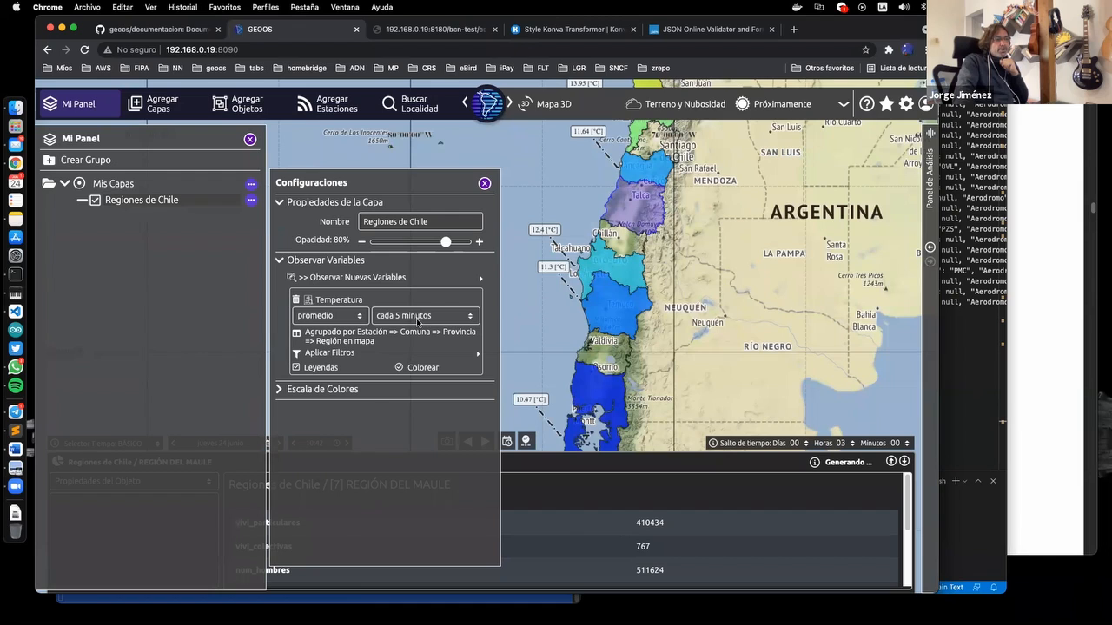
Set the Temperatura aggregation to máximo, close the layer settings and Mi Panel, and view the coloured regions
click(345, 321)
click(316, 342)
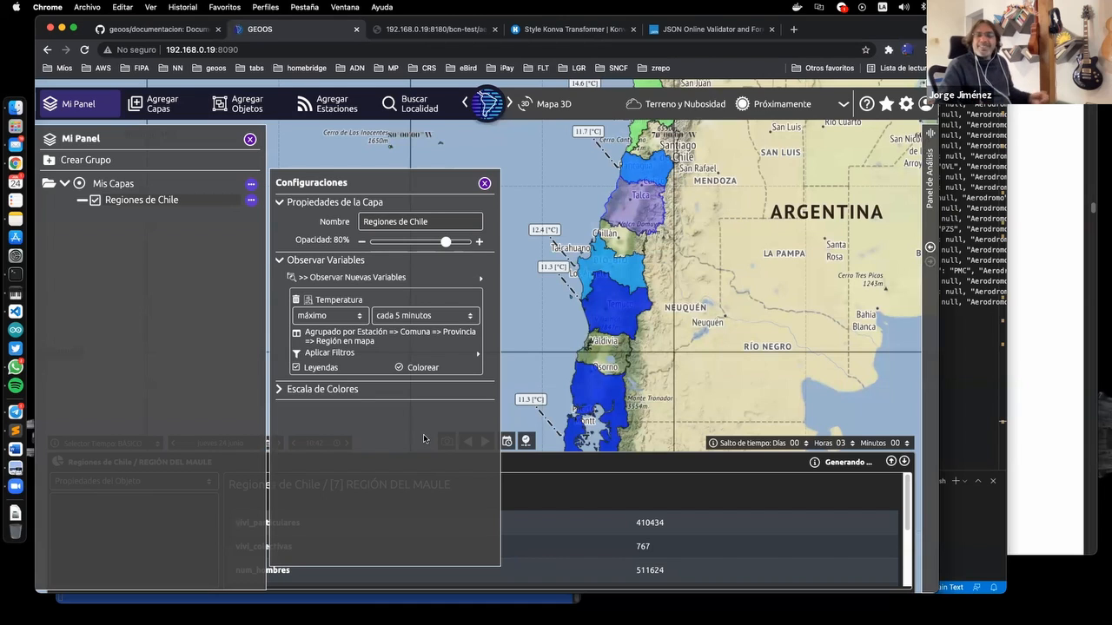
click(485, 184)
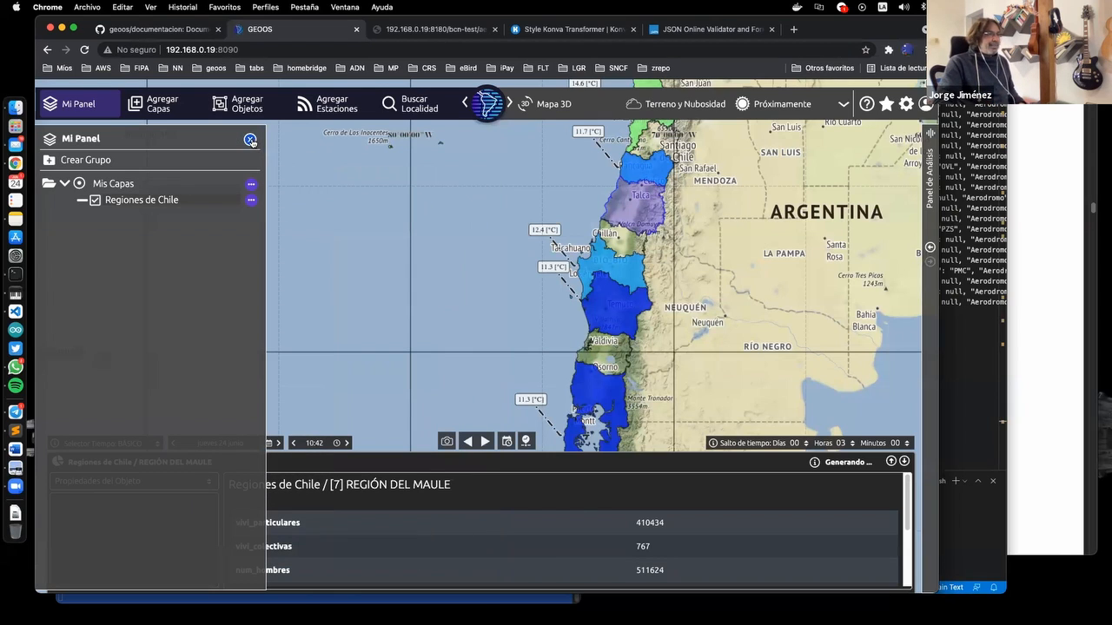
click(250, 141)
drag(273, 243, 320, 223)
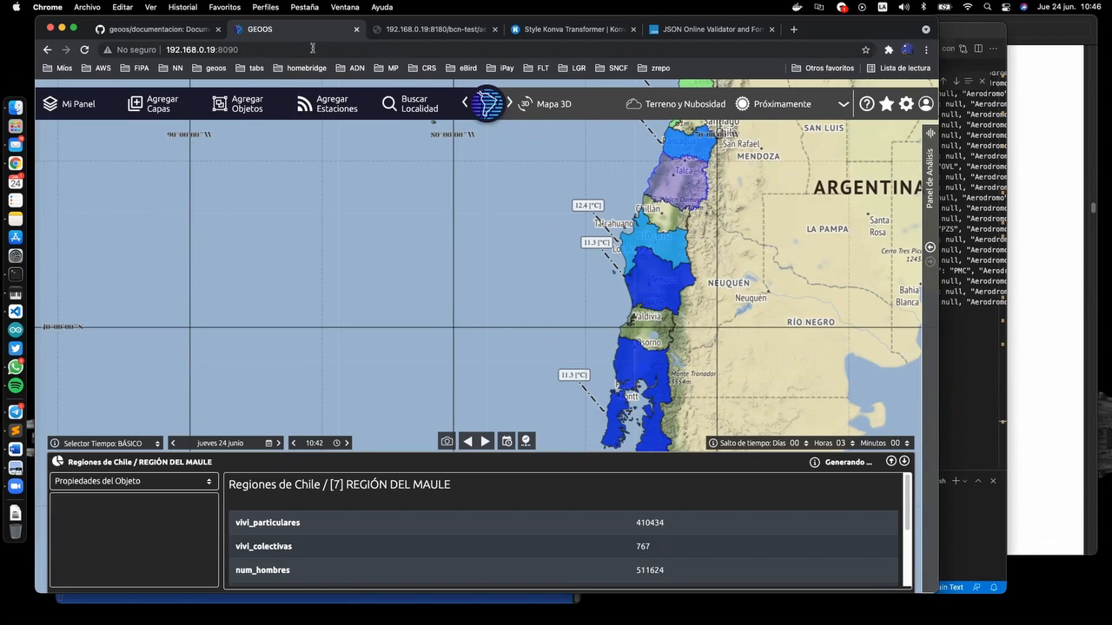
drag(417, 229, 402, 203)
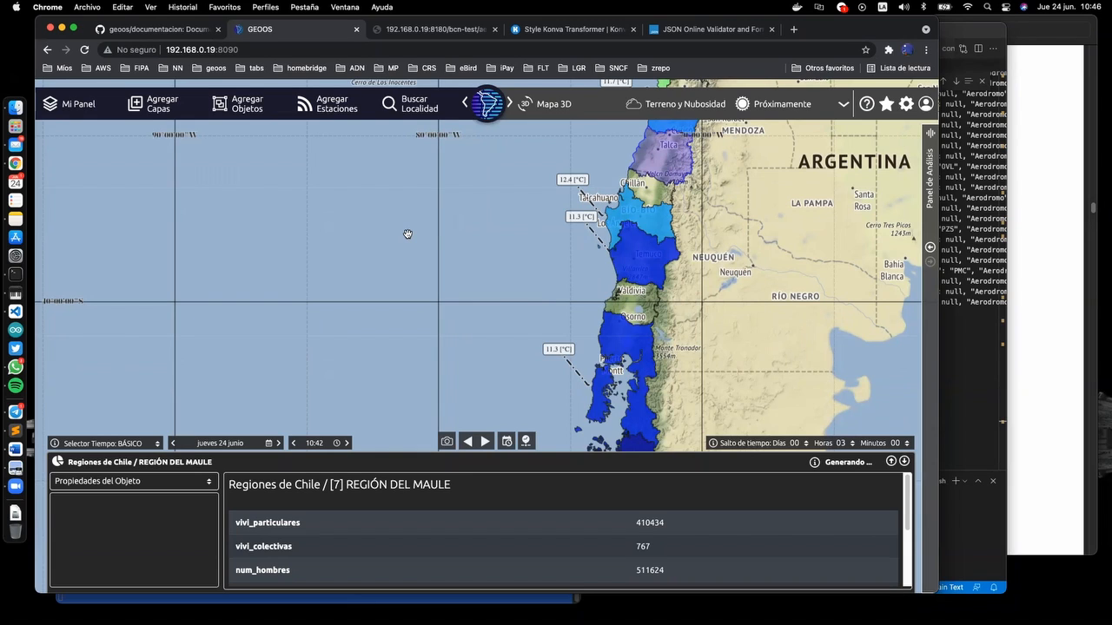
click(273, 50)
click(273, 50)
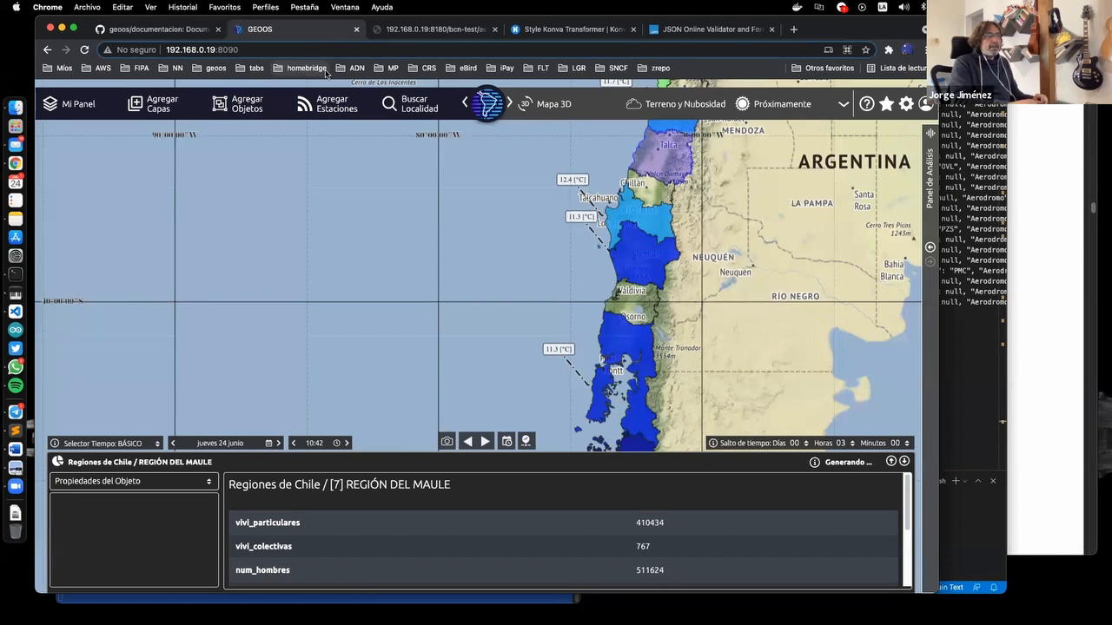
text(/)
key(BackSpace)
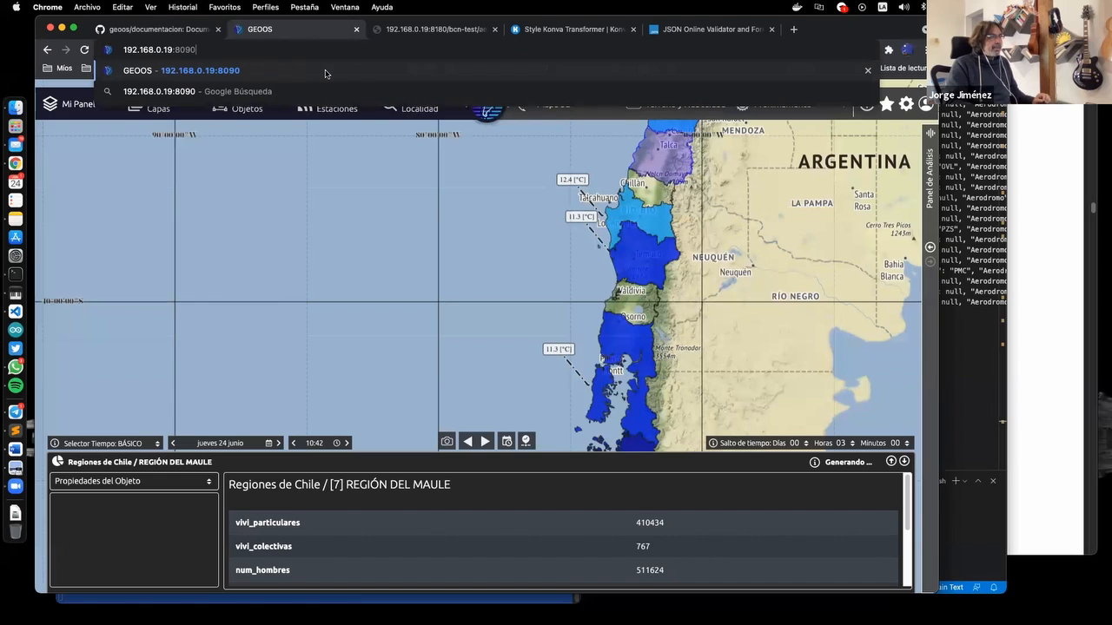
Switch to the bcn-test/aeropuertos/metadata page and examine the address and the JSON list of airport objects
click(463, 29)
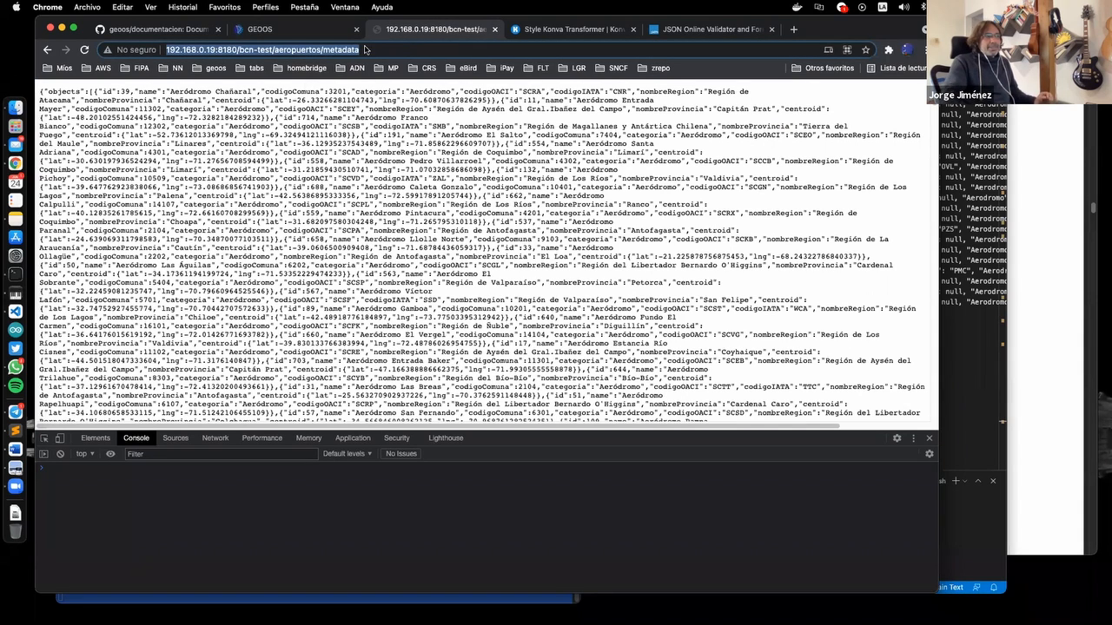
click(212, 57)
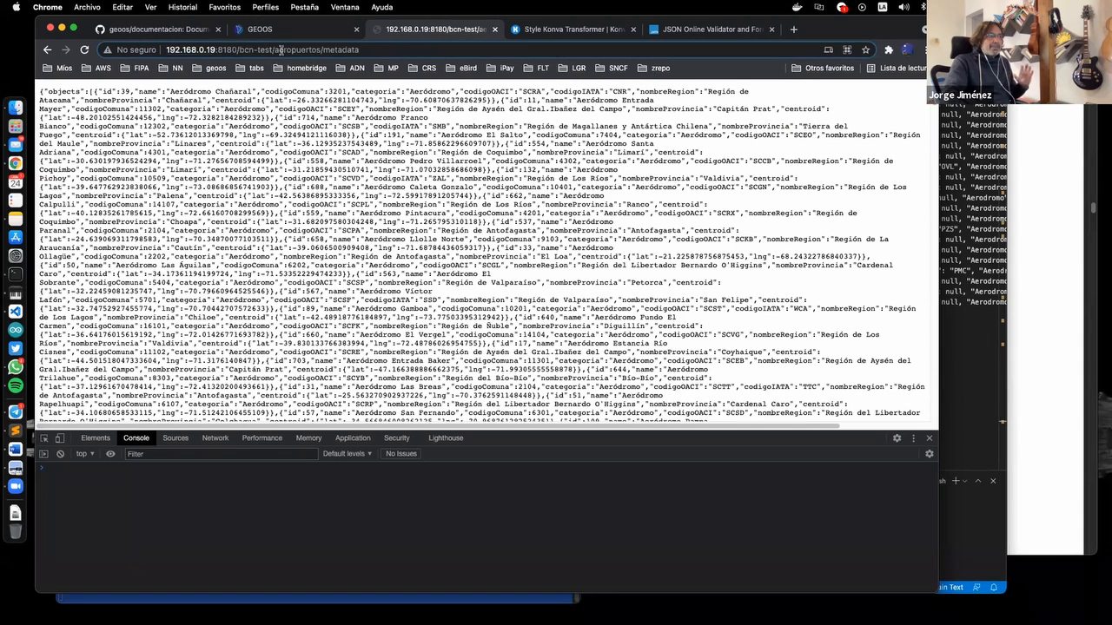
click(214, 114)
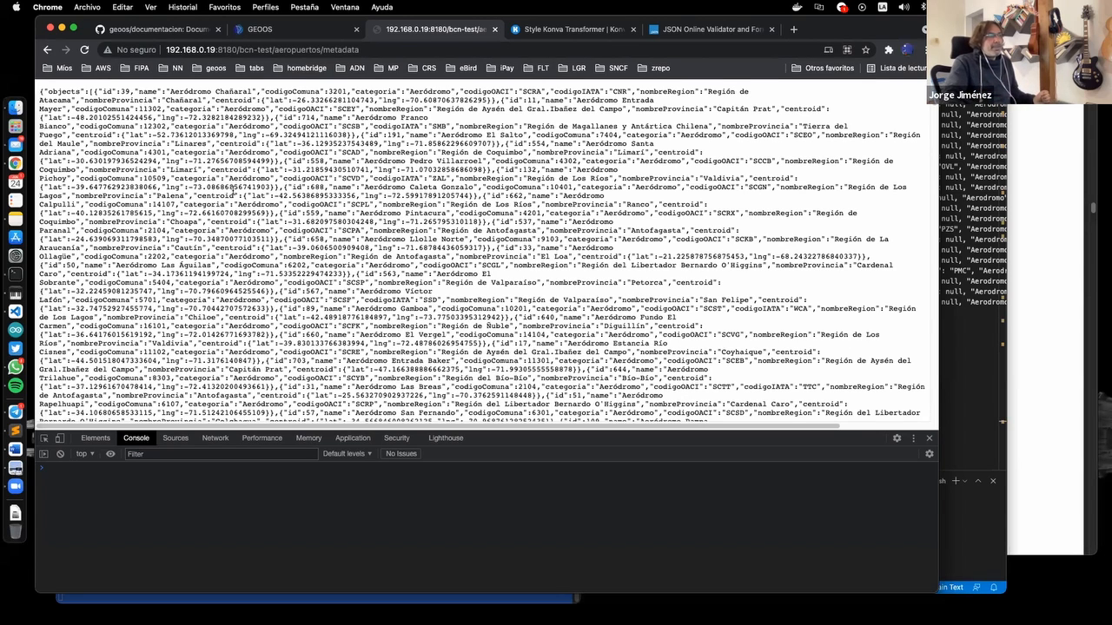
drag(209, 171, 214, 180)
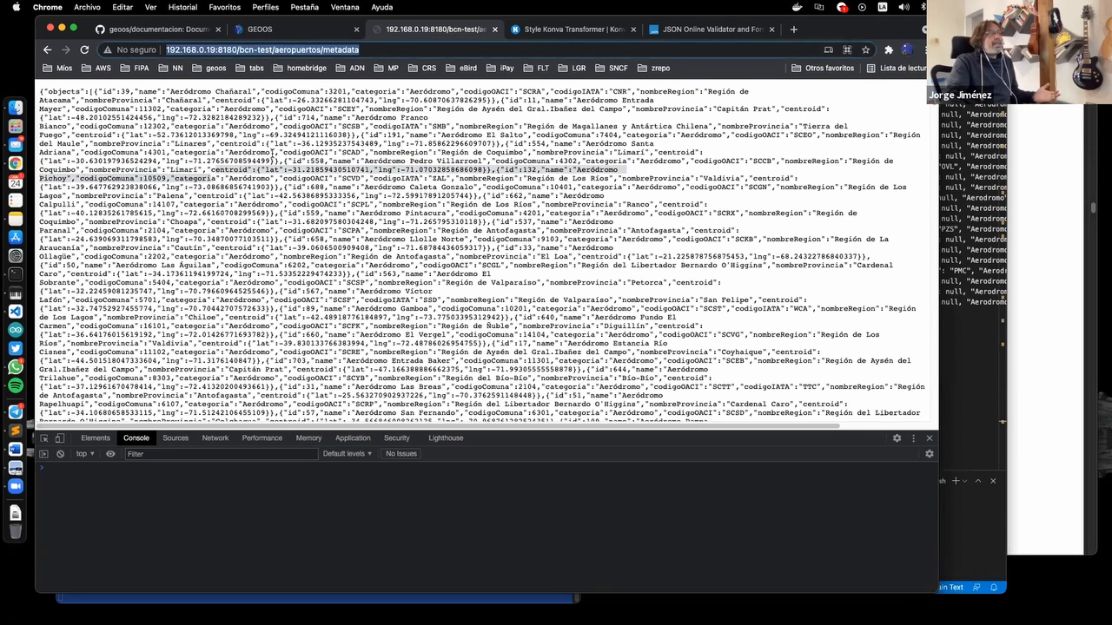
click(270, 154)
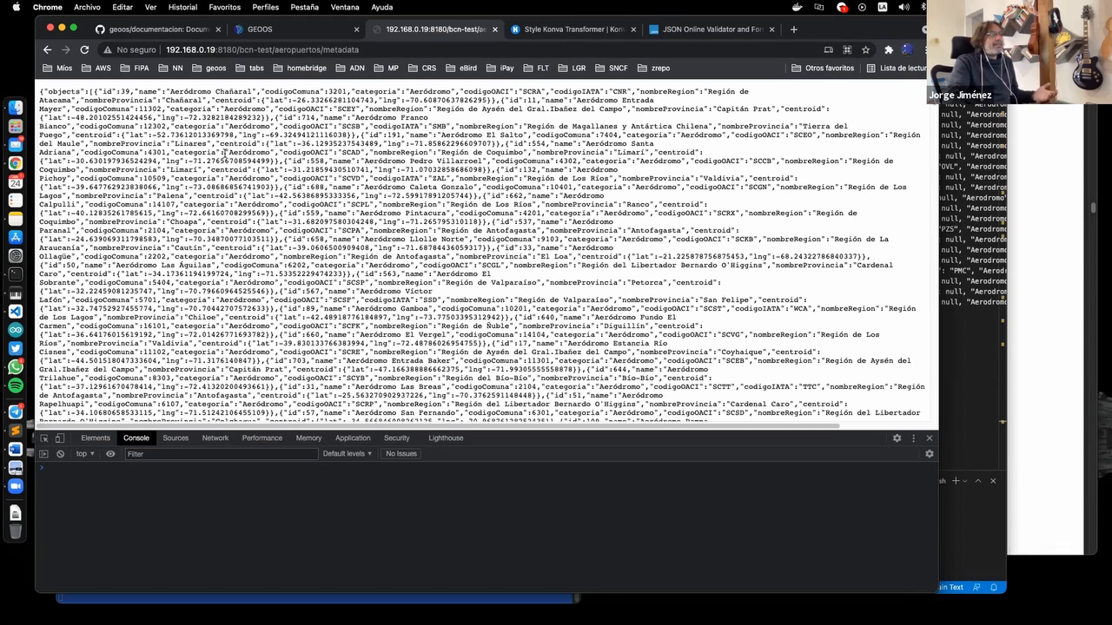
drag(40, 93, 182, 135)
double_click(94, 91)
click(205, 97)
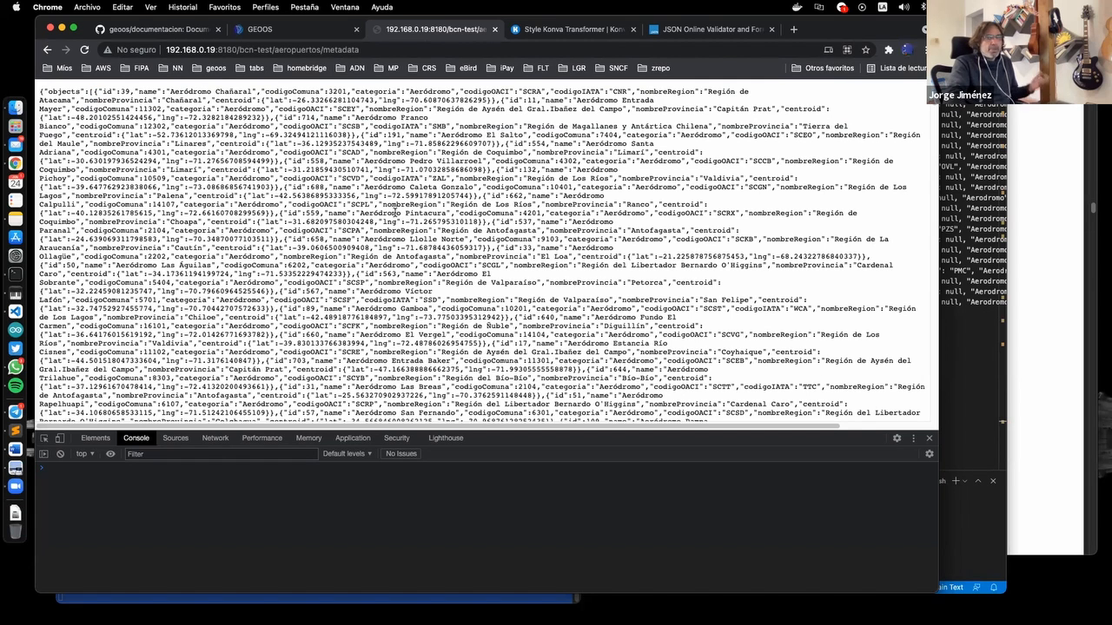
scroll(395, 216, down, 10)
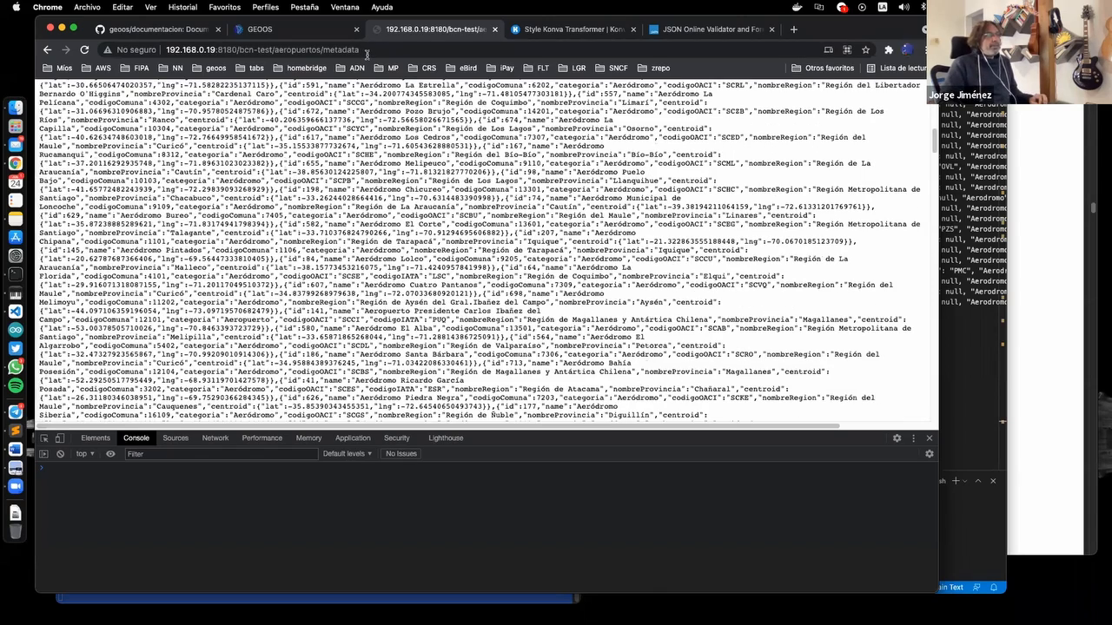
scroll(366, 54, up, 10)
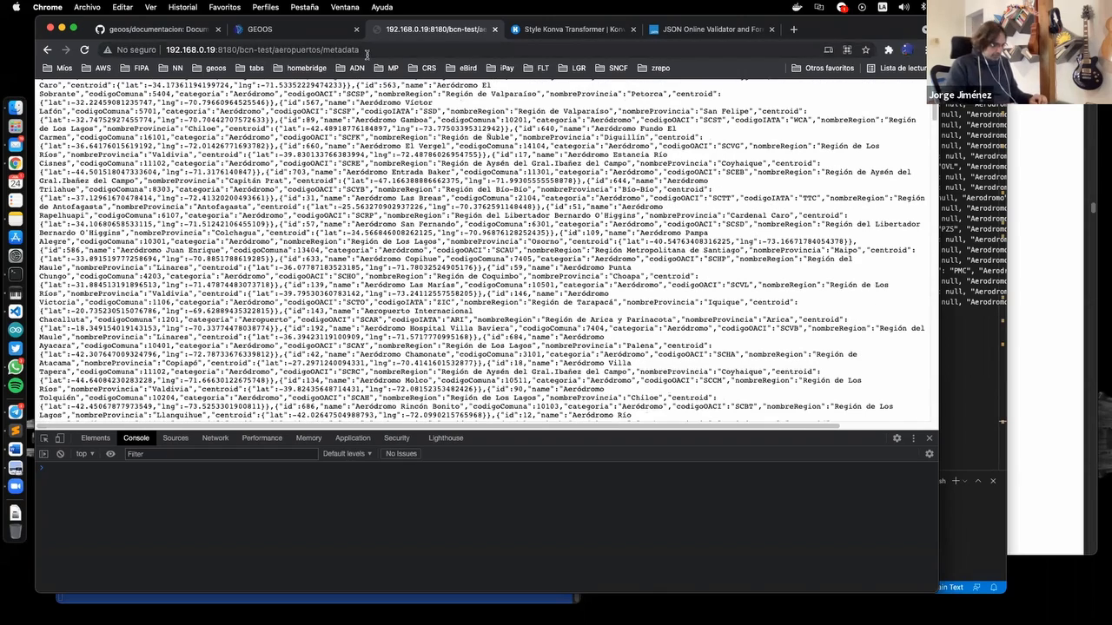
Change the end of the airports service address from metadata to geoJson and load bcn-test/aeropuertos/geoJson
drag(367, 55, 352, 55)
key(shift+Left)
key(shift+Left)
key(shift+Left)
key(shift+Left)
key(shift+Left)
key(shift+Left)
text(geoJson)
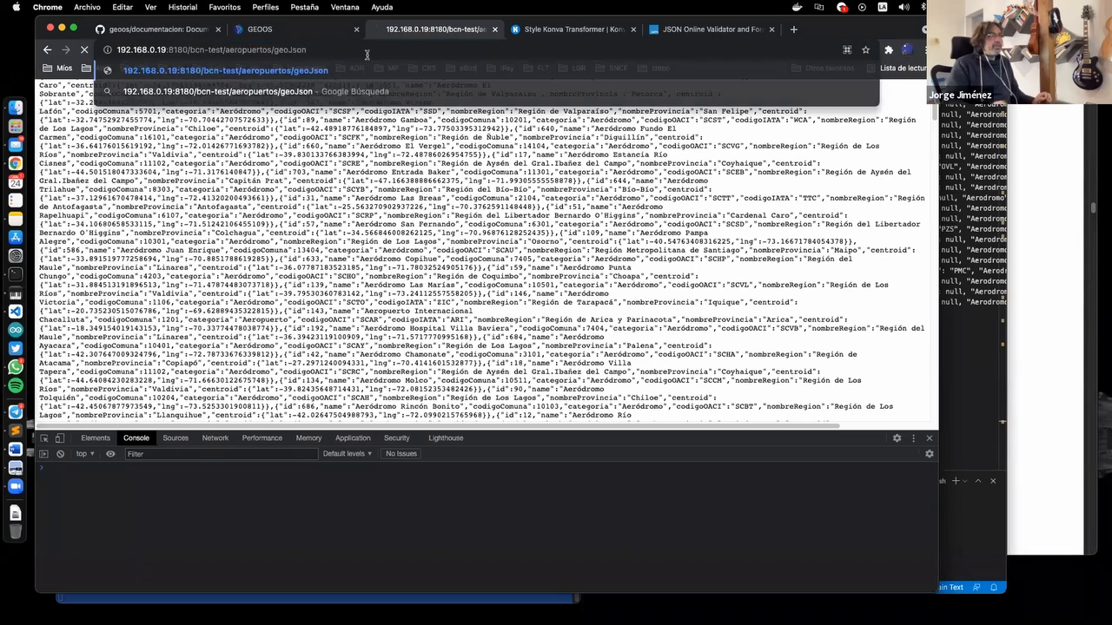
key(Return)
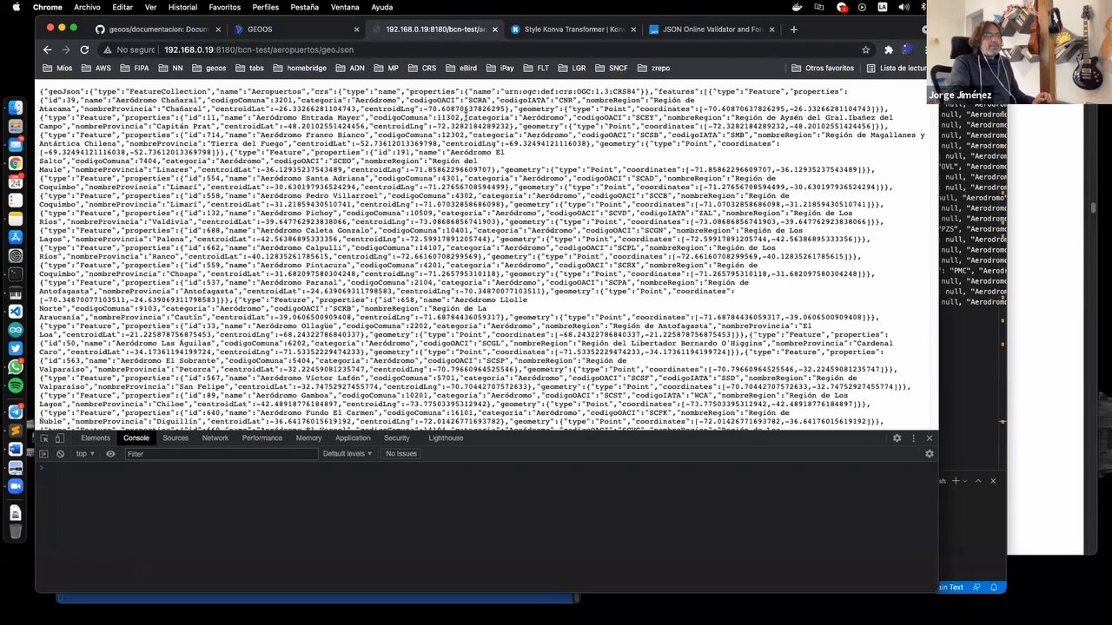
Examine the geometry type and coordinates of a Point feature in the geoJson response by highlighting them
drag(527, 146, 713, 145)
click(600, 148)
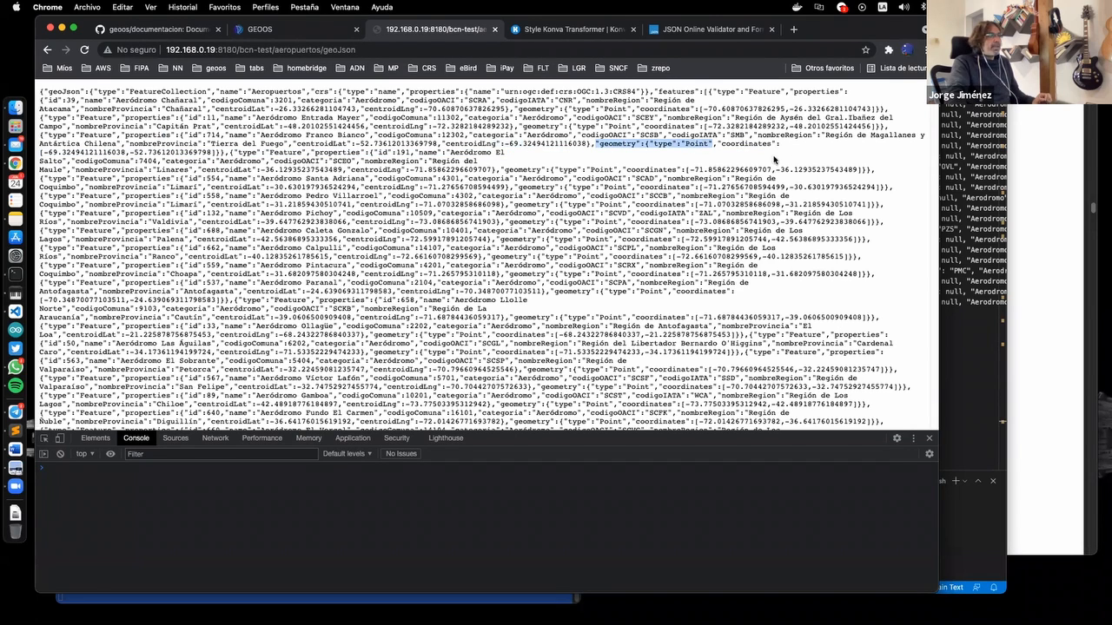
click(519, 148)
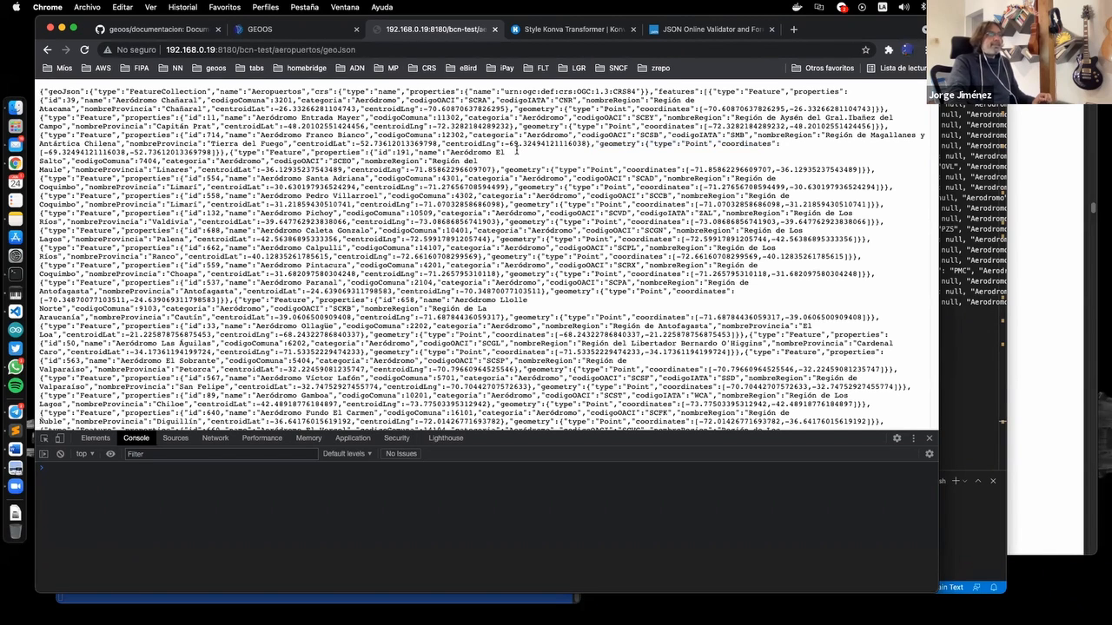
drag(503, 151, 591, 153)
click(591, 148)
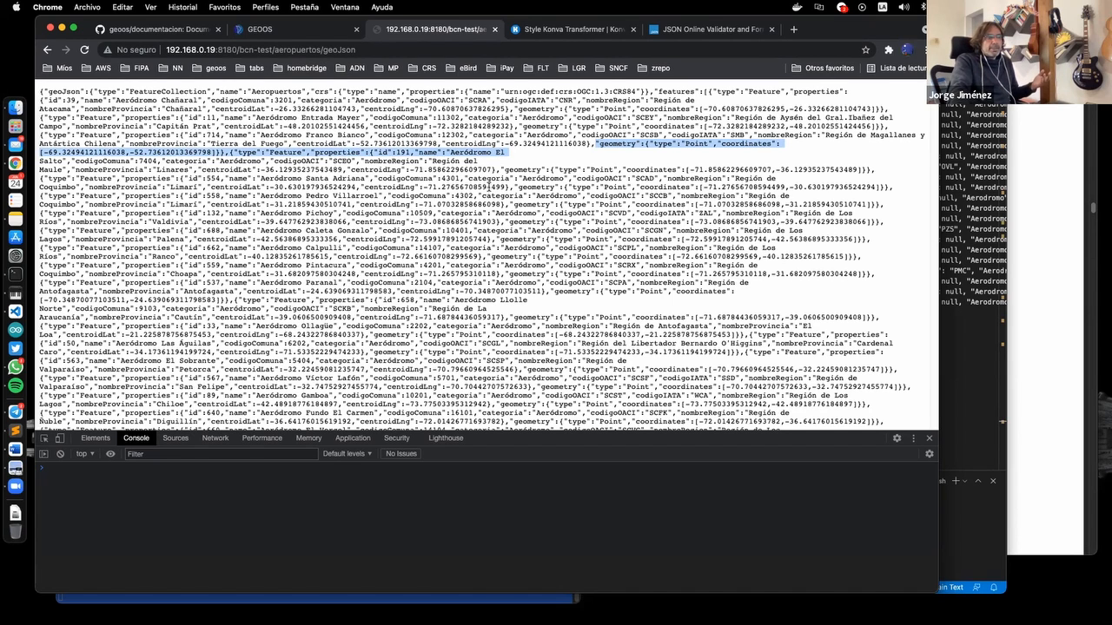
click(508, 153)
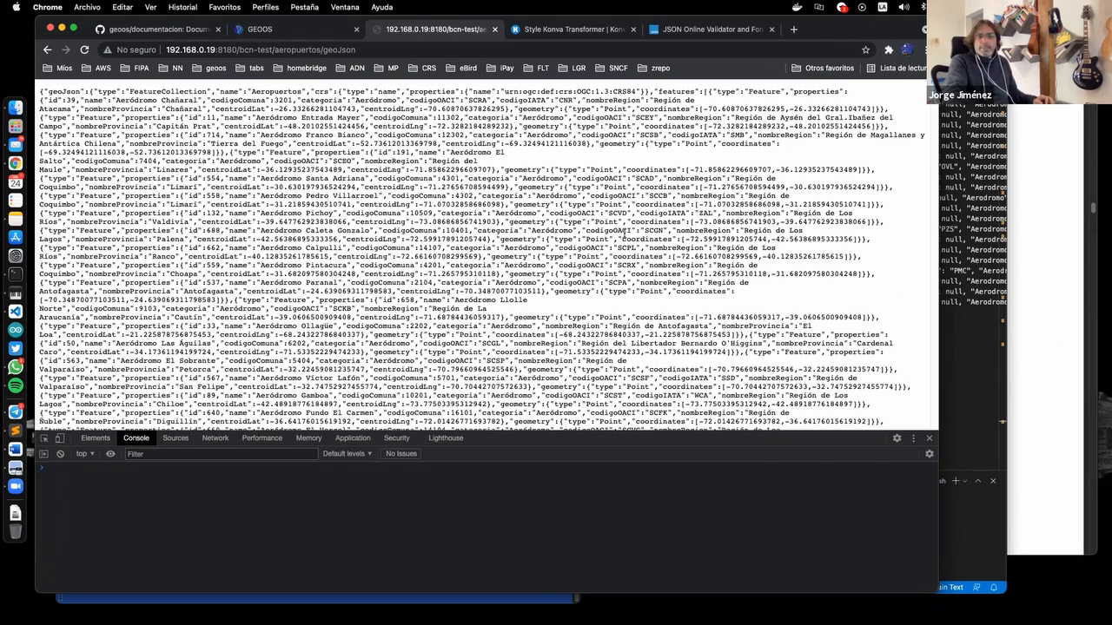
Switch to geoos-geoserver.pdf and go past the style function example to the section API REST para Datasets Vectoriales
key(super+Tab)
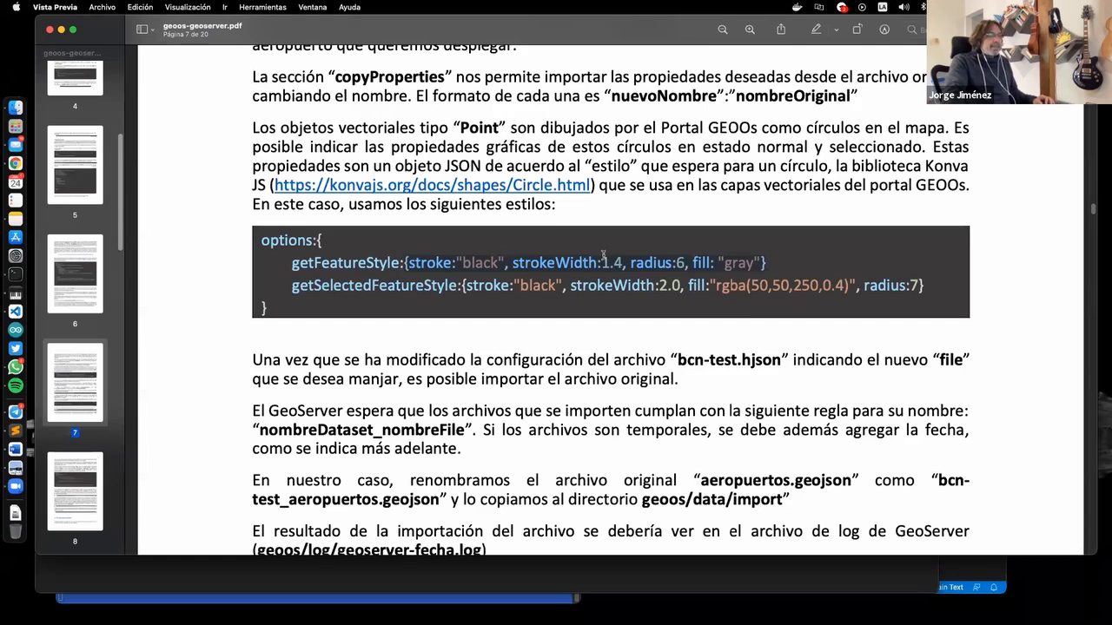
scroll(603, 254, down, 3)
scroll(604, 253, down, 10)
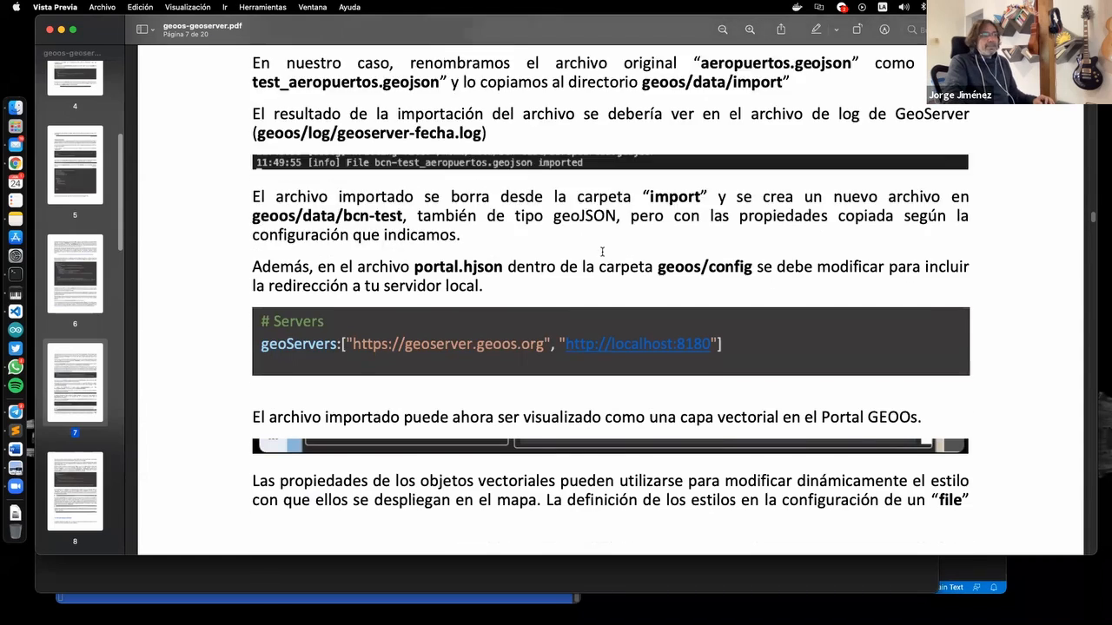
scroll(599, 257, down, 8)
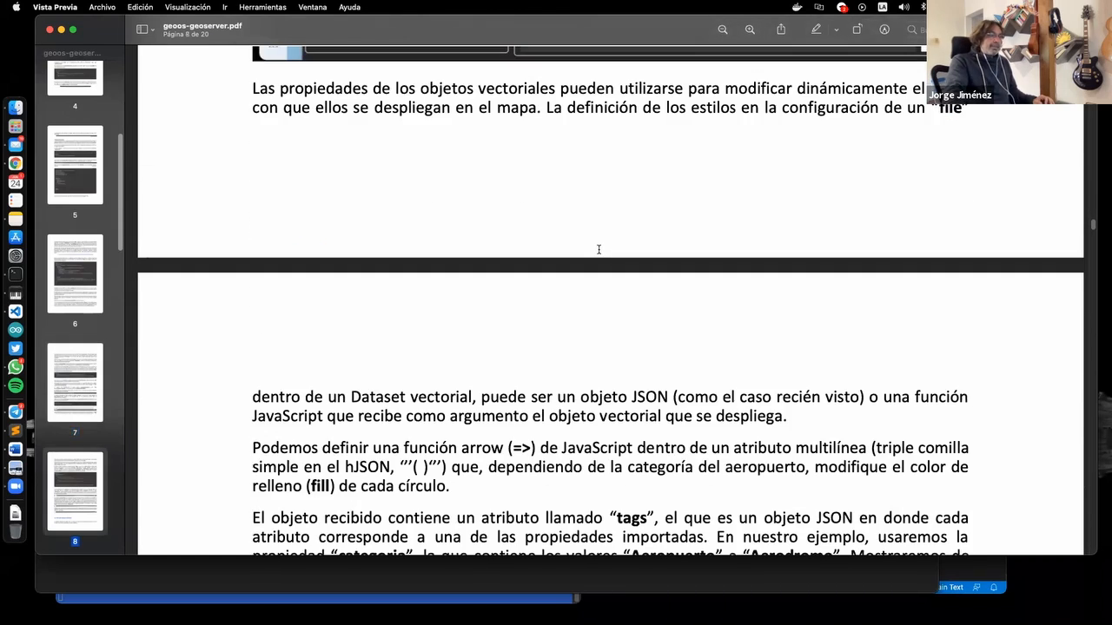
scroll(608, 305, down, 5)
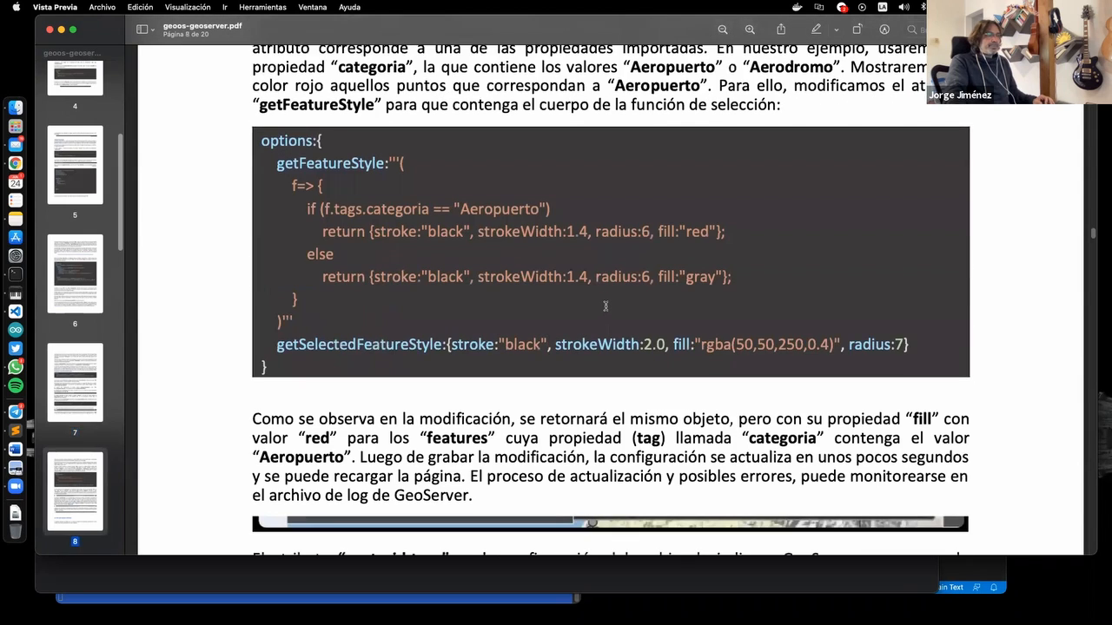
scroll(605, 306, down, 10)
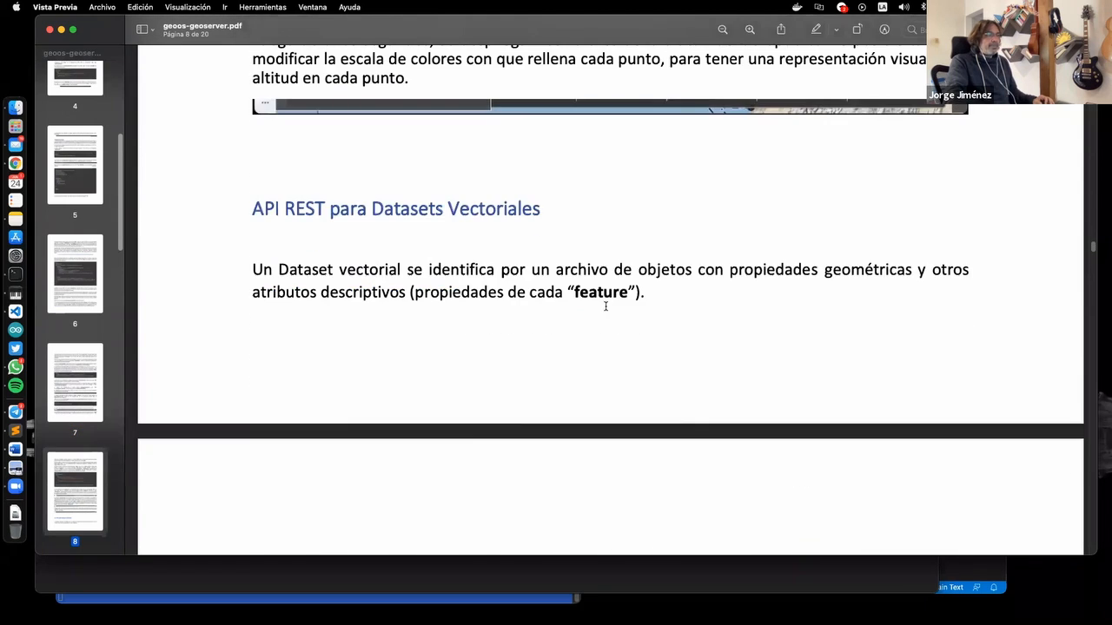
scroll(606, 306, down, 5)
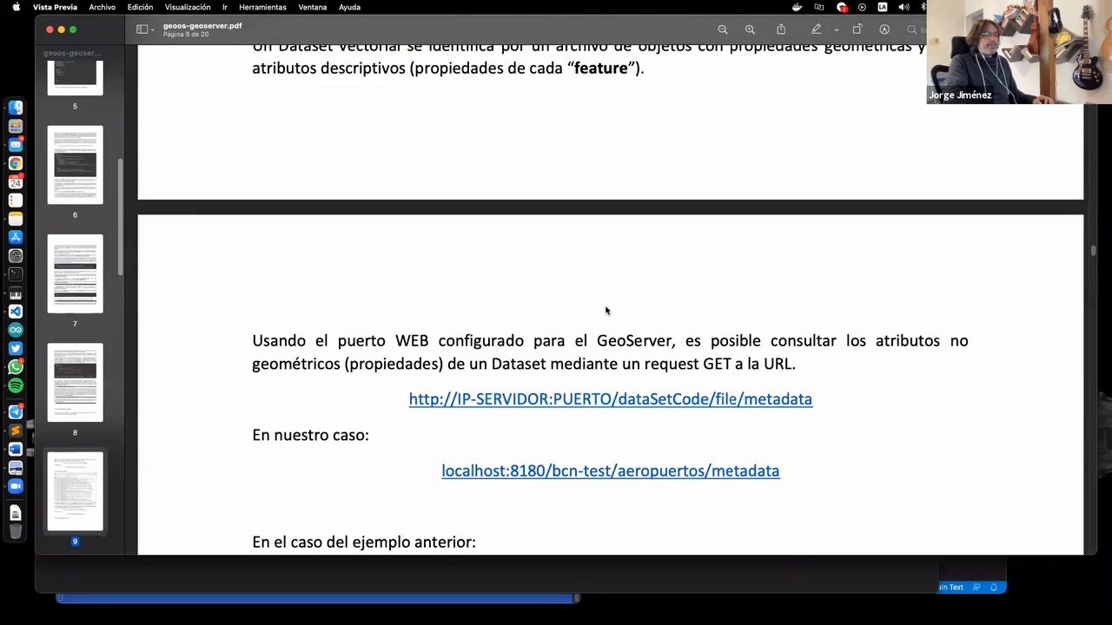
Read the metadata request URL, its example response and the geoJson request URL in the API REST section
scroll(606, 311, down, 2)
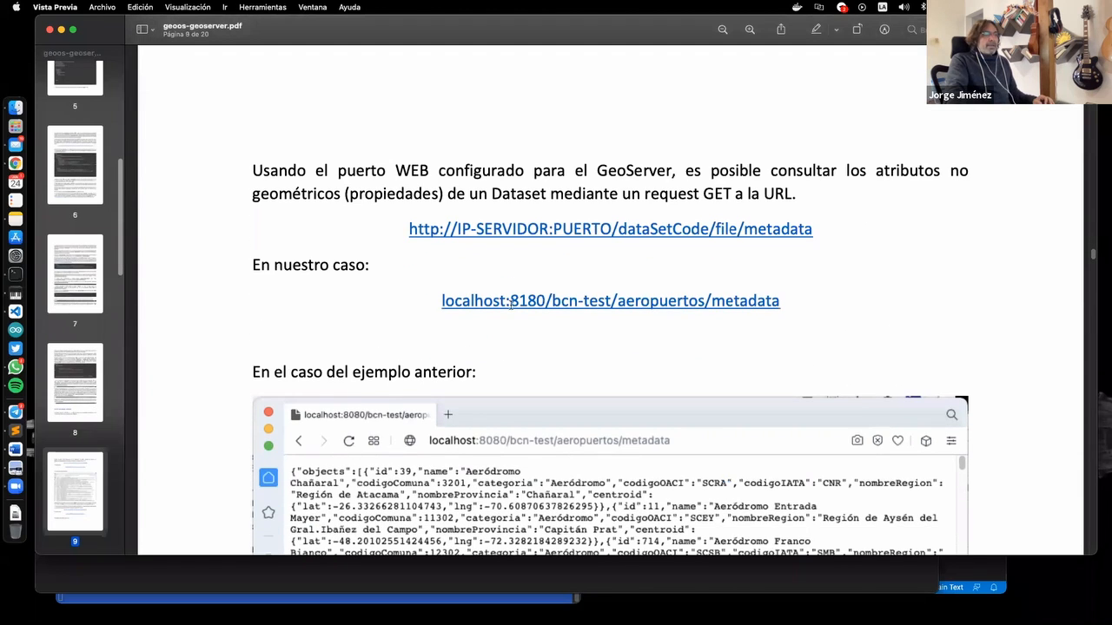
scroll(702, 210, down, 1)
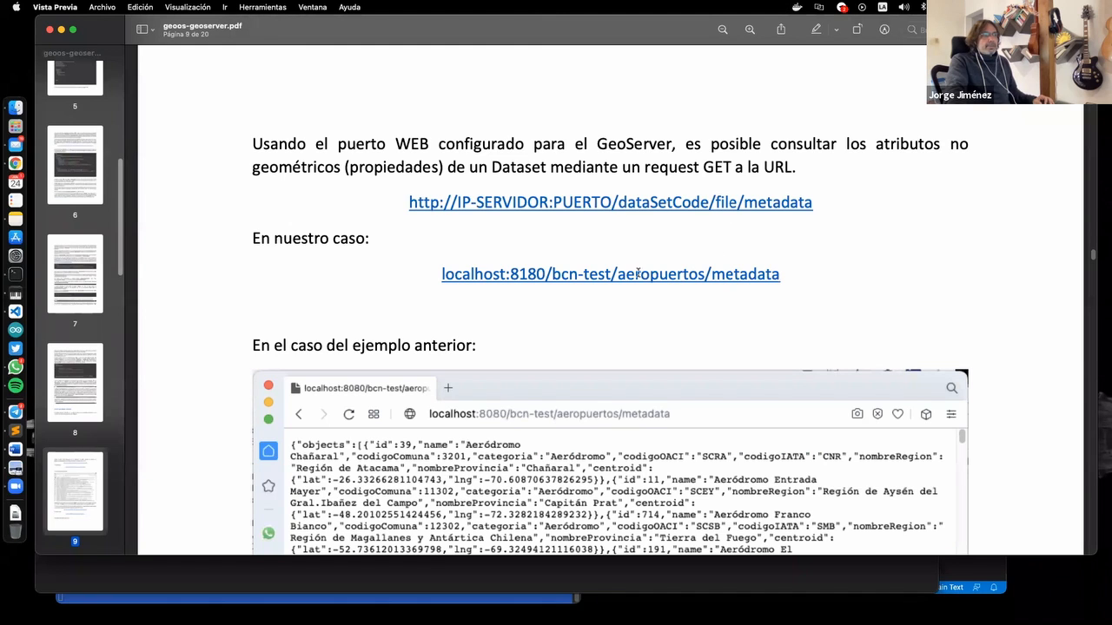
scroll(613, 262, down, 4)
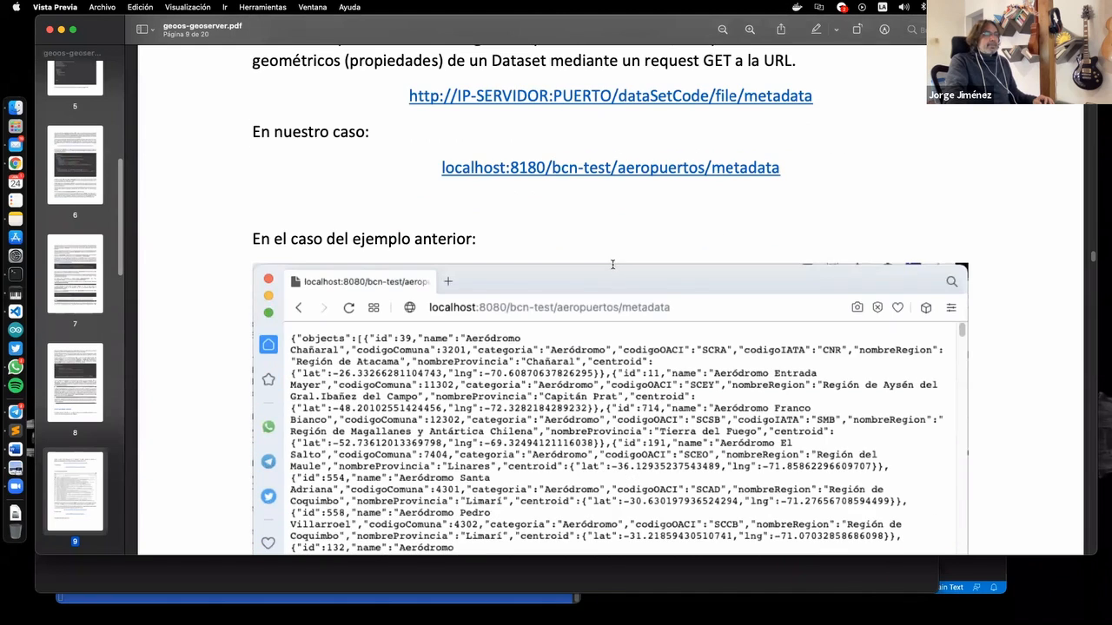
scroll(613, 275, down, 12)
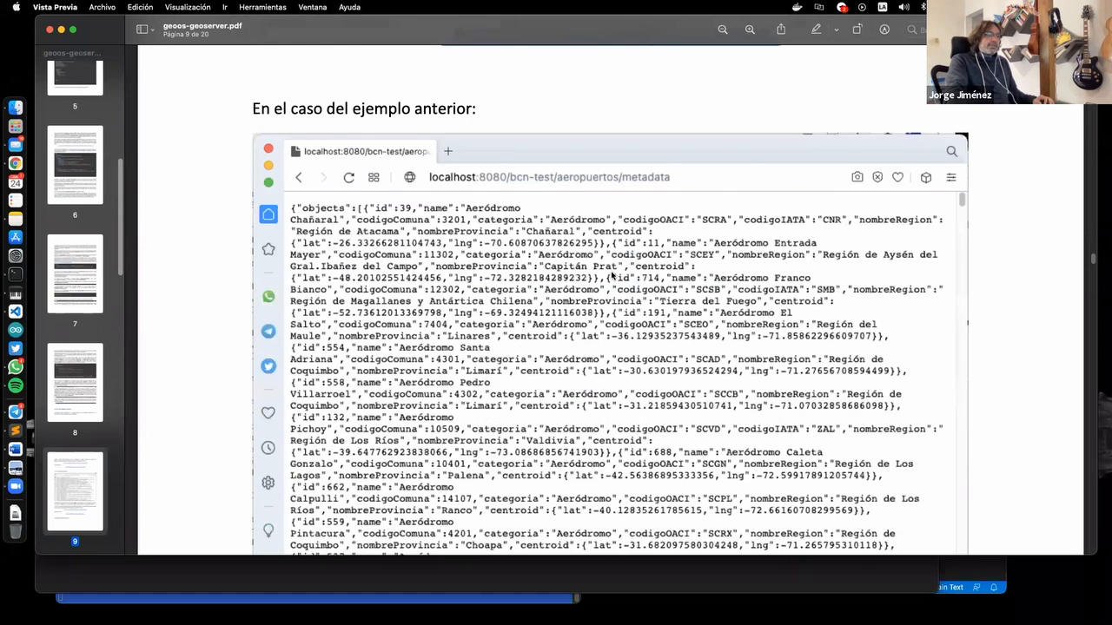
scroll(654, 303, down, 6)
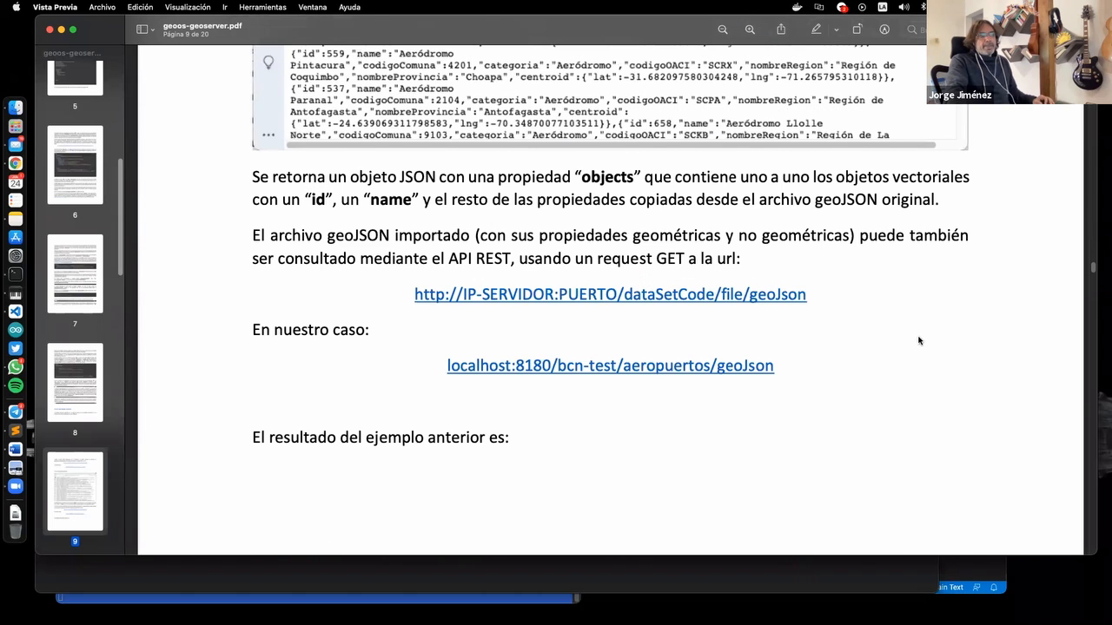
scroll(669, 79, down, 1)
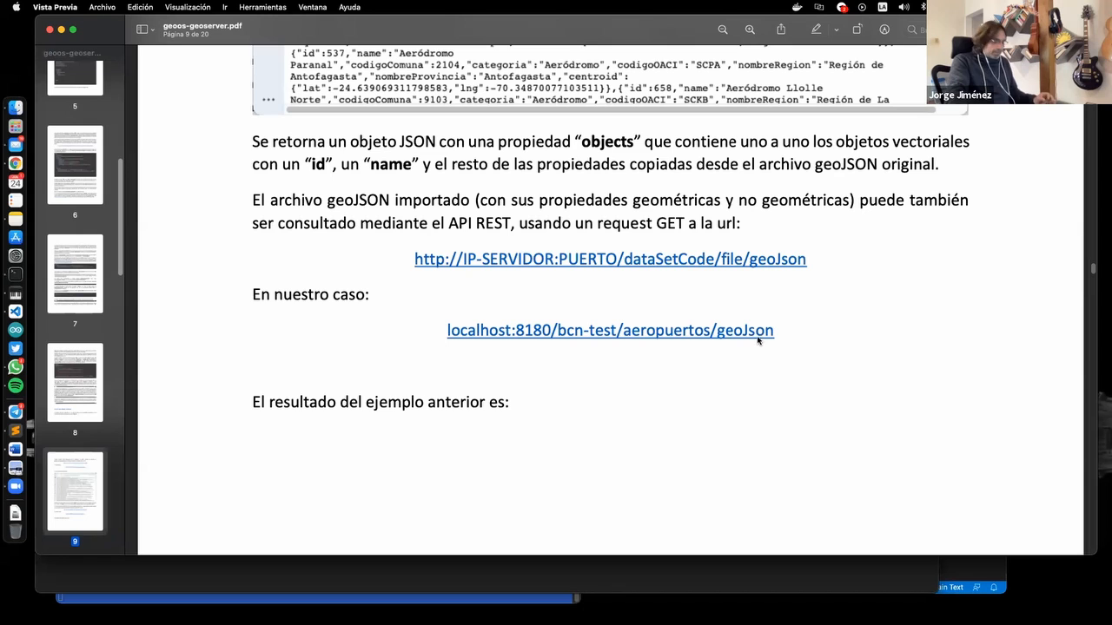
Review the geoJson example response and read the explanation of vector tiles and public vector layers
scroll(753, 338, down, 2)
scroll(746, 336, down, 3)
scroll(745, 336, down, 4)
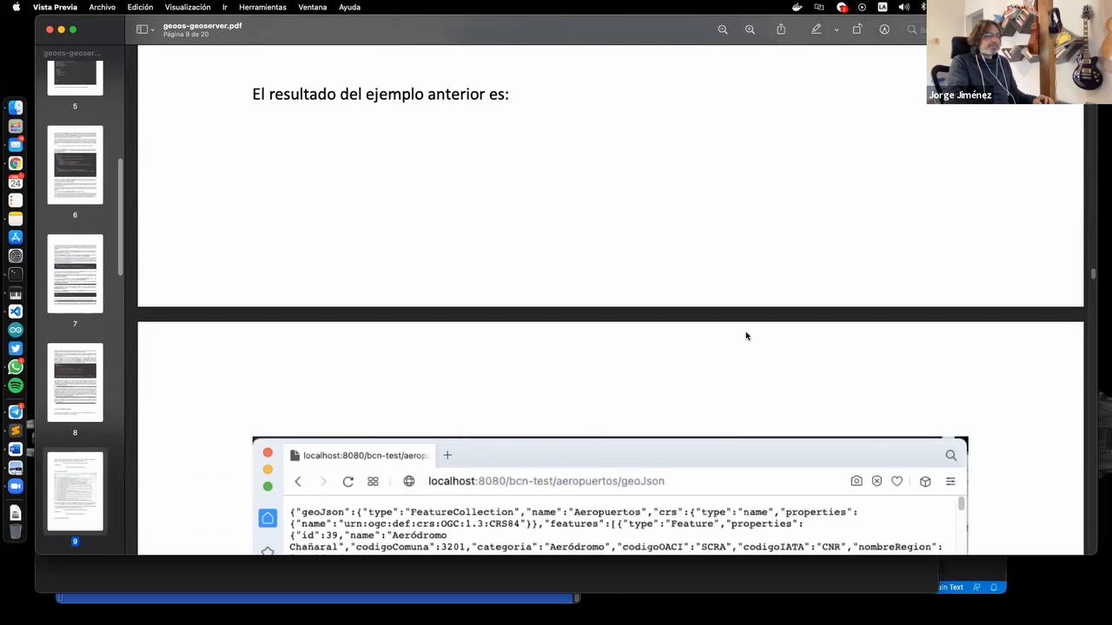
scroll(746, 337, down, 3)
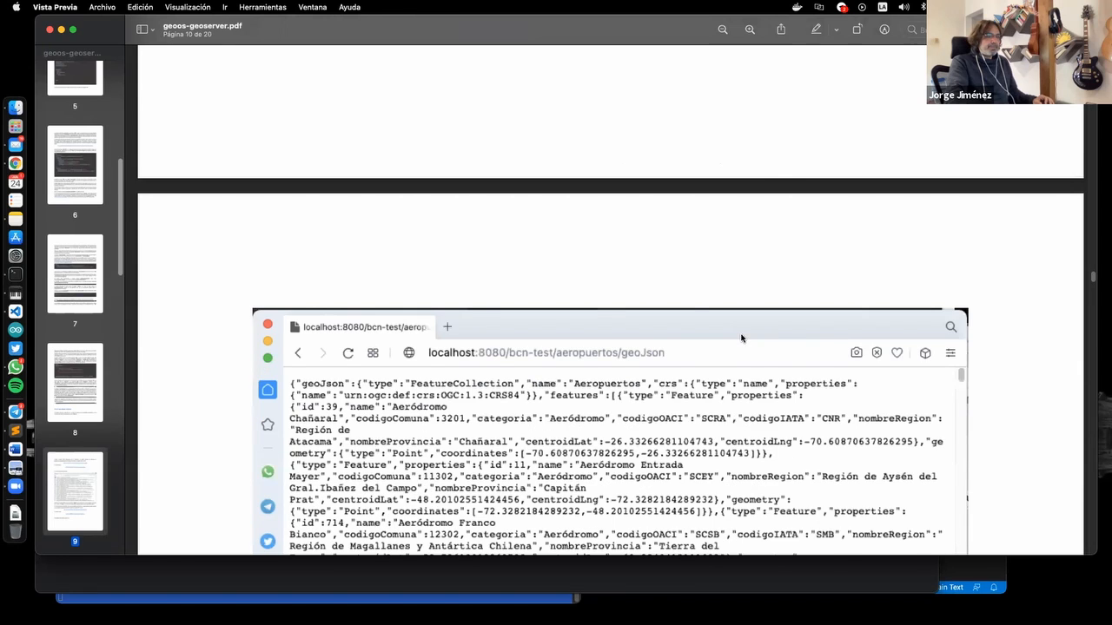
scroll(741, 337, down, 5)
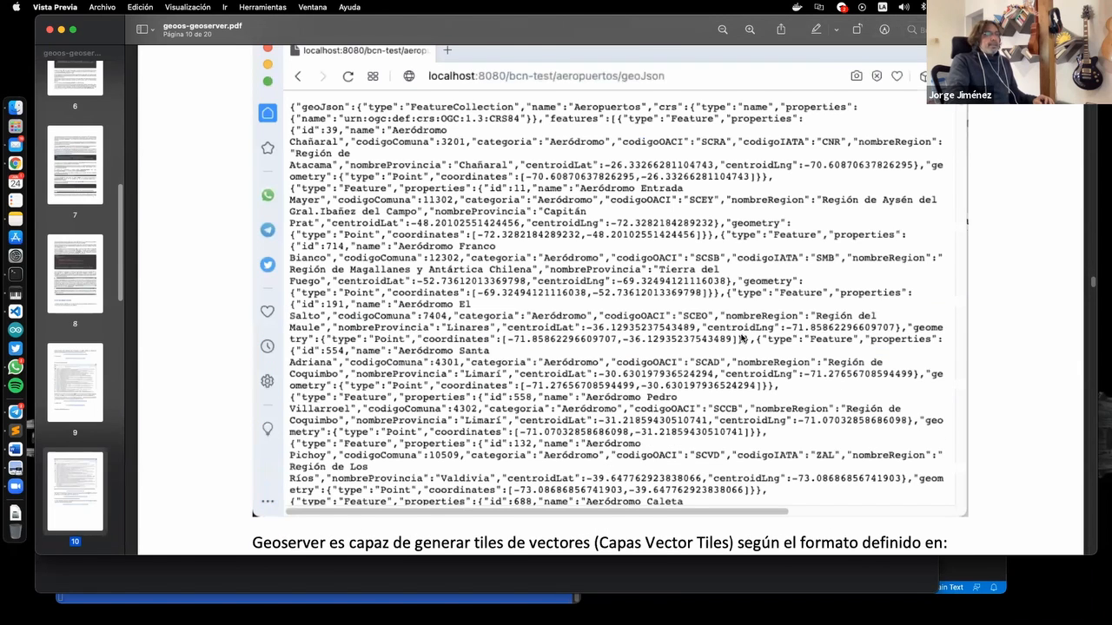
scroll(741, 338, down, 3)
scroll(741, 338, down, 5)
scroll(608, 52, down, 2)
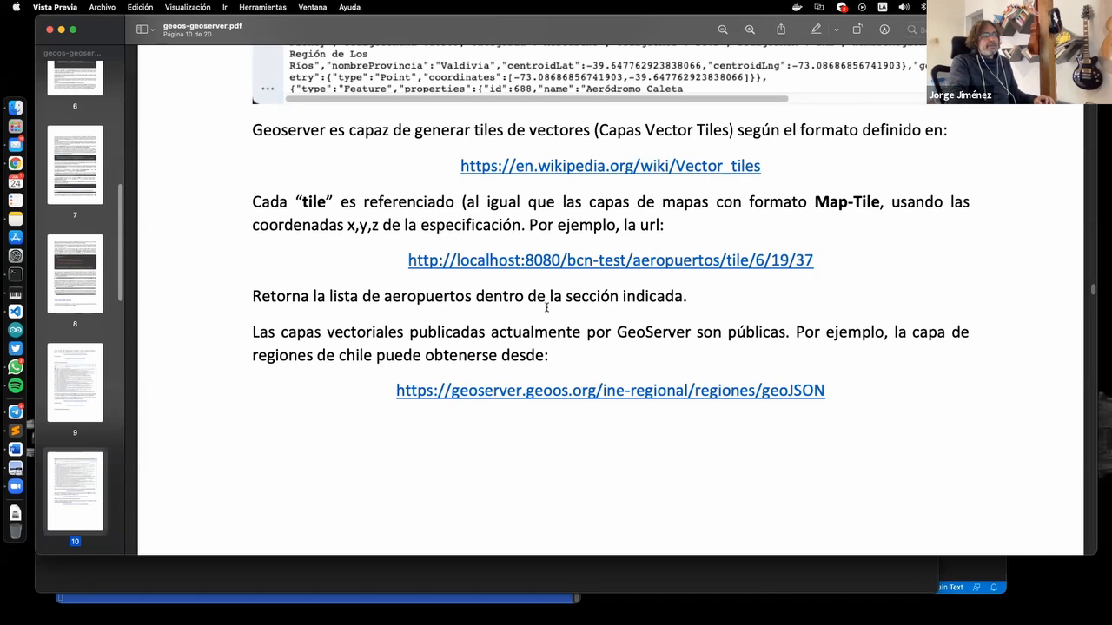
Switch to the GEOOS map in the browser and view the coloured Regiones de Chile from the south up to central Chile
key(super+Tab)
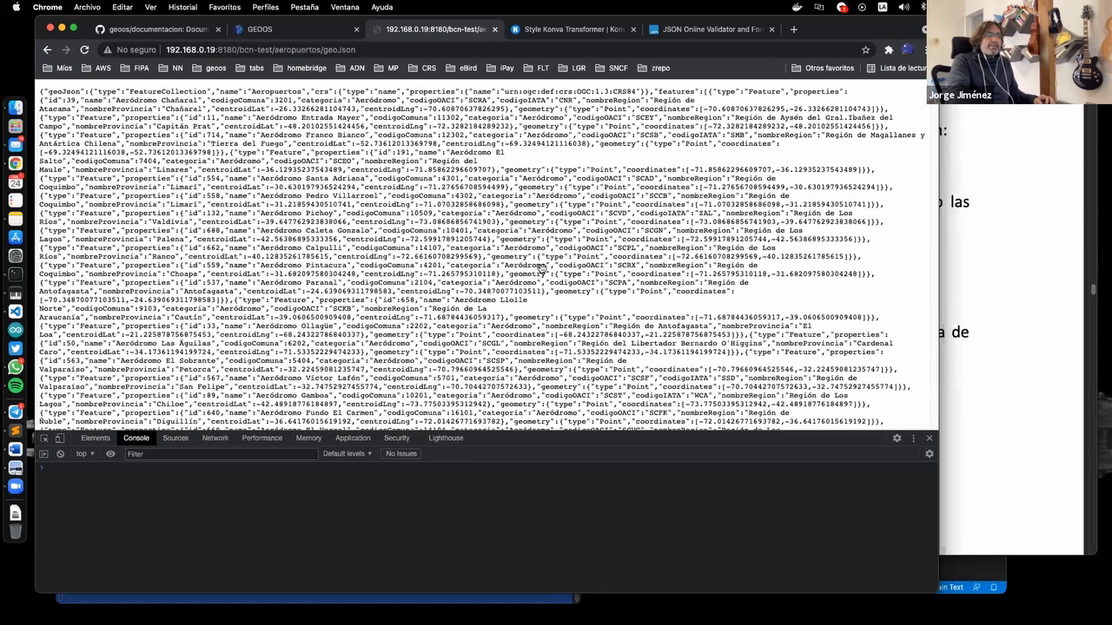
key(ctrl+shift+Tab)
drag(493, 212, 504, 254)
double_click(504, 254)
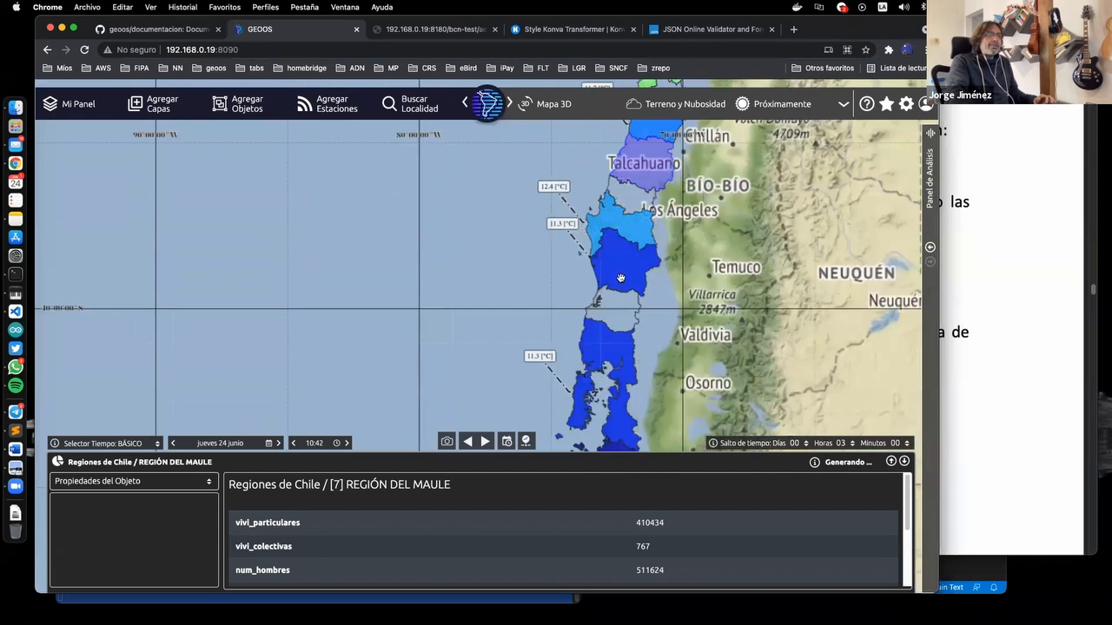
drag(523, 200, 398, 274)
drag(404, 222, 446, 317)
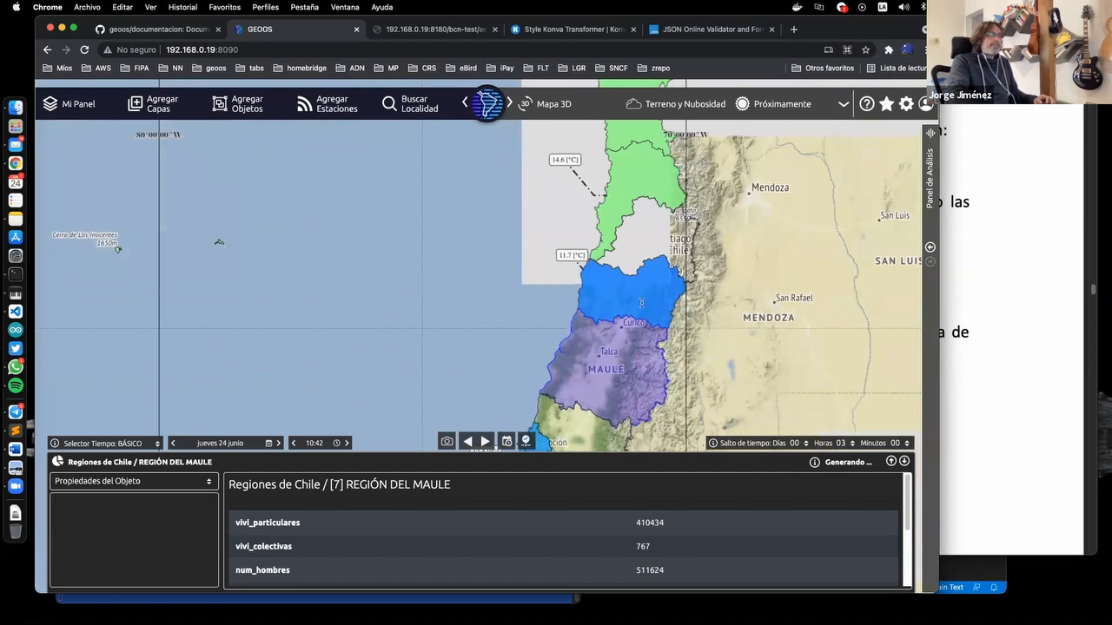
Return to geoos-geoserver.pdf and read the start of the Capas Raster section on NetCDF, GRIB and GDAL
key(super+Tab)
scroll(639, 307, down, 10)
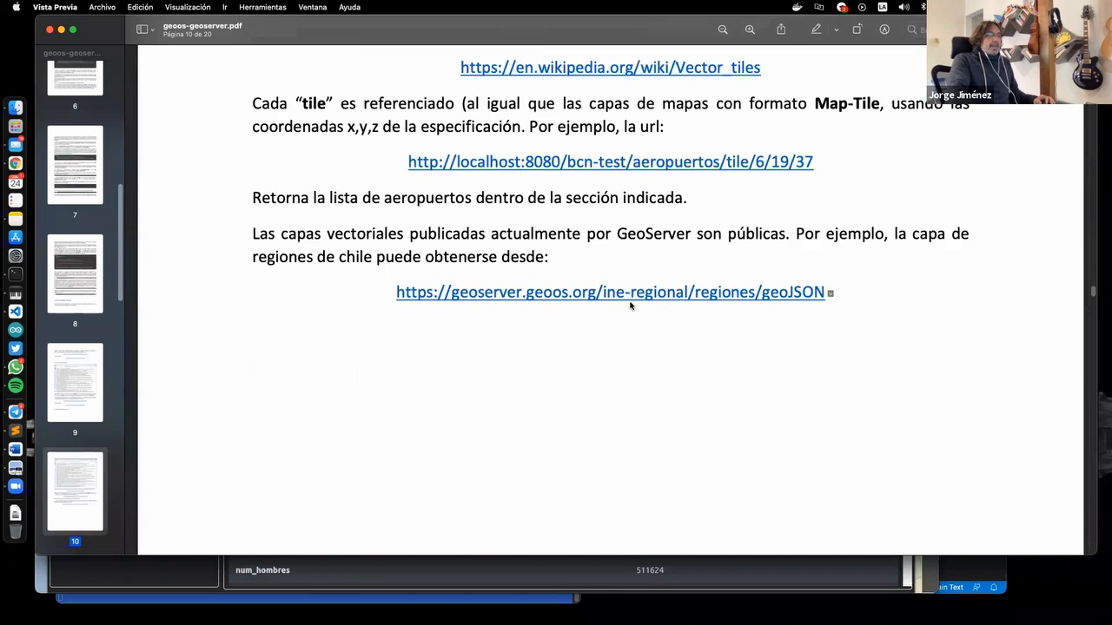
scroll(624, 302, down, 8)
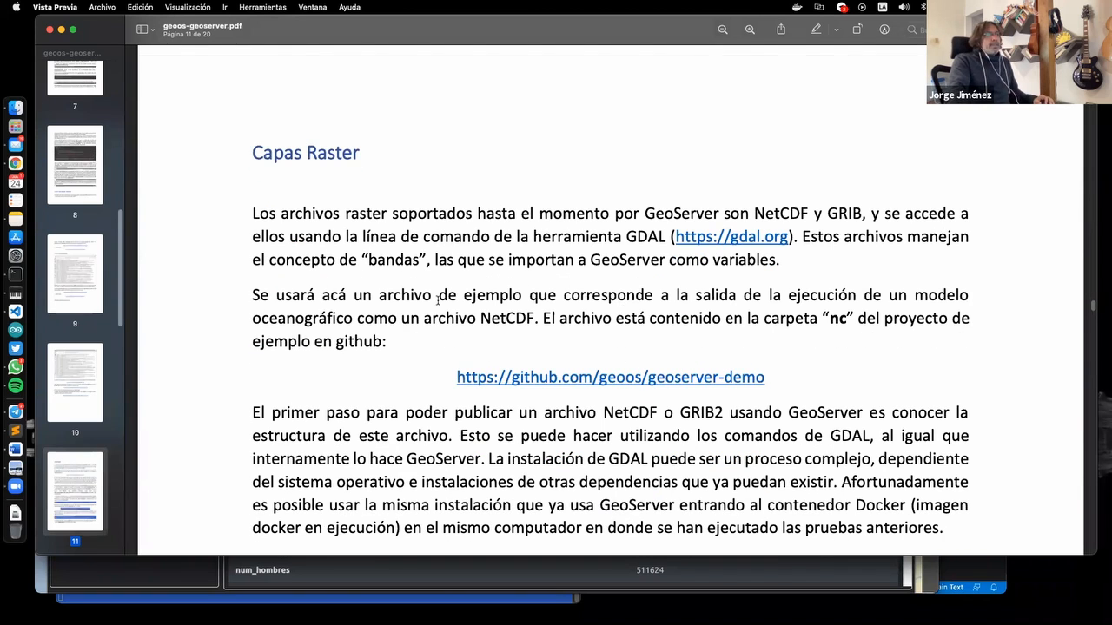
scroll(394, 300, down, 3)
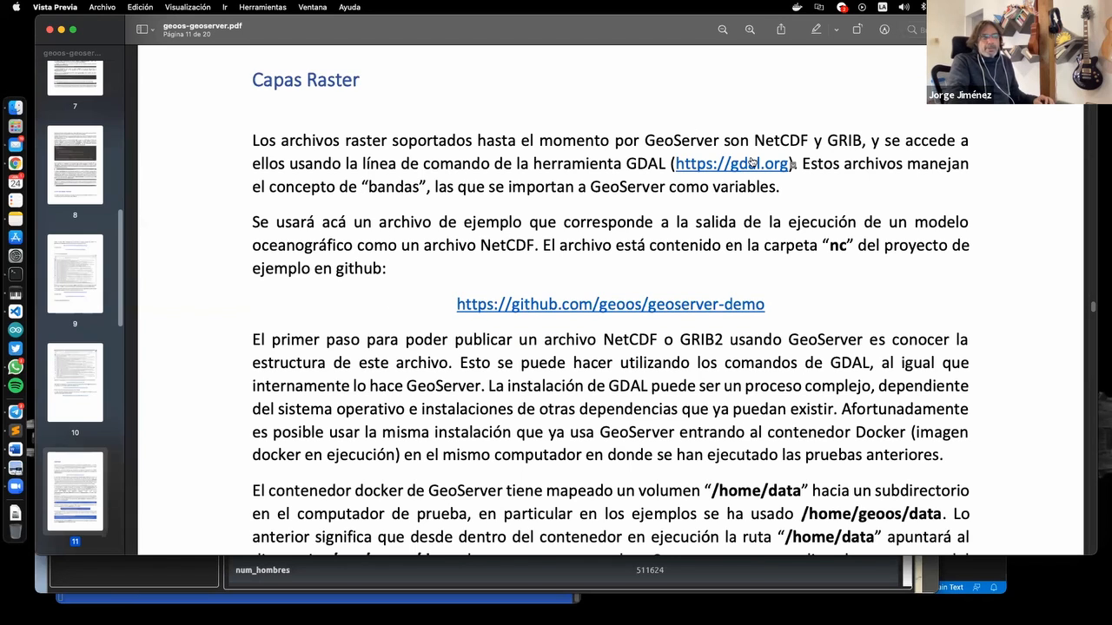
Open the gdal.org link from the Capas Raster section and look through the supported raster drivers down to NetCDF
click(751, 168)
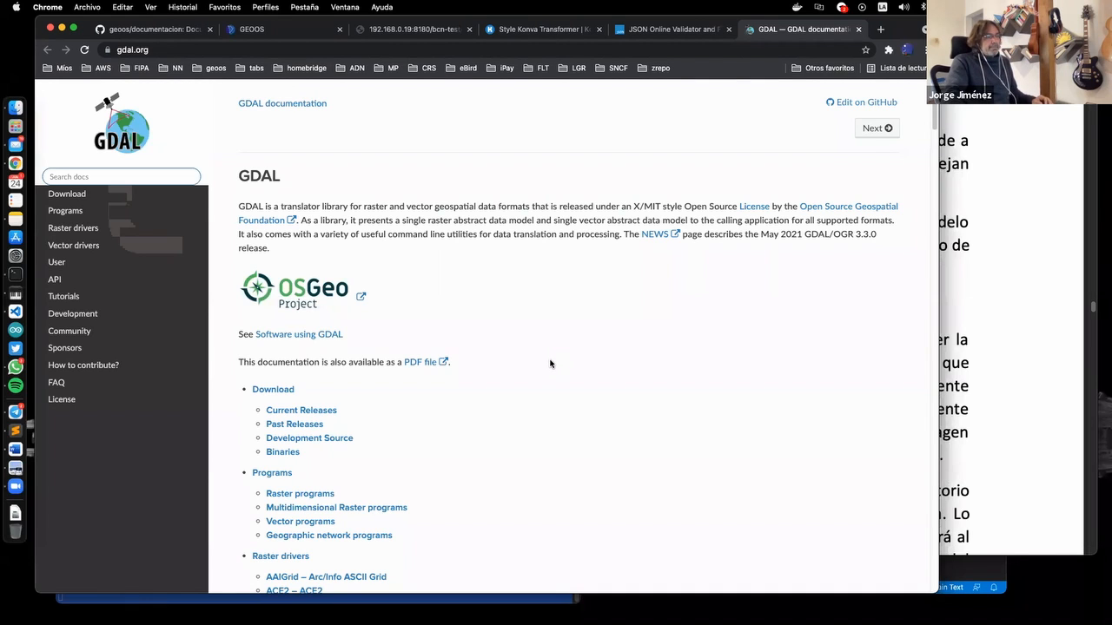
scroll(547, 362, down, 3)
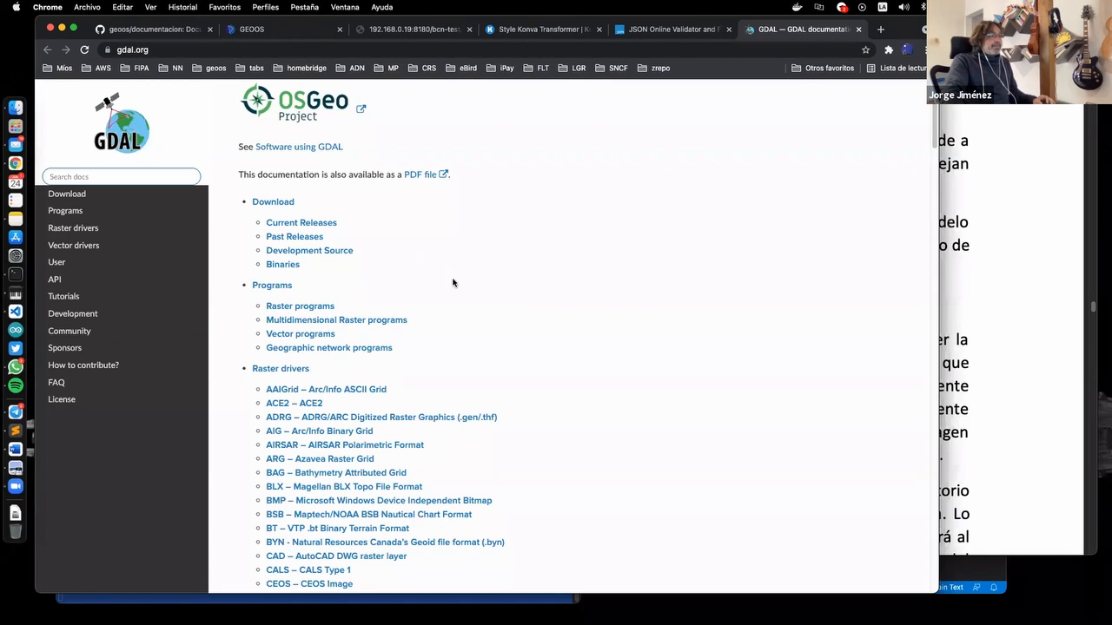
scroll(455, 283, down, 3)
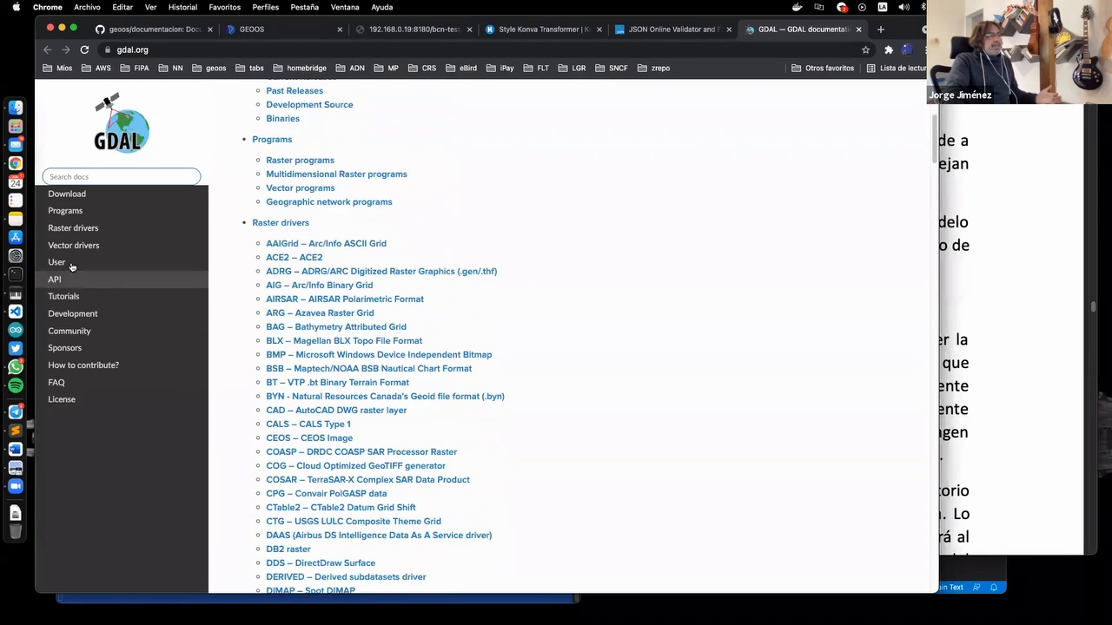
scroll(543, 364, down, 3)
scroll(538, 365, down, 6)
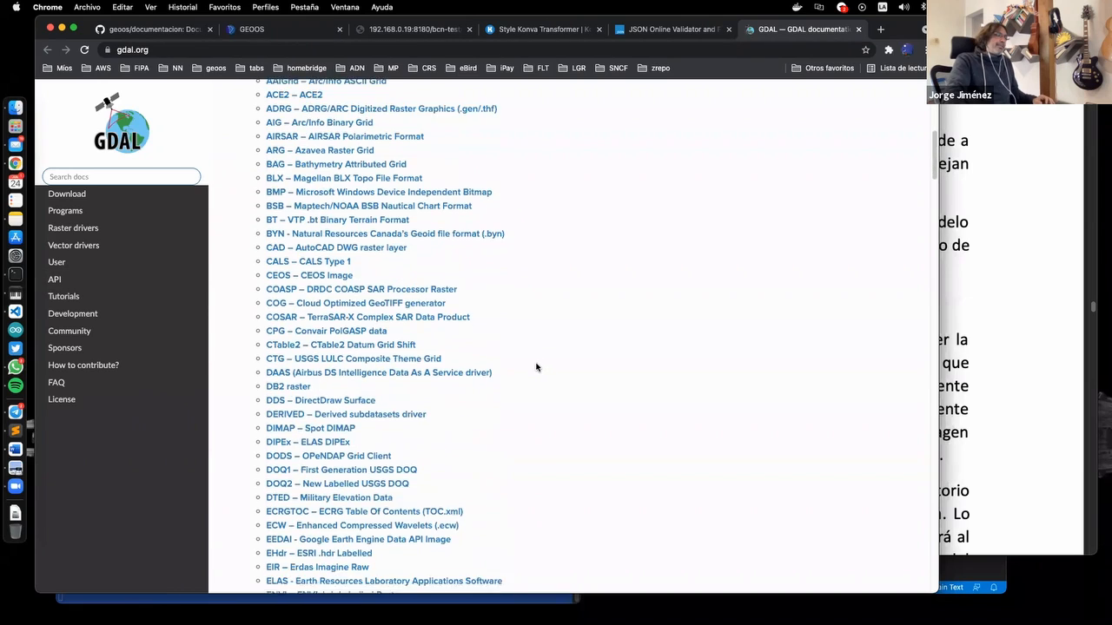
scroll(420, 360, down, 14)
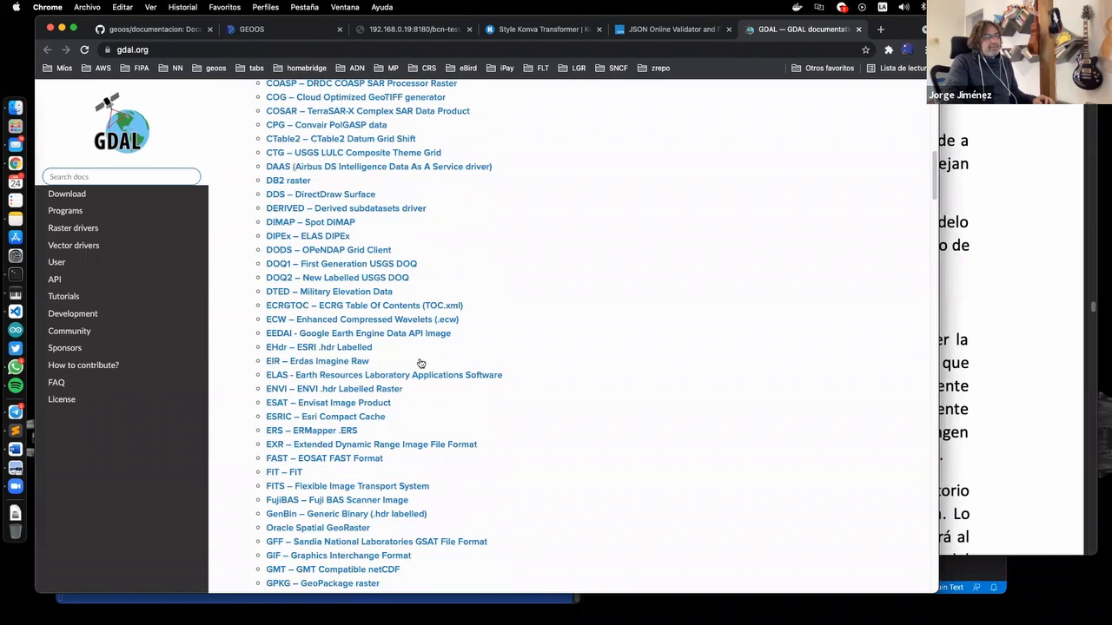
scroll(423, 370, down, 8)
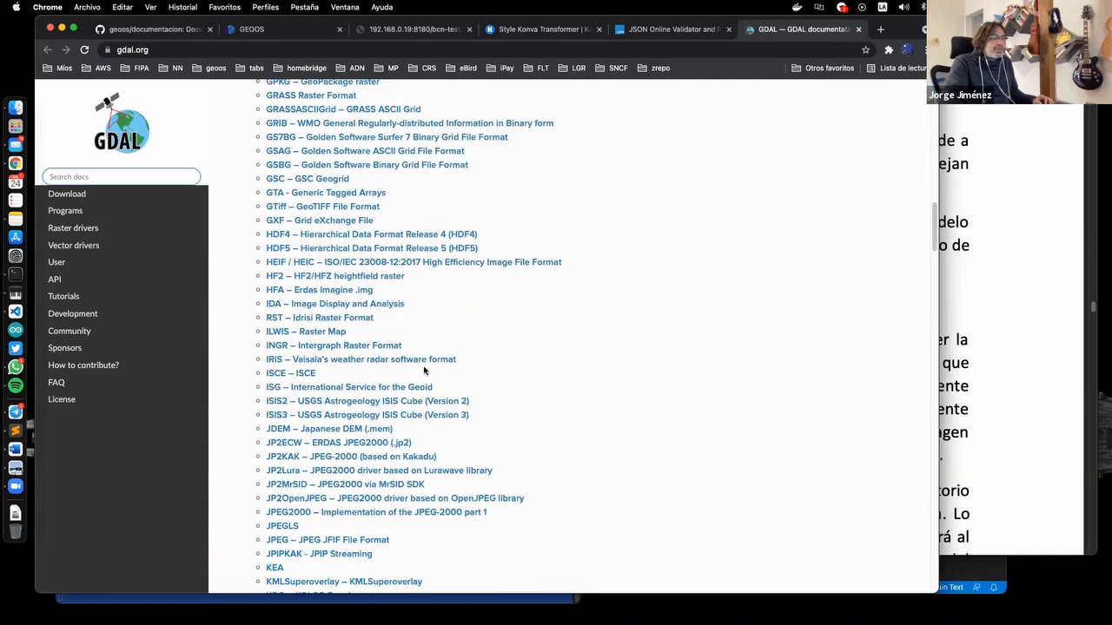
scroll(421, 371, down, 5)
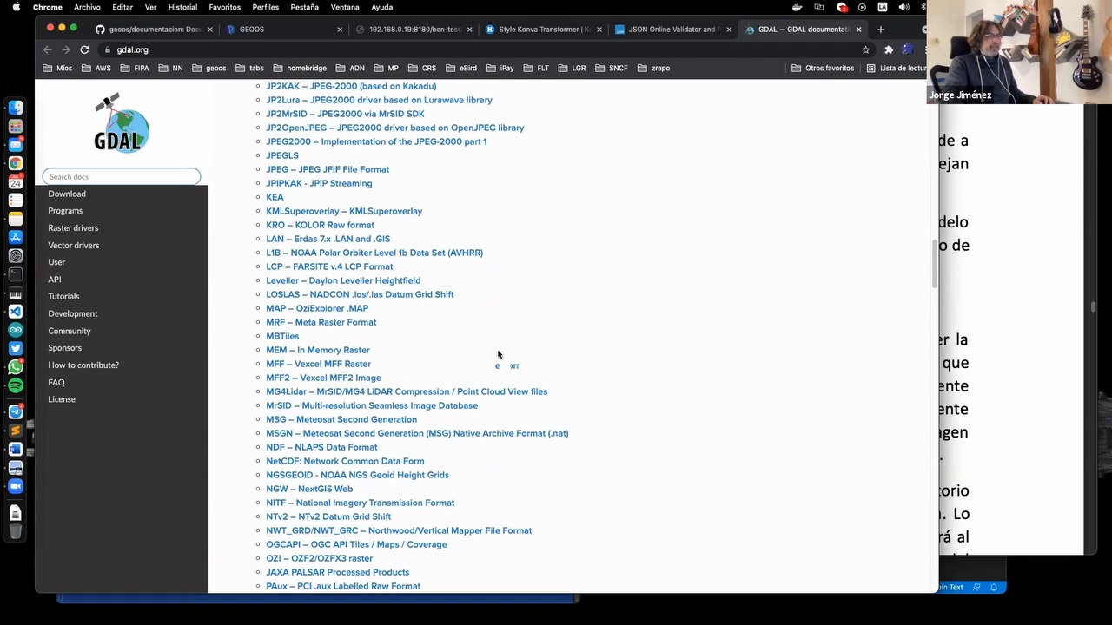
Return to geoos-geoserver.pdf and read the Capas Raster paragraphs on examining the file structure with GDAL inside the Docker container
scroll(502, 360, up, 20)
scroll(497, 355, up, 6)
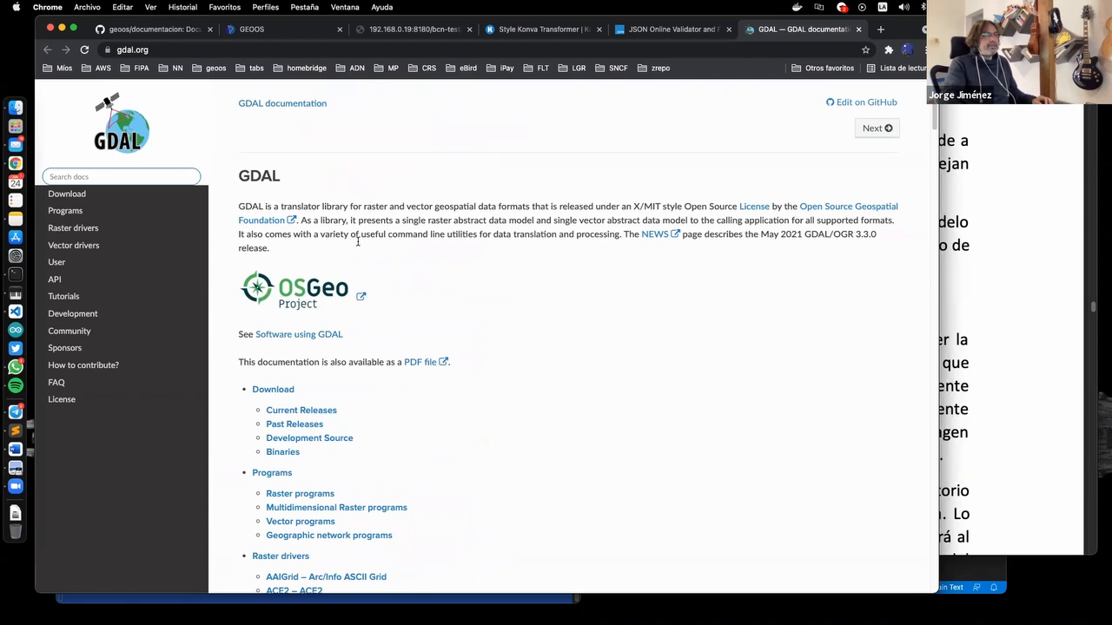
key(super+Tab)
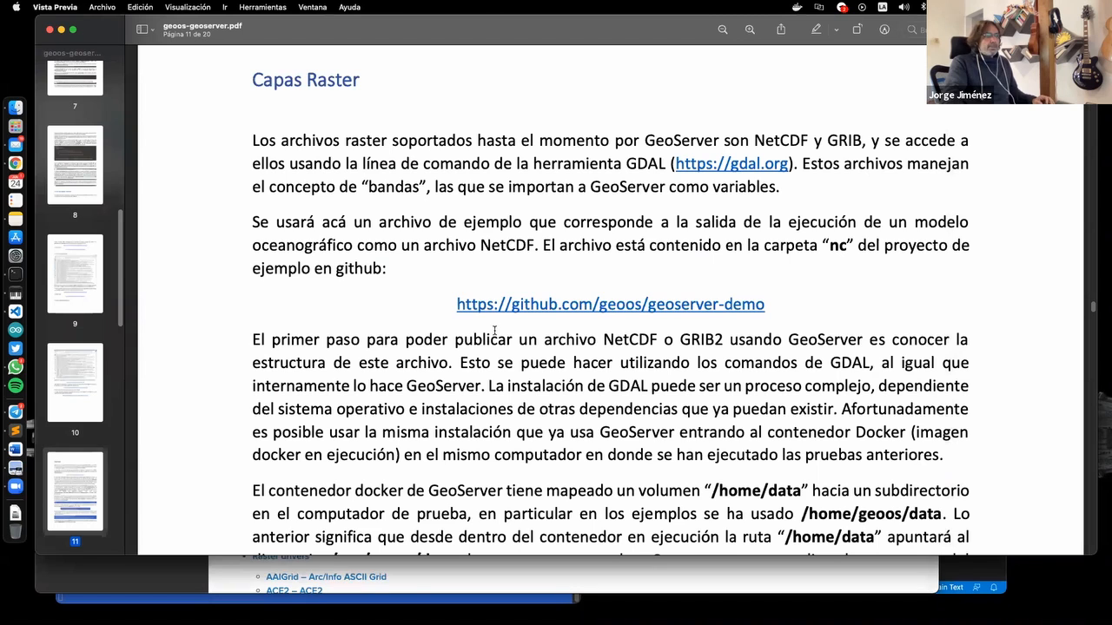
scroll(495, 331, down, 2)
scroll(494, 331, down, 2)
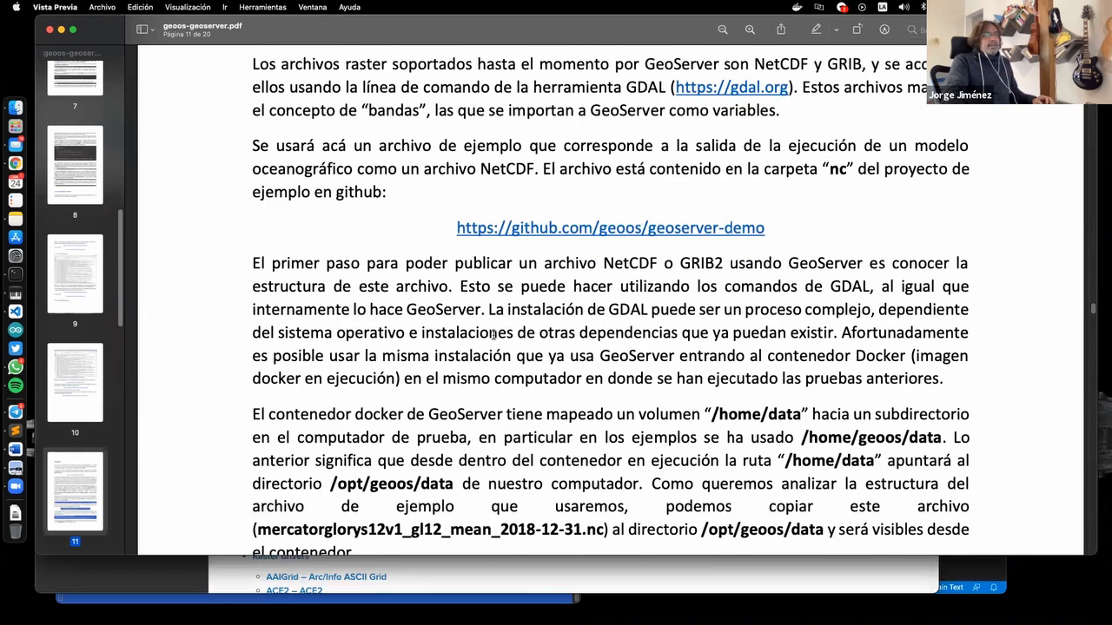
scroll(493, 335, down, 3)
scroll(493, 335, down, 5)
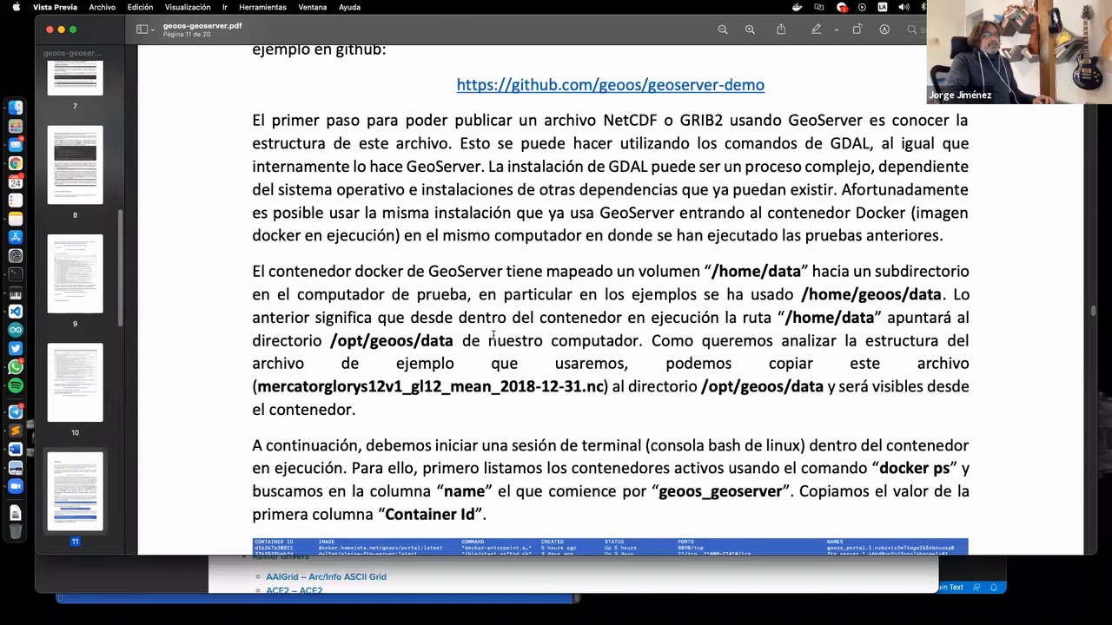
scroll(493, 335, down, 2)
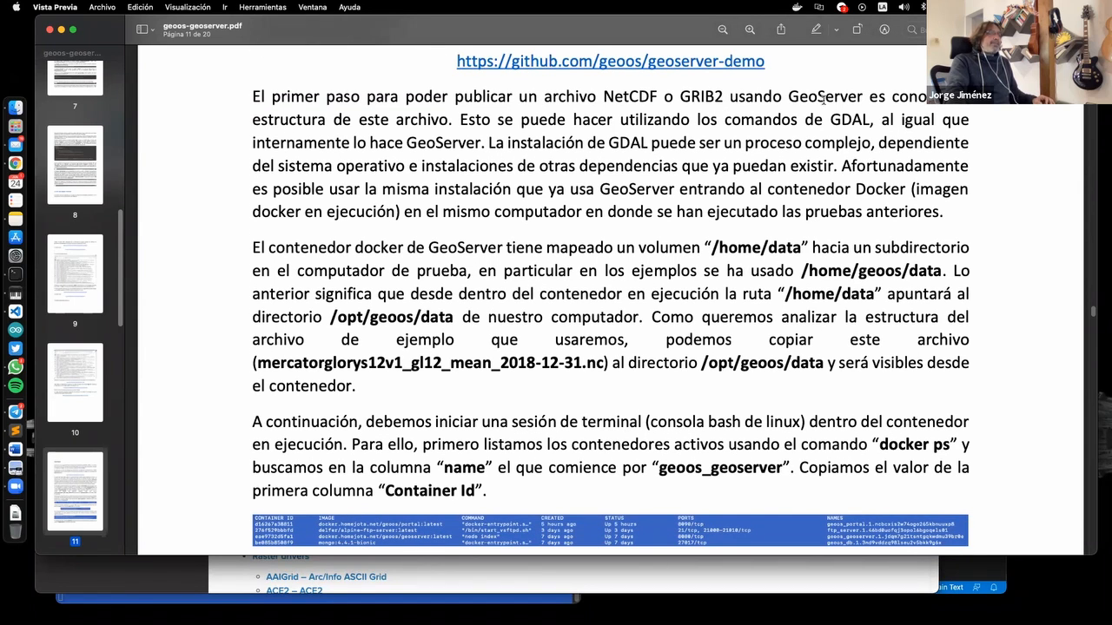
drag(252, 119, 458, 120)
click(454, 131)
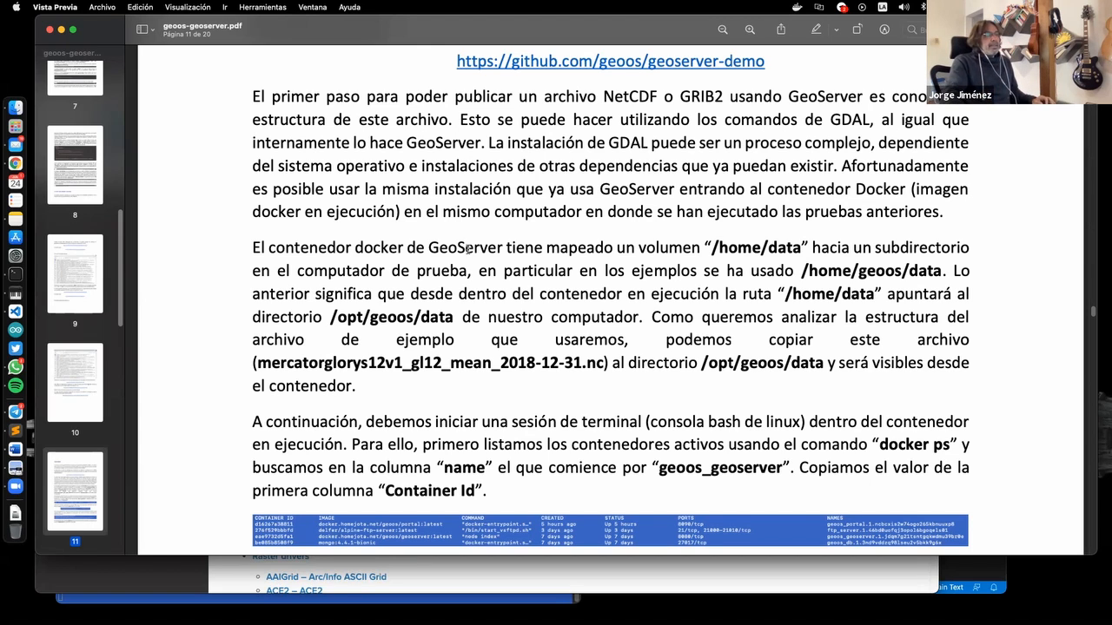
Read the paragraph on the container's /home/data volume and highlight the sample file name mercatorglorys12v1_gl12_mean_2018-12-31.nc
scroll(463, 248, down, 1)
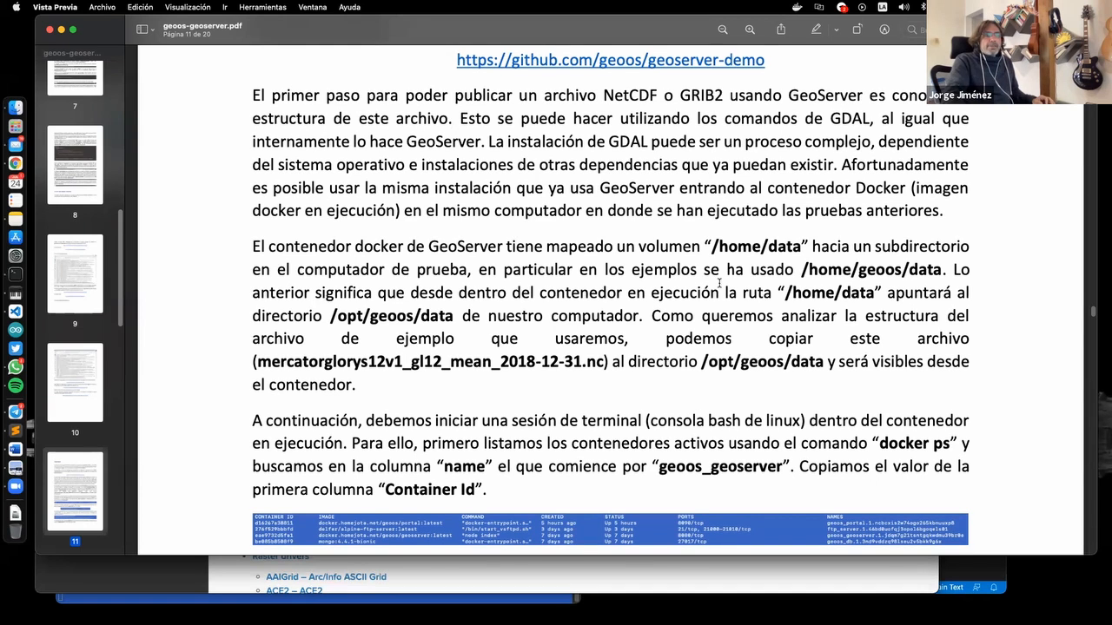
scroll(719, 284, down, 2)
double_click(339, 340)
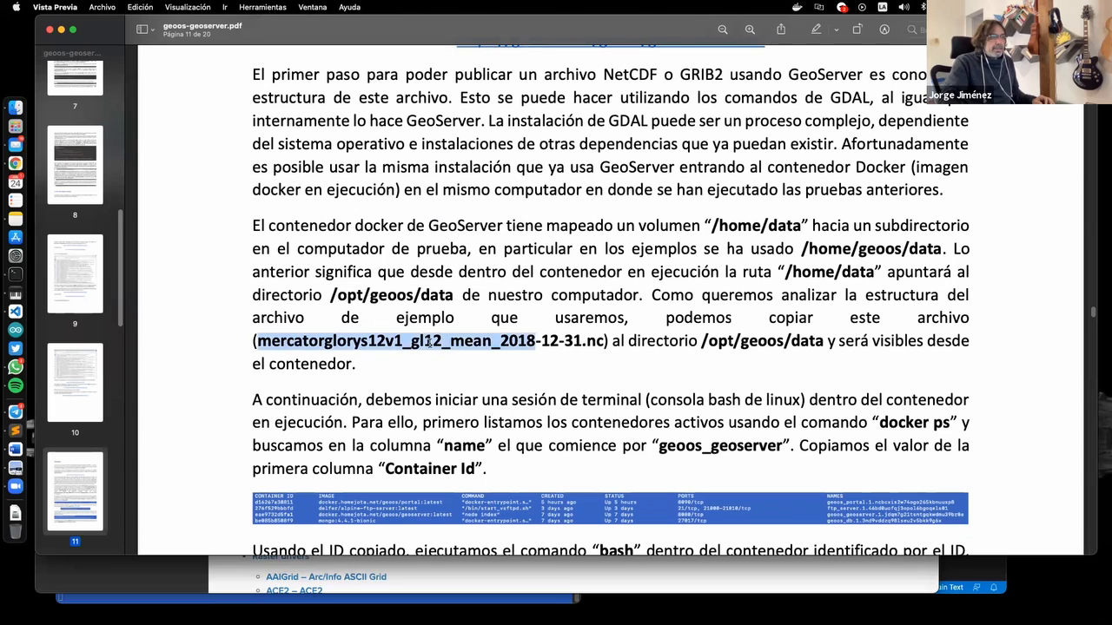
click(559, 341)
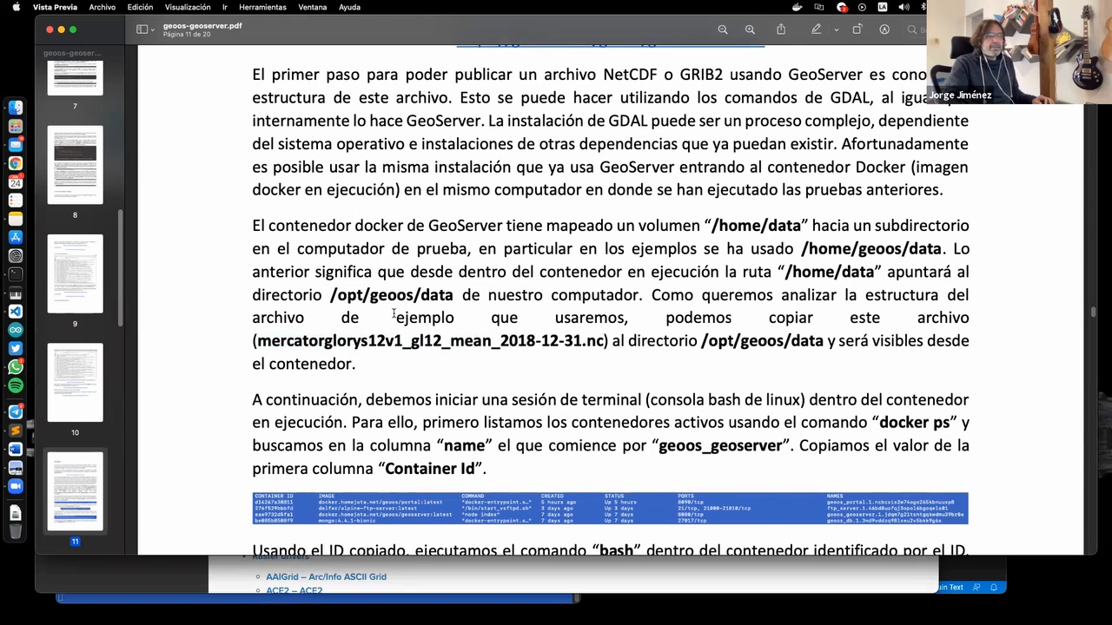
scroll(394, 315, down, 2)
scroll(394, 316, down, 2)
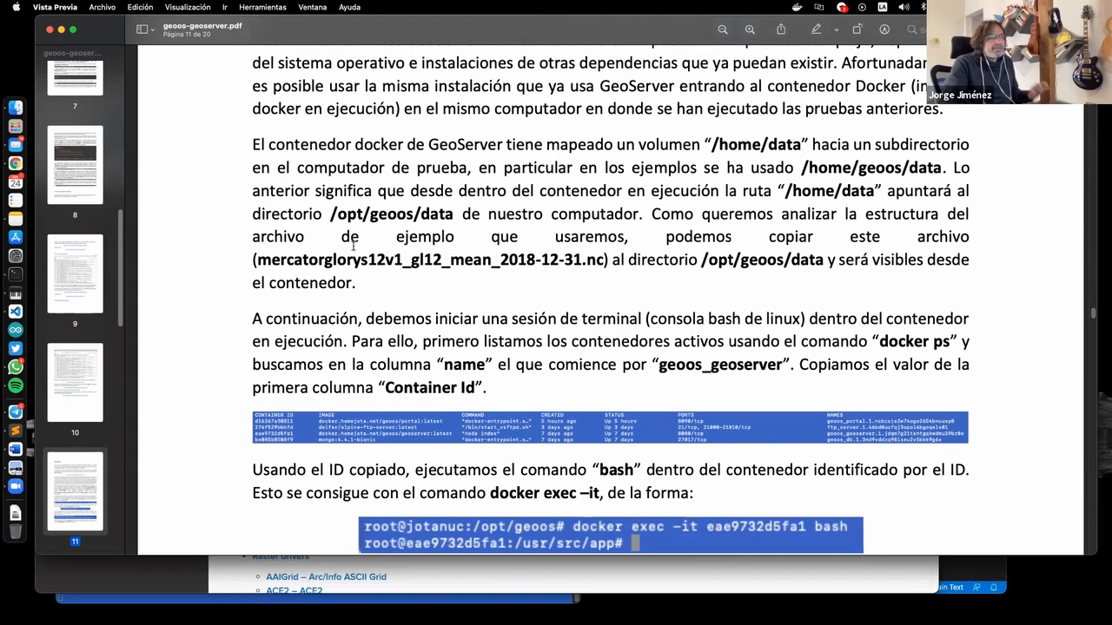
drag(257, 260, 603, 260)
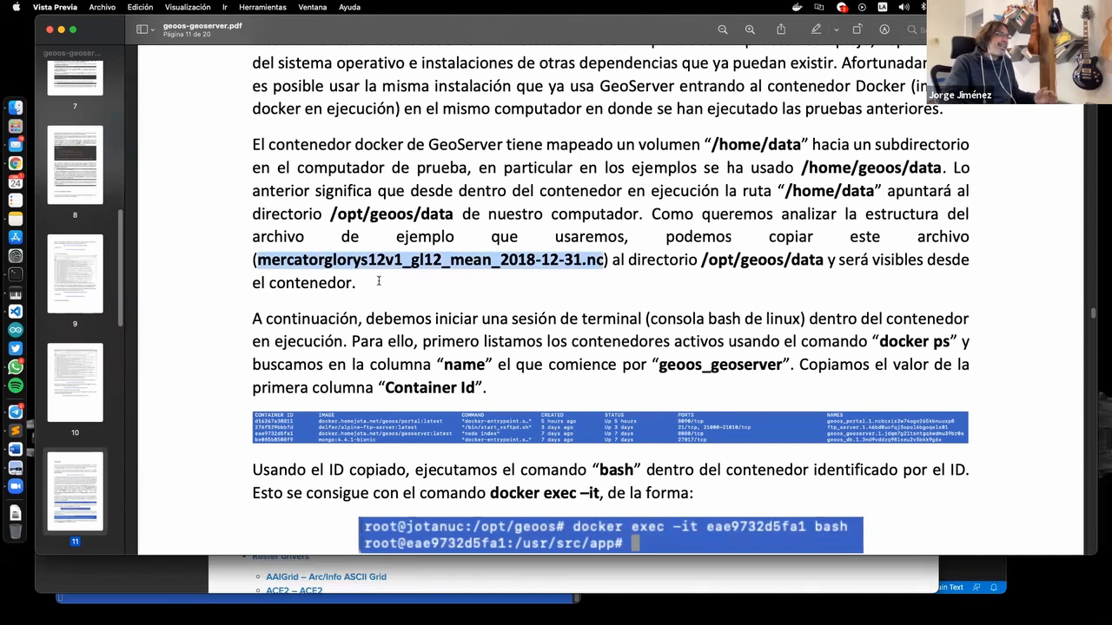
double_click(313, 260)
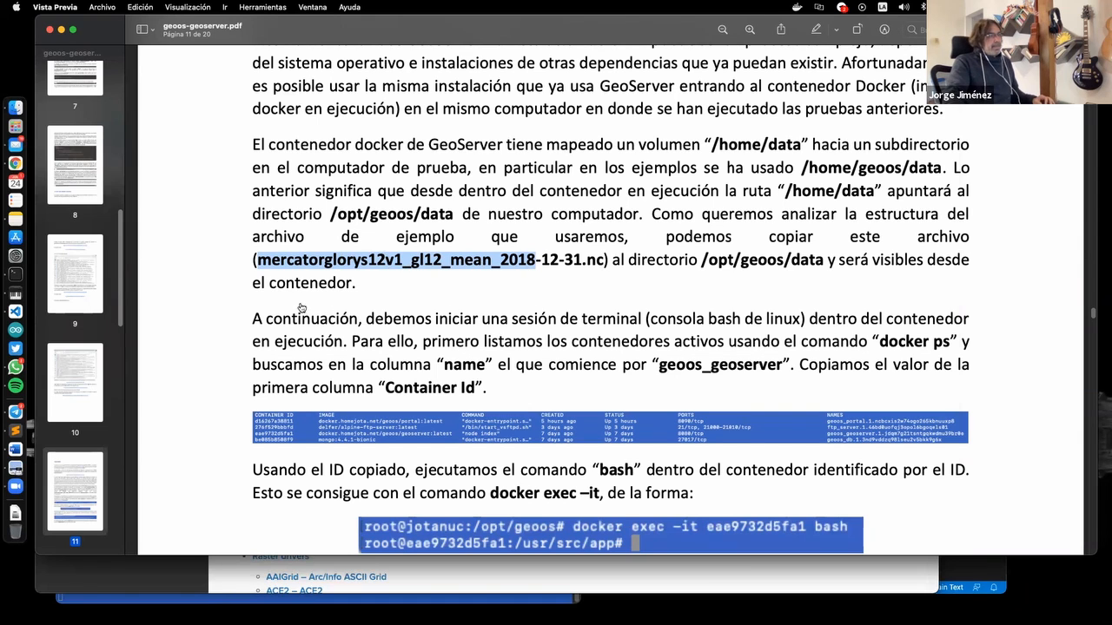
Switch to the Terminal session on the server and exit nano, closing config/bcn-test.hjson
key(super+Tab)
key(super+Tab)
key(super+Tab)
key(super+Tab)
key(super+Tab)
key(shift+super+Tab)
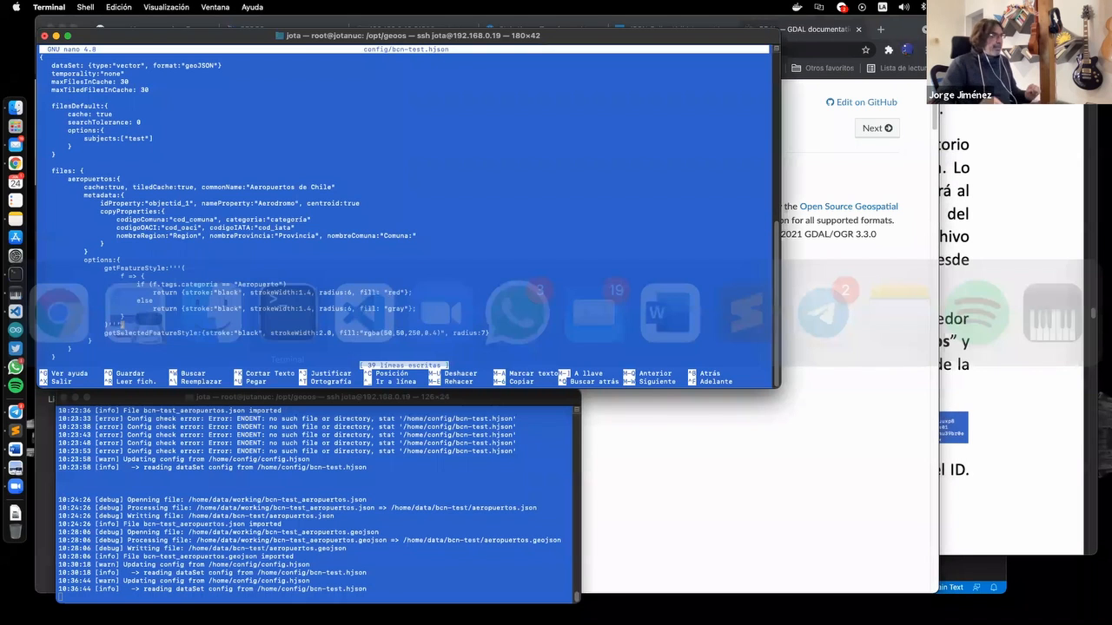
key(ctrl+x)
List the files in /opt/files/geoserver-demo/nc/
text(ls /opt/)
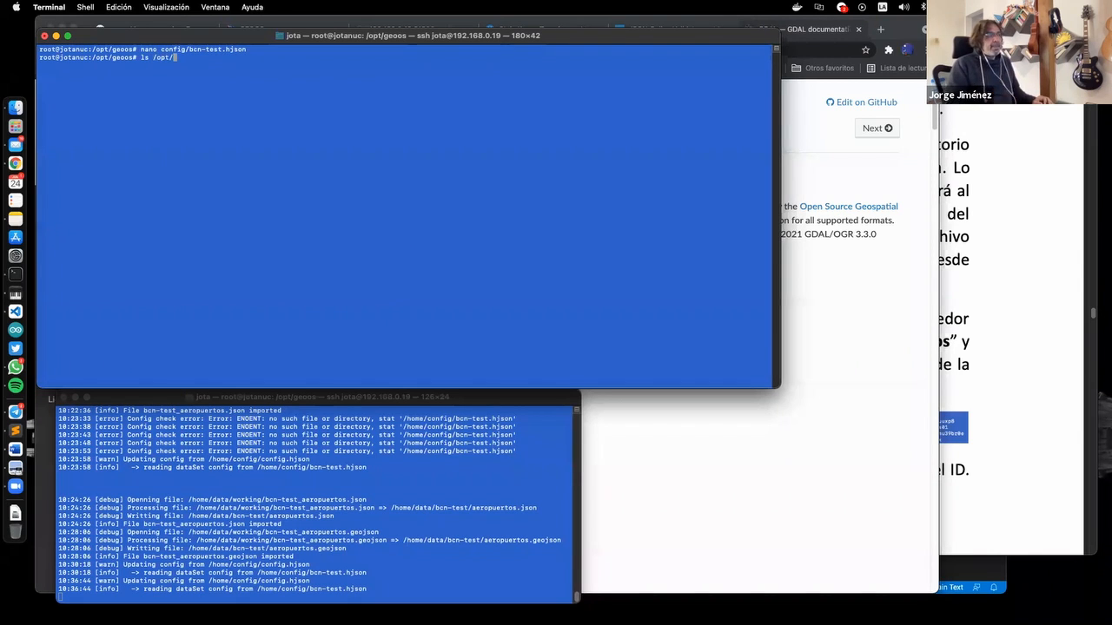
text(files/geoserver-demo/)
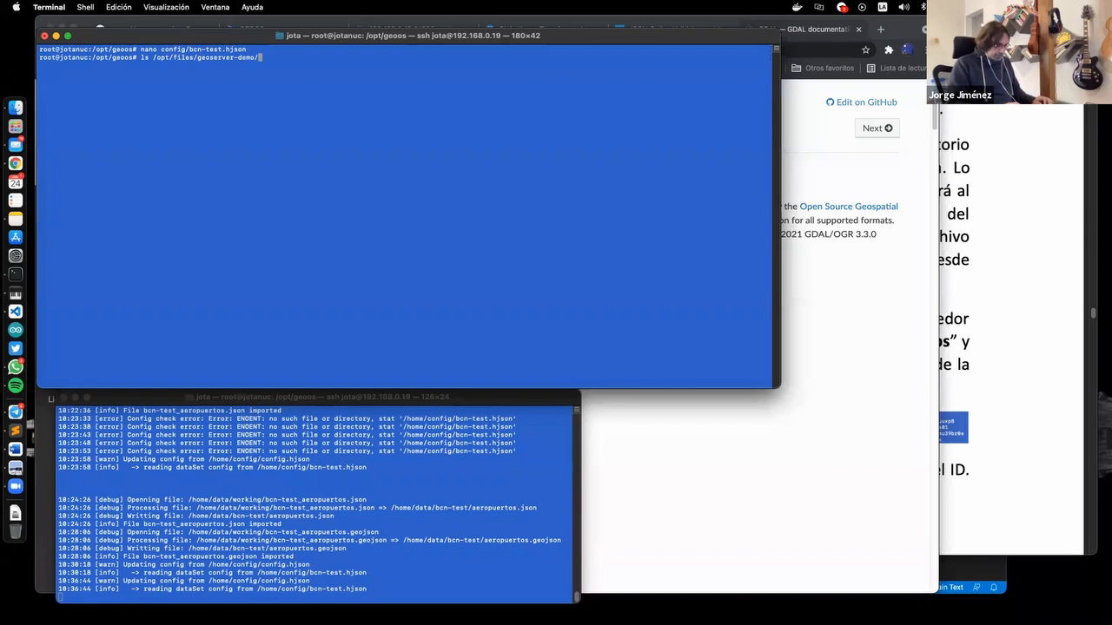
text(nc/)
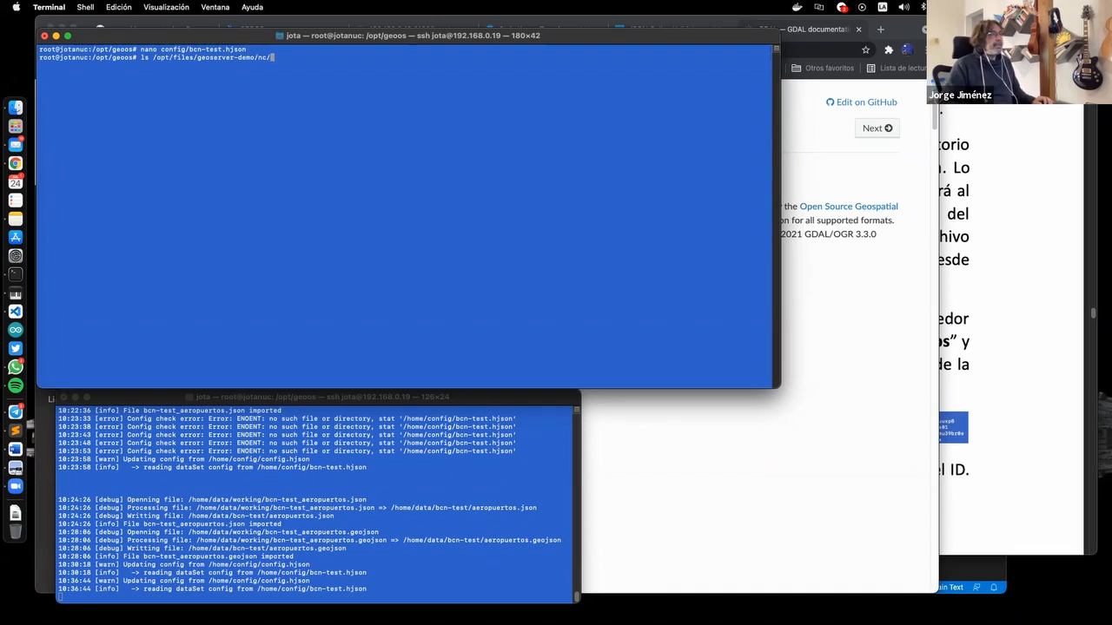
key(Return)
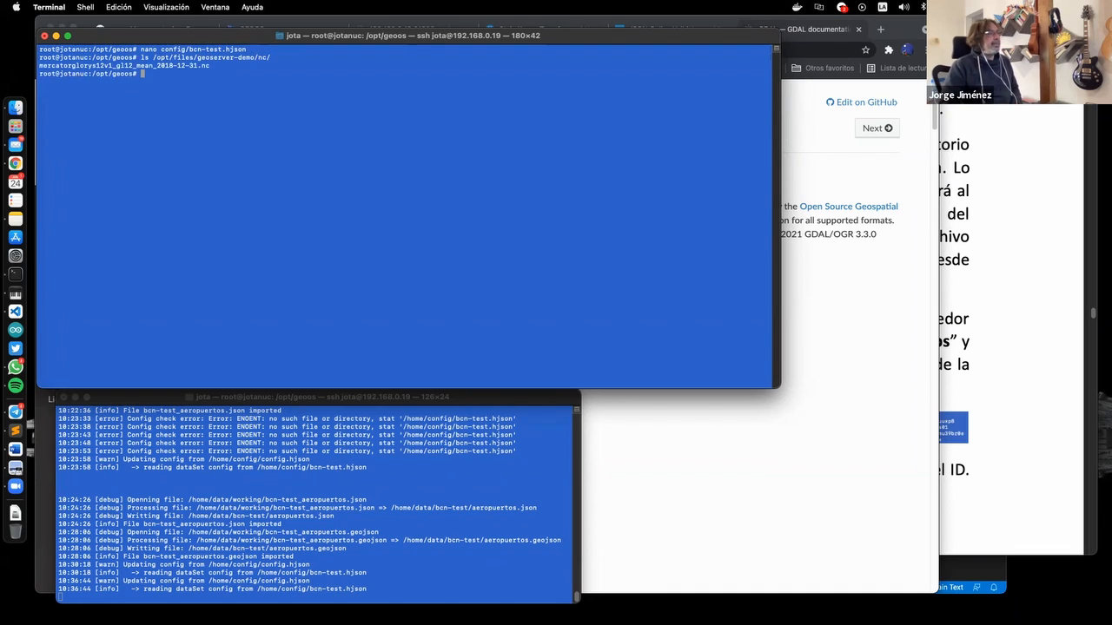
List /opt/files/geoserver-demo/nc/ again with the -lah options and highlight the NetCDF file's name in the listing
key(Up)
key(alt+Left)
key(alt+Left)
key(alt+Left)
key(alt+Left)
key(alt+Left)
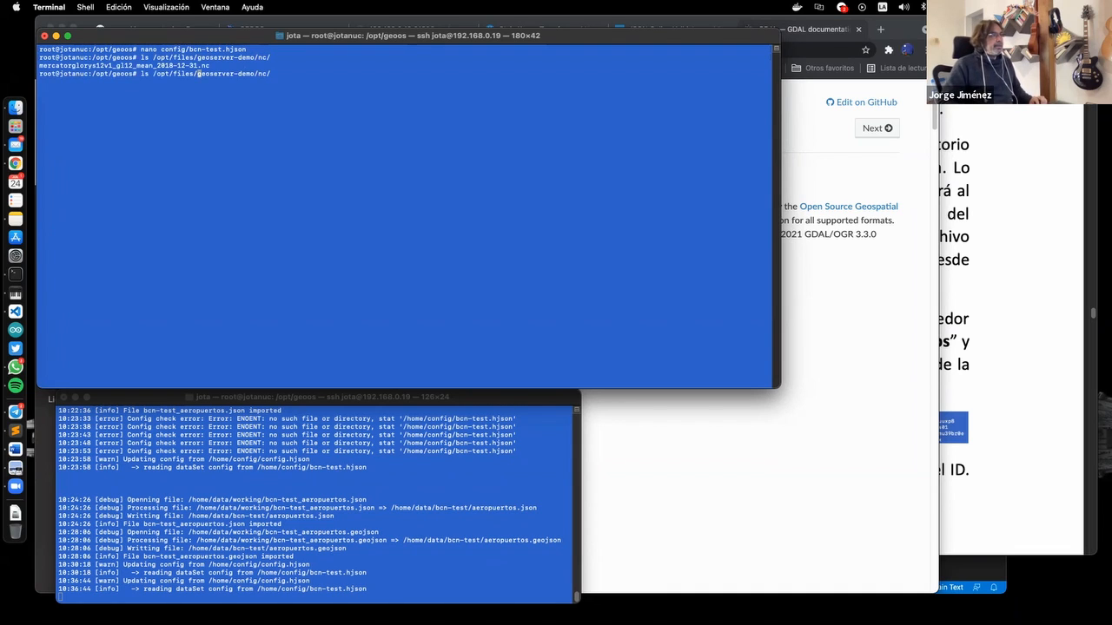
key(Left)
text(-)
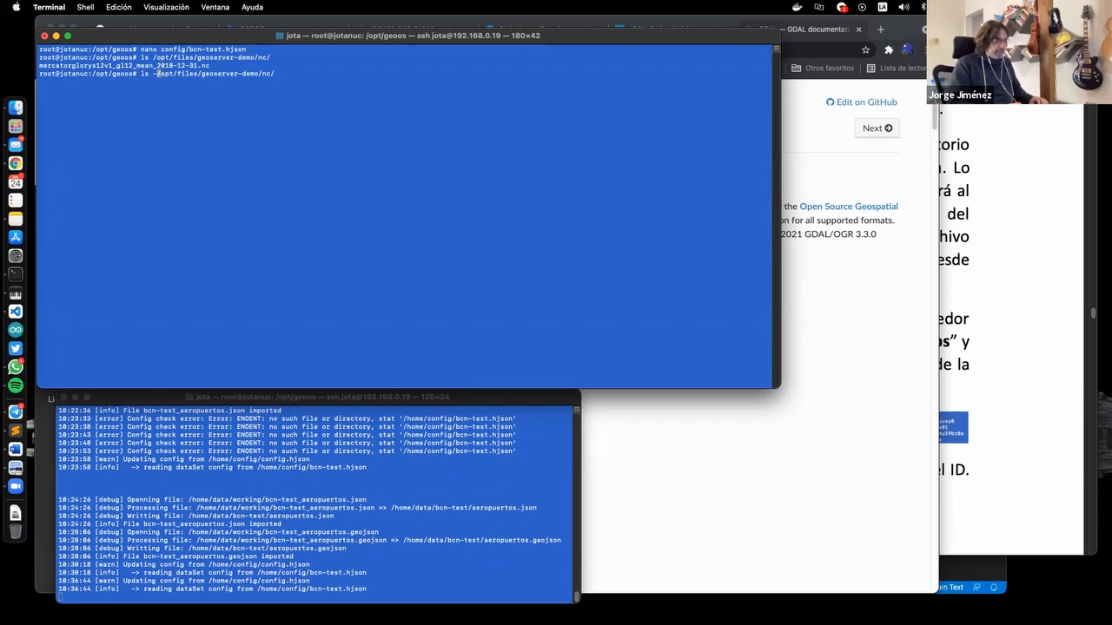
text(la)
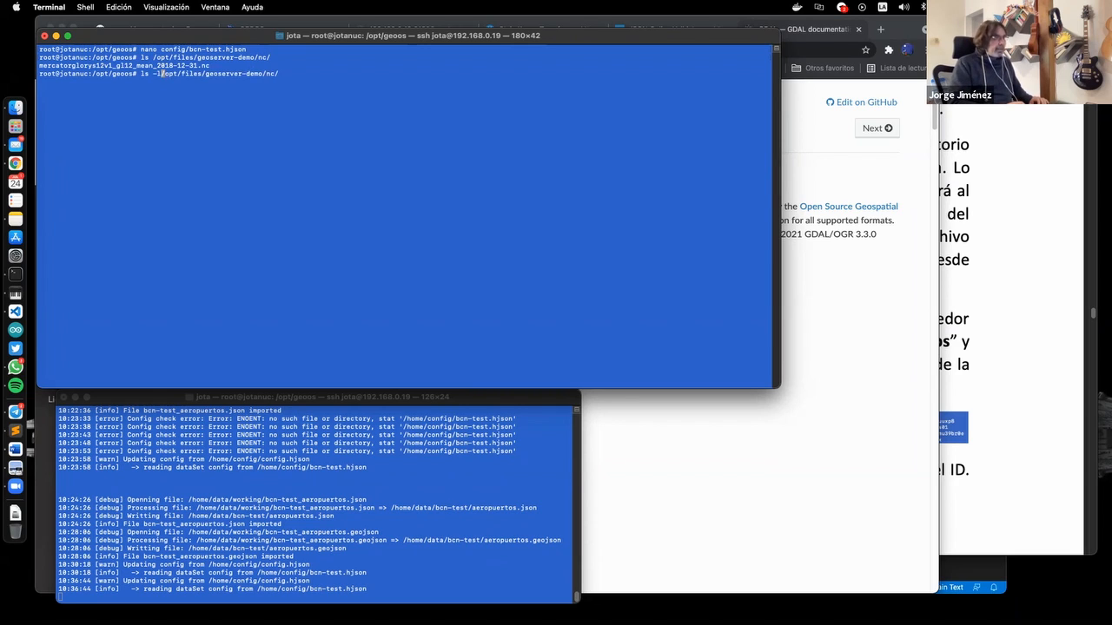
text(h)
key(Return)
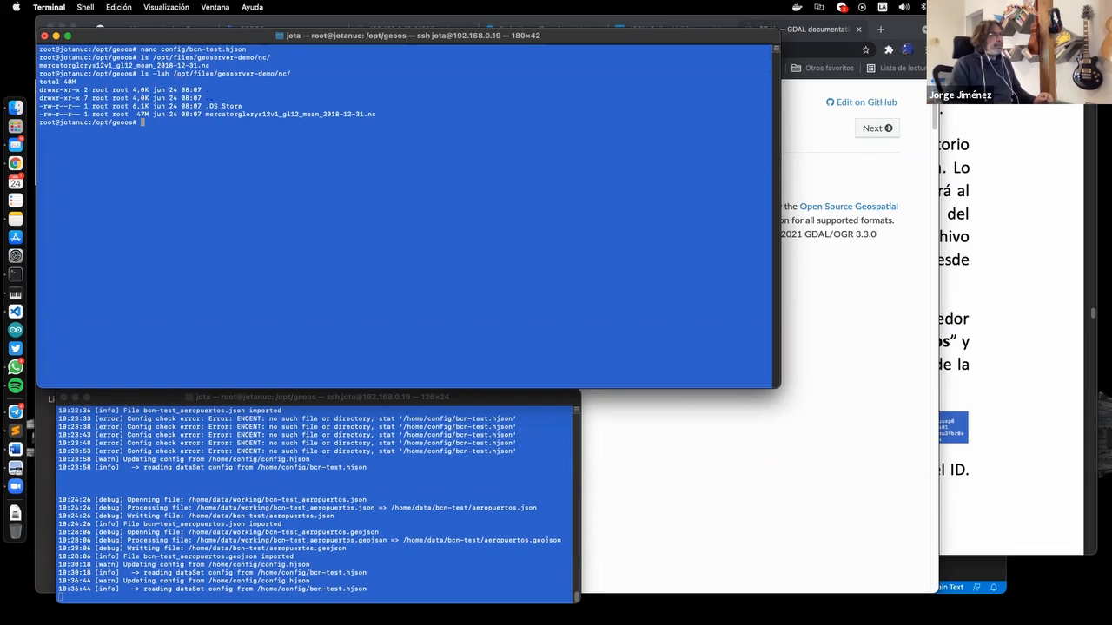
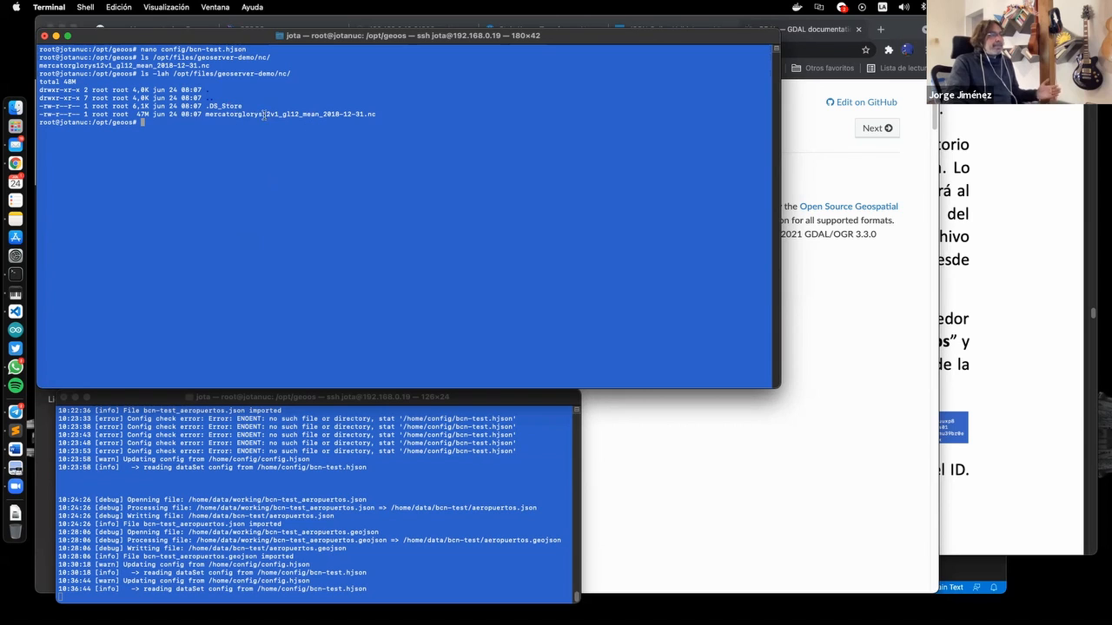
drag(205, 114, 378, 114)
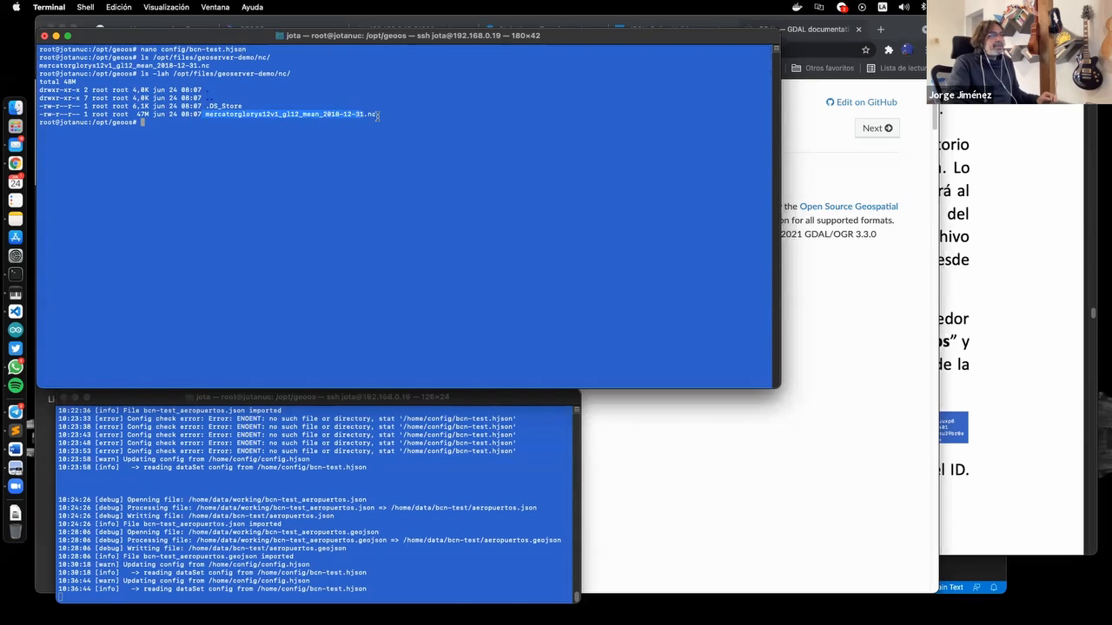
click(405, 130)
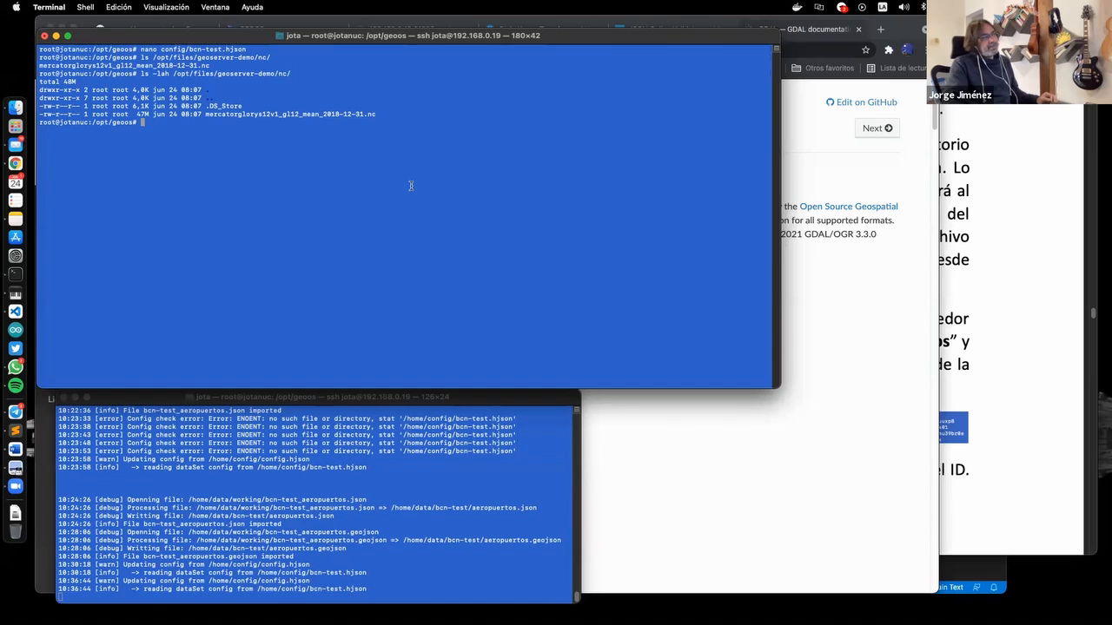
text(gda)
key(BackSpace)
key(BackSpace)
key(BackSpace)
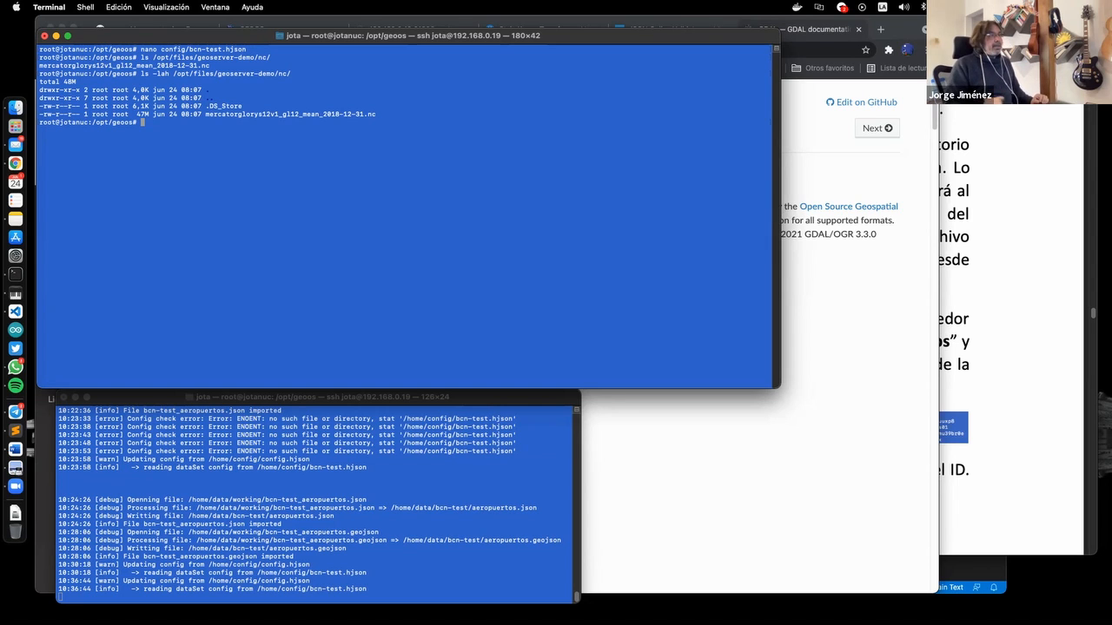
List the contents of /opt/geoos and of its data/ subfolder in detail with ls -la
text(ls -la)
key(Return)
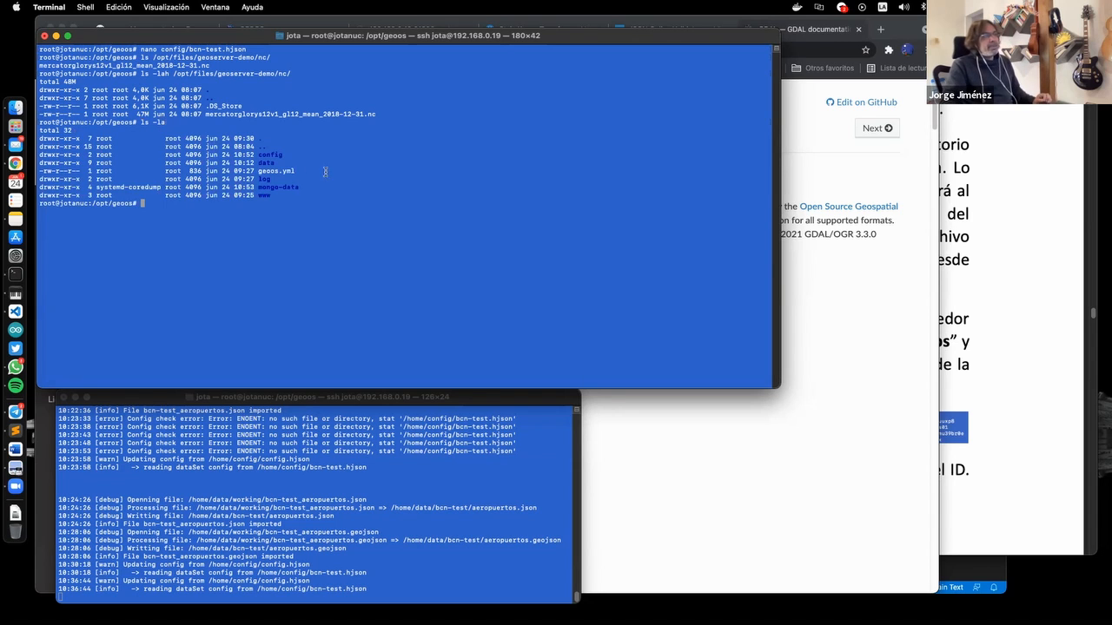
key(Up)
text(data/)
key(Return)
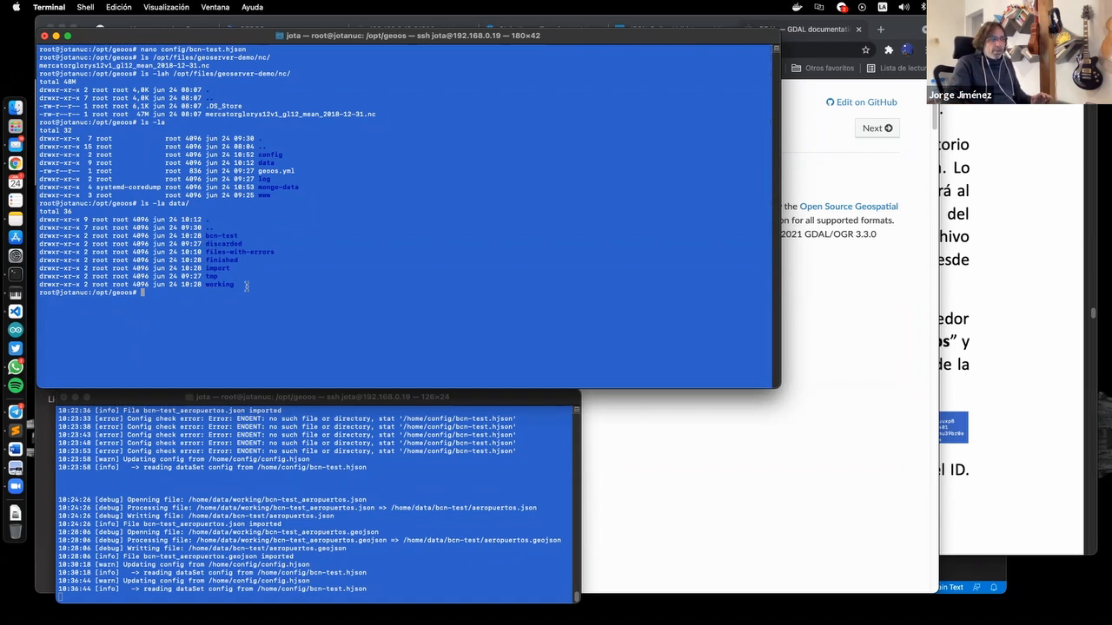
Create a new directory named t inside the data folder
text(mk)
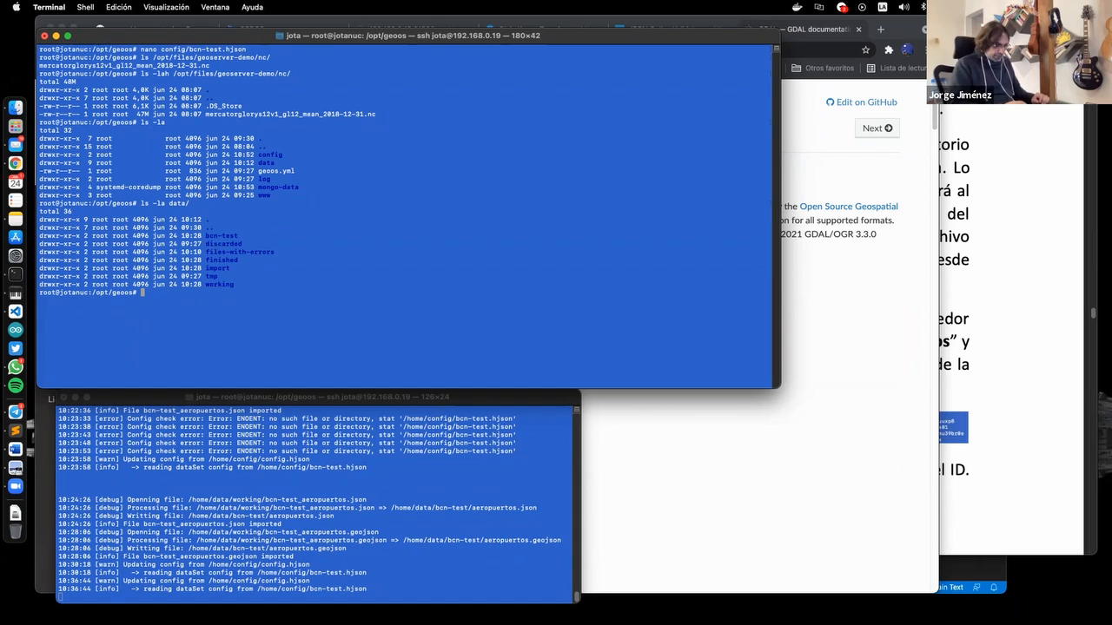
text(dir data/)
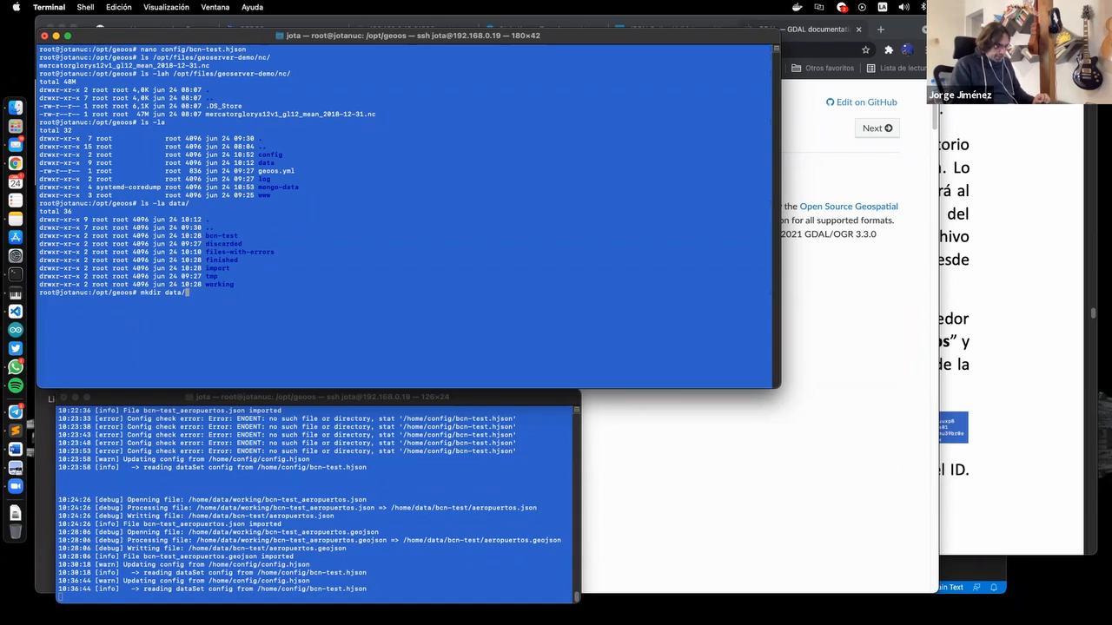
text(t)
key(Return)
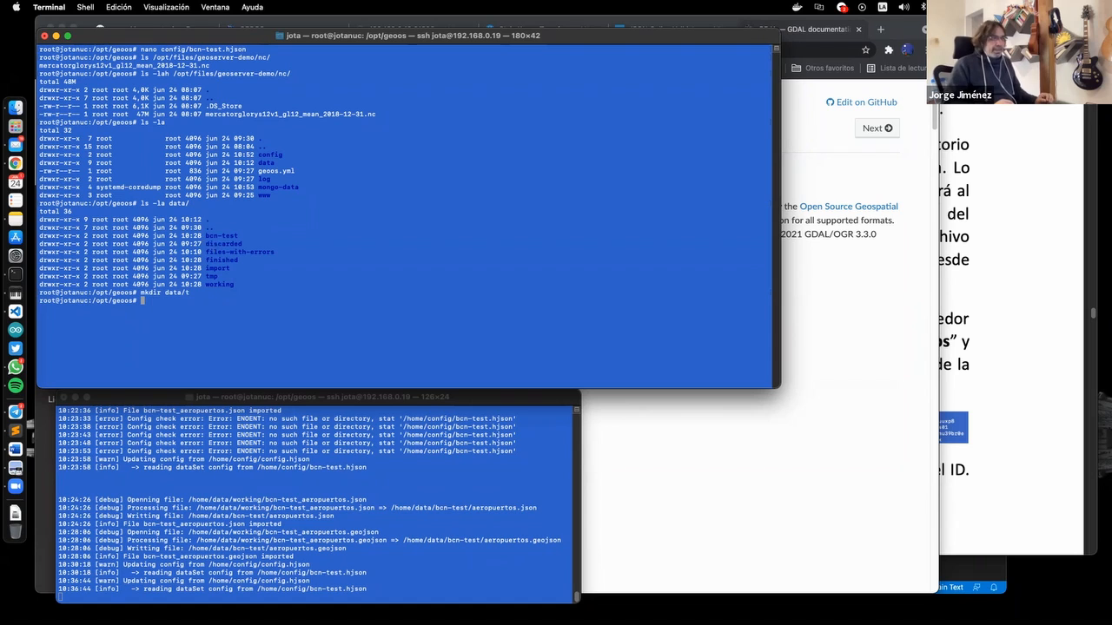
Copy mercatorglorys12v1_gl12_mean_2018-12-31.nc from /opt/files/geoserver-demo/nc/ into ./data/t with cp
text(cp )
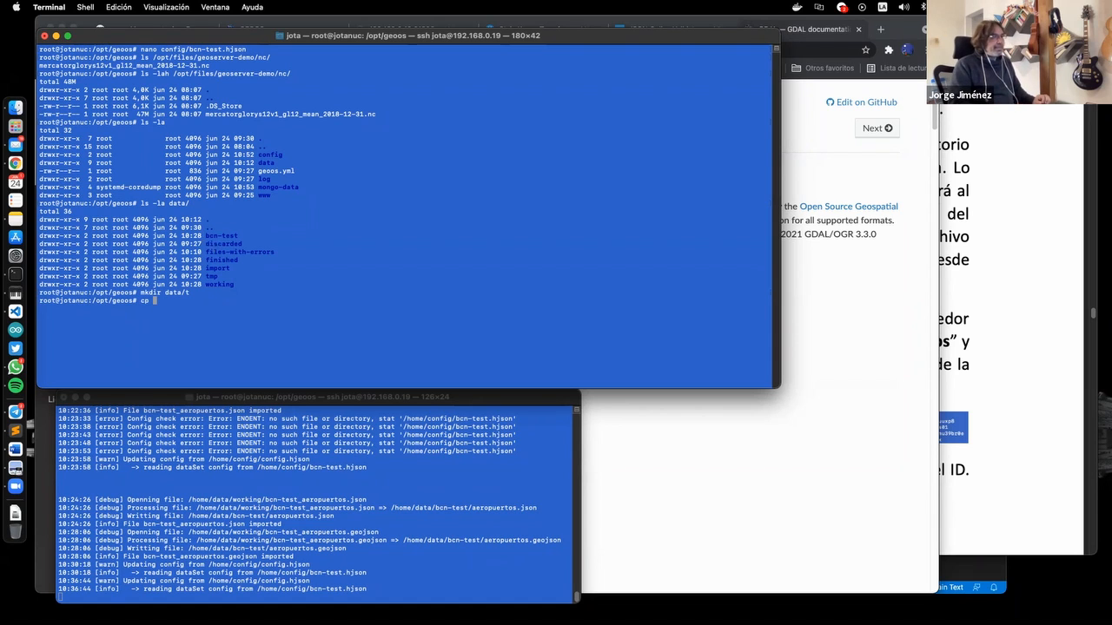
text(/opt/)
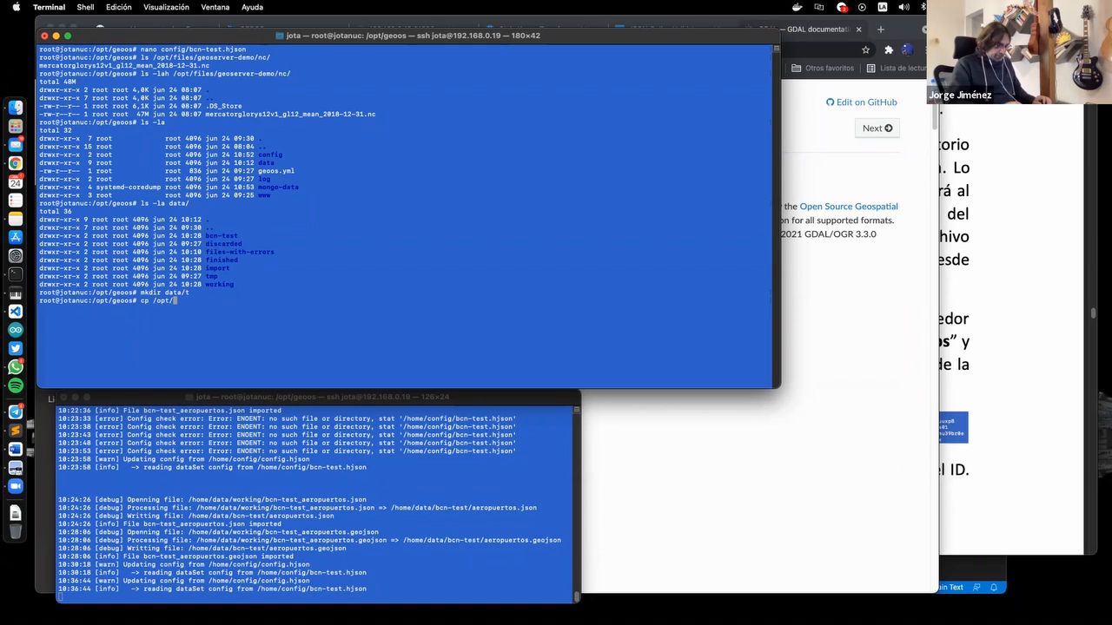
text(files/geoserver-demo/)
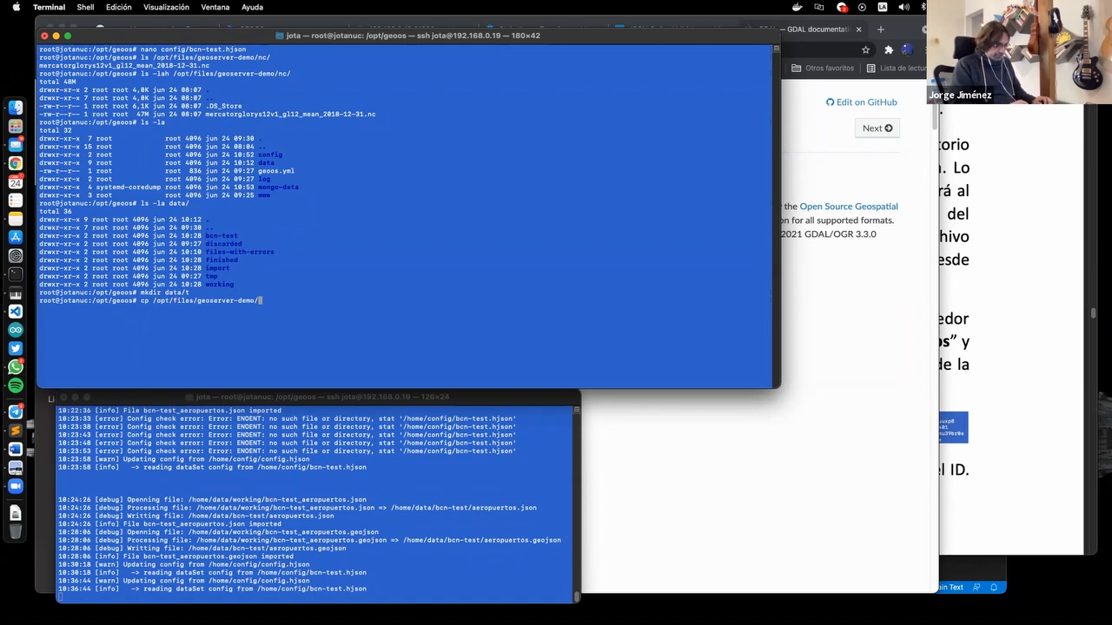
text(nc/)
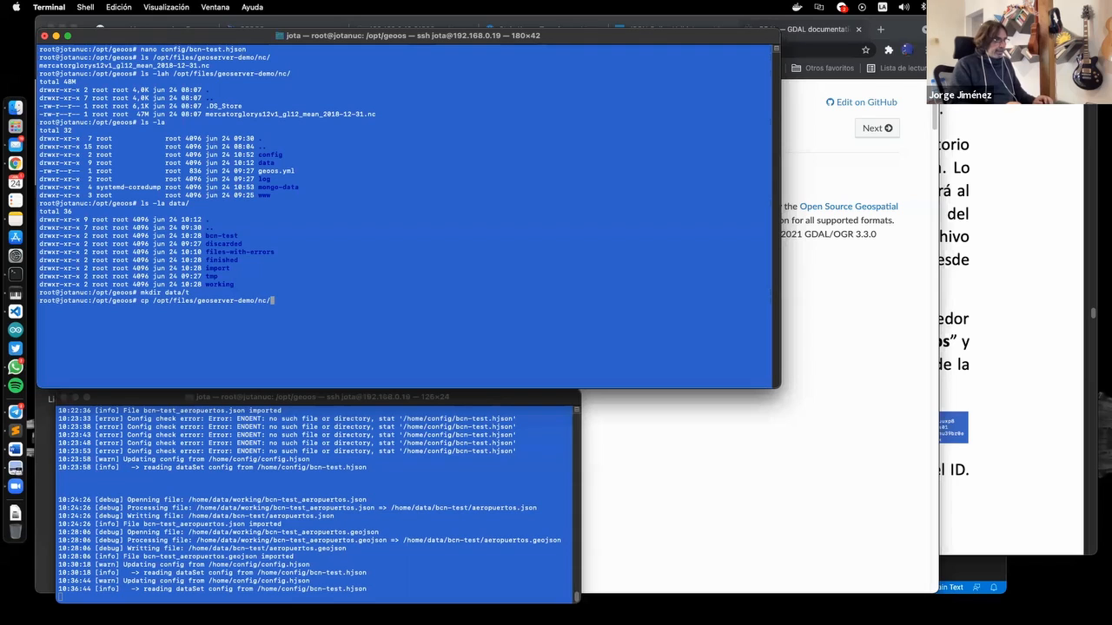
key(Tab)
key(Tab)
text(m)
key(Tab)
text(.)
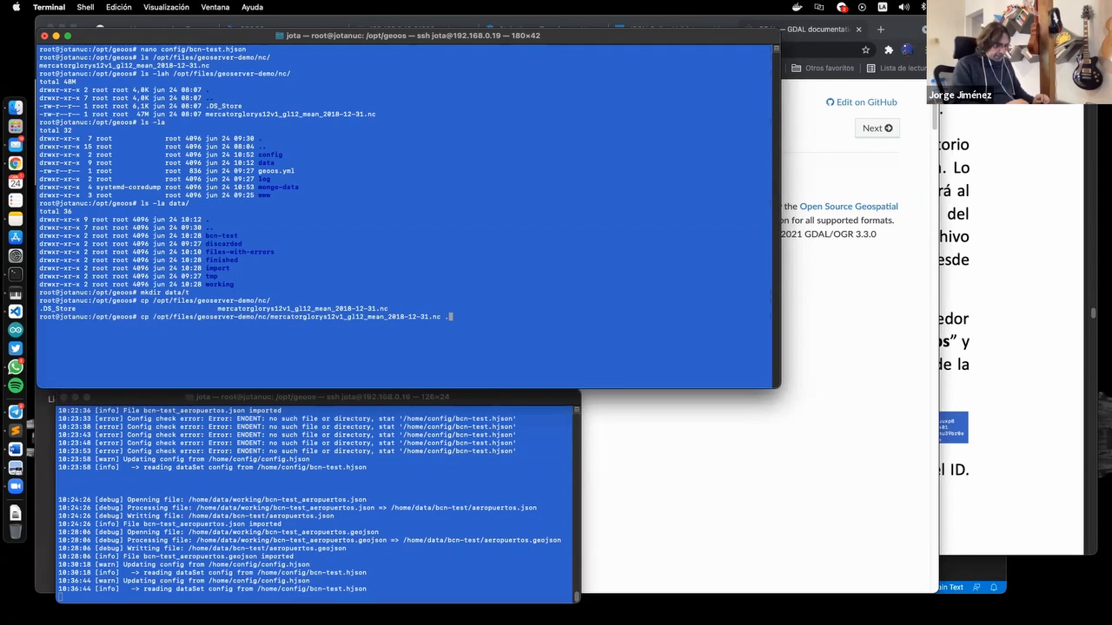
text(/data/t)
key(Return)
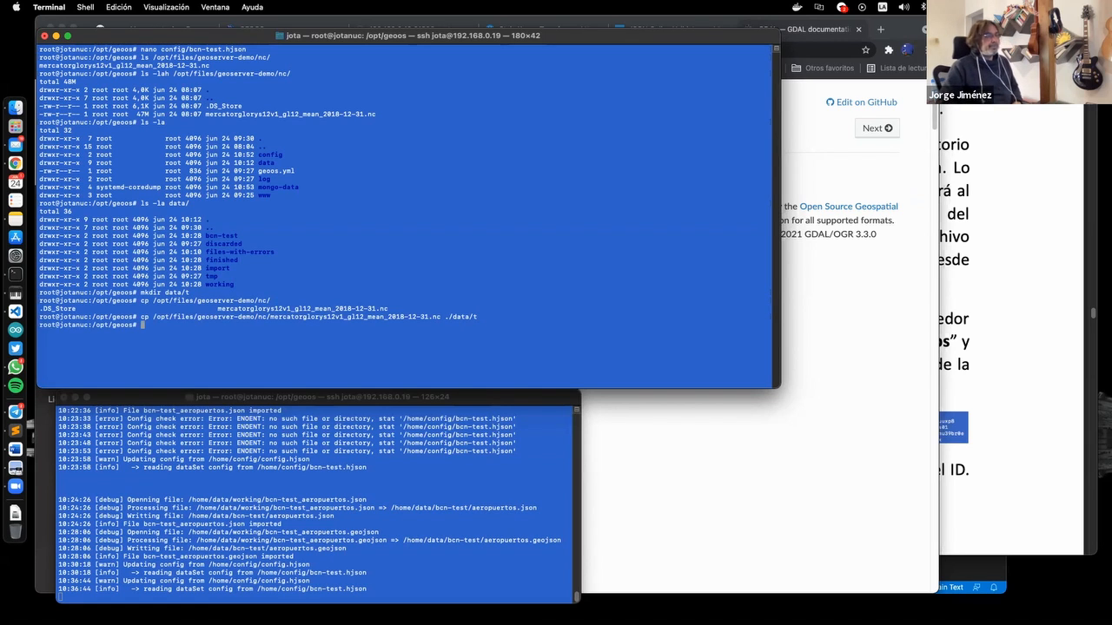
List the contents of data/t in detail with ls -la to check the copied file
key(Up)
key(Up)
key(Up)
key(Up)
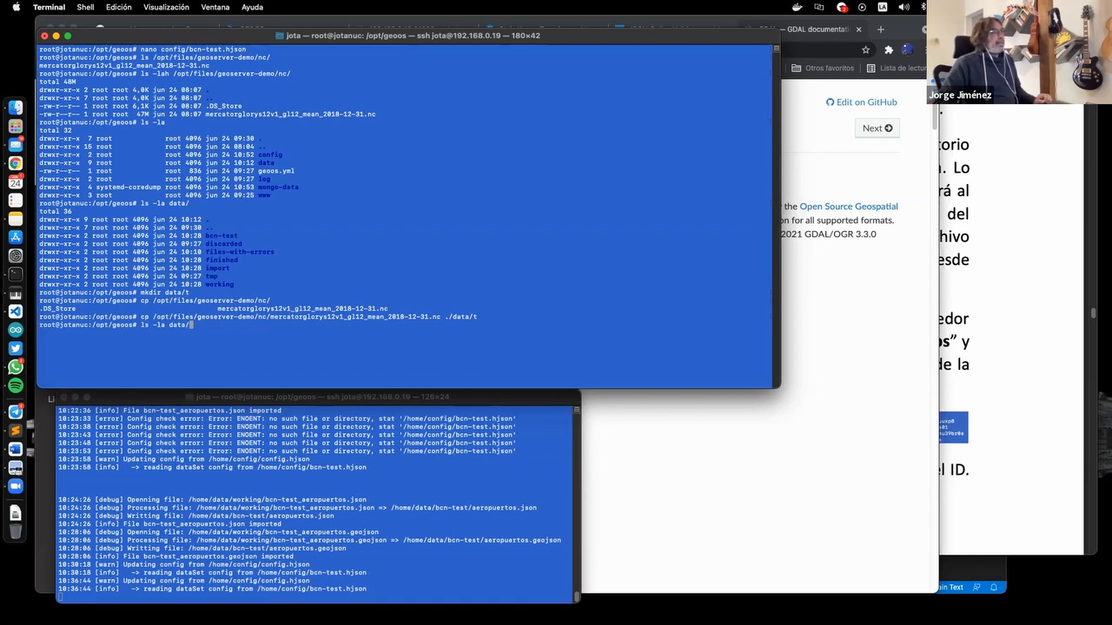
text(t)
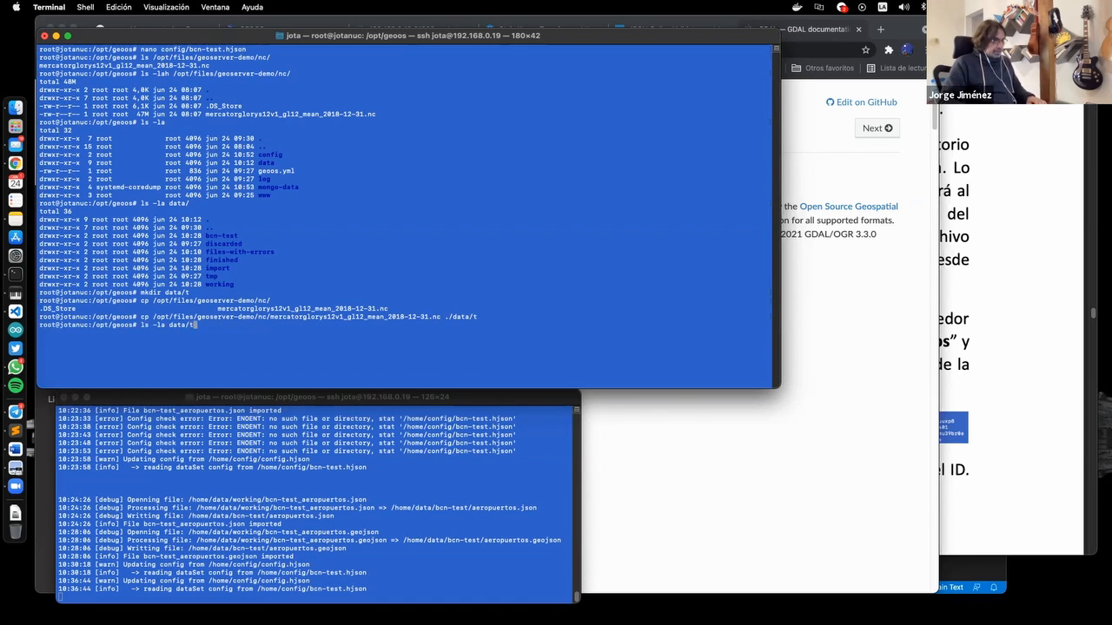
key(Return)
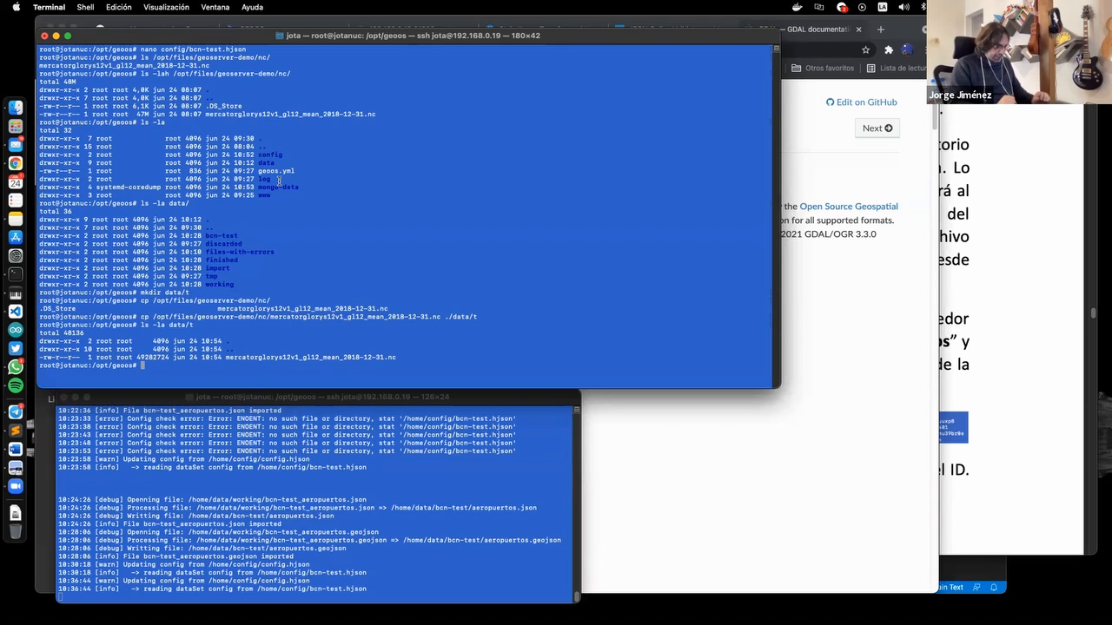
List the running Docker containers with docker ps, widen the terminal window to fit the table, and highlight the geoos_geoserver name
text(docker )
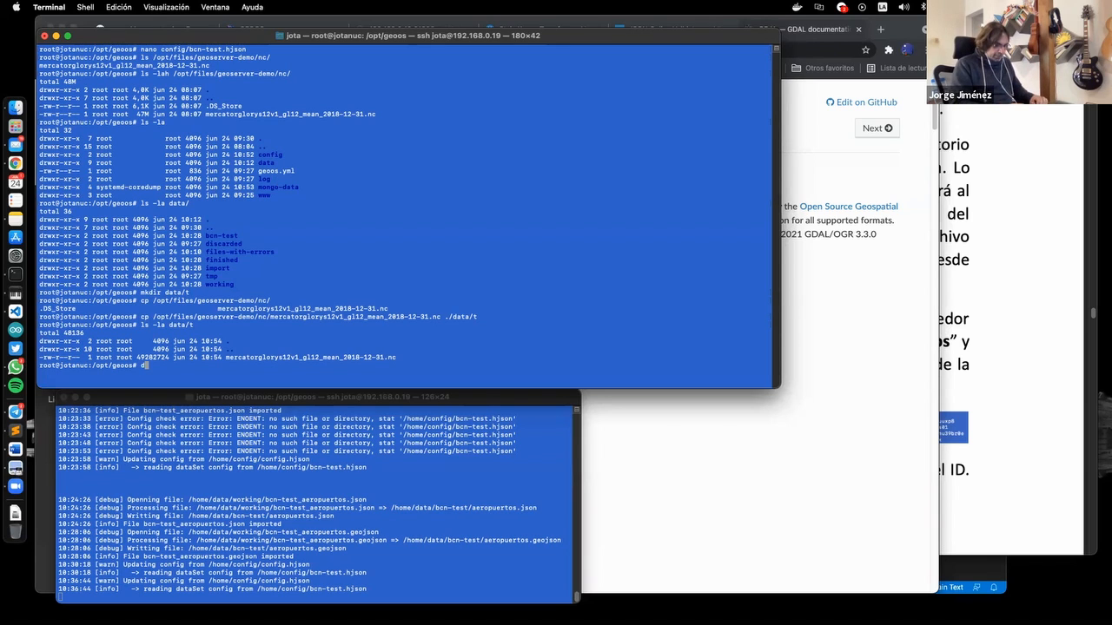
text(ps)
key(Return)
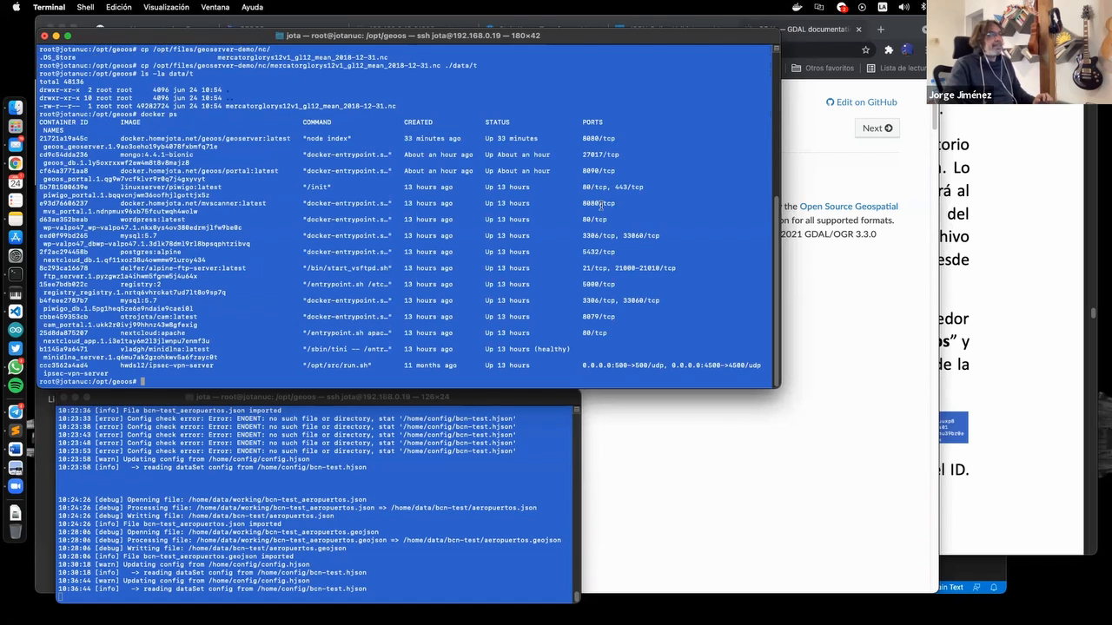
drag(780, 166, 988, 171)
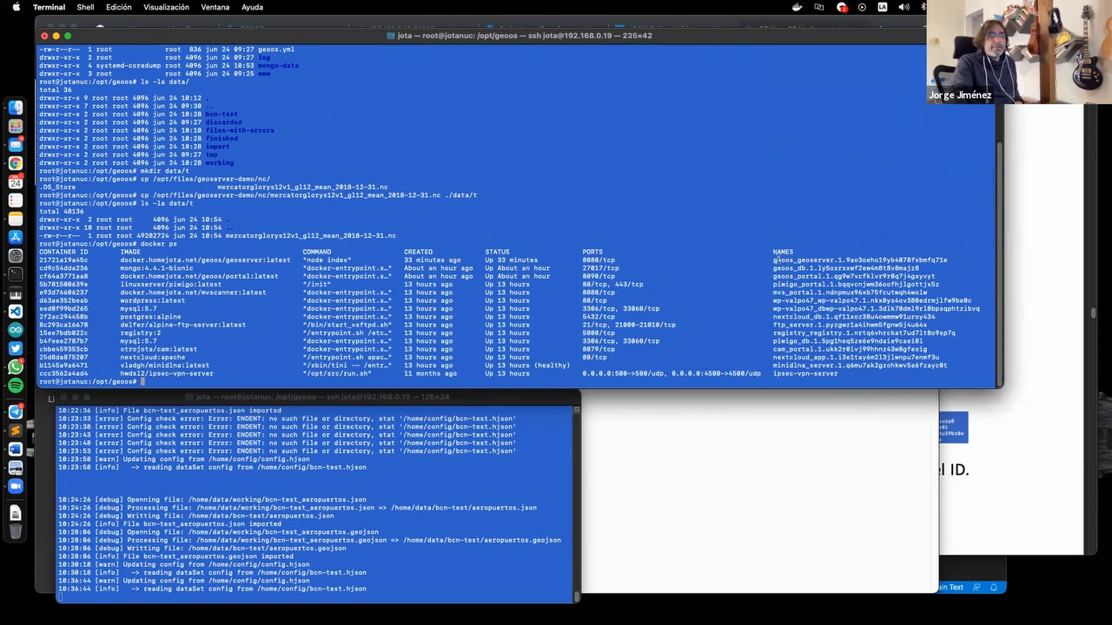
drag(774, 260, 835, 262)
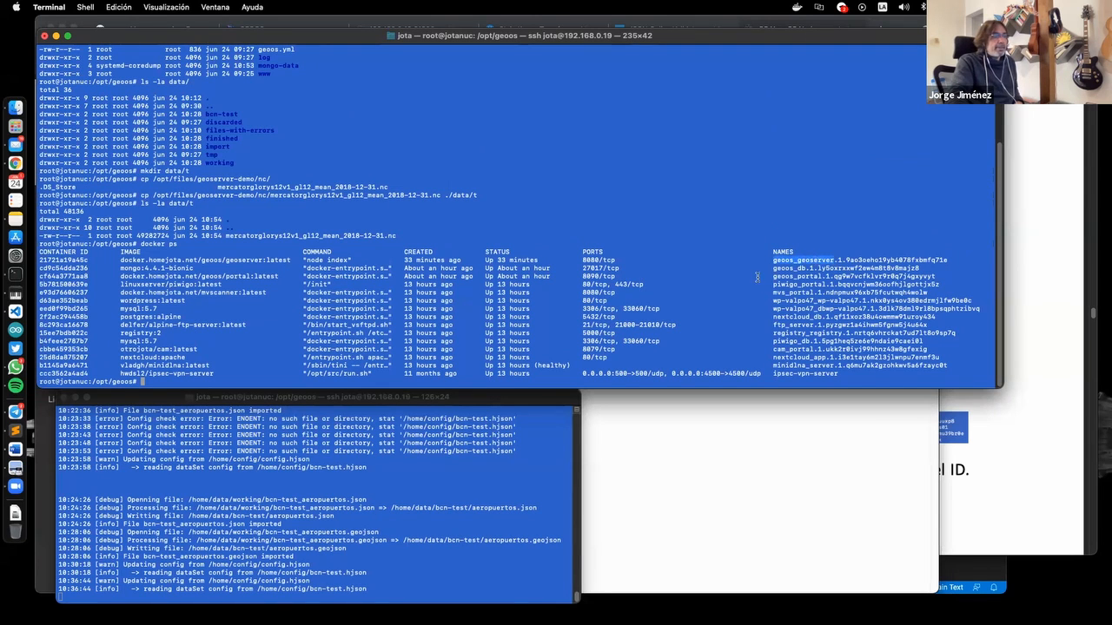
Copy the geoos_geoserver container's ID and open a bash shell inside that container with docker exec -it
double_click(66, 259)
key(super+c)
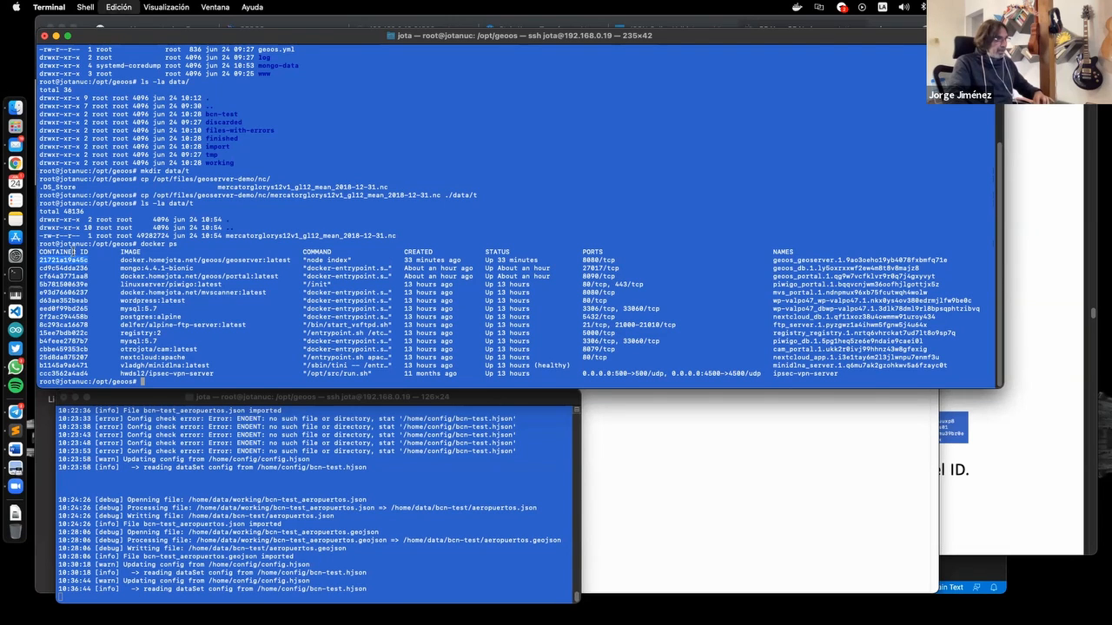
text(docker)
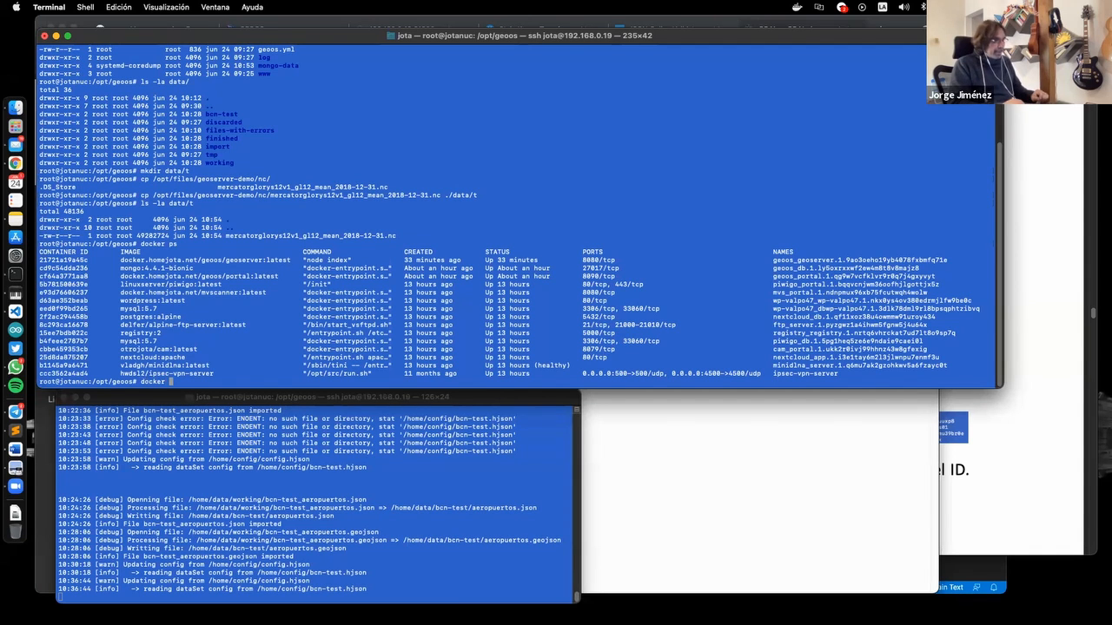
text( exec)
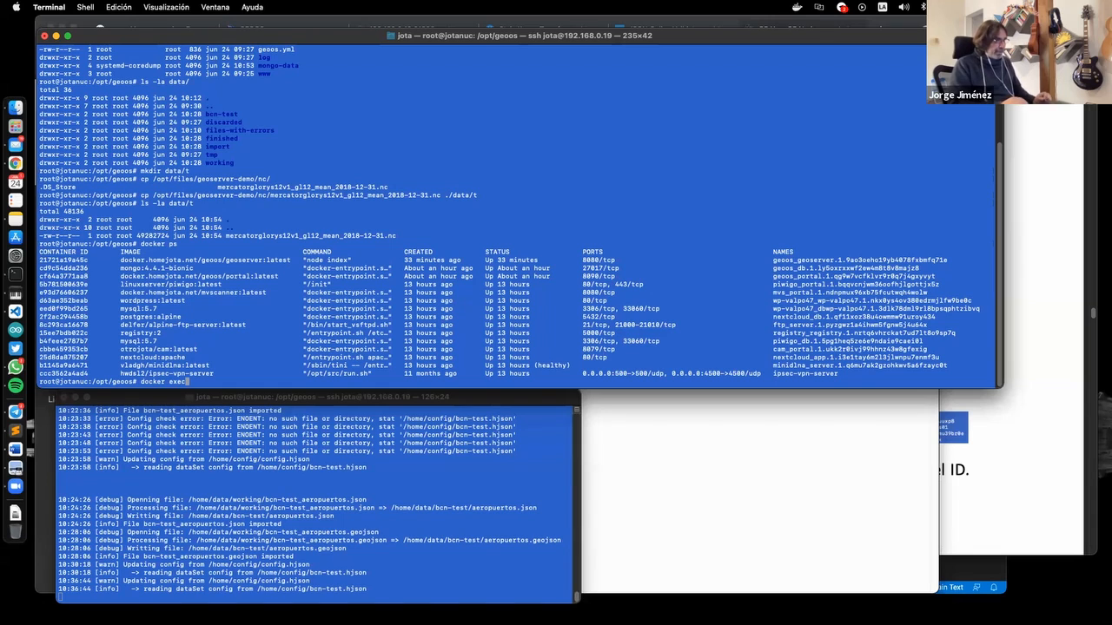
text( -)
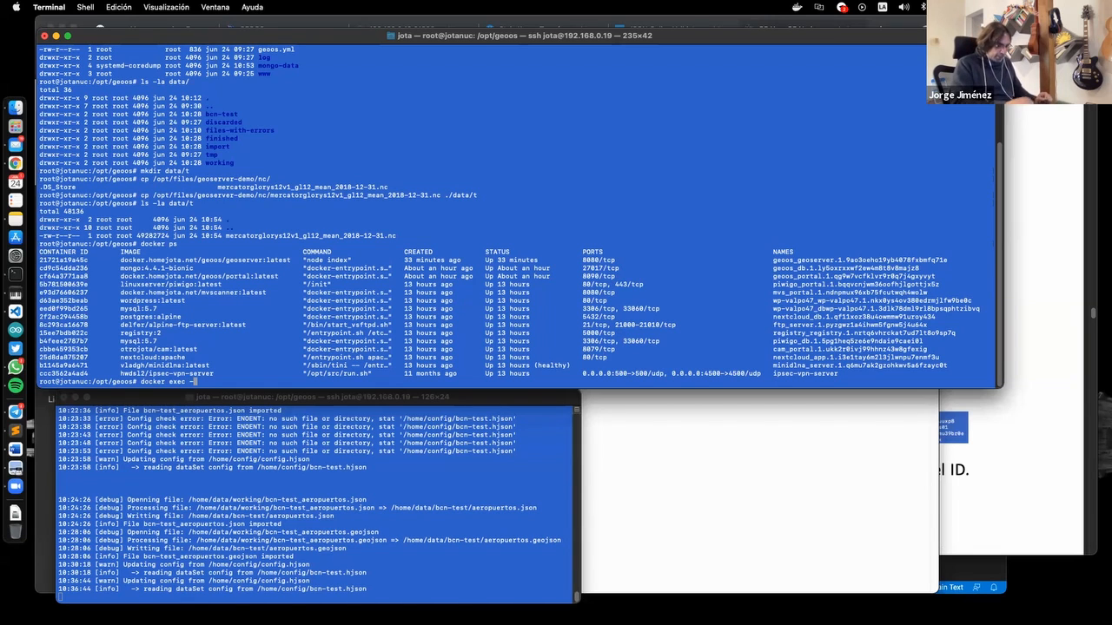
text(it)
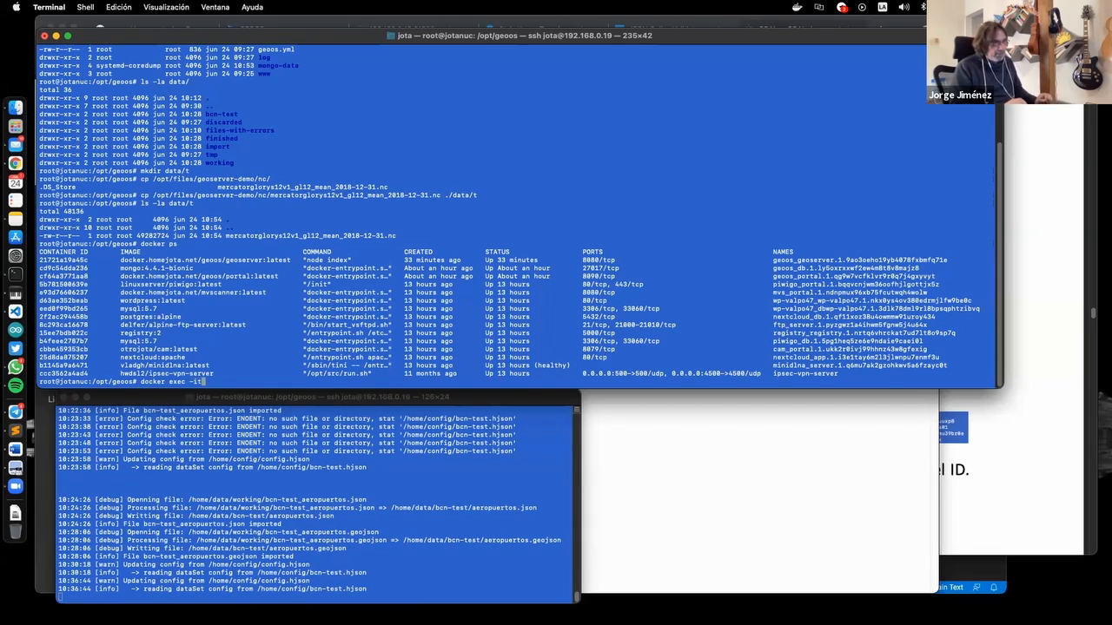
key(super+v)
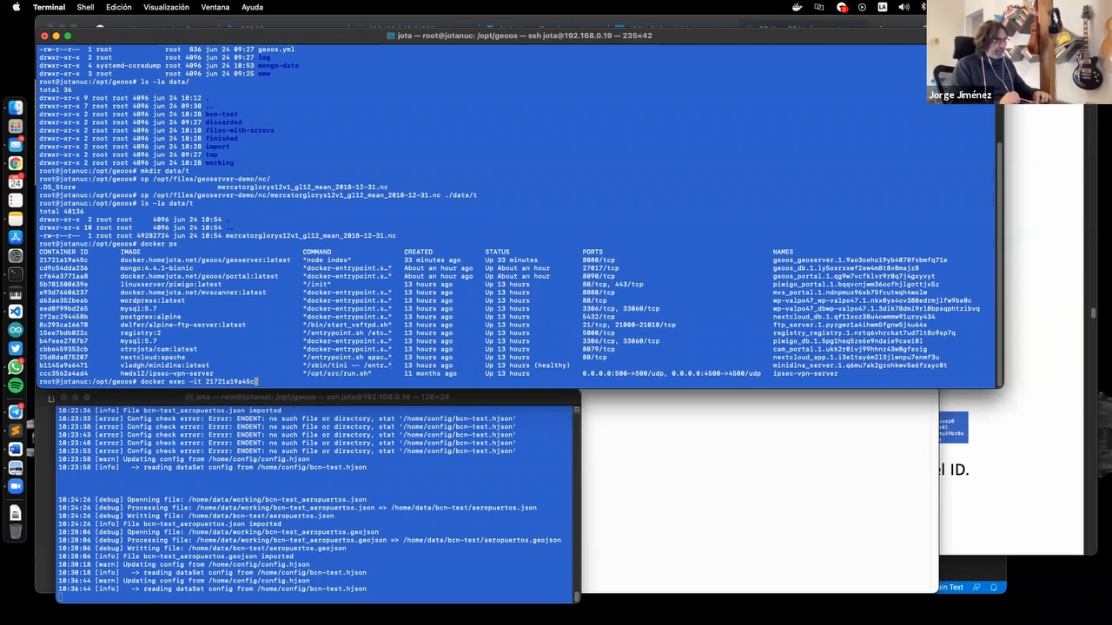
text(bash)
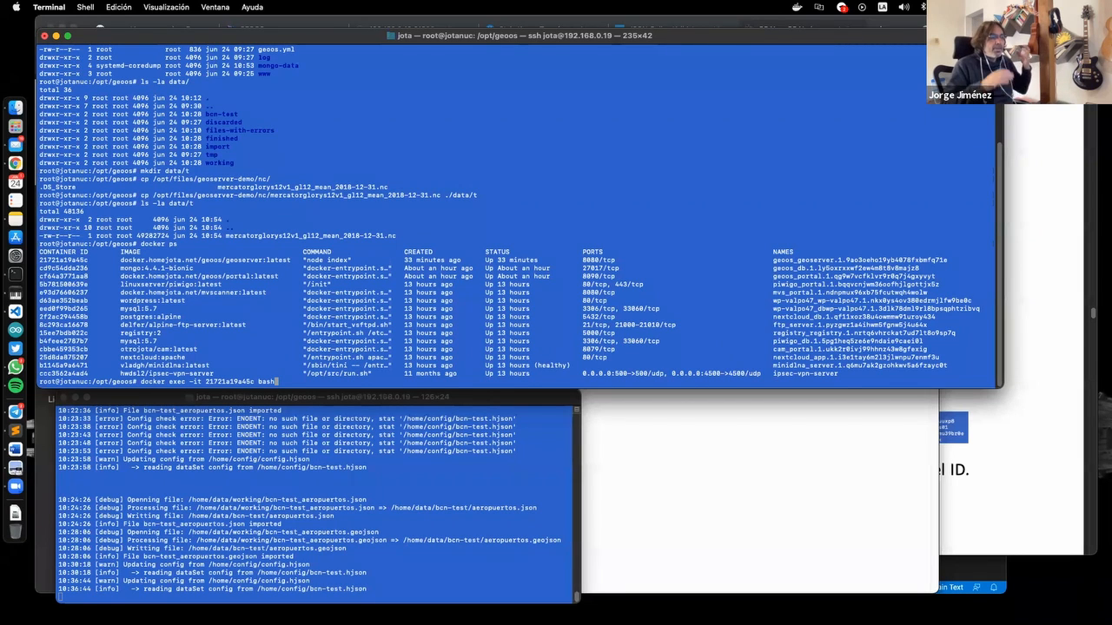
key(Return)
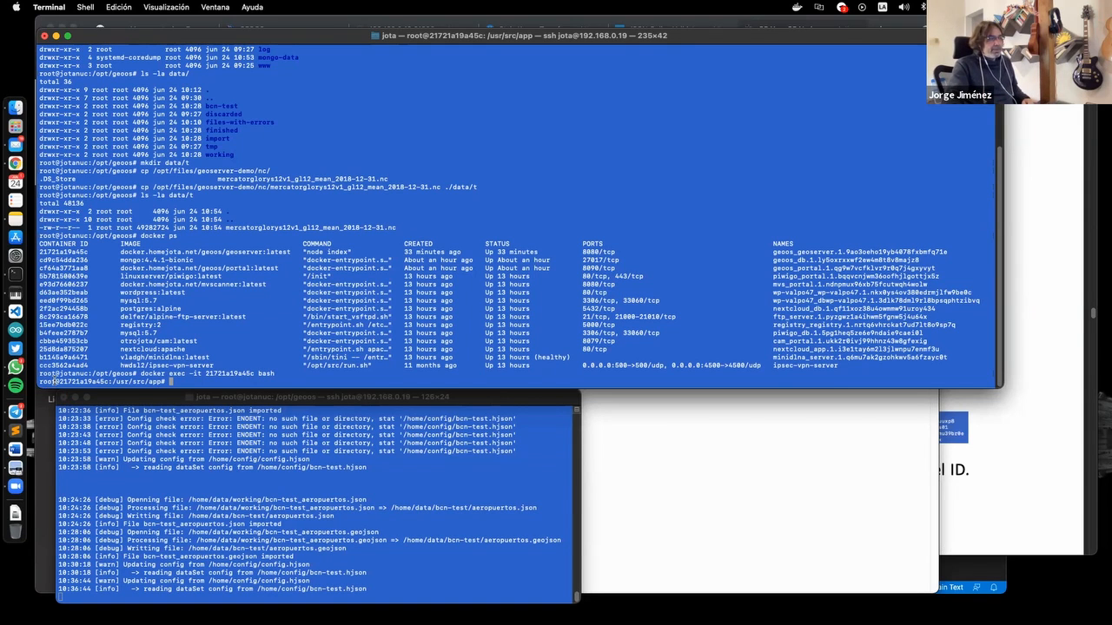
drag(54, 381, 110, 382)
click(109, 382)
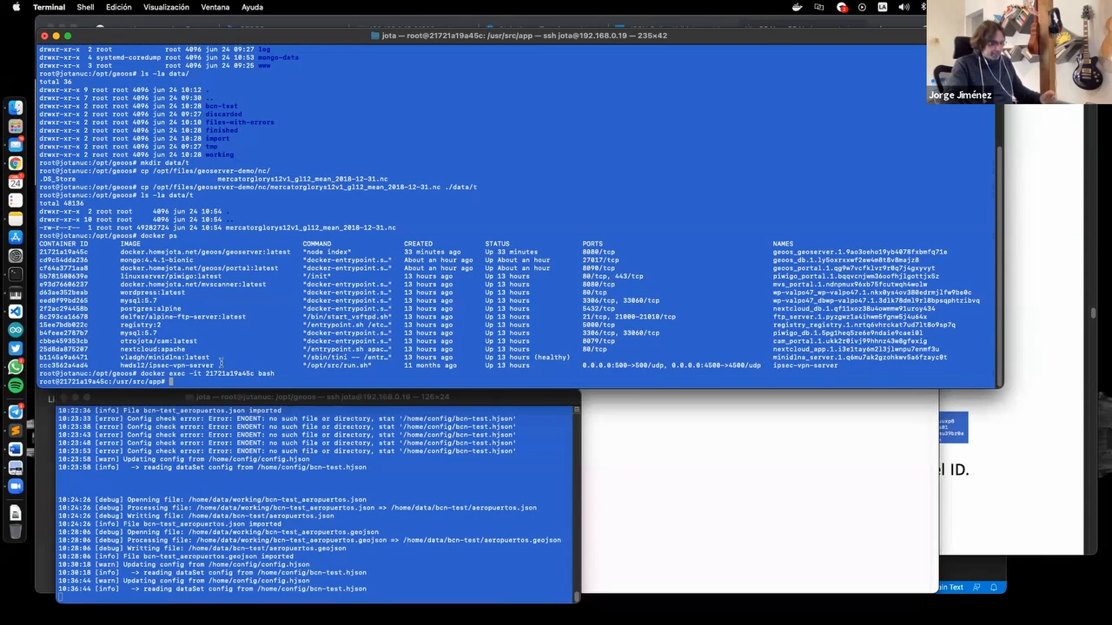
Print the container shell's current working directory with pwd
text(ls -)
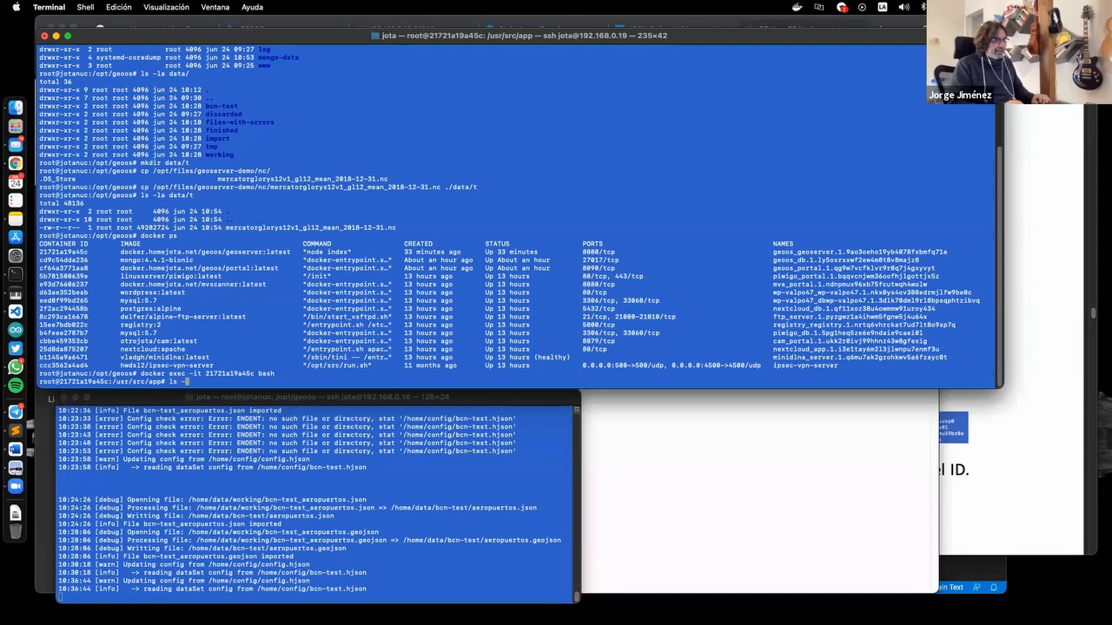
key(BackSpace)
key(BackSpace)
key(BackSpace)
key(BackSpace)
text(pwd)
key(Return)
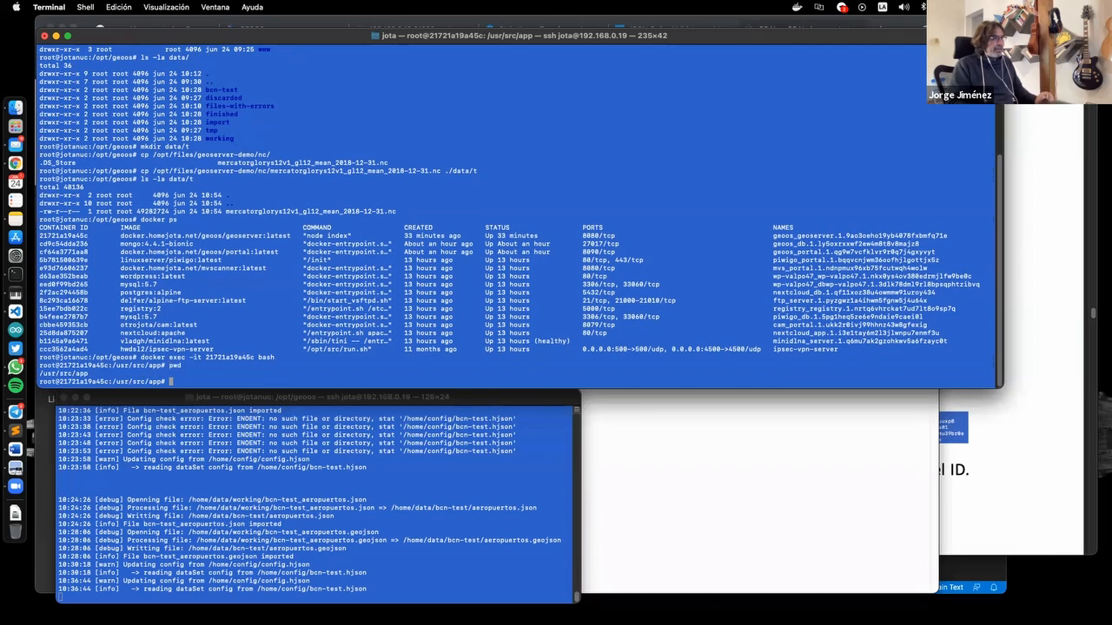
List the files in the container's working directory with ls, then in detail with ls -la
text(ls)
key(Return)
text(ls -la)
key(Return)
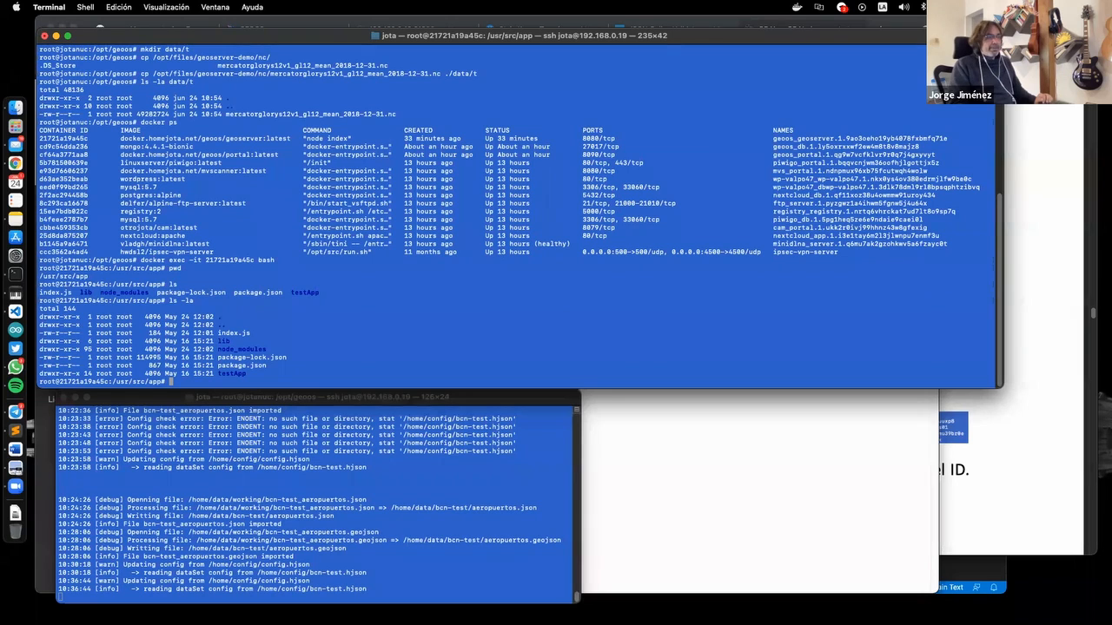
List the container's /home/data/ folder and its t subfolder with ls
text(ls /ho)
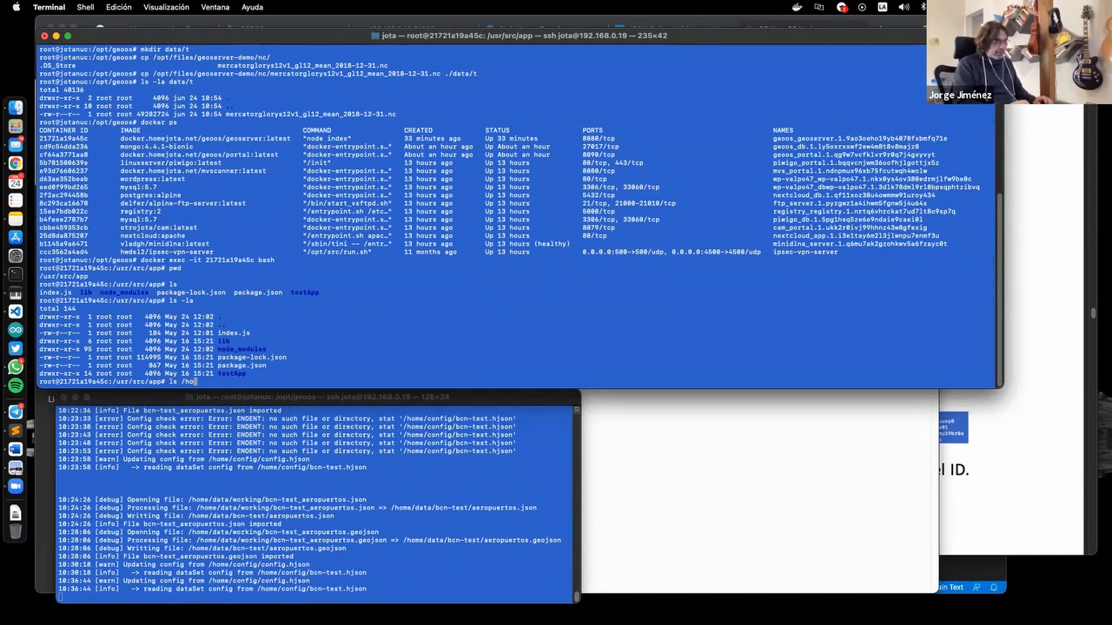
text(me/data/)
key(Return)
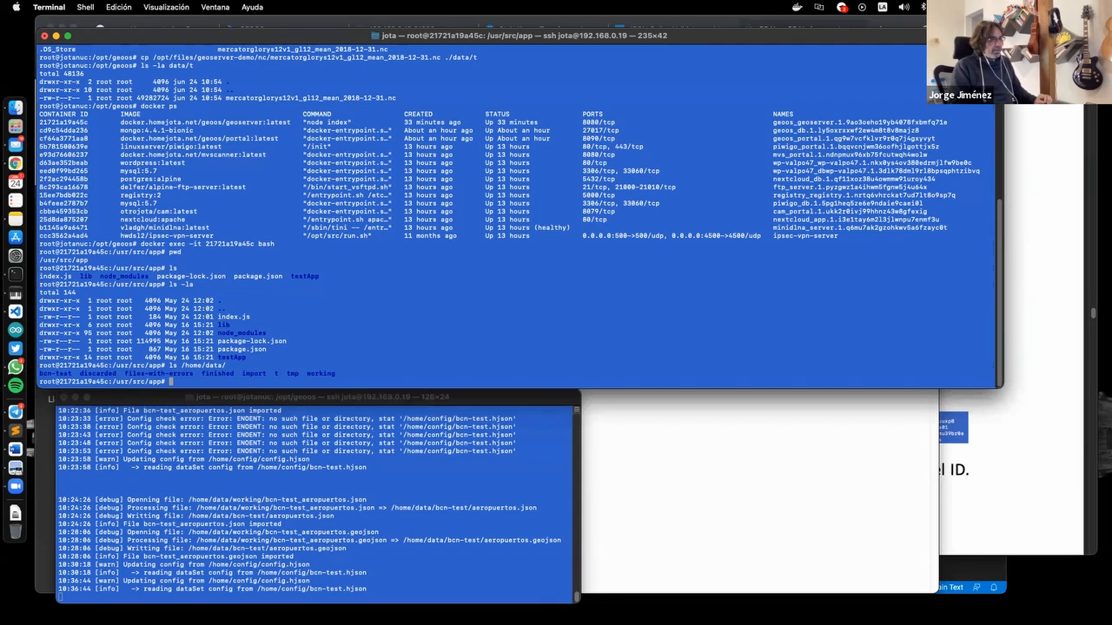
text(ls /home/data/t)
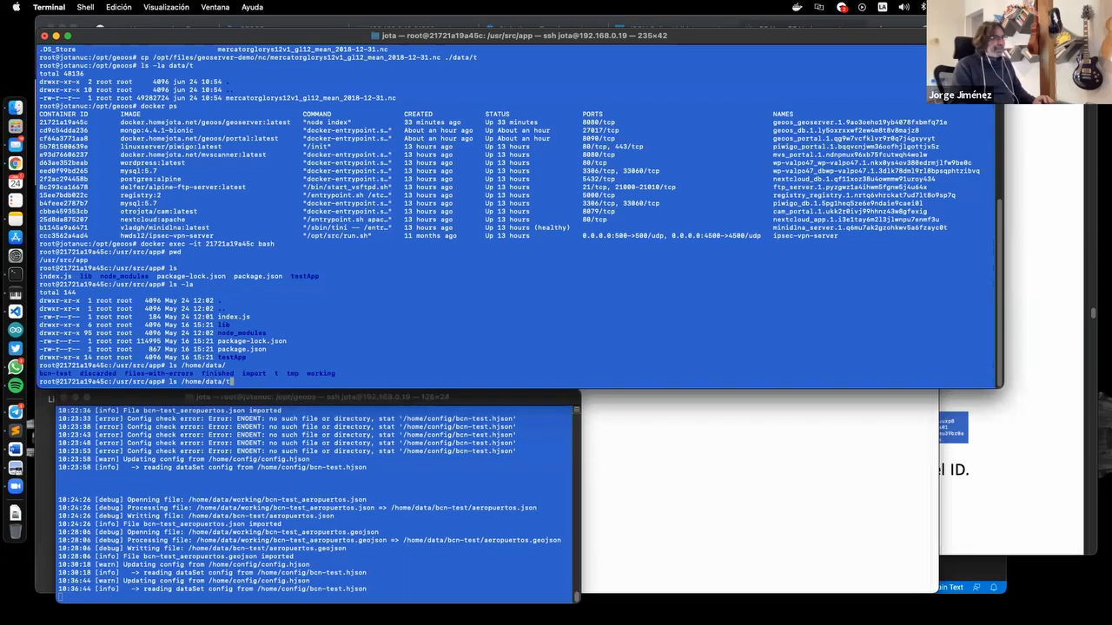
key(Return)
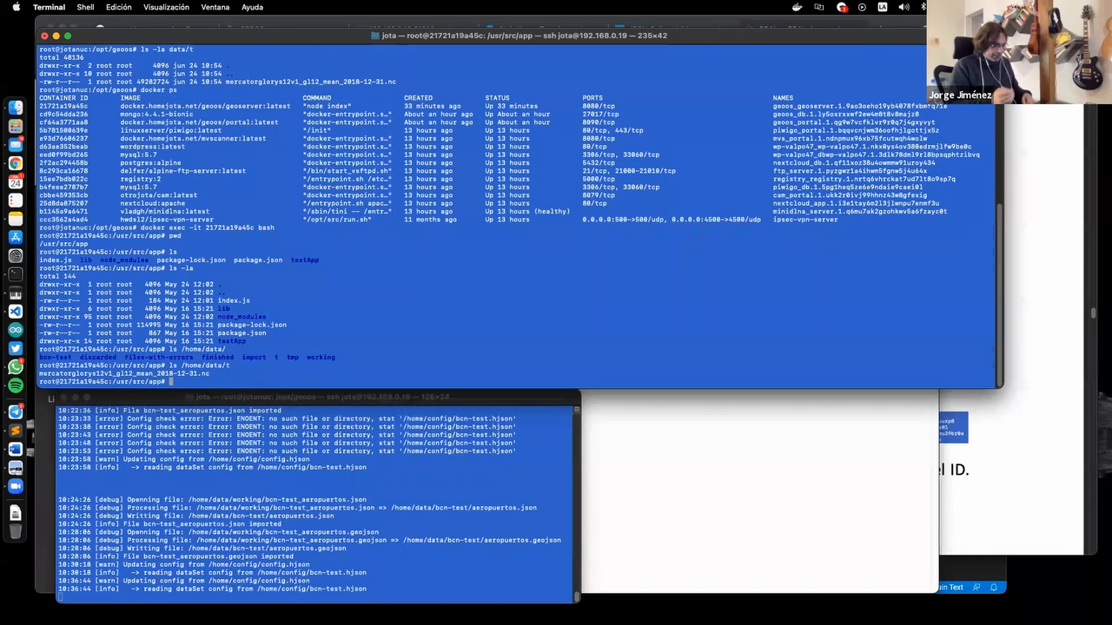
Check the GDAL version installed in the container with gdalinfo --version and highlight the start of the version line
text(gdal)
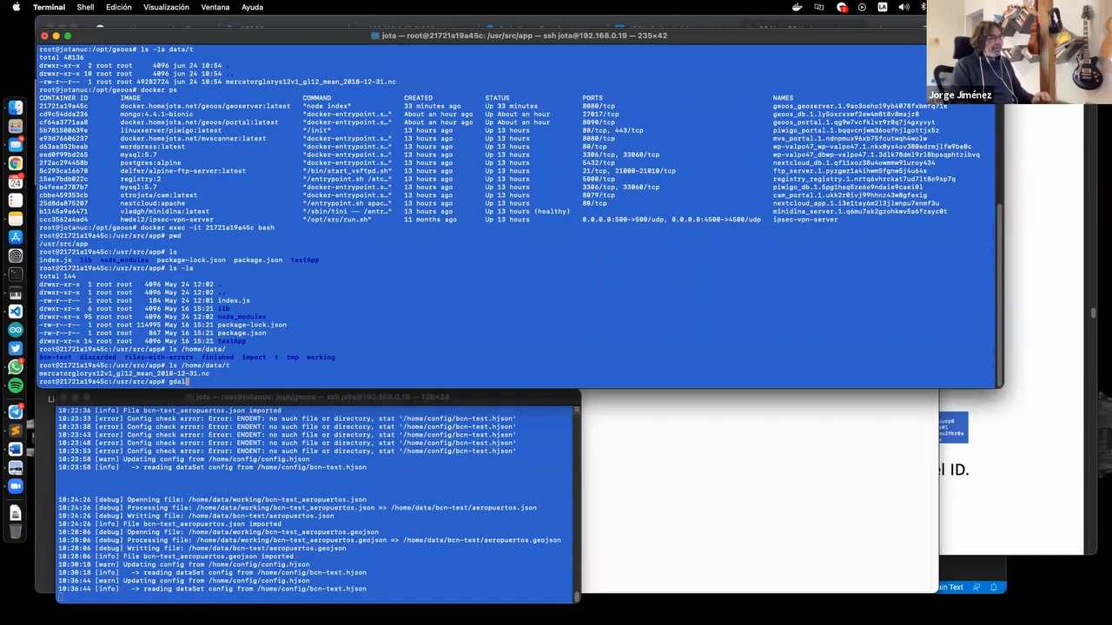
text(-i)
key(BackSpace)
key(BackSpace)
text(info )
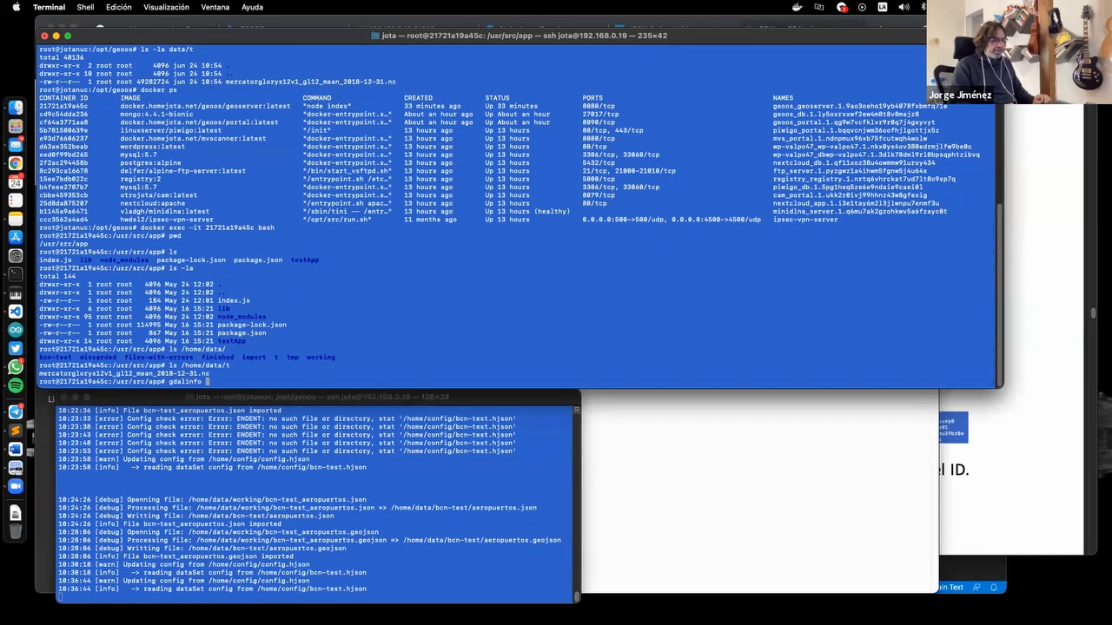
text(--version)
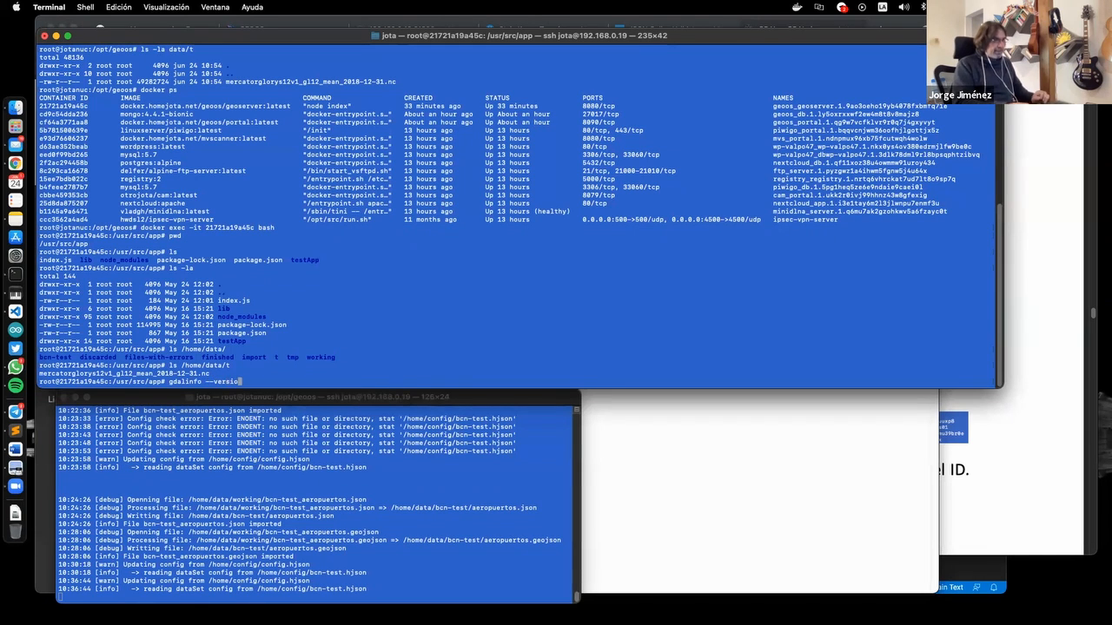
key(Return)
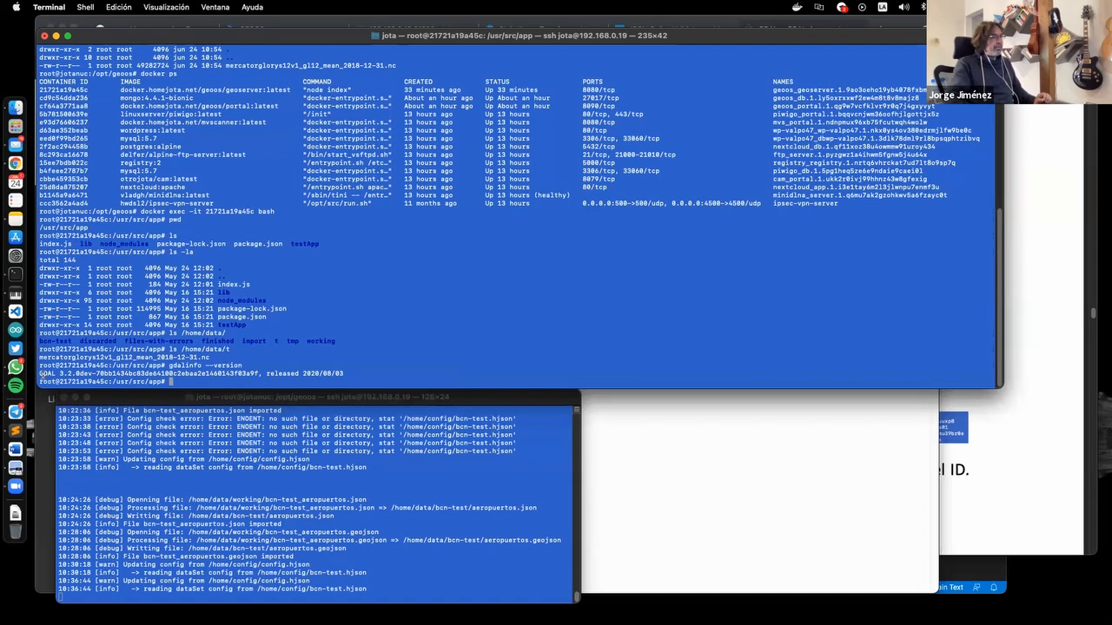
drag(39, 374, 77, 374)
click(190, 380)
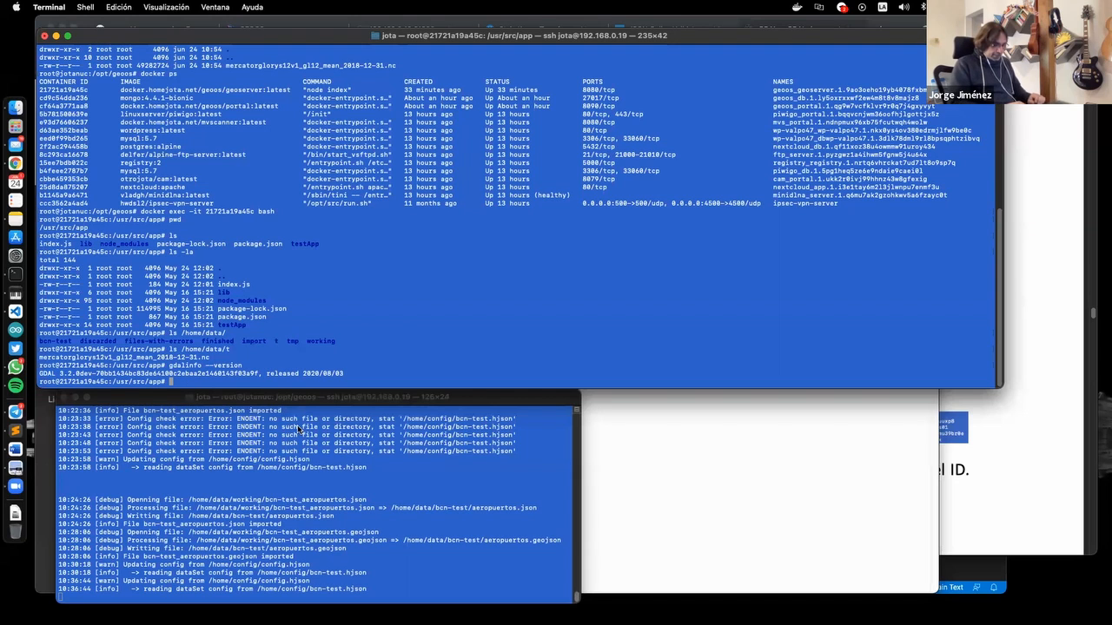
Run gdalinfo on the NetCDF file /home/data/t/mercatorglorys12v1_gl12_mean_2018-12-31.nc
text(gdalinfo )
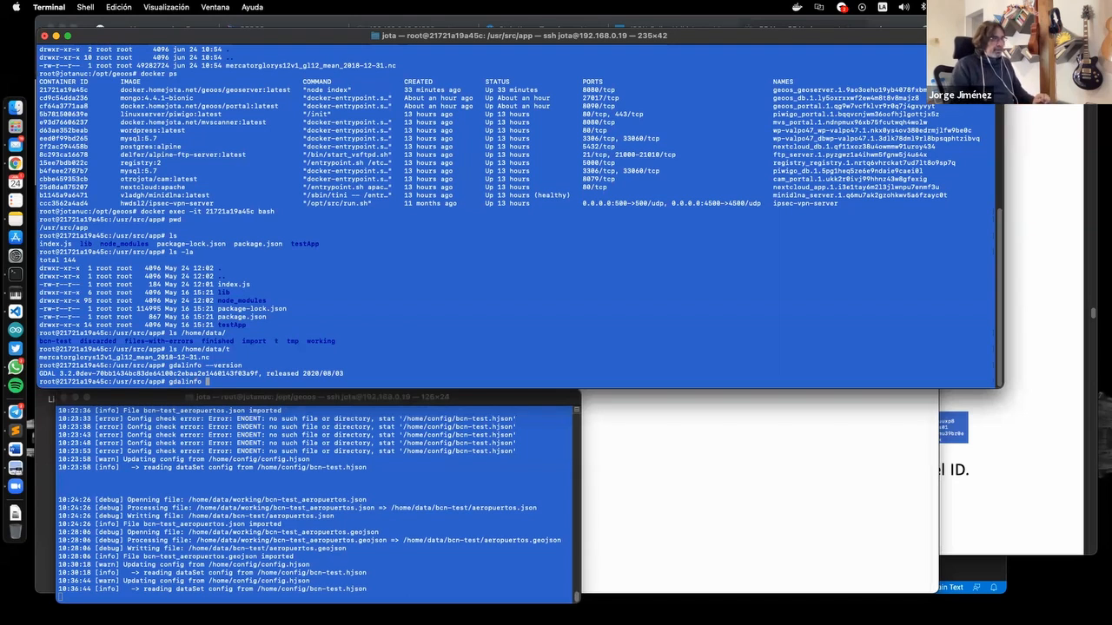
text(/)
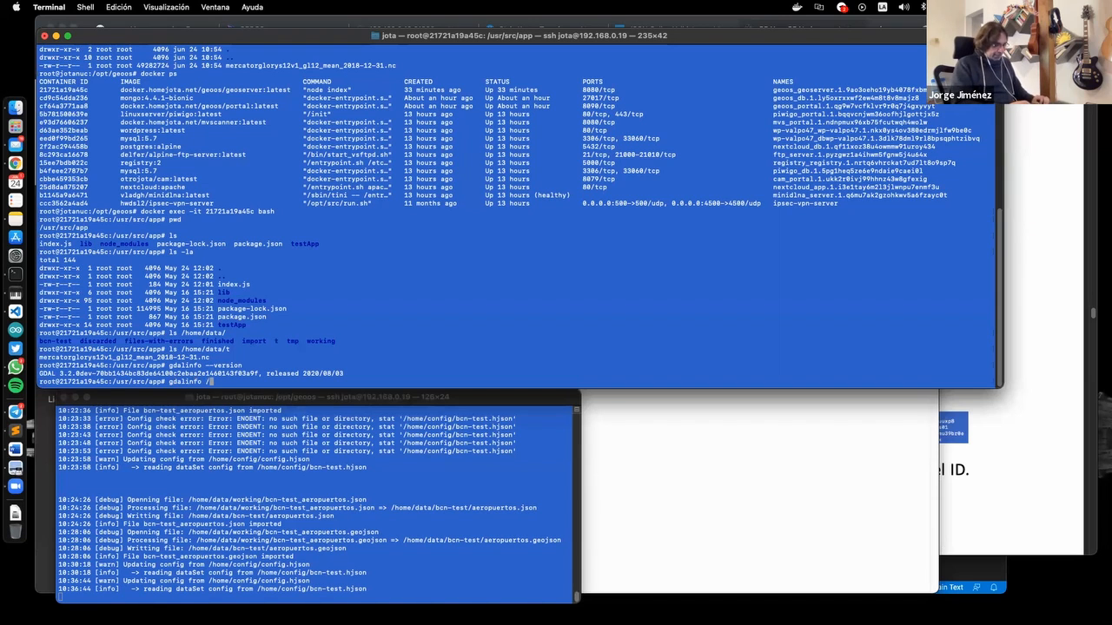
text(home/data/t)
key(Tab)
key(Tab)
text(/)
key(Tab)
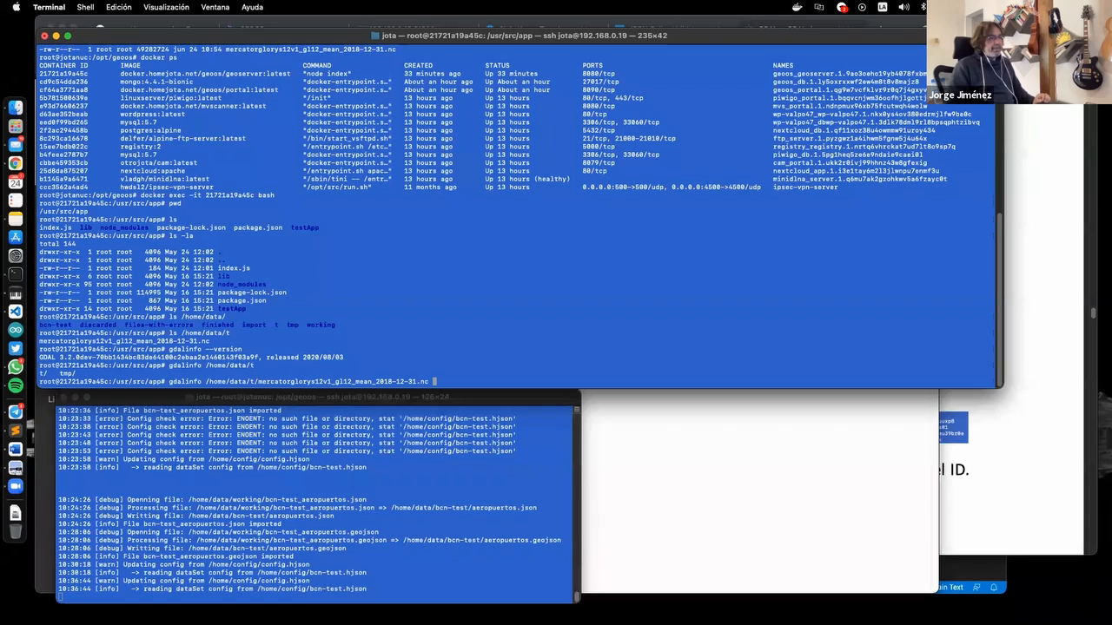
key(Return)
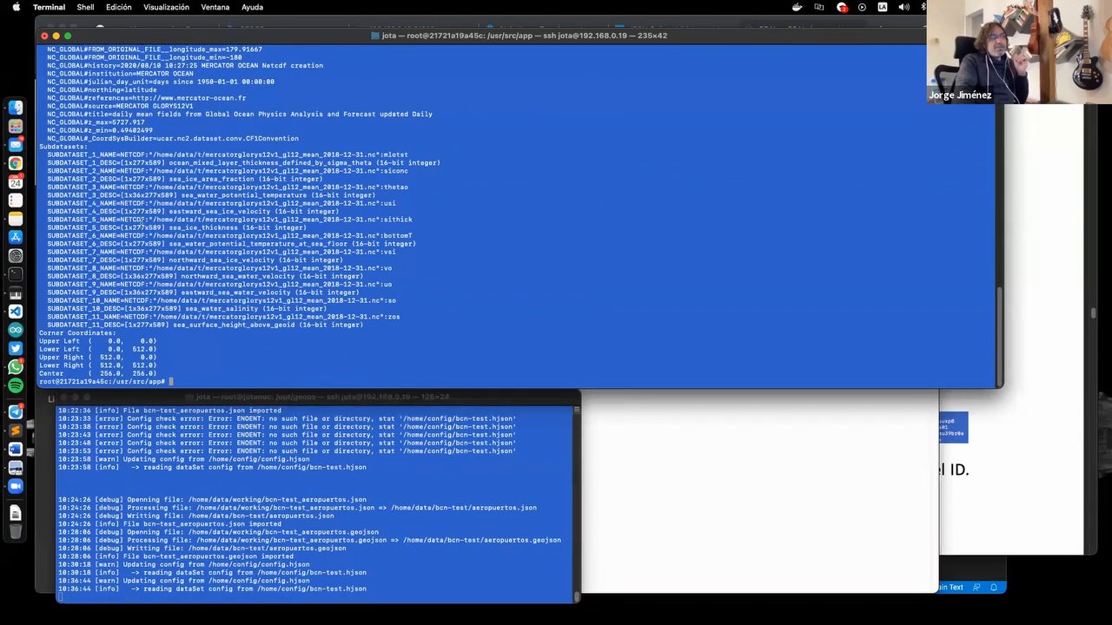
Review the gdalinfo output from the driver and global metadata down to the subdatasets list
scroll(159, 245, up, 10)
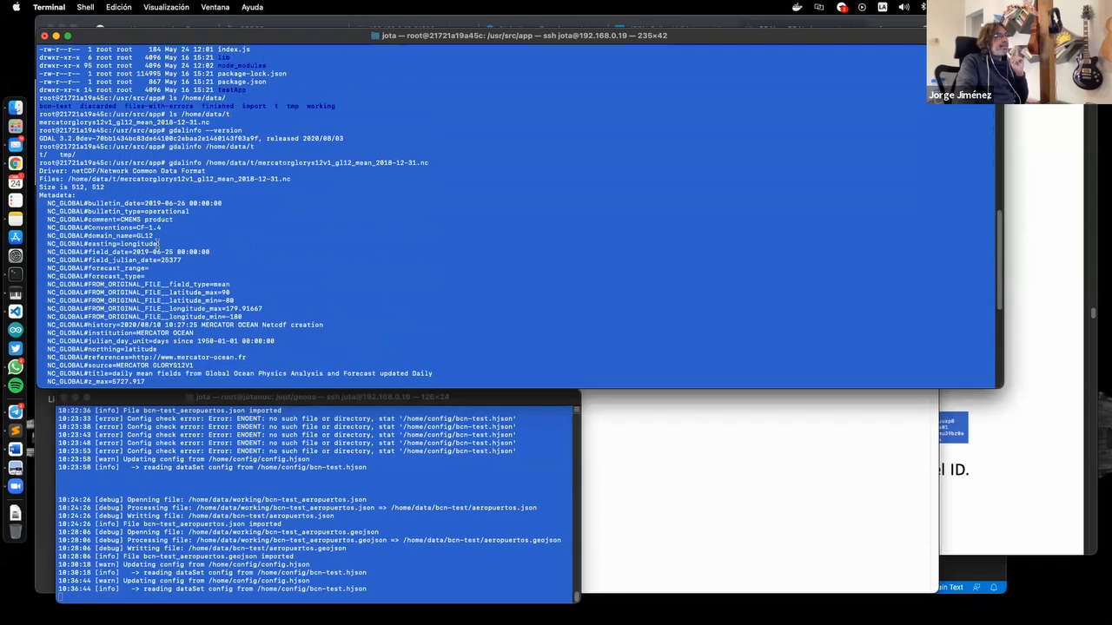
scroll(78, 179, down, 5)
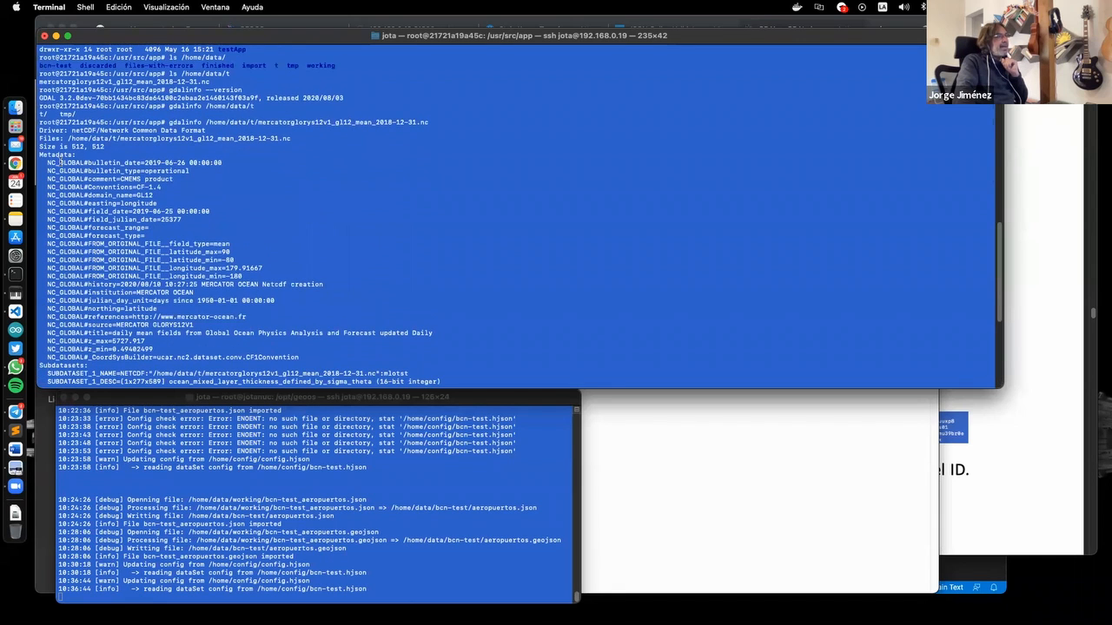
scroll(58, 165, down, 6)
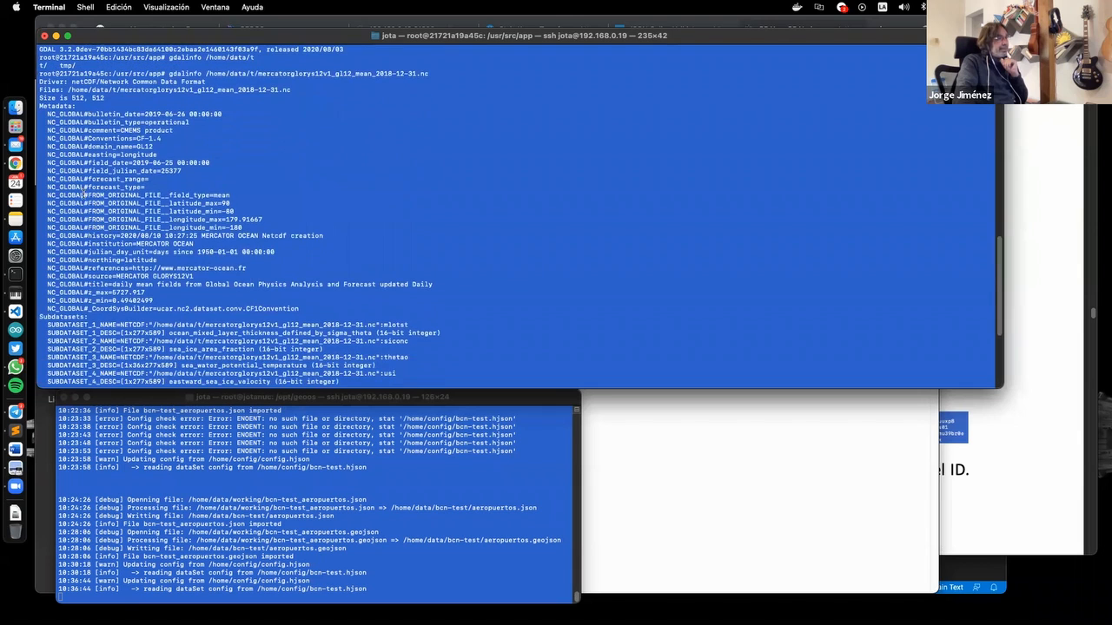
scroll(82, 194, down, 20)
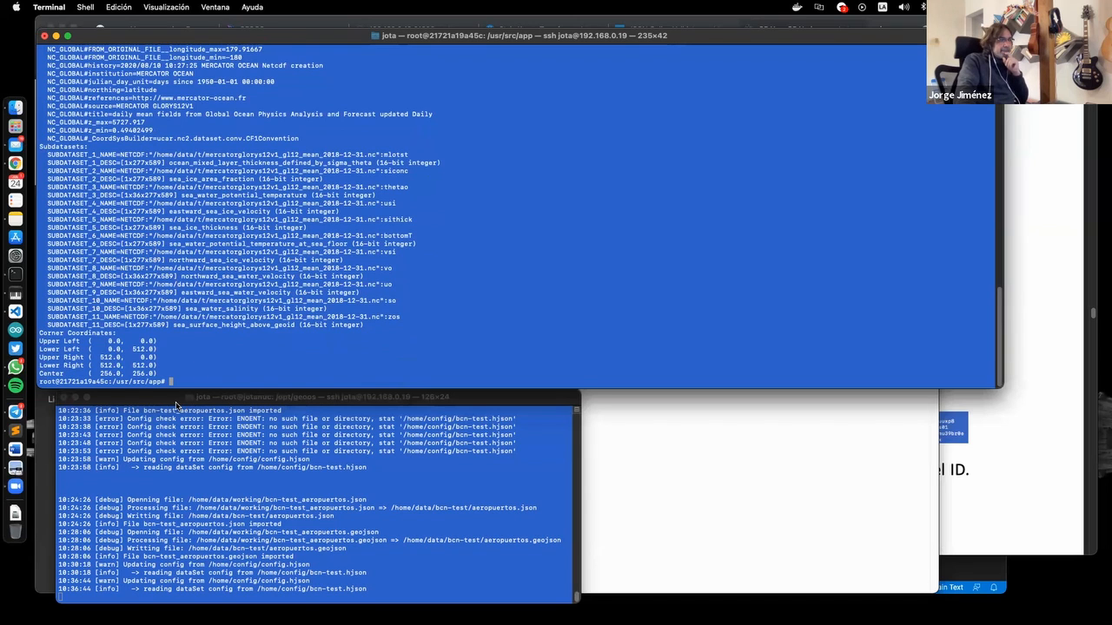
Highlight the Corner Coordinates values at the end of the gdalinfo output, then clear the selection
drag(79, 333, 90, 341)
click(175, 379)
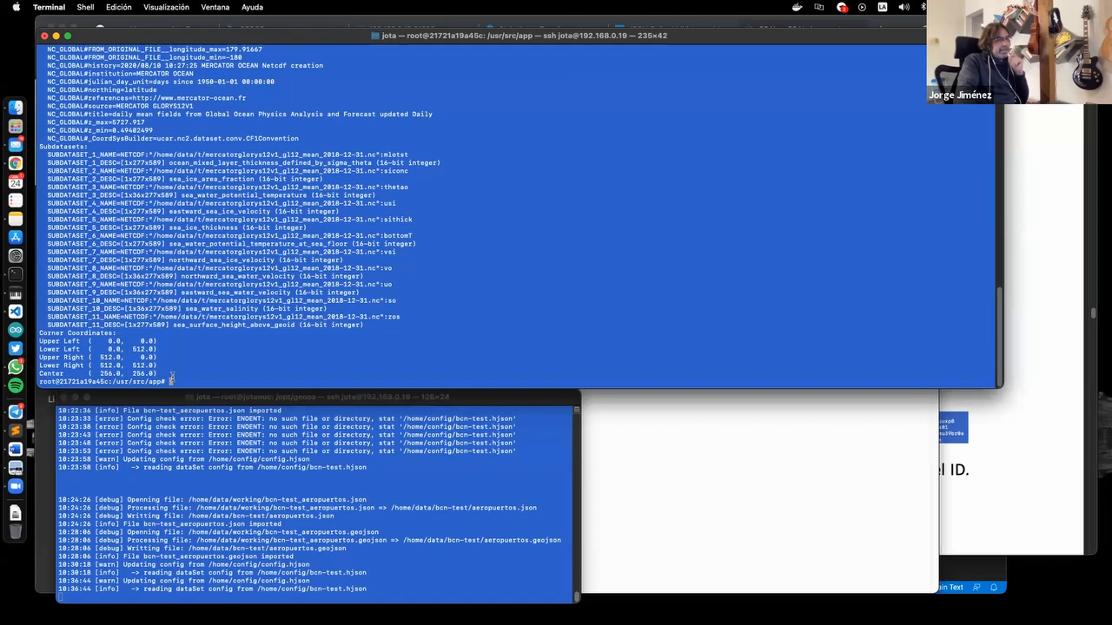
drag(171, 379, 89, 339)
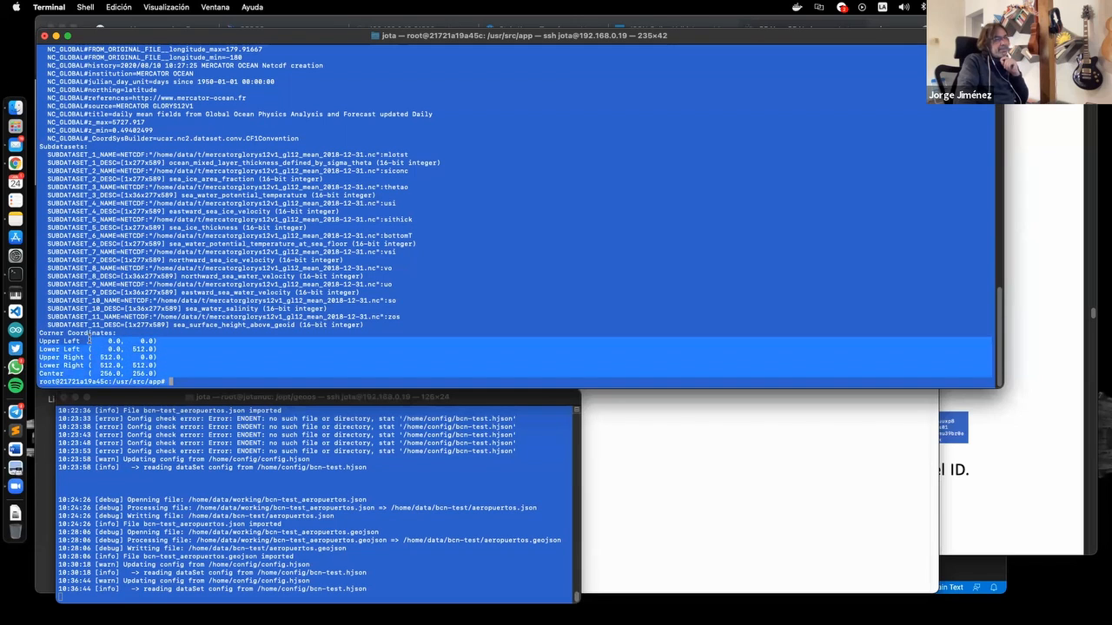
click(159, 340)
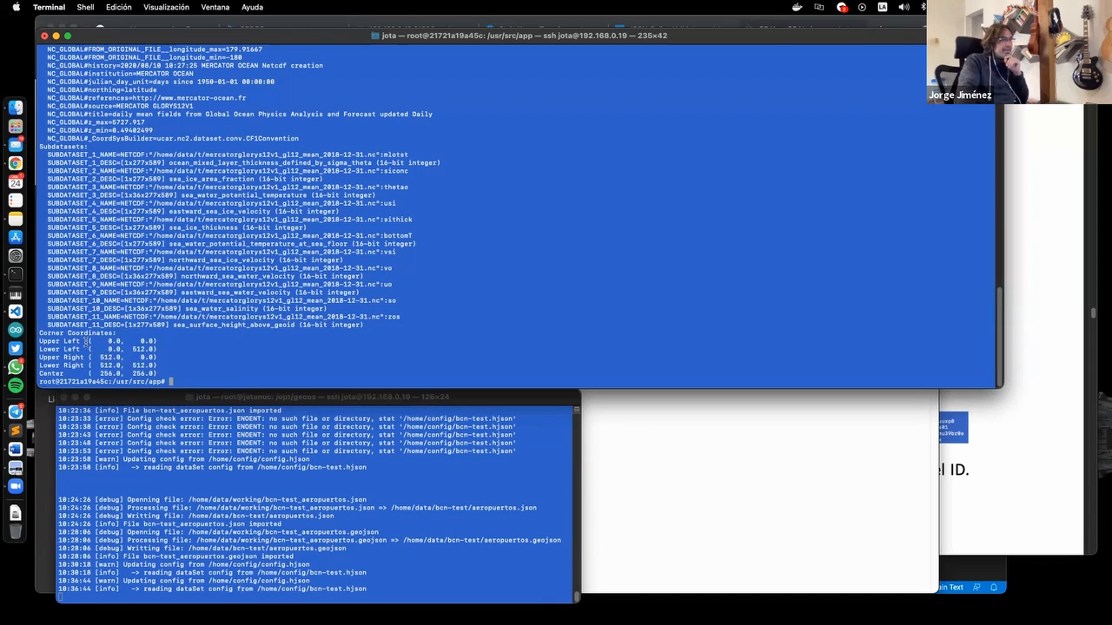
drag(89, 340, 159, 375)
click(106, 341)
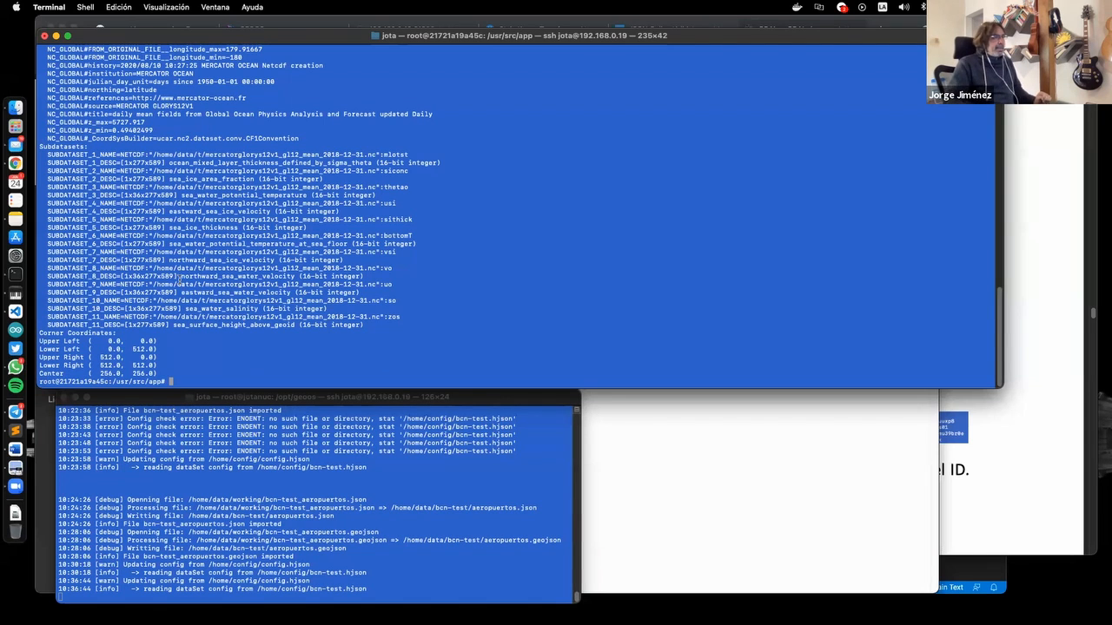
Rerun gdalinfo on the same NetCDF file with the -json option and review the metadata, subdatasets and corner coordinates in its output
key(Up)
text(-json)
key(Return)
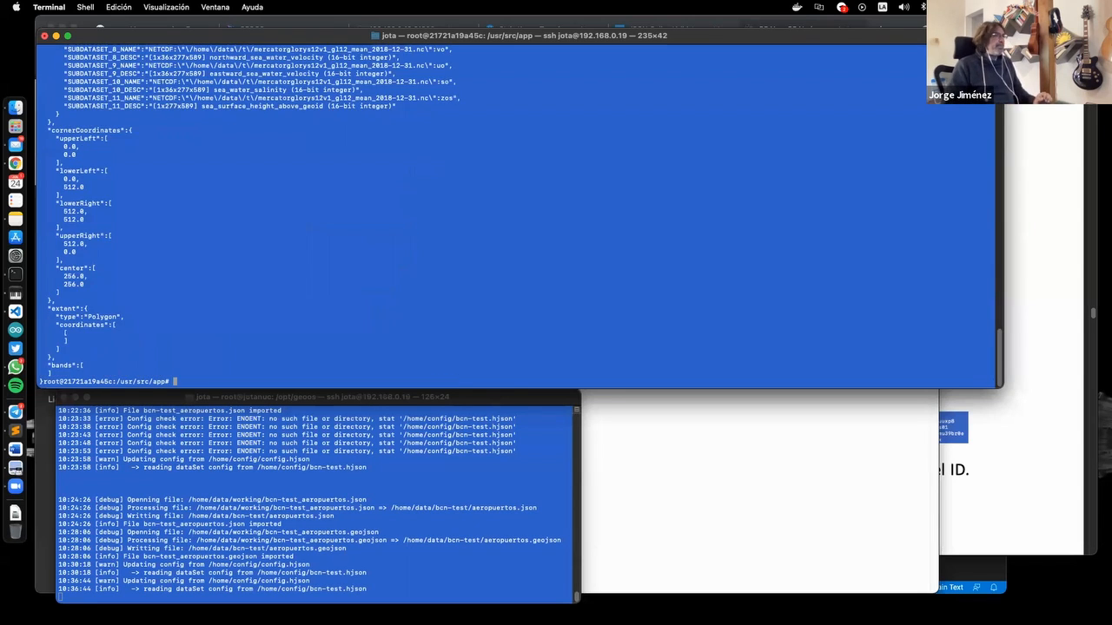
scroll(88, 196, up, 7)
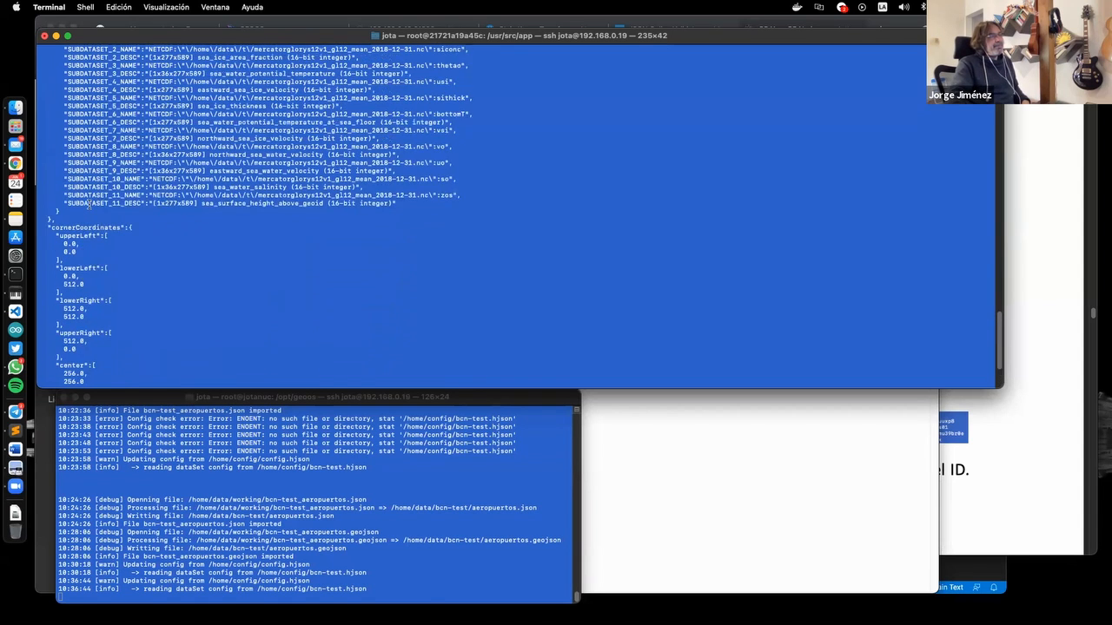
scroll(87, 198, up, 10)
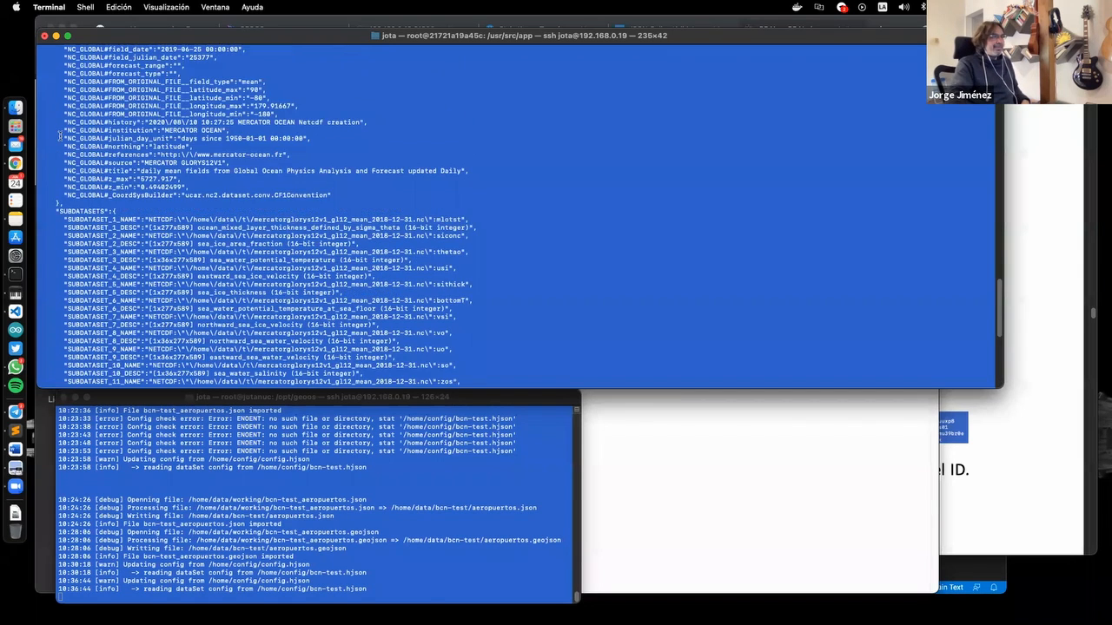
scroll(64, 213, down, 5)
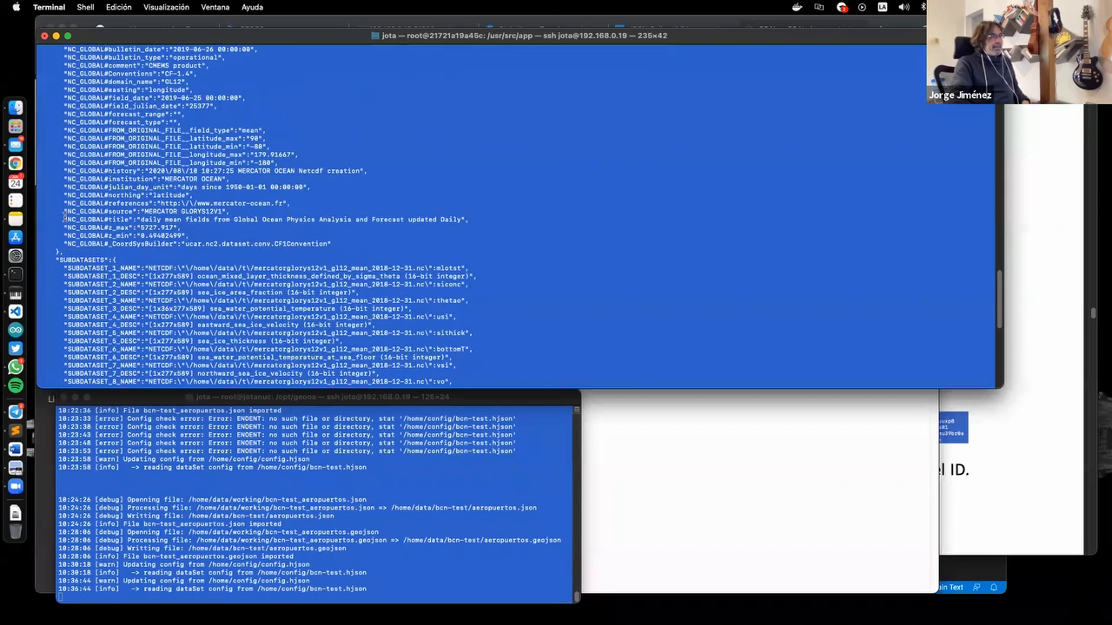
scroll(63, 216, down, 12)
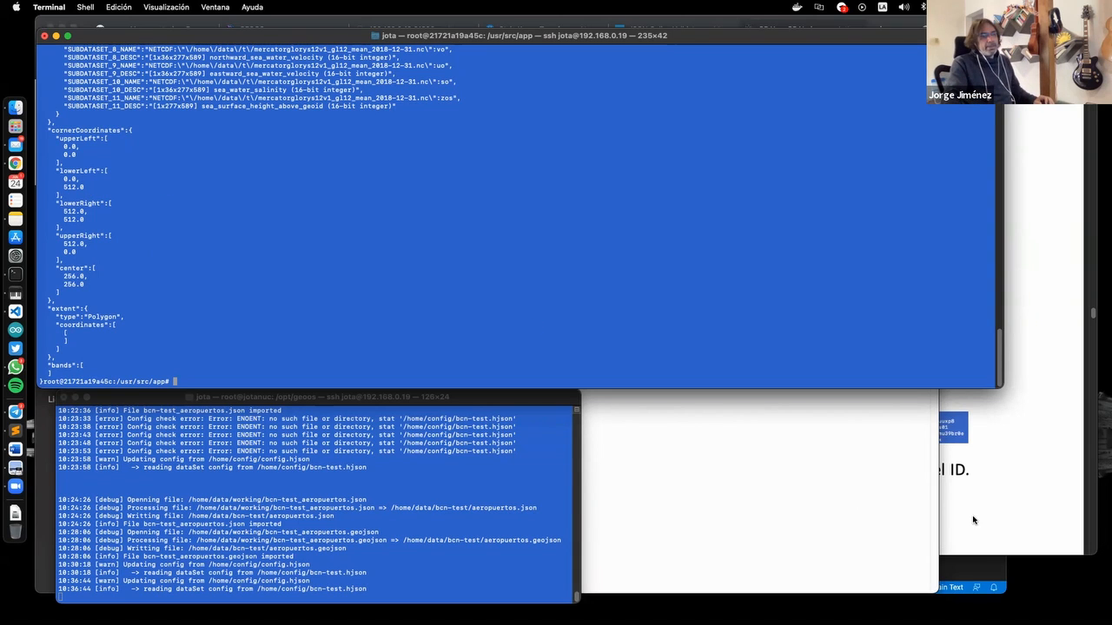
Switch to geoos-geoserver.pdf in Preview and read page 11 through the gdalinfo commands, highlighting the closing sentence about SUBDATASETS
click(15, 467)
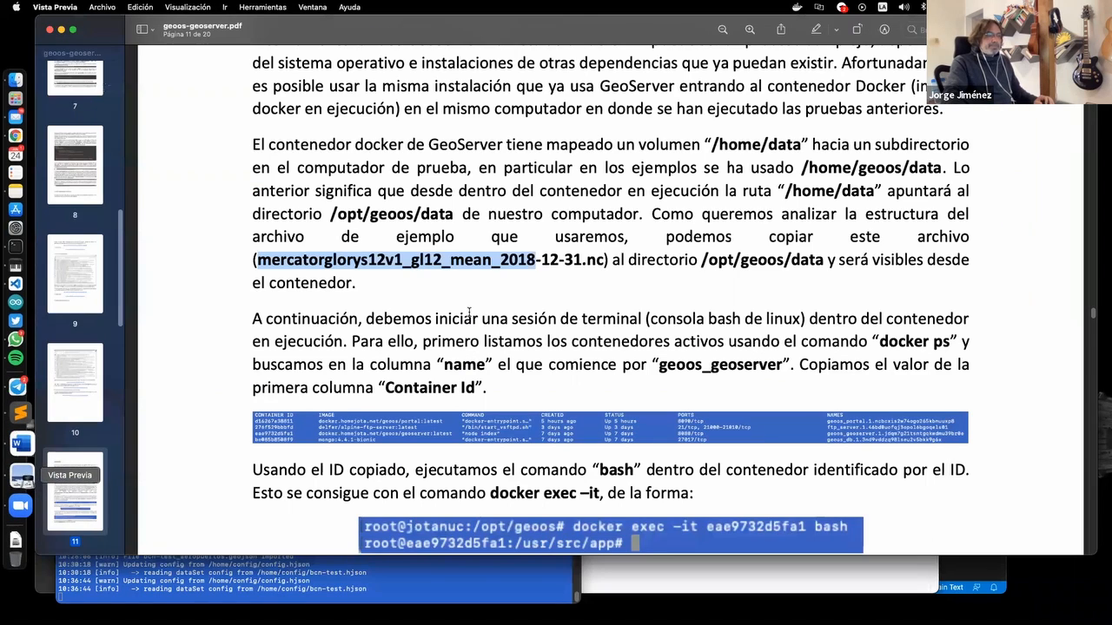
scroll(469, 311, down, 5)
scroll(469, 313, down, 4)
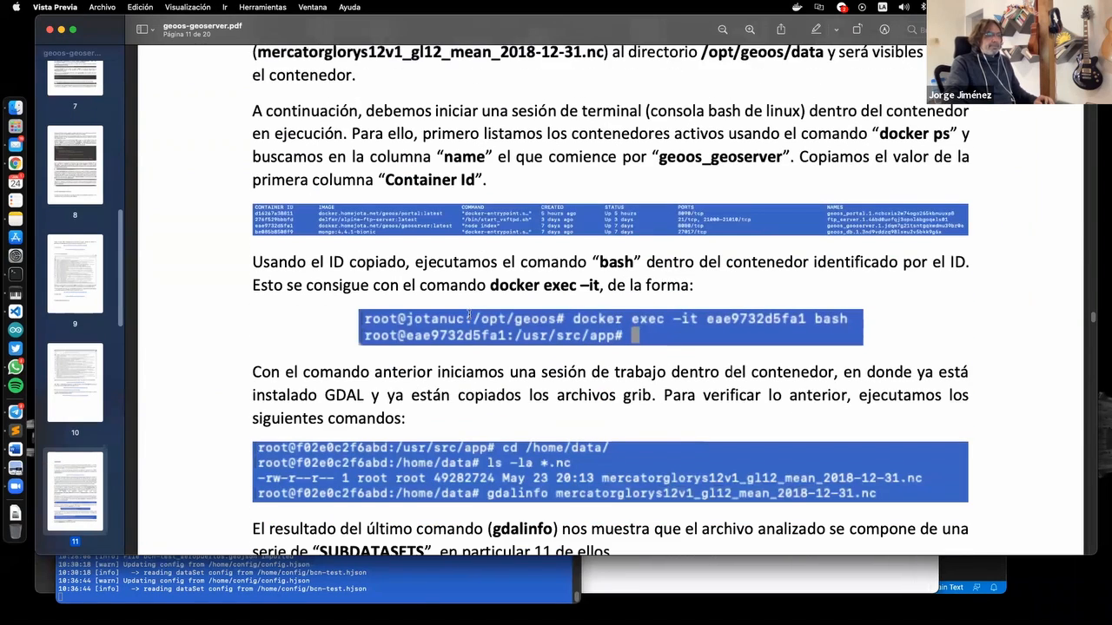
scroll(469, 315, down, 10)
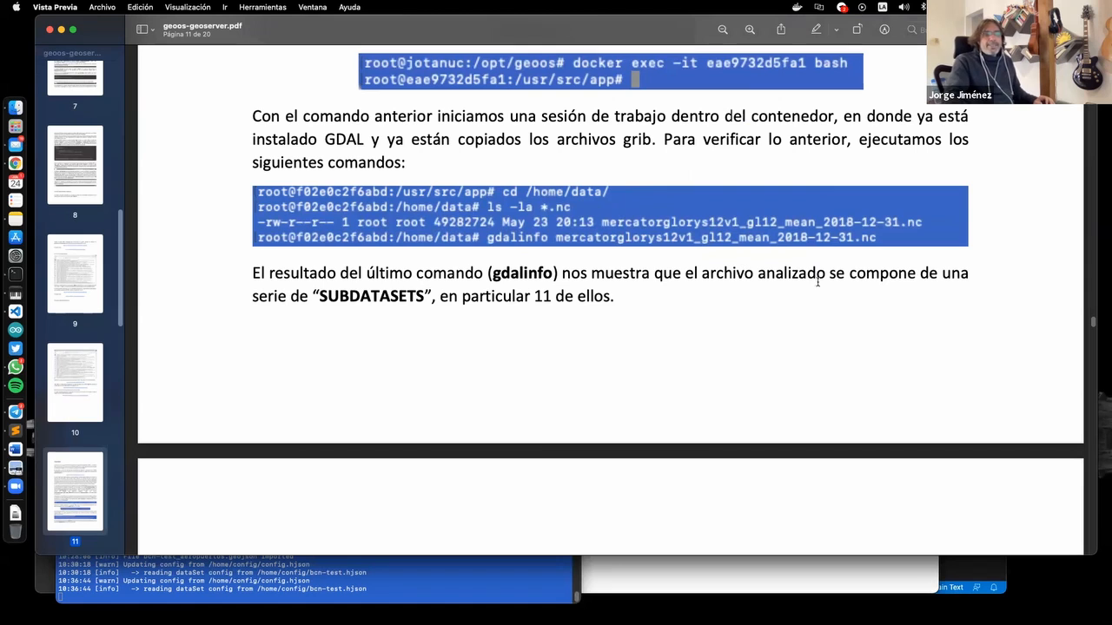
drag(251, 296, 627, 299)
click(625, 298)
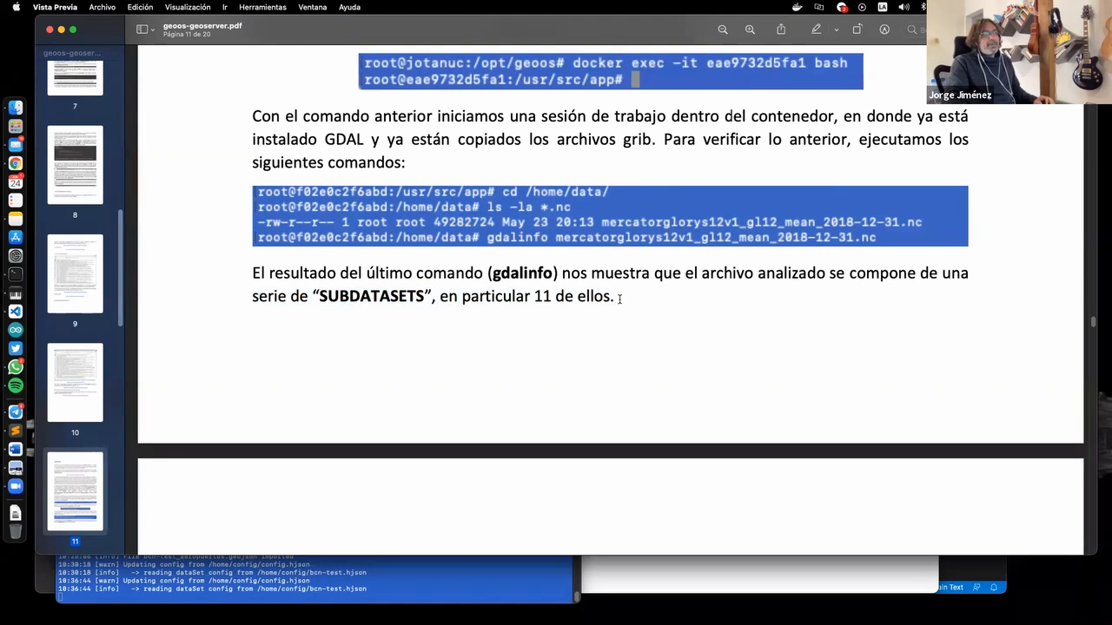
Switch back to Terminal and highlight the whole SUBDATASETS block in the JSON output
key(super+Tab)
scroll(130, 286, up, 5)
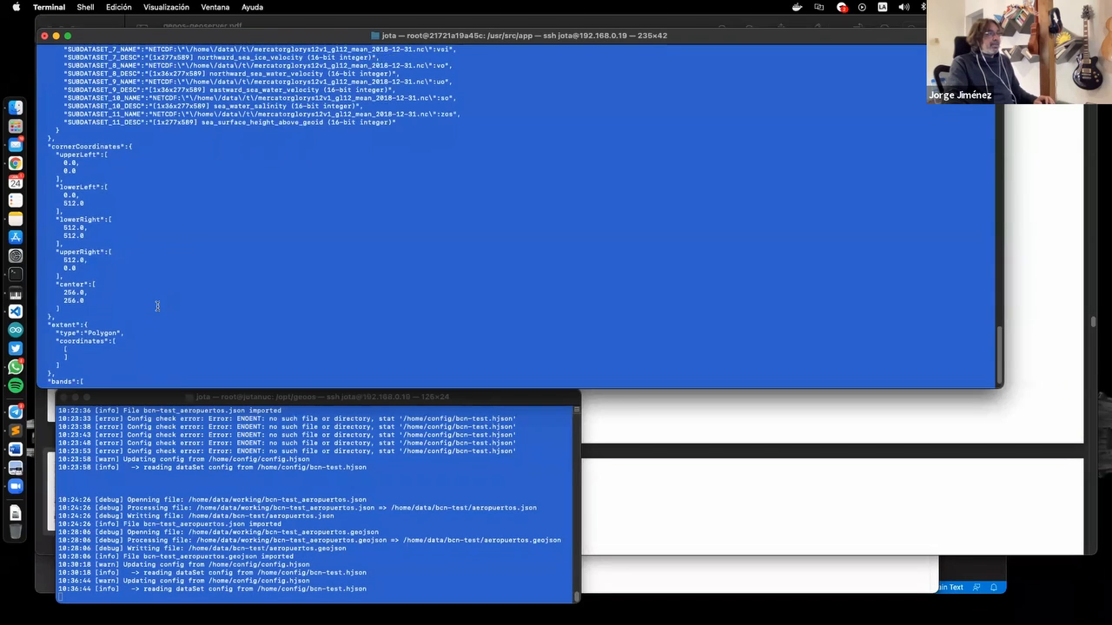
drag(429, 257, 55, 73)
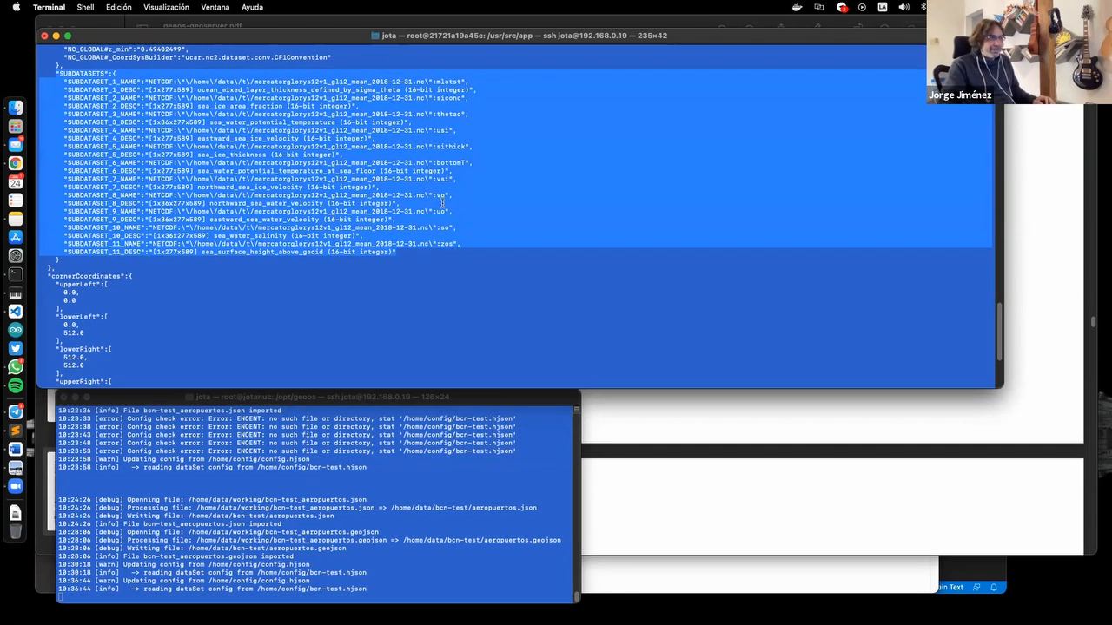
click(161, 180)
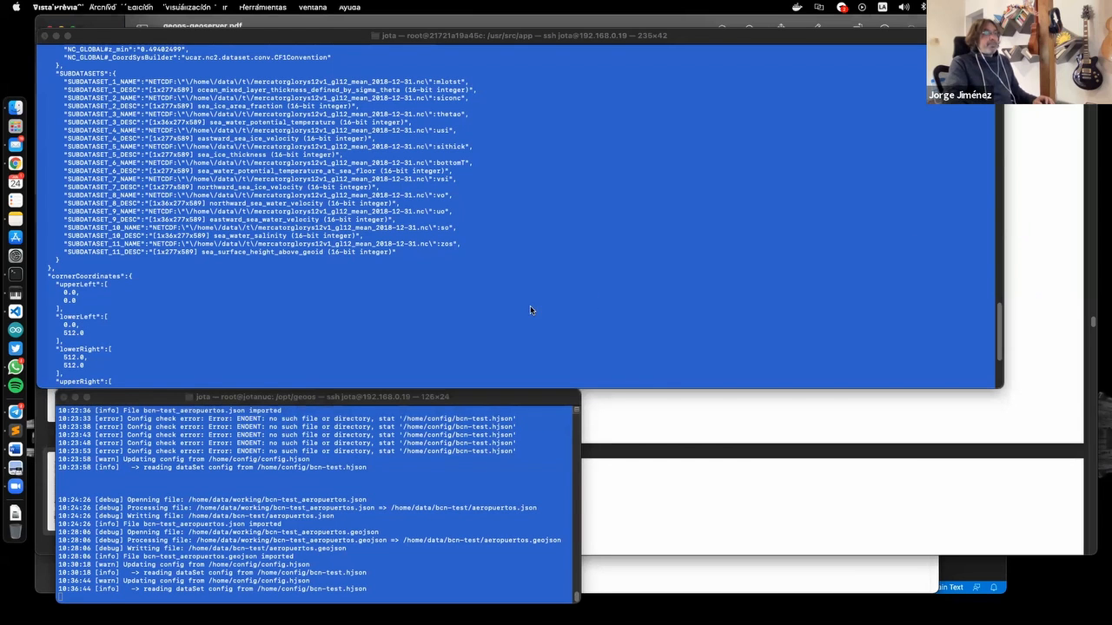
Return to the PDF guide in Preview and examine page 12's subdatasets listing and the explanation of sea_water_salinity with the -sd parameter
key(super+Tab)
scroll(529, 313, down, 5)
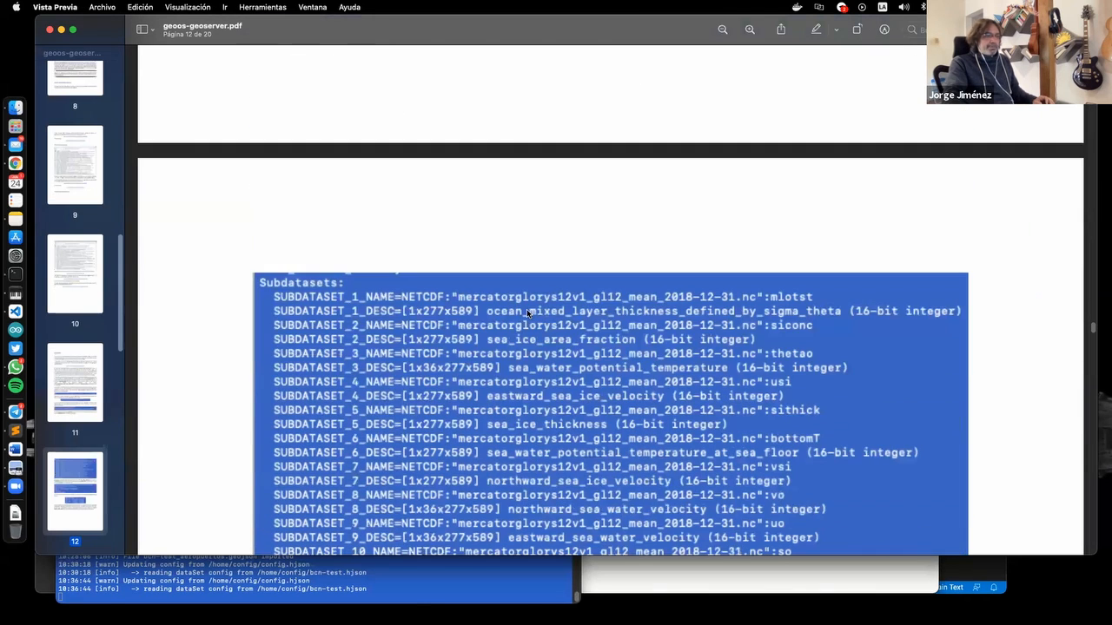
scroll(527, 313, down, 4)
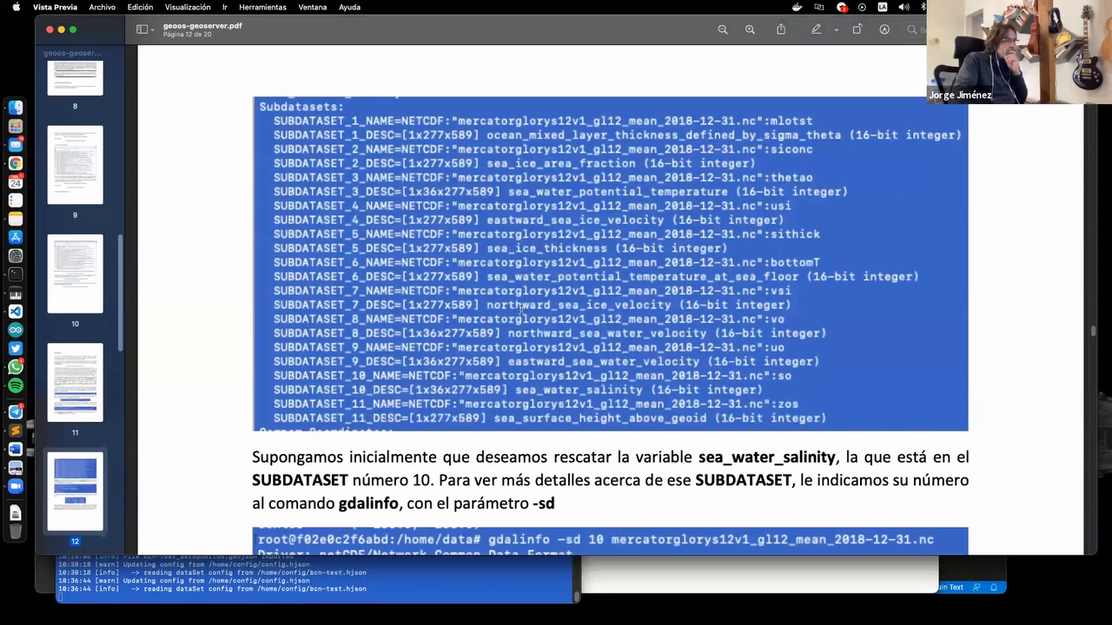
Locate the sea_water_salinity variable in the PDF guide and highlight the matching SUBDATASET_10 name and description in the Terminal output
scroll(521, 310, down, 5)
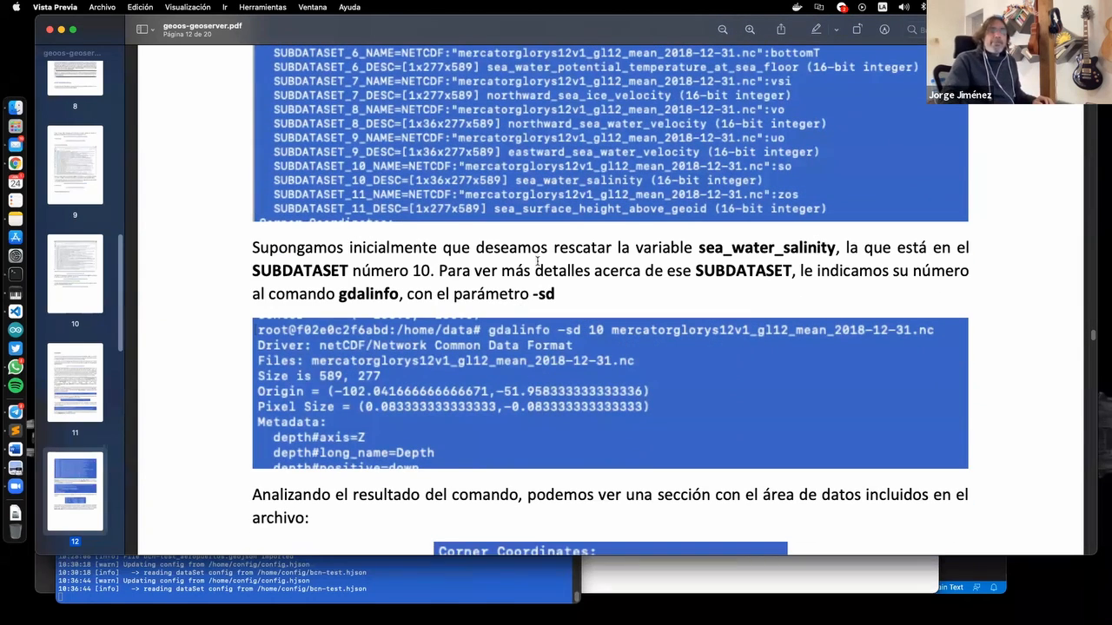
double_click(711, 249)
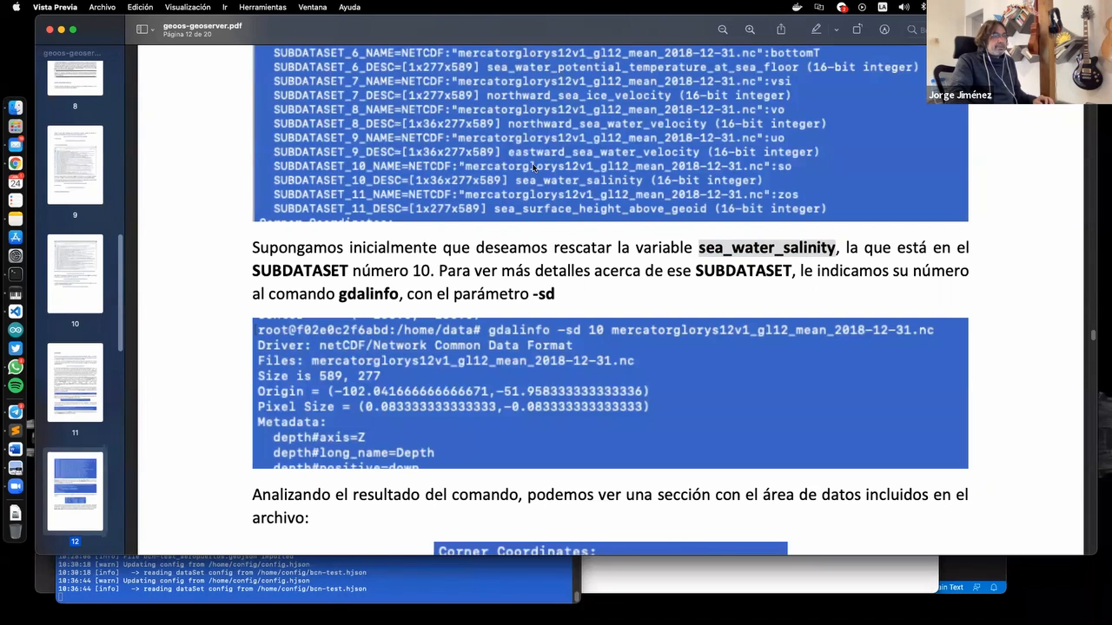
key(super+Tab)
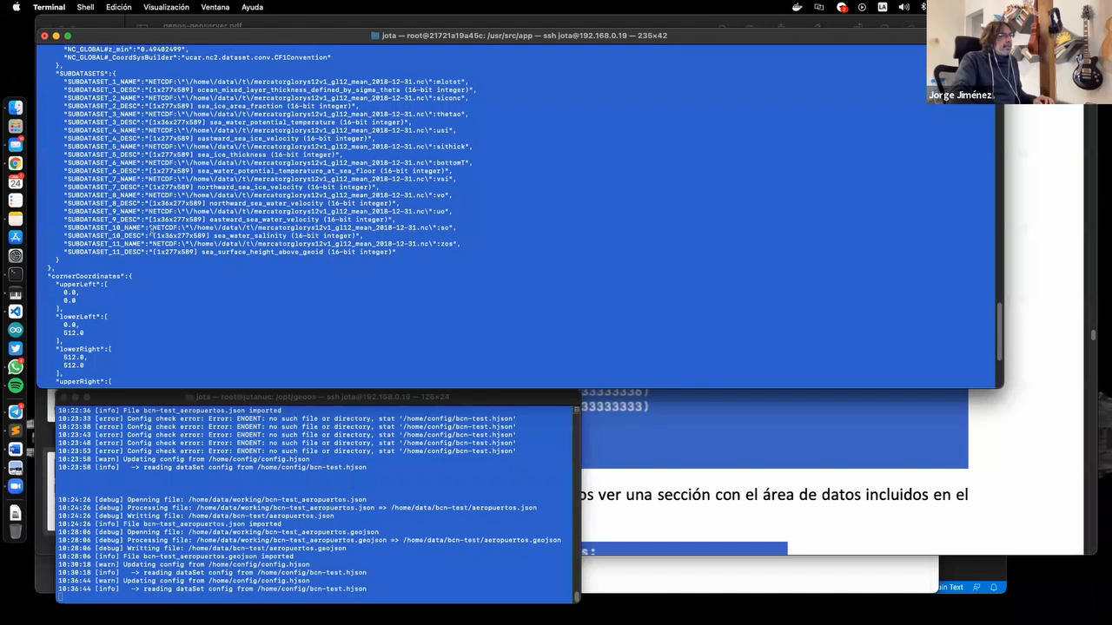
double_click(294, 228)
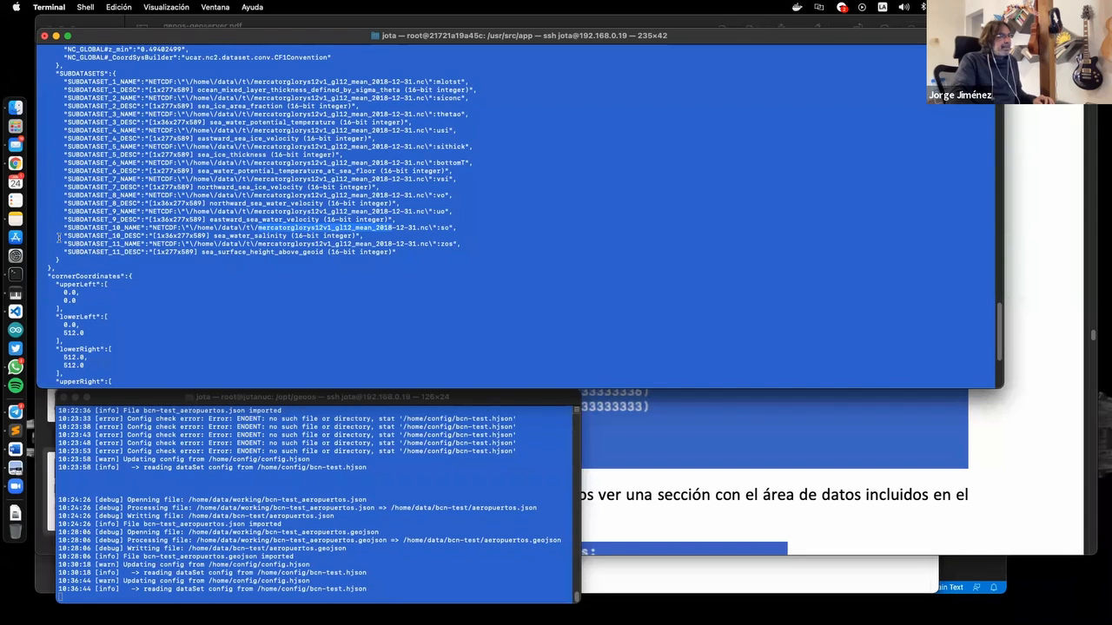
drag(61, 235, 379, 237)
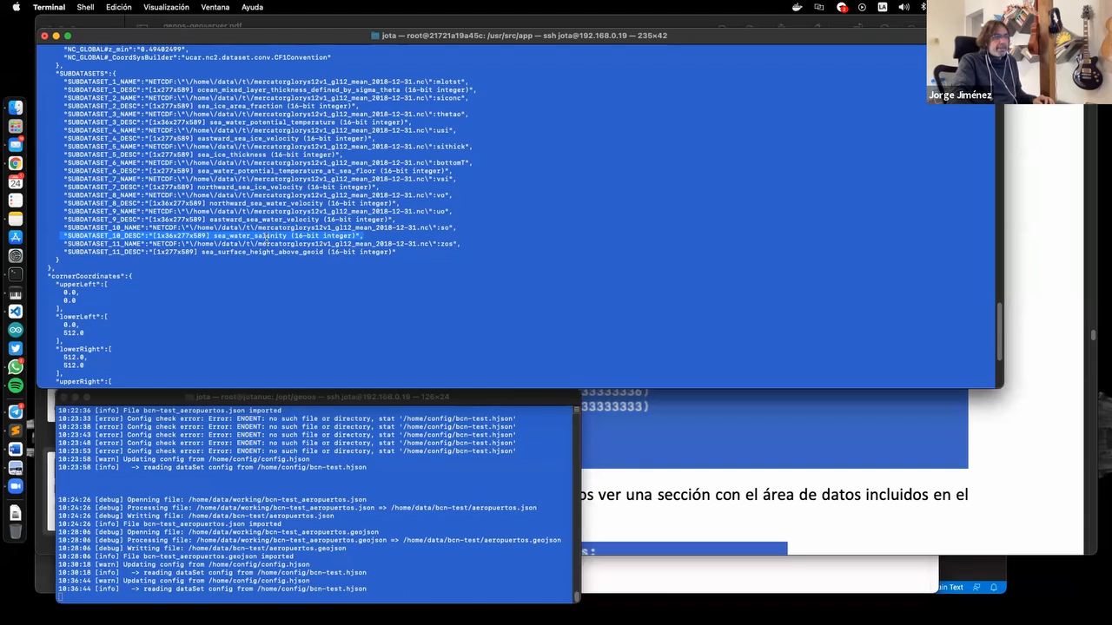
click(61, 226)
drag(60, 226, 424, 231)
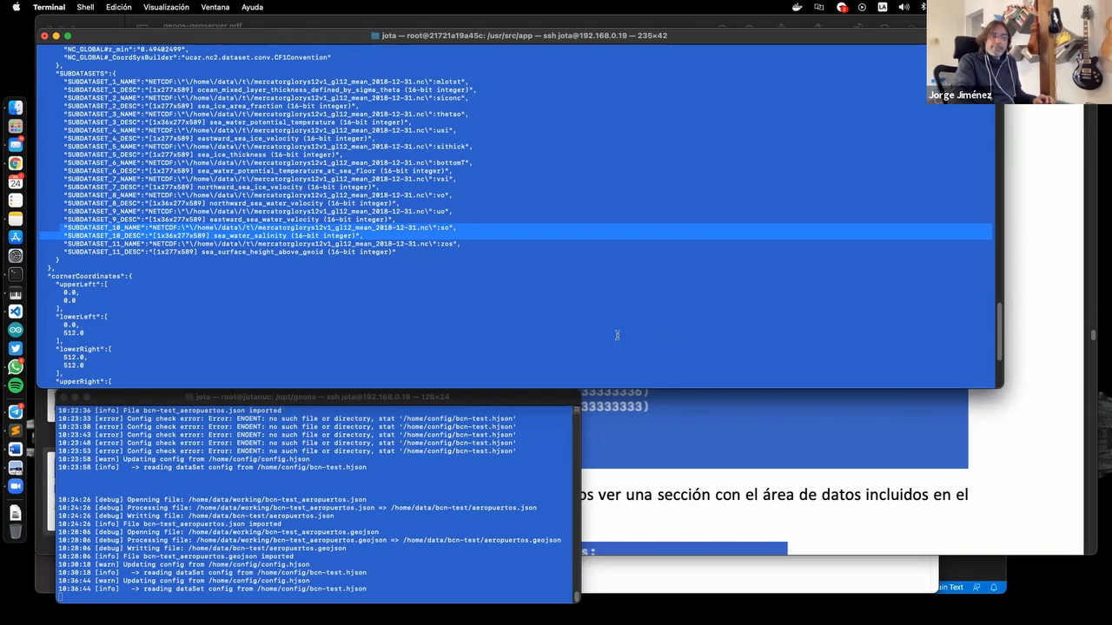
Return to the PDF guide and read how to inspect a single subdataset with gdalinfo's -sd parameter
key(super+Tab)
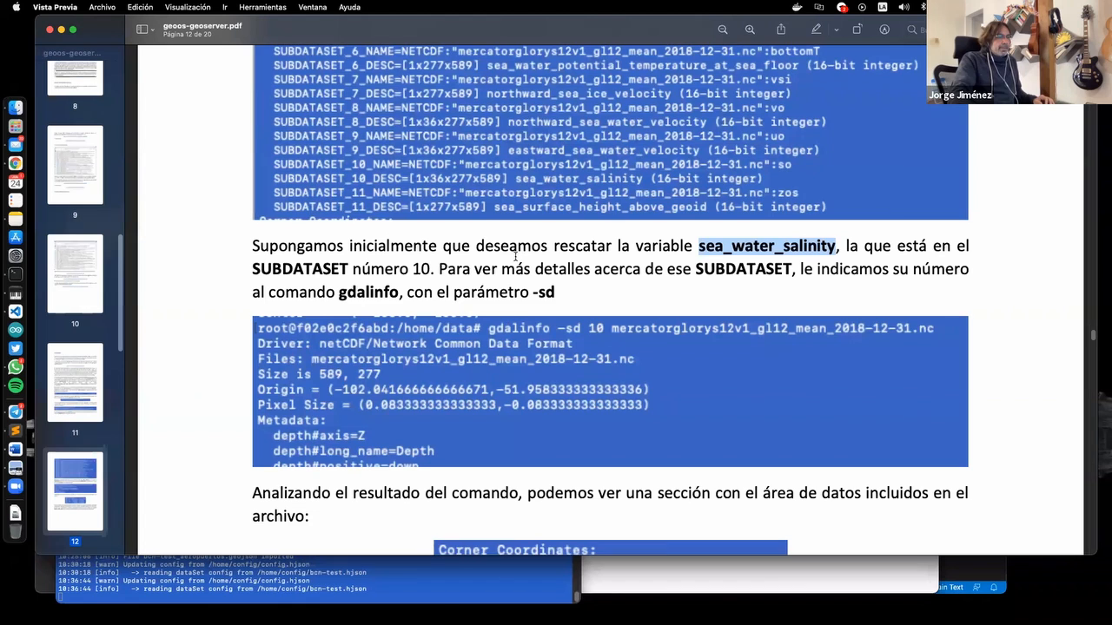
scroll(401, 311, down, 1)
scroll(402, 311, down, 4)
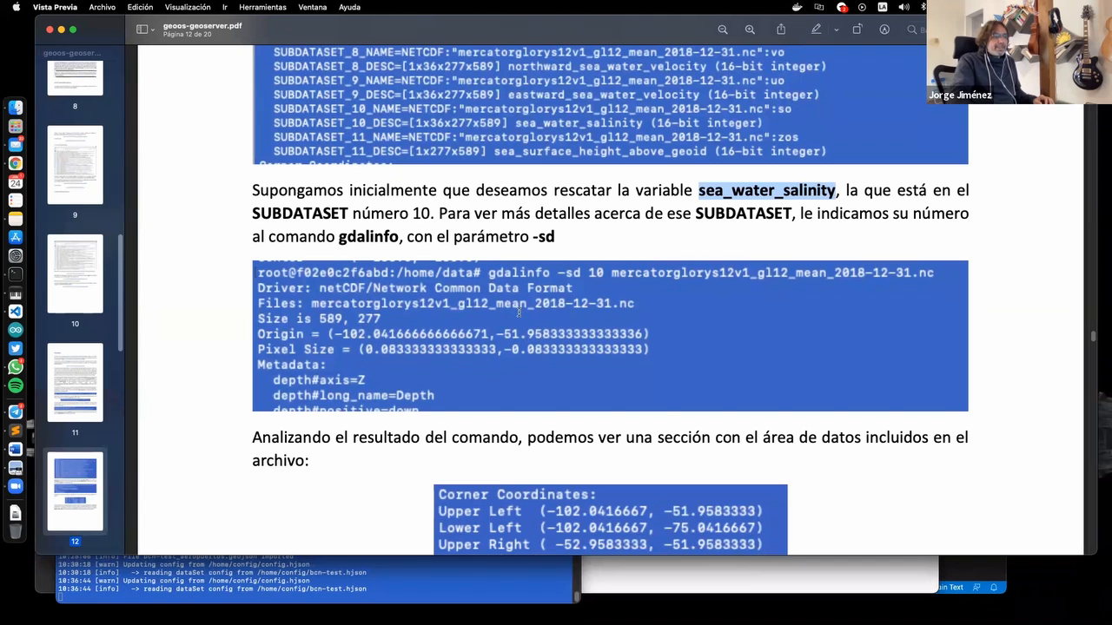
Switch to Terminal and run gdalinfo -sd 10 /home/data/t/mercatorglorys12v1_gl12_mean_2018-12-31.nc -json
key(super+Tab)
key(Return)
key(Return)
key(Return)
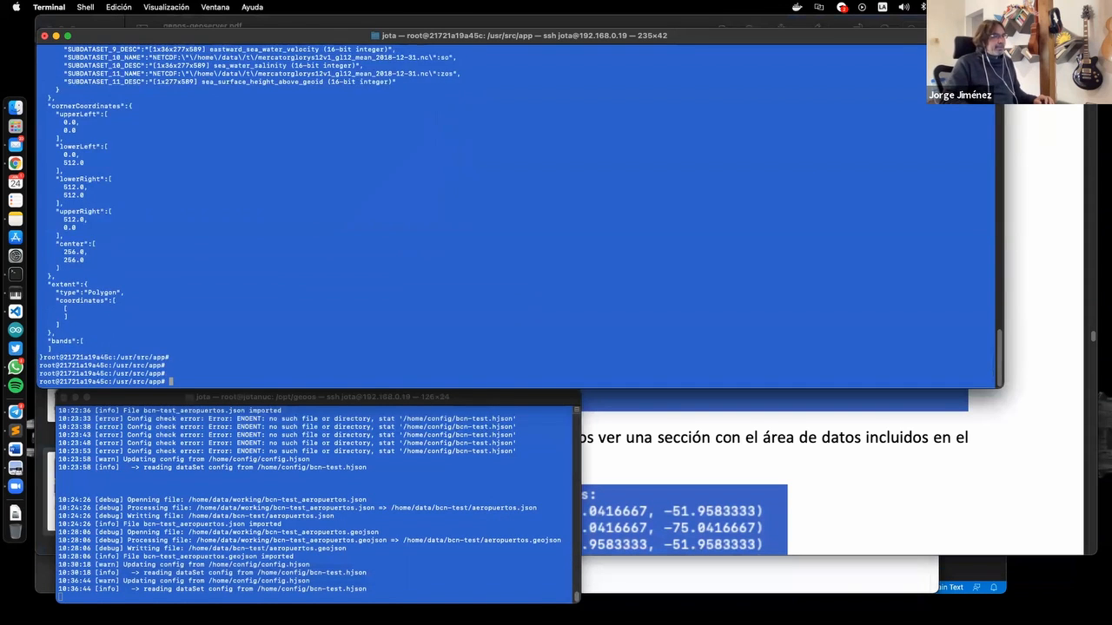
key(Return)
key(Return)
key(Up)
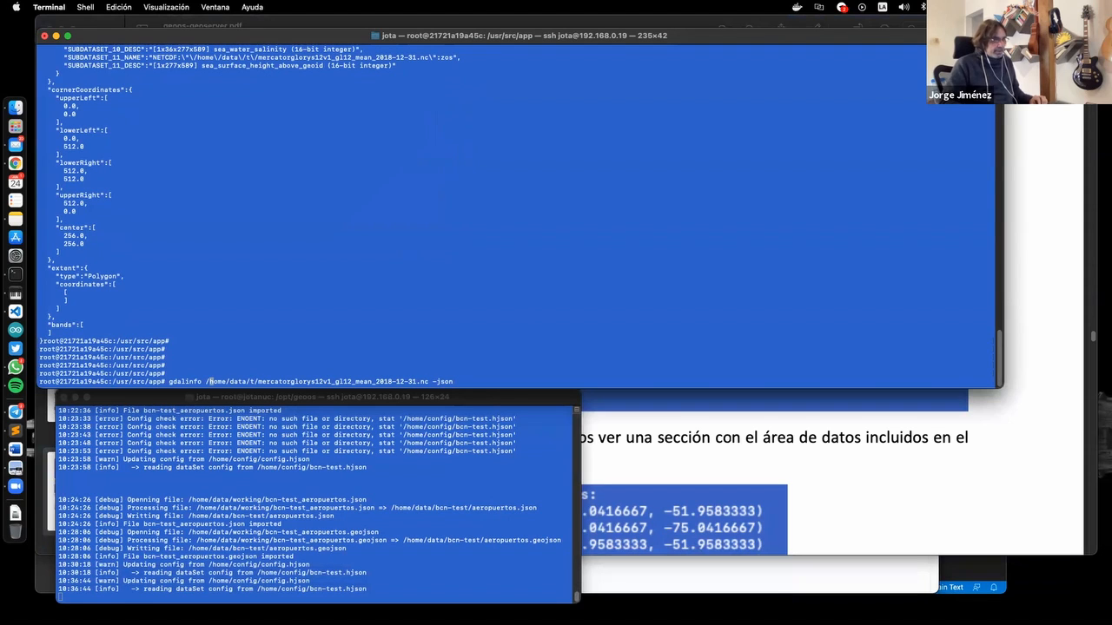
text(-sd 10)
key(Return)
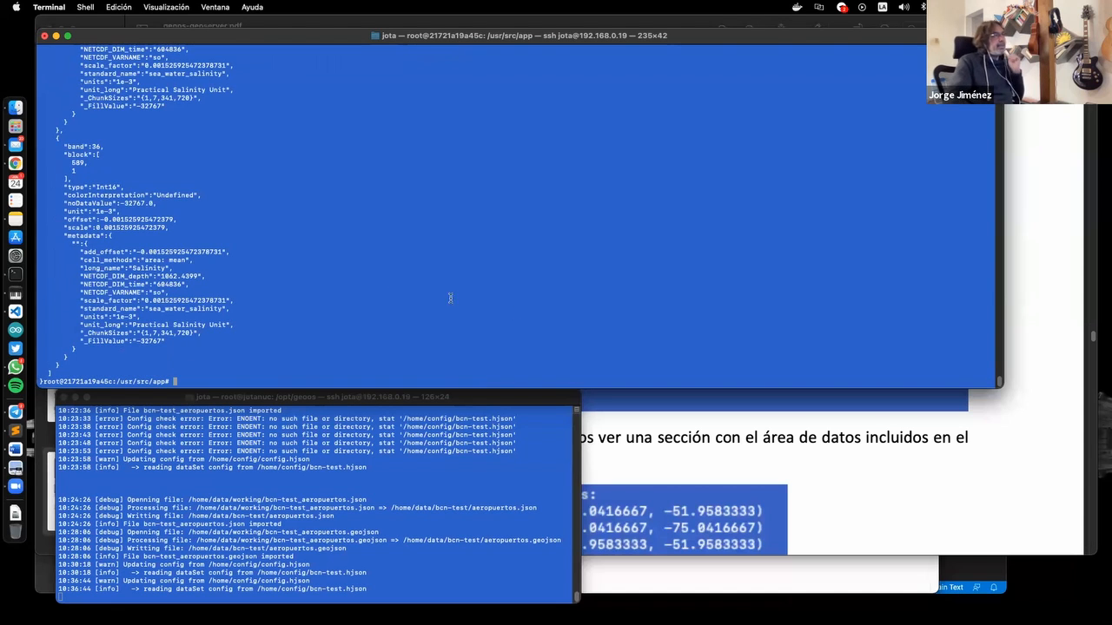
Examine the metadata of the last salinity bands in the gdalinfo output and add blank prompt lines below it
scroll(181, 306, up, 10)
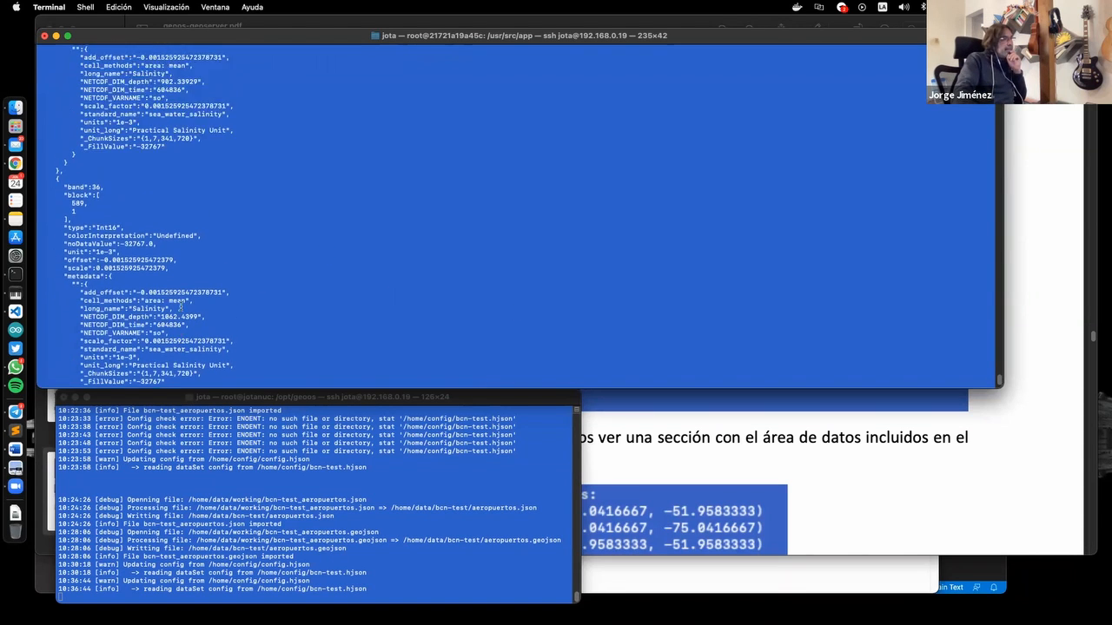
scroll(181, 307, up, 12)
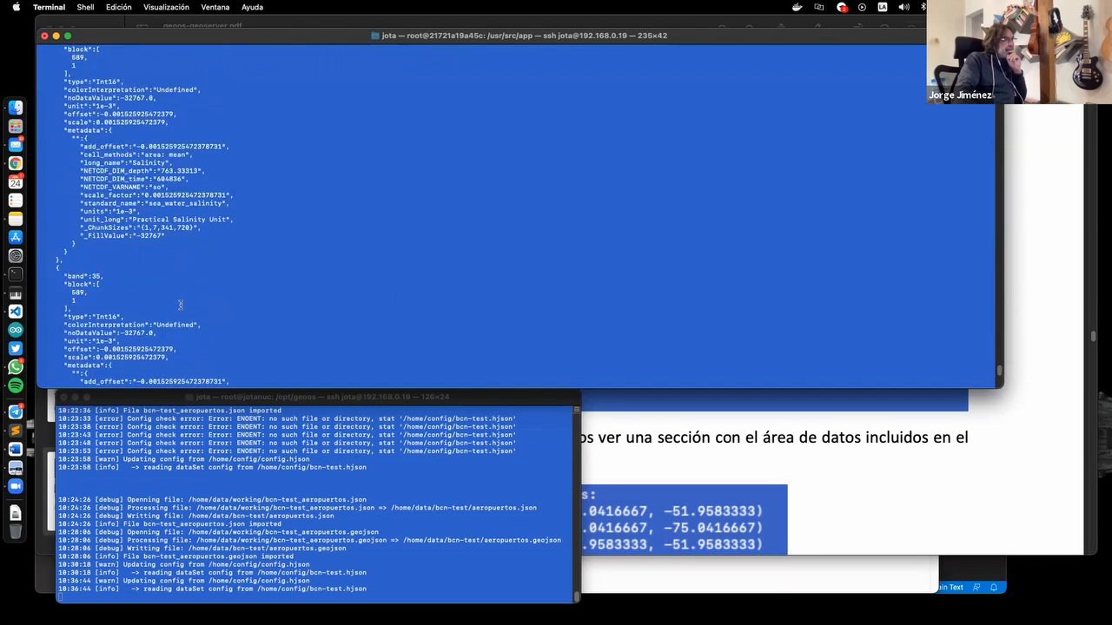
scroll(180, 306, down, 11)
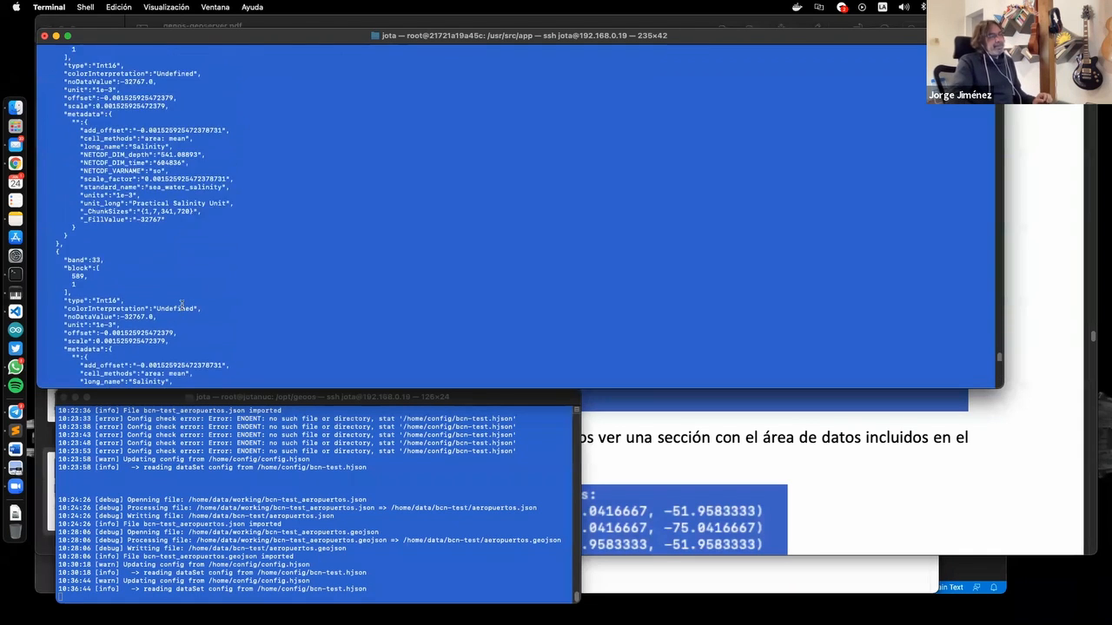
scroll(182, 309, down, 3)
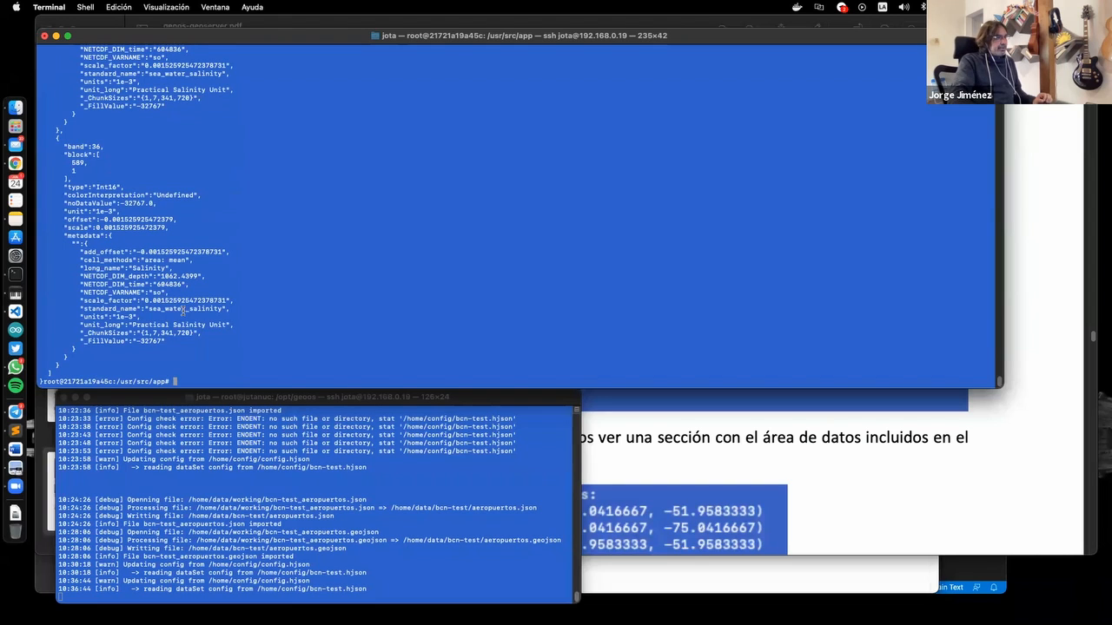
key(Return)
key(Return)
key(Return)
key(Return)
key(Return)
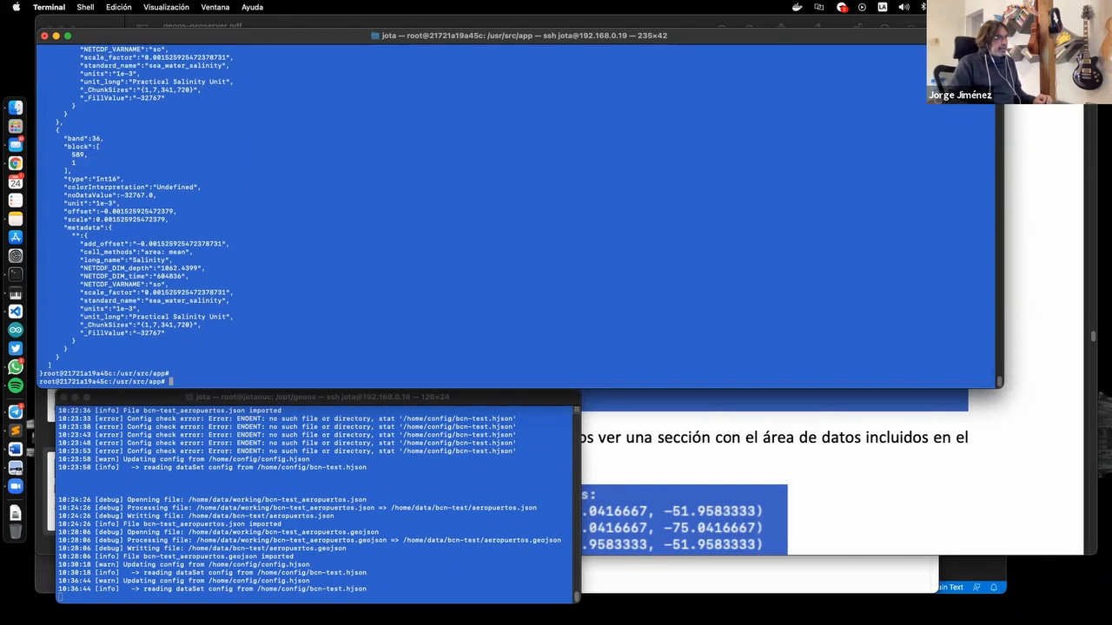
Switch to the PDF guide, read the corner coordinates and NETCDF_DIM_depth explanation, and highlight the phrase "se muestran 36 bandas"
key(super+Tab)
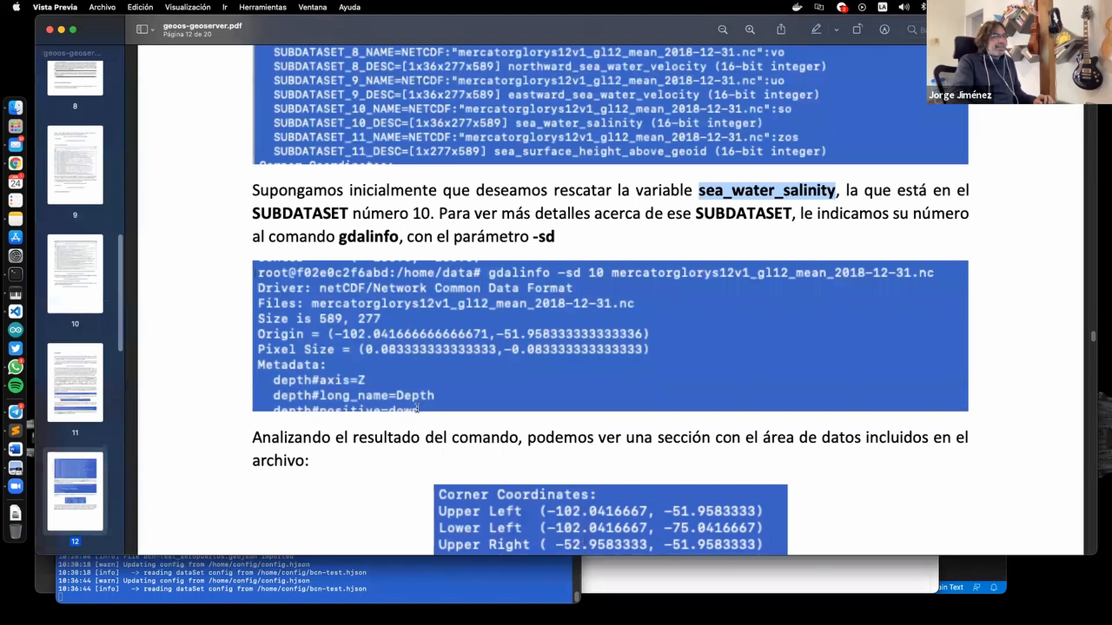
scroll(301, 278, down, 2)
scroll(299, 280, down, 1)
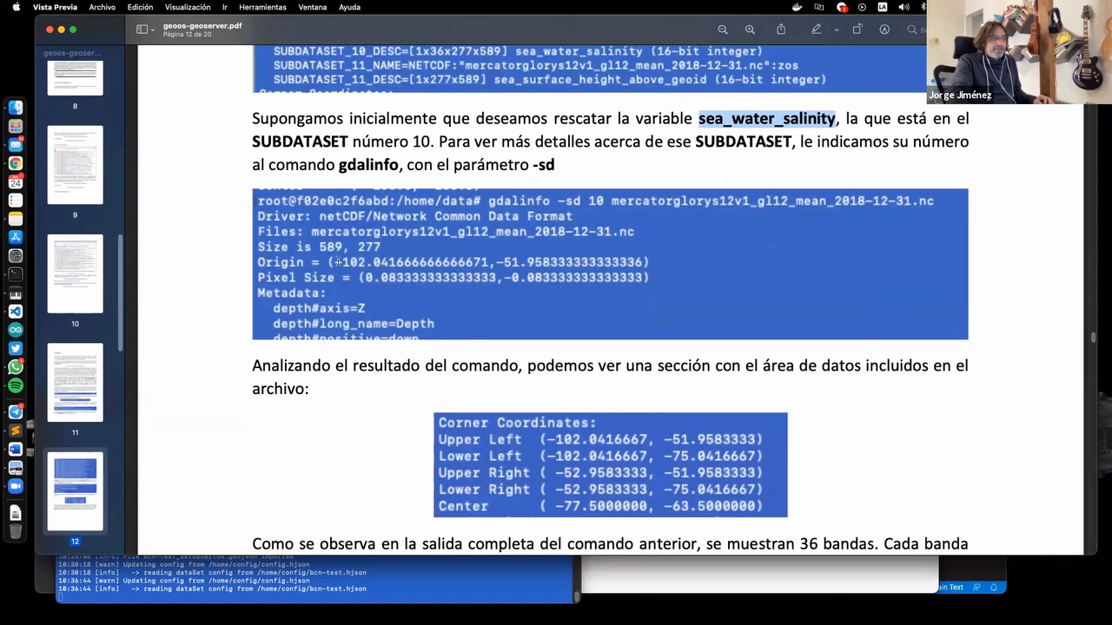
scroll(315, 259, down, 1)
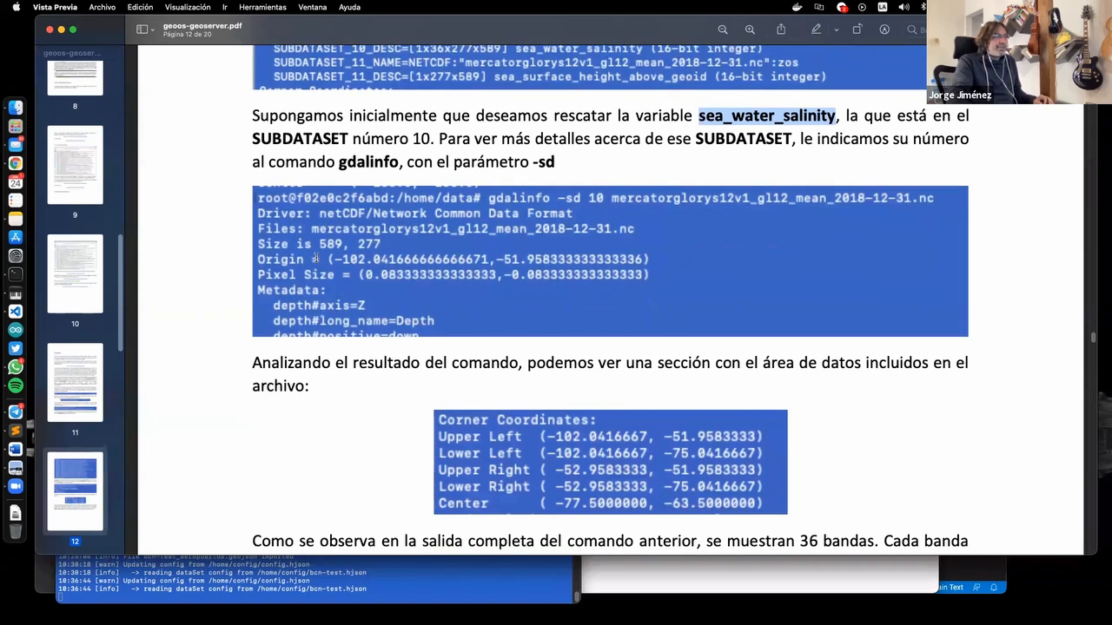
scroll(315, 259, down, 3)
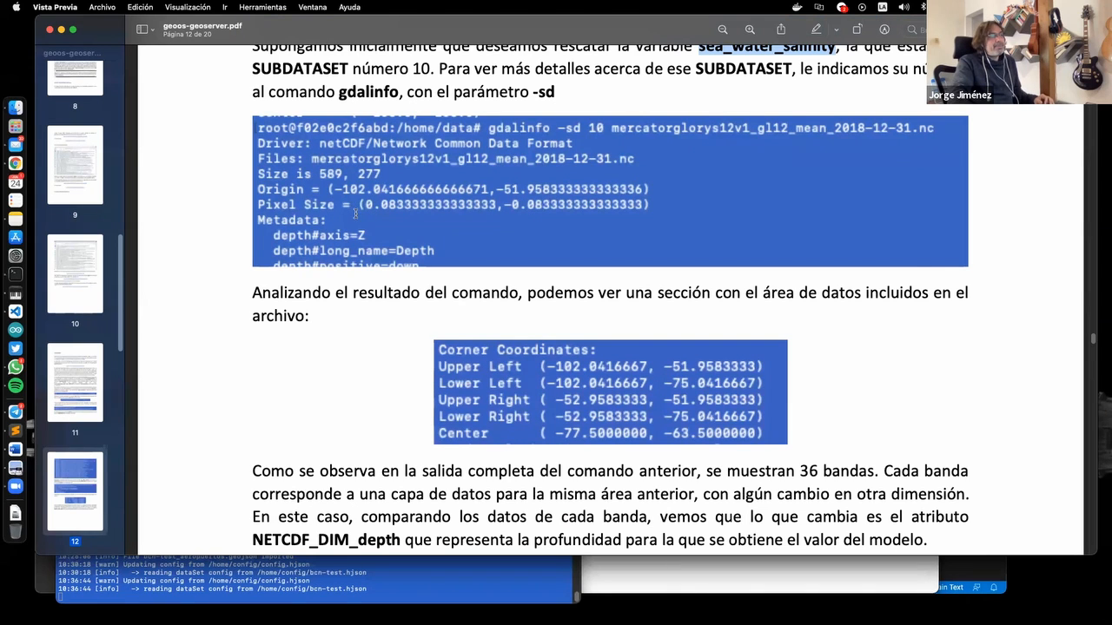
scroll(355, 217, down, 5)
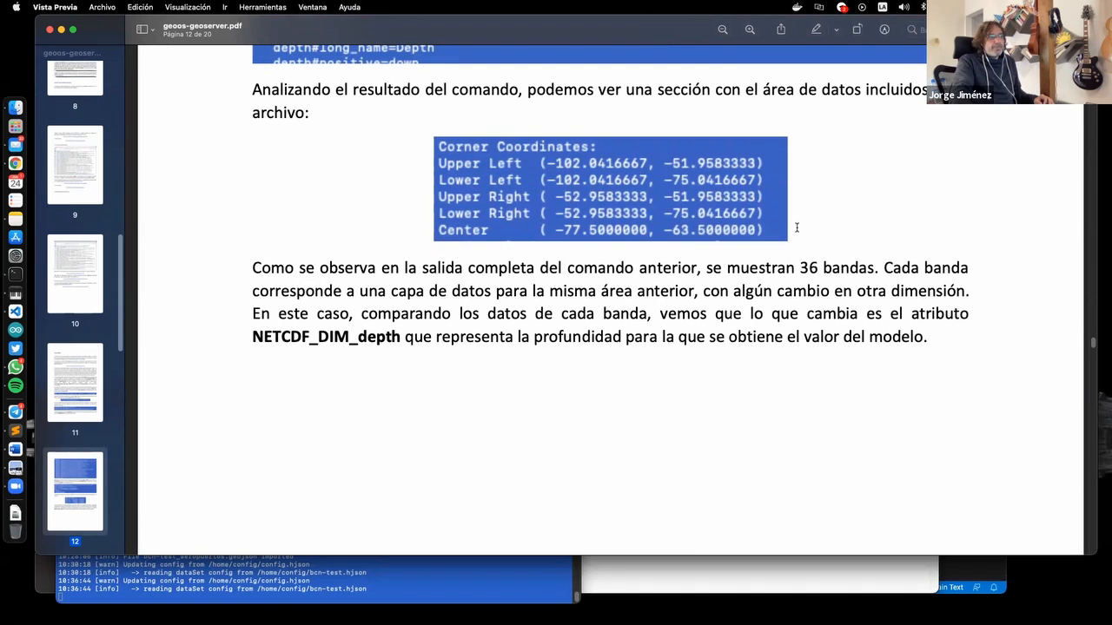
scroll(797, 227, down, 1)
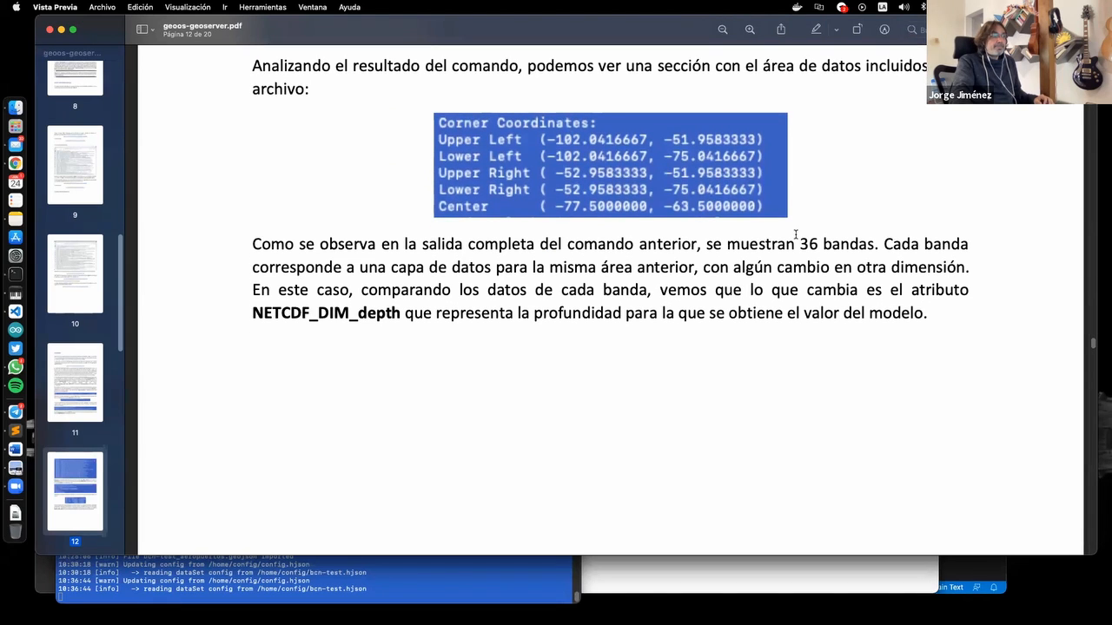
scroll(796, 235, down, 1)
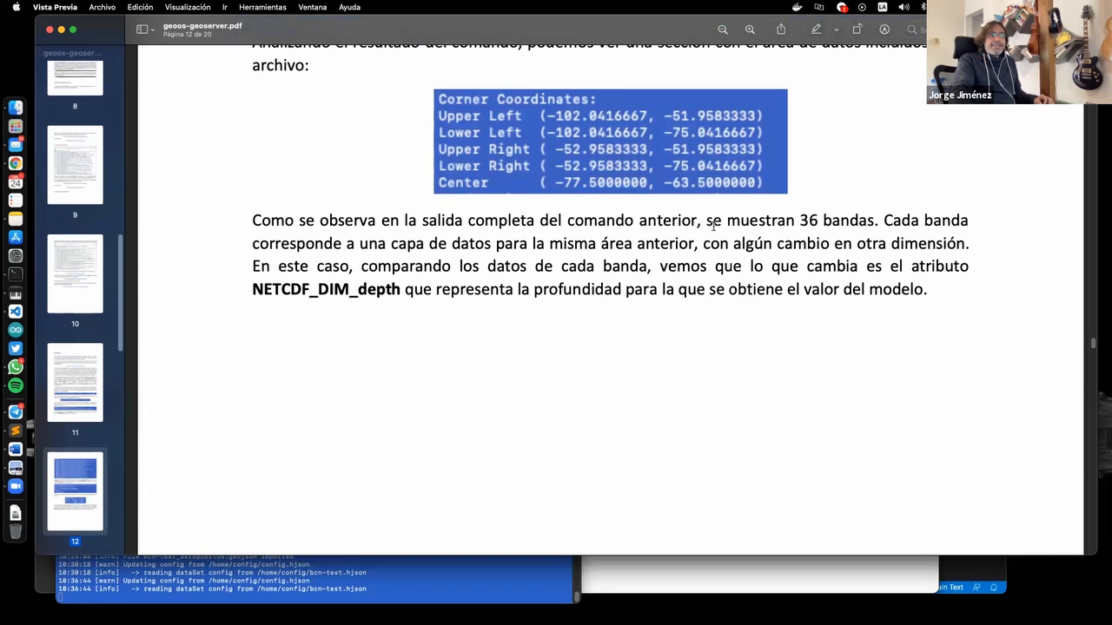
drag(705, 224, 876, 222)
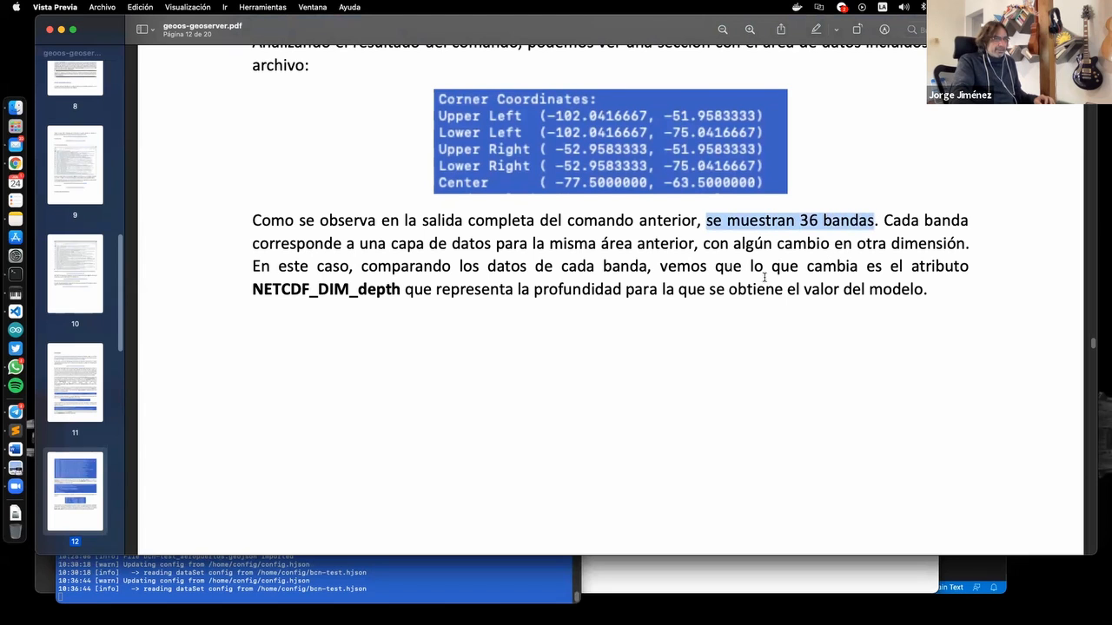
Switch to Terminal and examine the listed salinity bands from band 36 back to band 1, including their NETCDF_DIM_depth attributes
key(super+Tab)
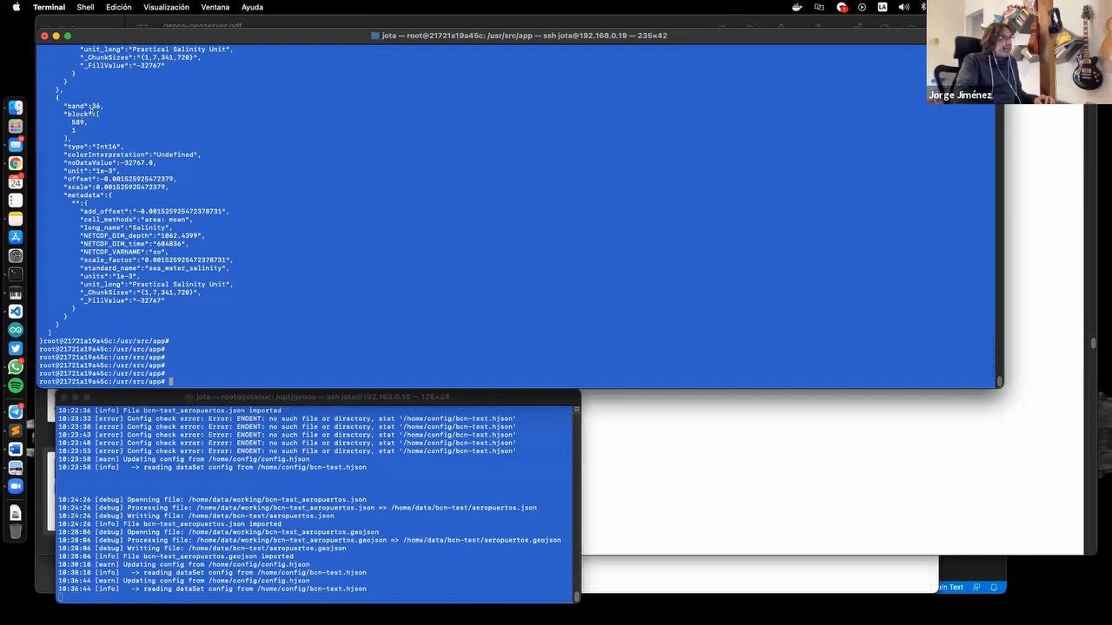
scroll(97, 130, up, 10)
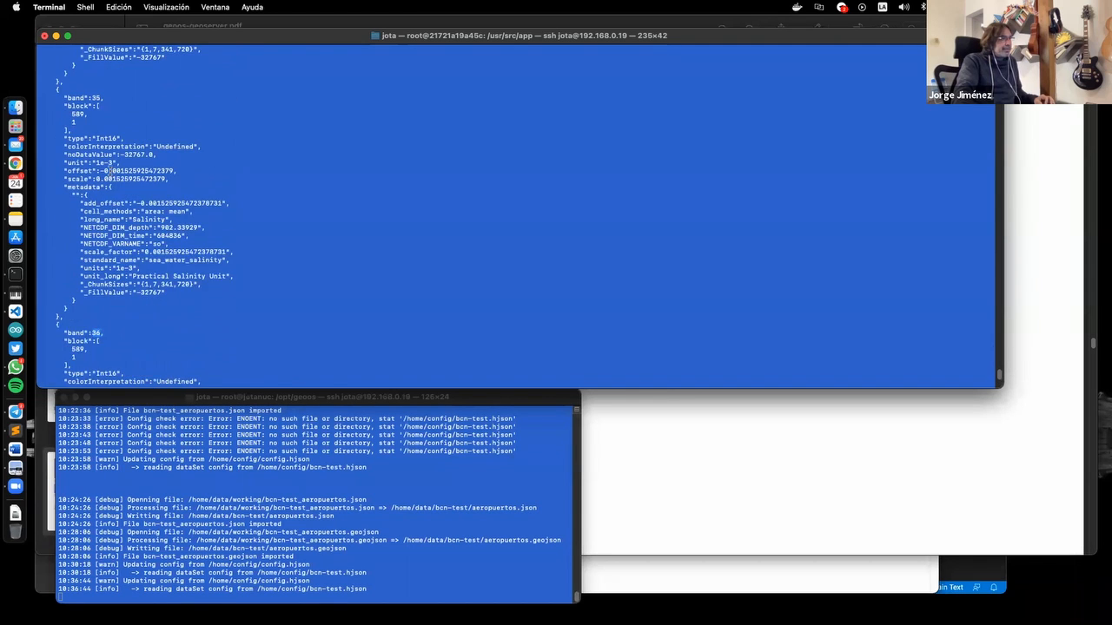
scroll(102, 157, up, 5)
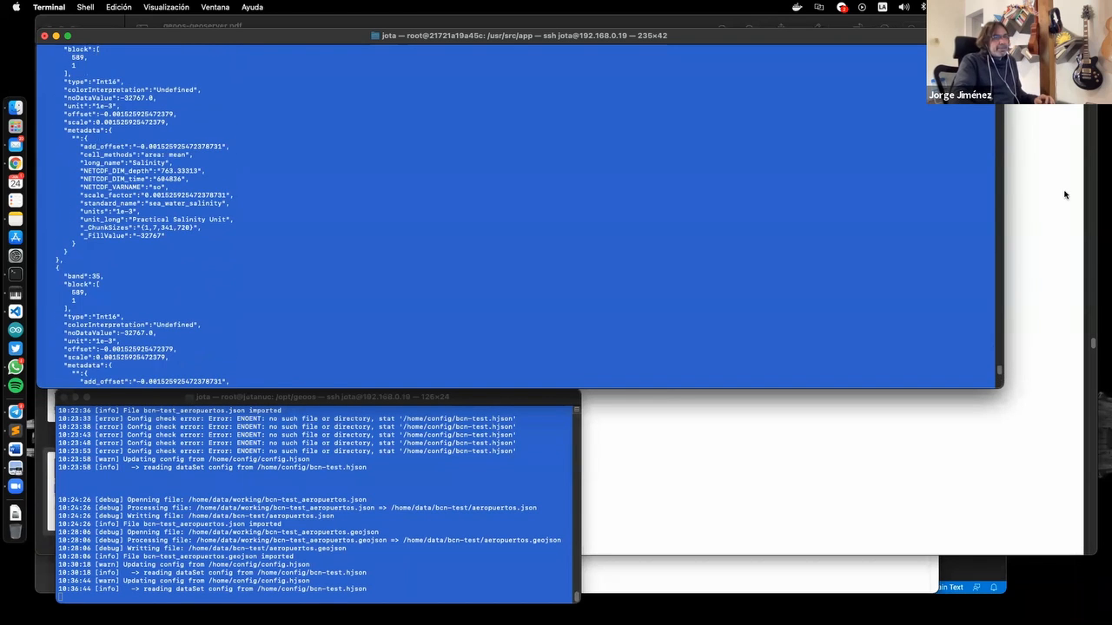
drag(998, 371, 998, 327)
scroll(991, 287, up, 15)
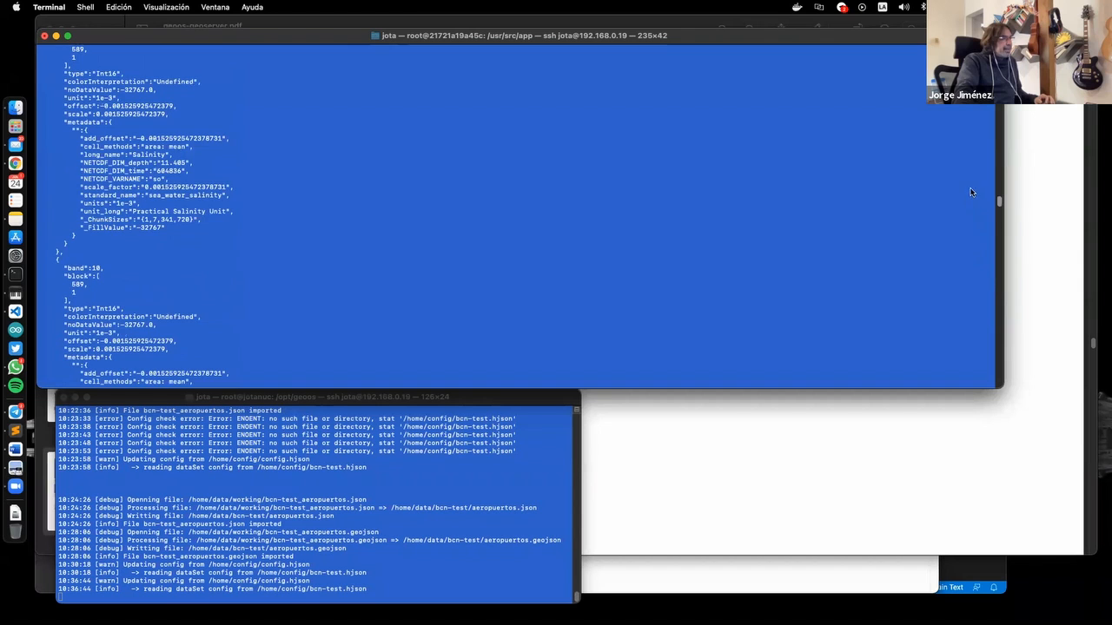
scroll(971, 192, up, 10)
scroll(961, 161, up, 15)
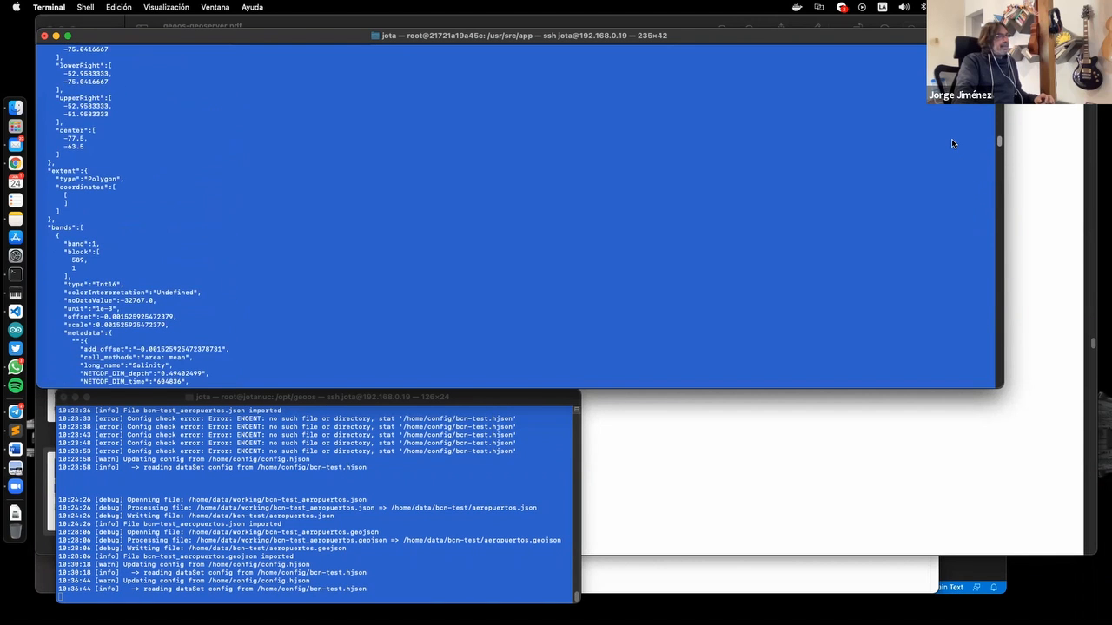
Examine the salinity subdataset's global metadata, corner coordinates, and the size and geoTransform sections at the start of the gdalinfo output
scroll(952, 143, up, 15)
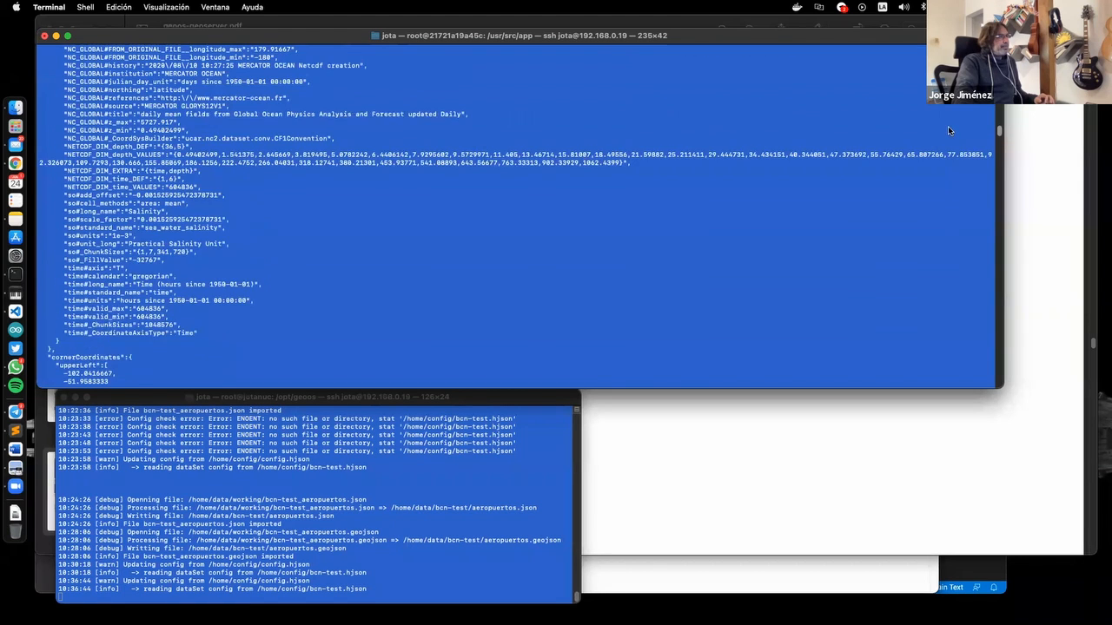
scroll(944, 134, down, 10)
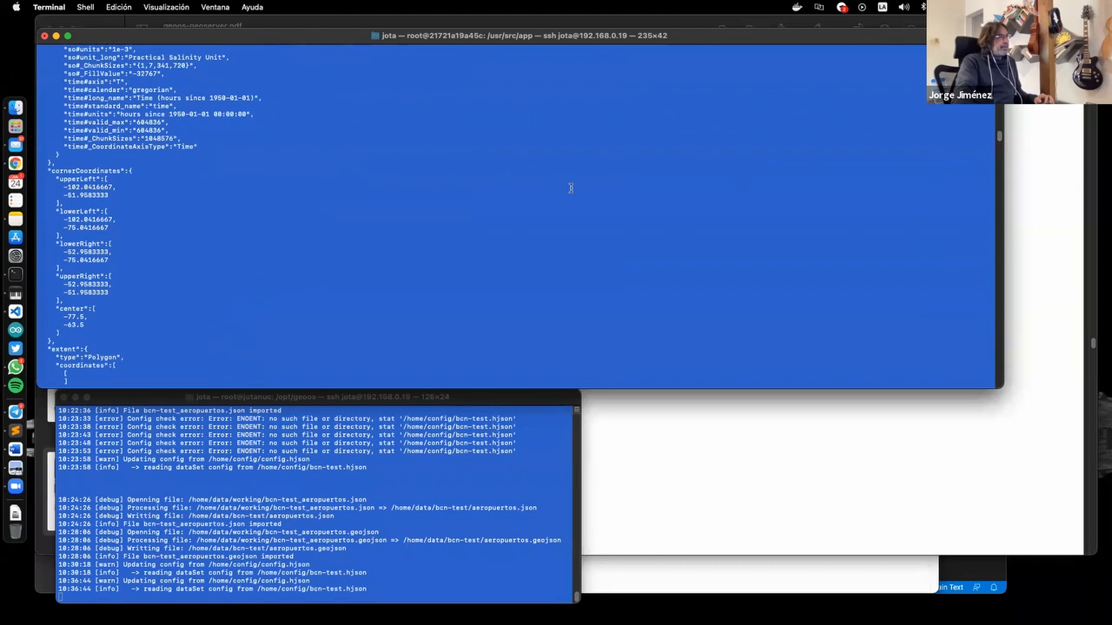
scroll(365, 248, up, 10)
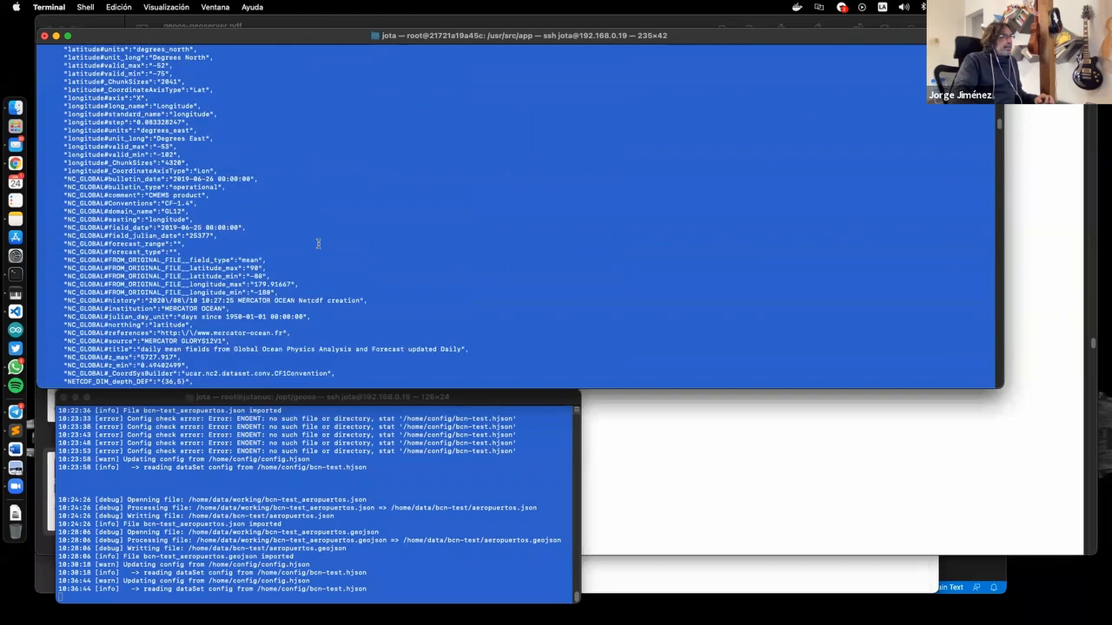
scroll(315, 244, up, 10)
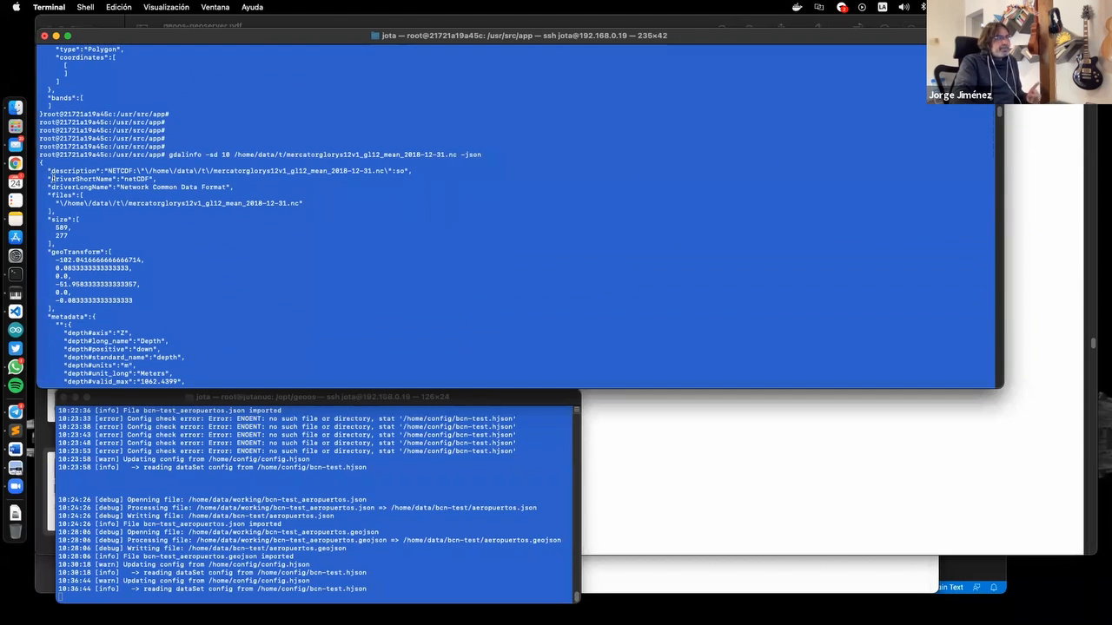
scroll(86, 215, down, 3)
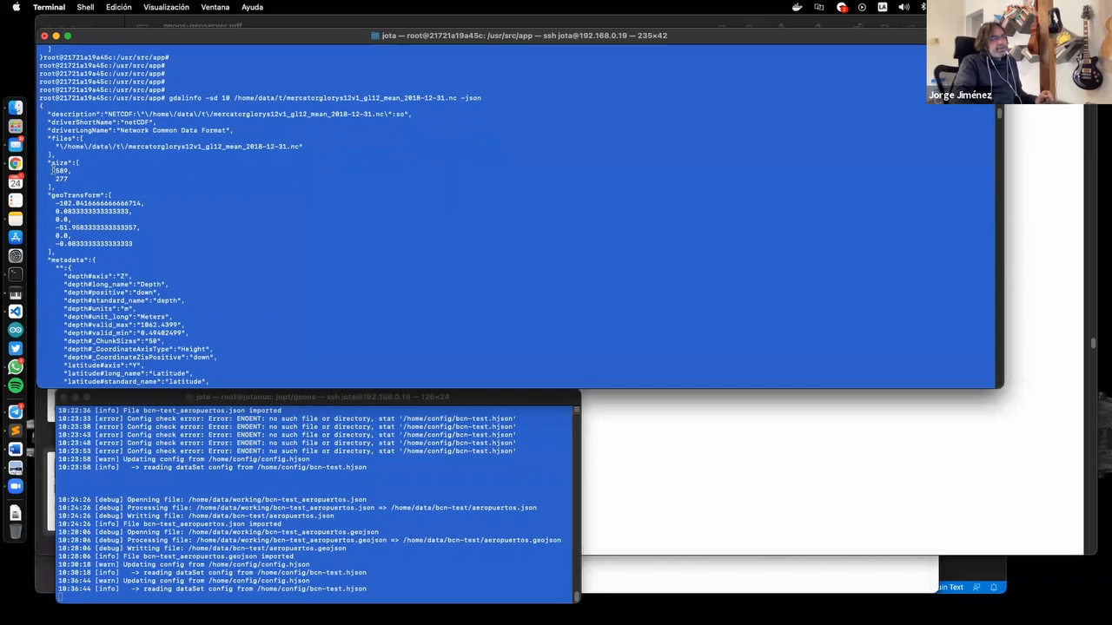
scroll(94, 173, down, 4)
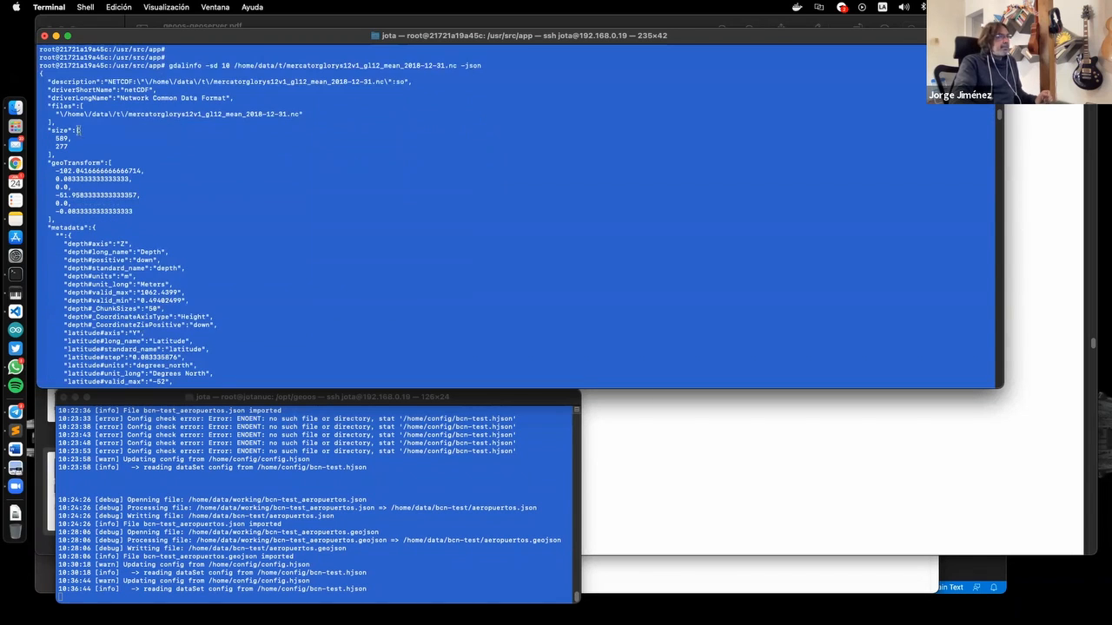
Examine the gdalinfo output from geoTransform through the depth dimension values, salinity and time attributes, and corner coordinates
scroll(96, 174, down, 8)
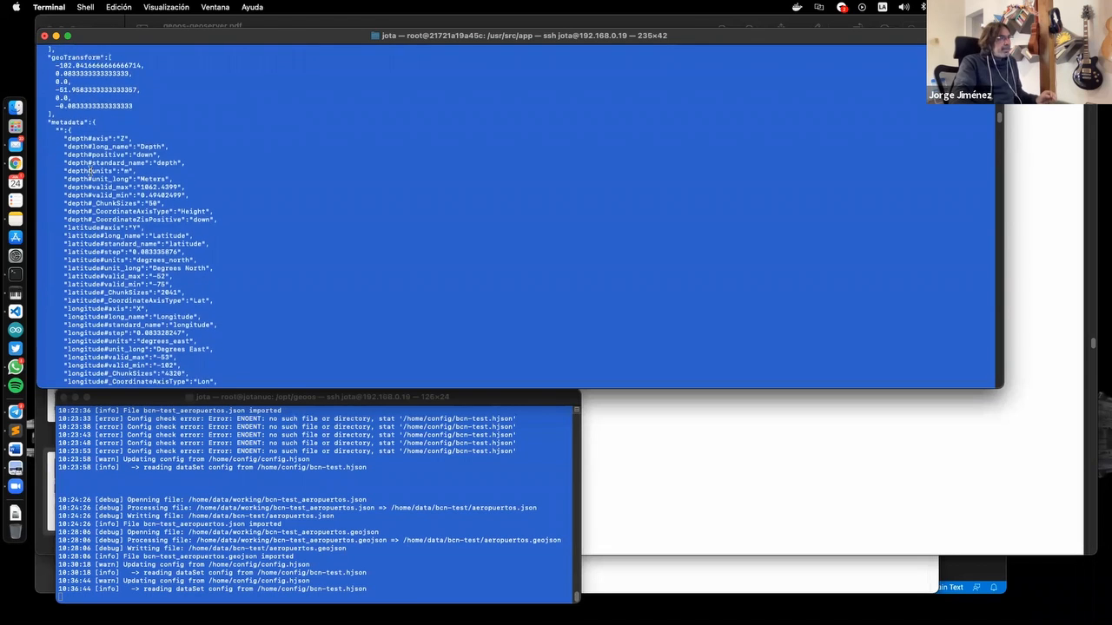
scroll(87, 174, down, 10)
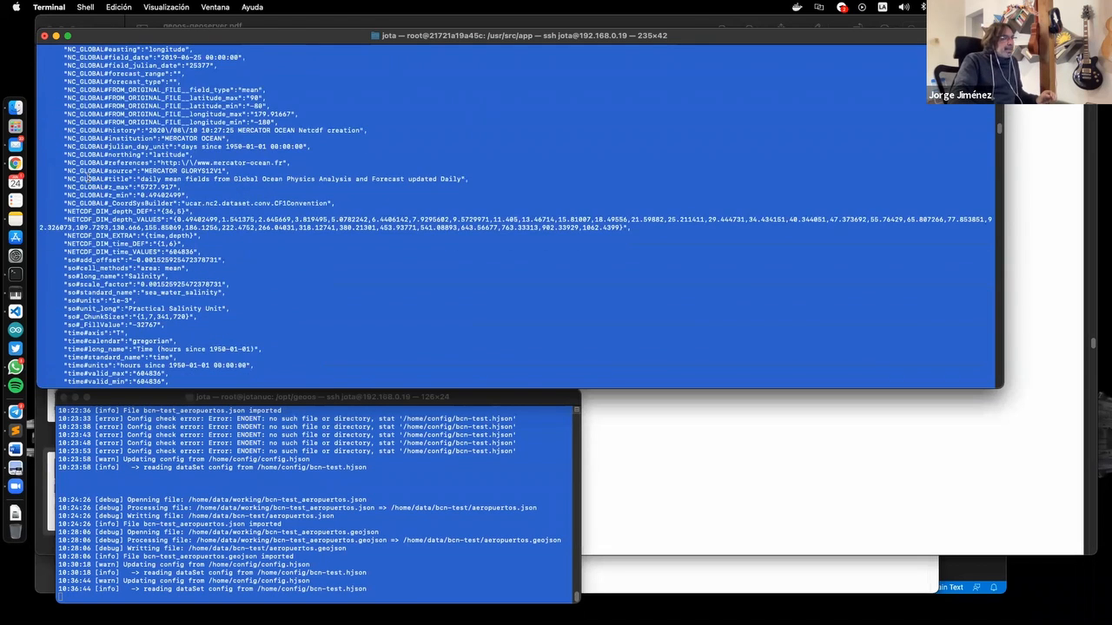
scroll(86, 174, down, 4)
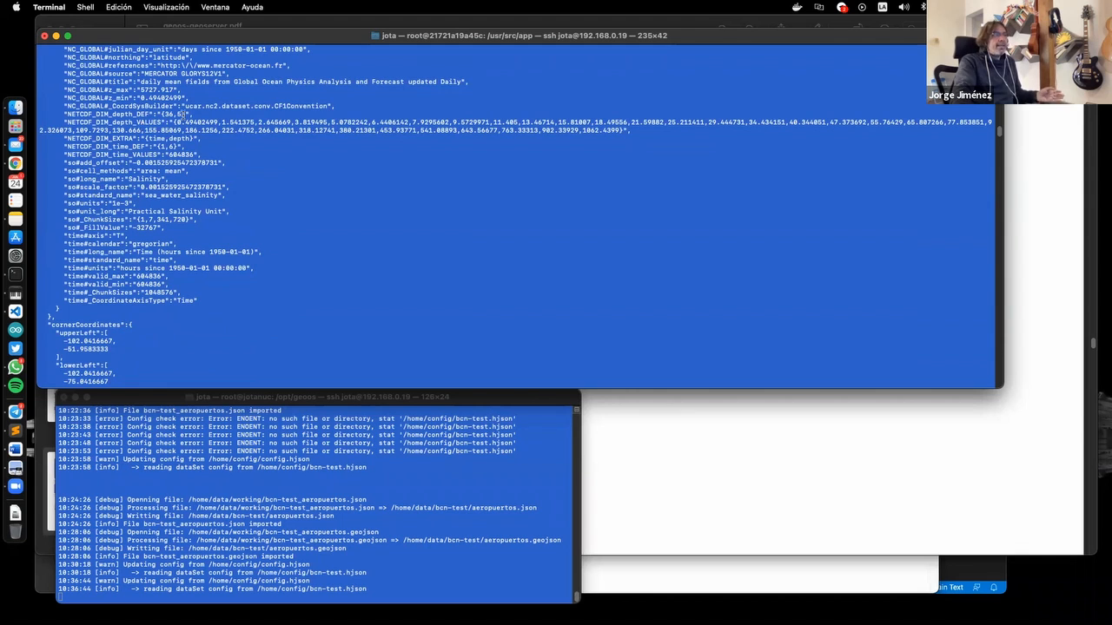
scroll(151, 193, down, 6)
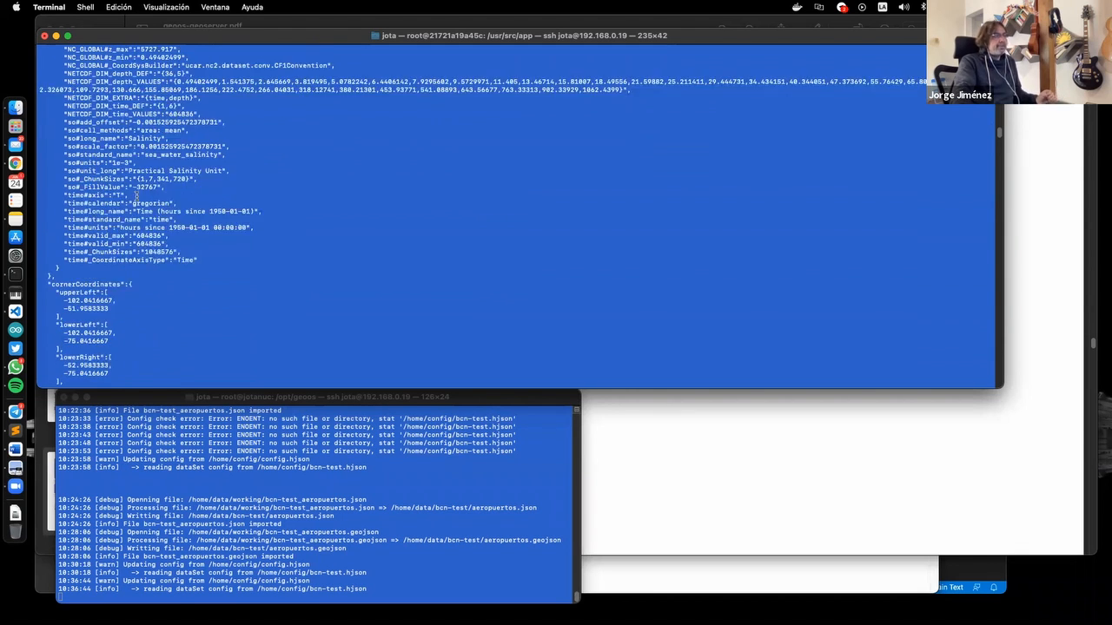
scroll(88, 188, down, 8)
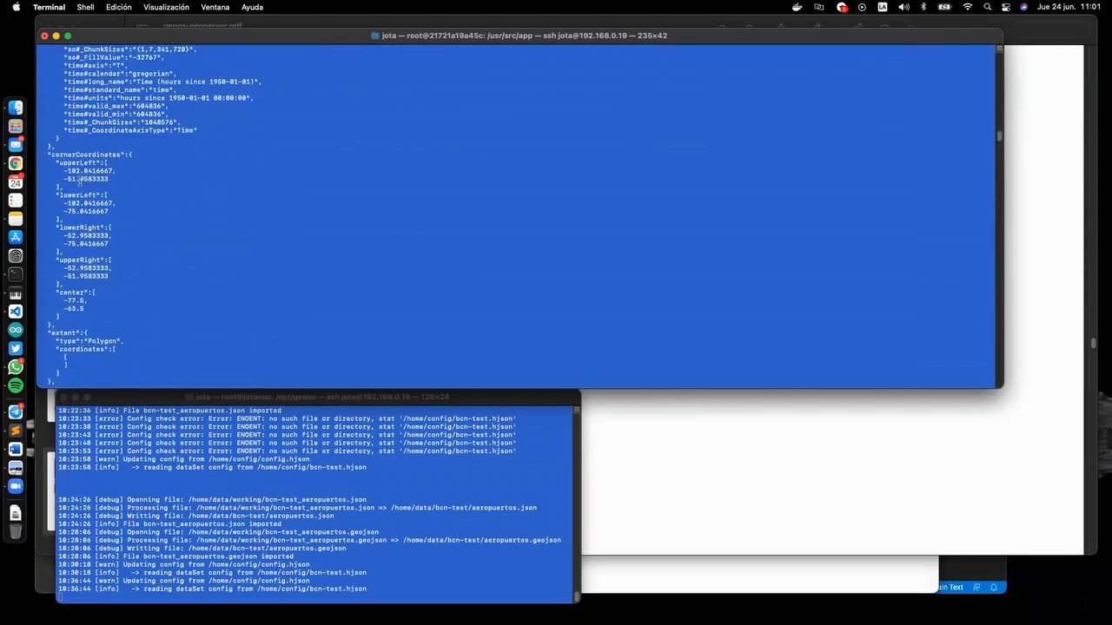
scroll(85, 187, down, 3)
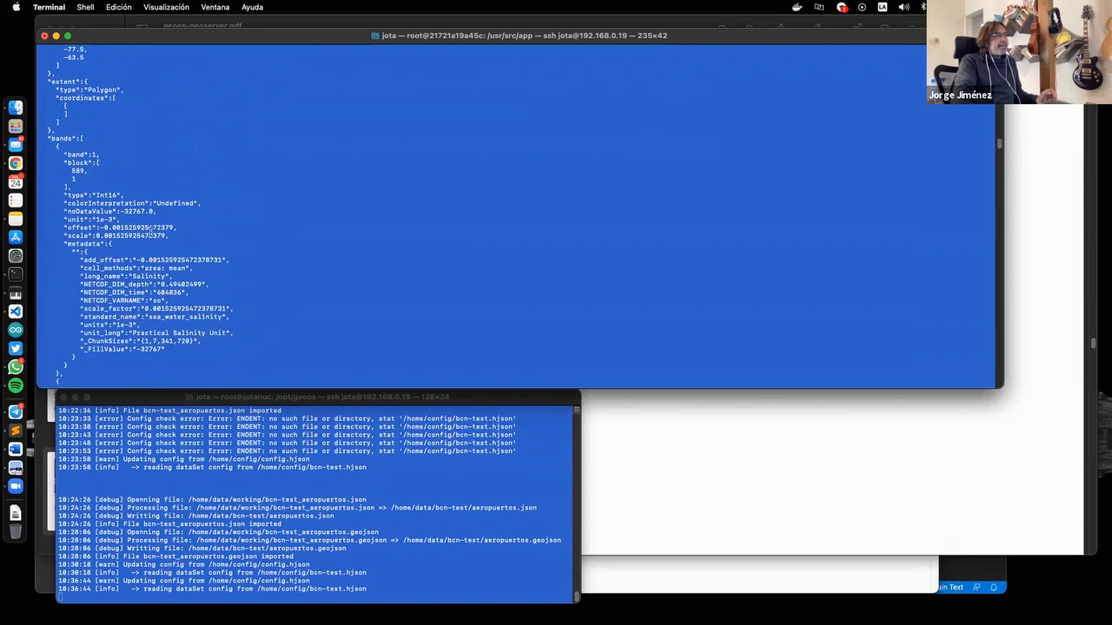
Examine band 1's type, offset, scale and metadata in the gdalinfo output, and highlight its NETCDF_VARNAME attribute
scroll(93, 241, down, 1)
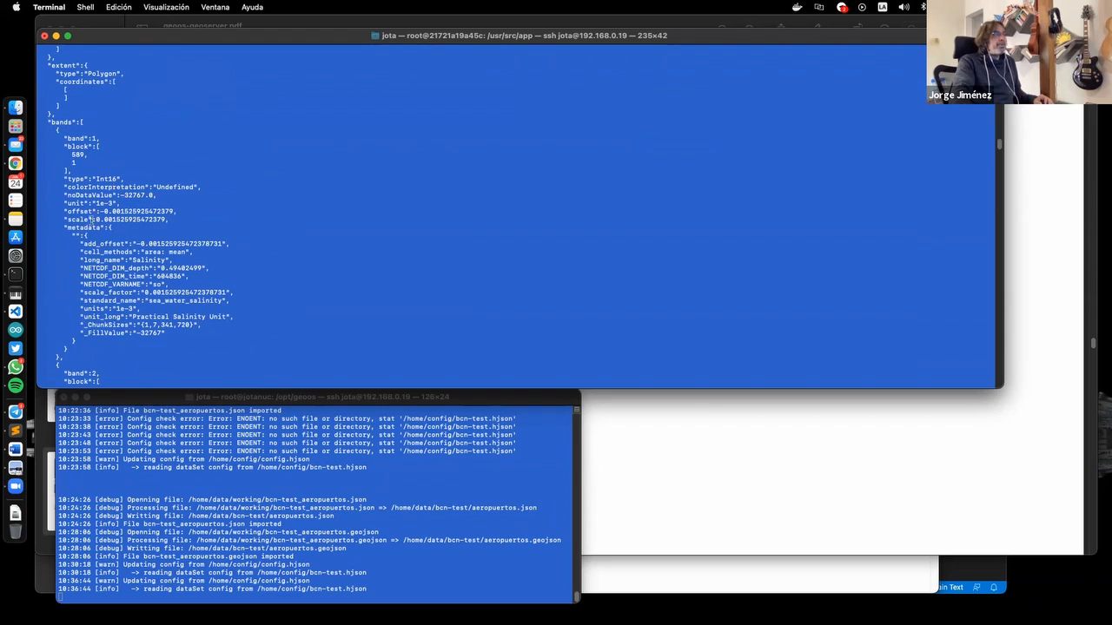
scroll(185, 208, down, 1)
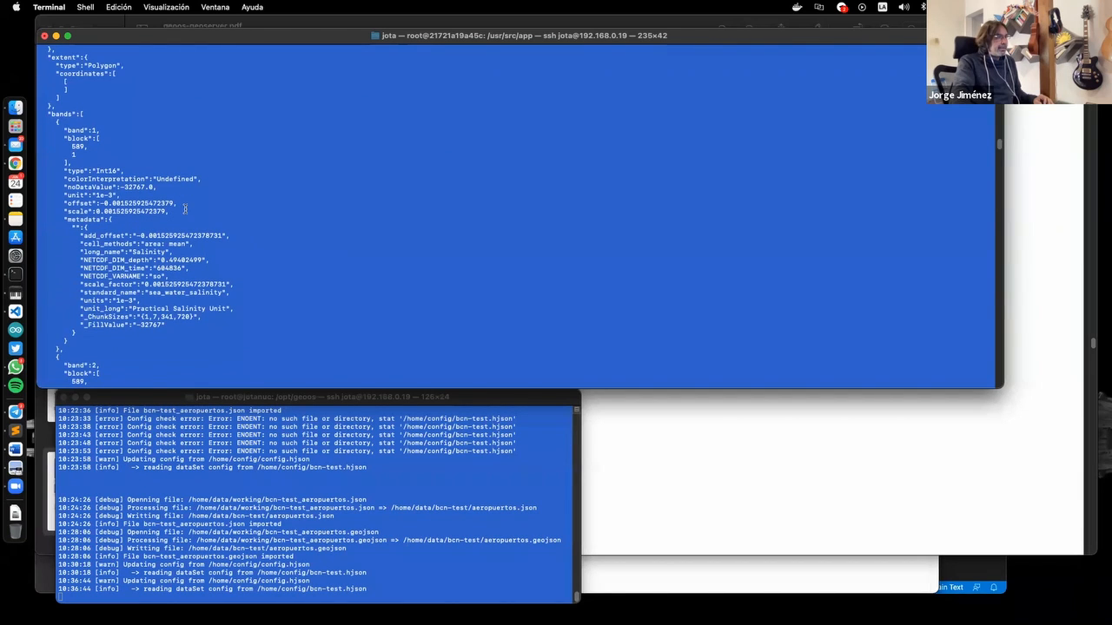
scroll(185, 209, down, 3)
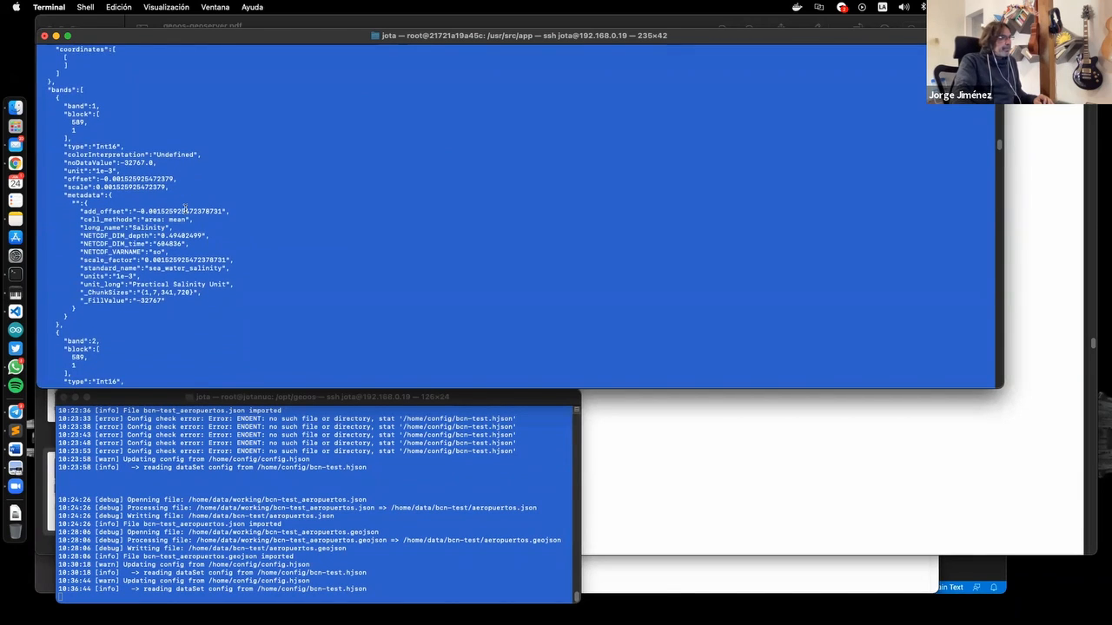
scroll(185, 208, down, 4)
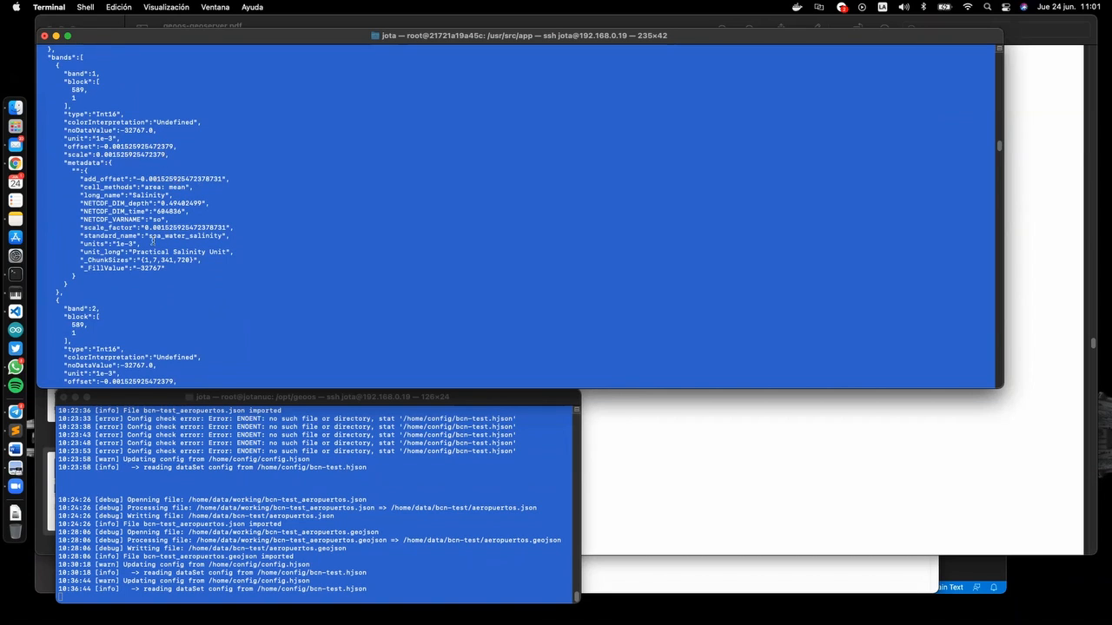
double_click(113, 220)
Switch to the PDF guide, reread the paragraph on the 36 bands, and highlight the attribute name NETCDF_DIM_depth
key(super+Tab)
scroll(541, 298, down, 8)
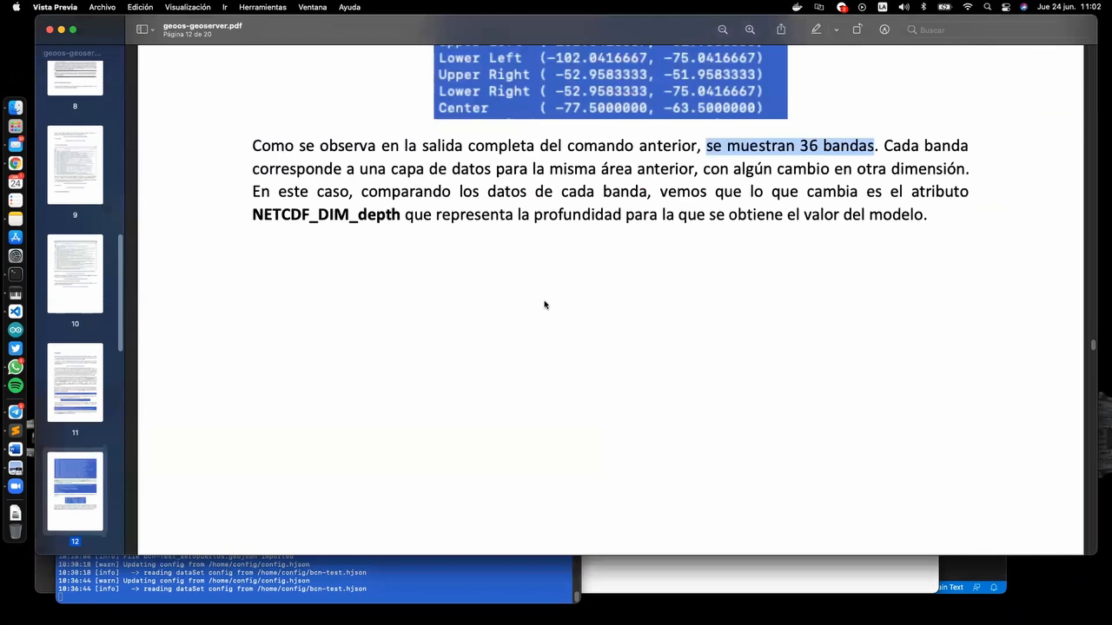
scroll(504, 290, up, 3)
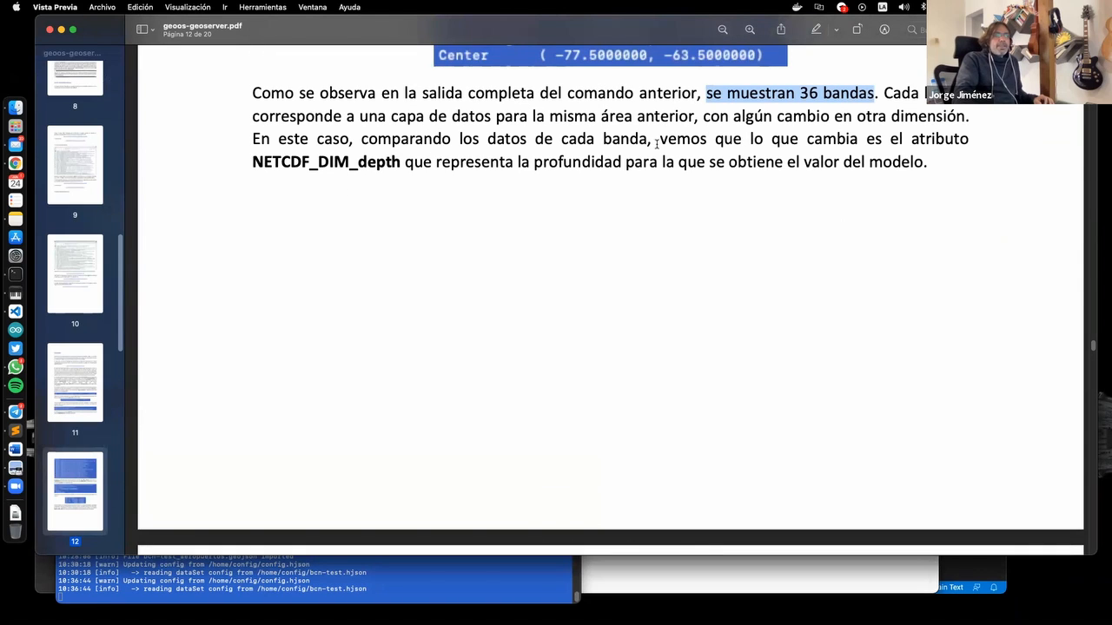
double_click(307, 162)
Switch to Terminal, highlight NETCDF_DIM_depth in bands 1 and 2, and compare the attribute with band 3
key(super+Tab)
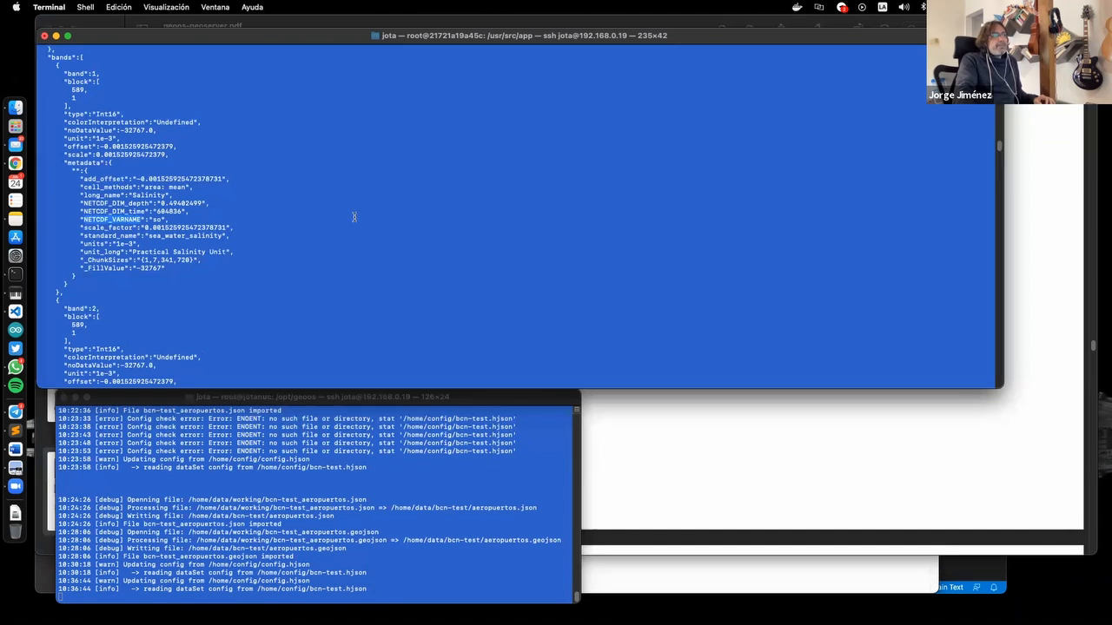
double_click(133, 203)
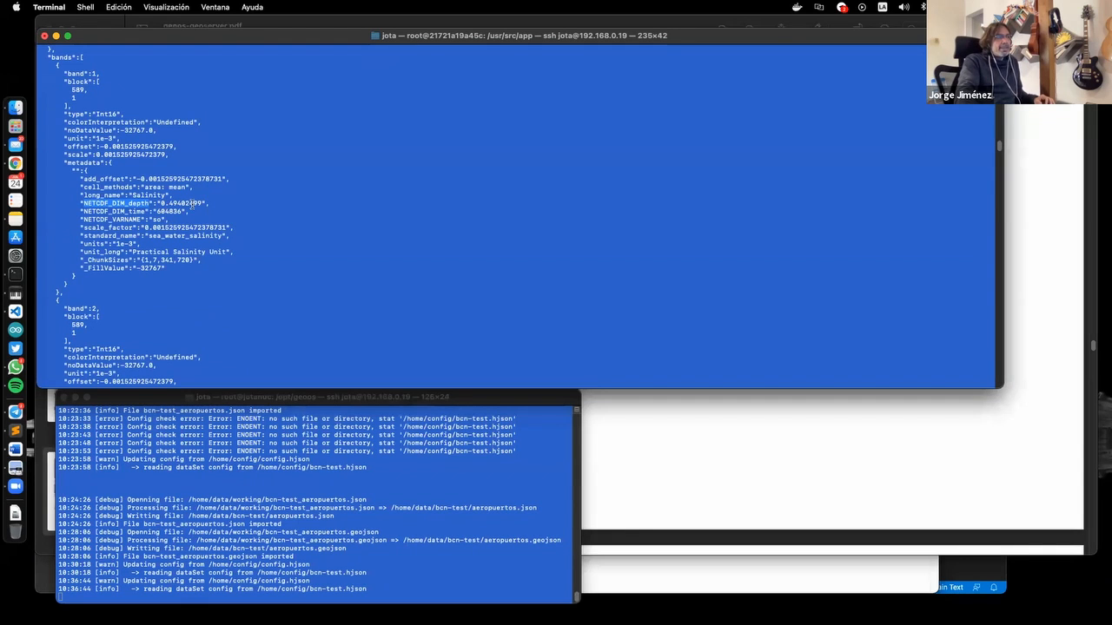
scroll(191, 203, down, 5)
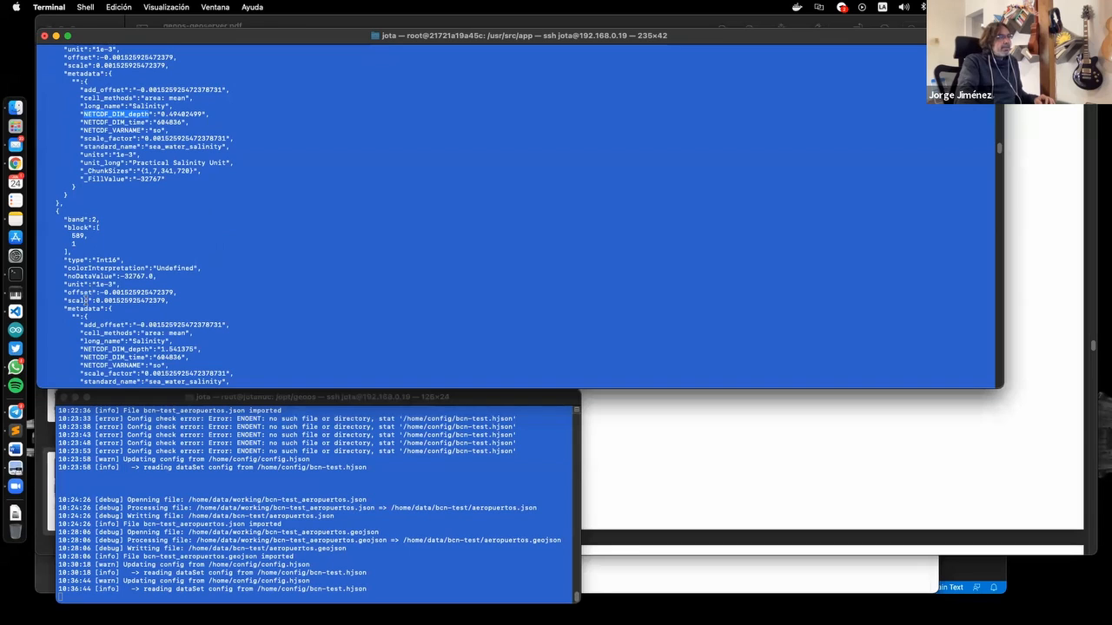
double_click(99, 349)
scroll(187, 321, down, 5)
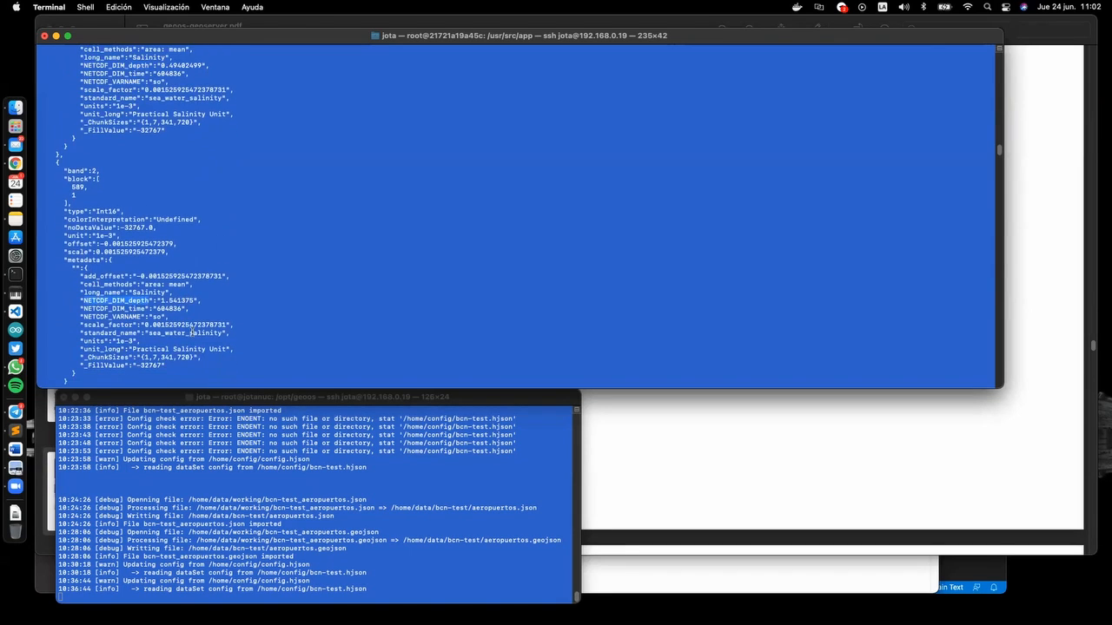
scroll(188, 322, down, 5)
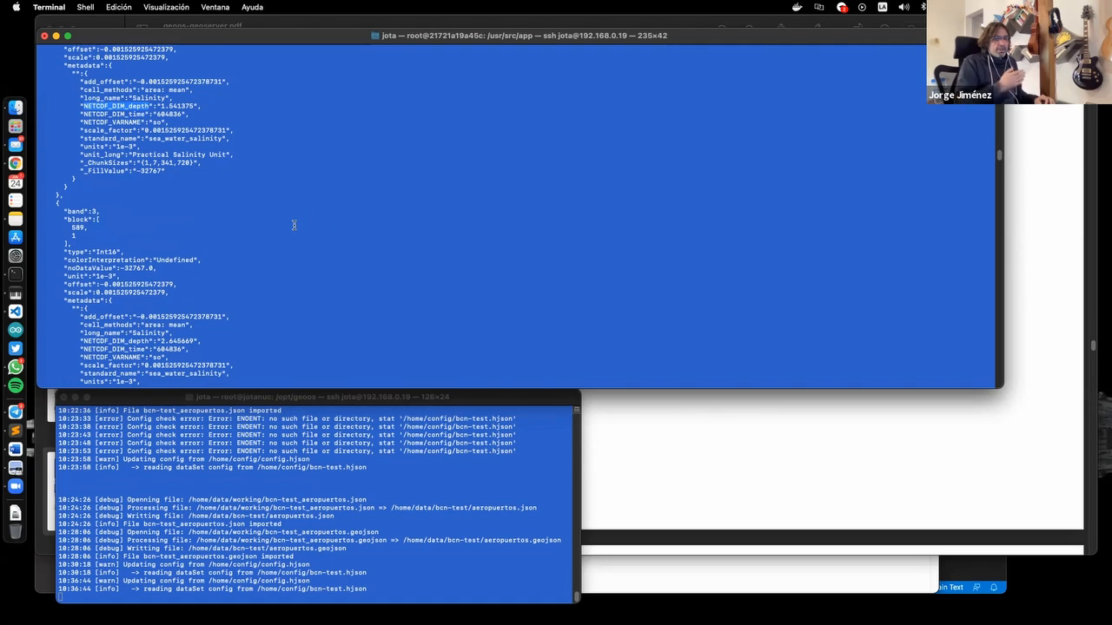
Return to band 1, highlight the start of its NETCDF_DIM_depth value, and compare its metadata with band 2
scroll(296, 234, up, 4)
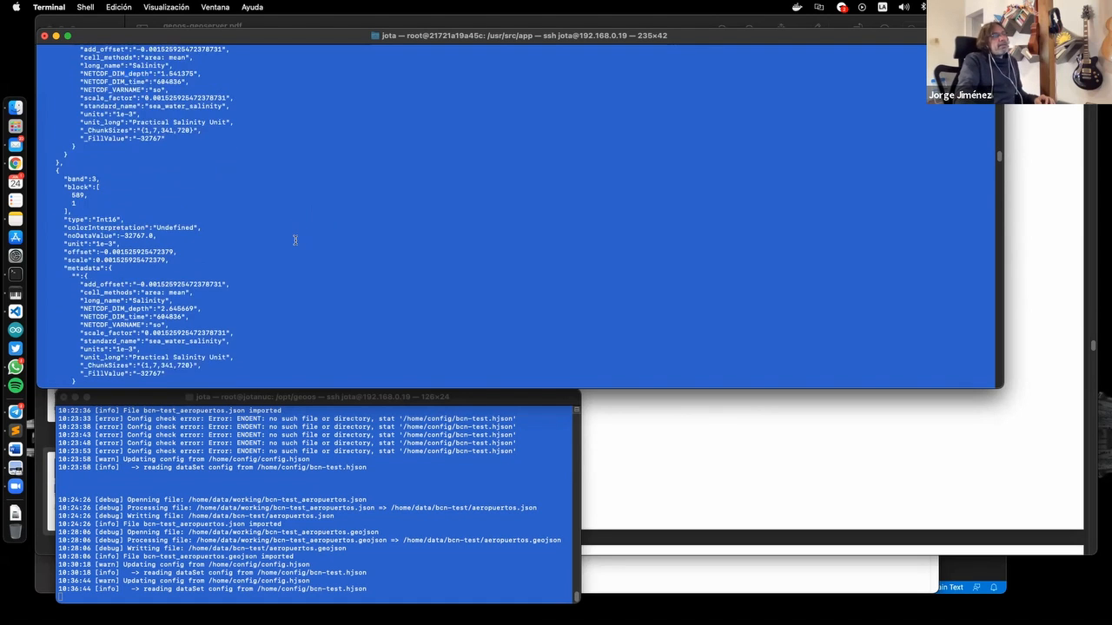
scroll(295, 241, up, 8)
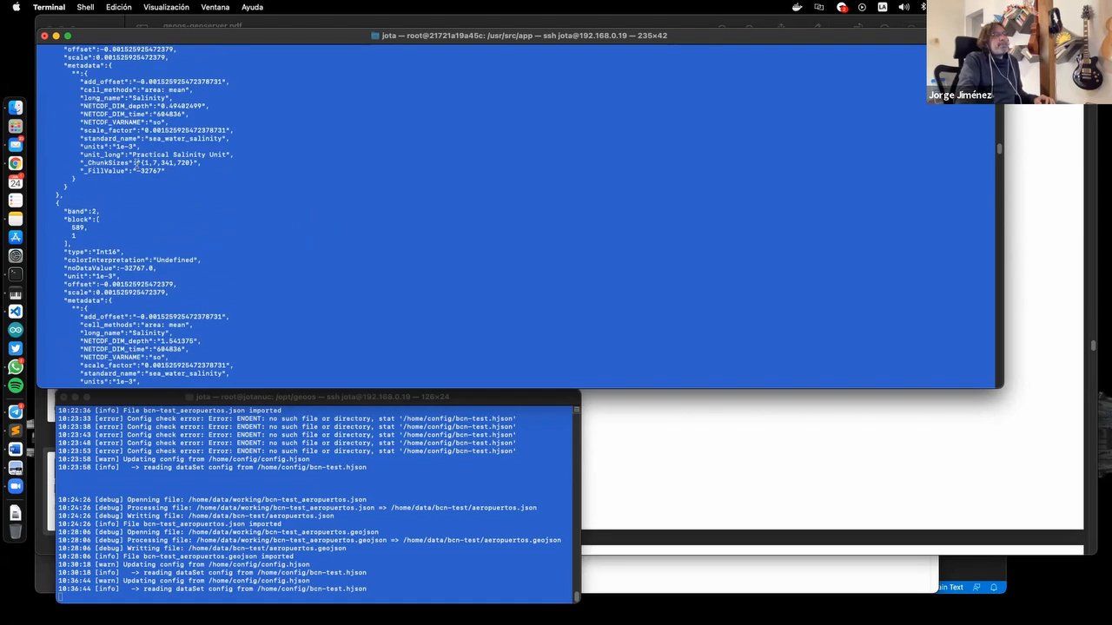
scroll(309, 210, up, 2)
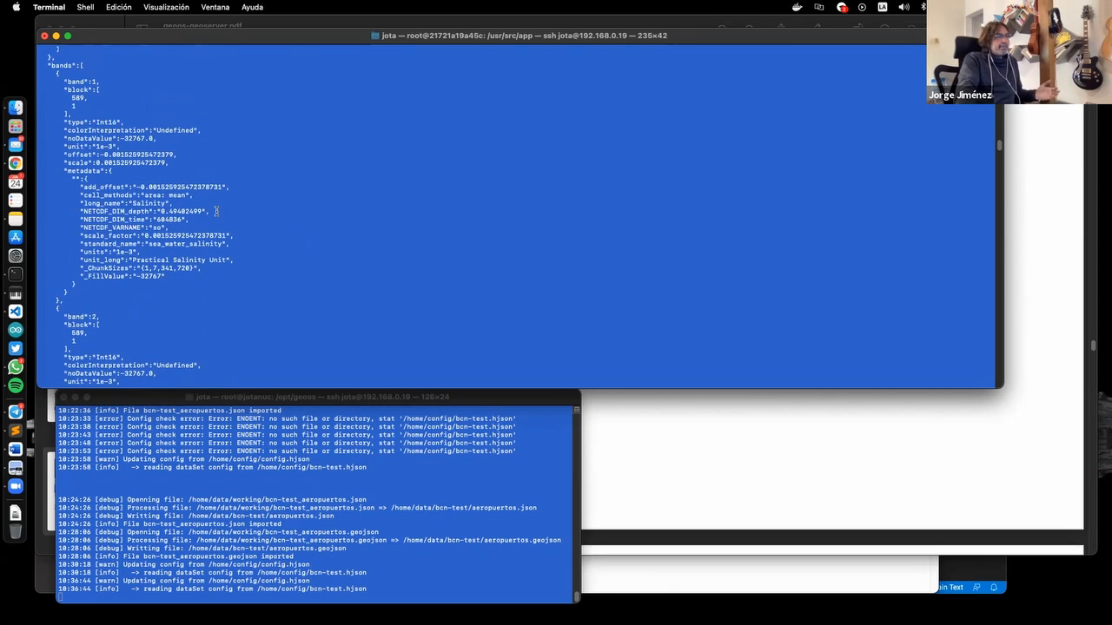
drag(159, 211, 177, 211)
right_click(182, 212)
click(243, 184)
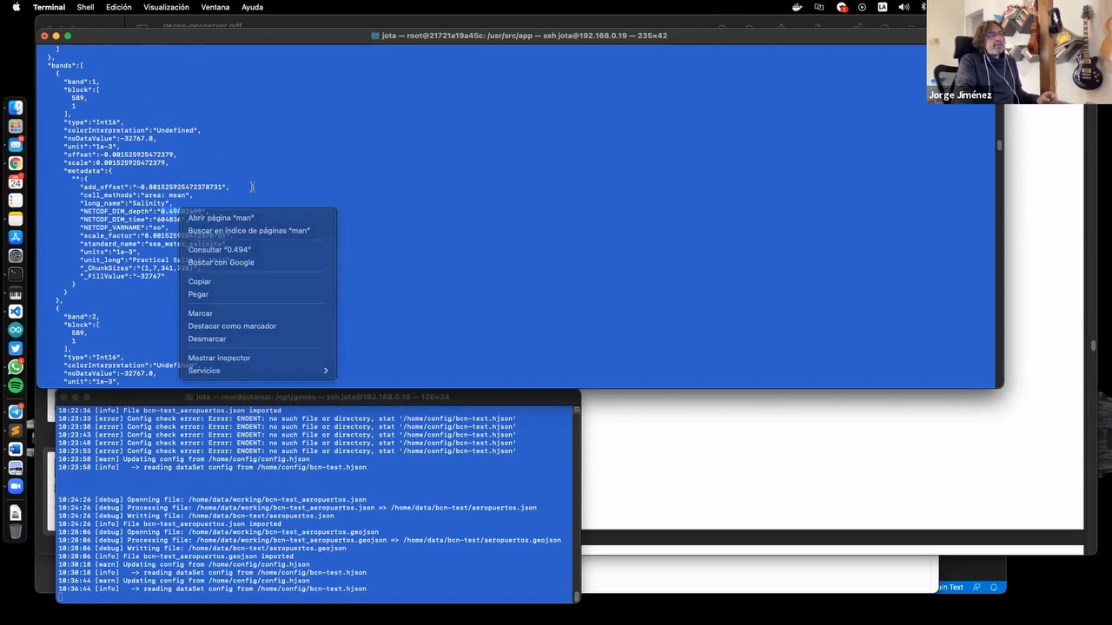
click(224, 211)
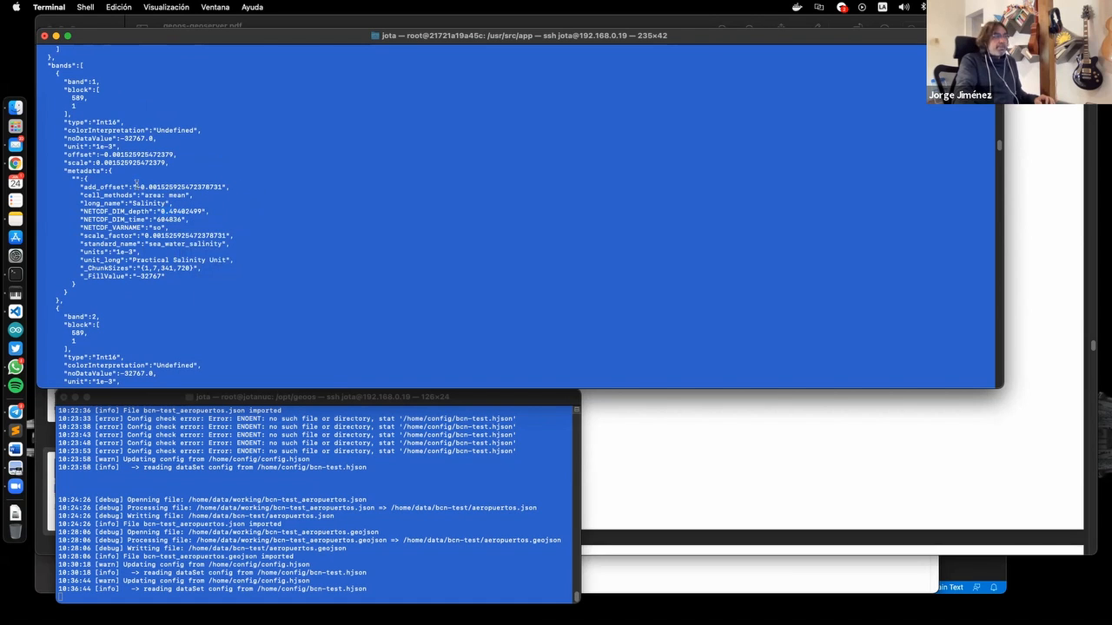
scroll(178, 329, down, 5)
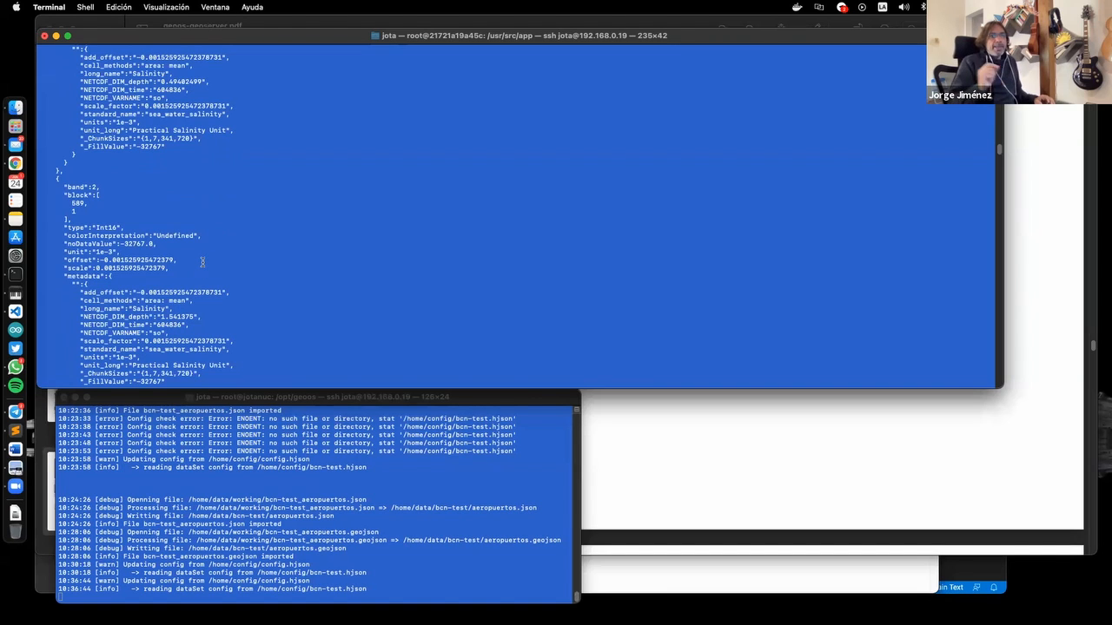
Switch to the PDF guide and read page 13 on raster datasets, GeoServer temporality, and the oce-test line for config.hjson
key(super+Tab)
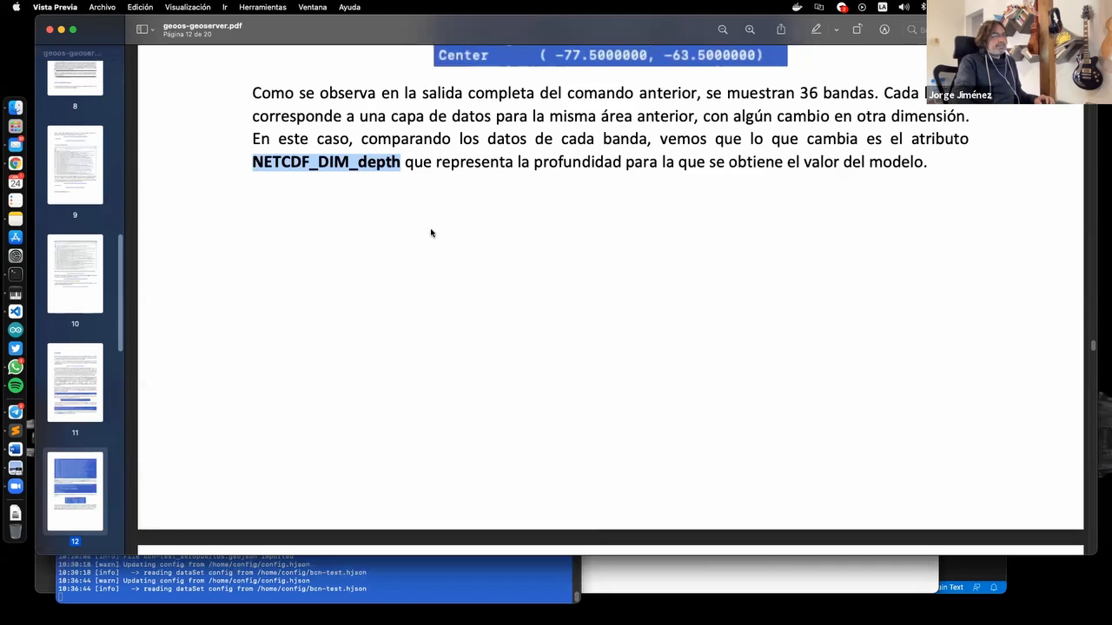
scroll(452, 239, down, 8)
scroll(444, 237, down, 6)
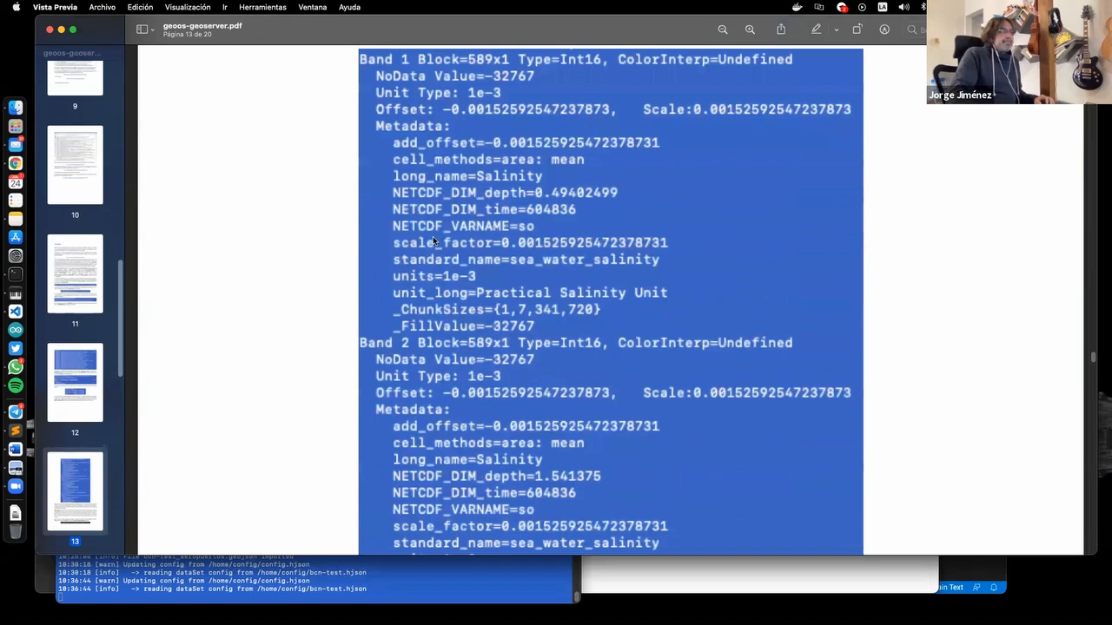
scroll(434, 241, down, 10)
scroll(432, 236, down, 4)
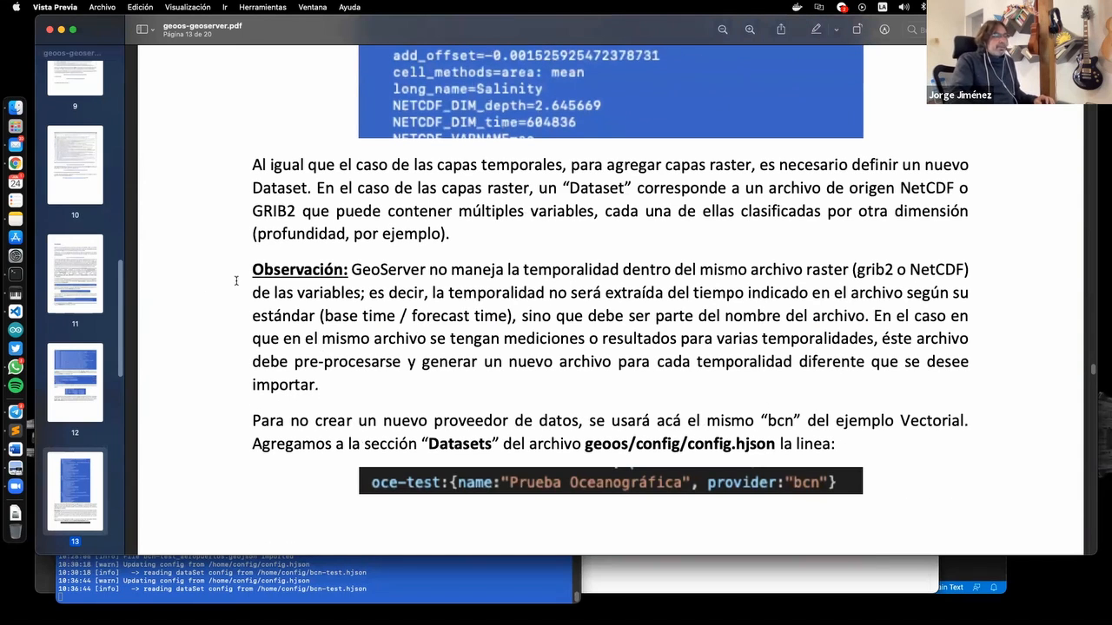
scroll(218, 288, down, 1)
scroll(217, 289, down, 3)
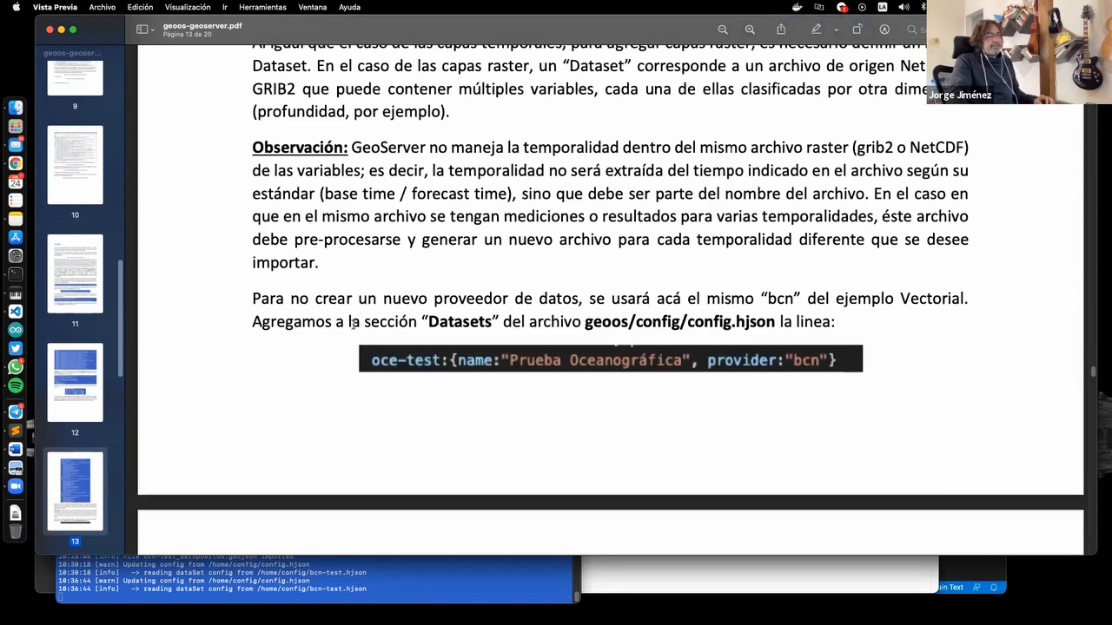
scroll(356, 326, down, 1)
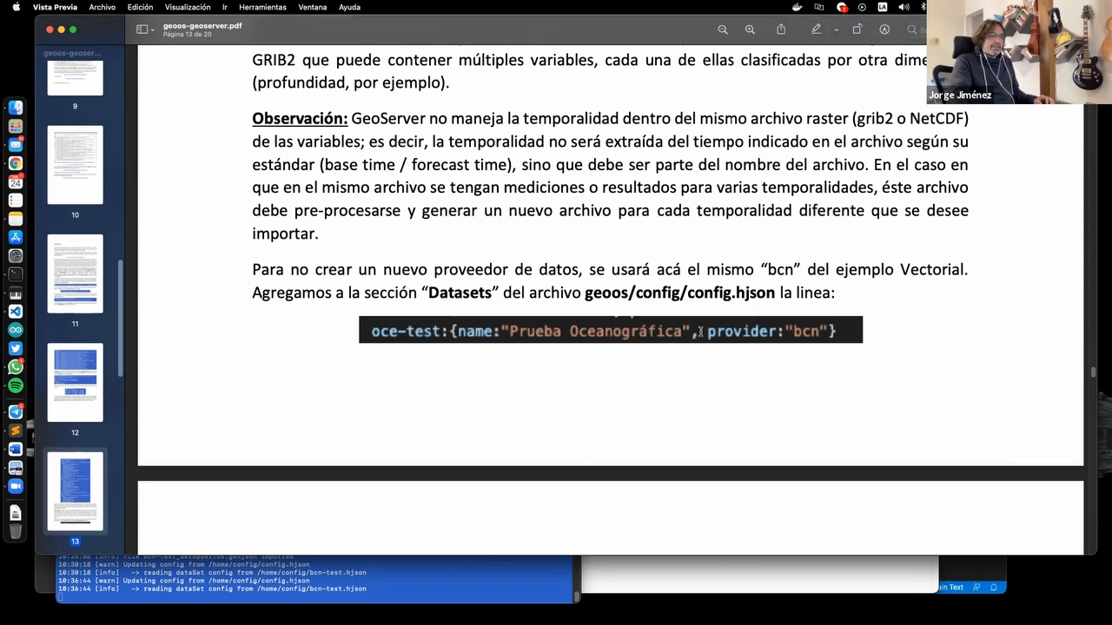
Switch to Visual Studio Code and expand the nc folder of geoserver-demo to locate the Mercator NetCDF file
key(super+Tab)
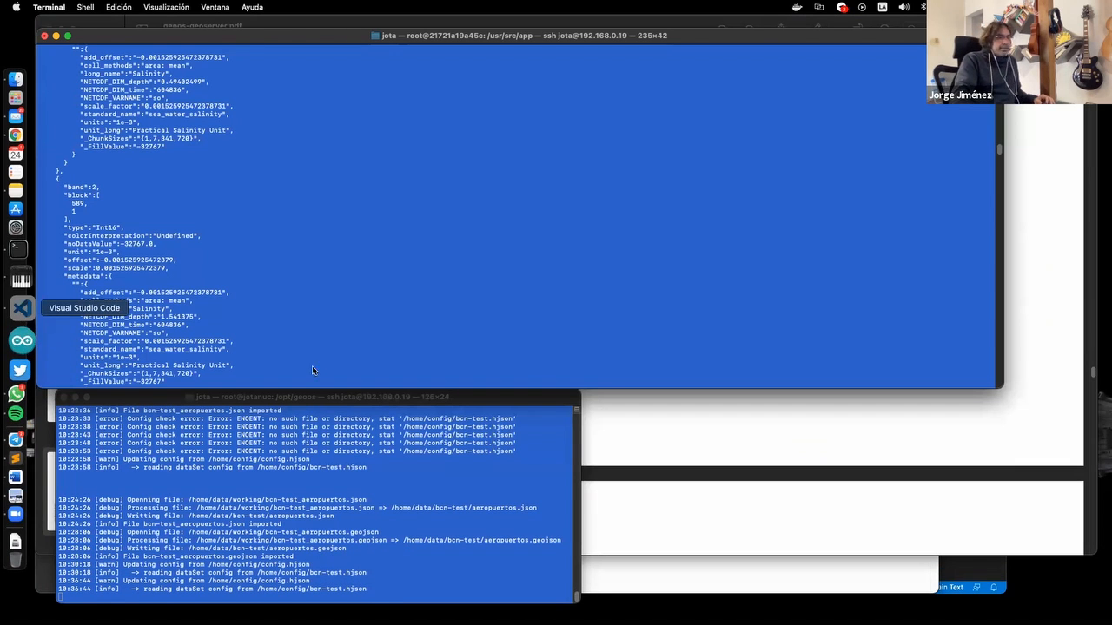
key(super+Tab)
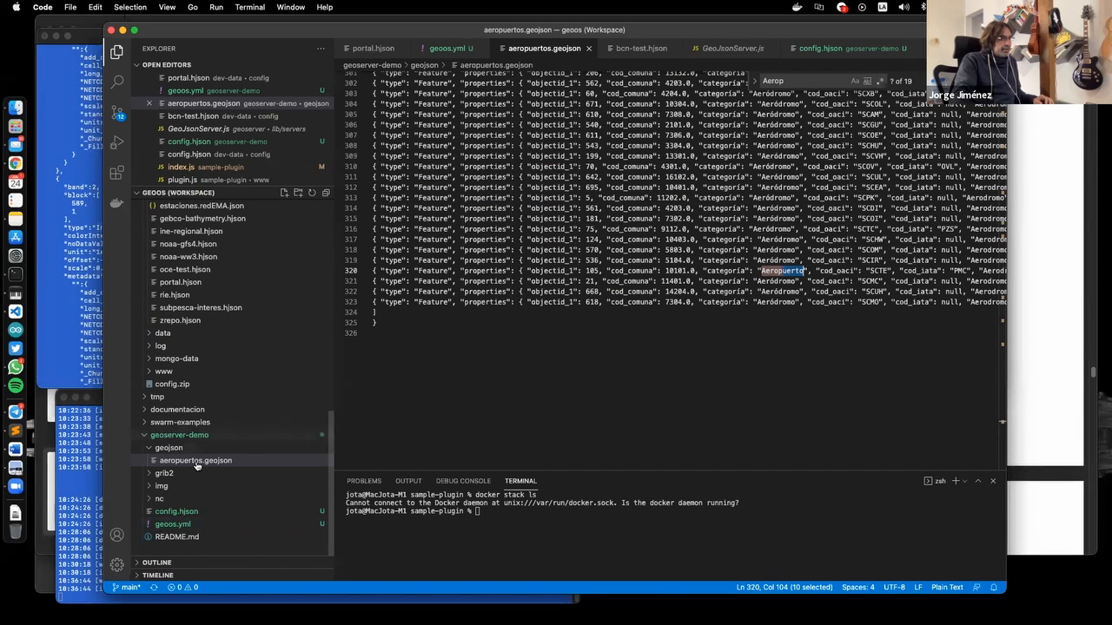
click(147, 500)
scroll(147, 501, down, 1)
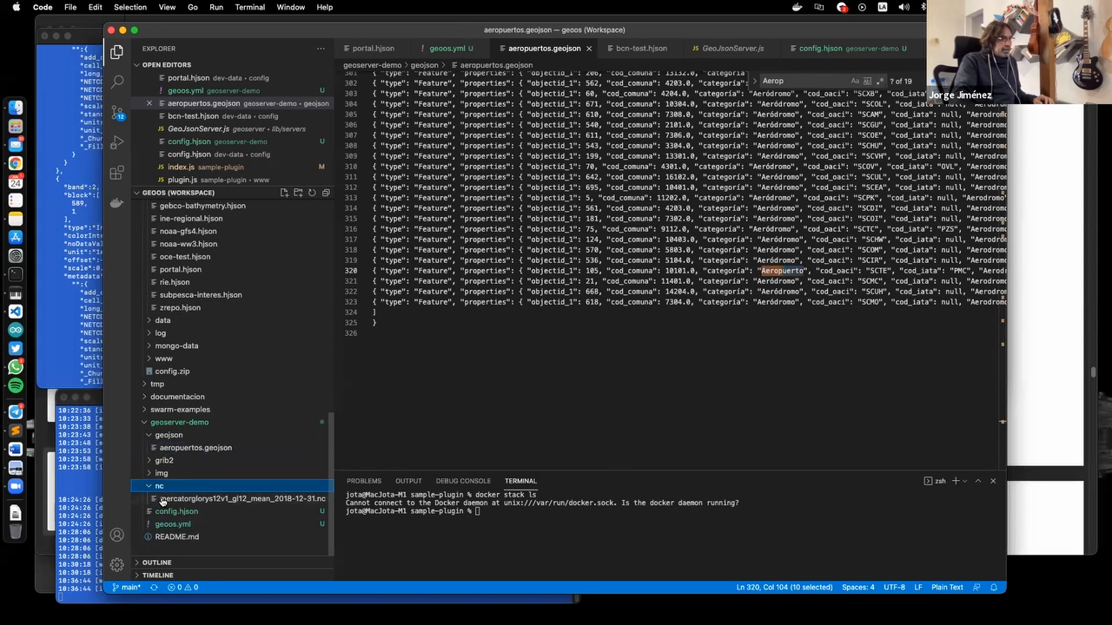
click(447, 365)
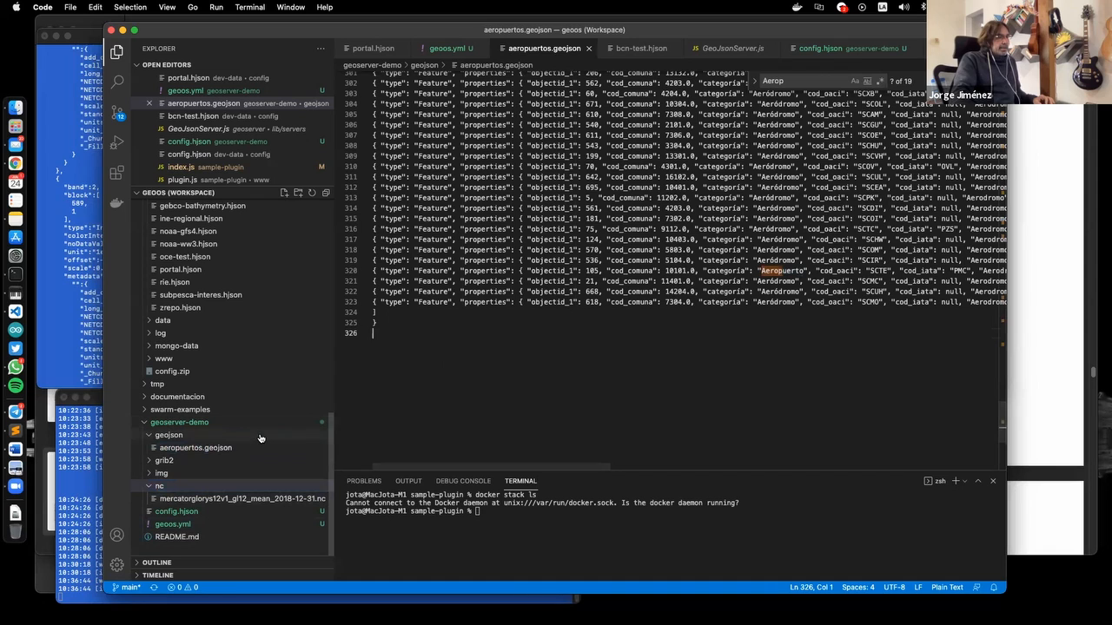
Switch to Terminal, return to the prompt at the end of the gdalinfo output, and add blank prompt lines
key(super+Tab)
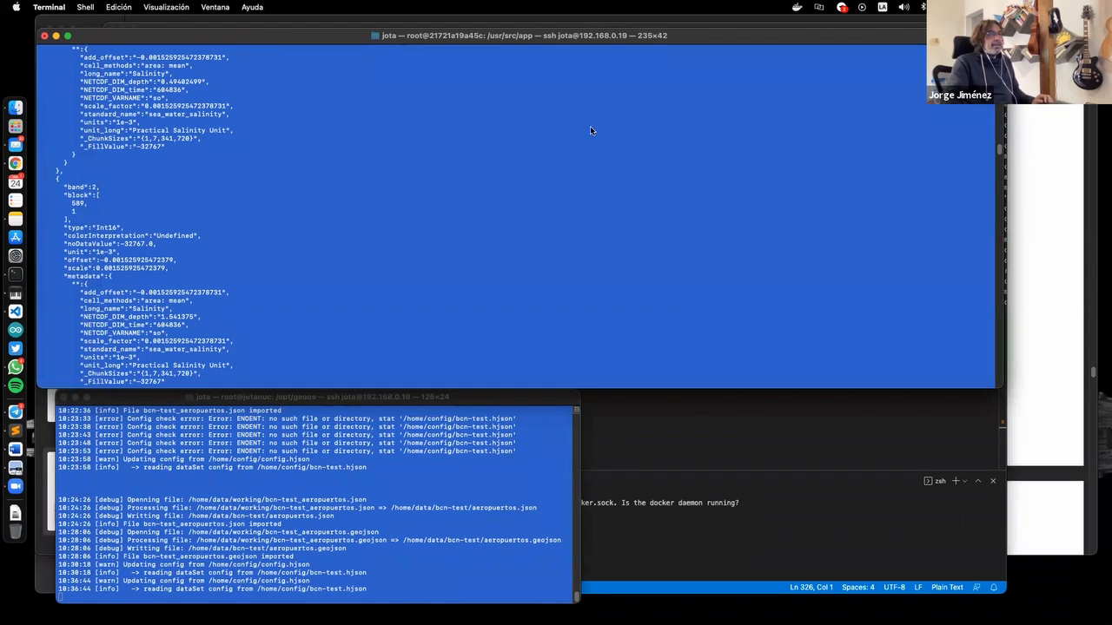
scroll(570, 196, down, 20)
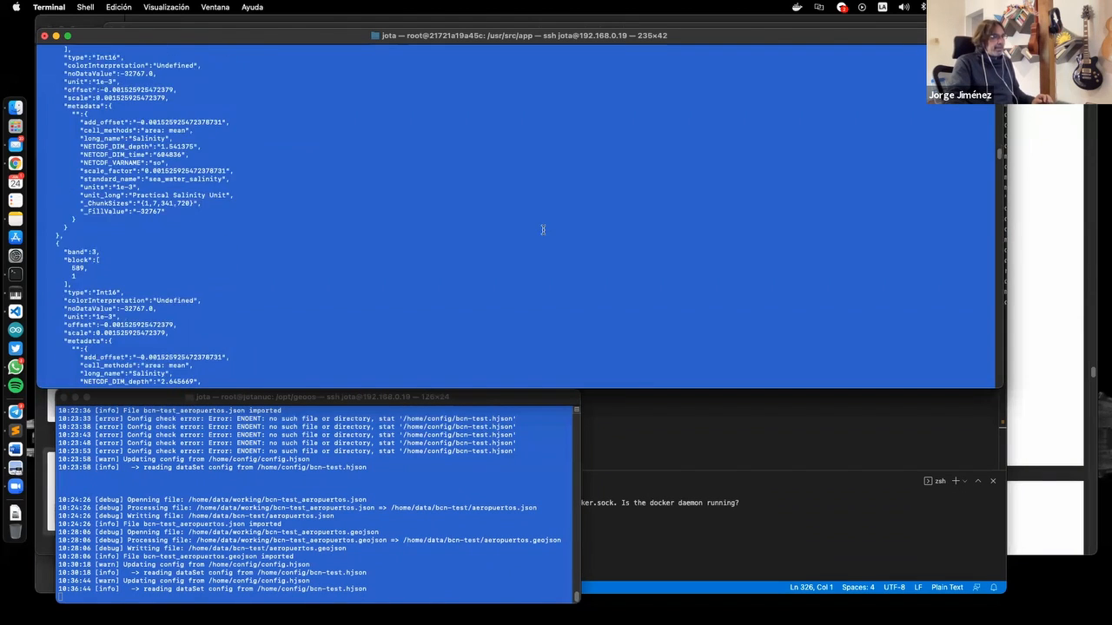
key(Return)
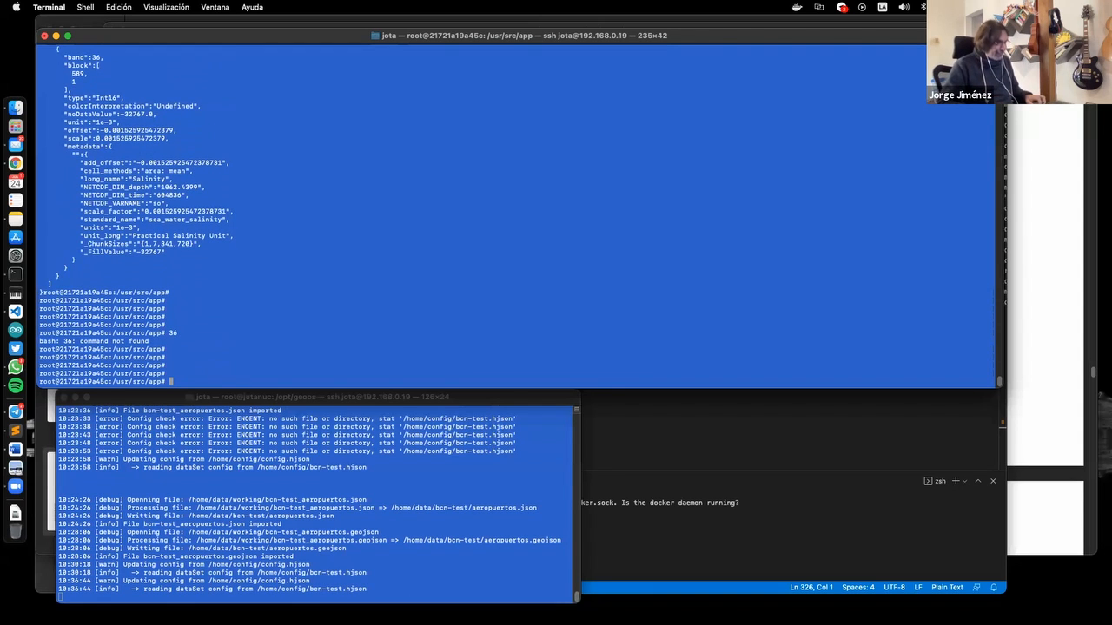
Exit the container shell to get back to the /opt/geoos prompt on the host, and add a few blank prompt lines
text(exit)
key(Return)
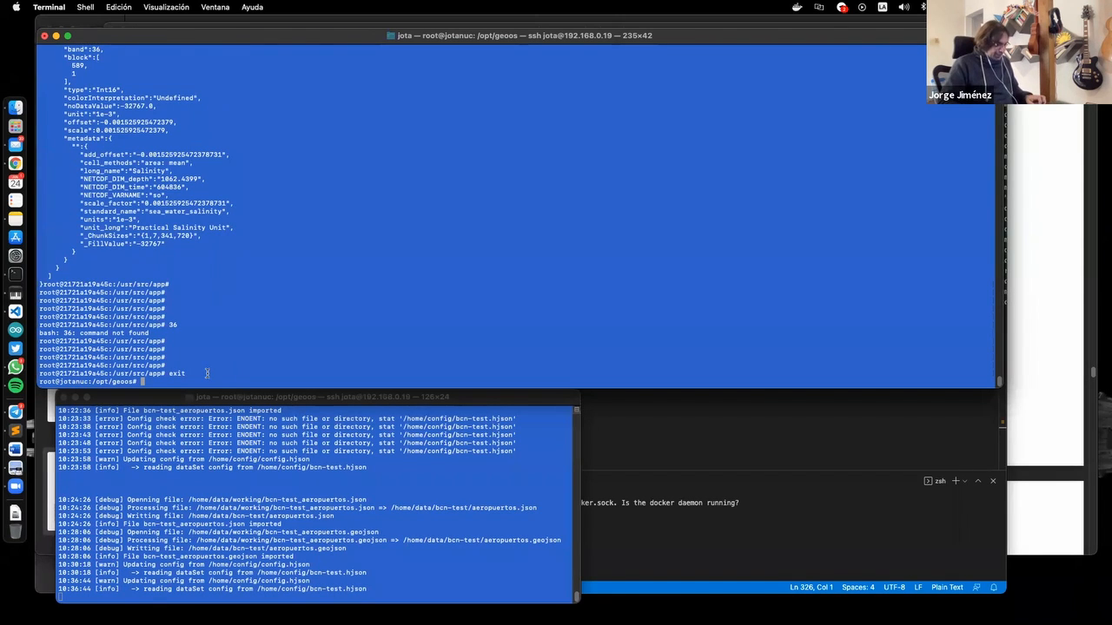
key(Return)
key(Return)
key(Return)
Consult the PDF guide for the file that takes the oce-test line, and open config/config.hjson in nano from Terminal
text(nano)
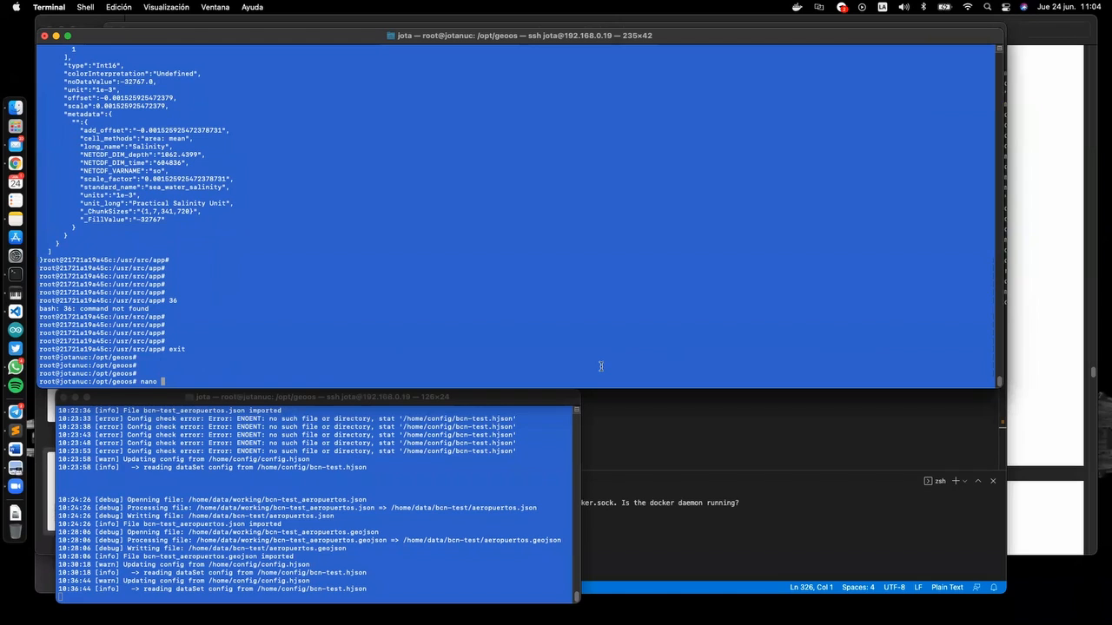
key(super+Tab)
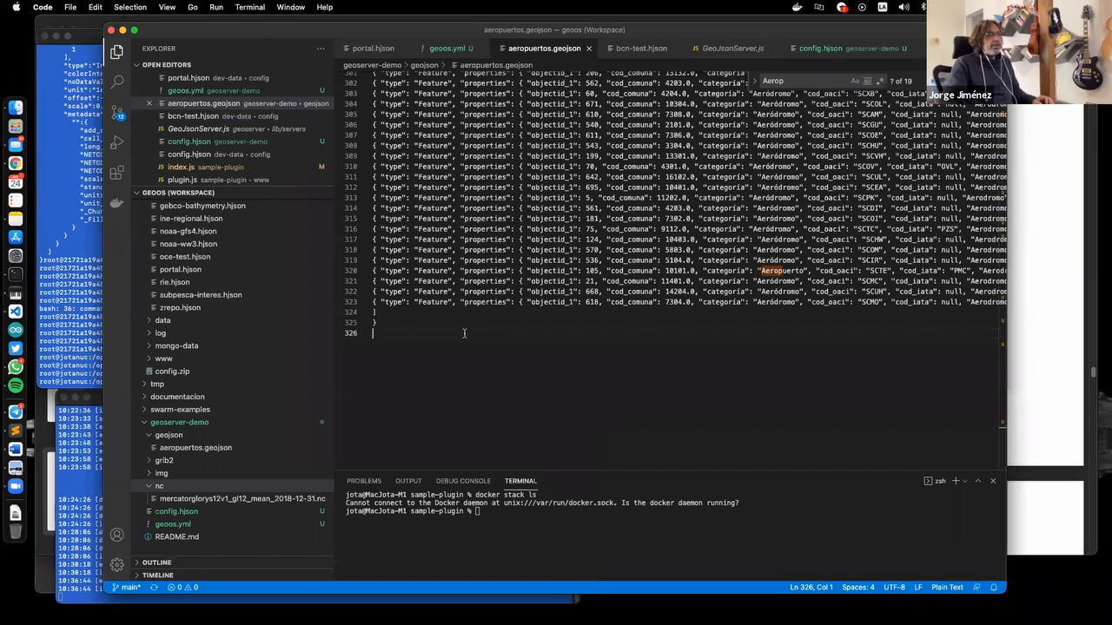
key(super+Tab)
key(super+Tab)
key(Tab)
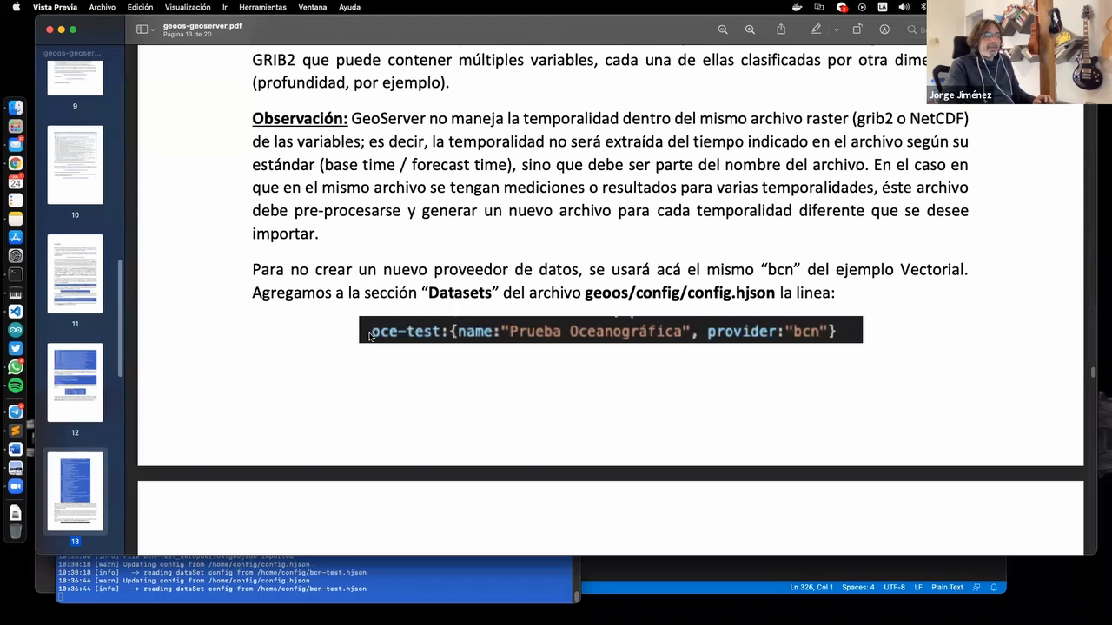
key(super+Tab)
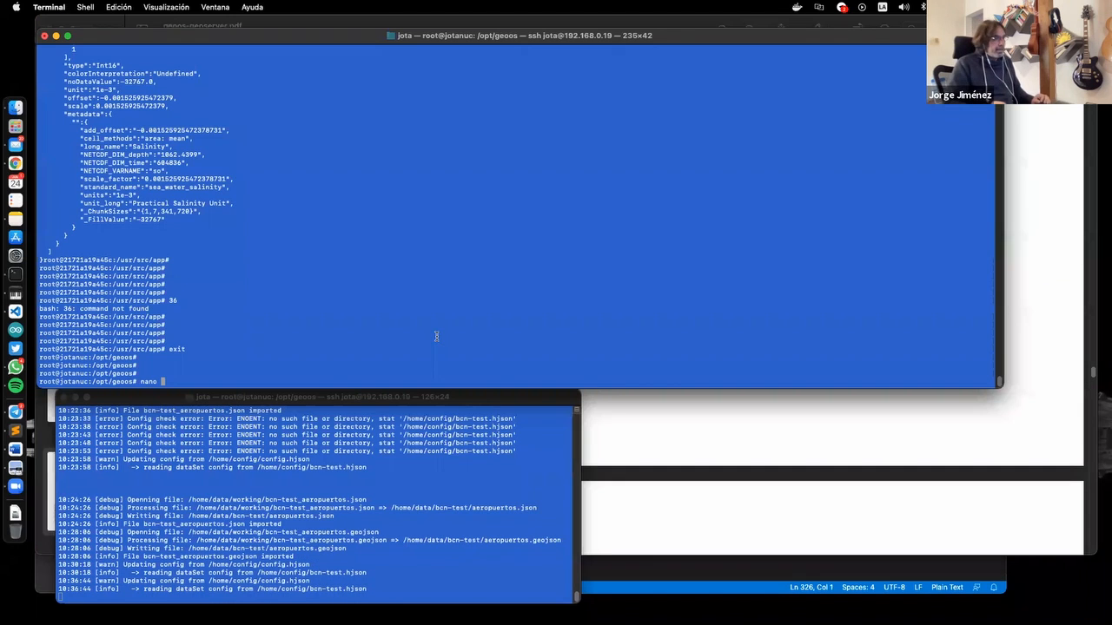
text(config/)
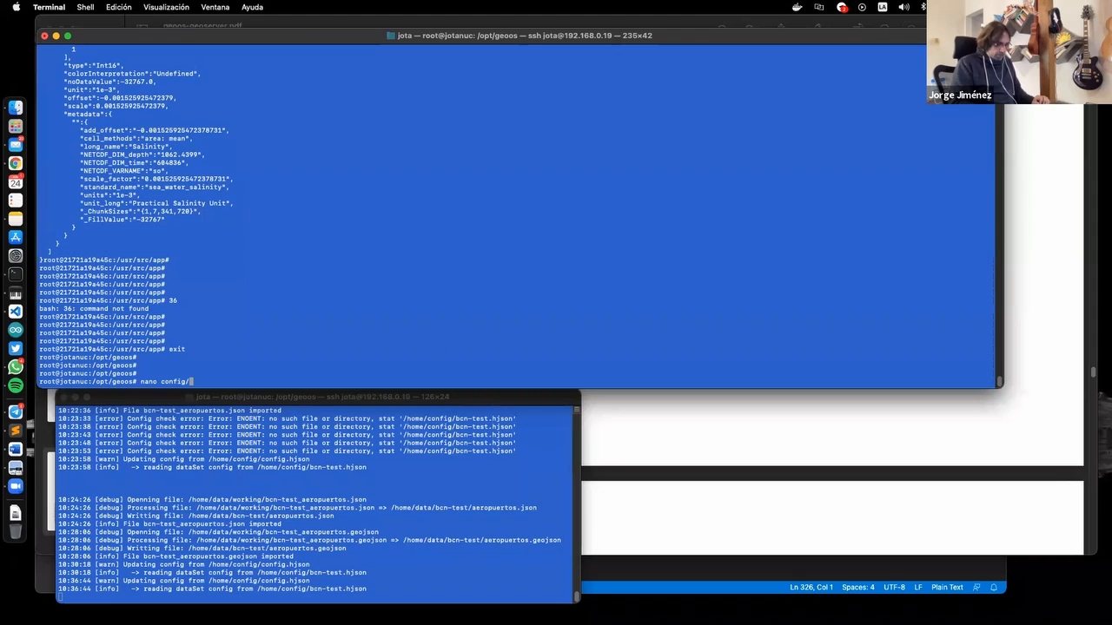
text(oce-)
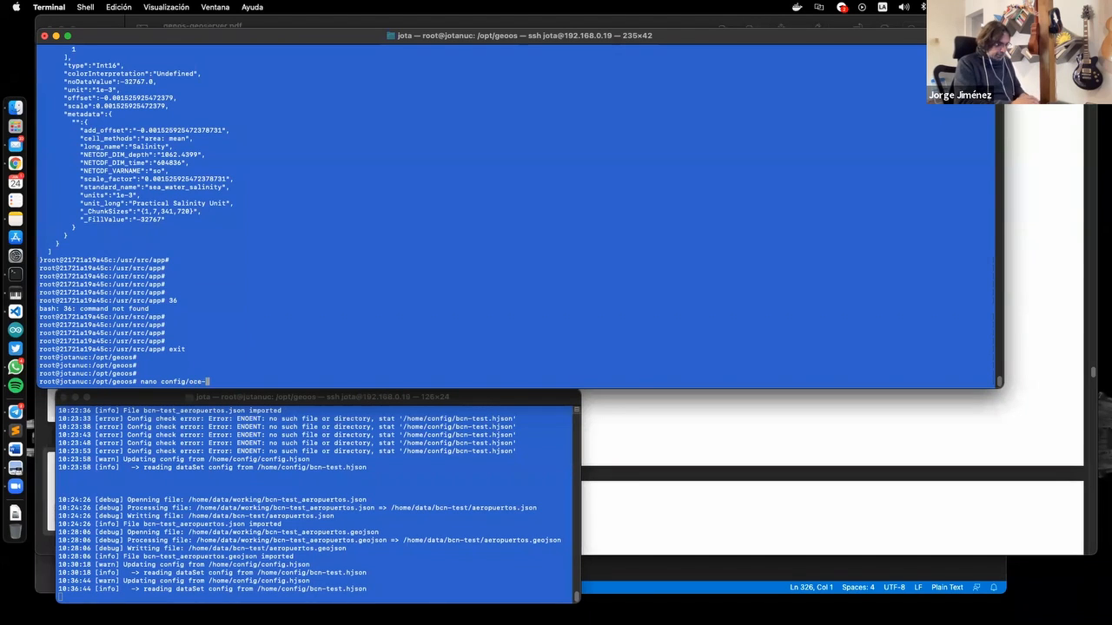
text(test.hjsoi)
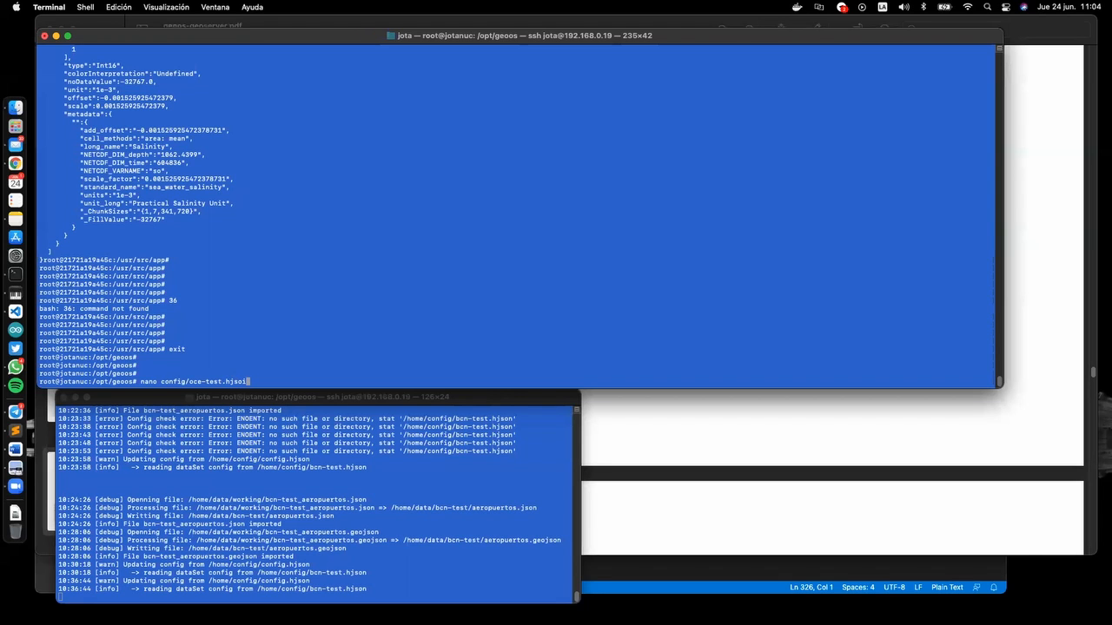
key(super+Tab)
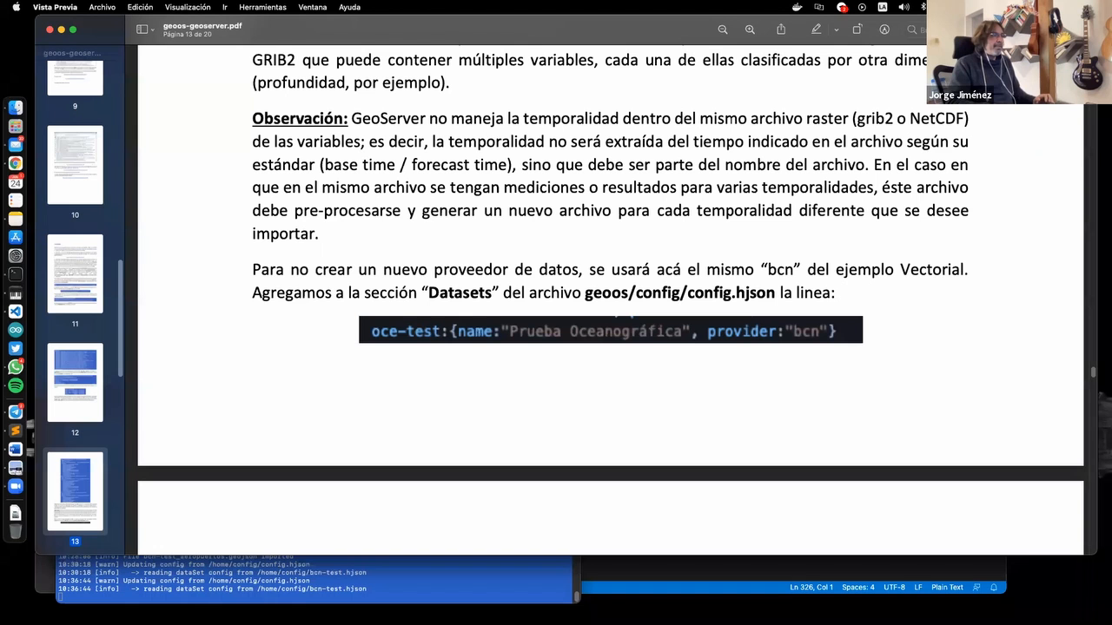
key(super+Tab)
text(con)
key(Tab)
key(Return)
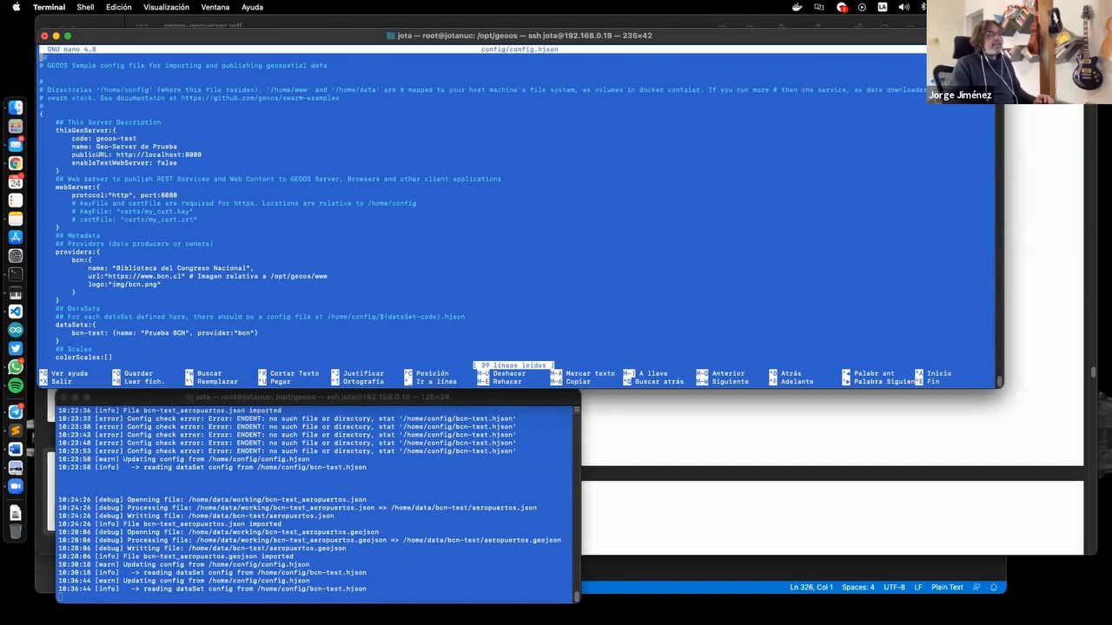
Insert a blank line below the bcn-test entry in the dataSets section of config.hjson
scroll(372, 259, down, 8)
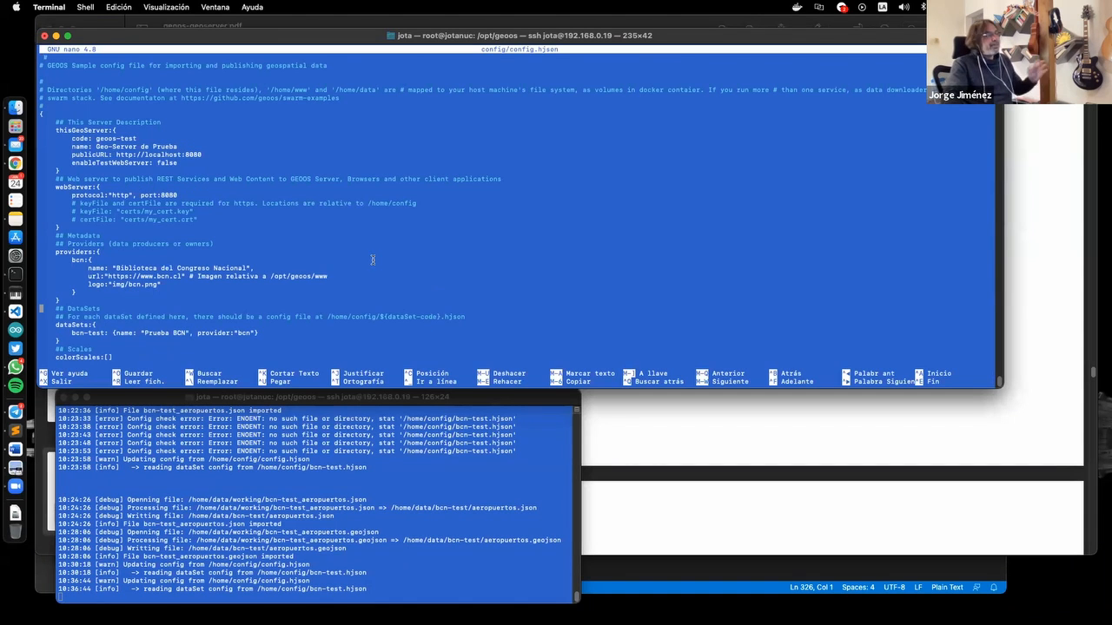
scroll(369, 279, down, 2)
key(Up)
key(Left)
key(Left)
key(Left)
key(Left)
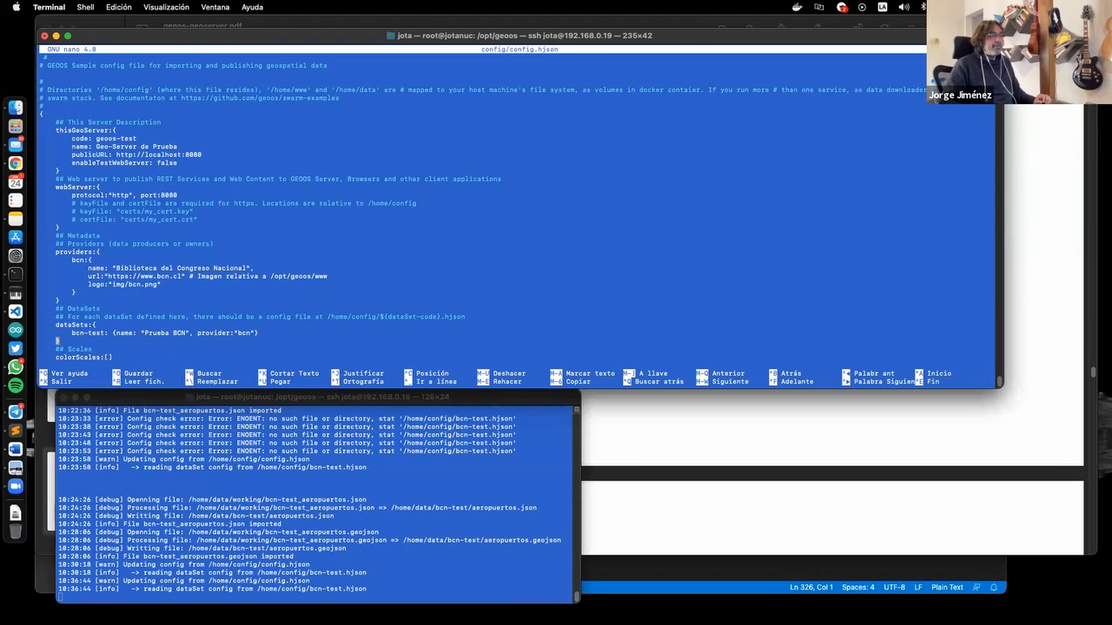
key(Return)
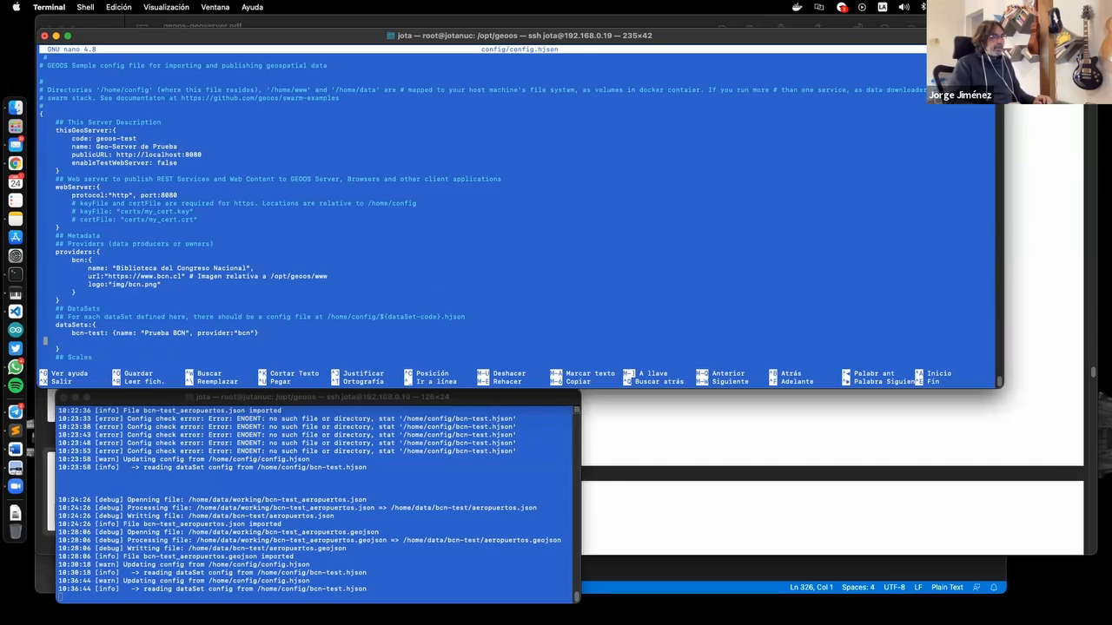
Define the oce-test dataset on the new line with name "Prueba Raster" and provider "bcn"
text(oce-te)
text(st)
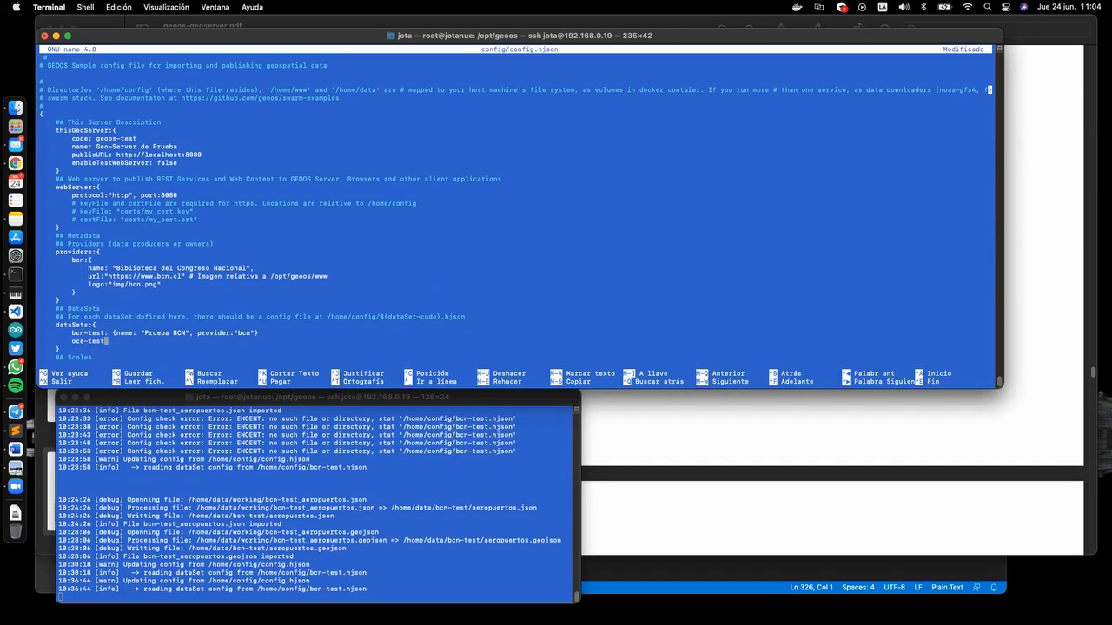
text(: {})
text(name:)
text( "Prueb)
text(a Raster", )
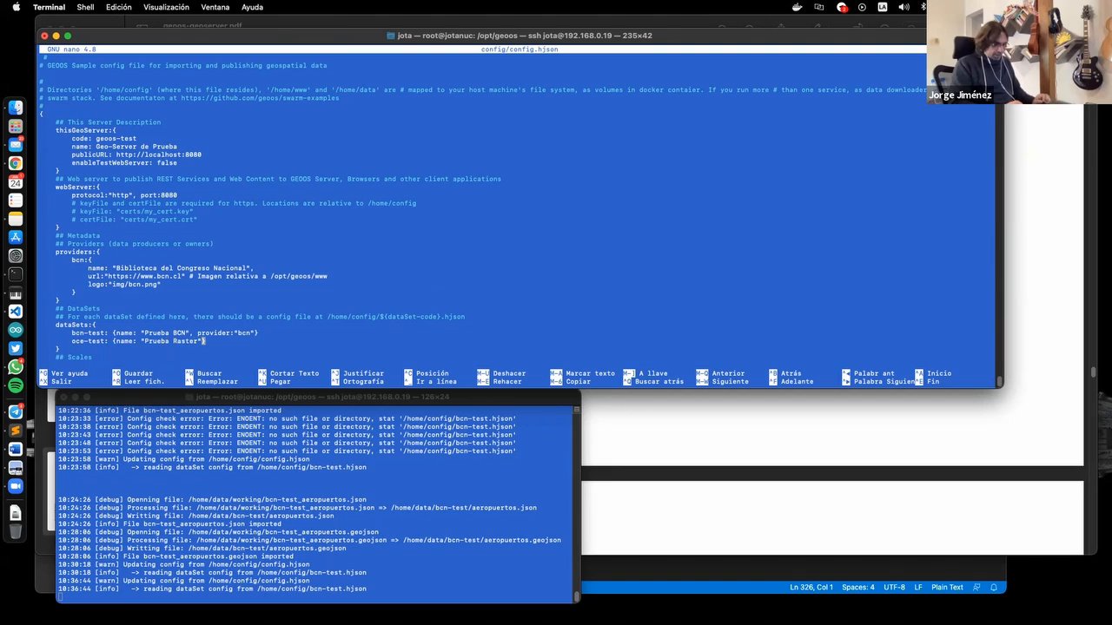
text(provider:")
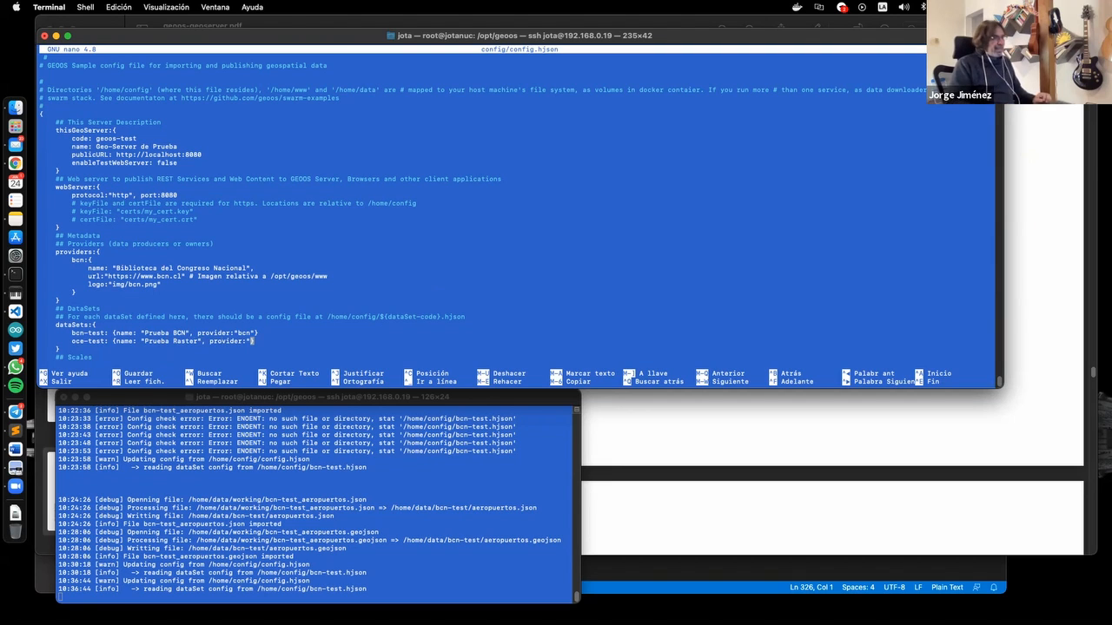
text(bcn)
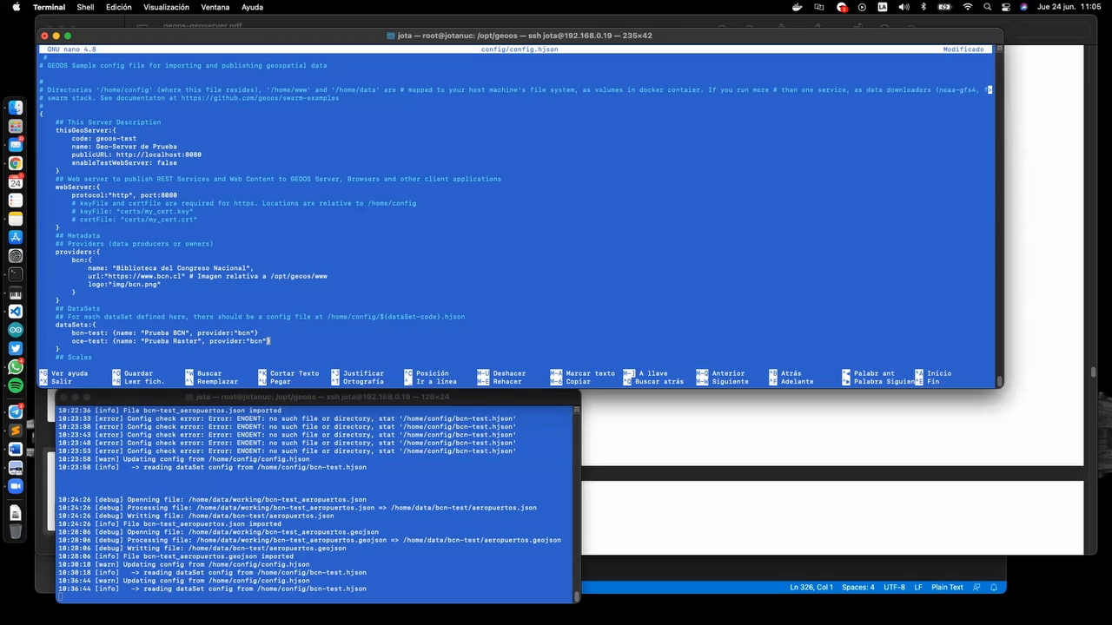
Save config/config.hjson, check the GeoServer log for its reaction, and exit nano
key(ctrl+o)
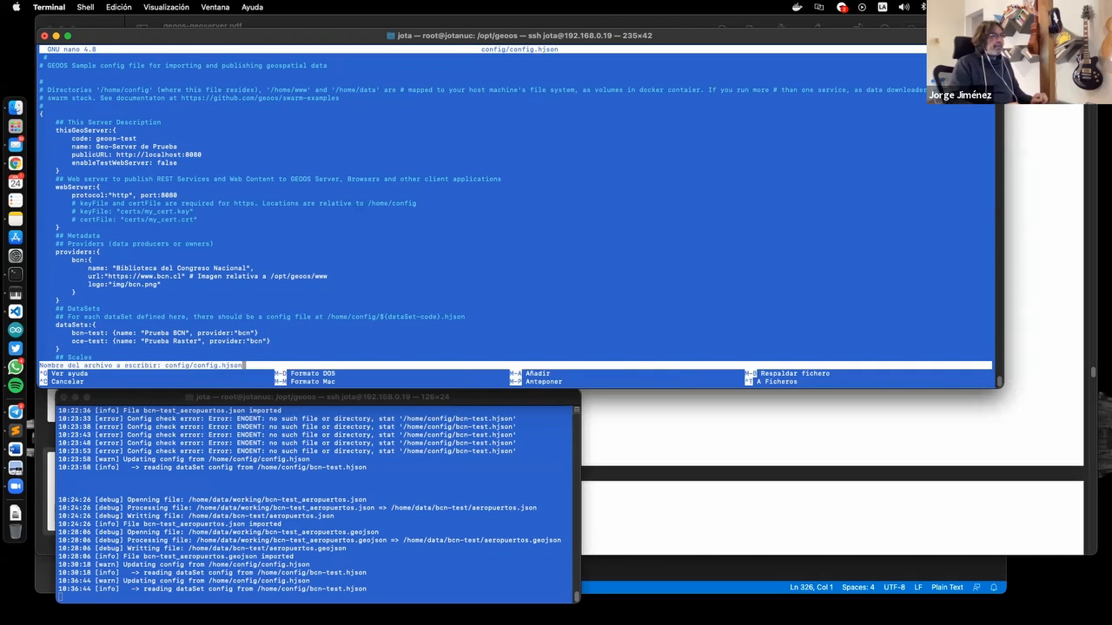
key(Return)
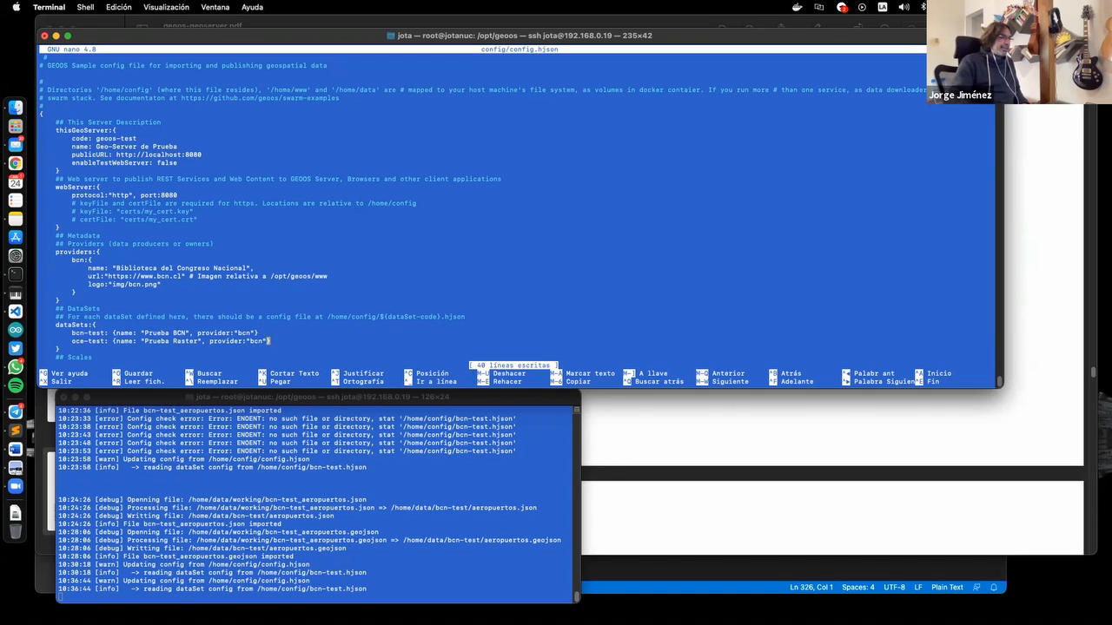
click(275, 582)
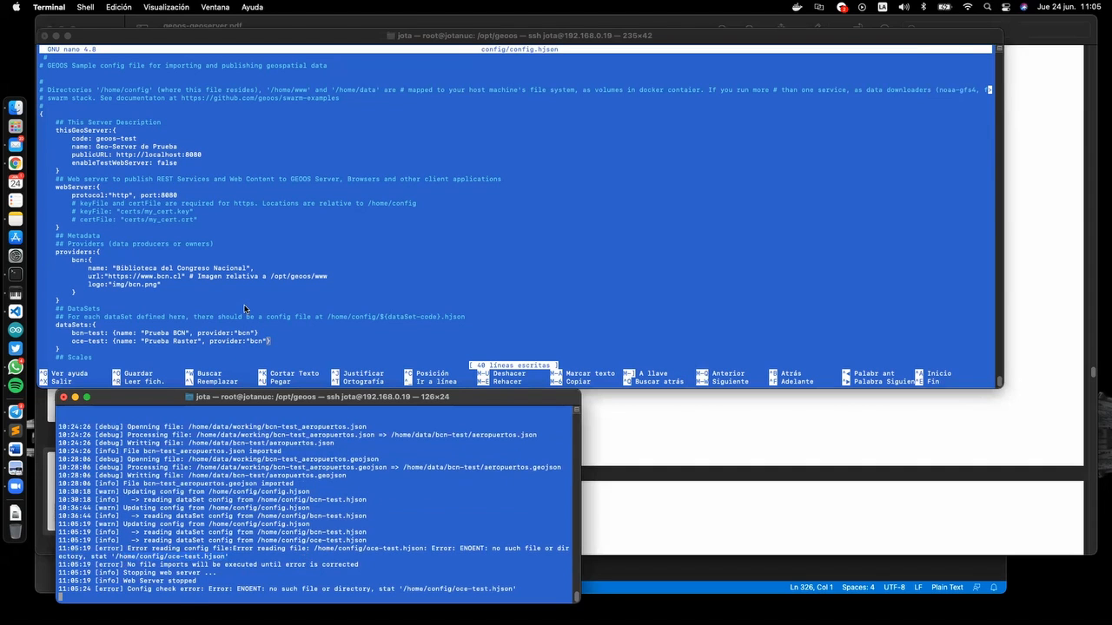
click(244, 306)
key(ctrl+x)
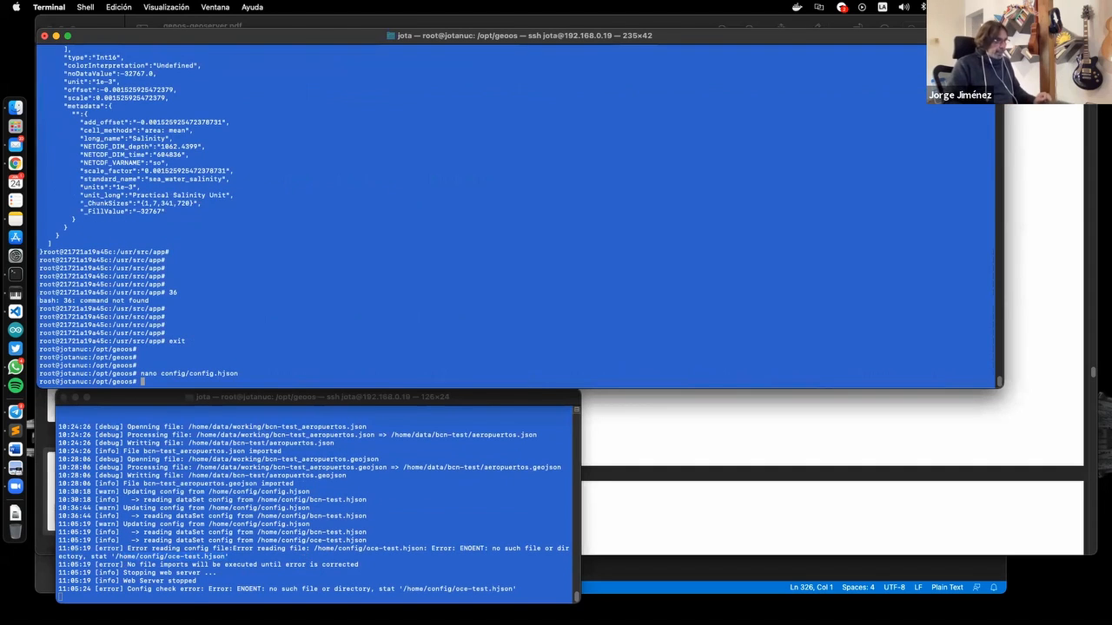
Open a new file config/oce-test.hjson in nano
text(nano )
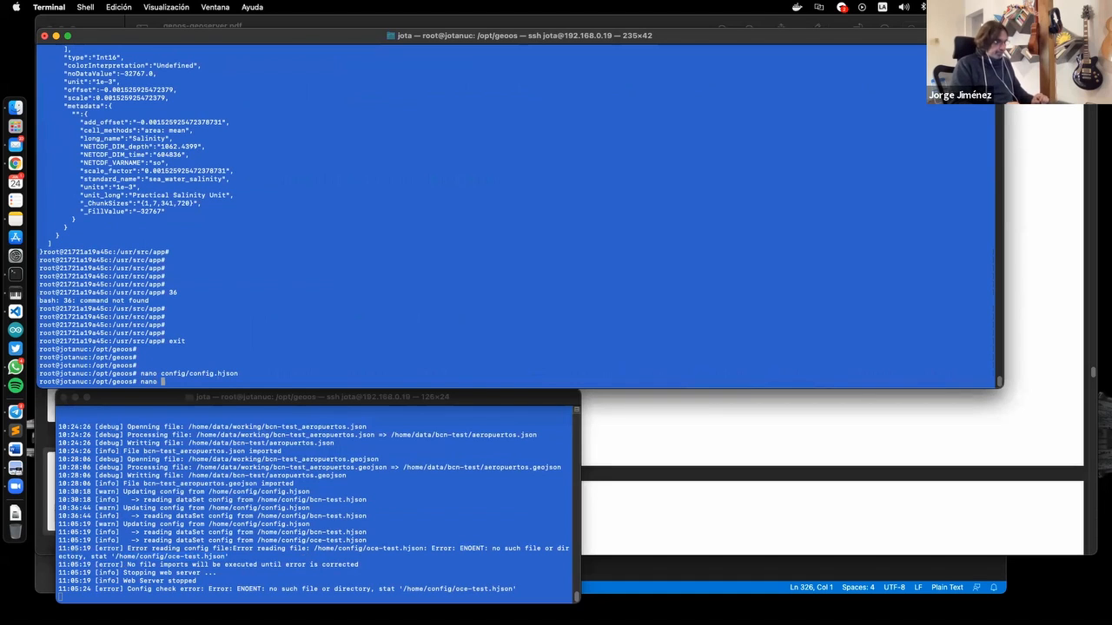
text(cnnf)
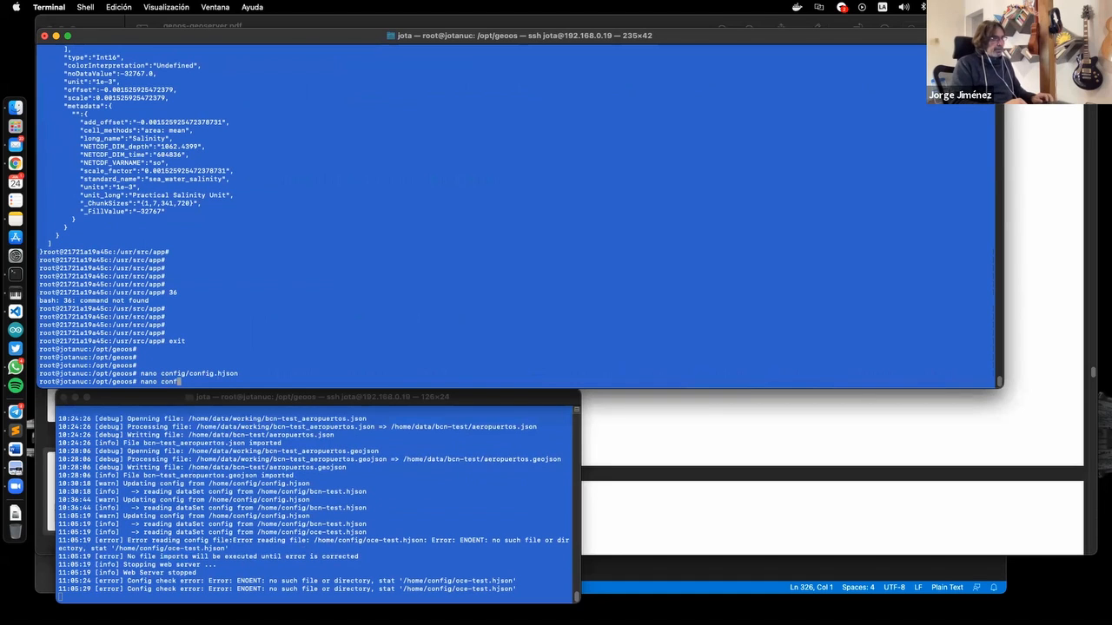
text(ig/o)
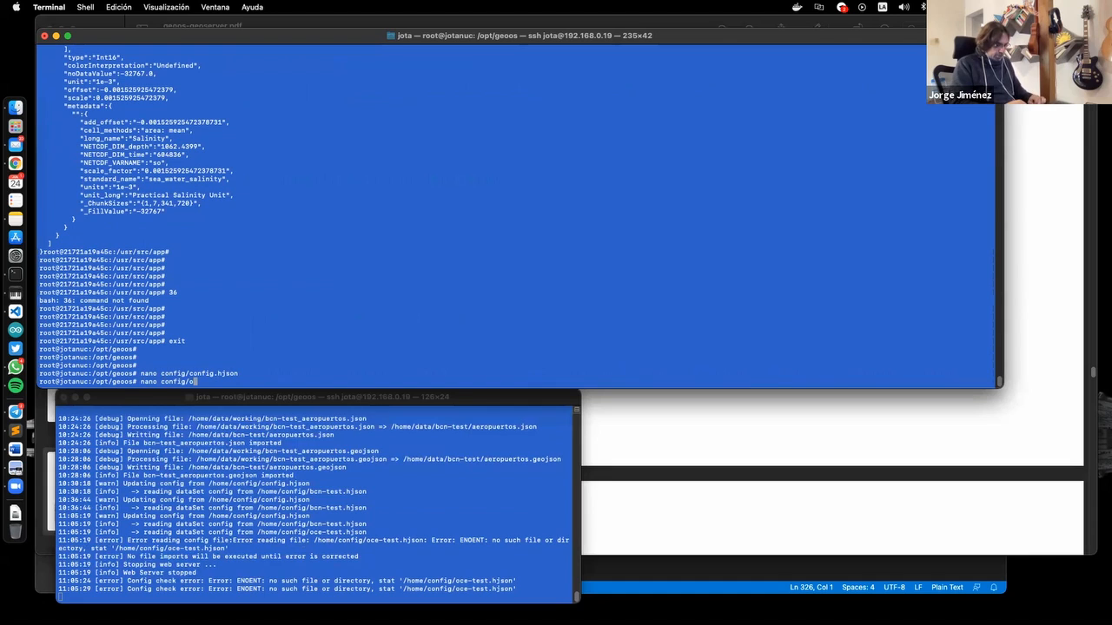
text(ce-test.)
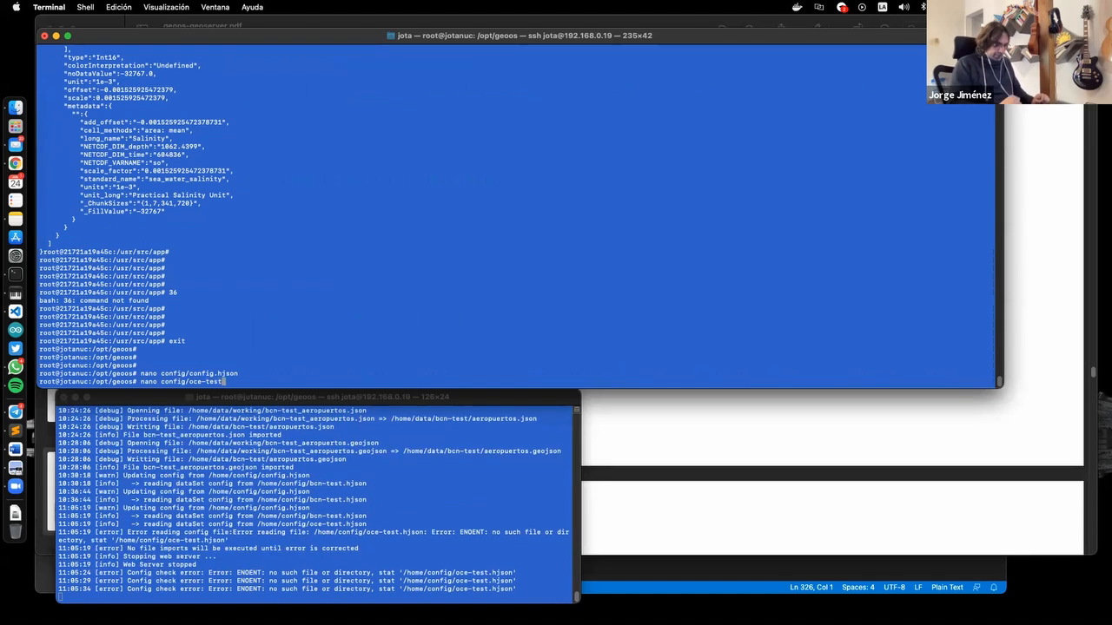
text(hjson)
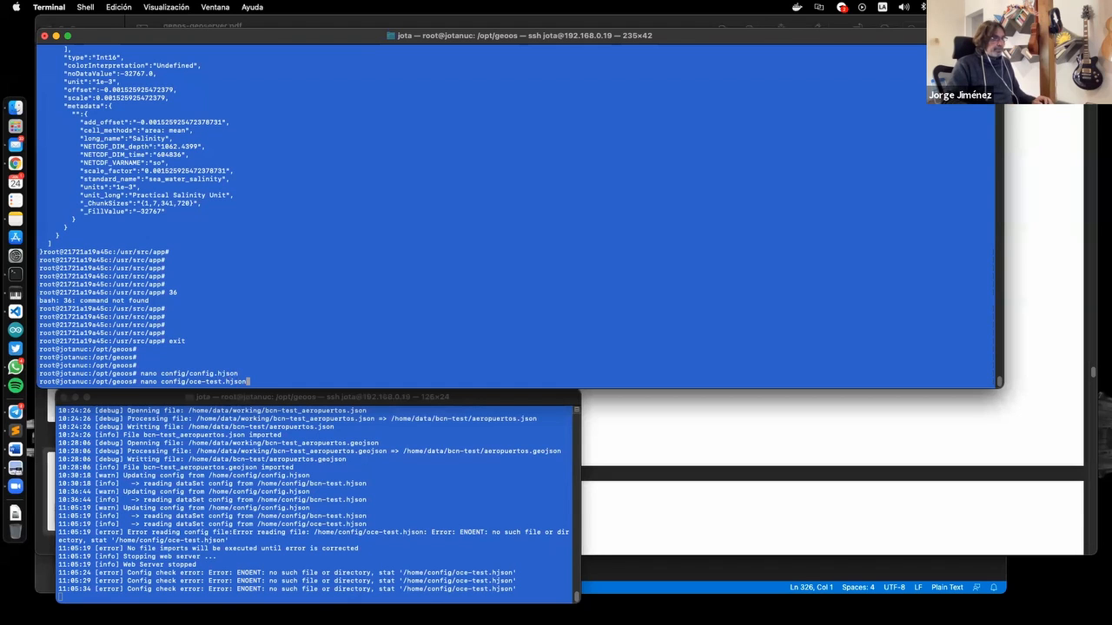
key(Return)
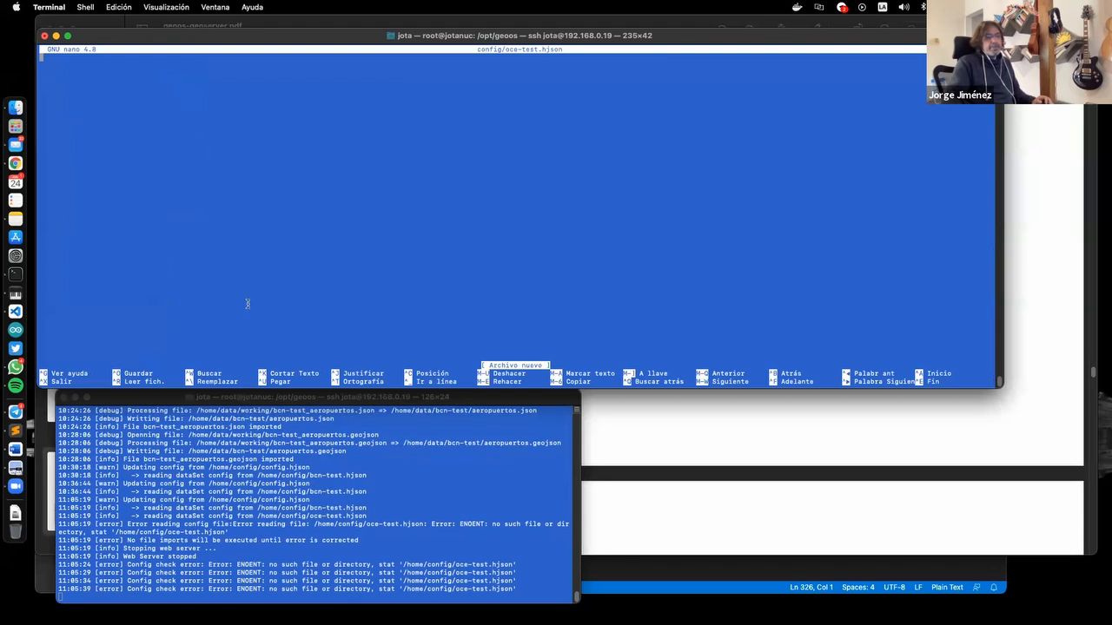
Switch to the PDF guide and copy the complete oce-test.hjson sample spanning pages 14 and 15
click(721, 436)
scroll(524, 343, down, 10)
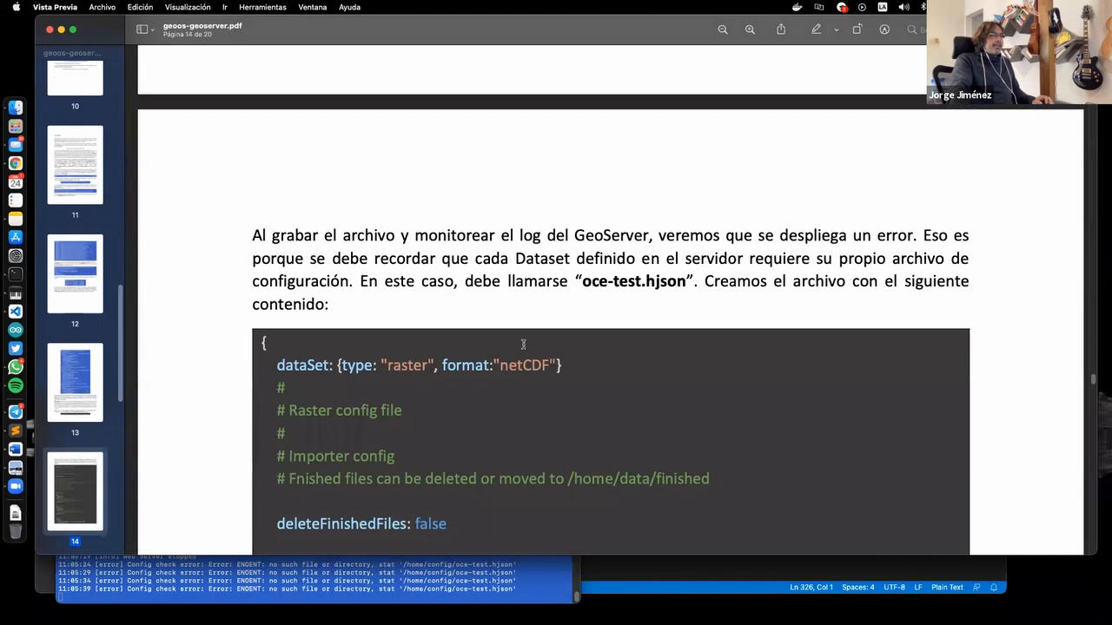
scroll(355, 228, down, 1)
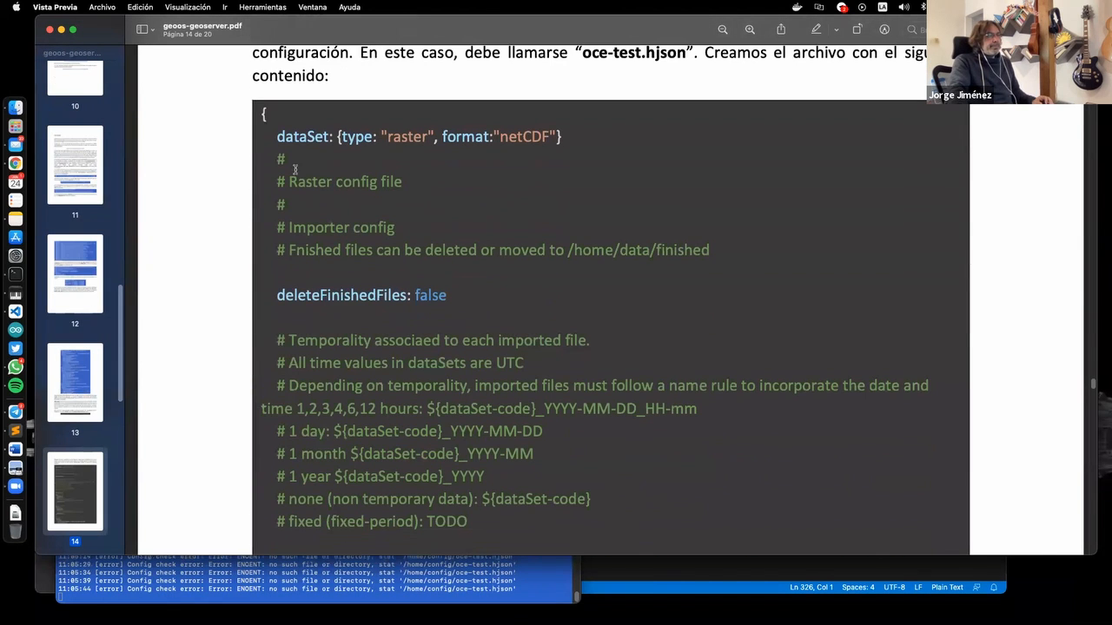
drag(263, 117, 287, 538)
key(super+c)
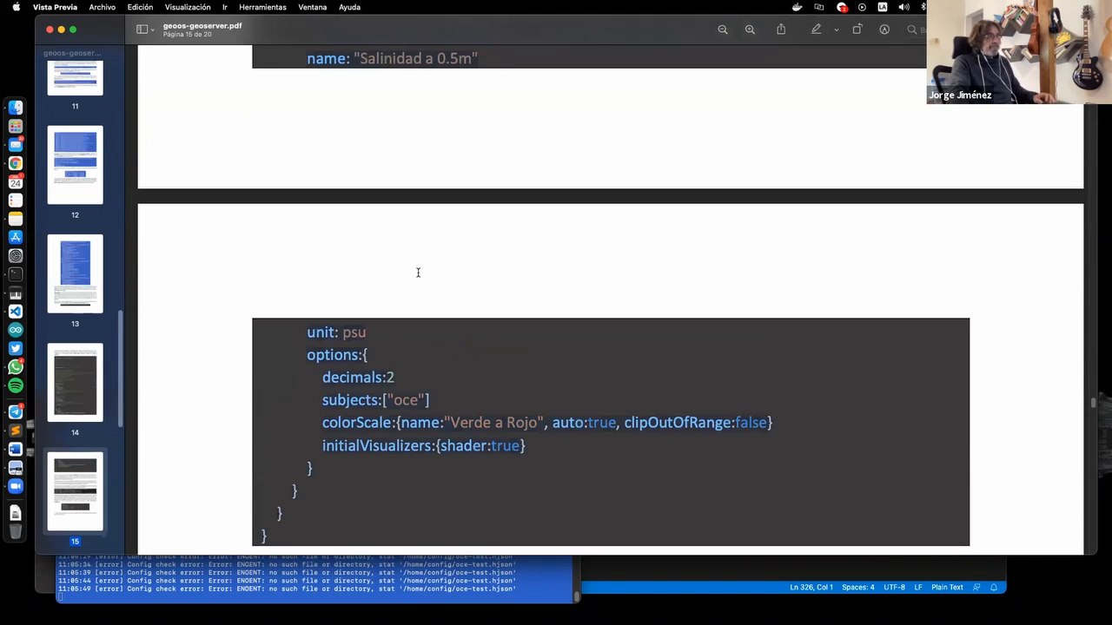
Switch to Terminal, paste the copied raster configuration into oce-test.hjson, and return to the beginning of the file
key(super+Tab)
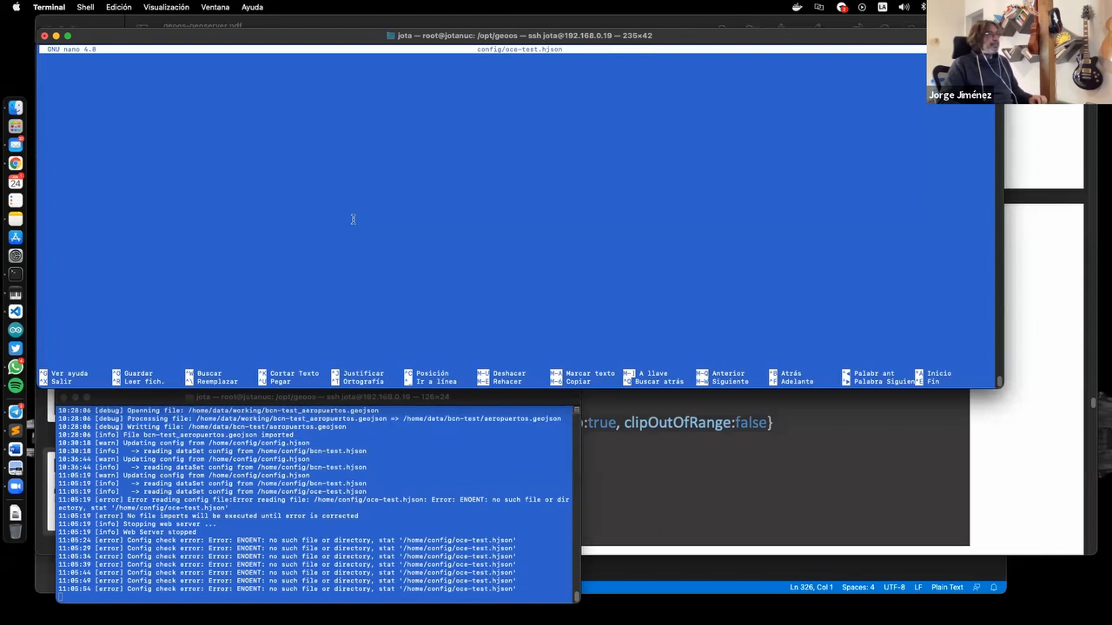
key(super+v)
key(Up)
key(Up)
key(Up)
key(Up)
key(Up)
key(Up)
key(Up)
key(Up)
key(Up)
key(Up)
key(Up)
key(Up)
key(Up)
key(Up)
key(Up)
key(Up)
key(Up)
key(Up)
key(Up)
key(Up)
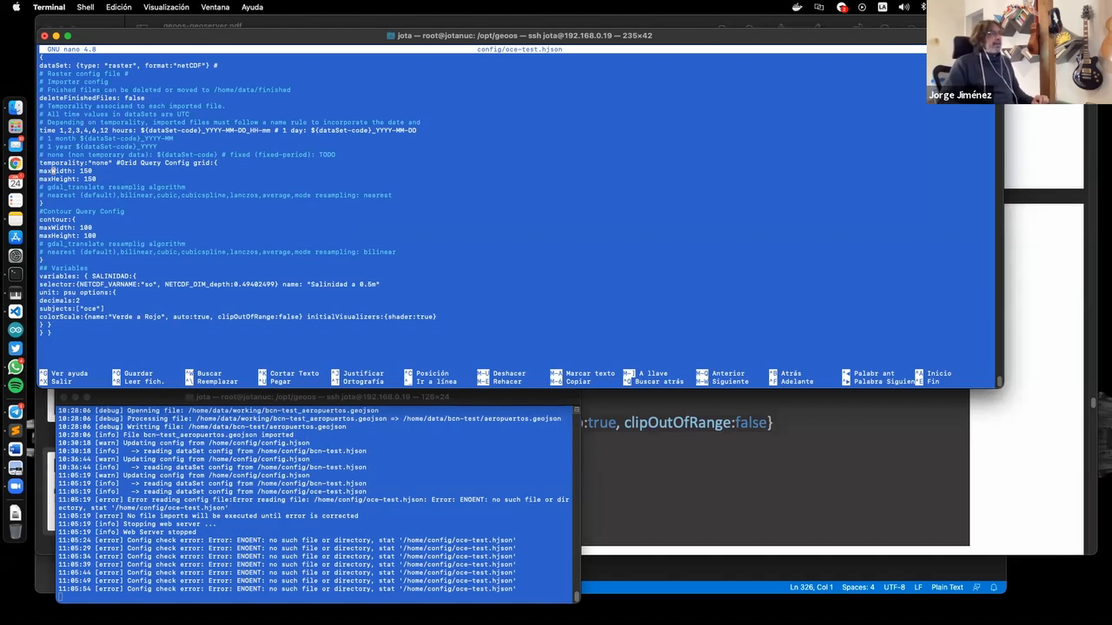
key(Up)
key(Up)
key(Up)
key(Up)
key(Up)
key(Up)
key(Up)
key(Up)
key(Up)
key(Up)
key(Up)
key(Up)
key(Up)
key(Up)
Indent the dataSet line and split its trailing # comment mark onto a separate line below
key(Down)
key(Left)
key(Left)
key(Down)
key(Left)
key(Left)
key(Left)
key(Left)
key(Left)
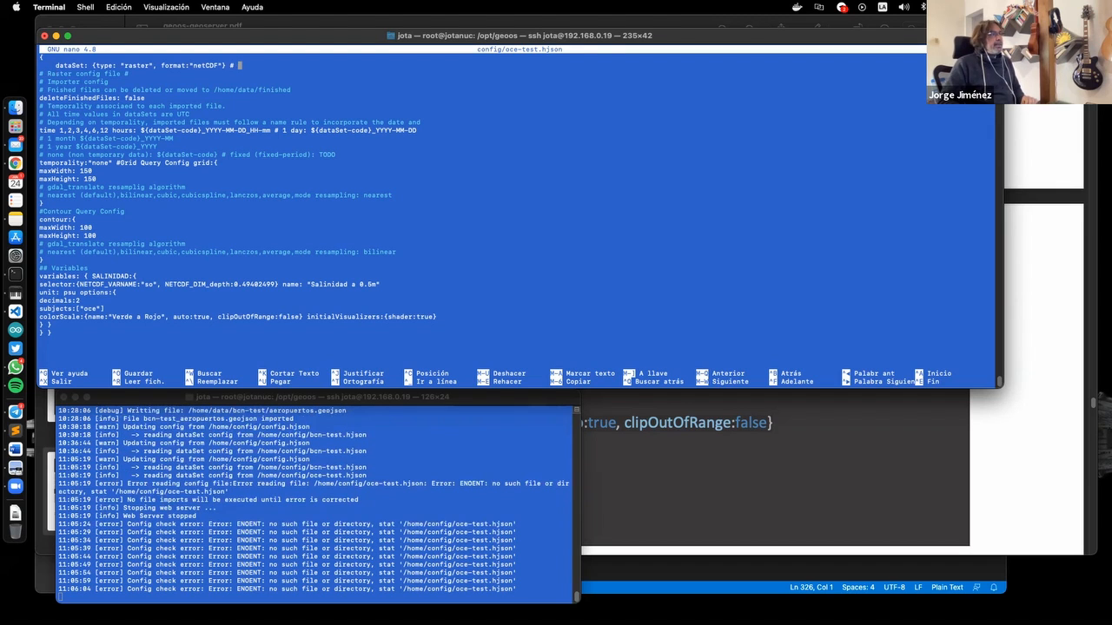
key(BackSpace)
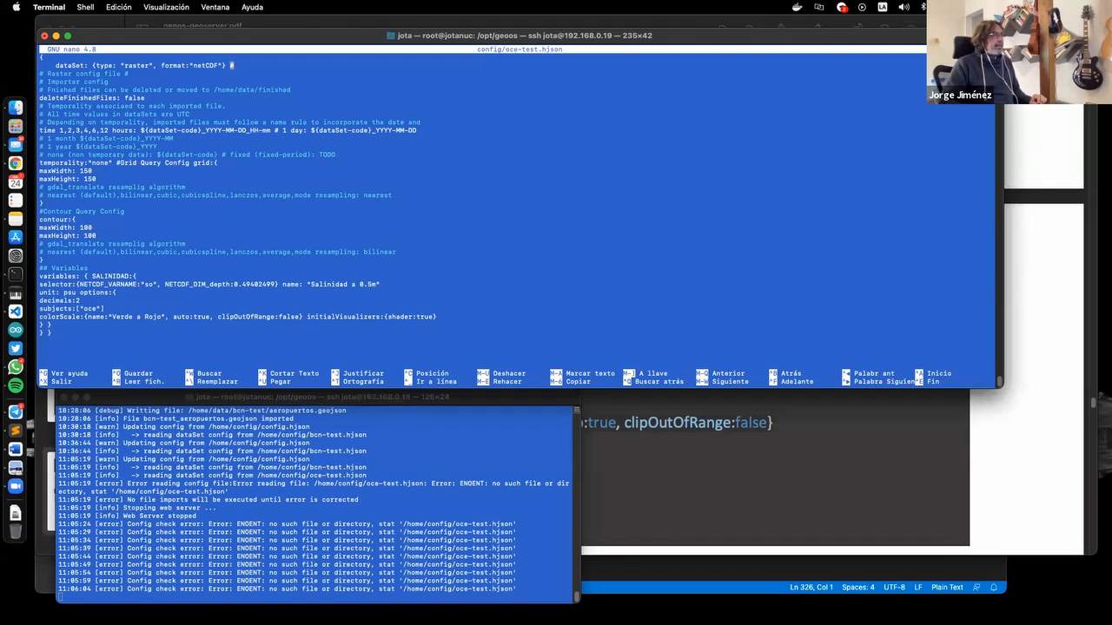
key(Return)
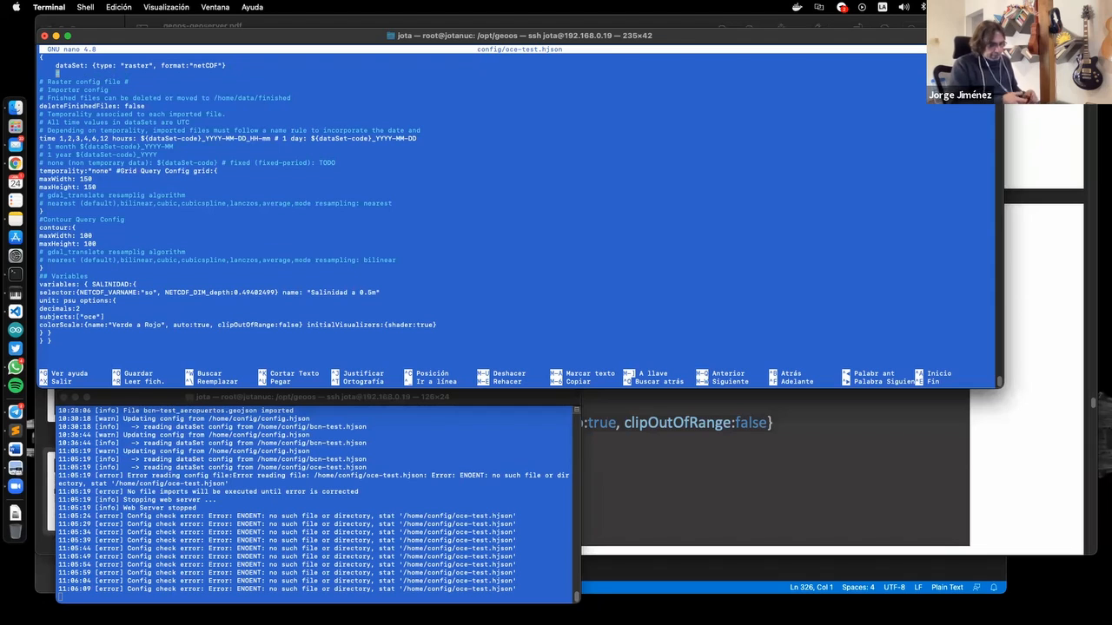
Add a # comment line below dataSet and indent the Raster config file, Importer config and Finished files comments by four spaces
text(#)
key(Down)
key(Left)
key(Left)
key(Left)
key(Left)
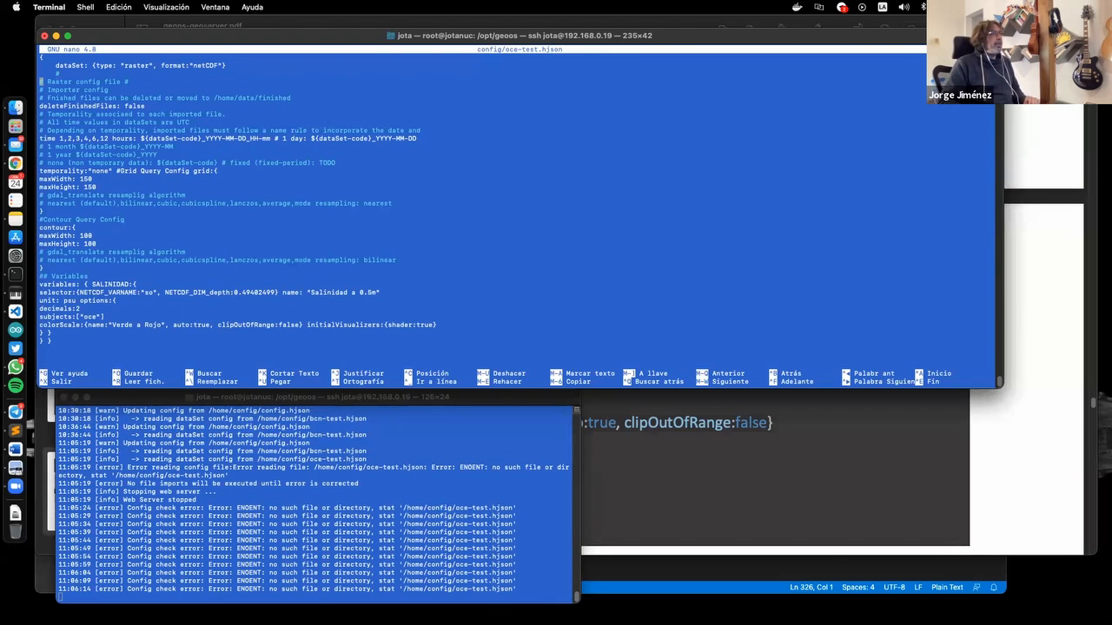
key(Down)
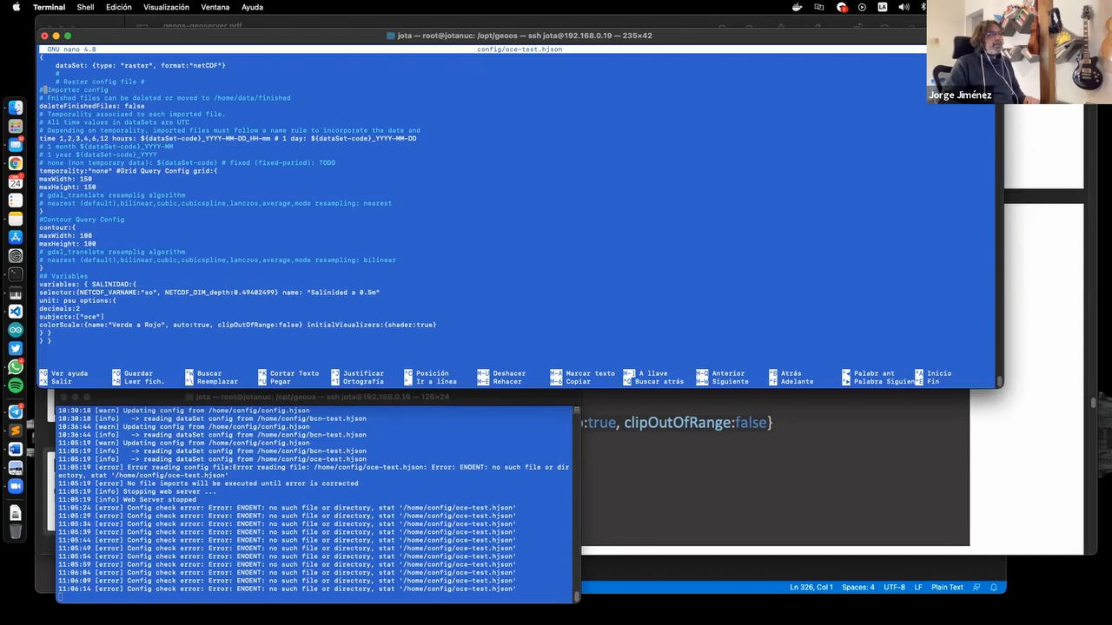
key(Down)
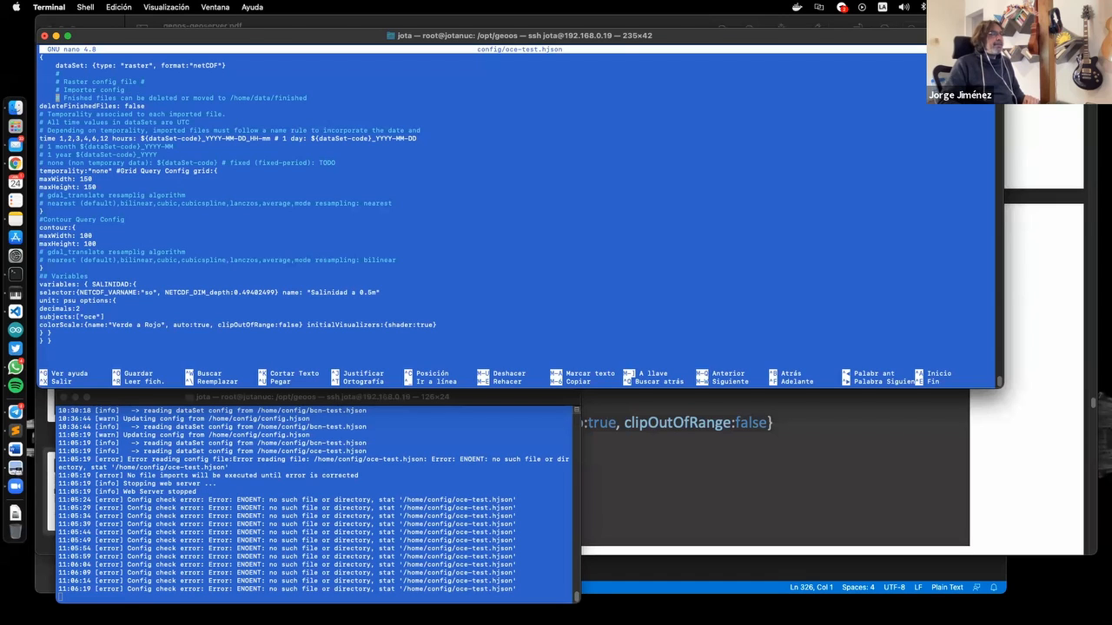
Indent the deleteFinishedFiles line by four spaces to match the dataSet line
key(Left)
key(Left)
key(Left)
key(Left)
key(Down)
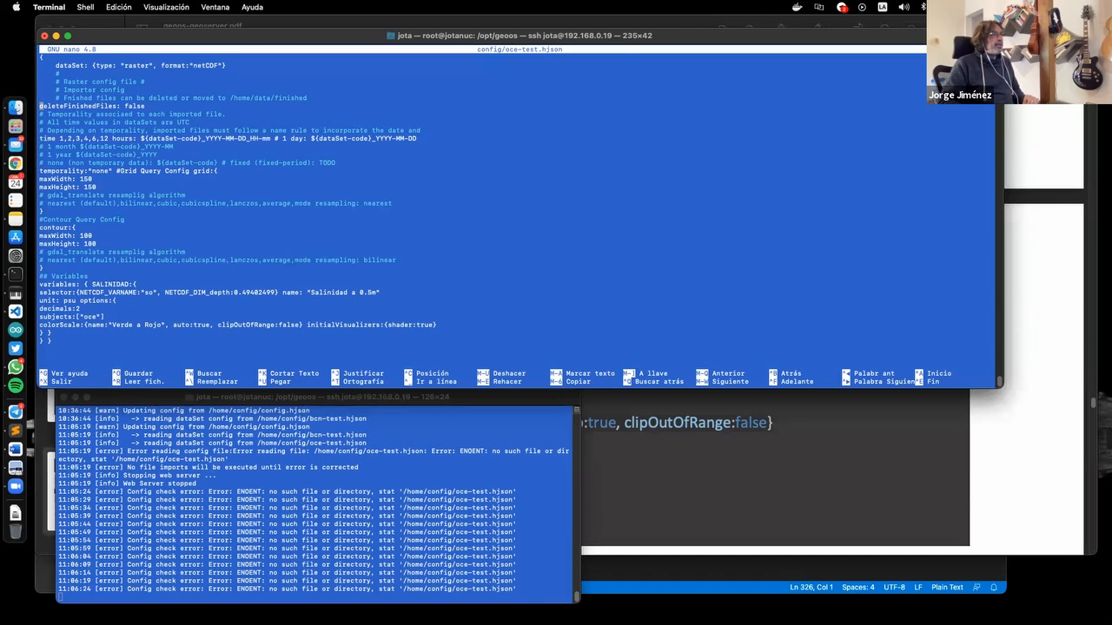
key(Down)
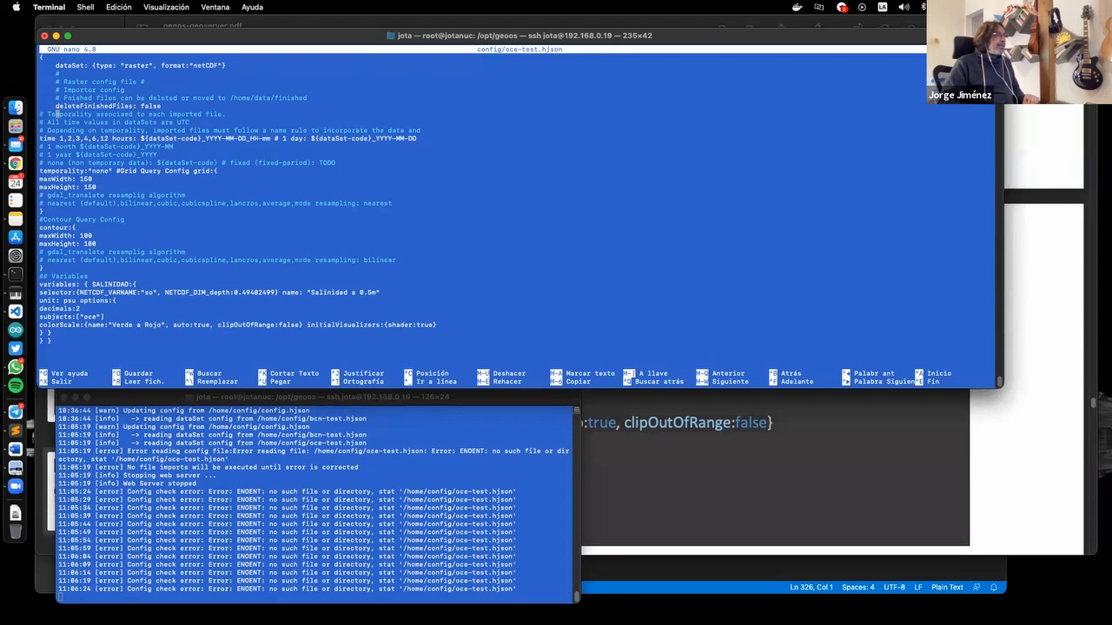
Indent the three comment lines on temporality, UTC time values and the file naming rule by four spaces
key(Left)
key(Left)
key(Left)
key(Left)
key(Down)
key(Left)
key(Left)
key(Left)
key(Left)
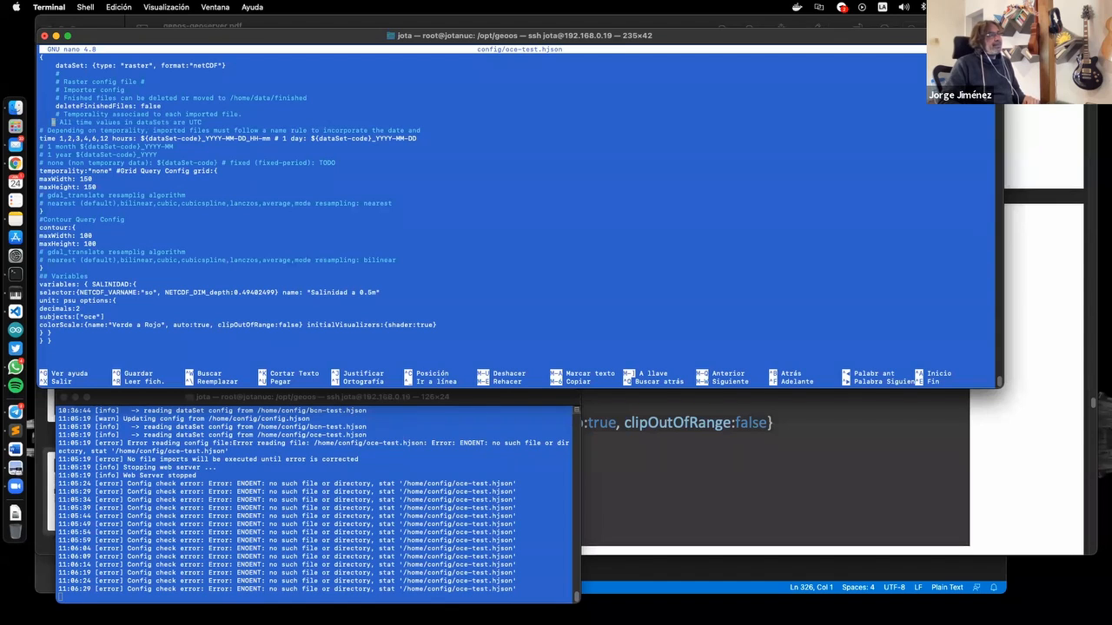
key(Down)
key(Left)
key(Left)
key(Left)
key(Left)
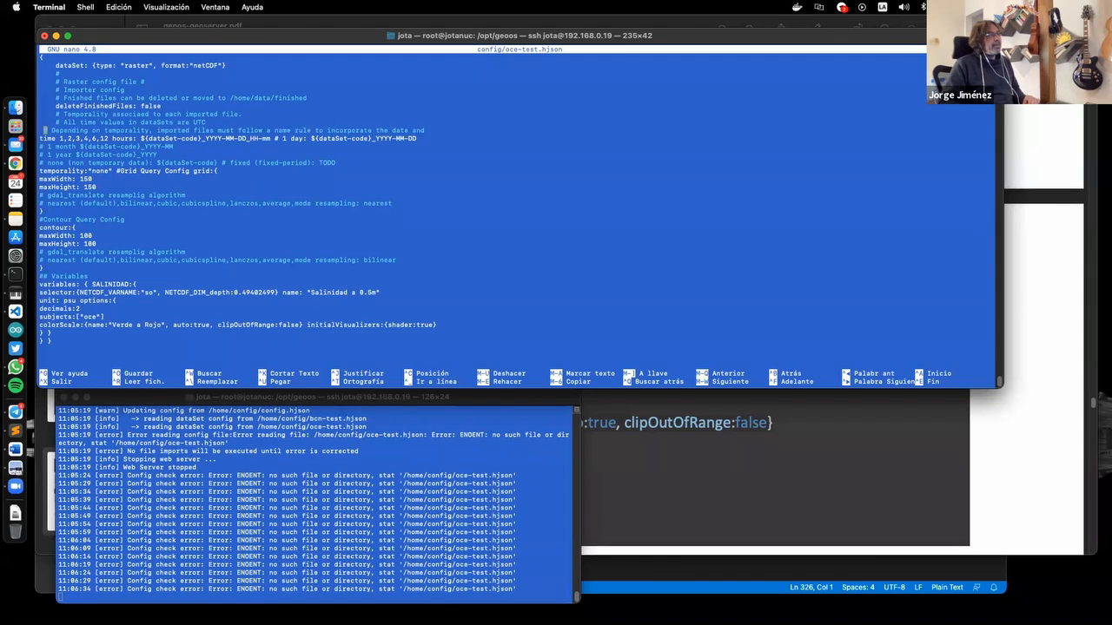
Indent the "time 1,2,3,4,6,12 hours" line by four spaces and comment it out with #
key(Down)
key(Left)
key(Left)
key(Left)
key(Left)
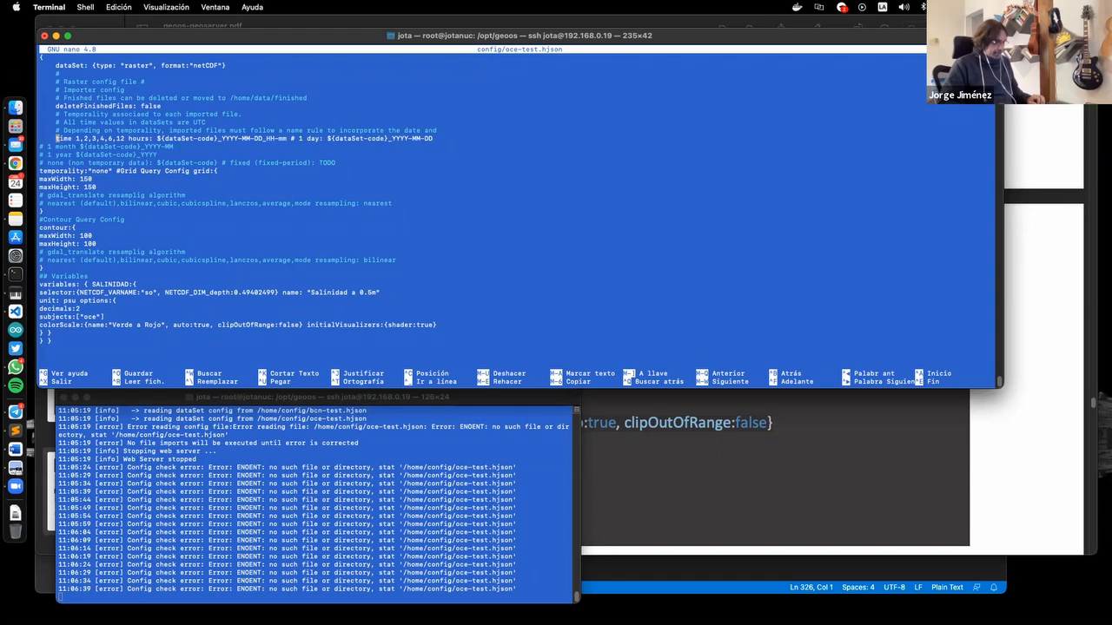
text(#)
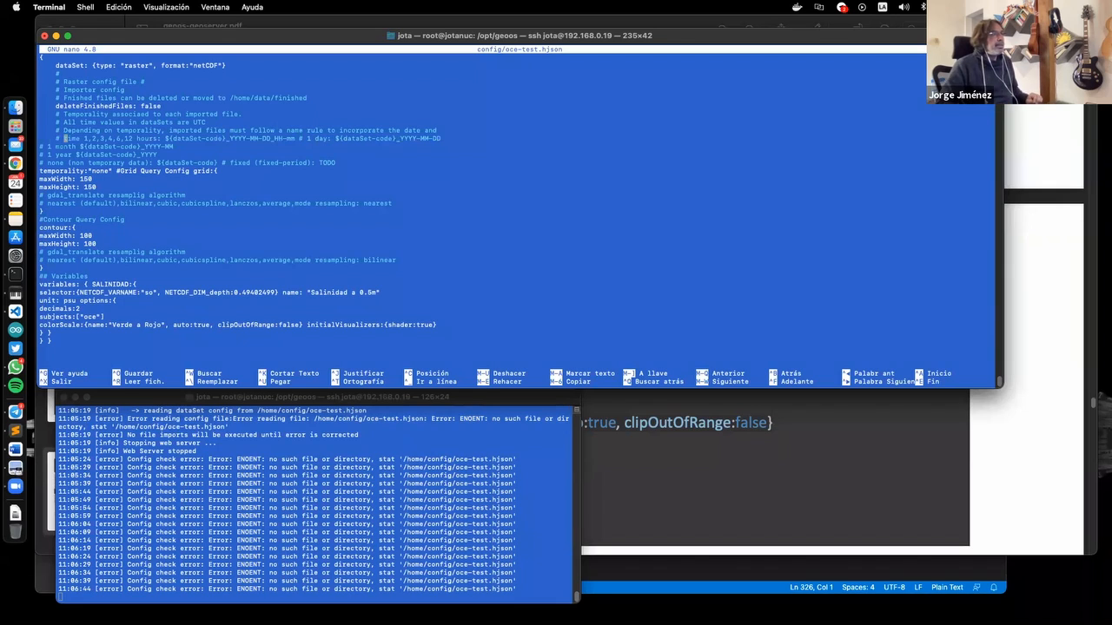
Indent the 1 month, 1 year and none (non temporary data) comment lines by four spaces
key(Down)
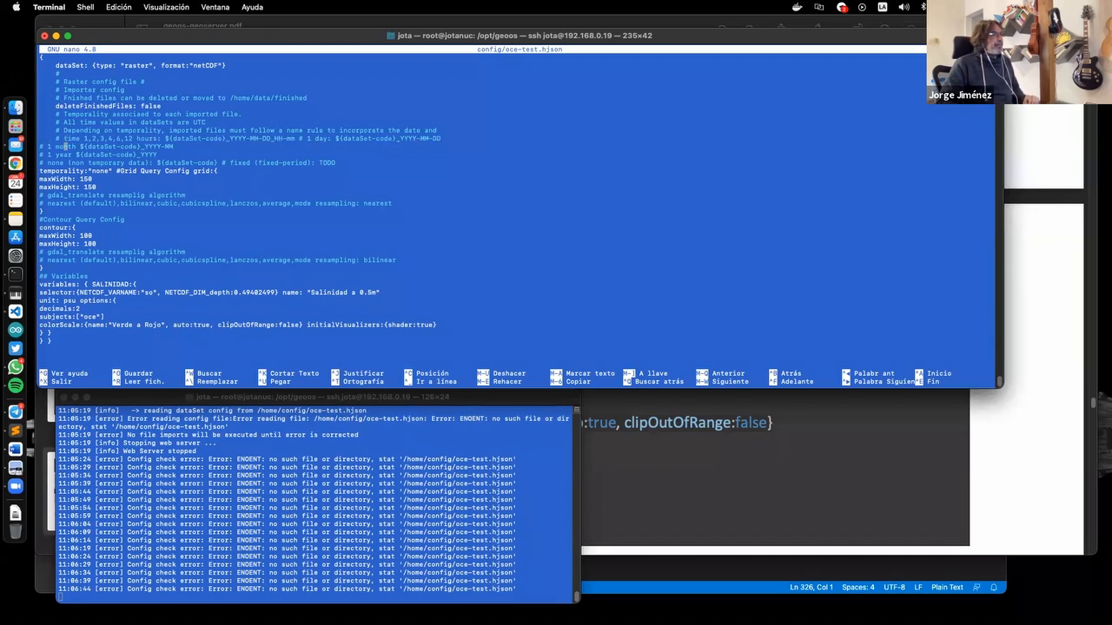
key(Left)
key(Left)
key(Left)
key(Left)
key(Left)
key(Left)
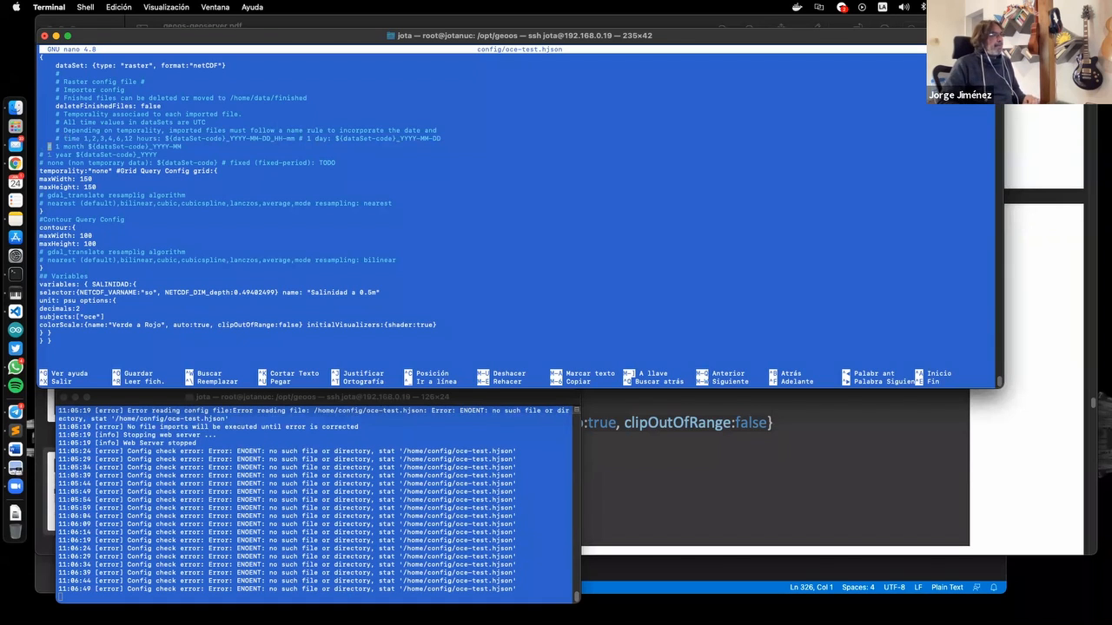
key(Down)
key(Down)
key(Left)
key(Left)
key(Left)
key(Left)
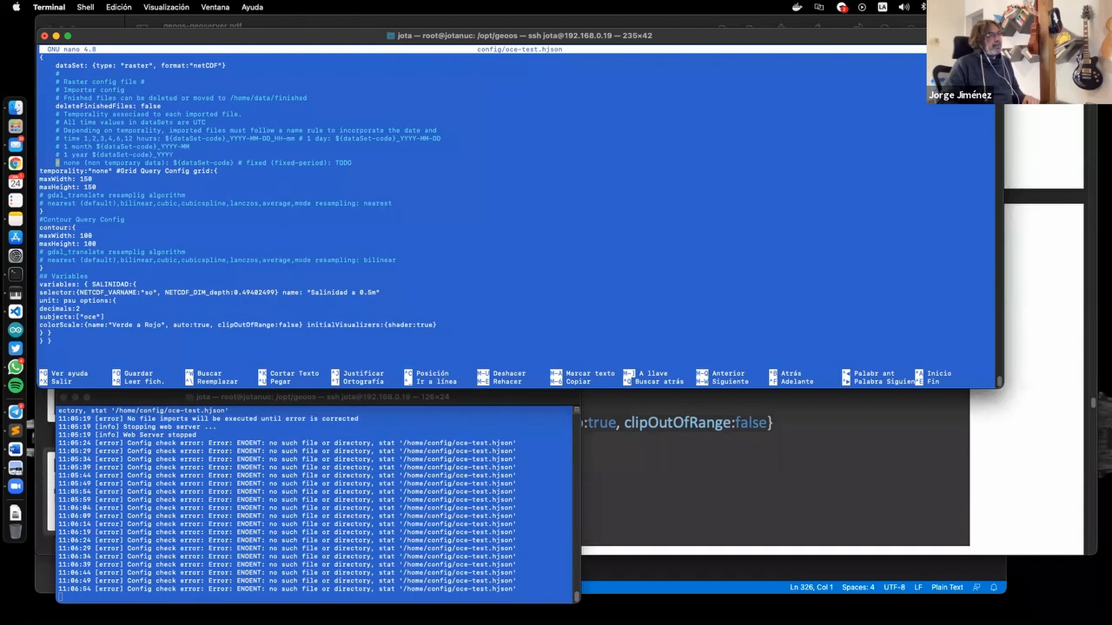
Indent the temporality:"none" line by four spaces and split the #Grid Query Config comment onto its own line
key(Down)
key(Left)
key(Left)
key(Left)
key(Left)
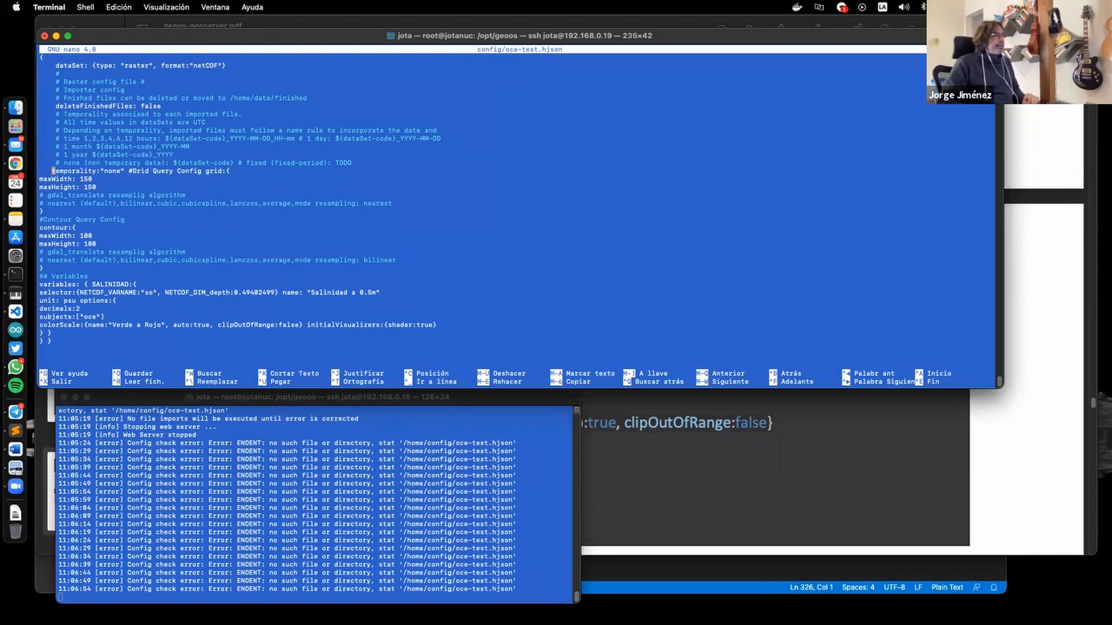
key(Right)
key(Right)
key(Right)
key(Right)
key(Right)
key(Right)
key(Right)
key(Right)
key(Right)
key(Right)
key(Right)
key(Right)
key(Right)
key(Right)
key(Right)
key(Right)
key(Right)
key(Right)
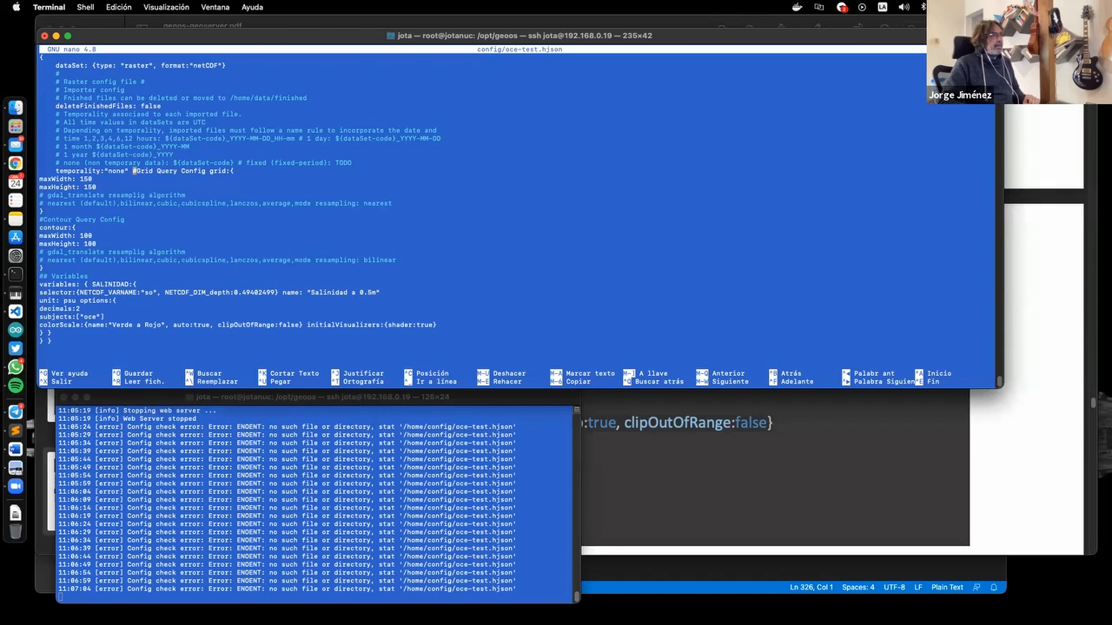
key(Return)
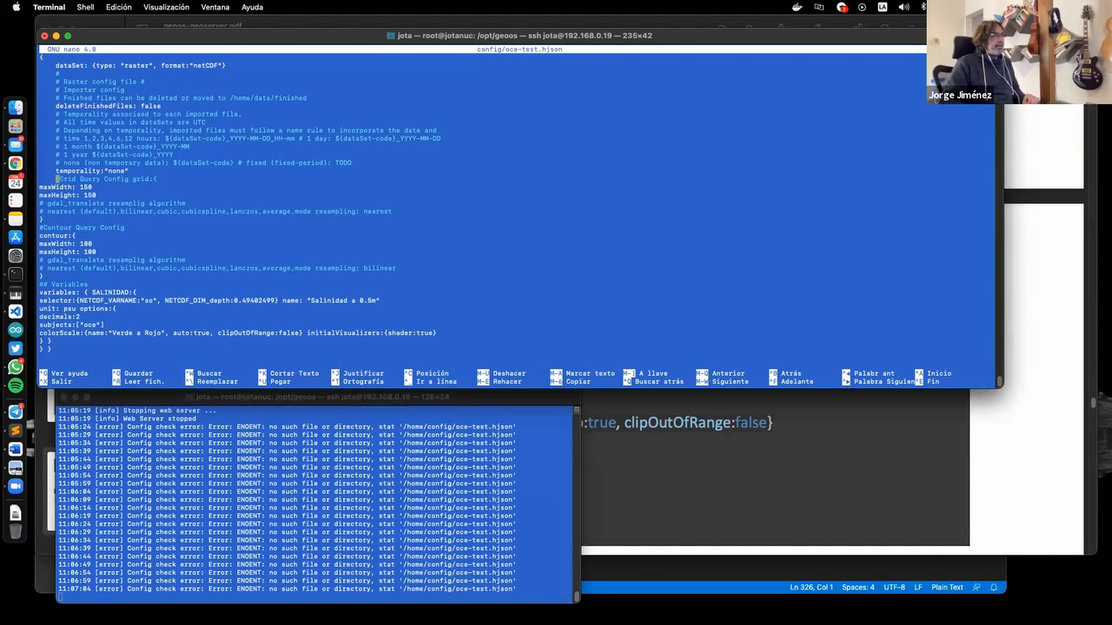
Split grid:{ off the #Grid Query Config comment onto its own line with the same indentation
key(Right)
key(Right)
key(Right)
key(Right)
key(Right)
key(Right)
key(Right)
key(Right)
key(Right)
key(Right)
key(Right)
key(Right)
key(Right)
key(Right)
key(Right)
key(Right)
key(Right)
key(Right)
key(Right)
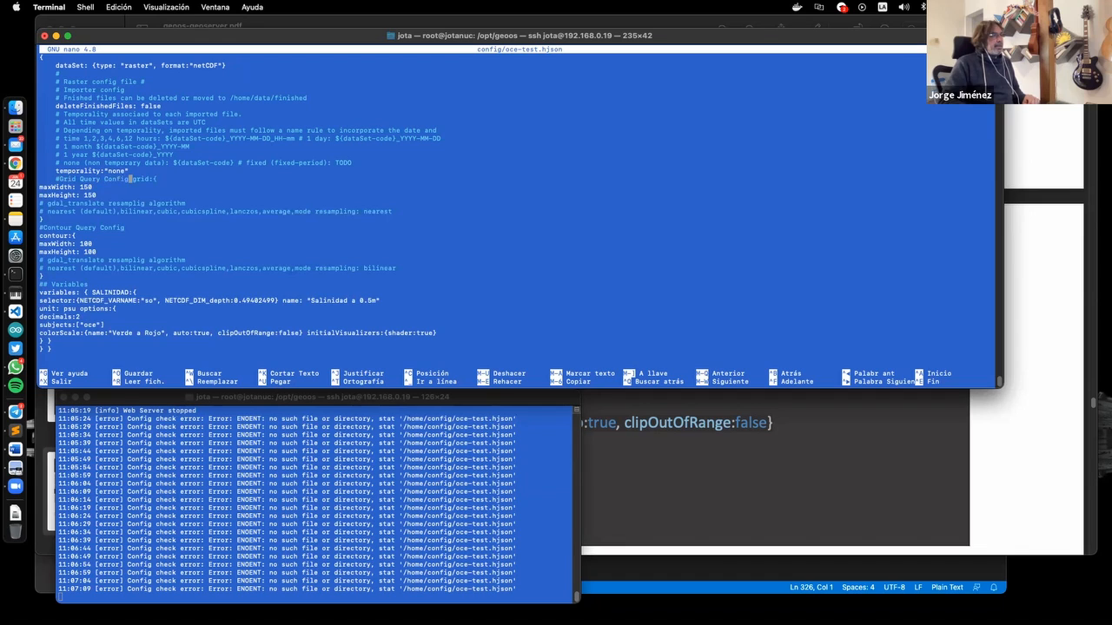
key(Return)
Indent the maxWidth: 150 and maxHeight: 150 lines inside the grid block by eight spaces
key(Down)
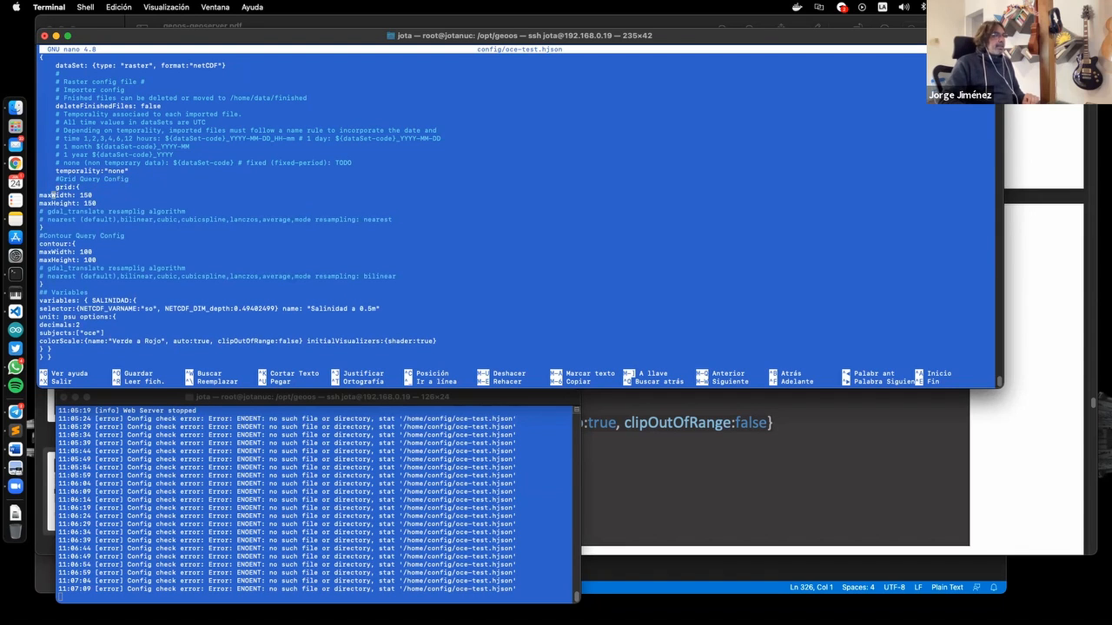
key(Home)
key(Down)
key(Left)
key(Left)
key(Left)
key(Left)
key(Left)
key(Left)
key(Left)
key(Left)
key(Left)
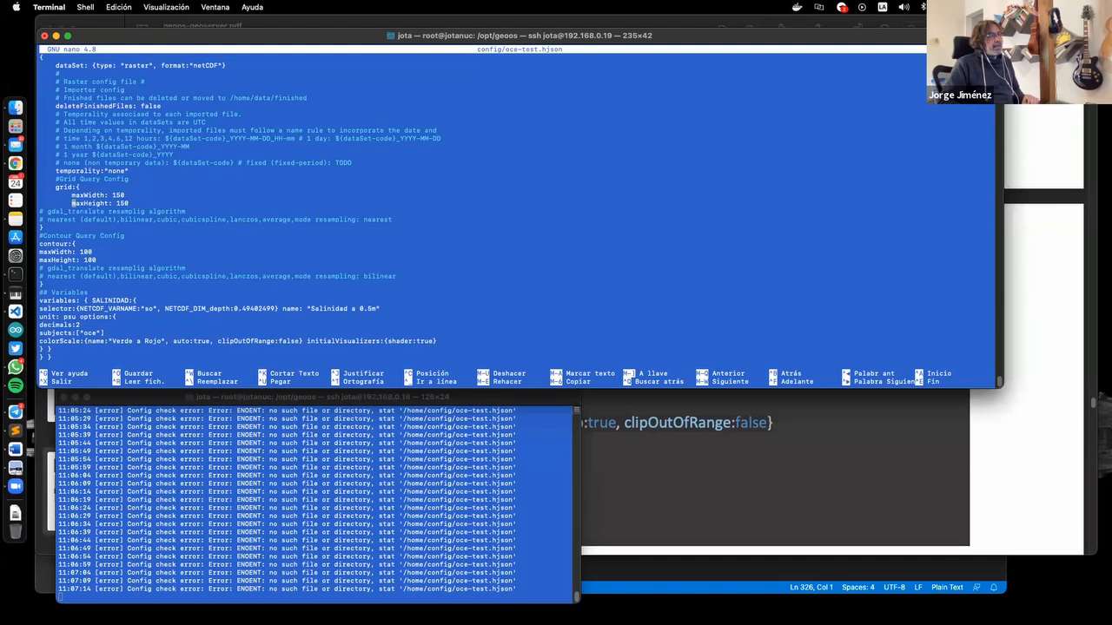
Indent the gdal_translate and nearest resampling comment lines inside the grid block by eight spaces
key(Down)
key(Left)
key(Left)
key(Left)
key(Left)
key(Left)
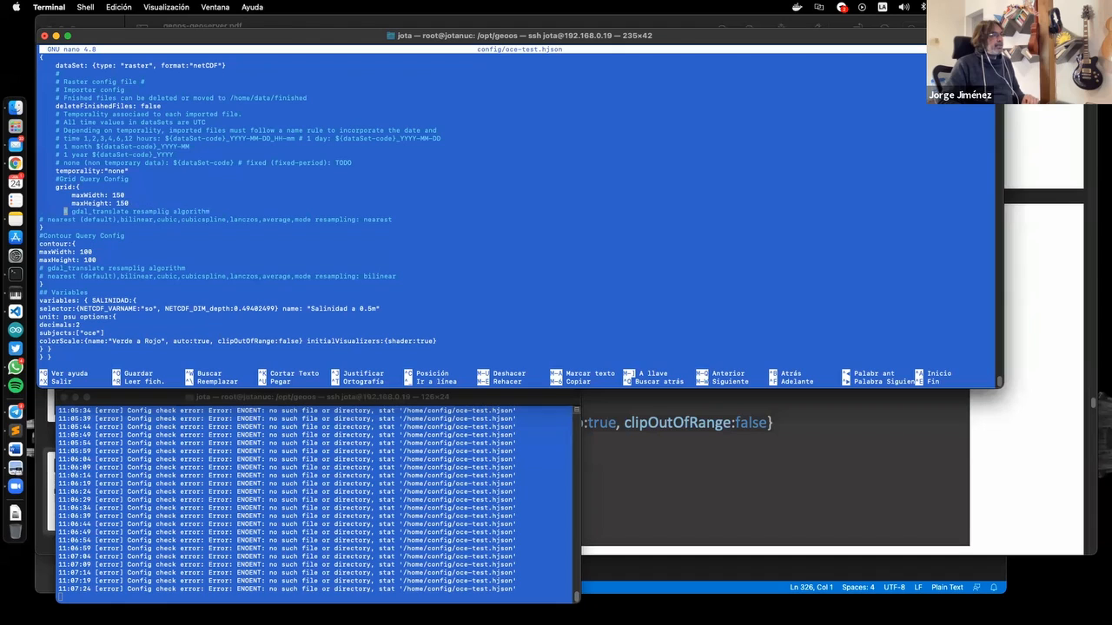
key(Down)
key(Left)
key(Left)
key(Left)
key(Left)
key(Left)
key(Left)
key(Left)
key(Left)
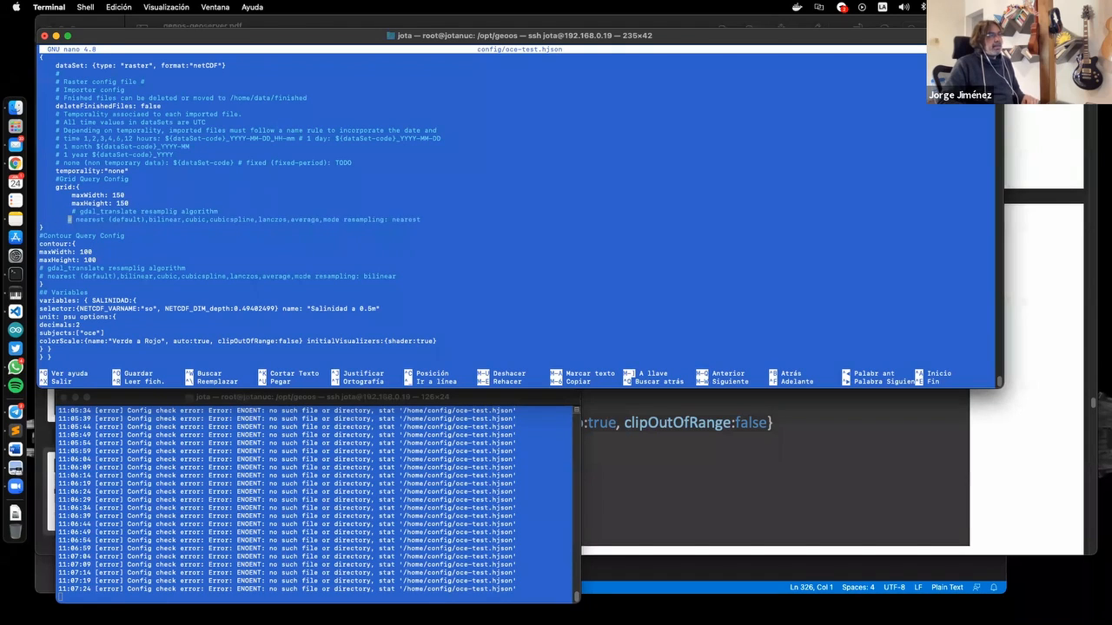
Align the grid block's closing brace with the grid:{ line at four spaces
key(Down)
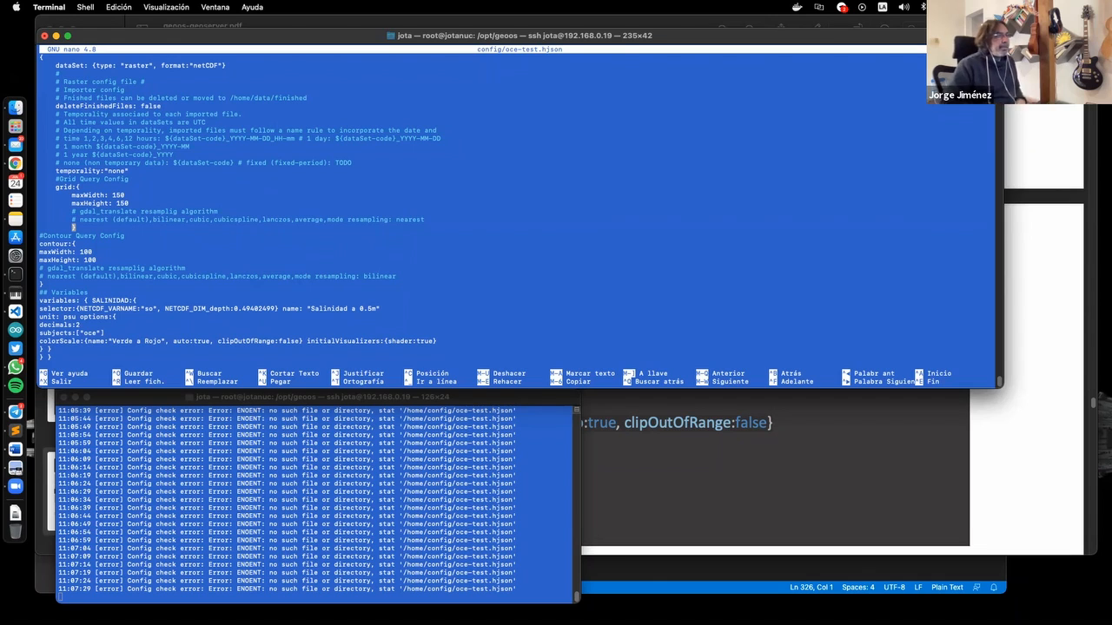
double_click(95, 218)
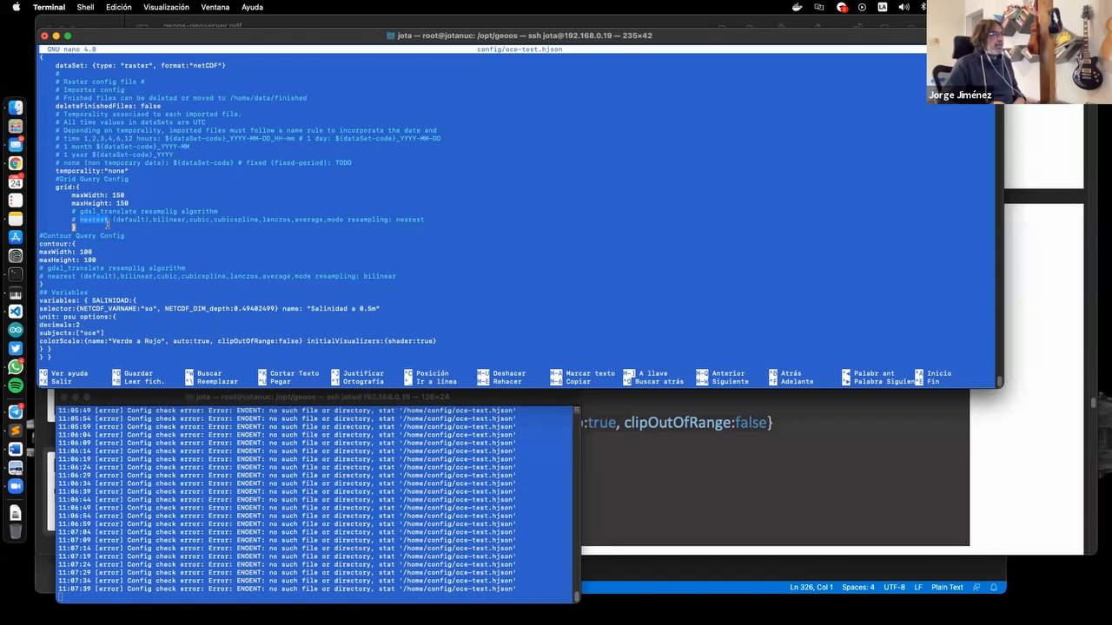
click(69, 227)
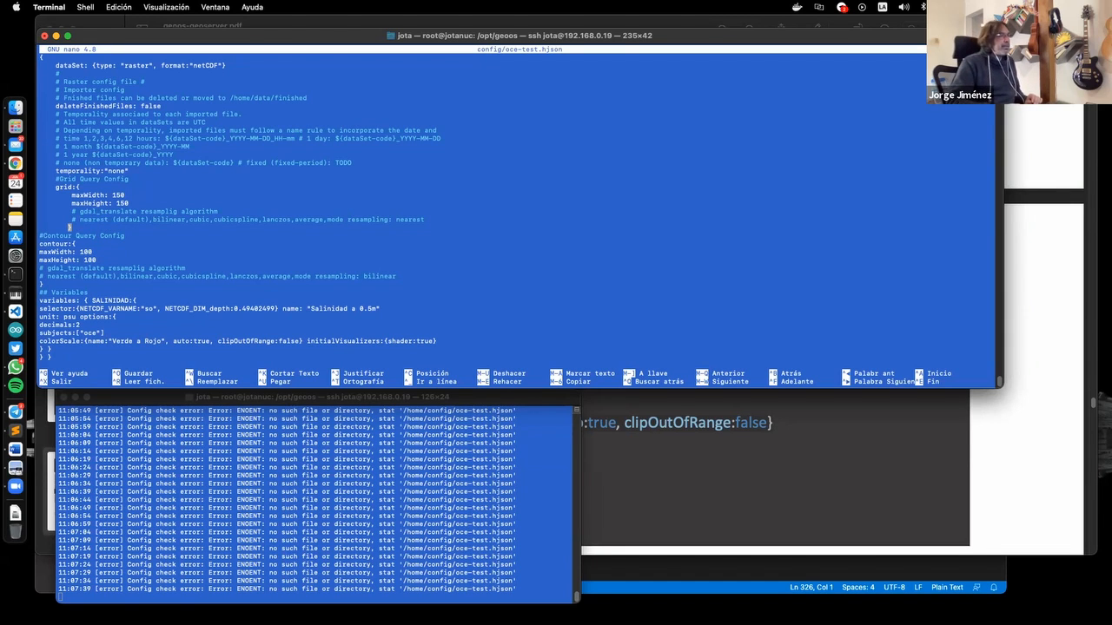
key(BackSpace)
key(BackSpace)
key(BackSpace)
key(Down)
key(Up)
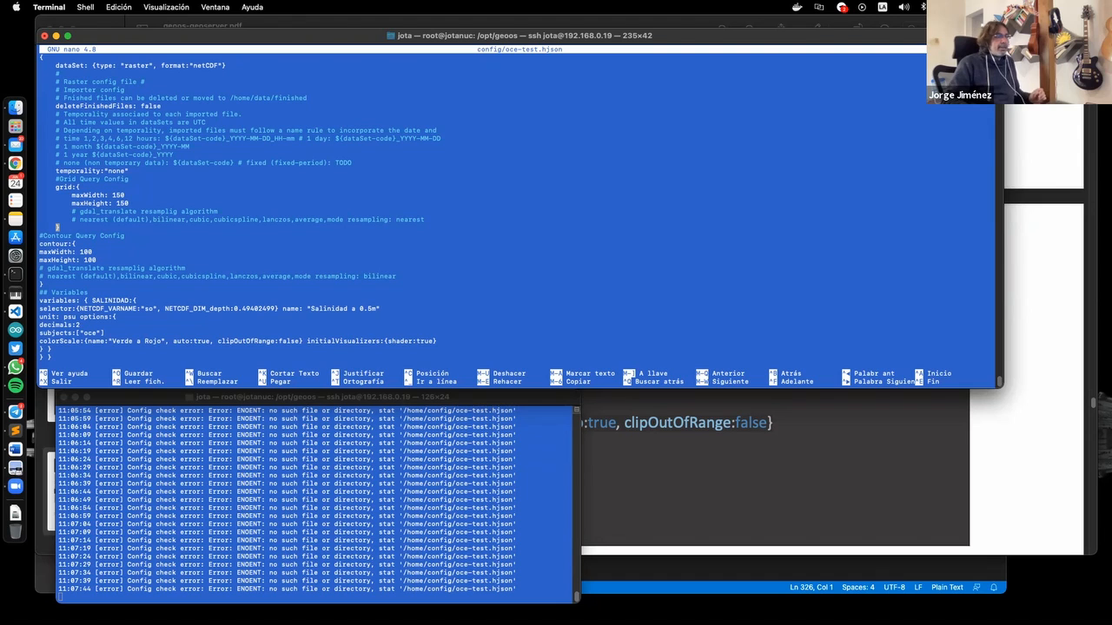
Indent the #Contour Query Config comment and the contour:{ line by four spaces
key(Down)
key(Left)
key(Left)
key(Right)
key(Delete)
key(Left)
key(Left)
key(Down)
key(Left)
key(Left)
key(Left)
key(Left)
key(Down)
key(Left)
key(Left)
key(Left)
key(Left)
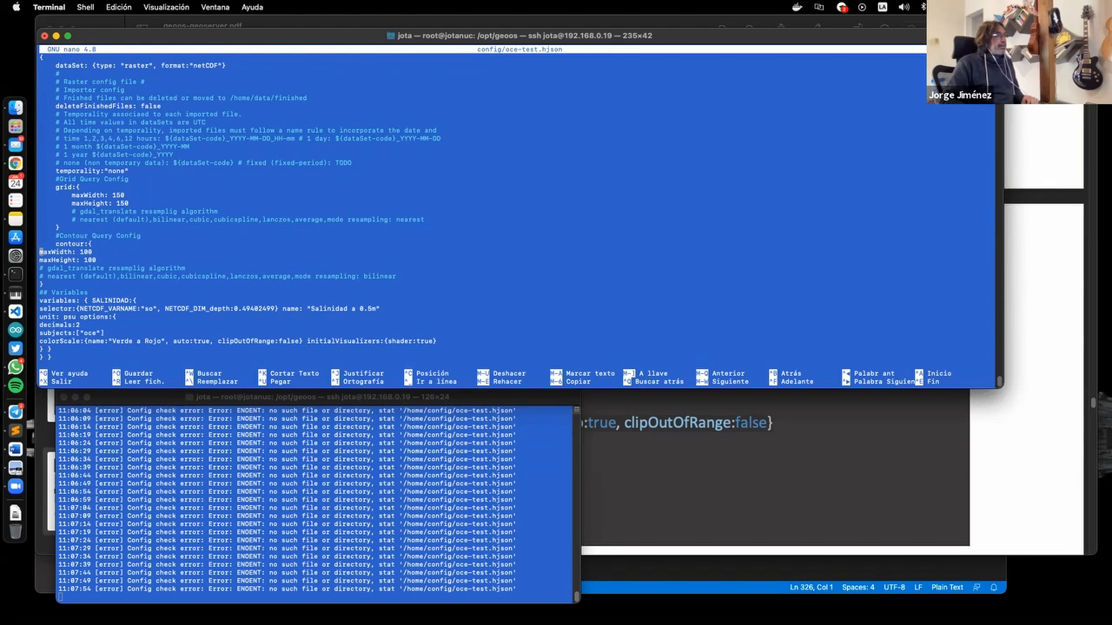
Indent the maxWidth: 100 line inside the contour block by eight spaces
key(Down)
key(Left)
key(Left)
key(Left)
key(Left)
key(Left)
key(Left)
key(Left)
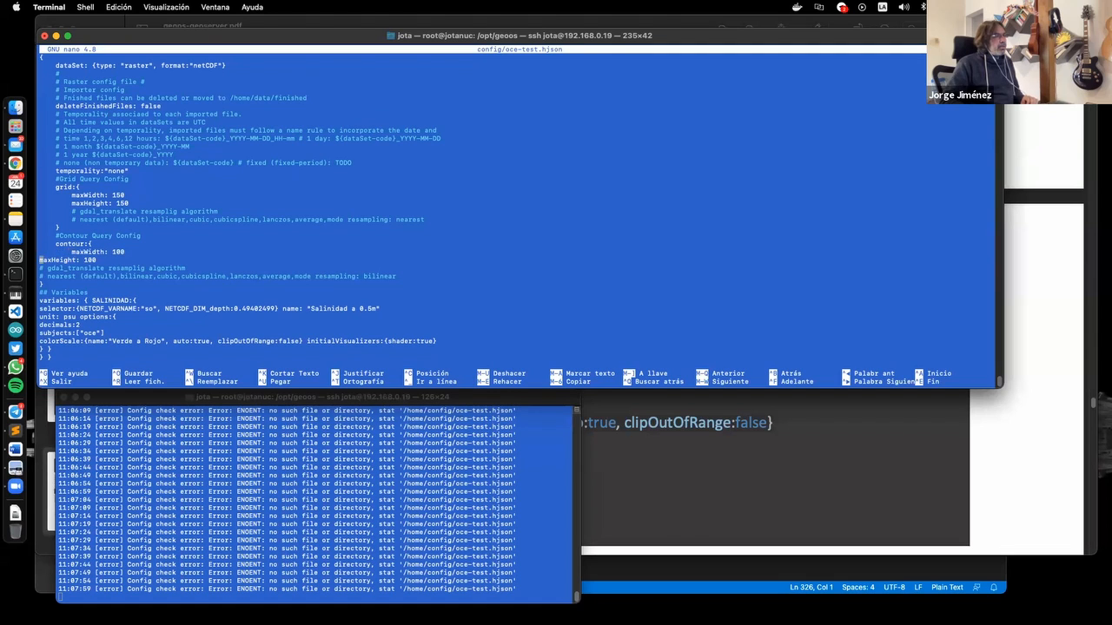
Indent the maxHeight: 100 line and the gdal_translate and bilinear resampling comments inside the contour block by eight spaces
key(Down)
key(Left)
key(Left)
key(Left)
key(Left)
key(Left)
key(Left)
key(Left)
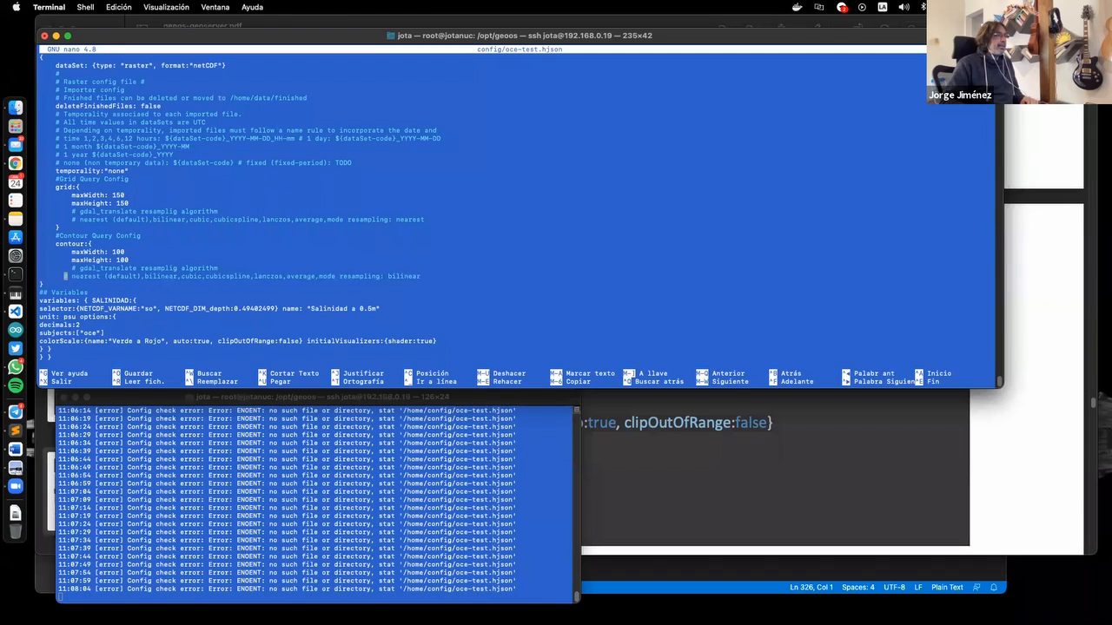
Indent the contour block's closing brace, the ## Variables comment and the variables: { line by four spaces
key(Down)
key(Left)
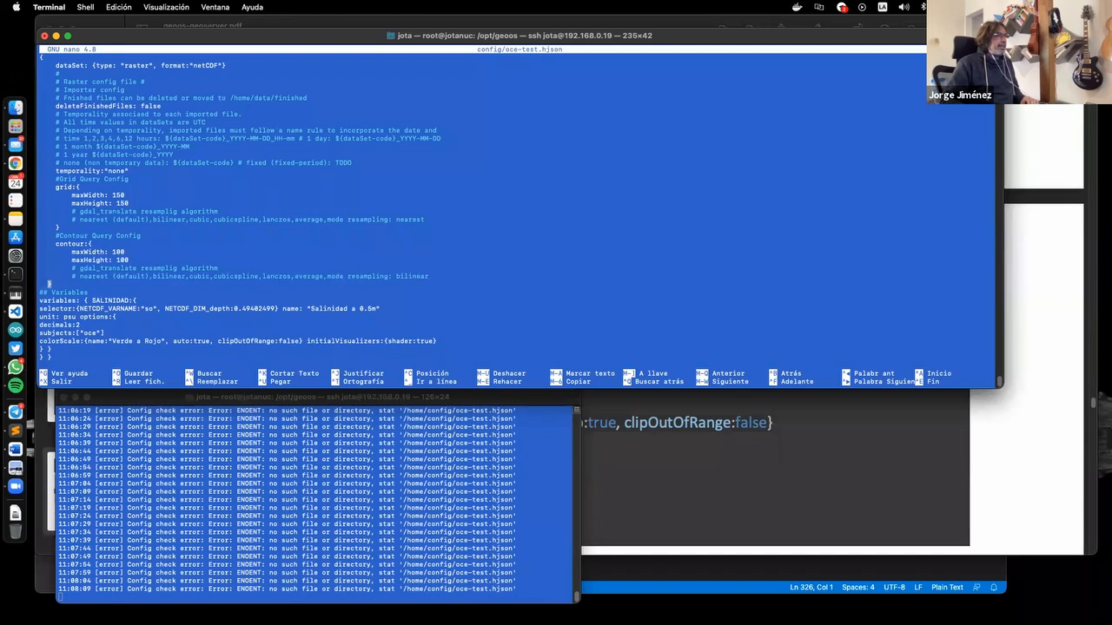
key(Down)
key(Home)
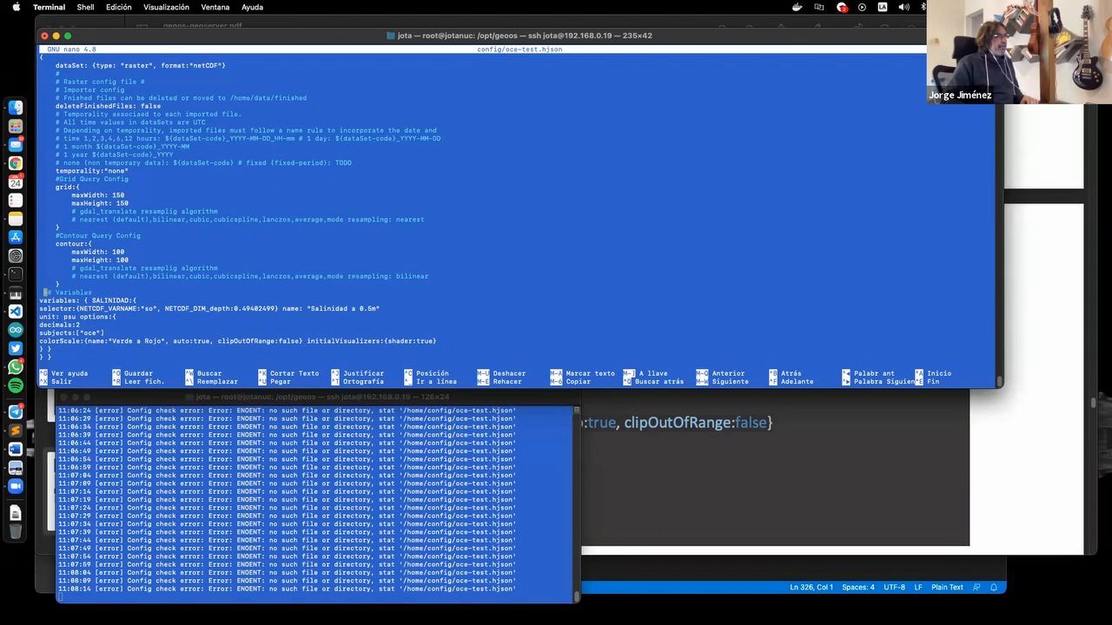
key(Down)
key(Left)
key(Left)
key(Left)
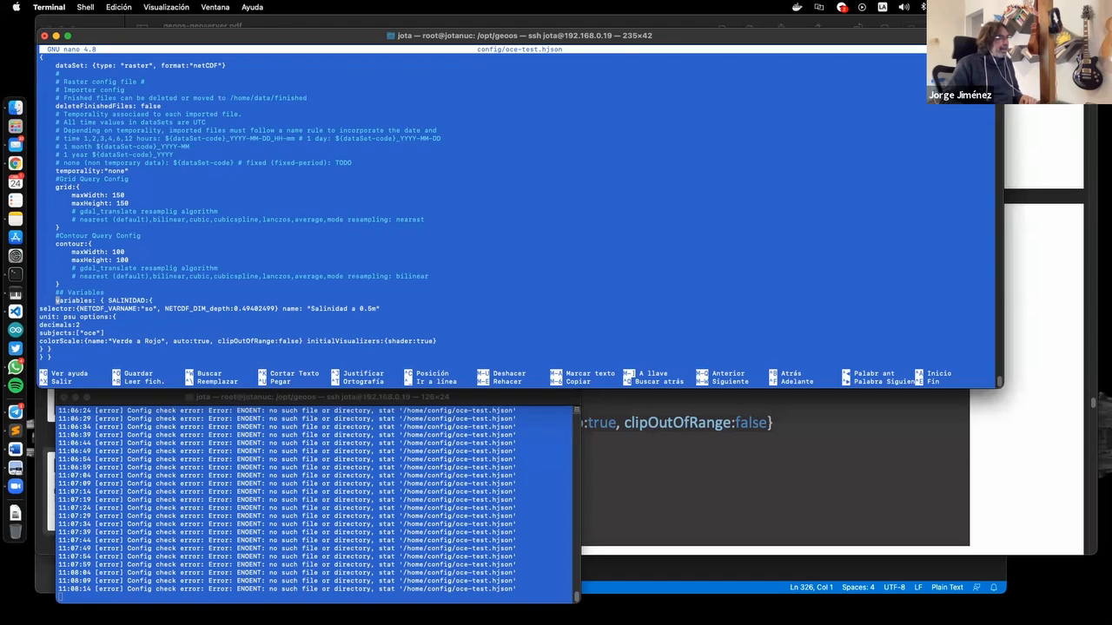
Indent the selector line below the variables line by four spaces
key(Down)
key(Left)
key(Left)
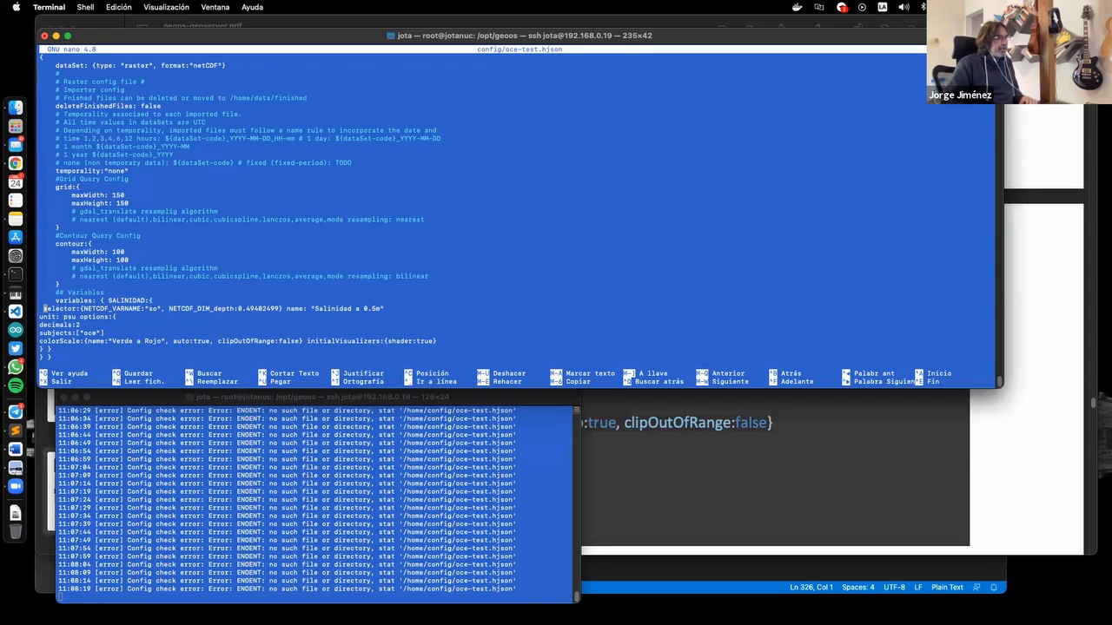
Split the variables: { line so that SALINIDAD:{ stands on its own line indented by eight spaces
key(Up)
key(Right)
key(Right)
key(Right)
key(Right)
key(Right)
key(Right)
key(Right)
key(Right)
key(Right)
key(Right)
key(Right)
key(Right)
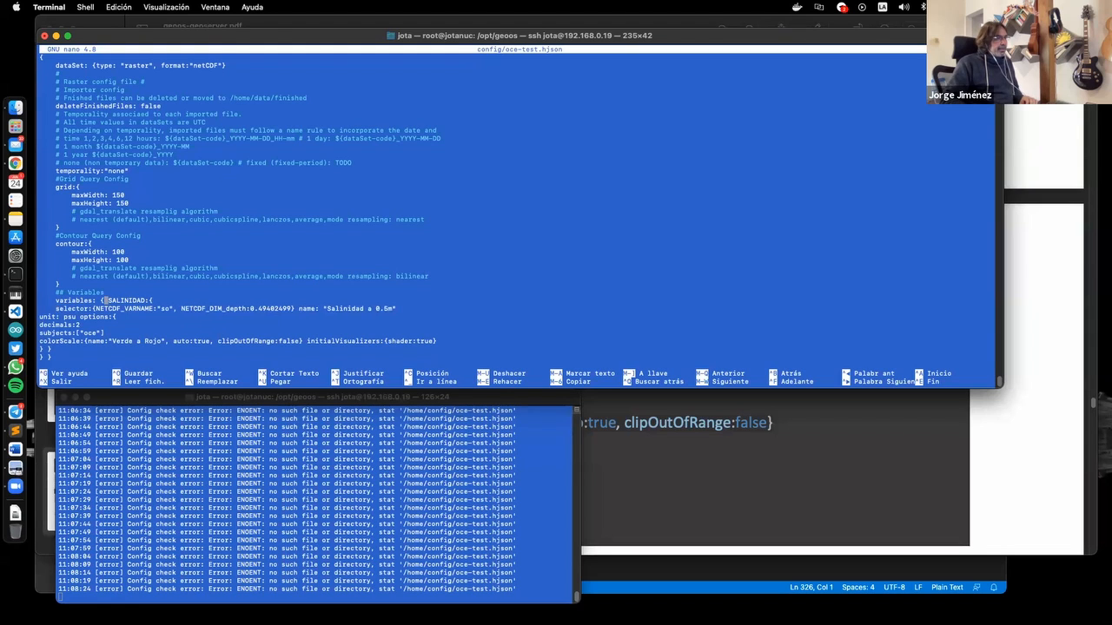
key(Return)
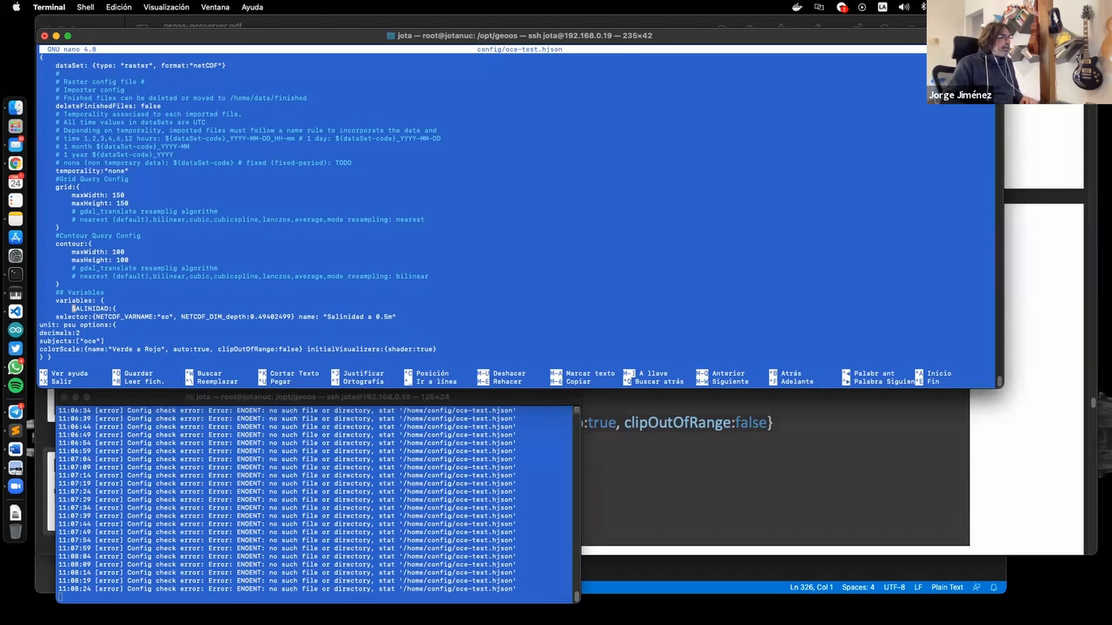
Increase the selector line's indentation to twelve spaces so it nests inside the SALINIDAD block
key(Down)
key(Left)
key(Left)
key(Left)
key(Left)
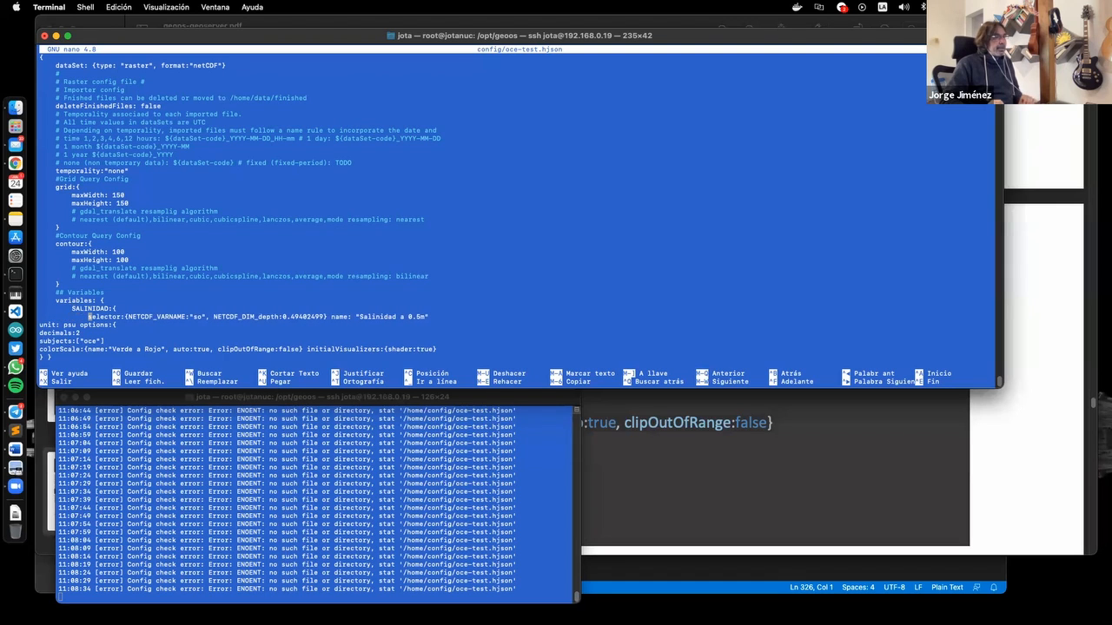
Break the line after selector:{ and indent the NETCDF_VARNAME entry by sixteen spaces
key(Right)
key(Right)
key(Right)
key(Right)
key(Right)
key(Right)
key(Right)
key(Right)
key(Right)
key(Right)
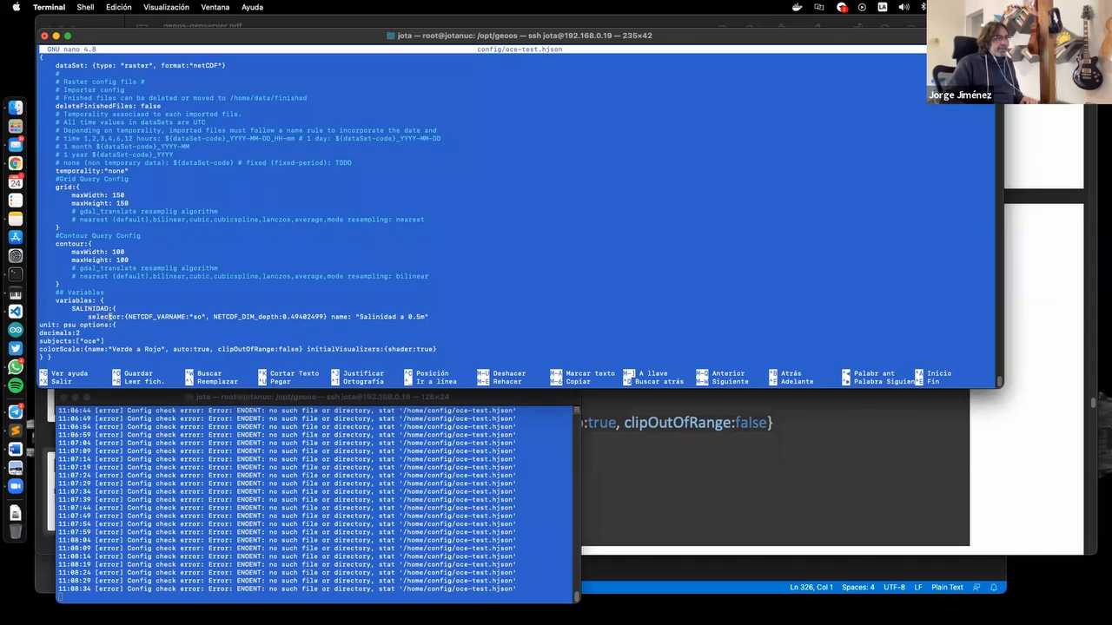
key(Return)
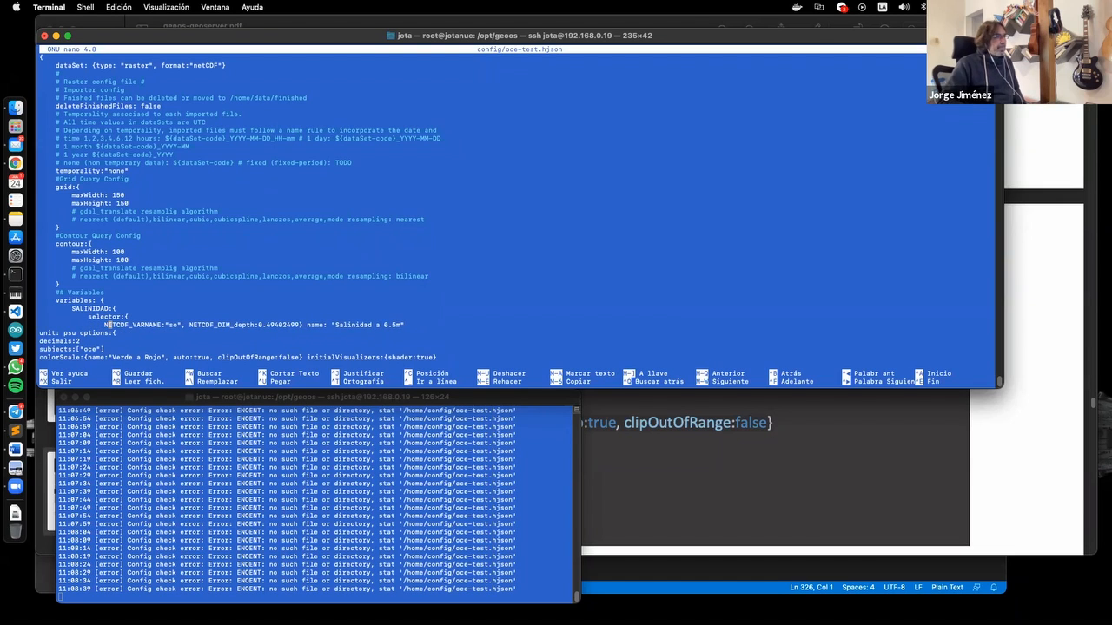
Break the line after NETCDF_DIM_depth:0.49402499 so the selector's closing brace and the name entry start a new line
key(Down)
key(Up)
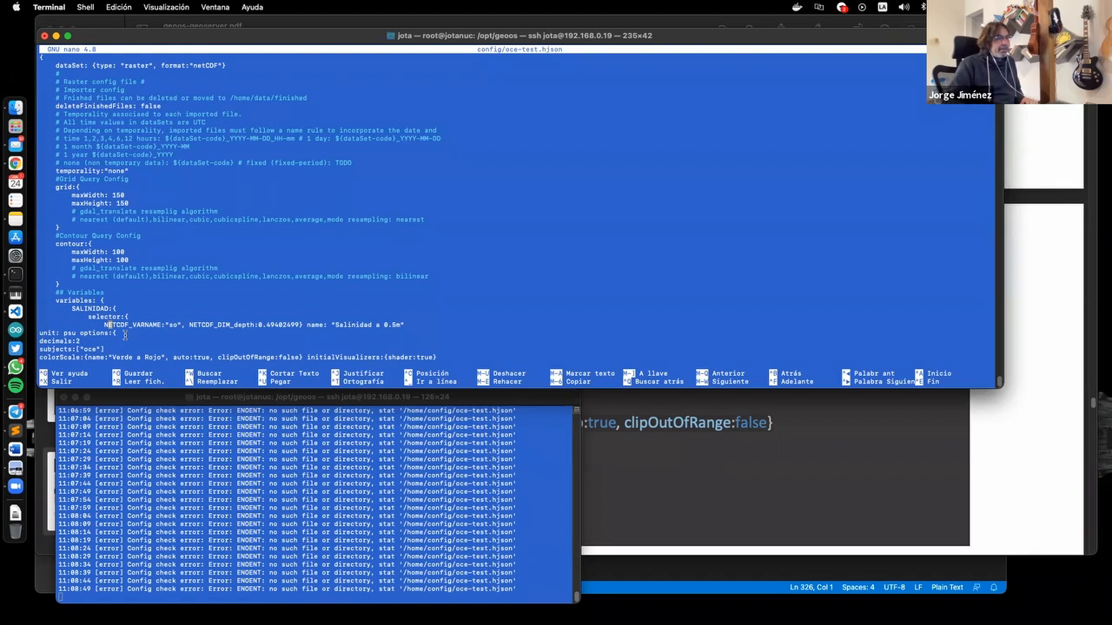
key(Right)
key(Right)
key(Right)
key(Right)
key(Right)
key(Right)
key(Right)
key(Right)
key(Right)
key(Right)
key(Right)
key(Right)
key(Right)
key(Right)
key(Right)
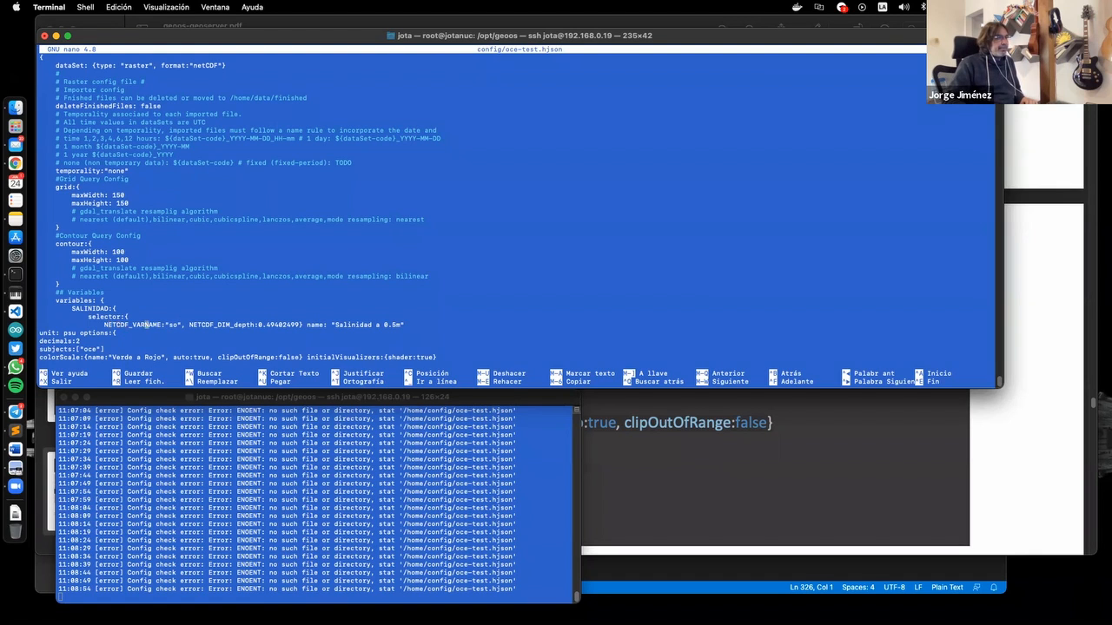
key(Right)
key(Right)
key(Right)
key(Right)
key(Right)
key(Right)
key(Right)
key(Right)
key(Right)
key(Right)
key(Right)
key(Right)
key(Right)
key(Right)
key(Right)
key(Right)
key(Right)
key(Right)
key(Right)
key(Right)
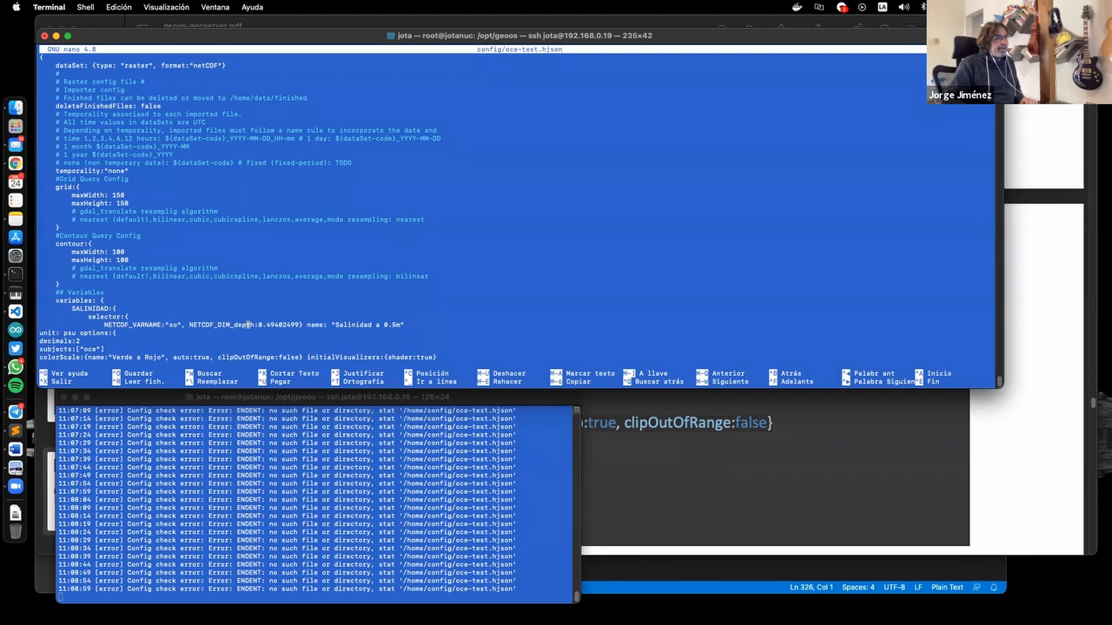
key(Right)
key(Right)
key(Right)
key(Right)
key(Right)
key(Right)
key(Right)
key(Return)
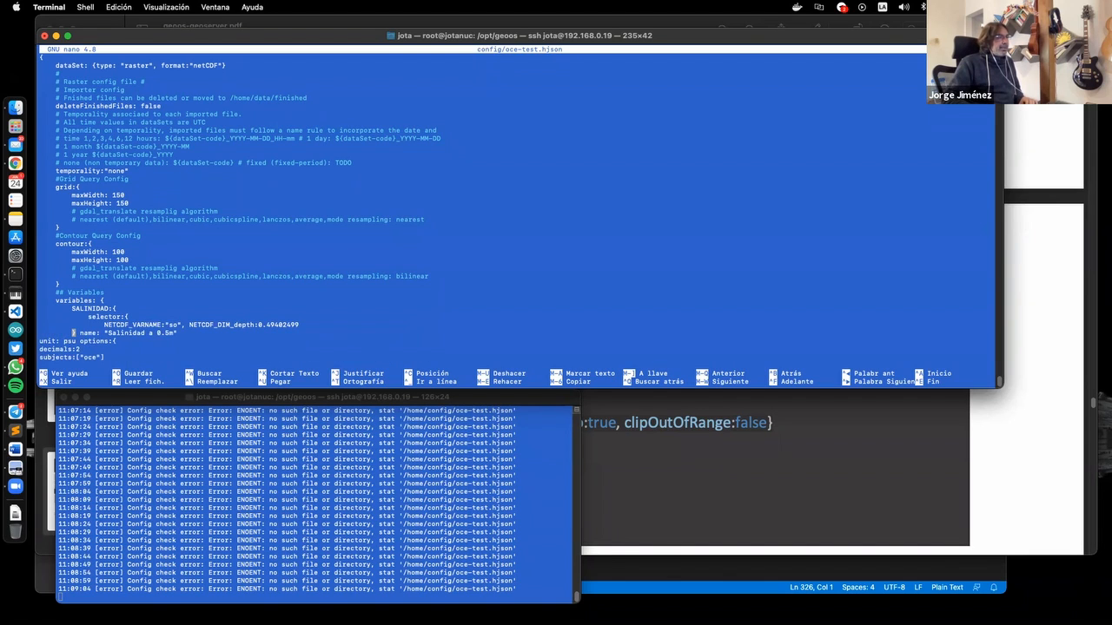
Put name: "Salinidad a 0.5m" on its own line below the selector's closing brace, with both indented by twelve spaces
key(Right)
key(Right)
key(Return)
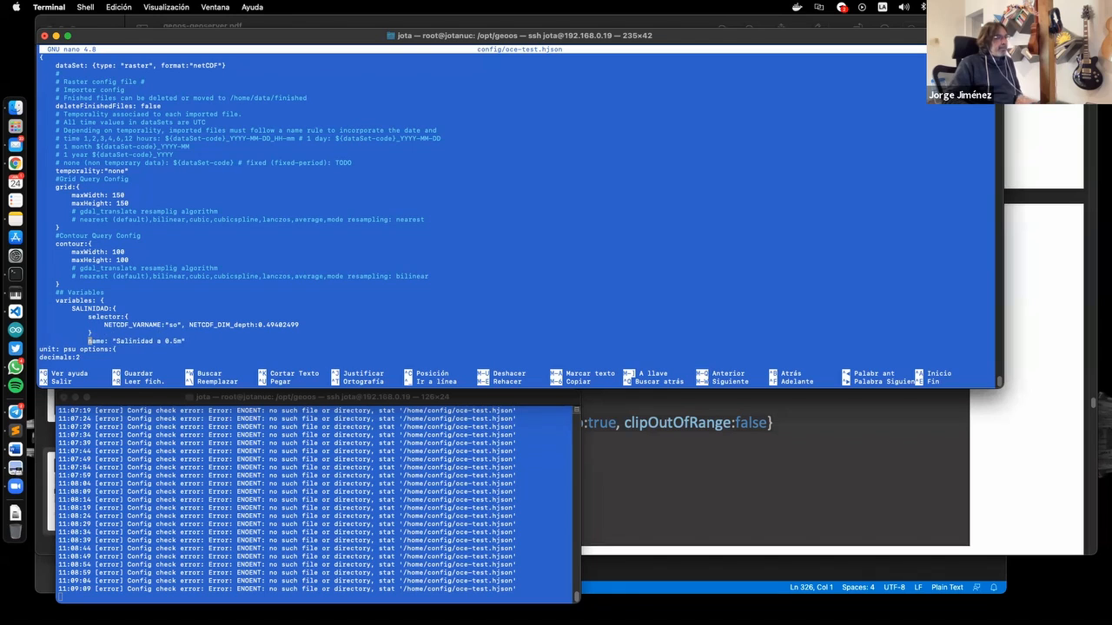
Review the NETCDF_VARNAME and NETCDF_DIM_depth entries in the selector block, ending on the name line
key(Up)
key(Up)
key(Right)
key(Right)
key(Right)
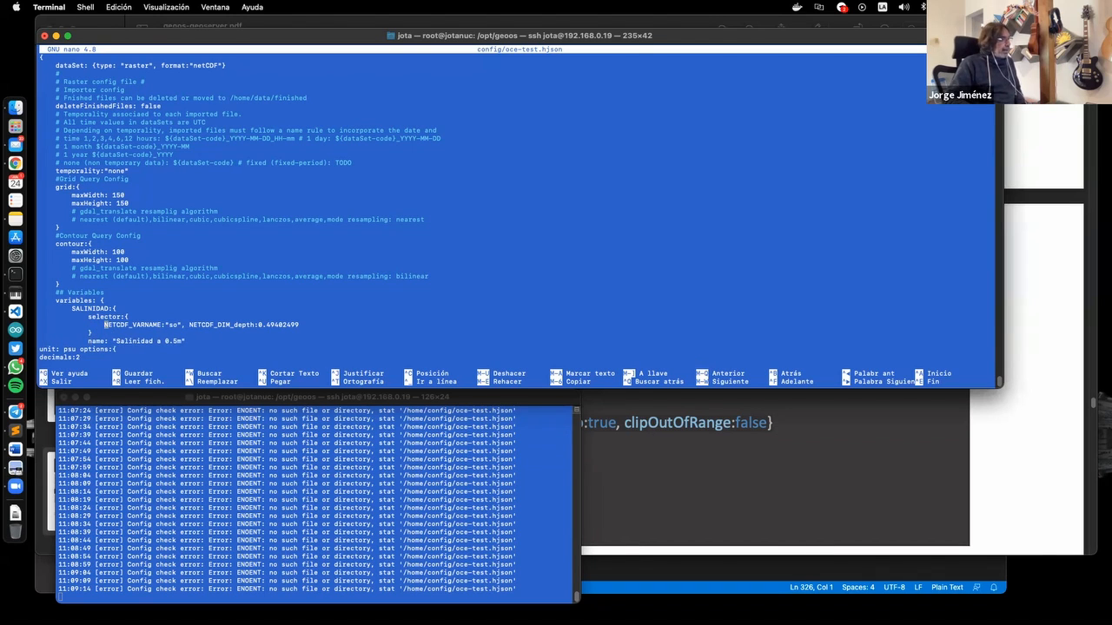
key(Right)
key(Right)
key(Right)
key(Right)
key(Right)
key(Right)
key(Right)
key(Right)
key(Right)
key(Right)
key(Right)
key(Right)
key(Right)
key(Right)
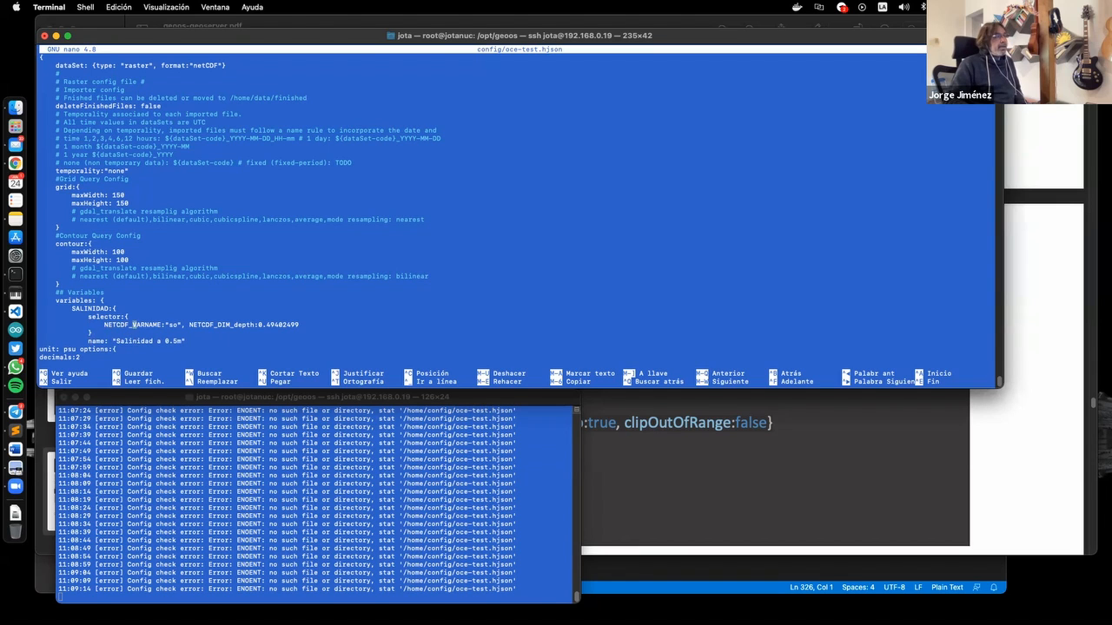
key(Right)
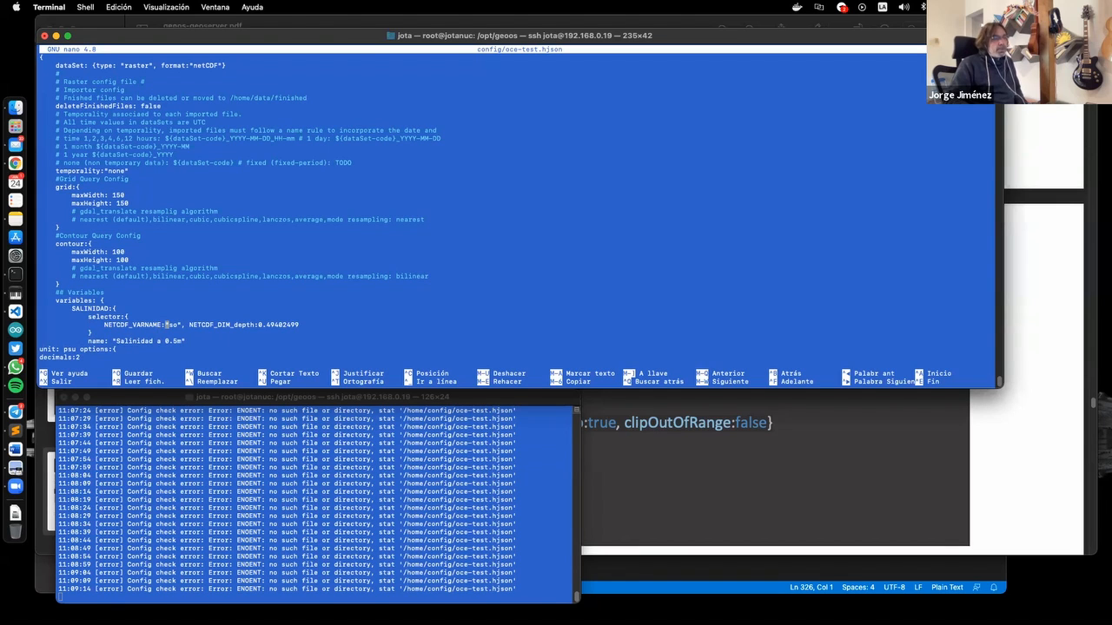
key(Right)
key(Right)
key(Right)
key(Right)
key(Right)
key(Right)
key(Right)
key(Right)
key(Right)
key(Right)
key(Right)
key(Right)
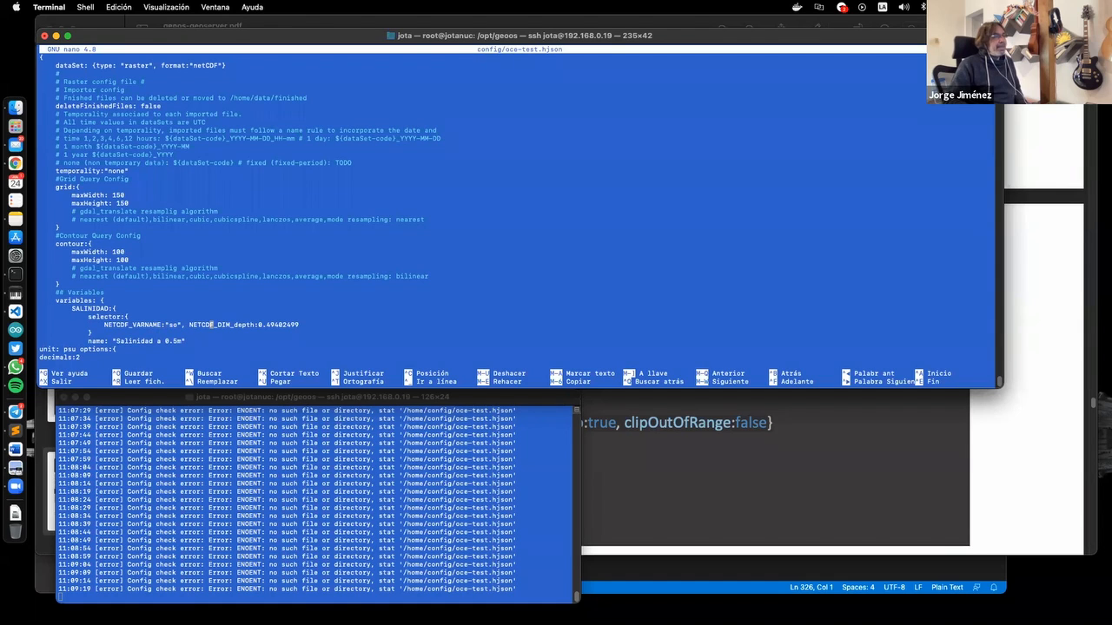
key(Right)
key(Right)
key(Right)
key(Right)
key(Right)
key(Right)
key(Right)
key(Right)
key(Right)
key(Right)
key(Right)
key(Right)
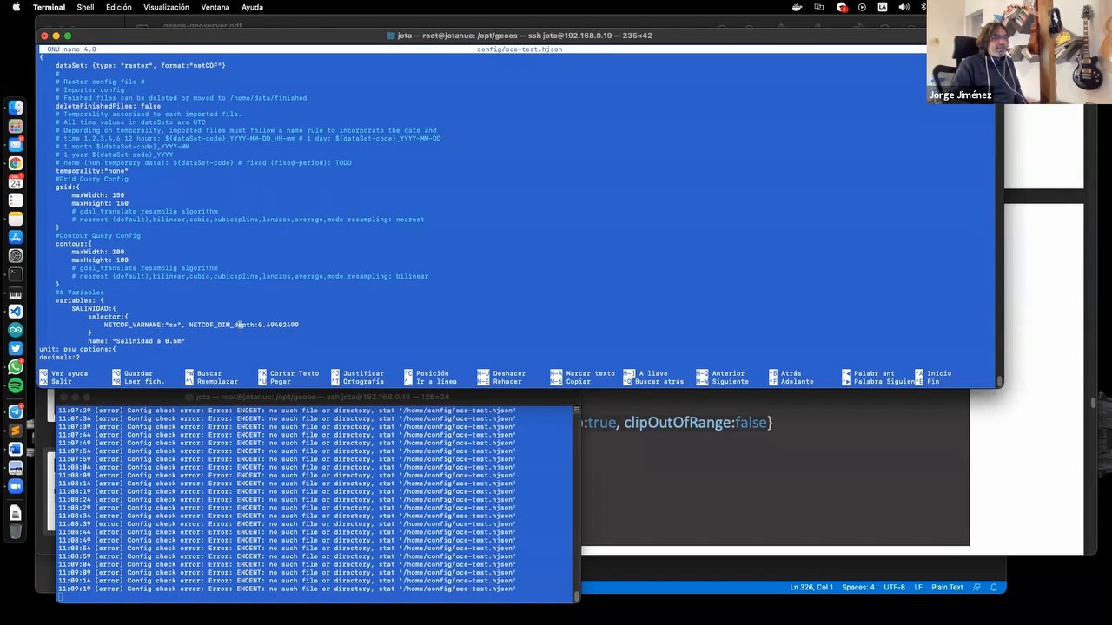
key(Right)
key(Down)
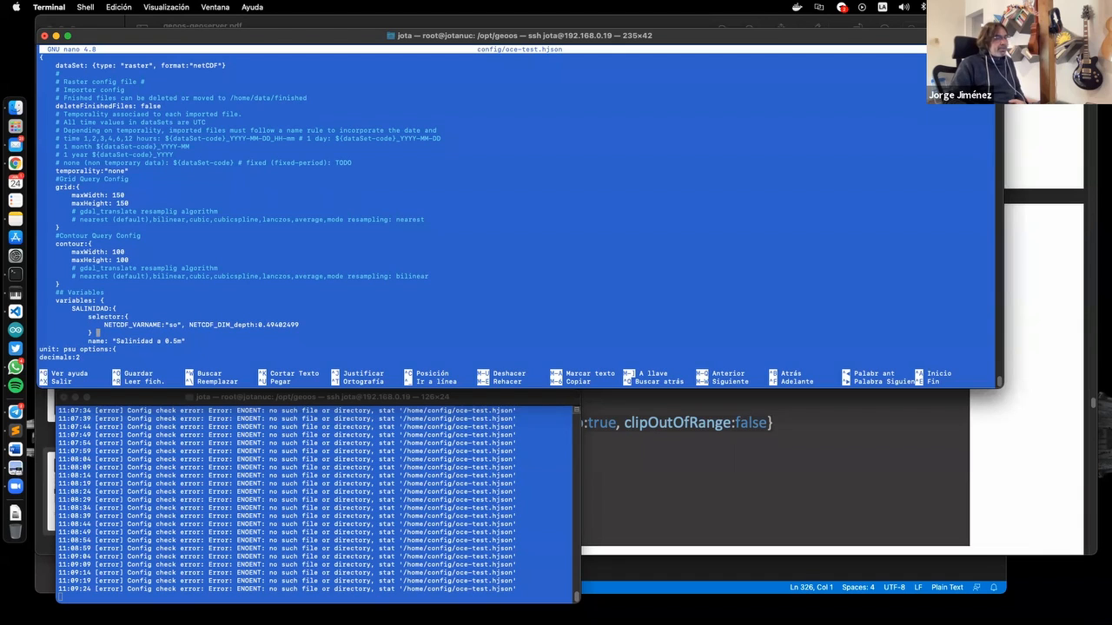
key(Down)
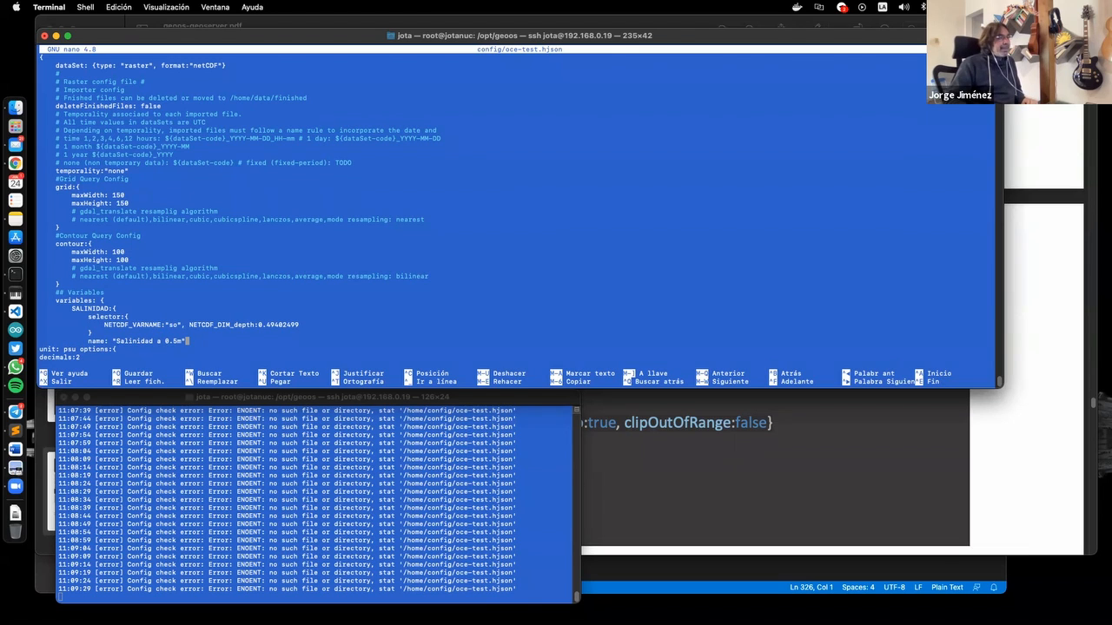
Indent the unit: psu line by twelve spaces to align it with the name entry
key(Down)
key(Left)
key(Left)
key(Left)
key(Left)
key(Left)
key(Left)
key(Left)
key(Left)
key(Left)
key(Left)
key(Left)
key(Left)
key(Left)
key(Left)
key(Left)
key(Left)
key(Left)
key(Left)
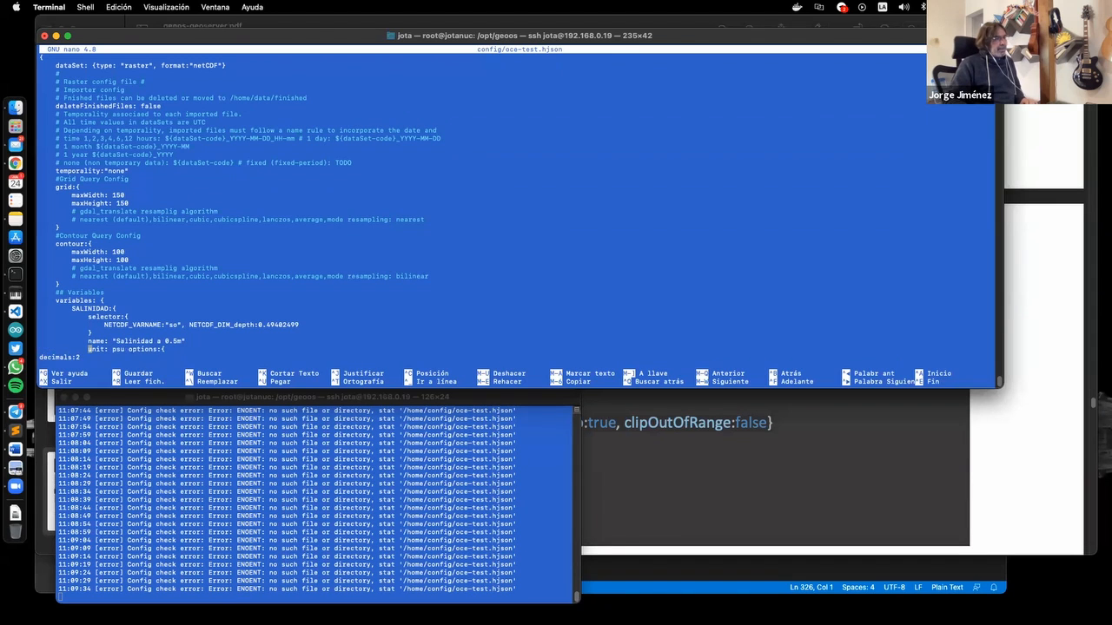
Indent the decimals:2 line by seven spaces
key(Down)
key(Left)
key(Left)
key(Left)
key(Left)
key(Left)
key(Left)
key(Left)
key(Left)
key(Left)
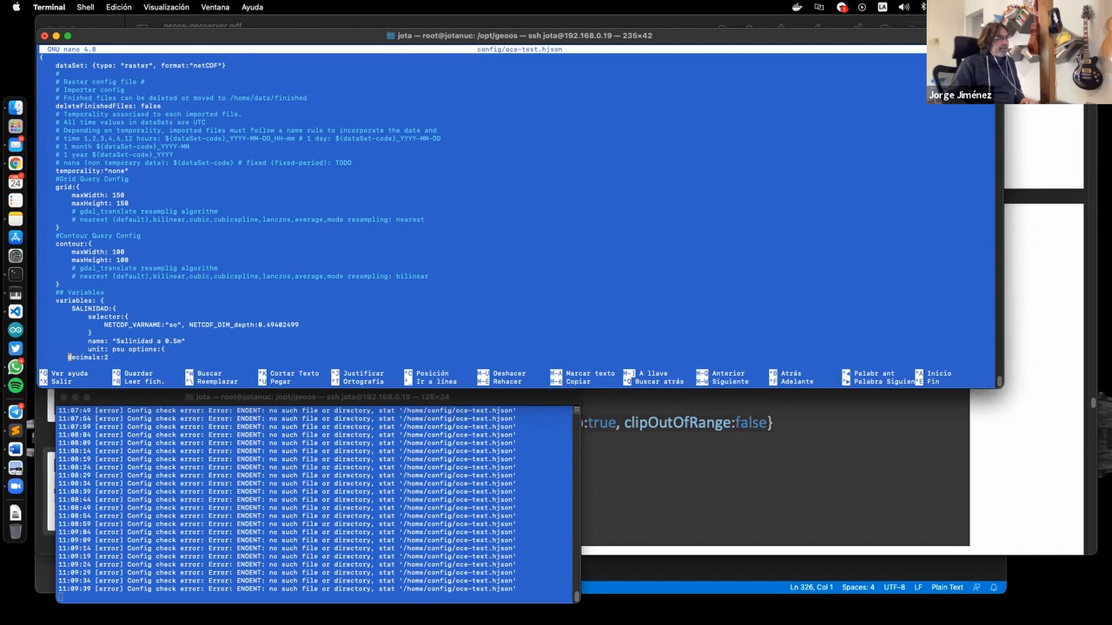
Put options:{ on its own line below unit: psu, indented by twelve spaces
key(Up)
key(Right)
key(Right)
key(Right)
key(Right)
key(Right)
key(Right)
key(Right)
key(Right)
key(Right)
key(Right)
key(Right)
key(Right)
key(Right)
key(Right)
key(Right)
key(Return)
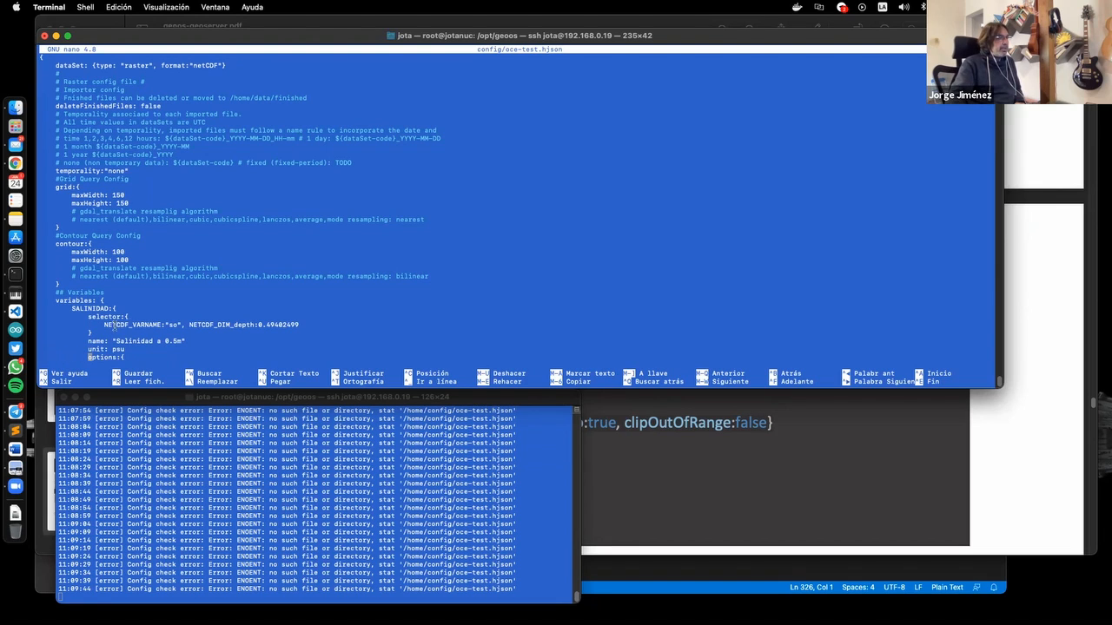
Bring the decimals:2 line inside the options block to an indentation of sixteen spaces
key(Down)
key(Down)
key(Down)
key(Down)
key(Down)
key(Up)
key(Up)
key(Up)
key(Up)
key(Left)
key(Left)
key(Left)
key(Left)
key(Left)
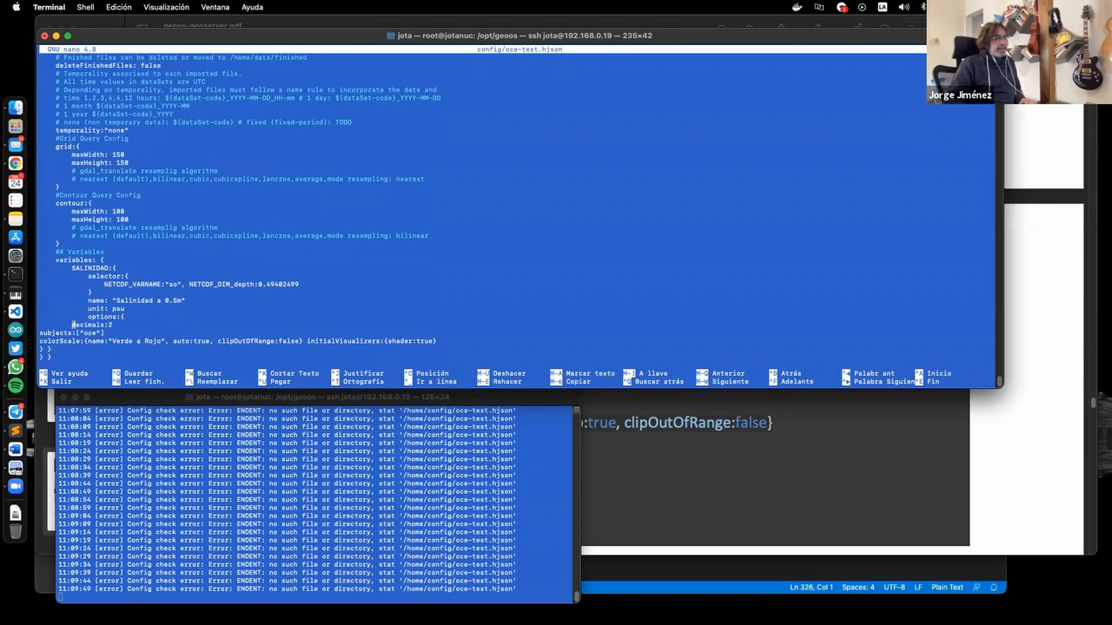
Indent the subjects:["oce"] line by sixteen spaces to align it with decimals:2
key(Down)
key(Left)
key(Left)
key(Left)
key(Left)
key(Left)
key(Left)
key(Left)
key(Left)
key(Left)
key(Left)
key(Left)
key(Left)
key(Left)
key(Left)
key(Left)
key(Left)
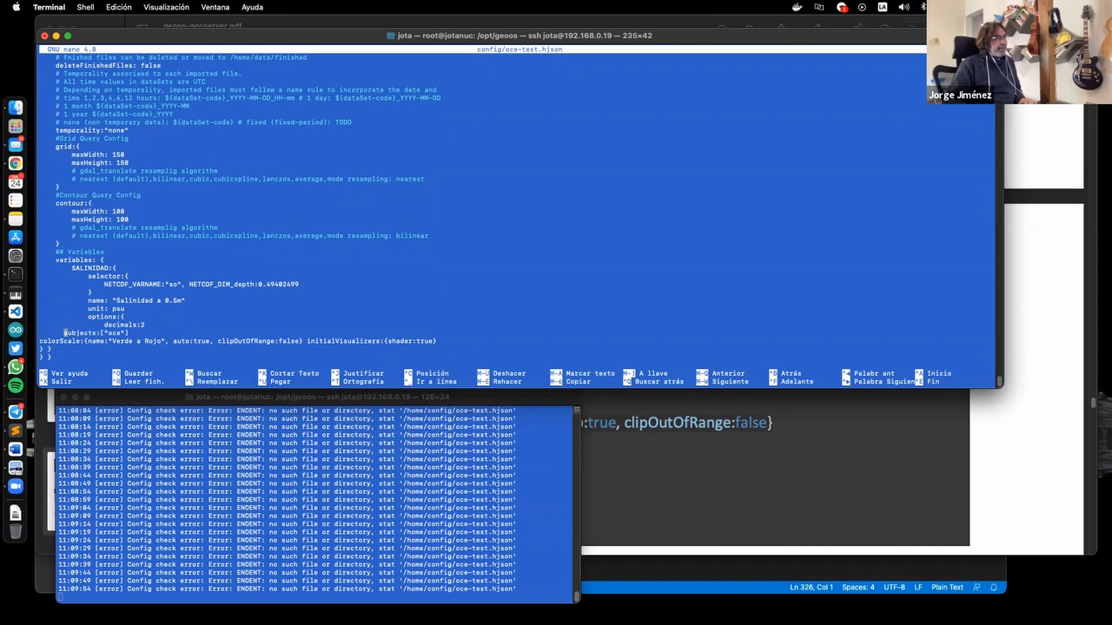
Indent the colorScale line by sixteen spaces to align it with the subjects entry
key(Down)
key(Left)
key(Left)
key(Left)
key(Left)
key(Left)
key(Left)
key(Left)
key(Left)
key(Left)
key(Left)
key(Left)
key(Left)
key(Left)
key(Left)
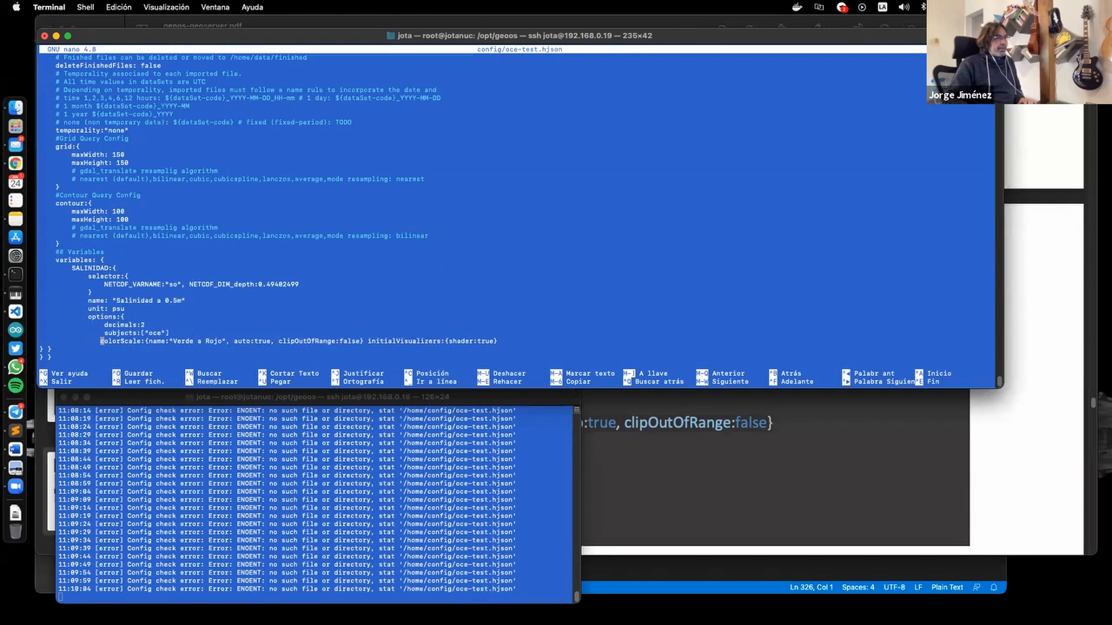
Put initialVisualizers:{shader:true} on its own line below the colorScale entry, indented by sixteen spaces
key(Right)
key(Right)
key(Right)
key(Right)
key(Right)
key(Right)
key(Right)
key(Right)
key(Right)
key(Right)
key(Right)
key(Right)
key(Right)
key(Right)
key(Right)
key(Right)
key(Right)
key(Right)
key(Right)
key(Right)
key(Right)
key(Right)
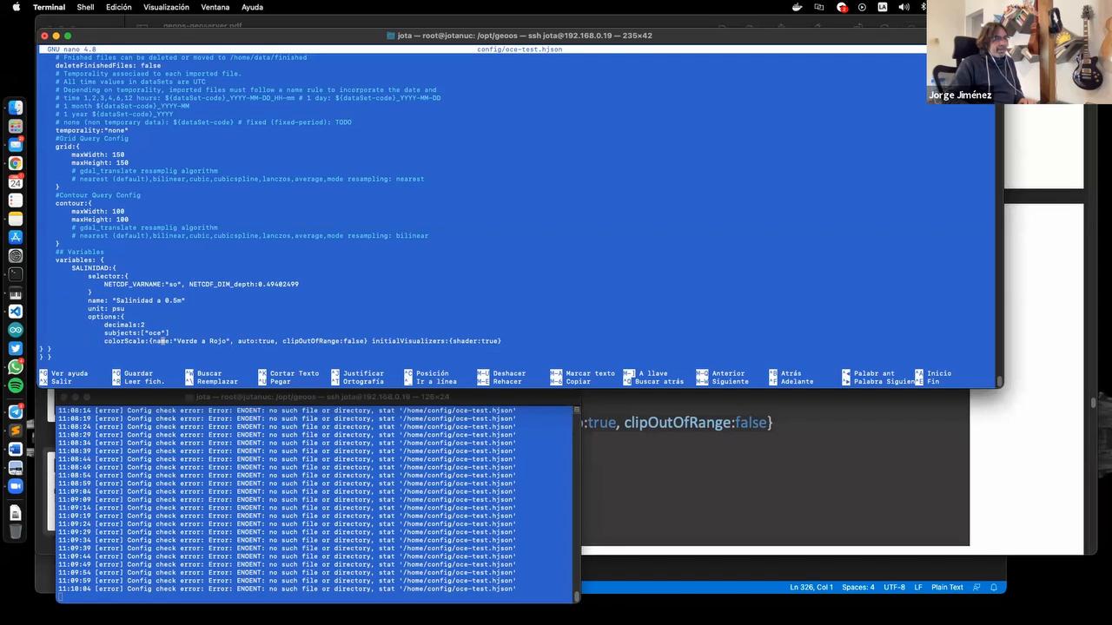
key(Right)
key(Right)
key(Right)
key(Right)
key(Right)
key(Right)
key(Right)
key(Right)
key(Right)
key(Right)
key(Right)
key(Right)
key(Right)
key(Right)
key(Right)
key(Right)
key(Right)
key(Right)
key(Right)
key(Right)
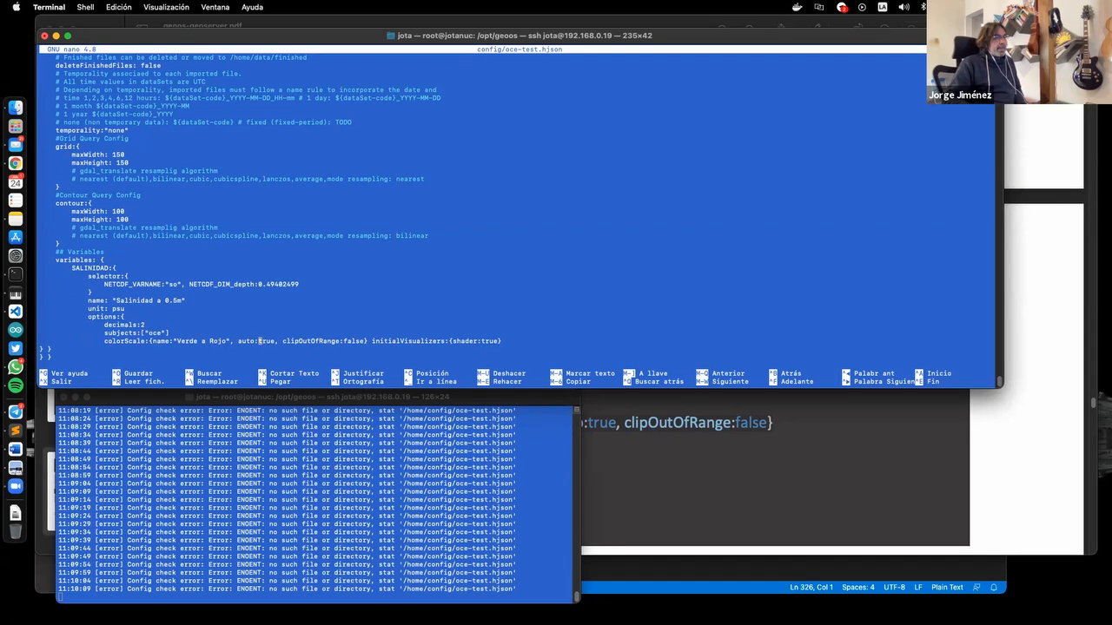
key(Right)
key(Right)
key(Right)
key(Right)
key(Right)
key(Right)
key(Right)
key(Right)
key(Right)
key(Right)
key(Right)
key(Right)
key(Right)
key(Right)
key(Right)
key(Right)
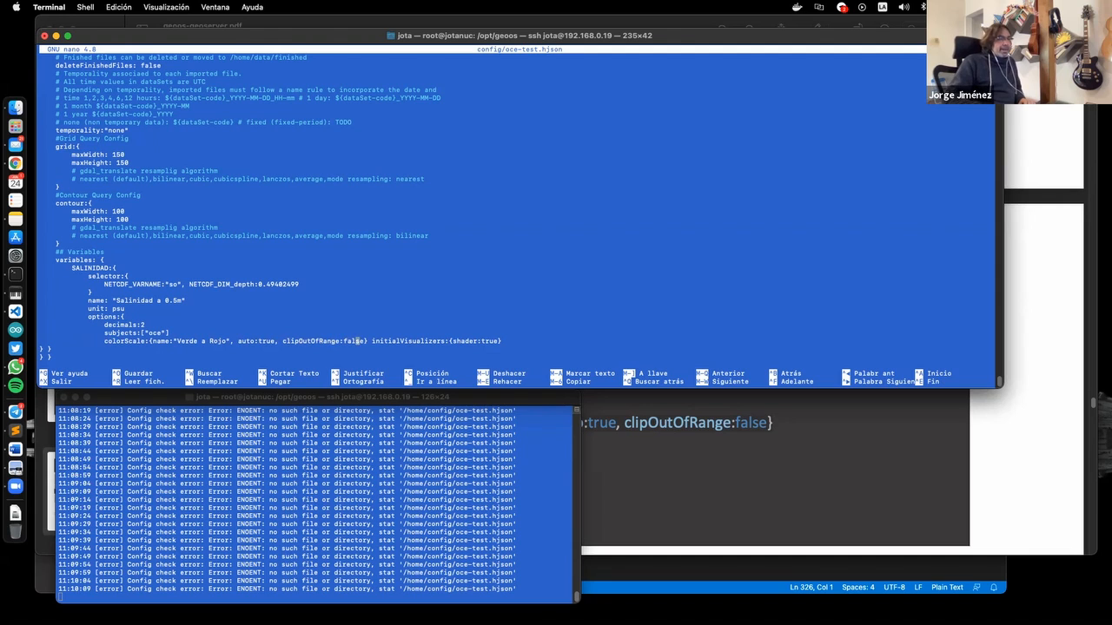
key(Return)
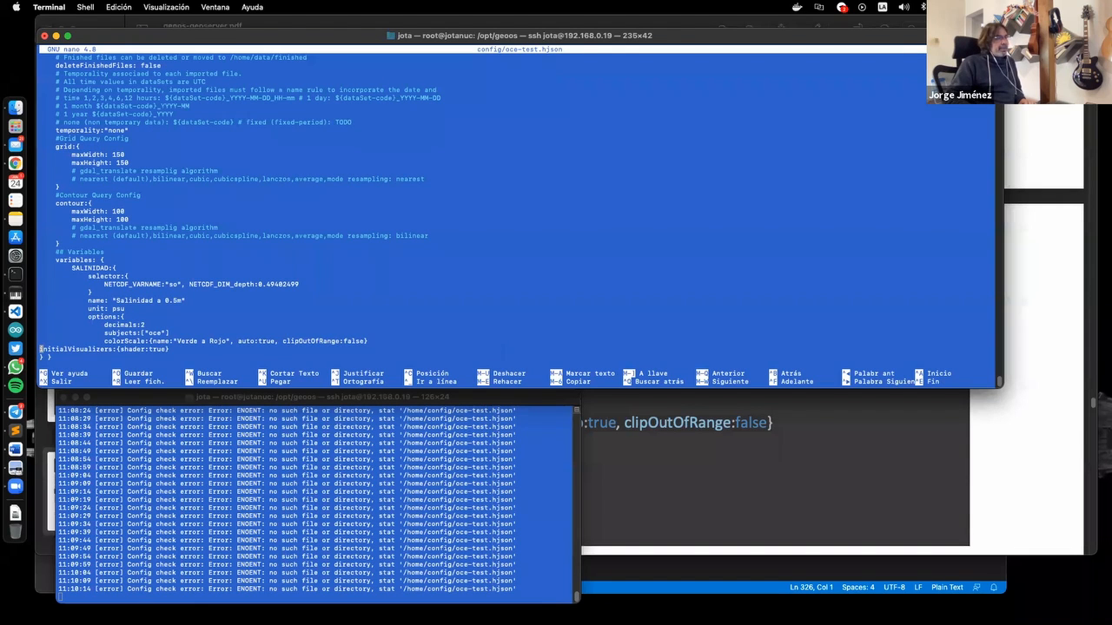
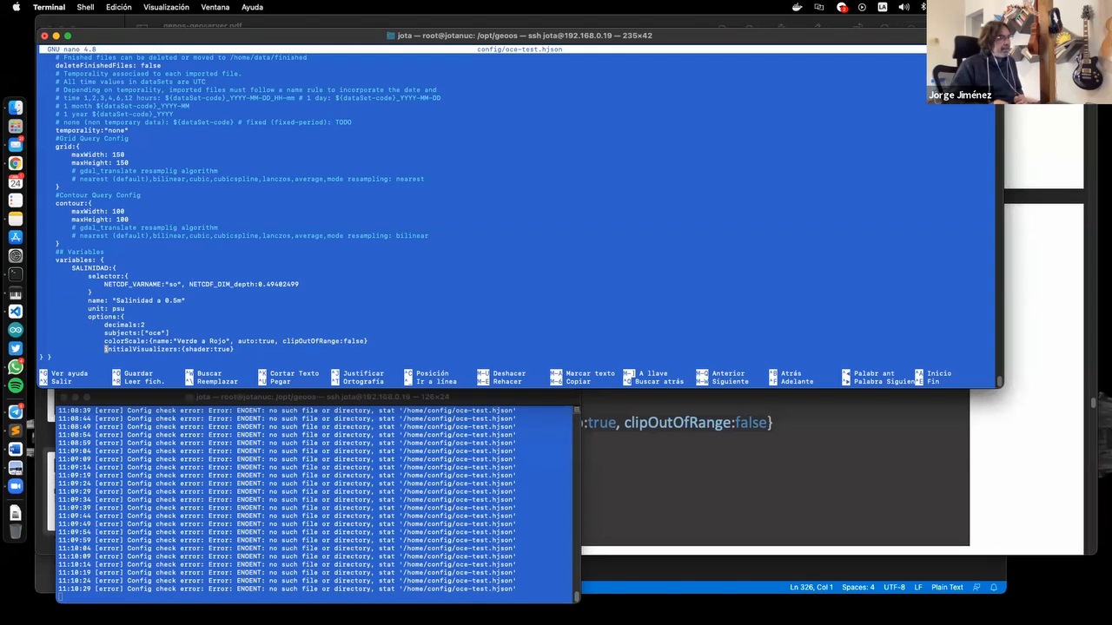
Indent the options block's closing brace by twelve spaces and put the SALINIDAD block's closing brace on its own line
key(Down)
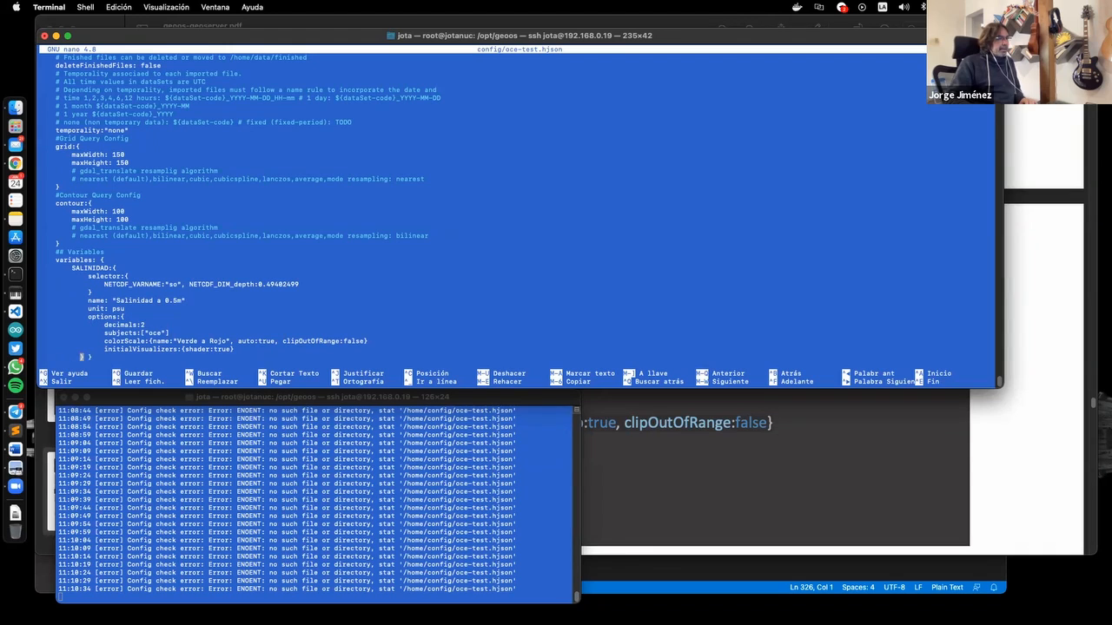
key(Right)
key(Return)
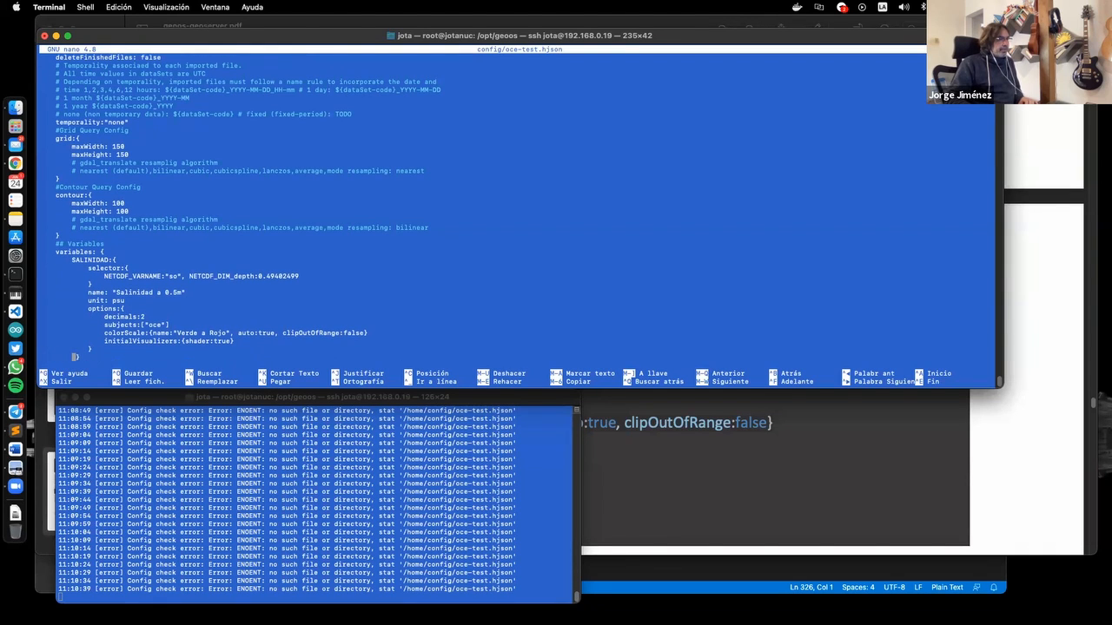
Place the variables block's closing brace on its own line below the SALINIDAD block, indented by four spaces
key(Down)
key(Down)
key(Up)
key(Left)
key(Left)
key(Left)
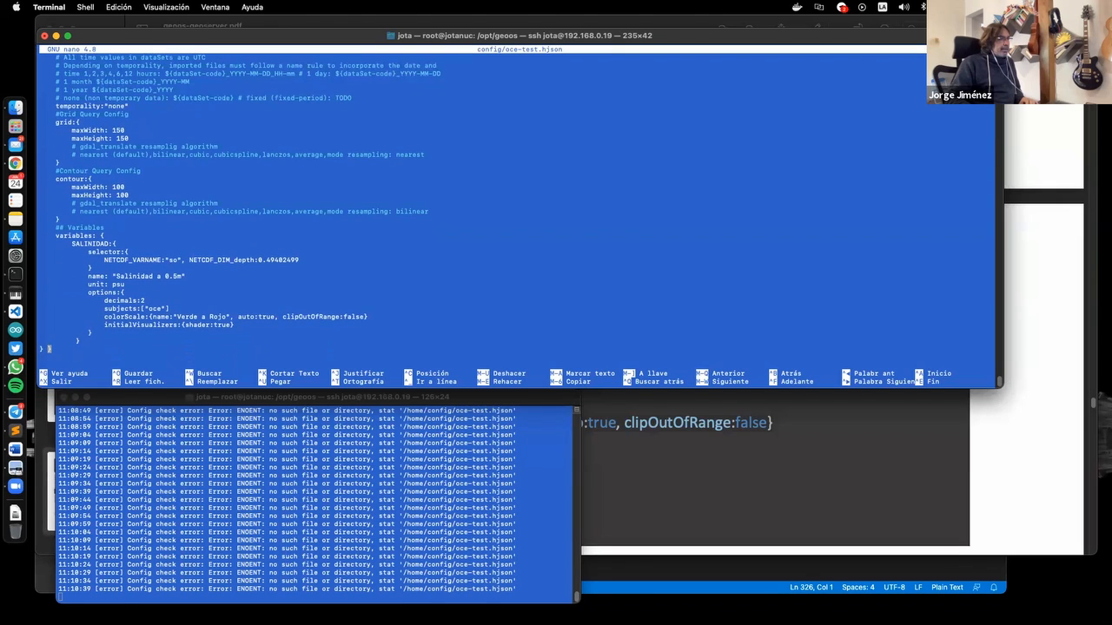
key(Down)
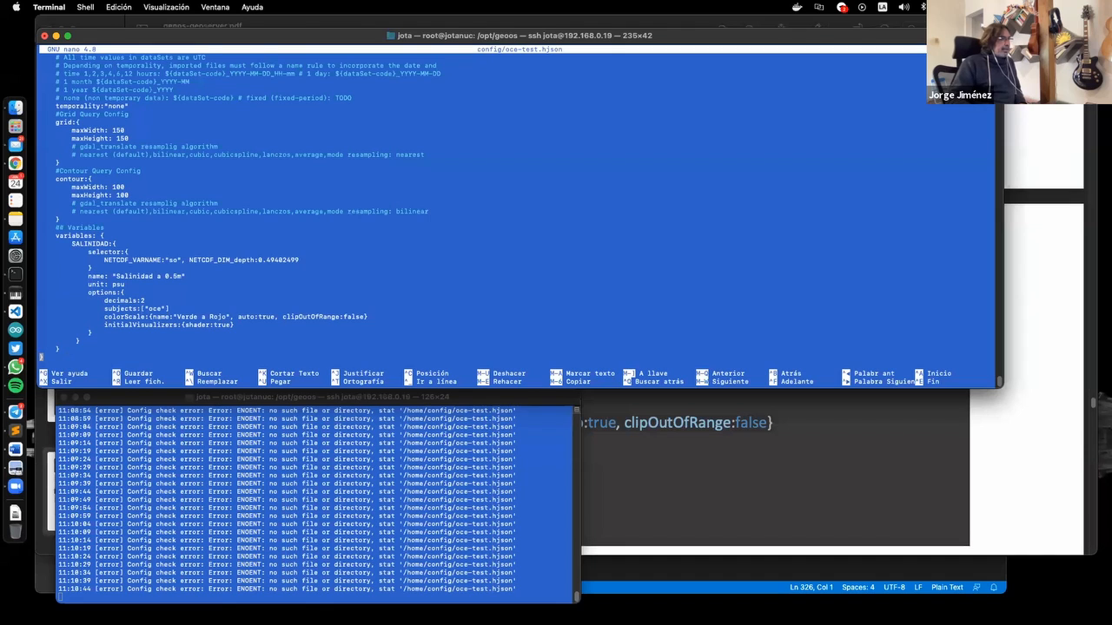
Close the configuration with an unindented final brace on its own line and save config/oce-test.hjson
text(})
key(Return)
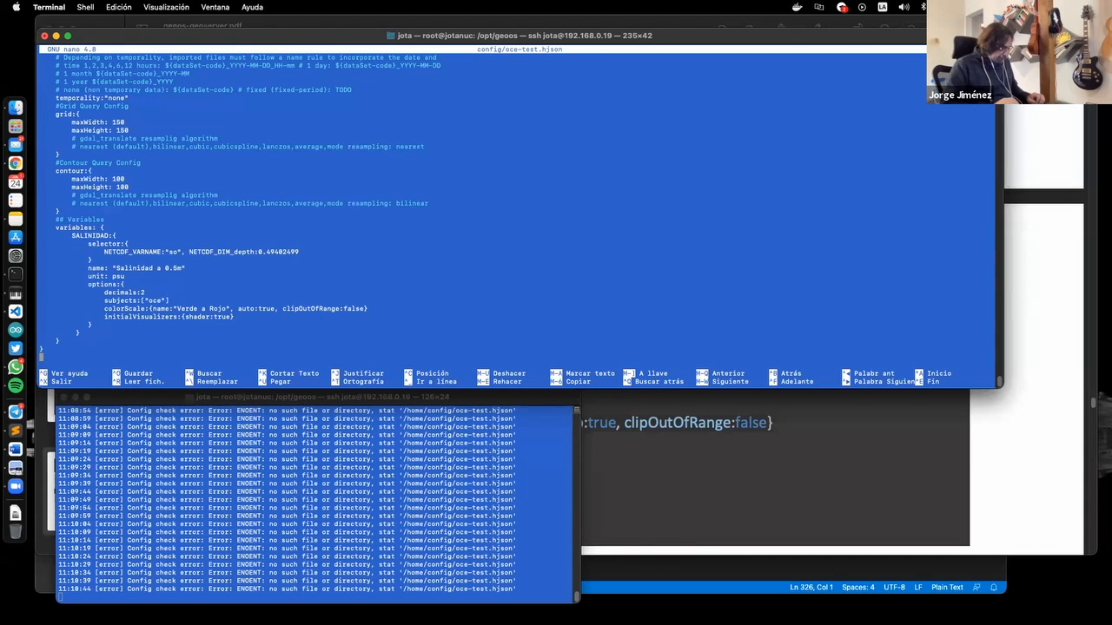
key(ctrl+o)
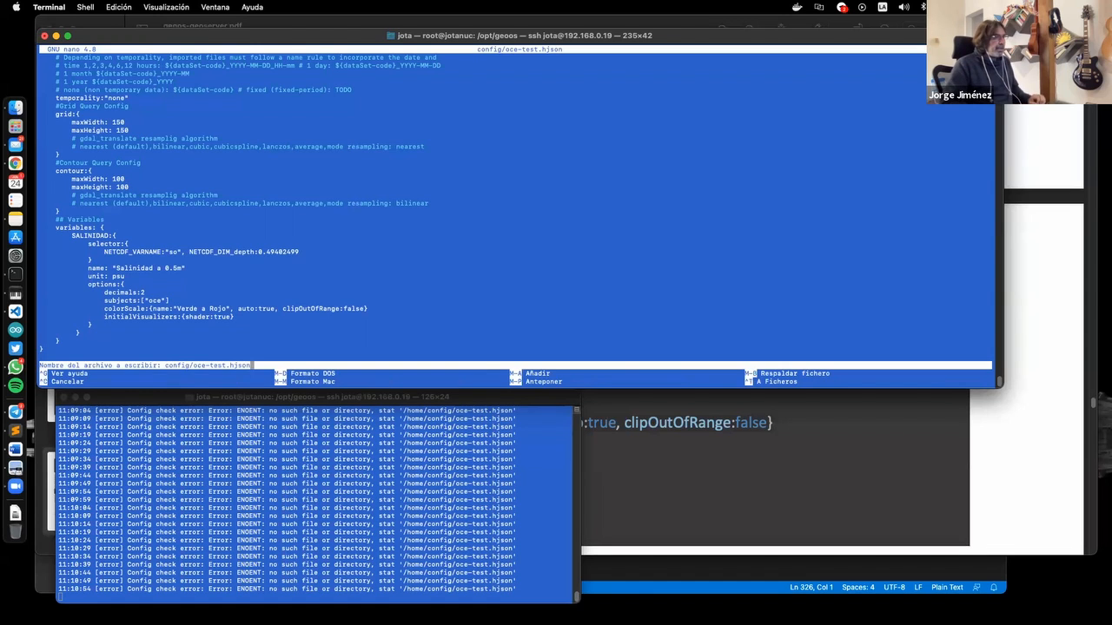
key(Return)
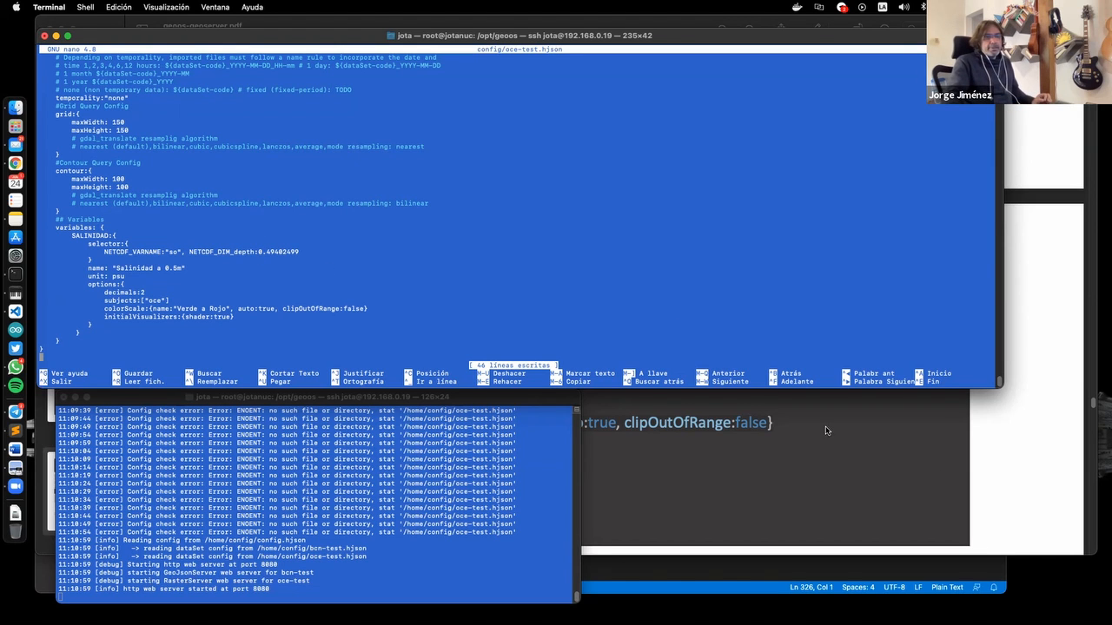
Switch to geoos-geoserver.pdf in Preview and read the selector filter explanation, comparing it with the SALINIDAD selector in the nano configuration
click(1023, 487)
scroll(341, 354, down, 5)
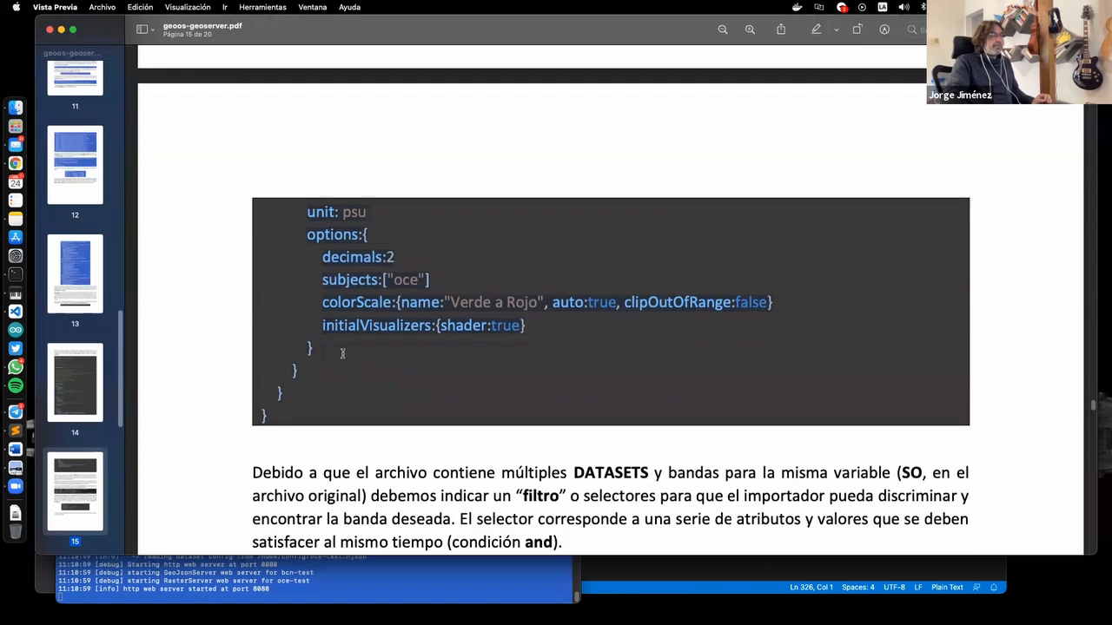
scroll(341, 354, down, 2)
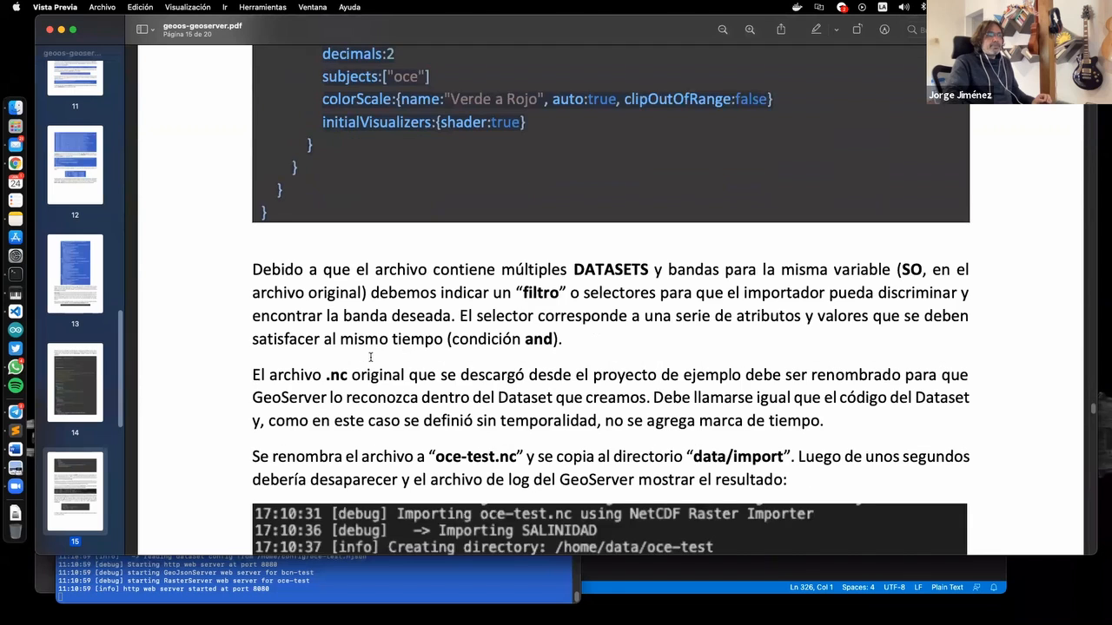
scroll(285, 330, down, 3)
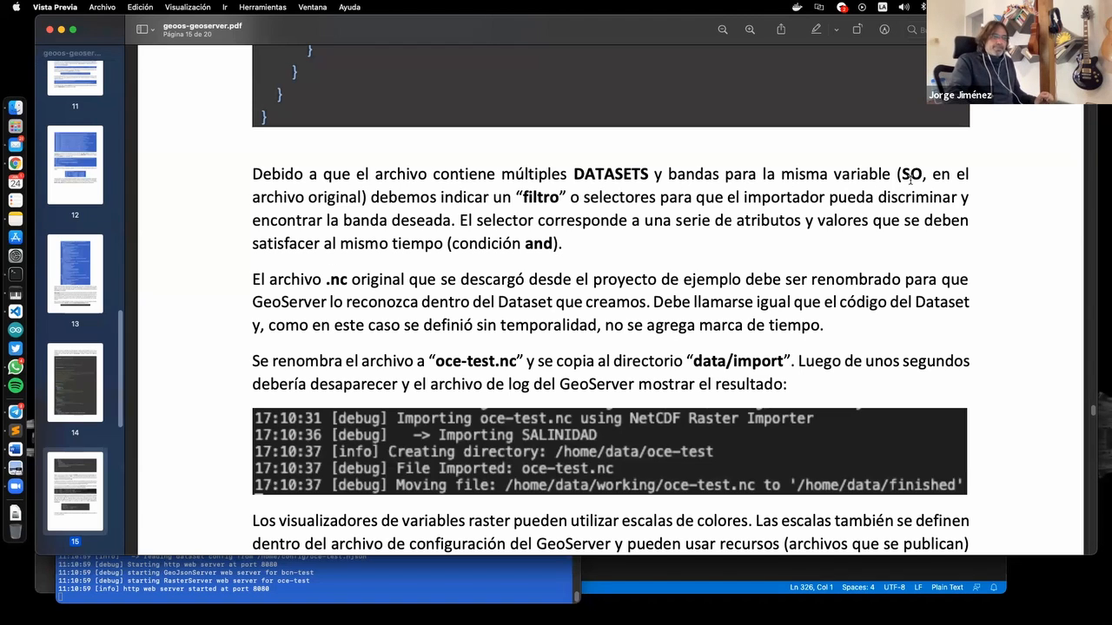
double_click(533, 197)
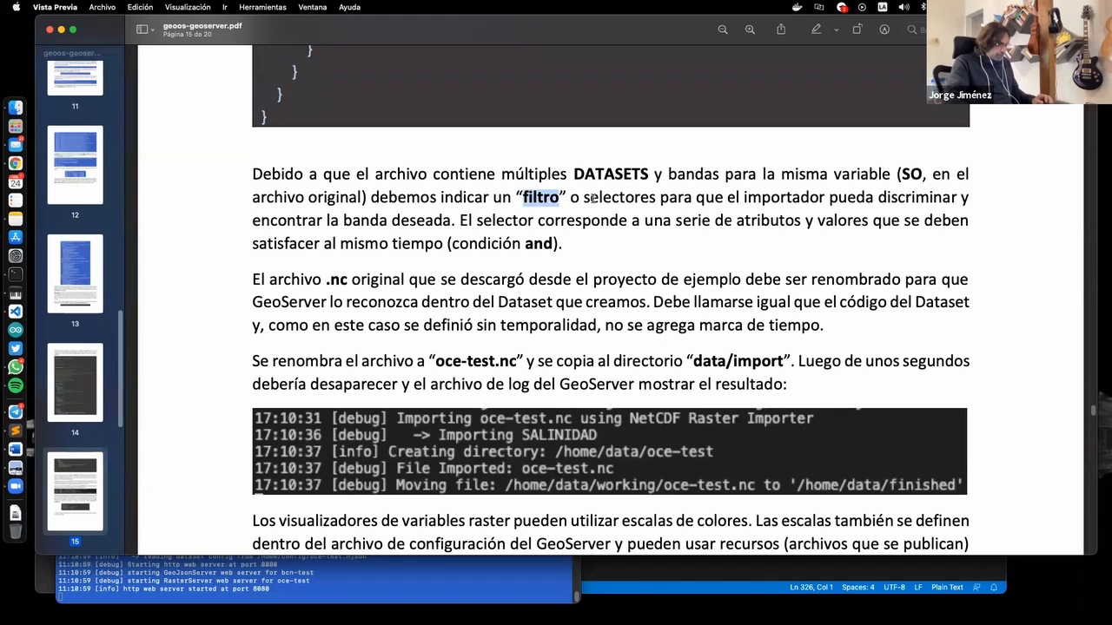
double_click(592, 199)
click(16, 275)
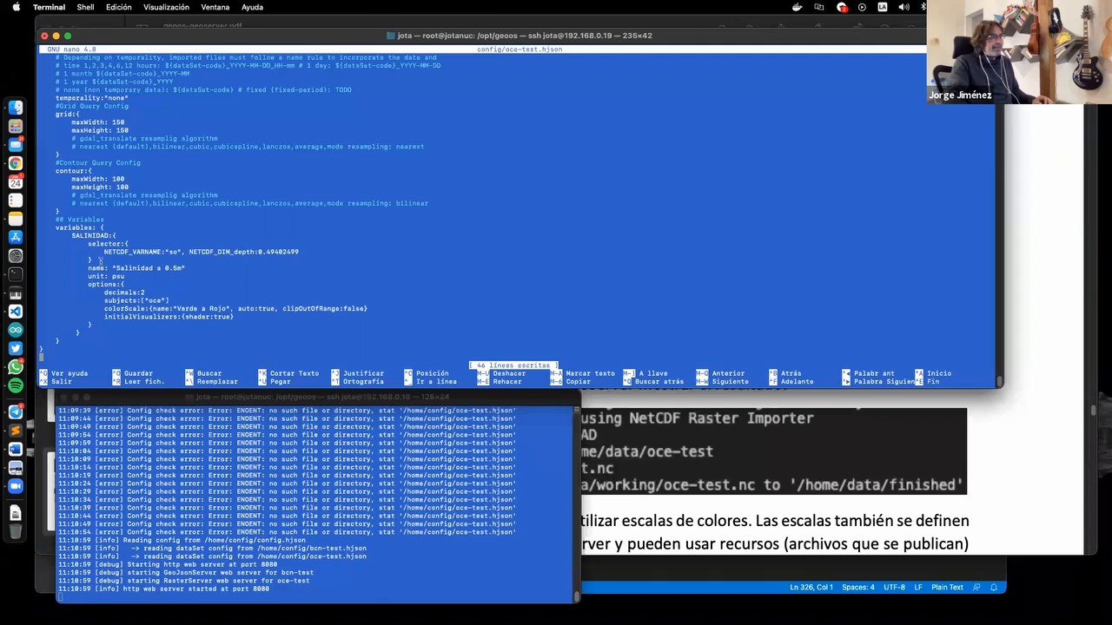
drag(101, 252, 600, 253)
key(super+Tab)
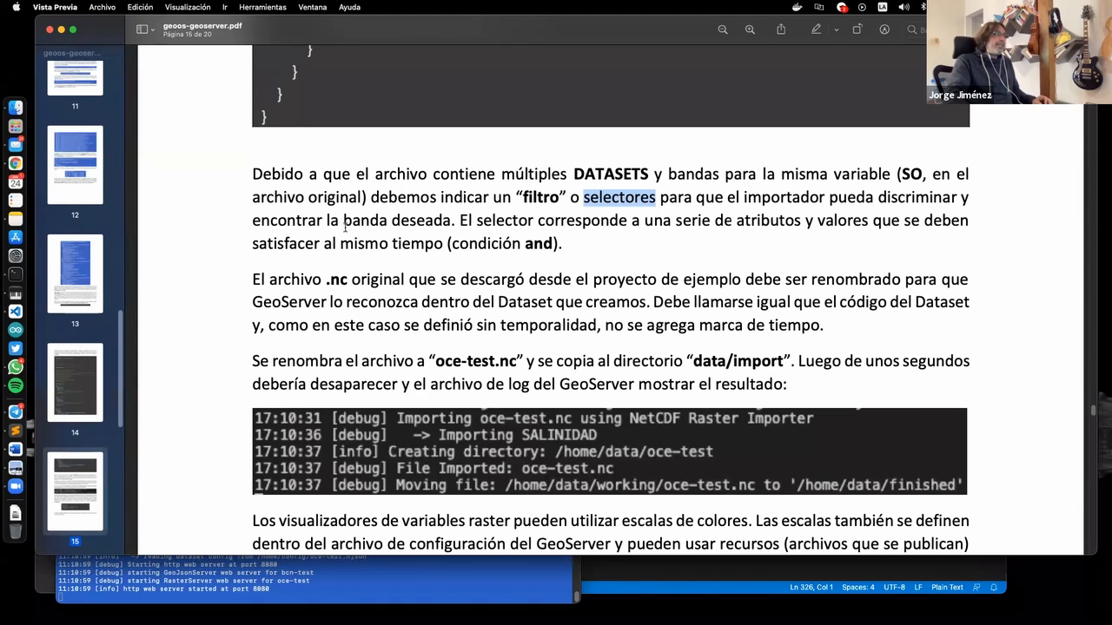
double_click(400, 221)
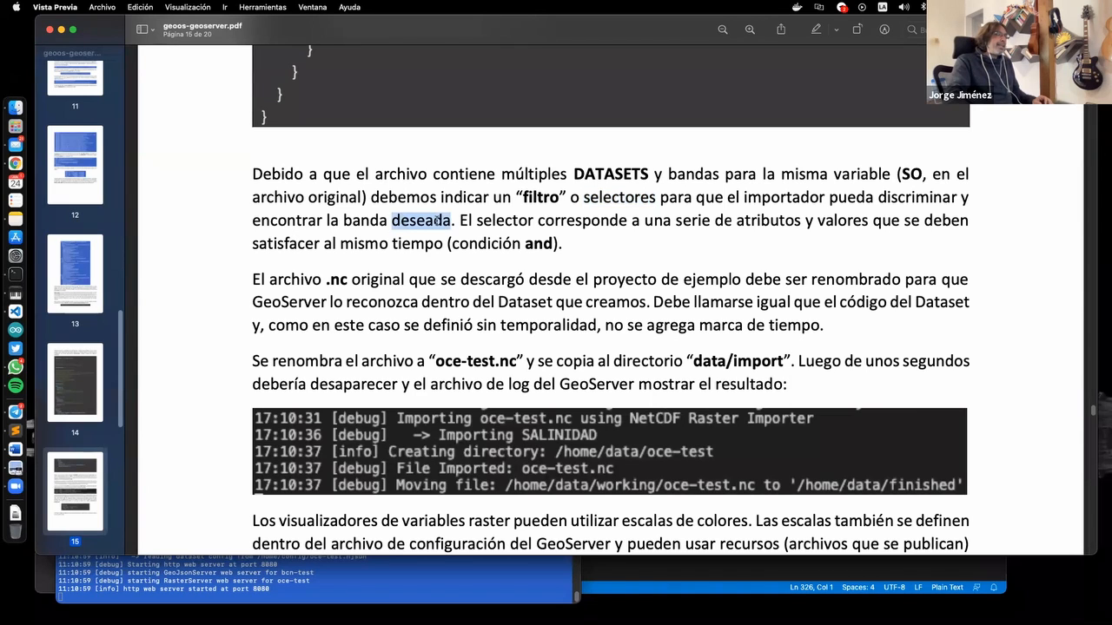
click(572, 237)
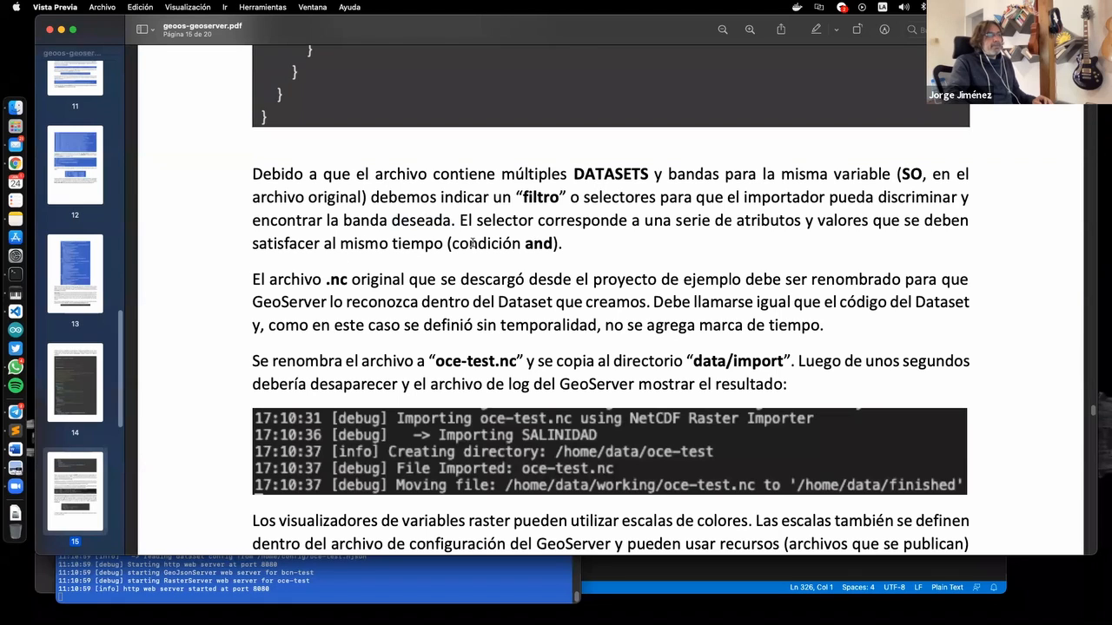
drag(449, 245, 551, 244)
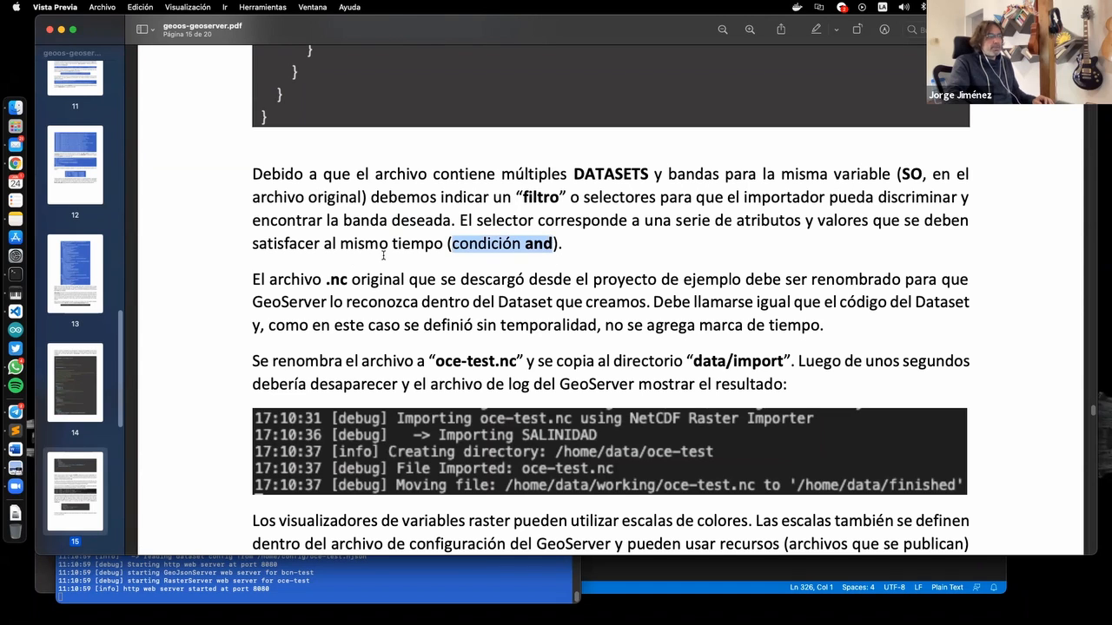
Read the guide's instructions for renaming the original .nc file to oce-test.nc and copying it to data/import
scroll(383, 254, down, 3)
drag(323, 146, 350, 147)
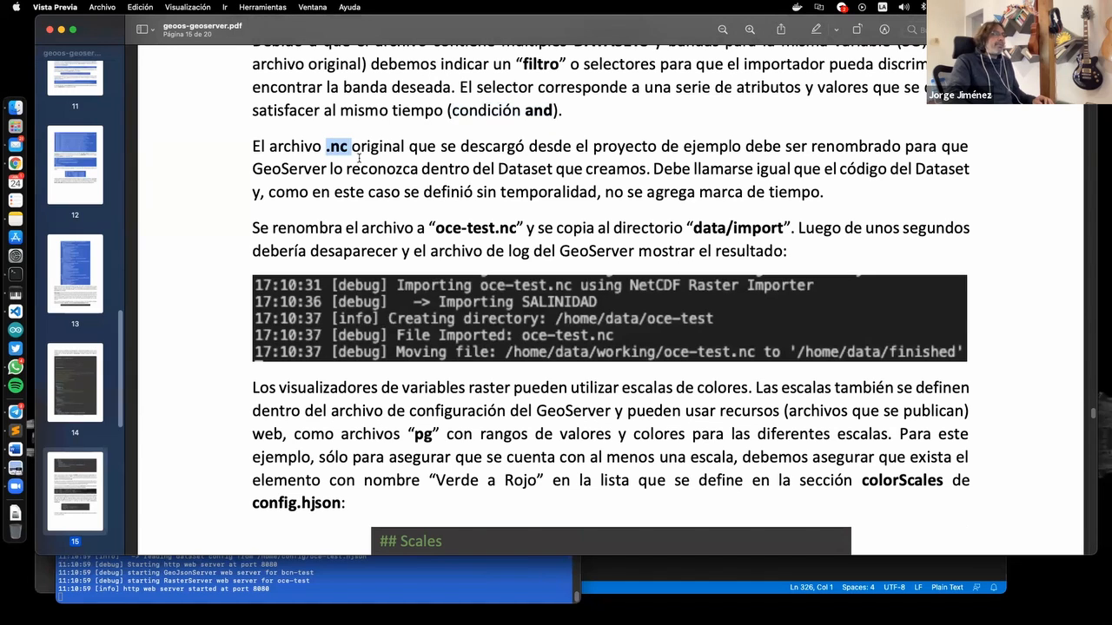
double_click(274, 167)
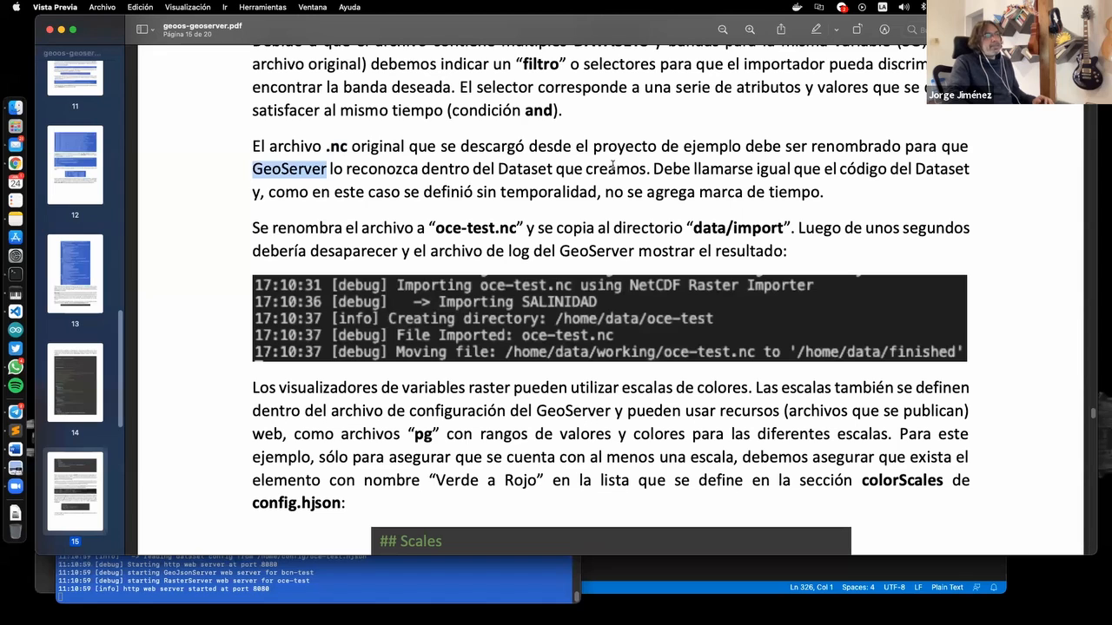
double_click(612, 167)
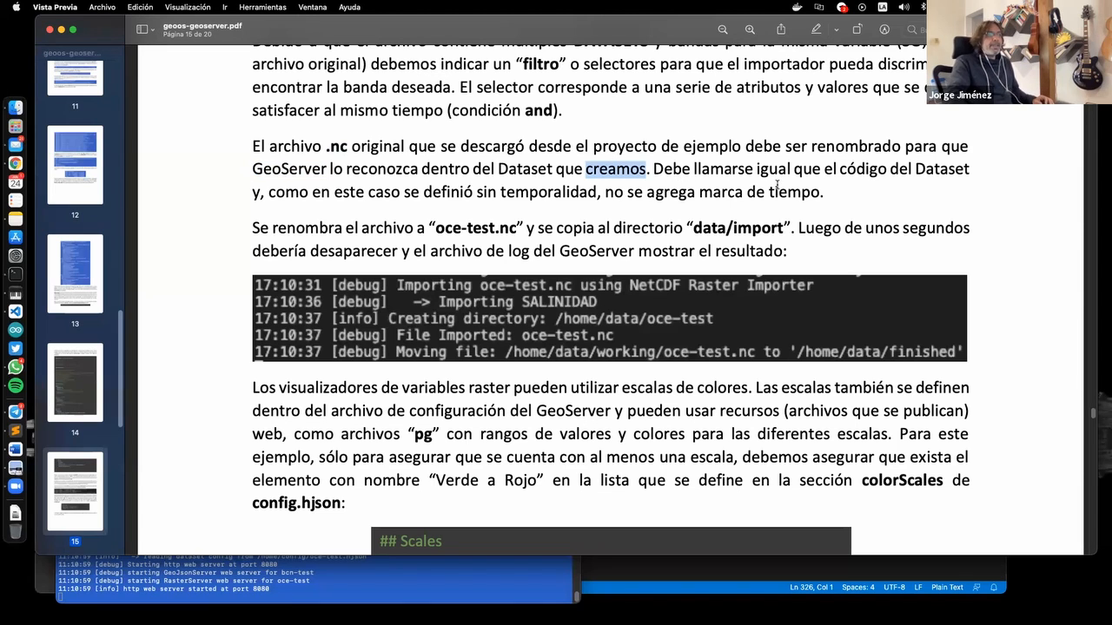
click(292, 186)
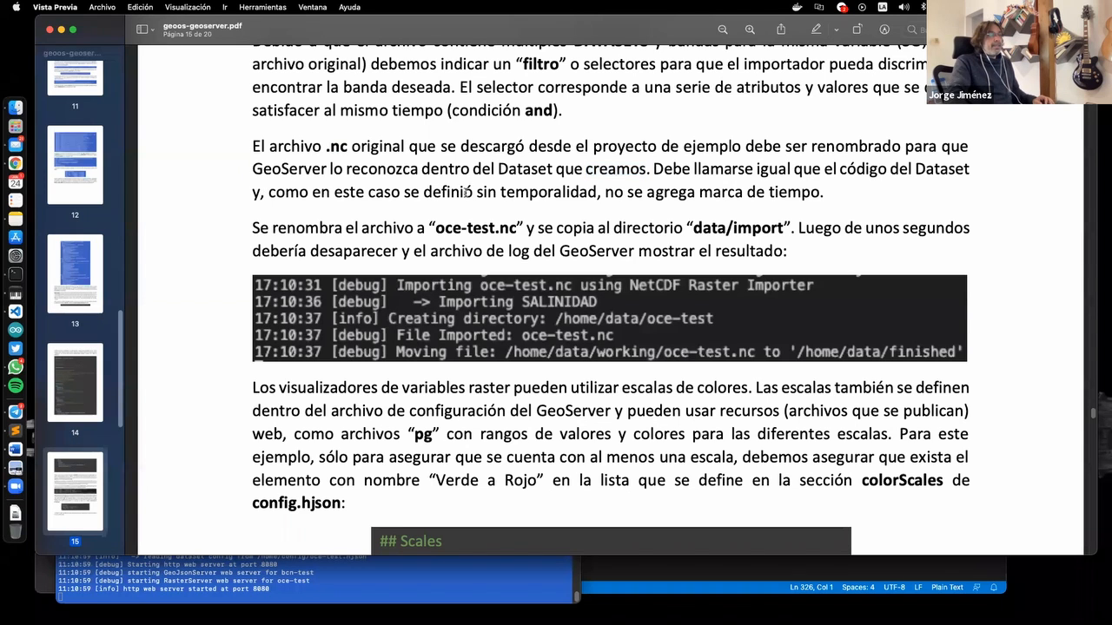
drag(435, 226, 493, 228)
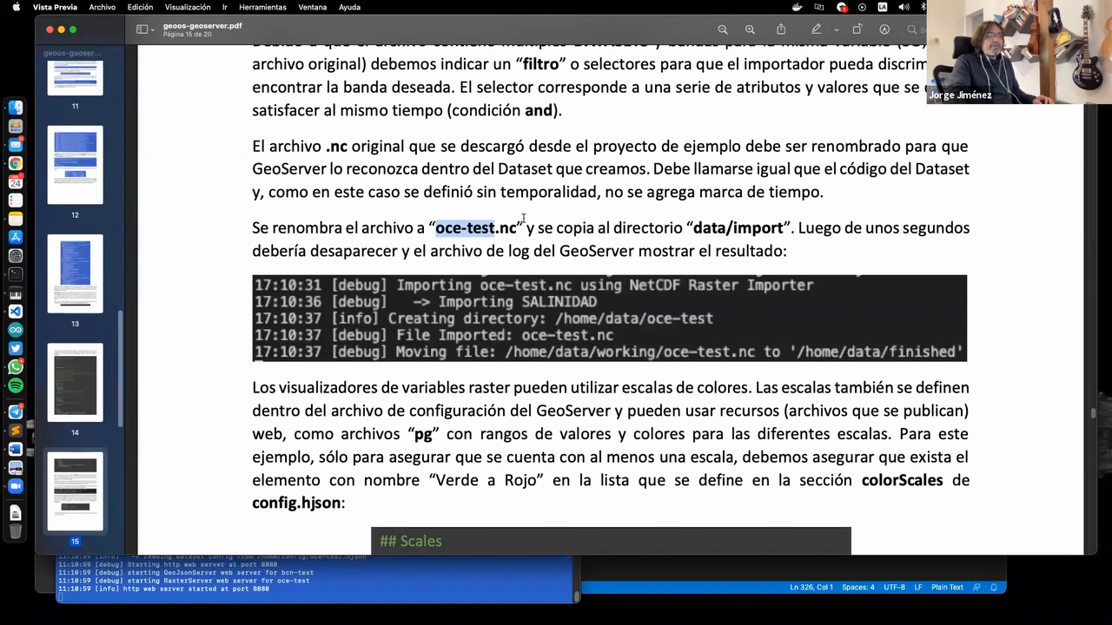
click(672, 200)
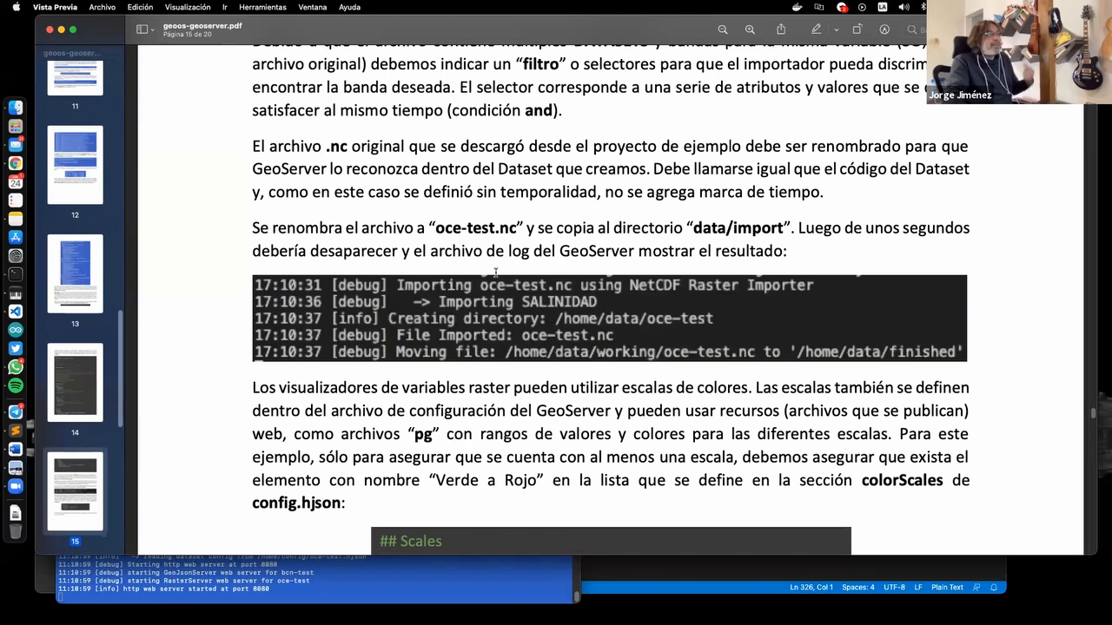
drag(435, 227, 497, 228)
scroll(564, 189, down, 1)
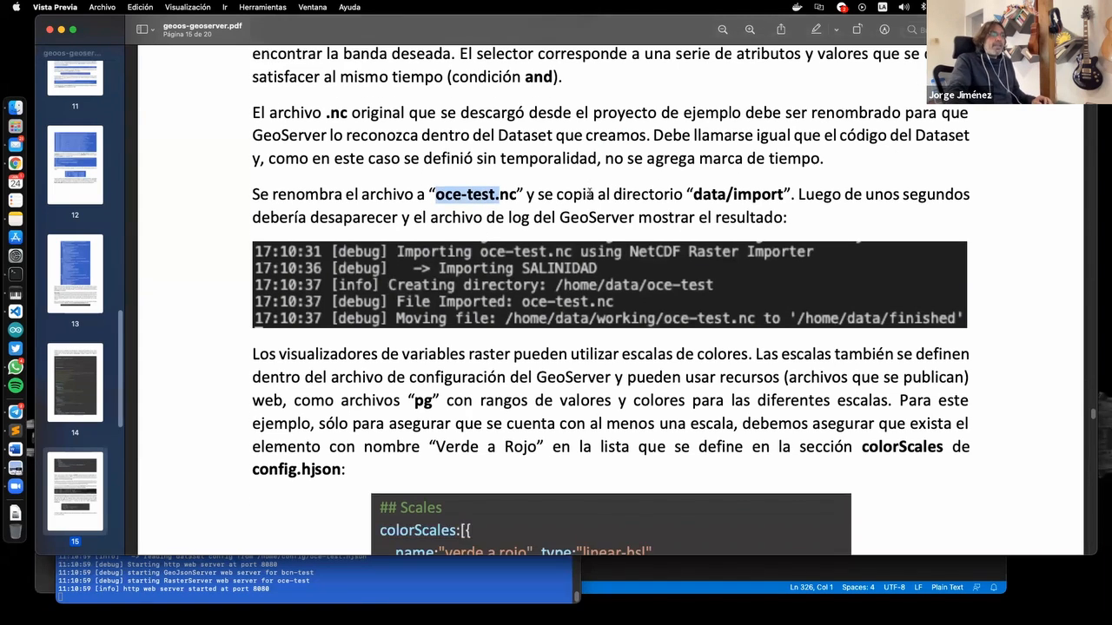
double_click(754, 195)
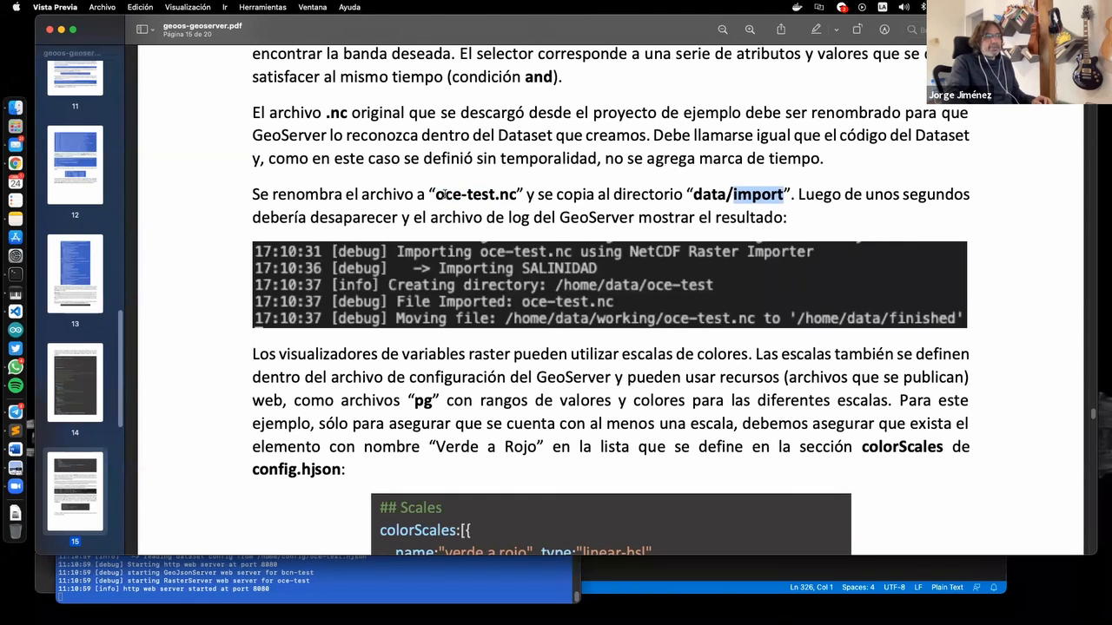
drag(437, 194, 507, 195)
double_click(509, 194)
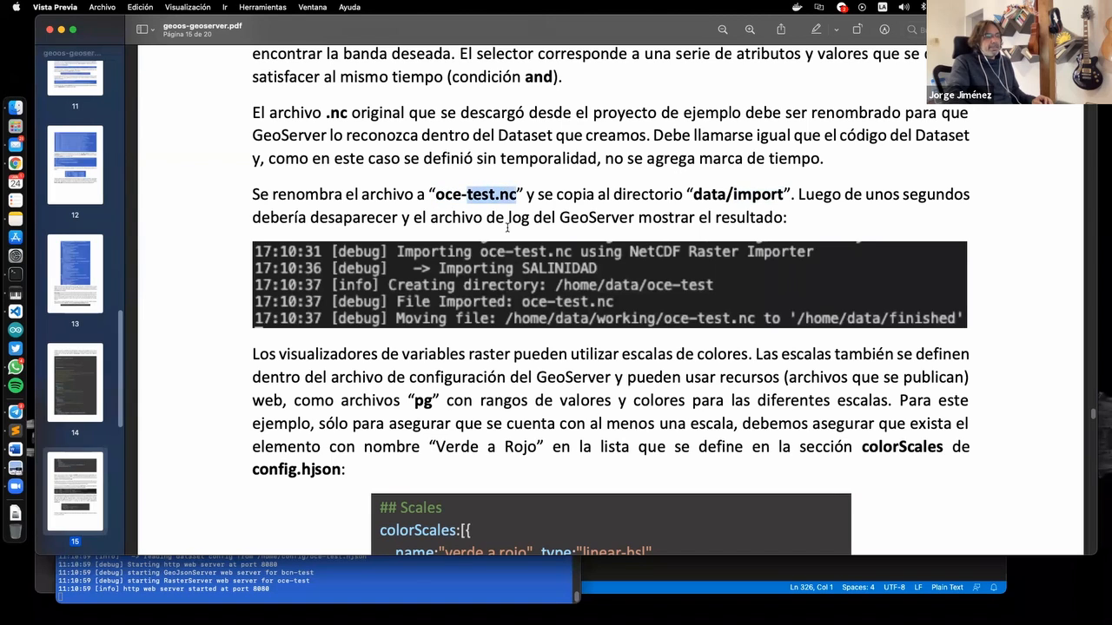
click(508, 195)
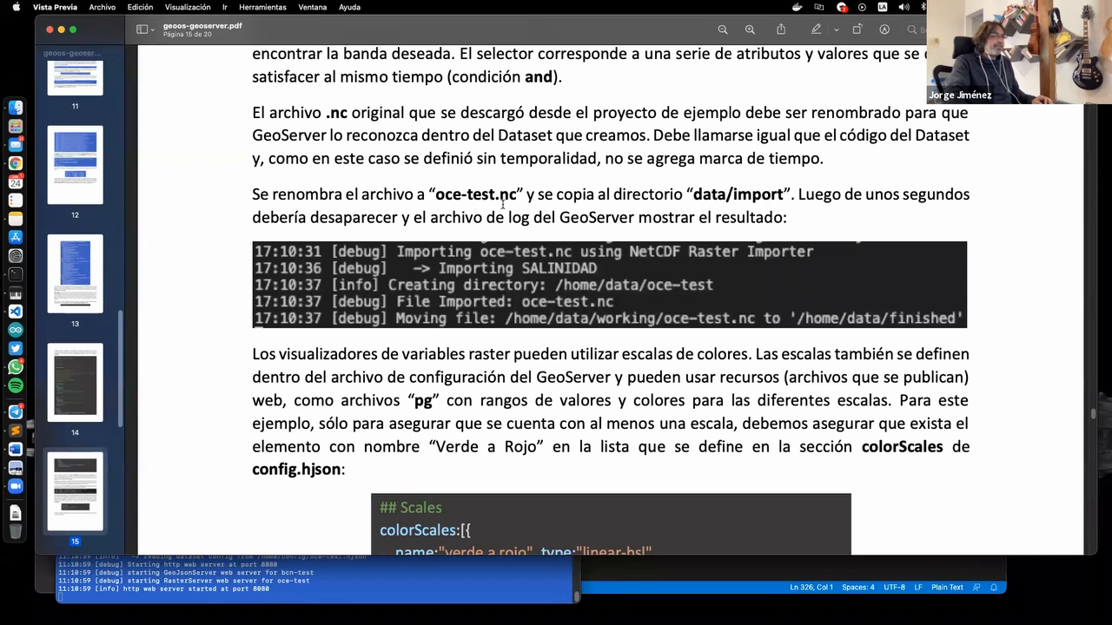
Switch to Terminal, exit nano, and copy /opt/files/geoserver-demo/nc/mercatorglorys12v1_gl12_mean_2018-12-31.nc to ./data/import/oce-test.nc
key(super+Tab)
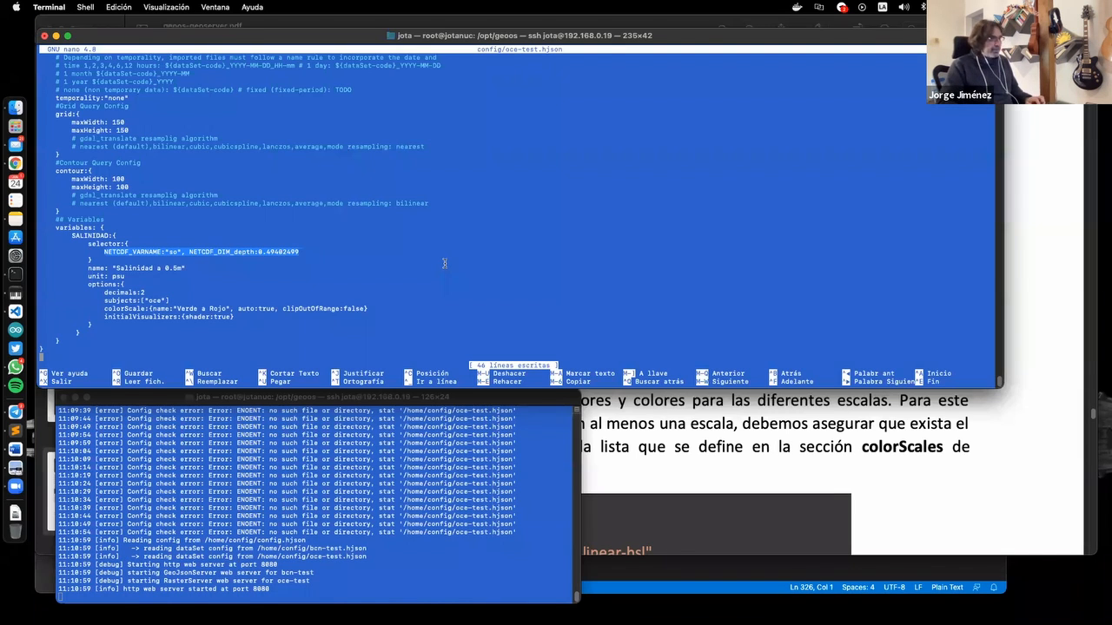
key(ctrl+x)
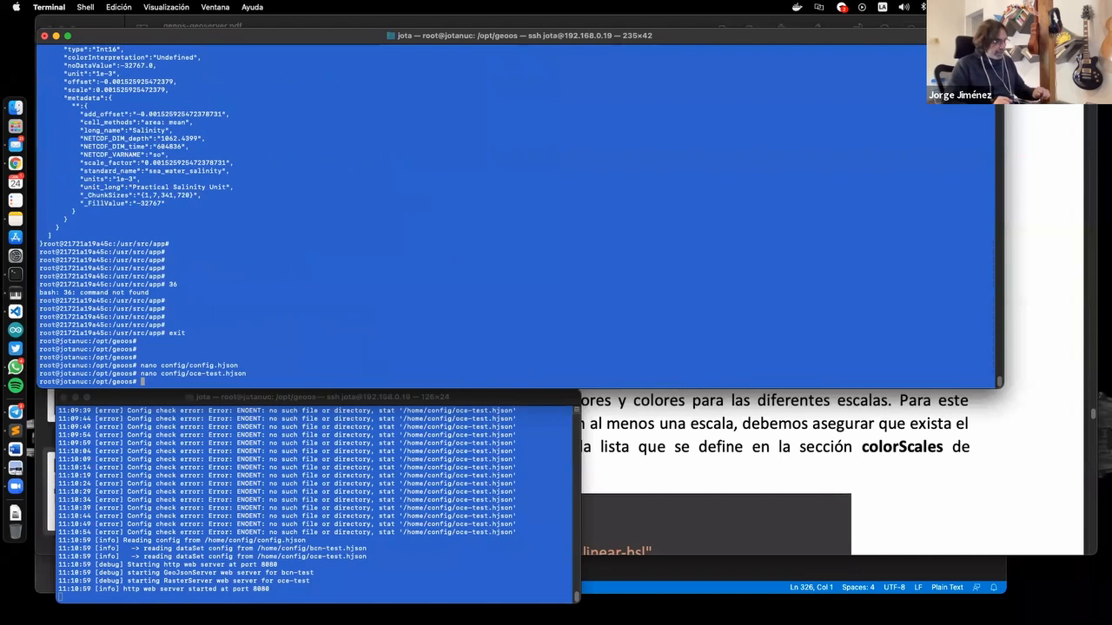
text(cp )
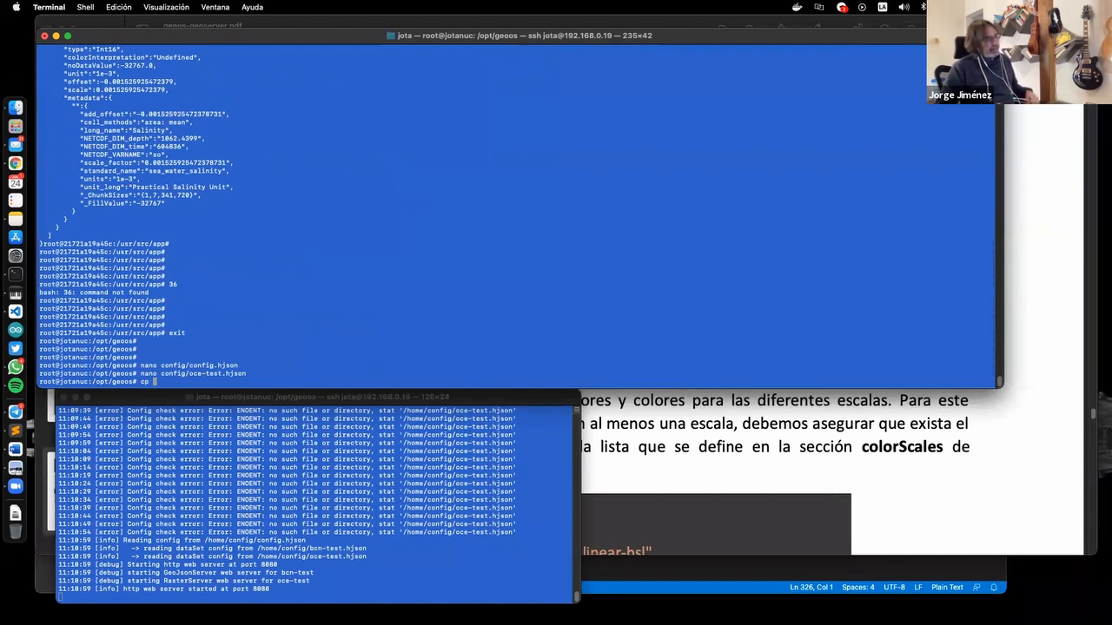
text(/opt/files/geoserver-demo/)
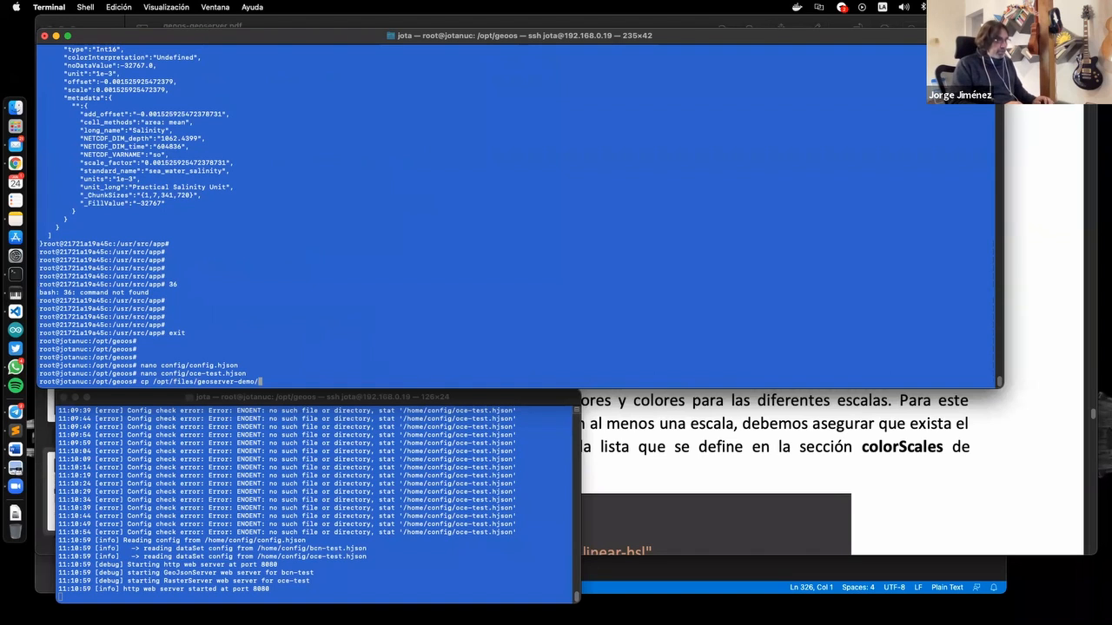
text(nc/m)
key(Tab)
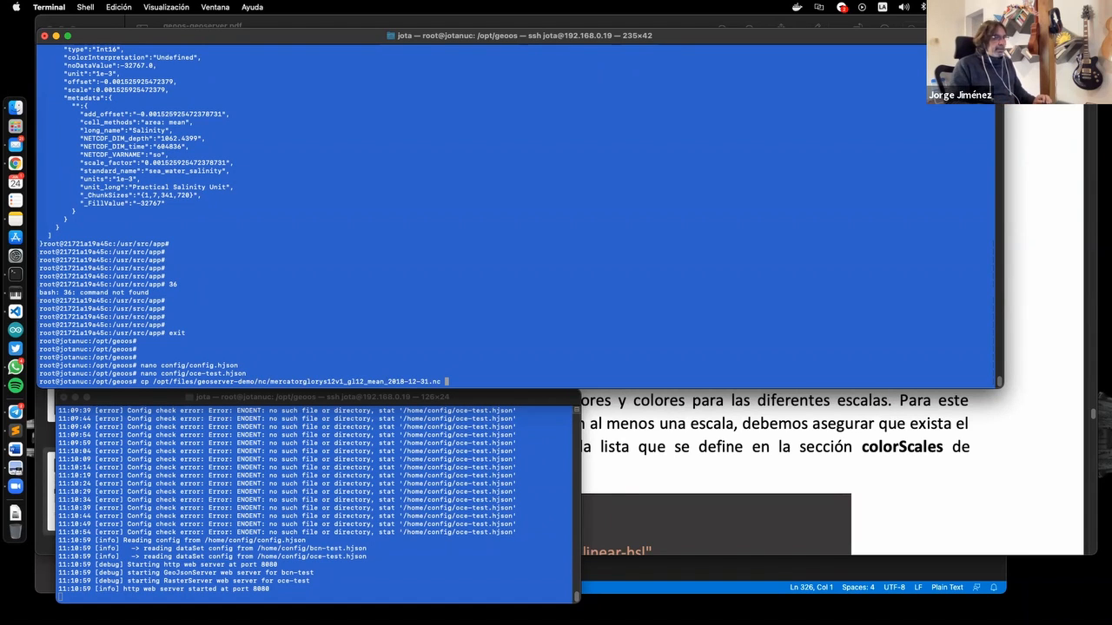
text(./data/import/)
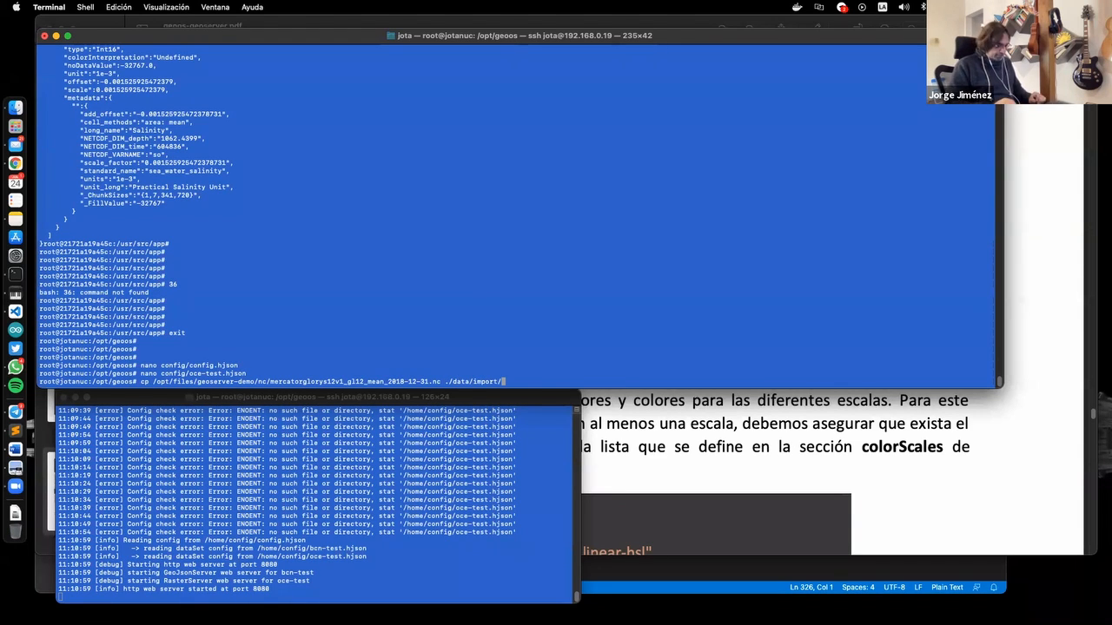
text(oce-test)
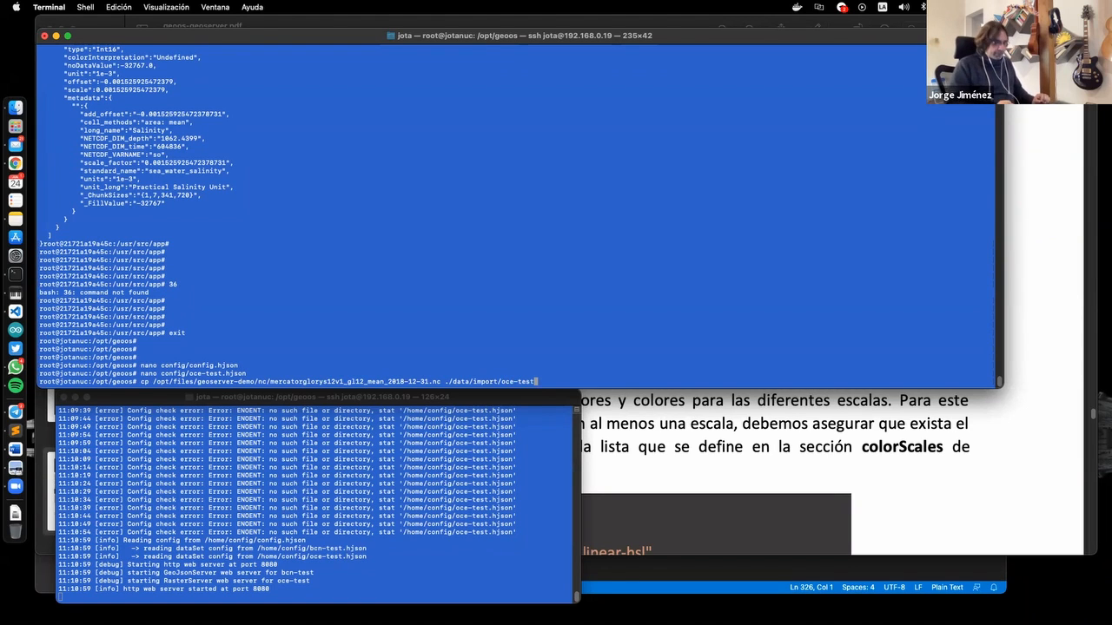
text(.nc)
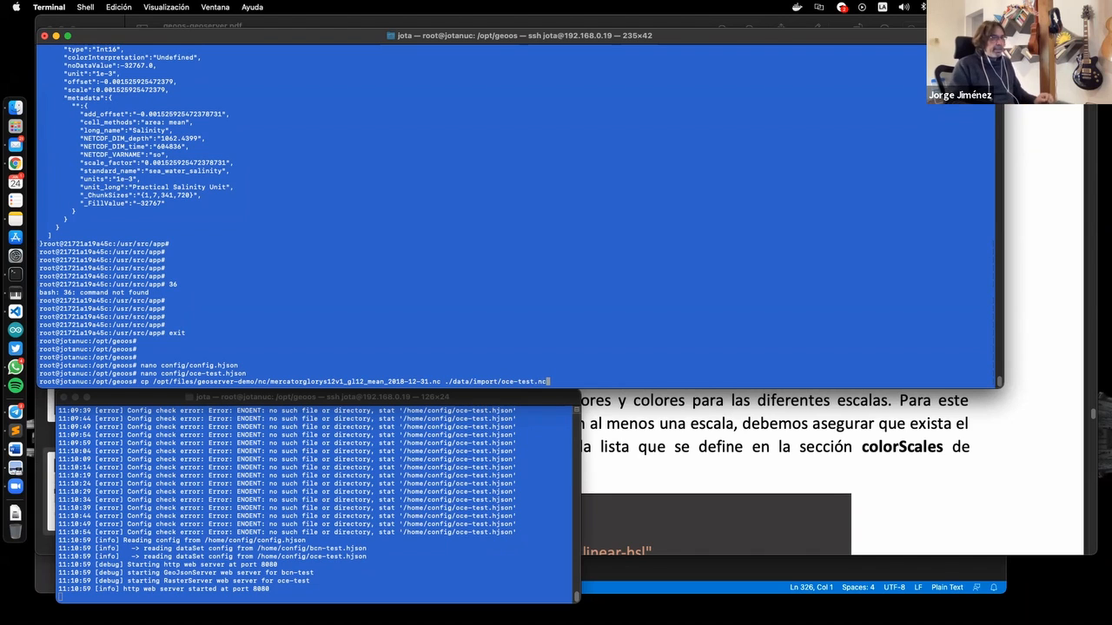
key(Return)
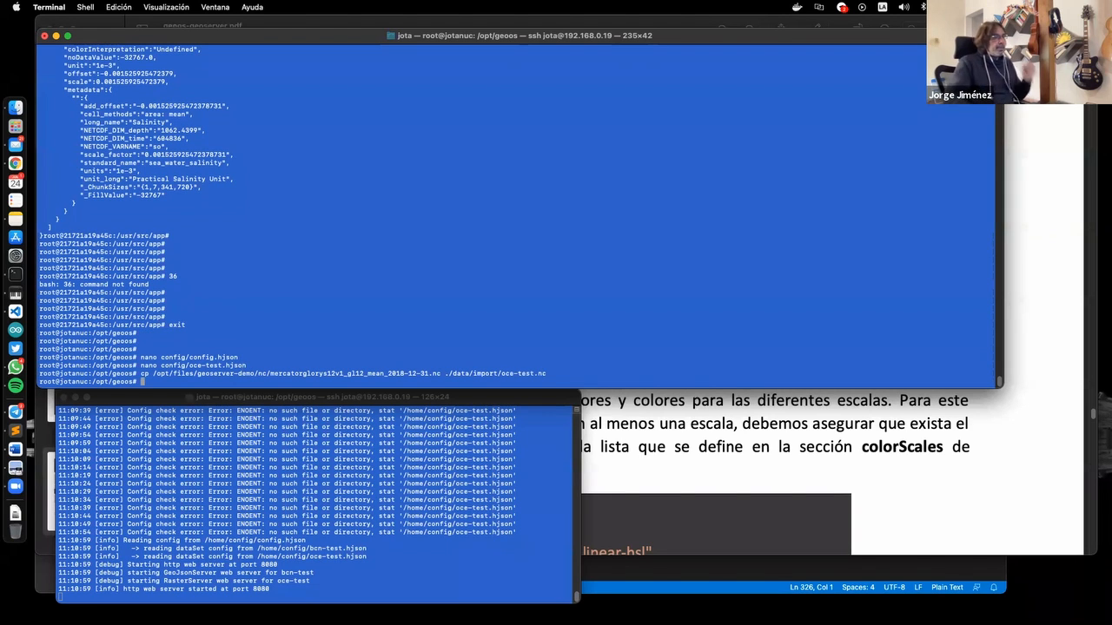
Set new GeoServer log output apart with three blank lines, check the oce-test.nc import entries, and return to the shell window
click(298, 523)
key(Return)
key(Return)
key(Return)
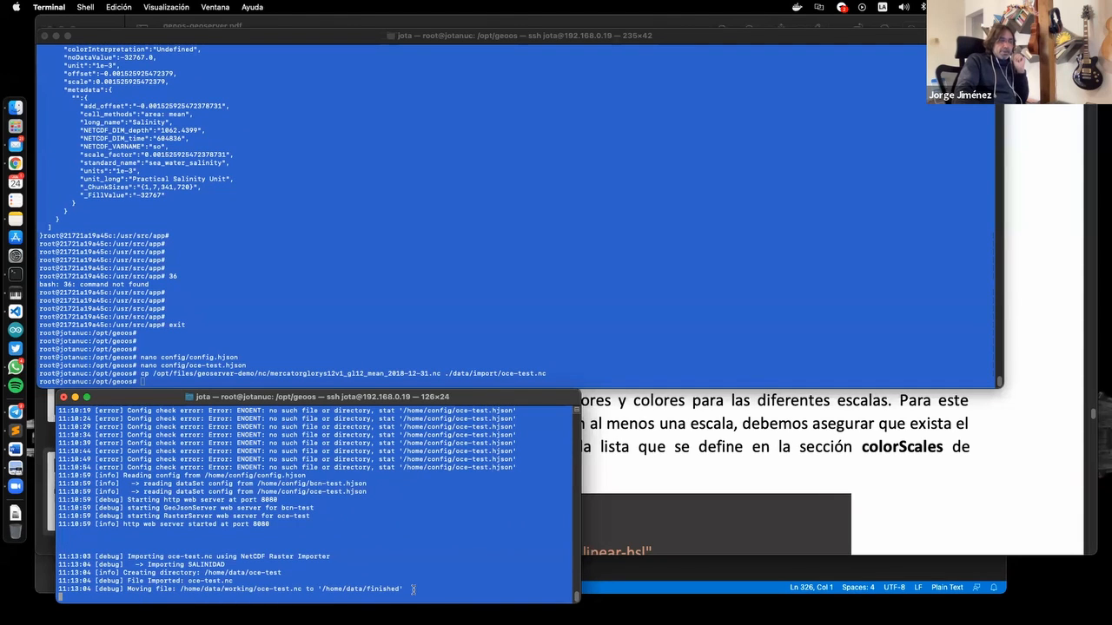
click(269, 335)
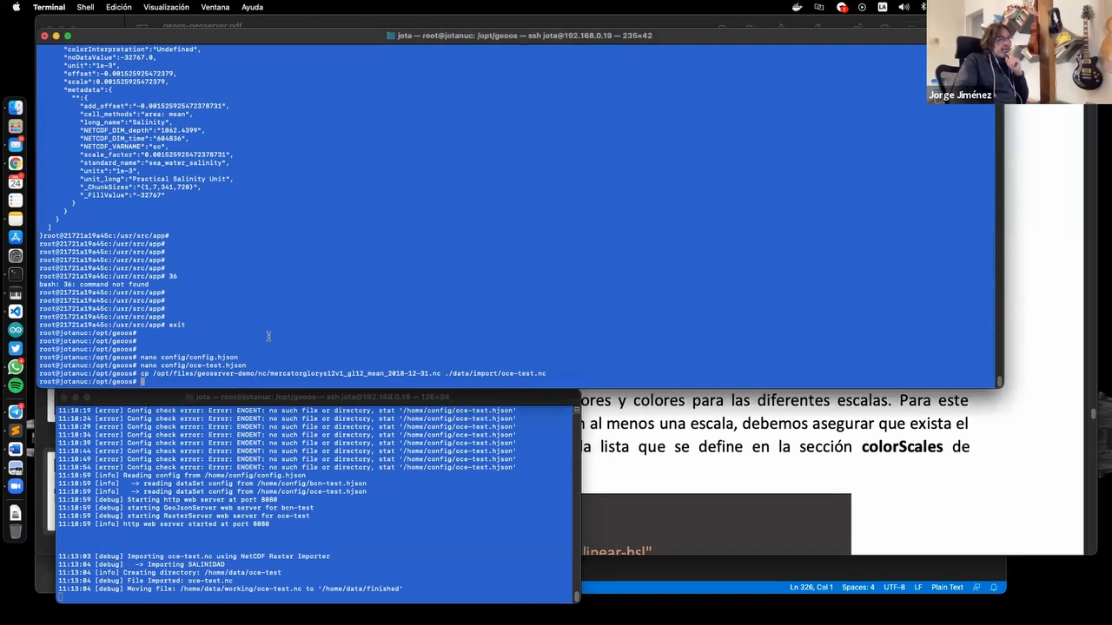
List the contents of the data directory in detail and check for the oce-test folder
text(ls )
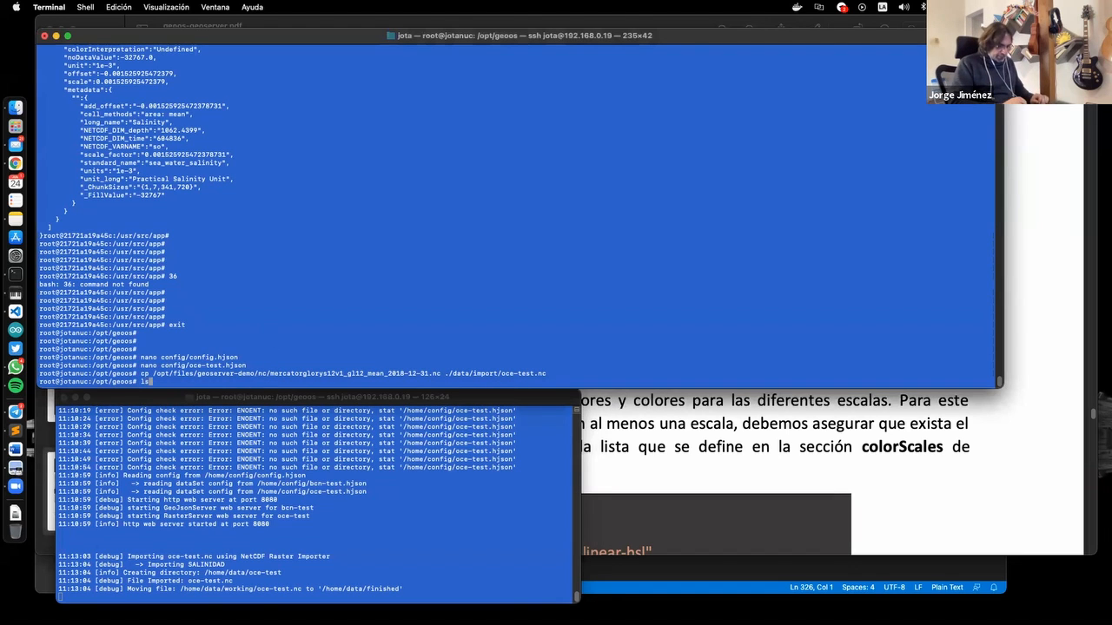
text(-la data/)
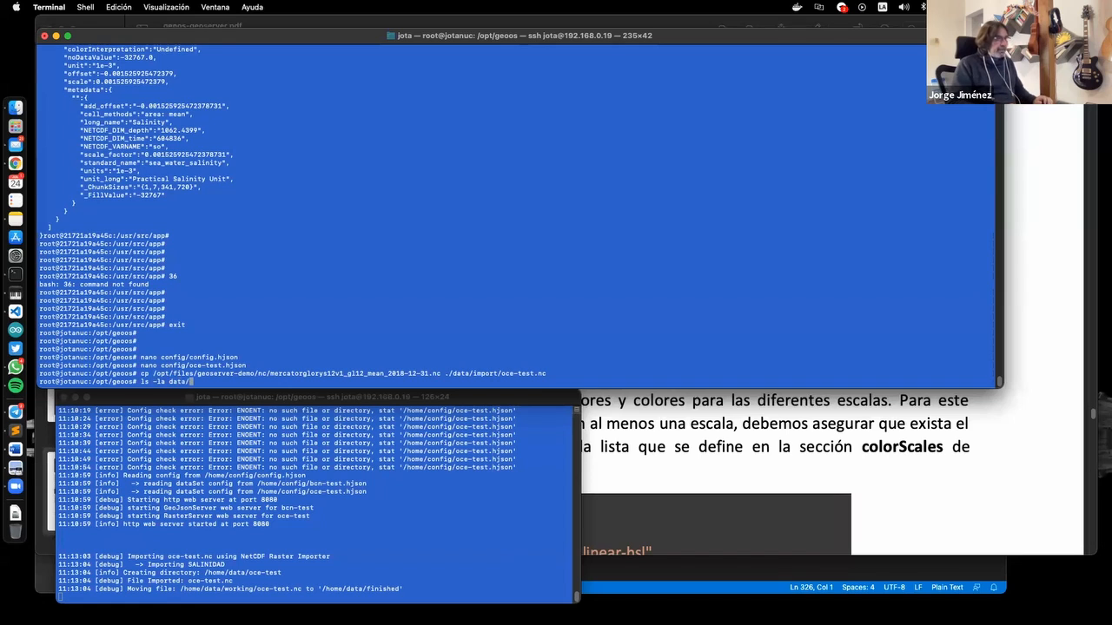
key(Return)
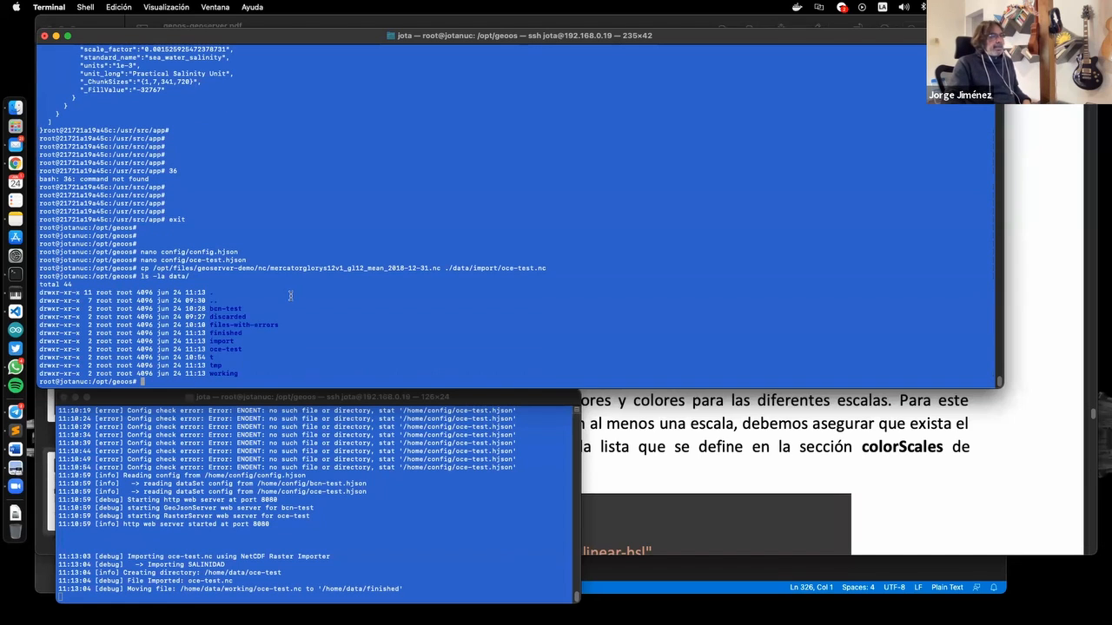
drag(206, 349, 248, 348)
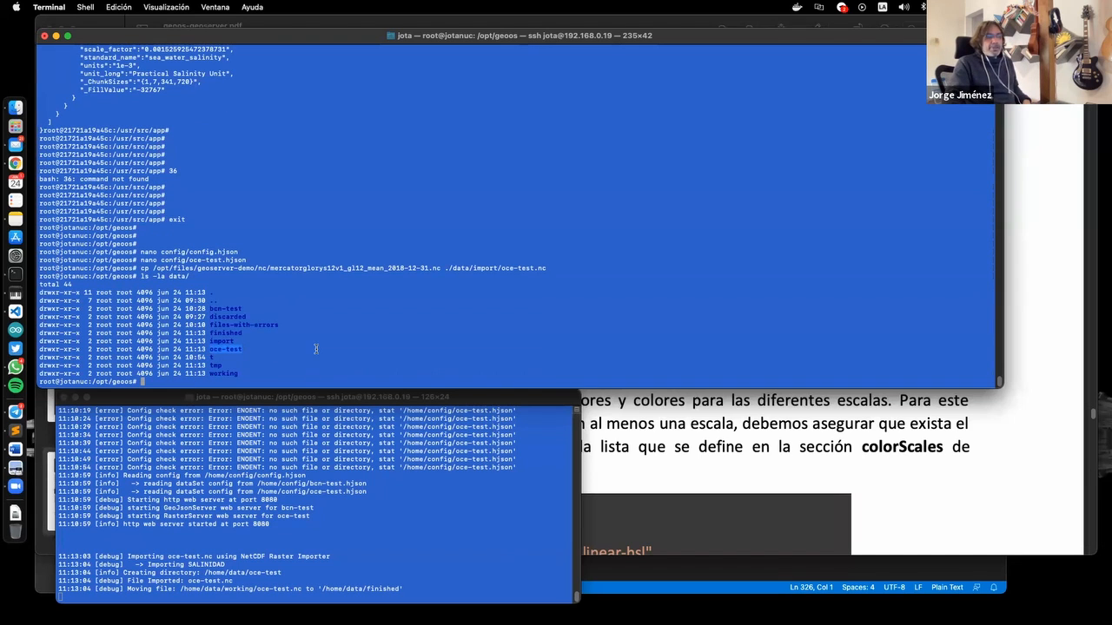
click(315, 350)
List the files in data/oce-test/ in detail and locate the imported SALINIDAD.nc
key(Up)
text(oce-test/)
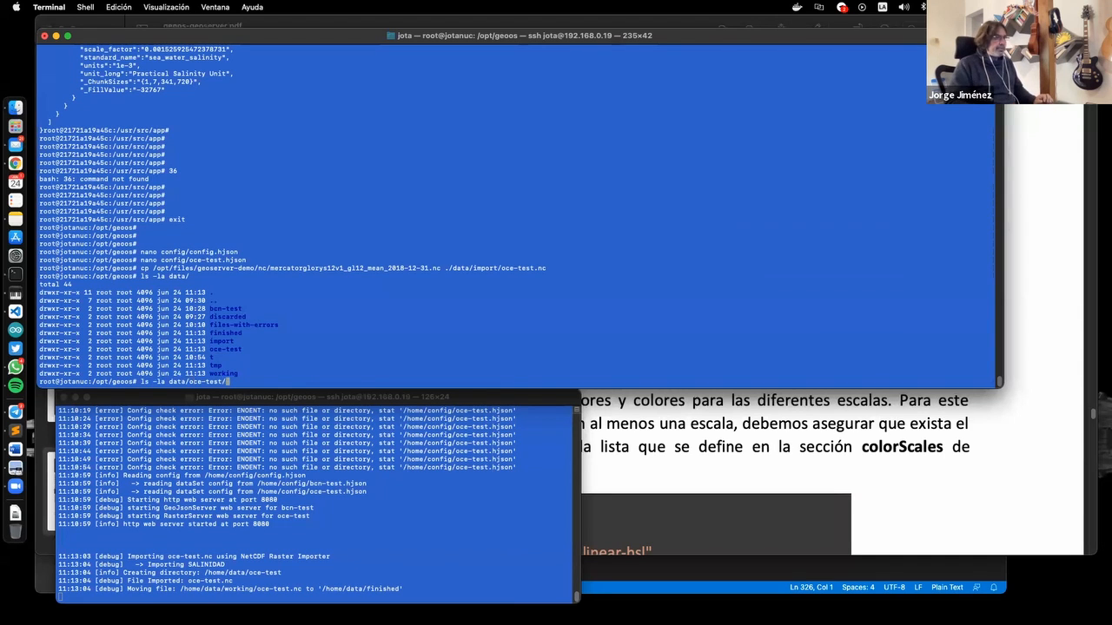
key(Return)
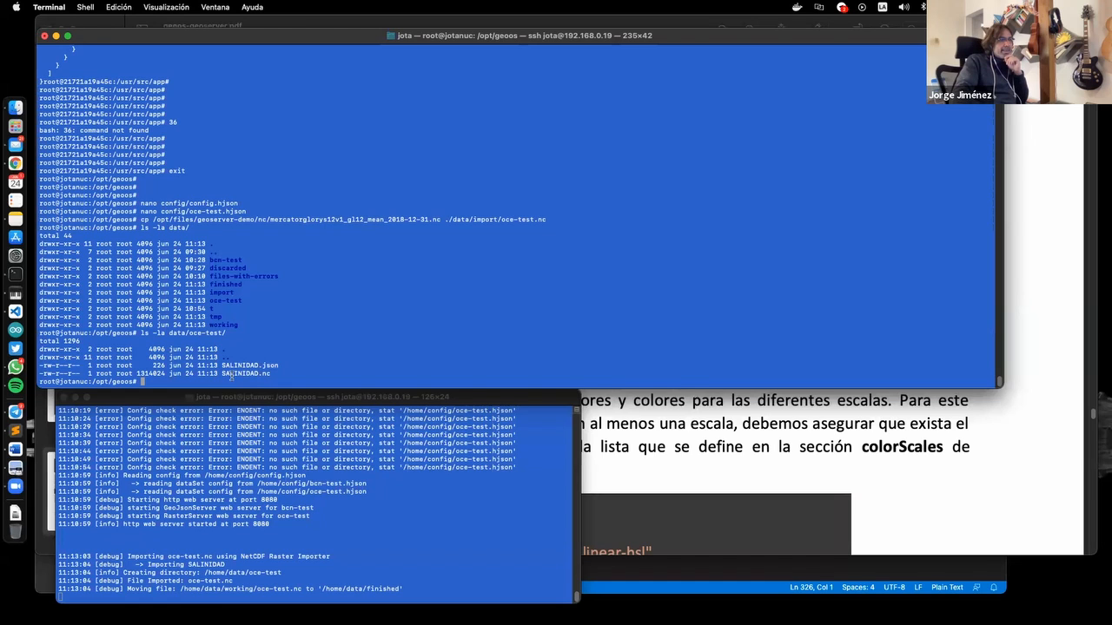
drag(221, 373, 278, 374)
click(279, 373)
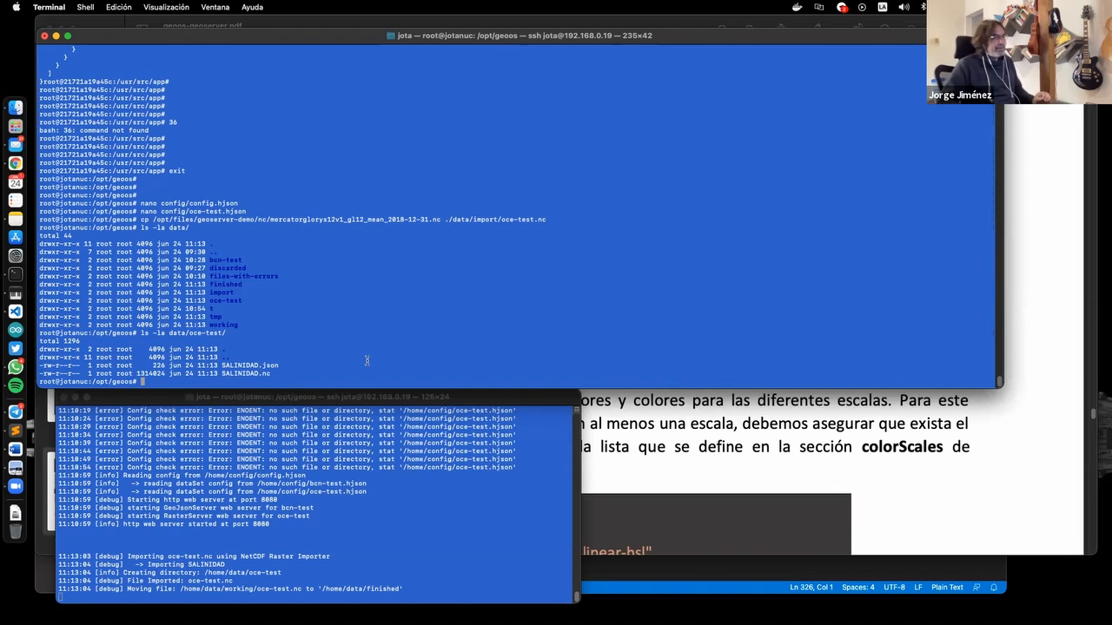
Print the contents of data/oce-test/SALINIDAD.json in the shell
text(c)
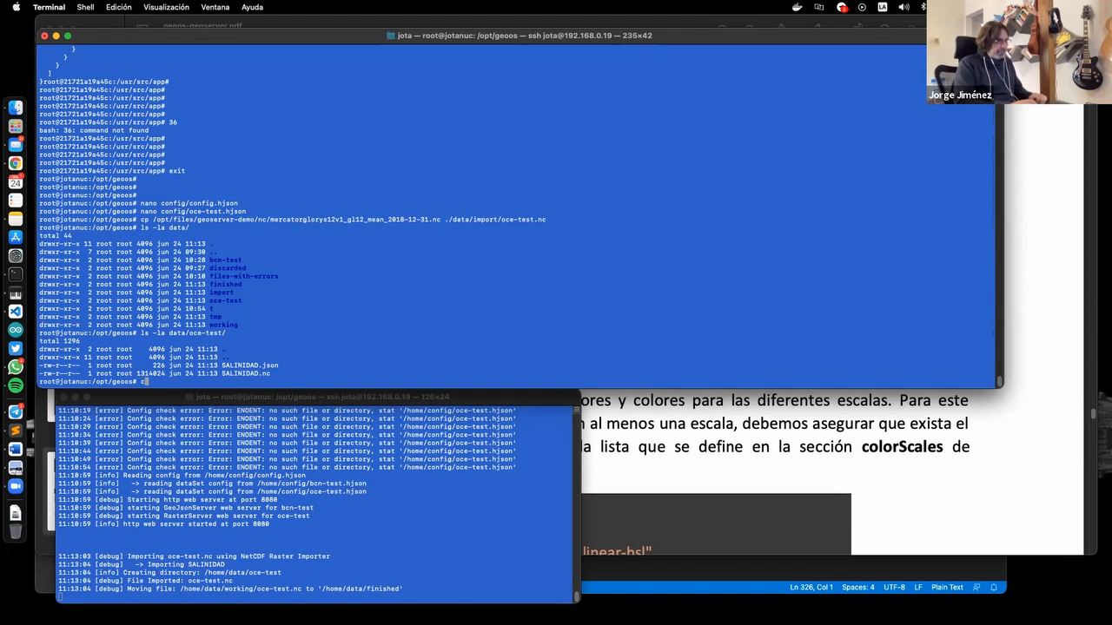
text(at data/)
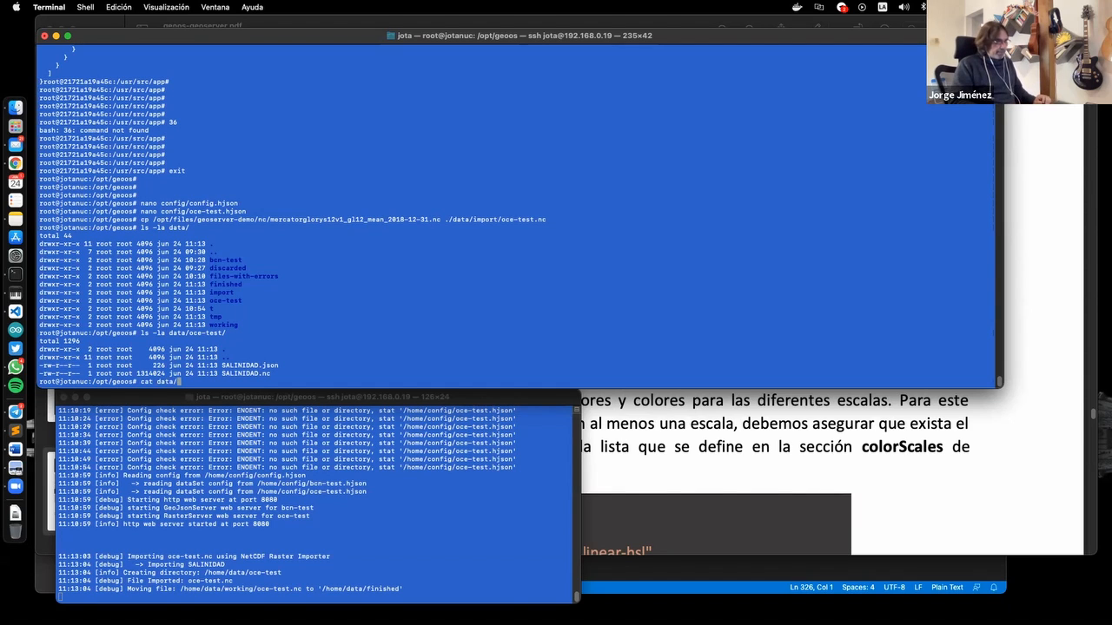
text(o)
key(Tab)
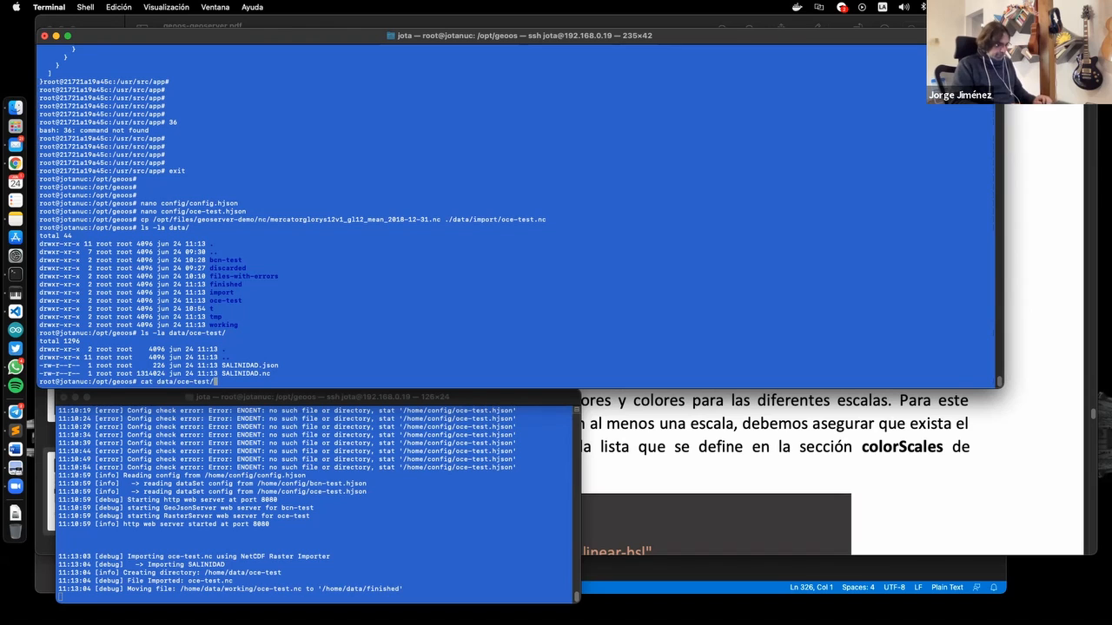
text(S)
key(Tab)
text(j)
key(Tab)
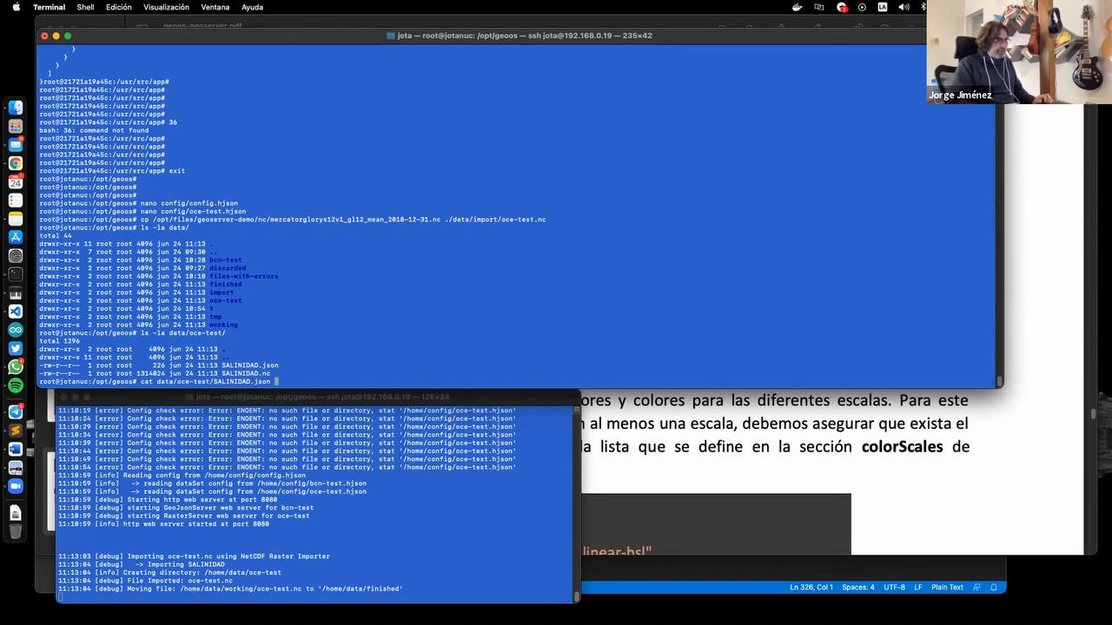
key(Return)
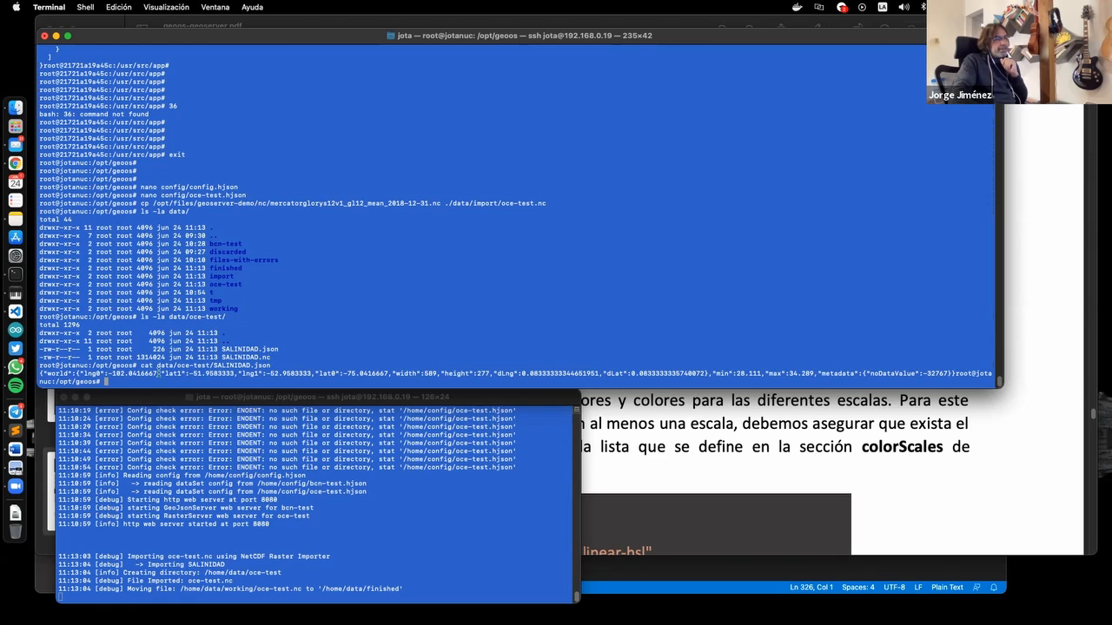
Compare the SALINIDAD .nc and .json files, and examine the JSON's world extent, width, height and cell resolution
double_click(248, 357)
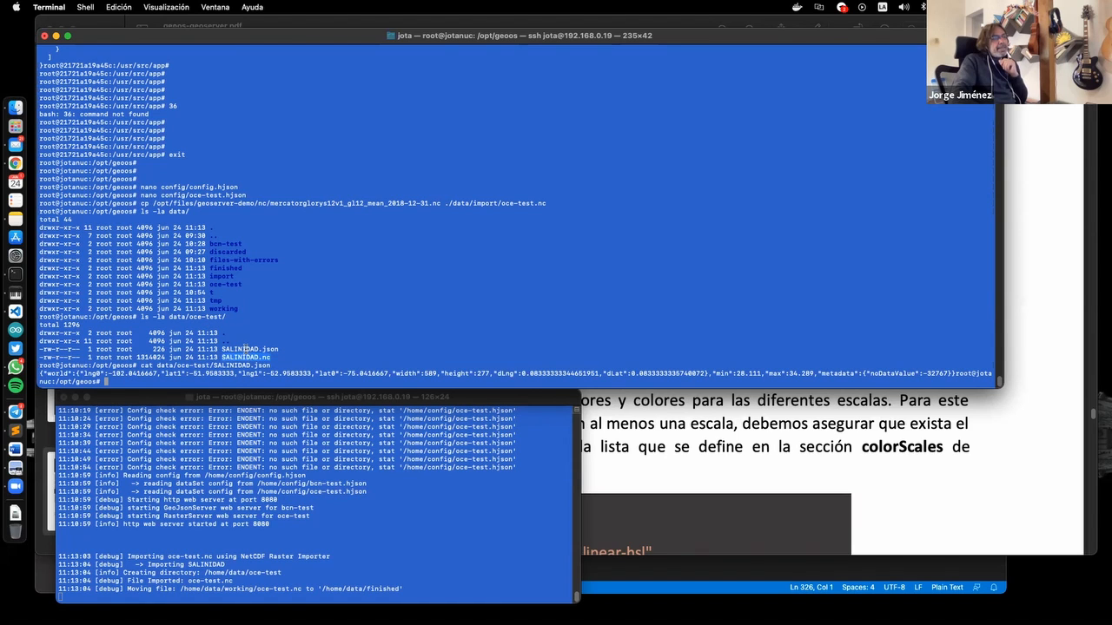
double_click(247, 348)
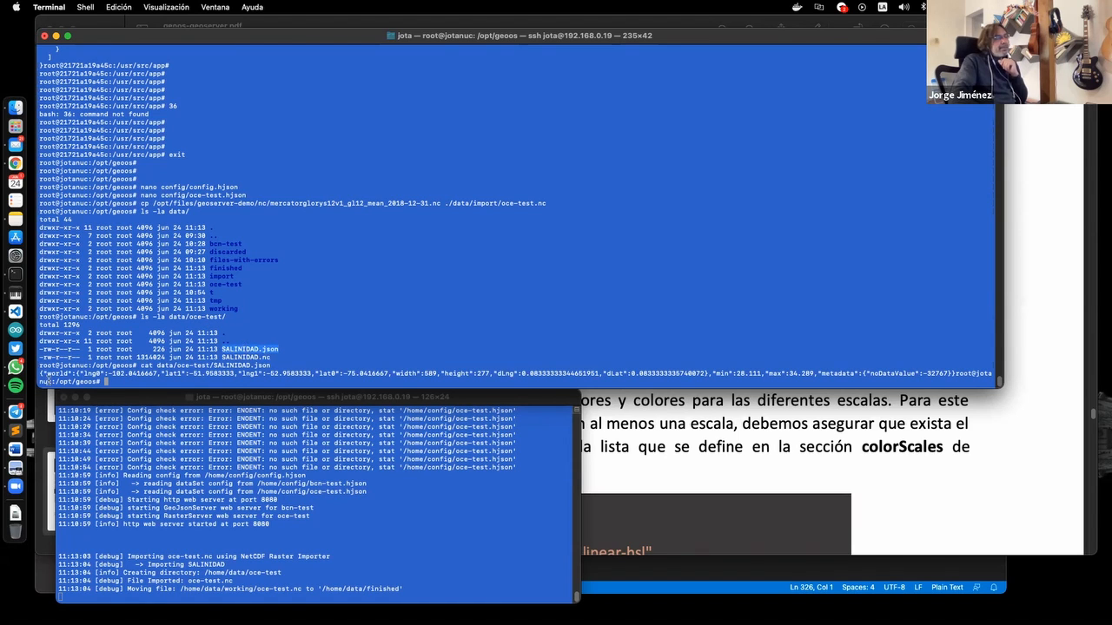
drag(40, 373, 488, 374)
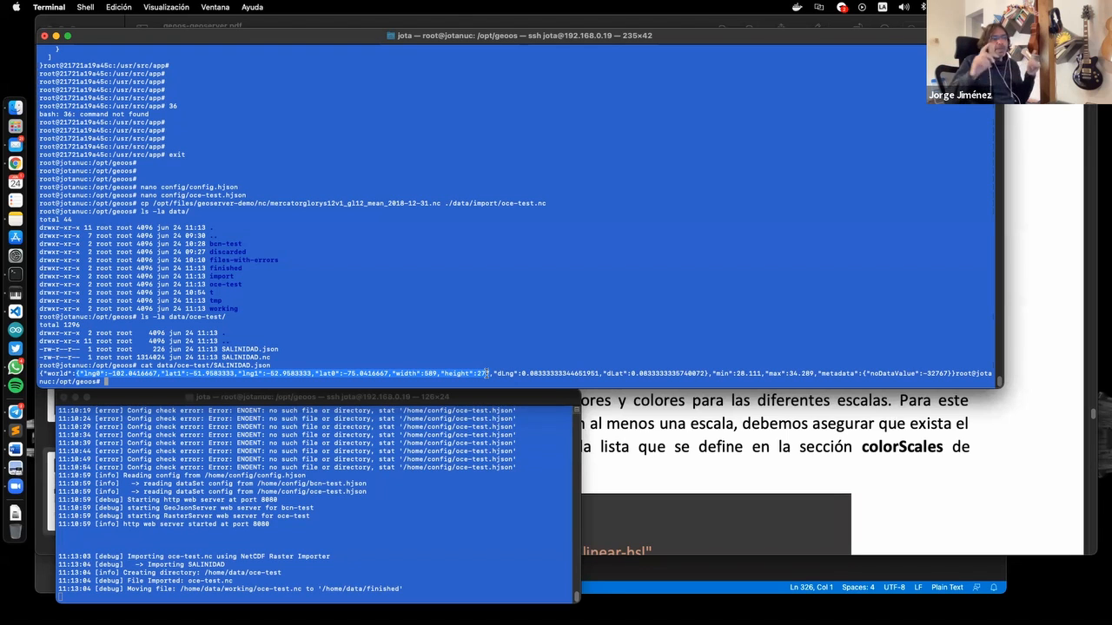
drag(487, 374, 491, 374)
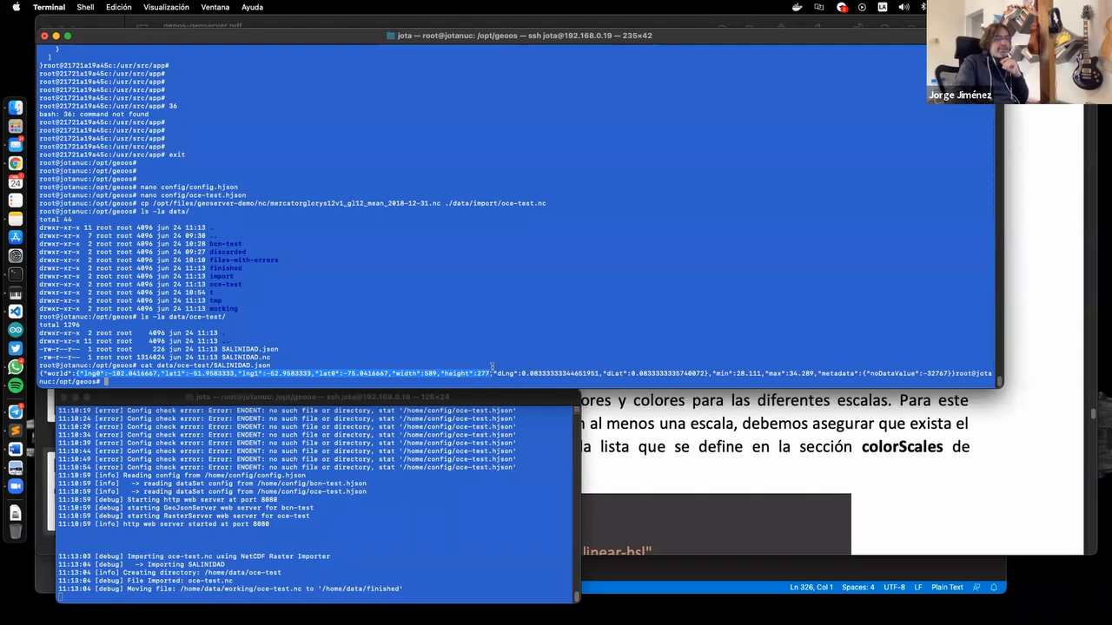
click(531, 354)
drag(497, 373, 679, 374)
click(649, 366)
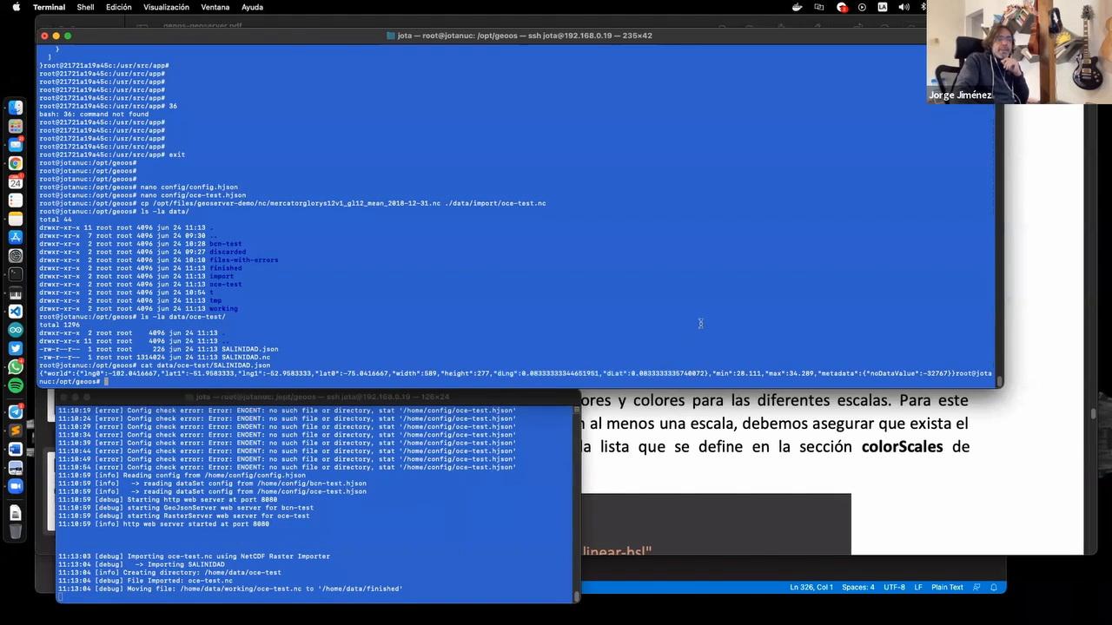
Examine the min and max values and the noDataValue metadata in the printed SALINIDAD JSON
drag(714, 373, 817, 373)
click(723, 375)
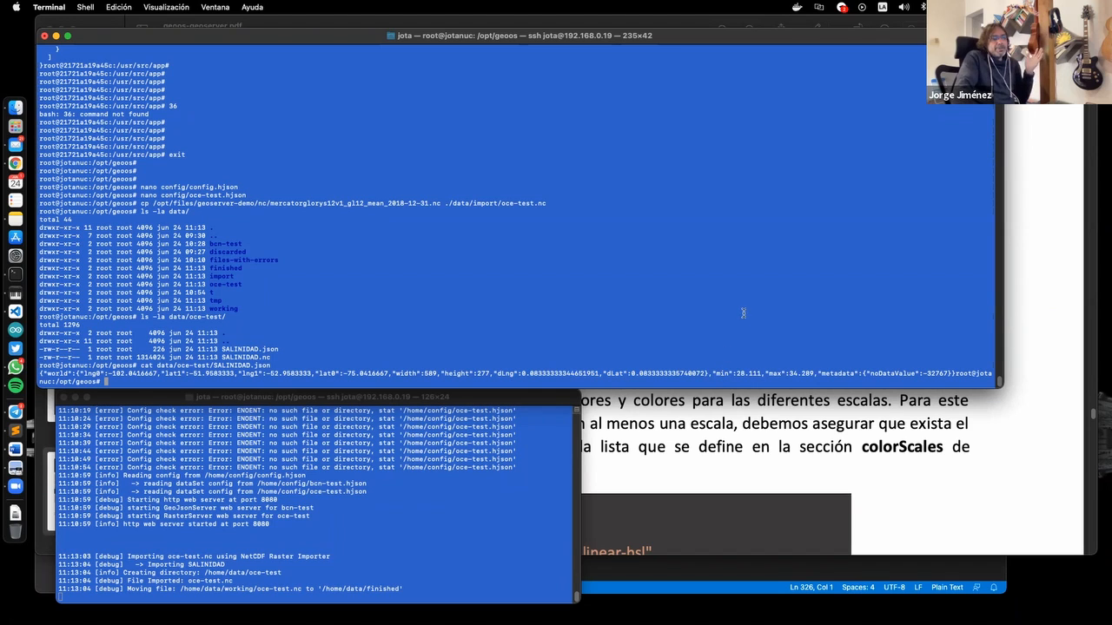
drag(711, 373, 819, 373)
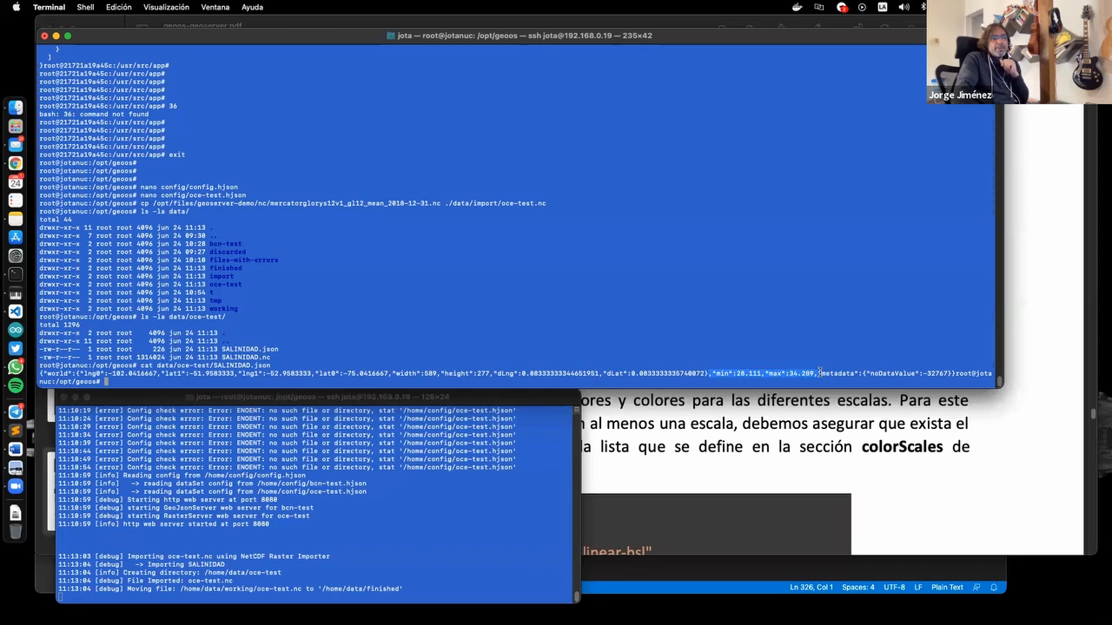
click(733, 375)
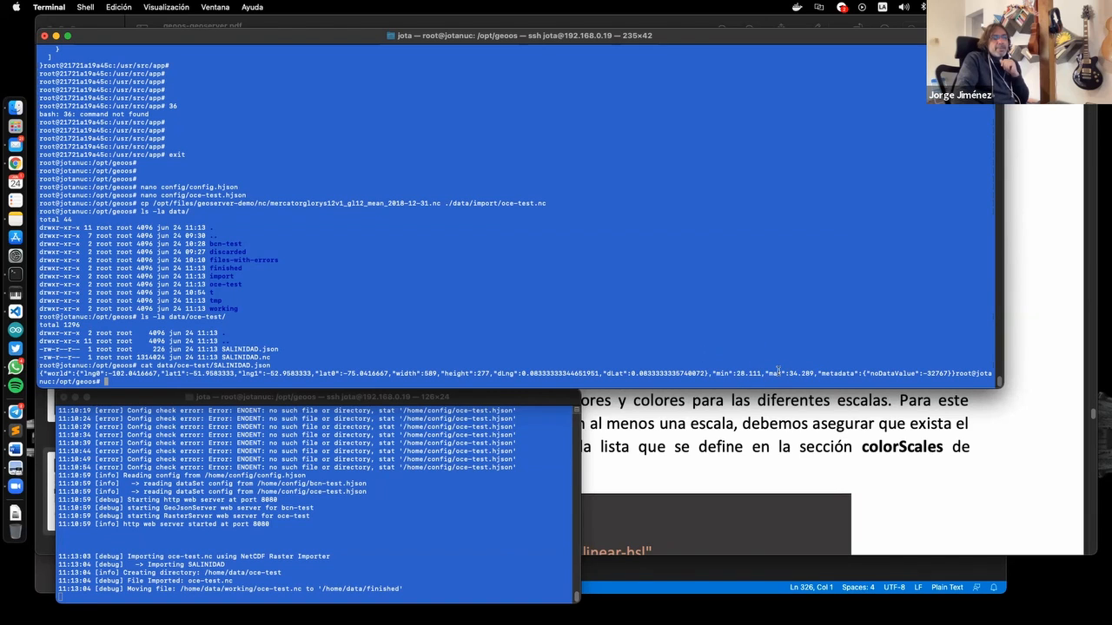
double_click(801, 373)
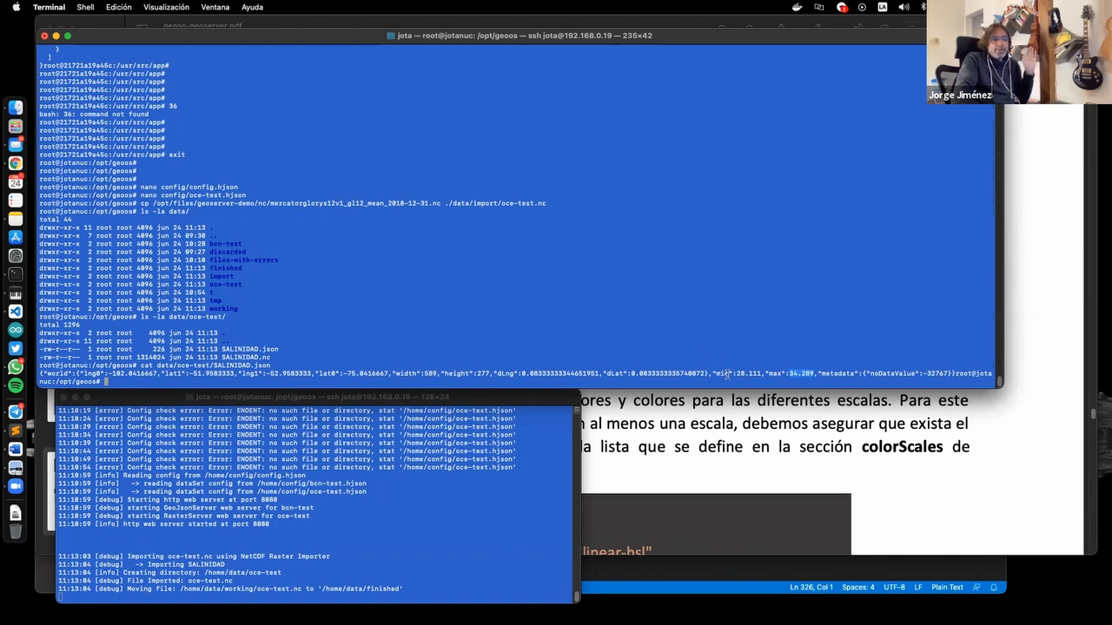
click(831, 350)
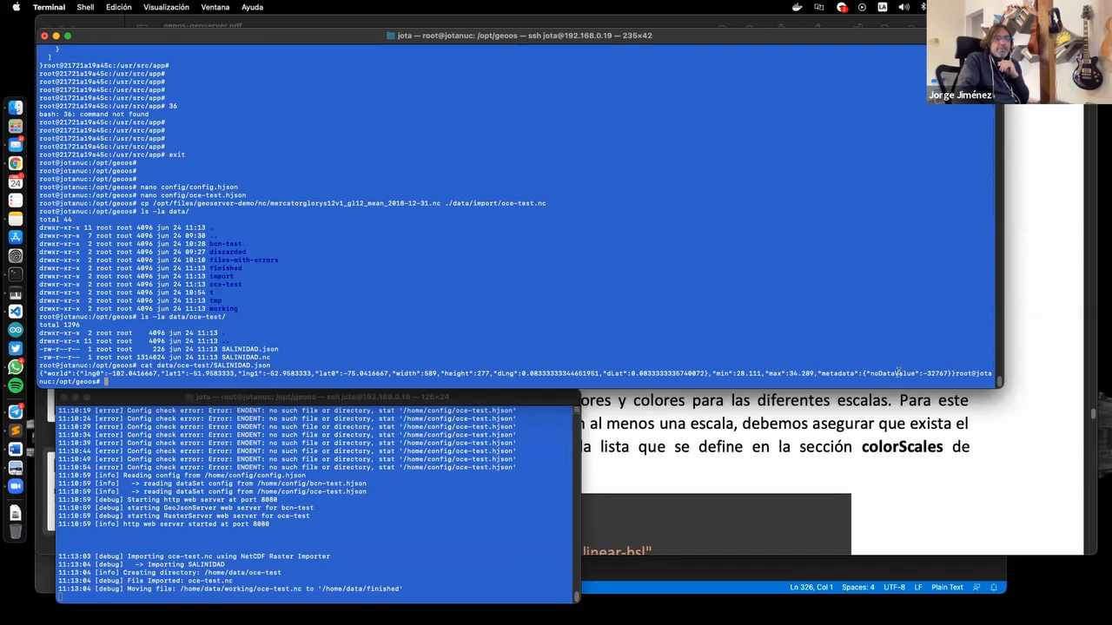
drag(860, 374, 937, 375)
click(954, 375)
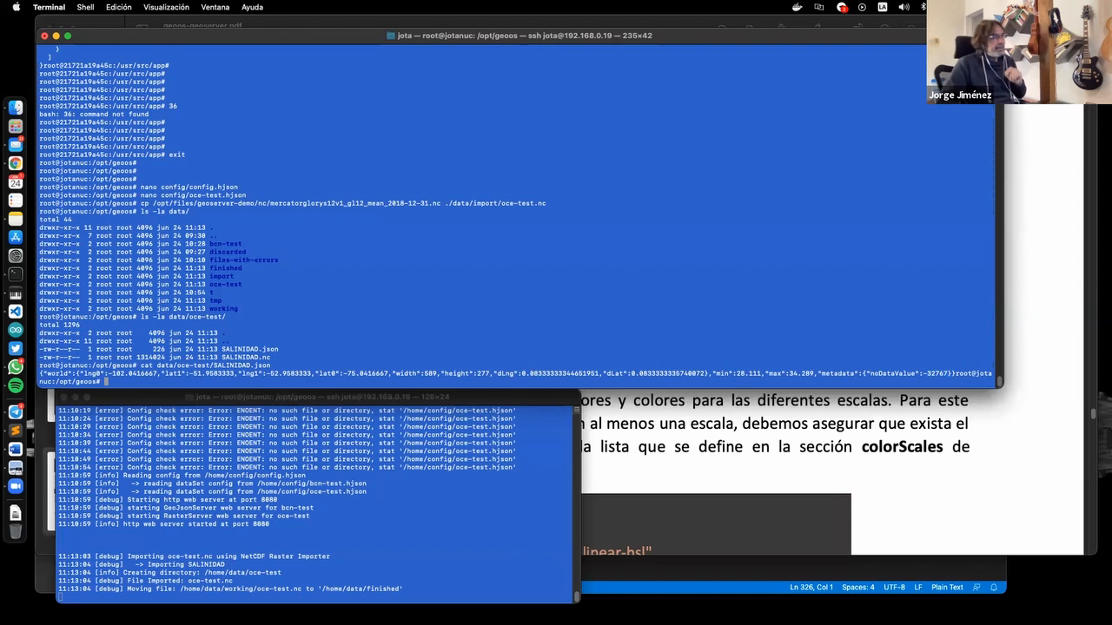
Add three blank prompt lines, switch to geoos-geoserver.pdf in Preview, and read the guide's colorScales section for config.hjson
key(Return)
key(Return)
key(Return)
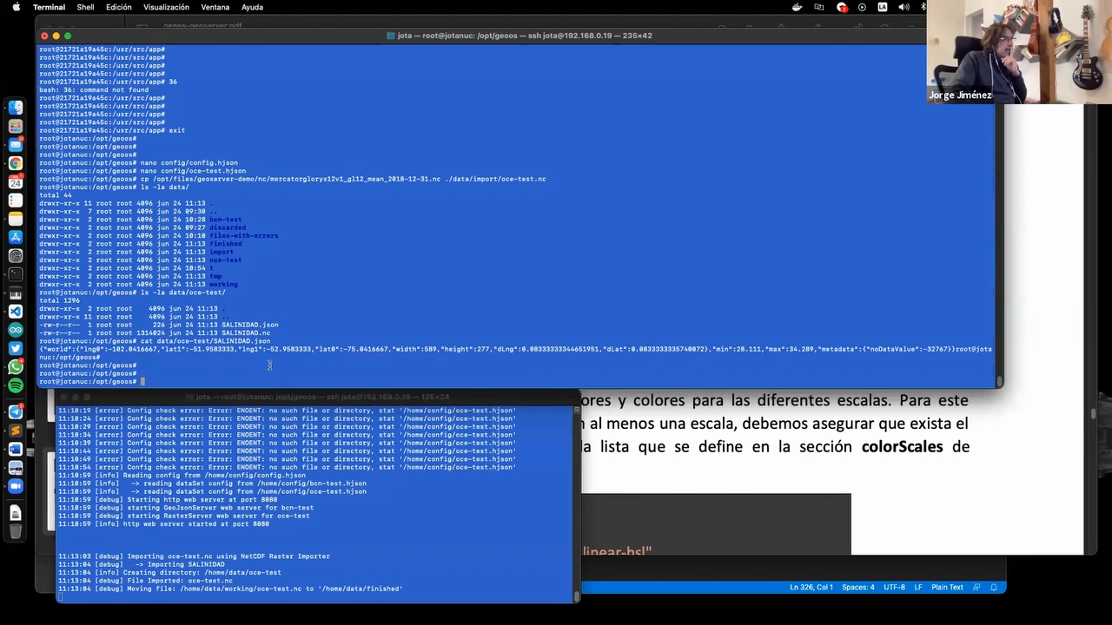
click(664, 405)
scroll(407, 340, down, 5)
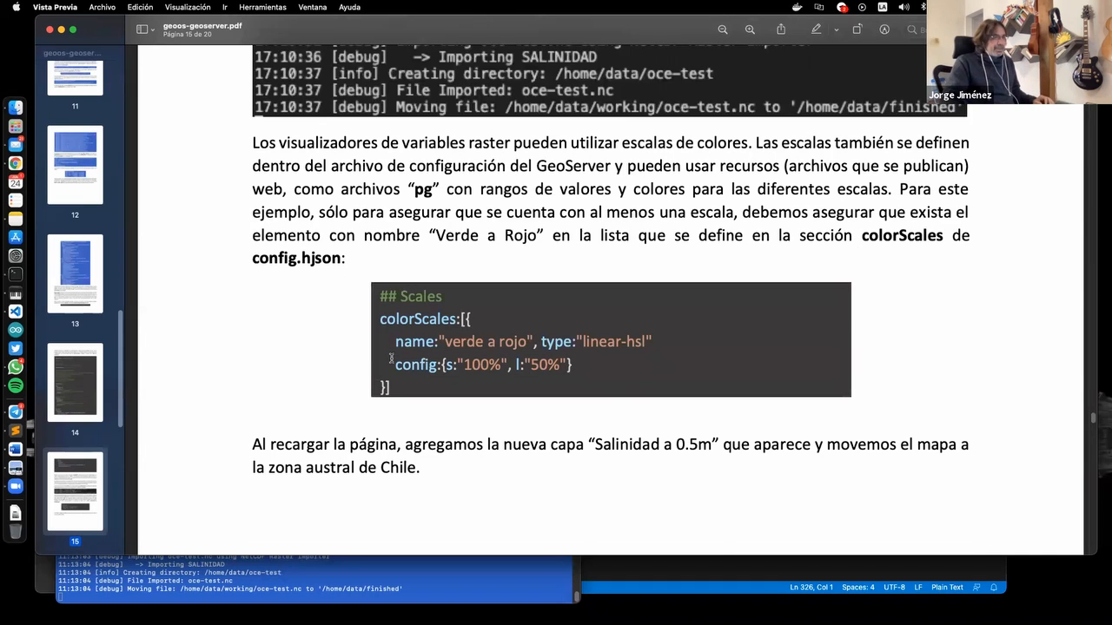
Switch to Terminal and open config/config.hjson in nano at the colorScales list
key(super+Tab)
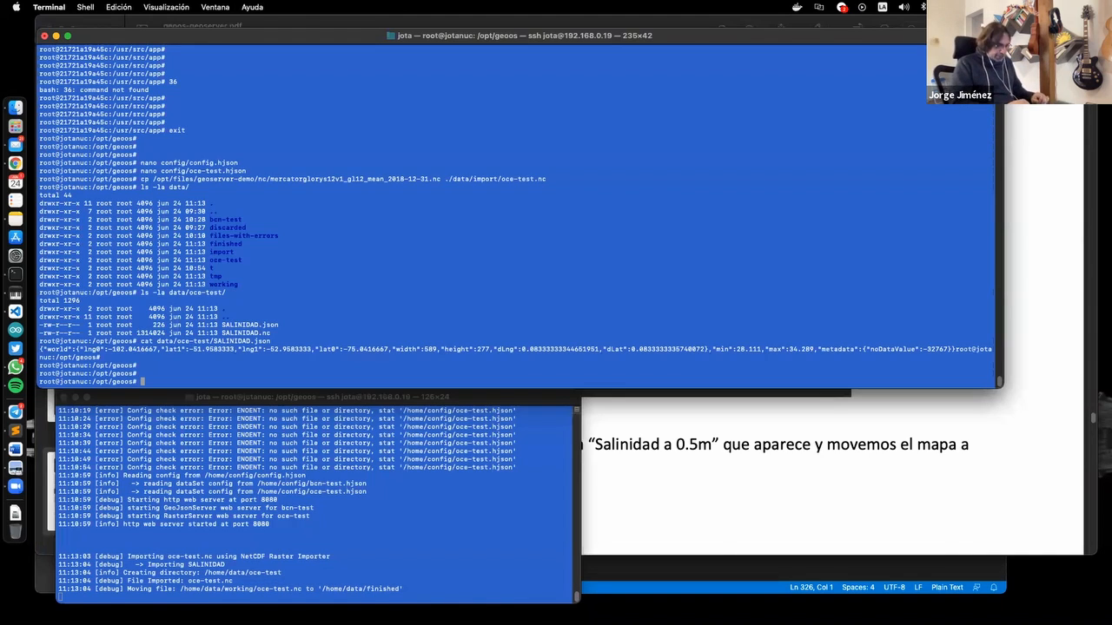
text(nano config/)
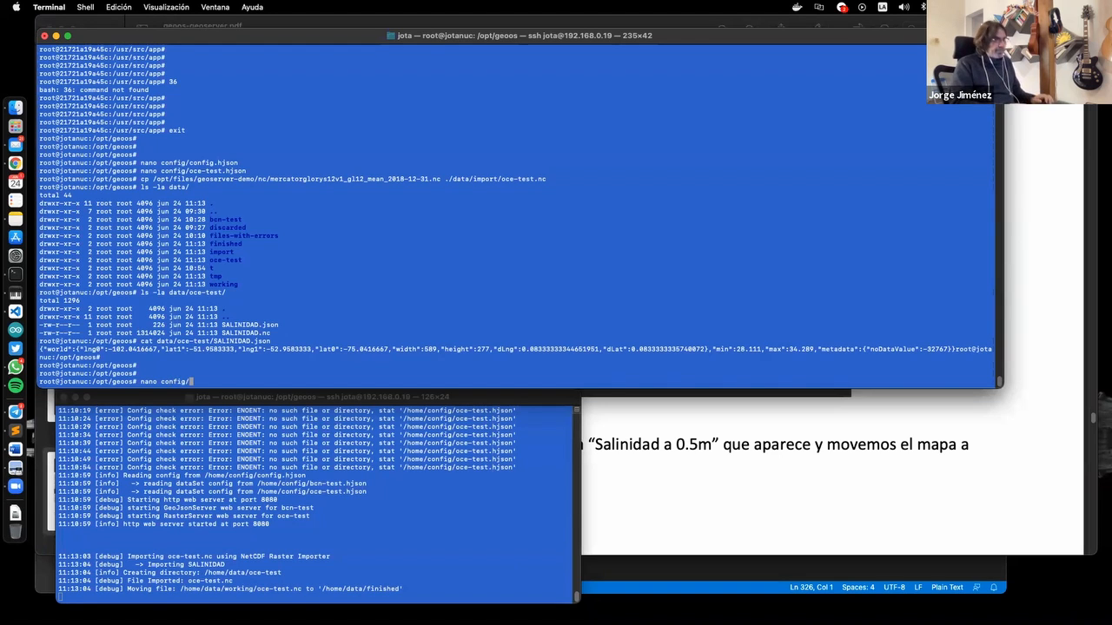
text(config.hjson)
key(Return)
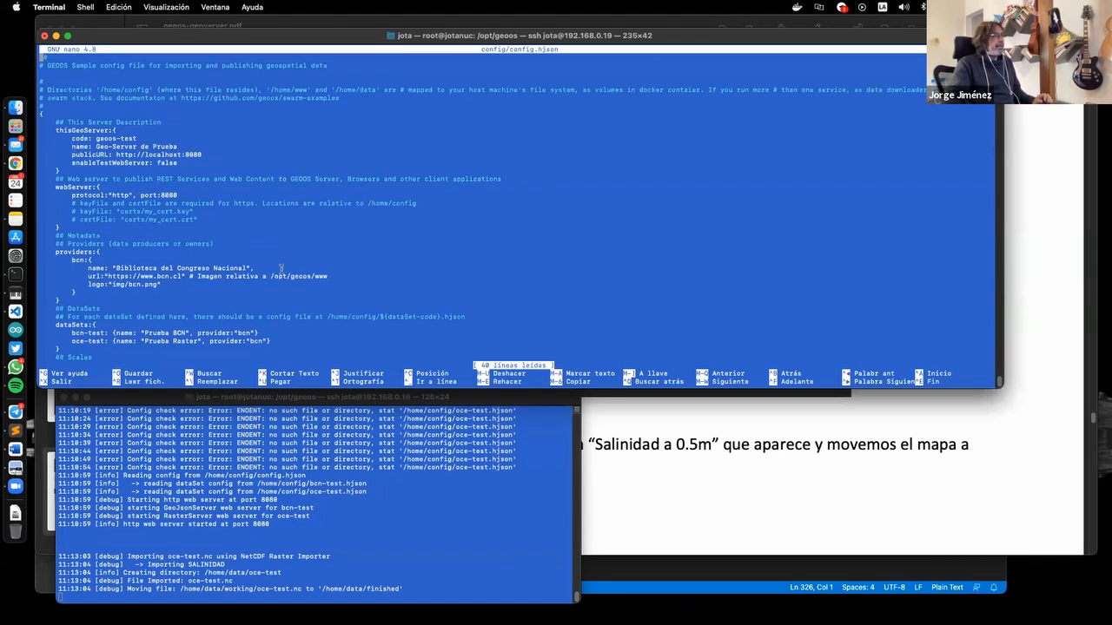
scroll(282, 267, down, 1)
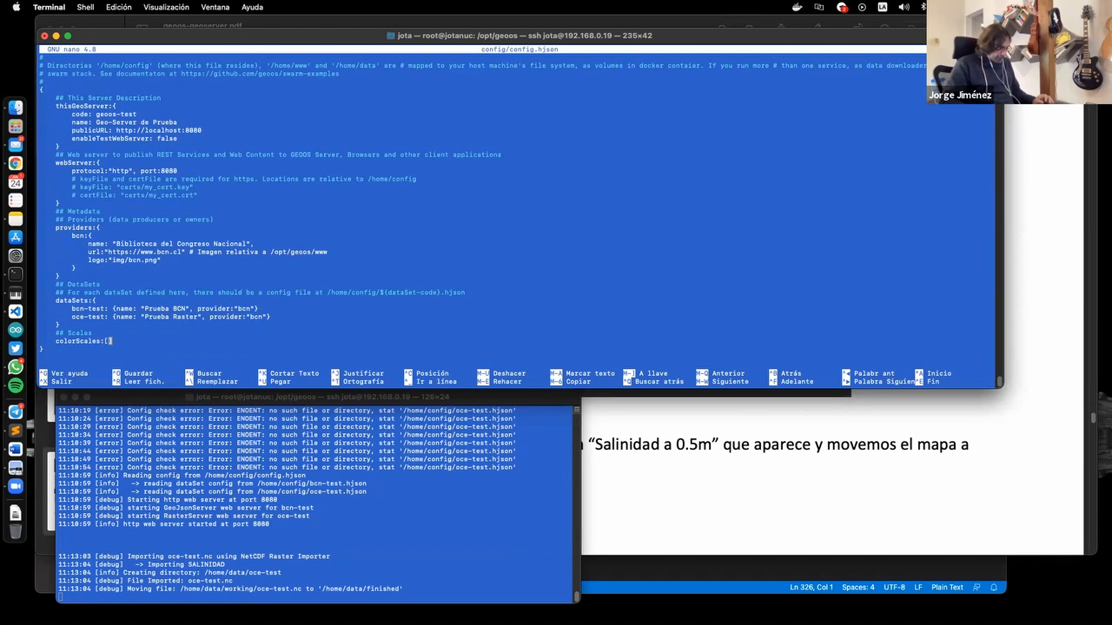
Copy the guide's scale from Preview into colorScales in nano: name "verde a rojo", type "linear-hsl", config s "100%", l "50%", on indented lines
key(super+Tab)
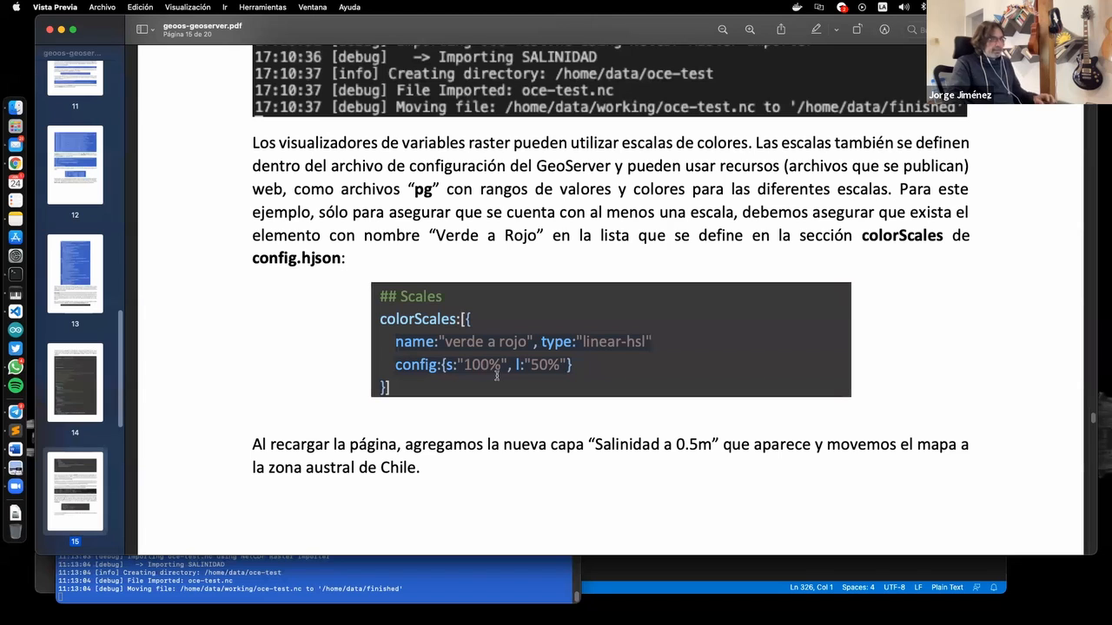
key(super+Tab)
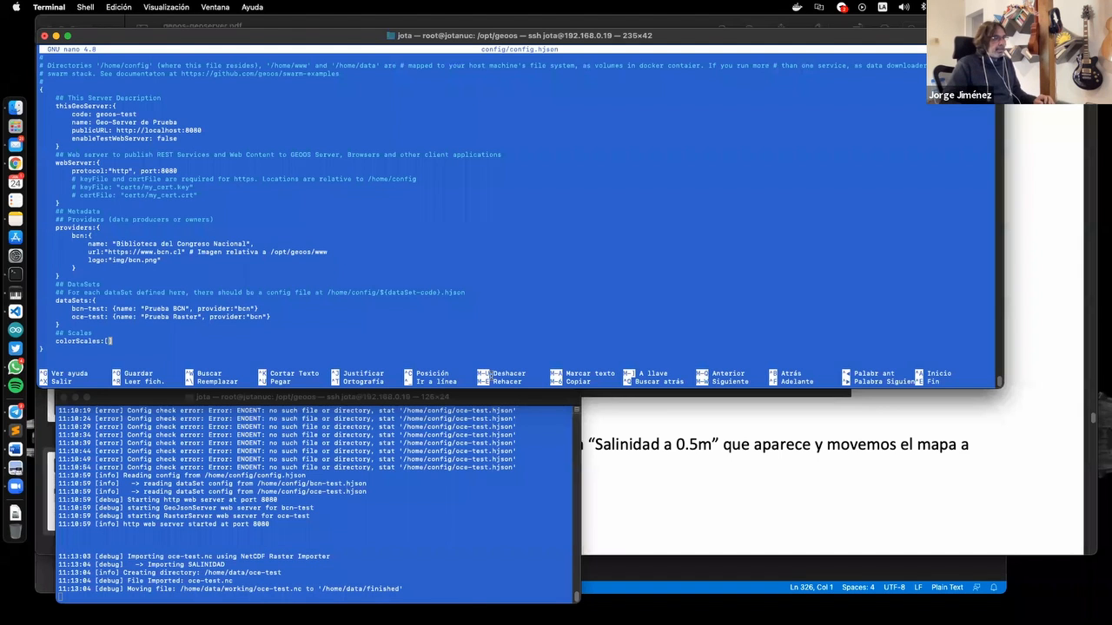
key(Return)
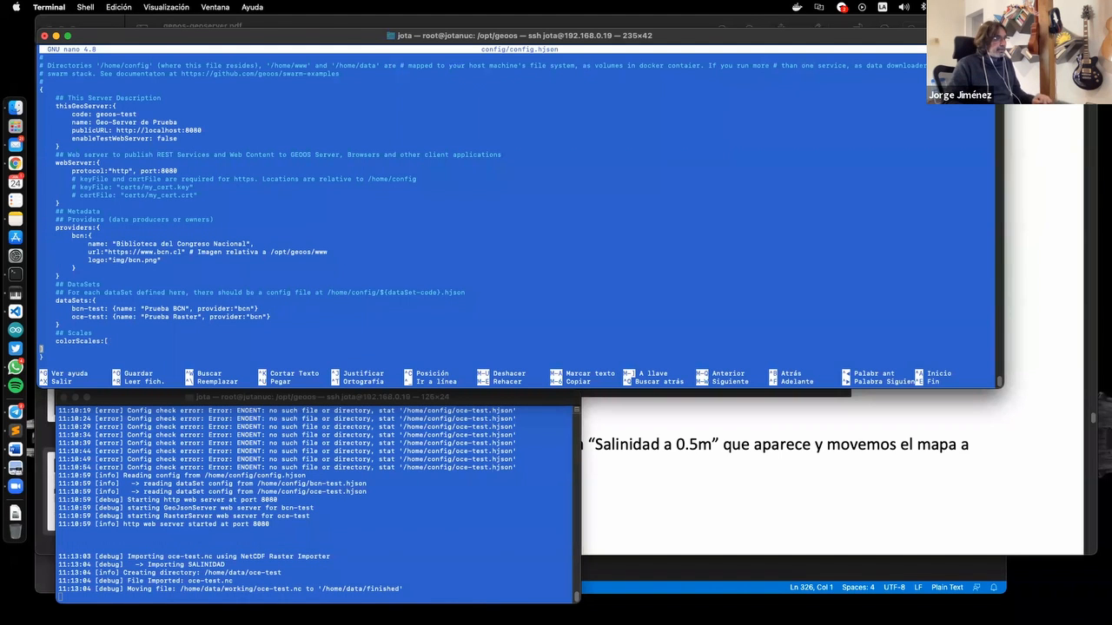
key(Up)
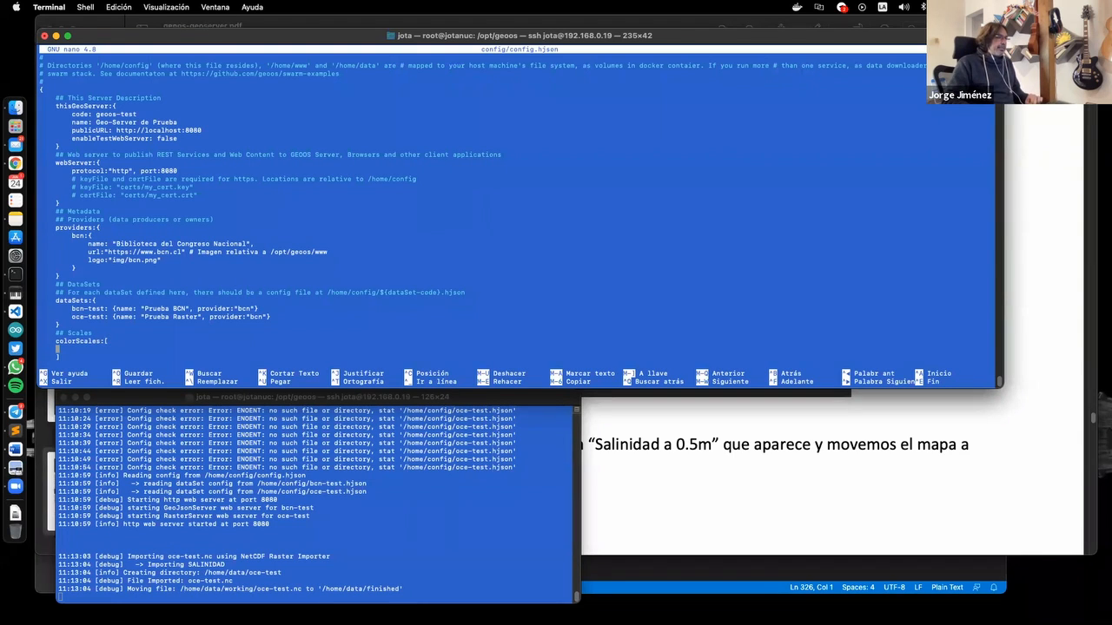
text({ name:"verde a rojo", type:"linear-hsl" config:{s:"100%", l:"50%"} })
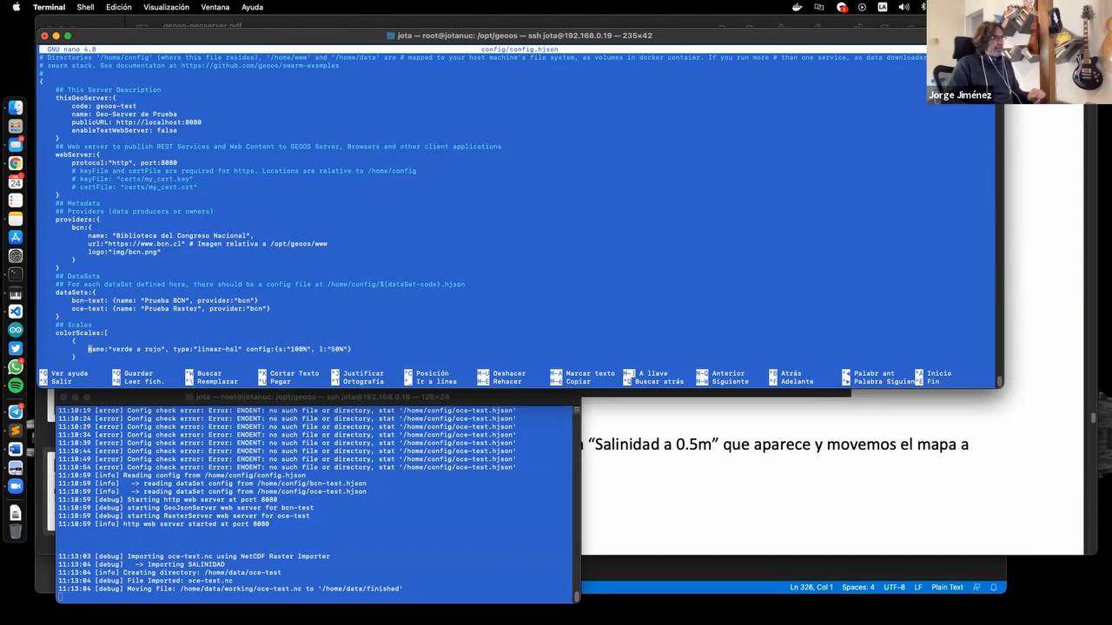
key(Down)
key(Down)
key(Down)
key(Down)
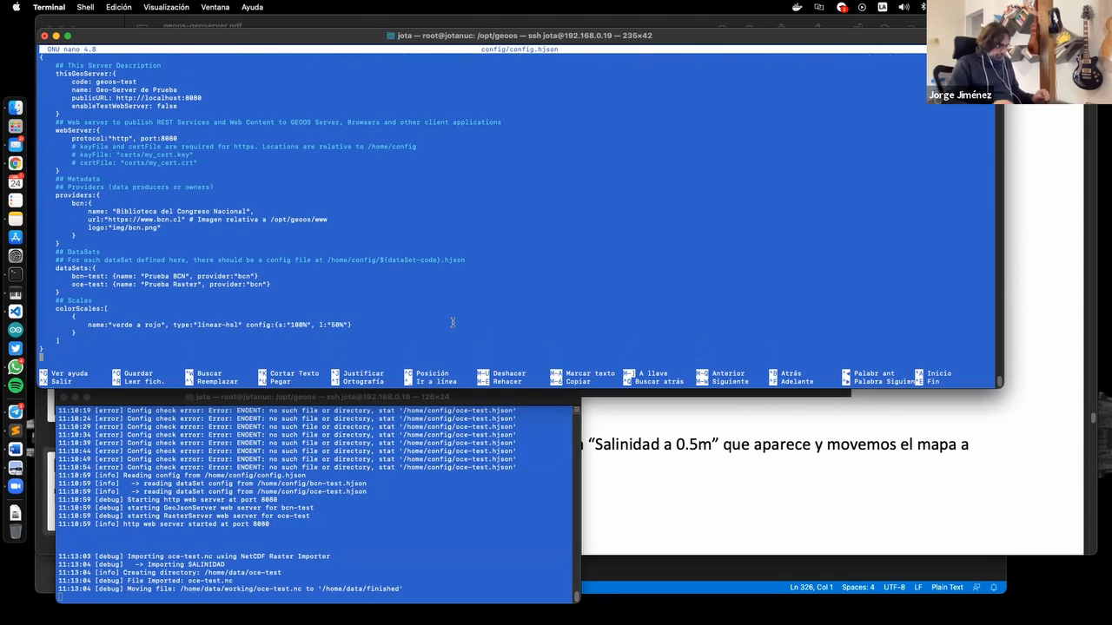
Save config.hjson in nano, switch to Chrome, and reload the GEOOS page
key(ctrl+o)
key(Return)
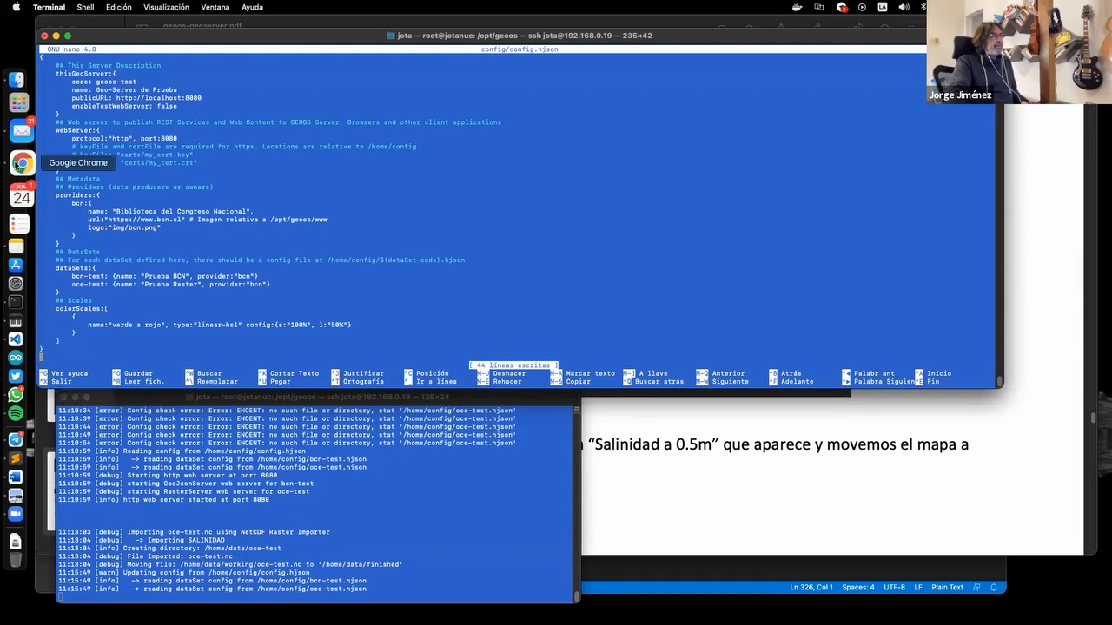
click(21, 161)
click(280, 27)
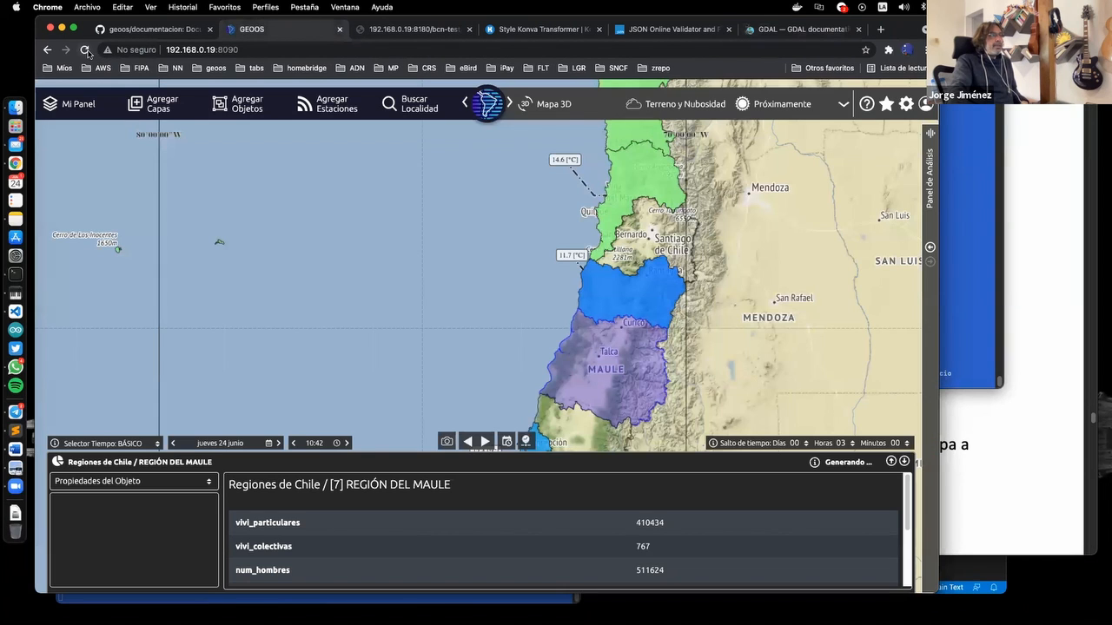
click(86, 51)
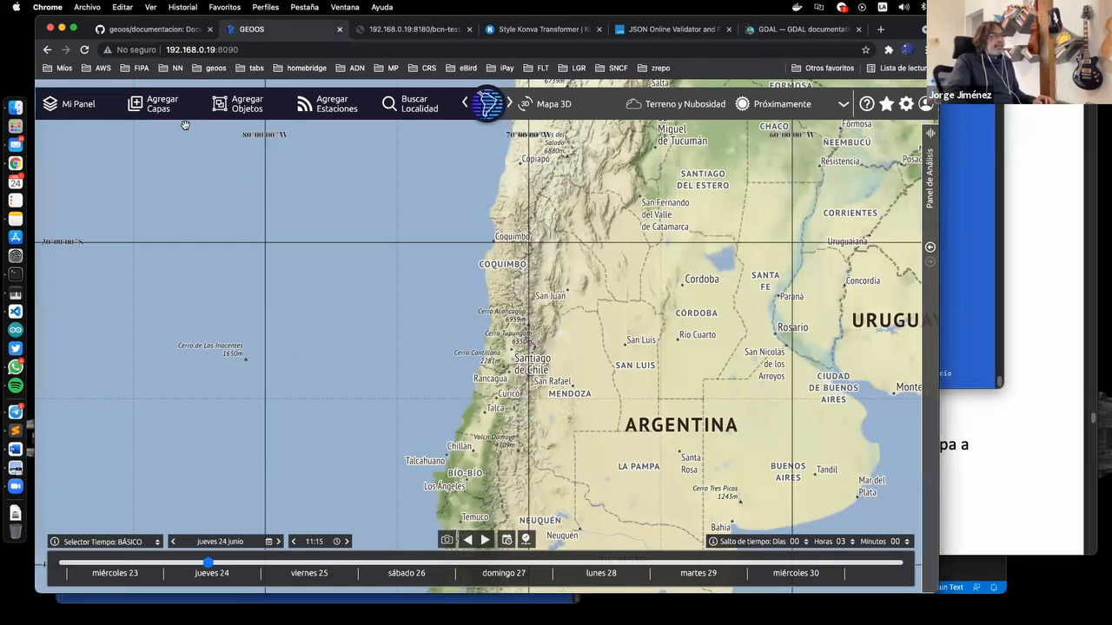
Filter the available variable layers by provider Biblioteca del Congreso Nacional and add "Salinidad a 0.5m" to Mi Panel
click(178, 109)
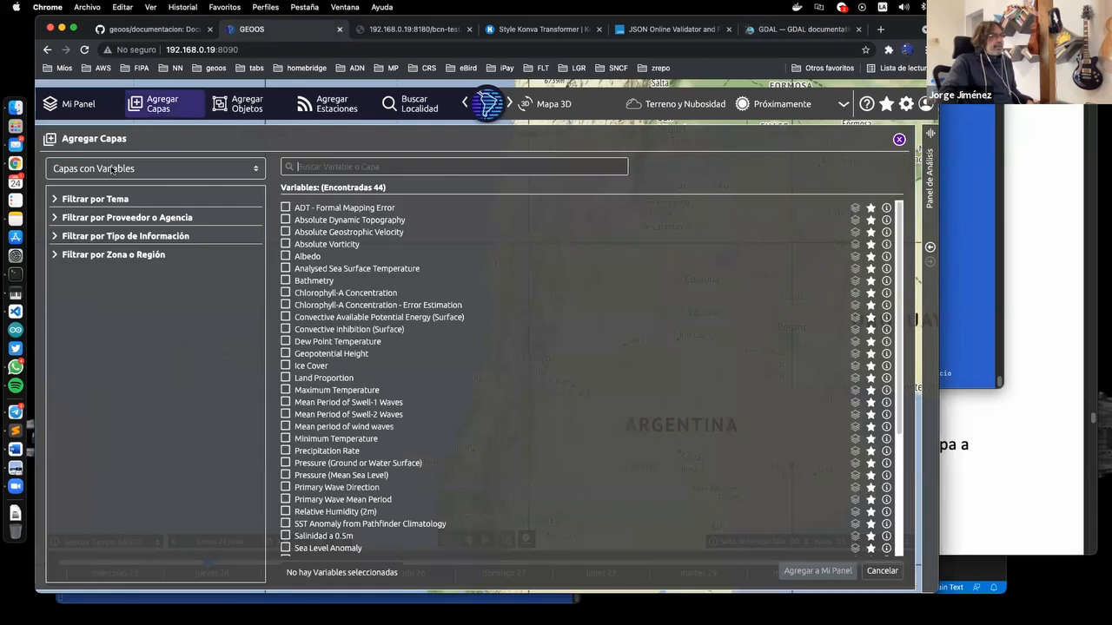
click(113, 169)
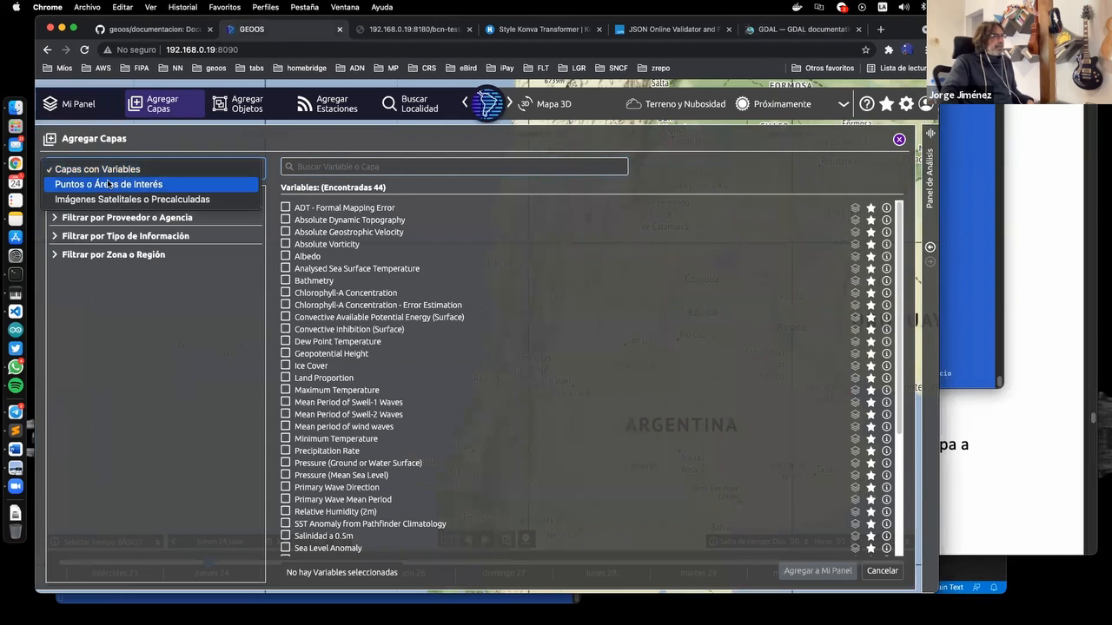
click(103, 168)
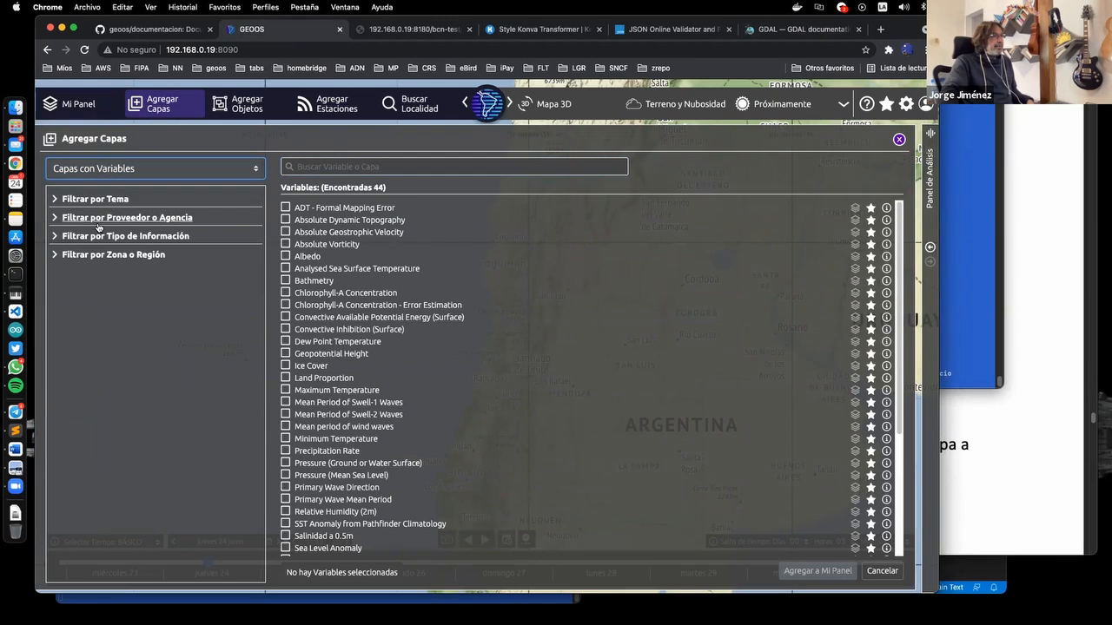
click(99, 221)
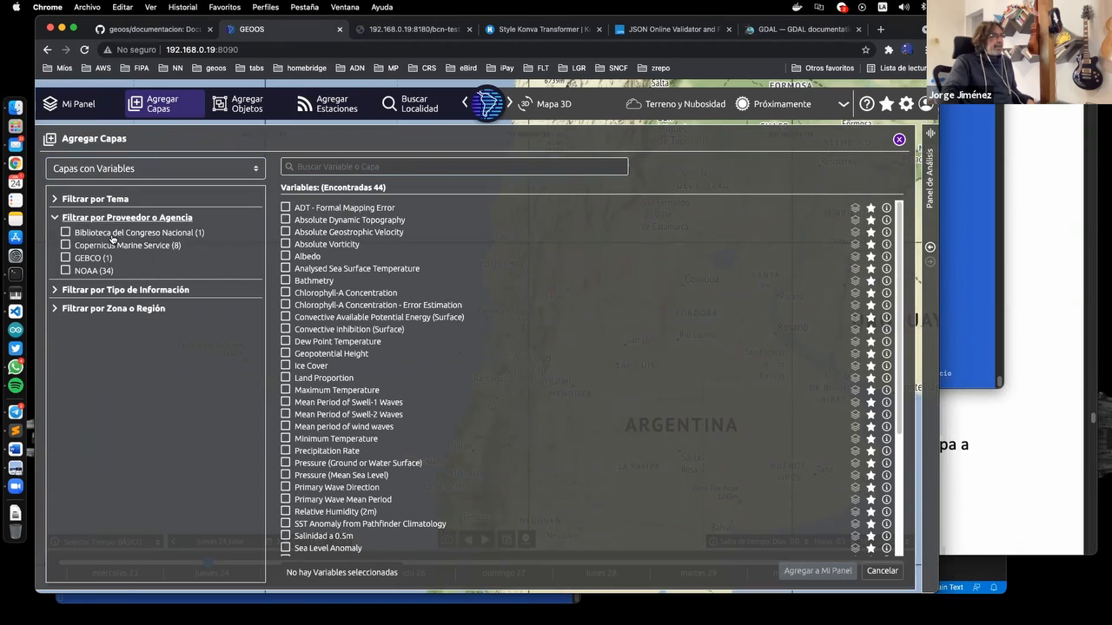
click(66, 232)
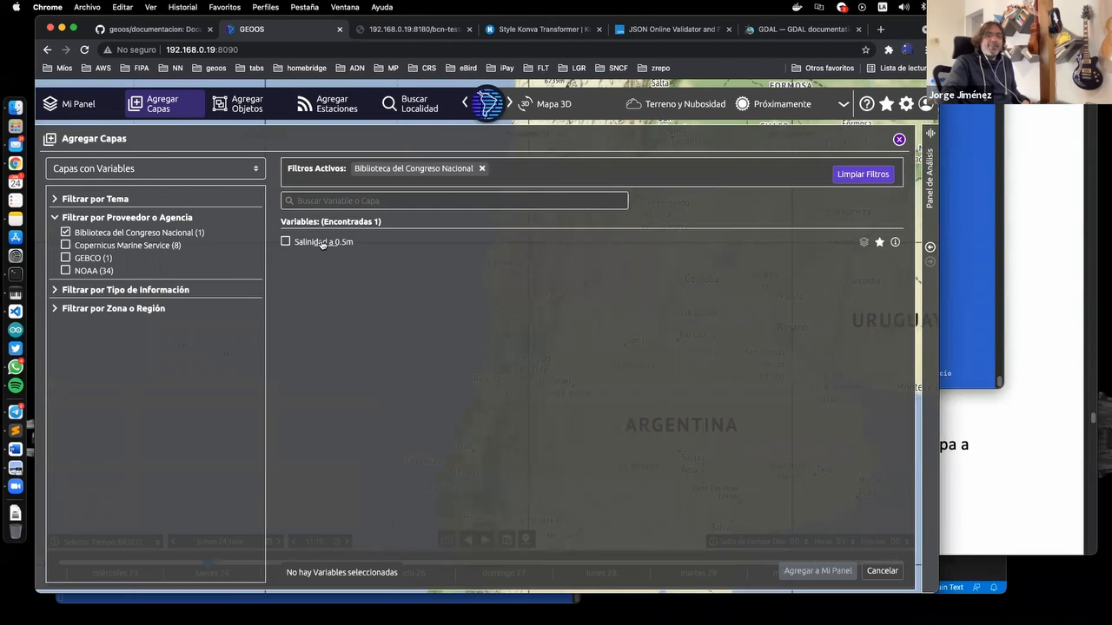
click(322, 244)
click(821, 574)
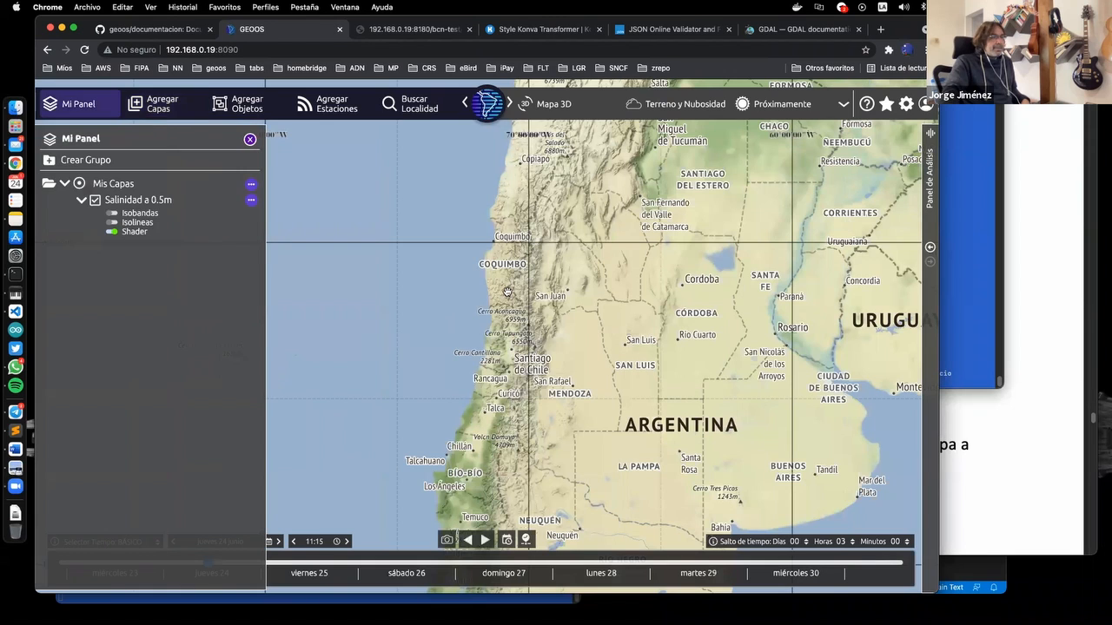
Check the map for the salinity layer and examine the SALINIDAD request errors in the browser's developer console
scroll(508, 291, down, 3)
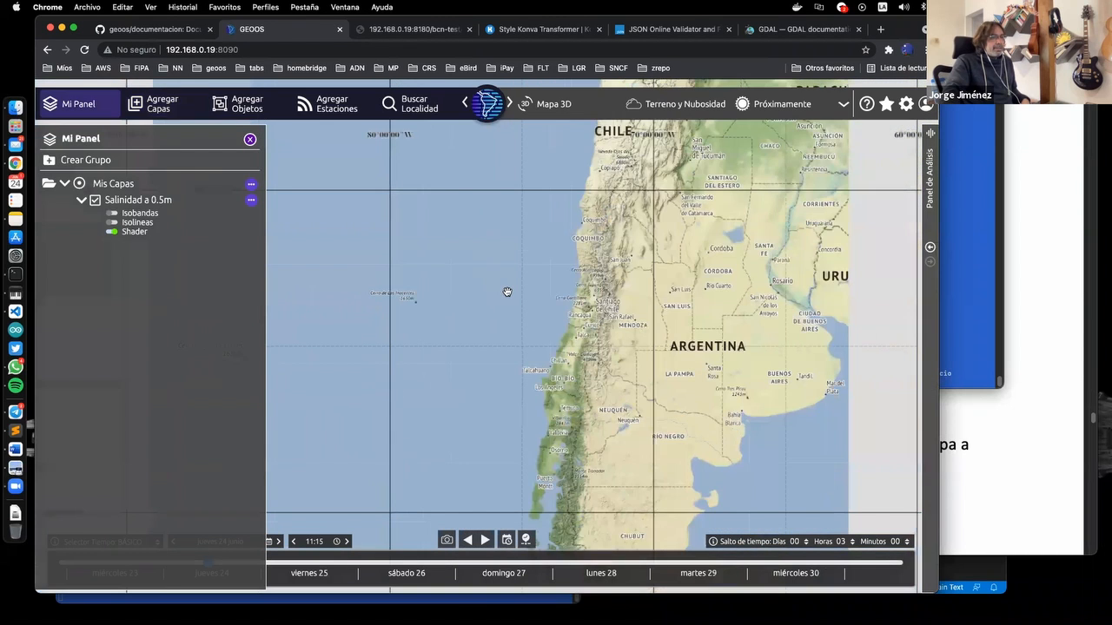
scroll(539, 276, down, 2)
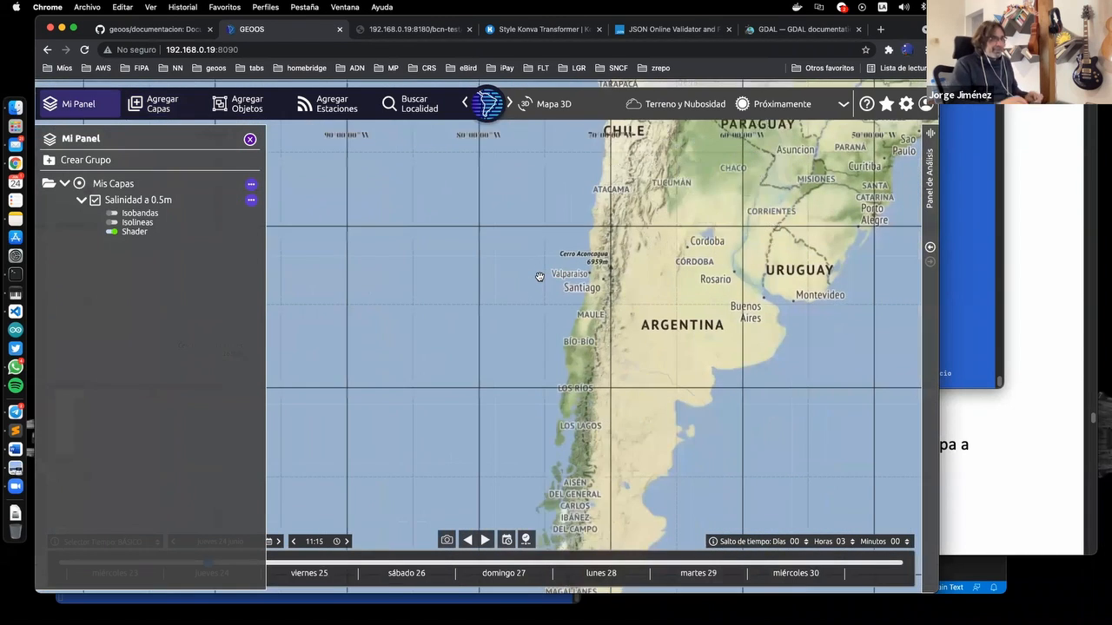
key(super+alt+j)
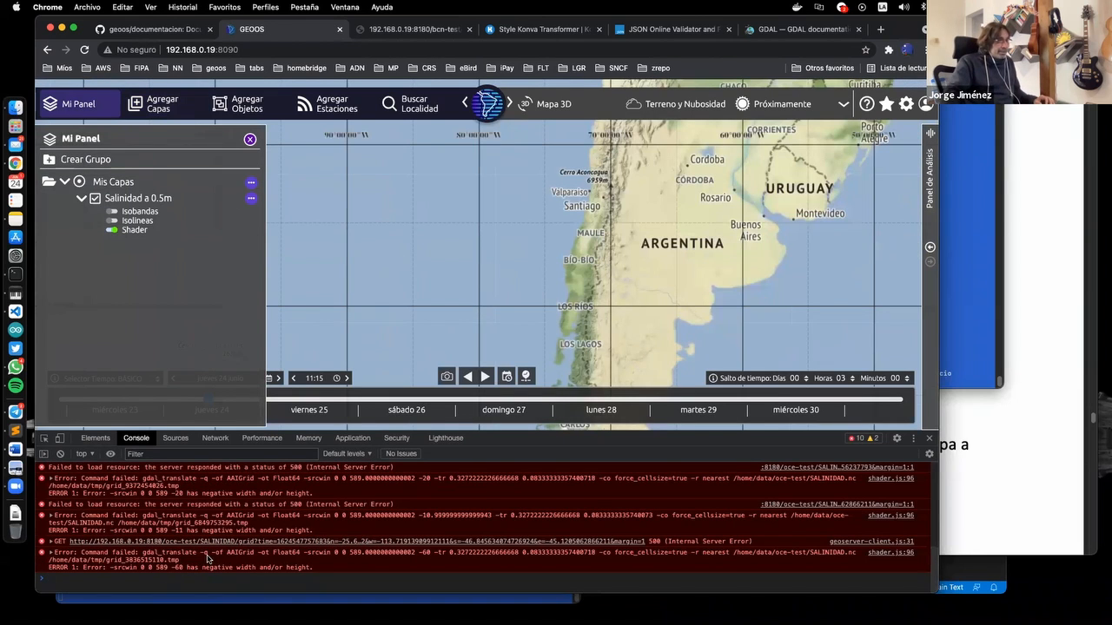
scroll(435, 330, up, 2)
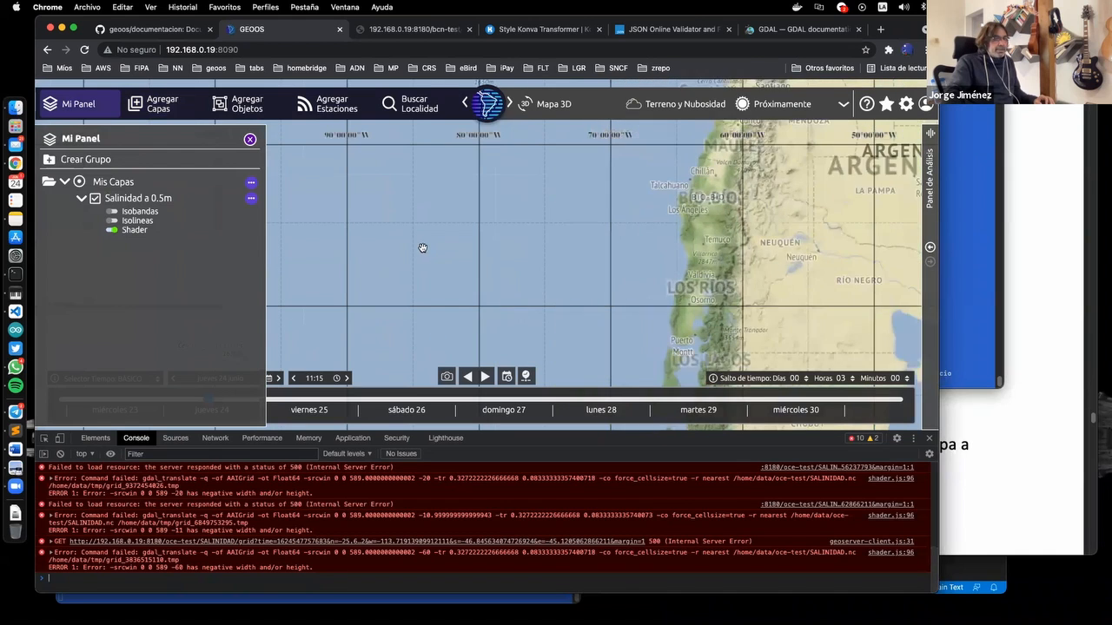
scroll(462, 226, up, 2)
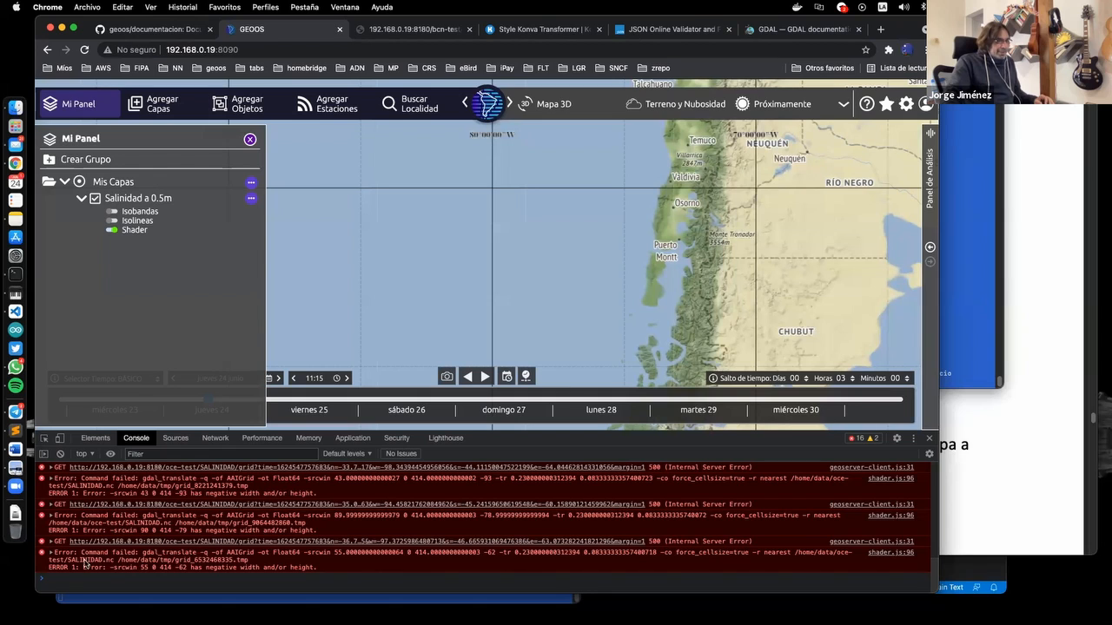
click(178, 557)
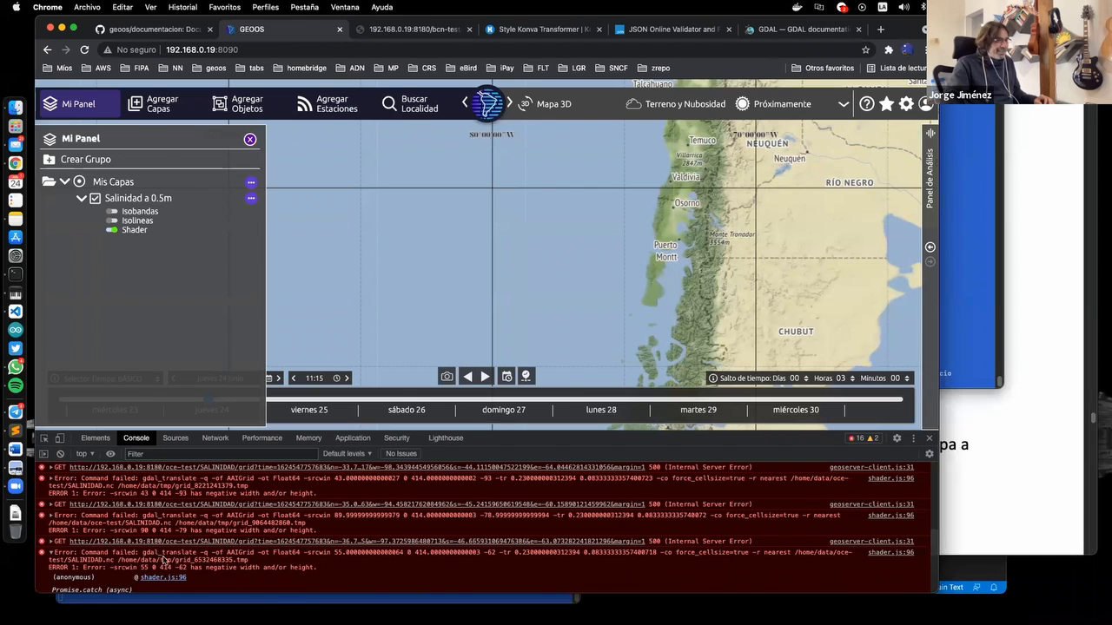
click(193, 560)
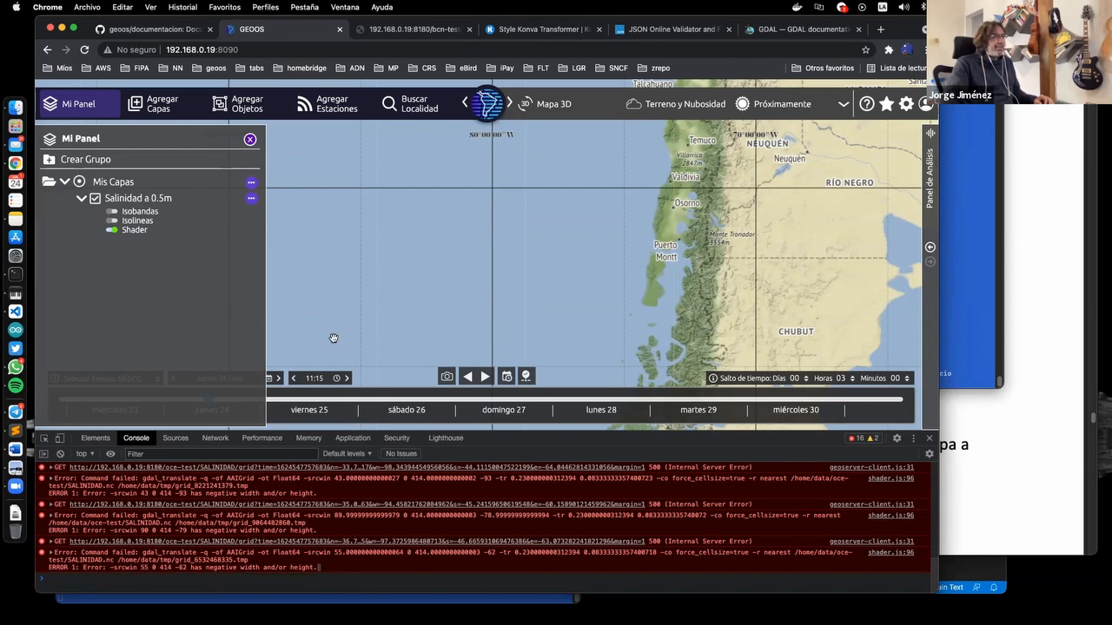
Reload GEOOS, shift the map towards the Pacific, and add "Salinidad a 0.5m" to Mi Panel from the unfiltered variable list
click(84, 50)
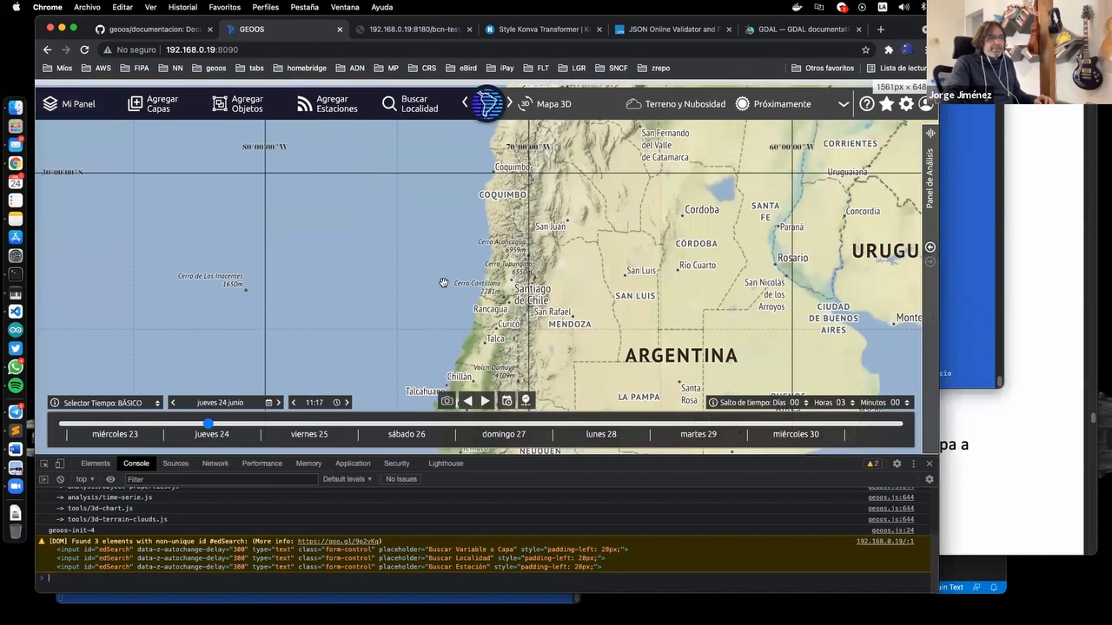
drag(444, 283, 596, 211)
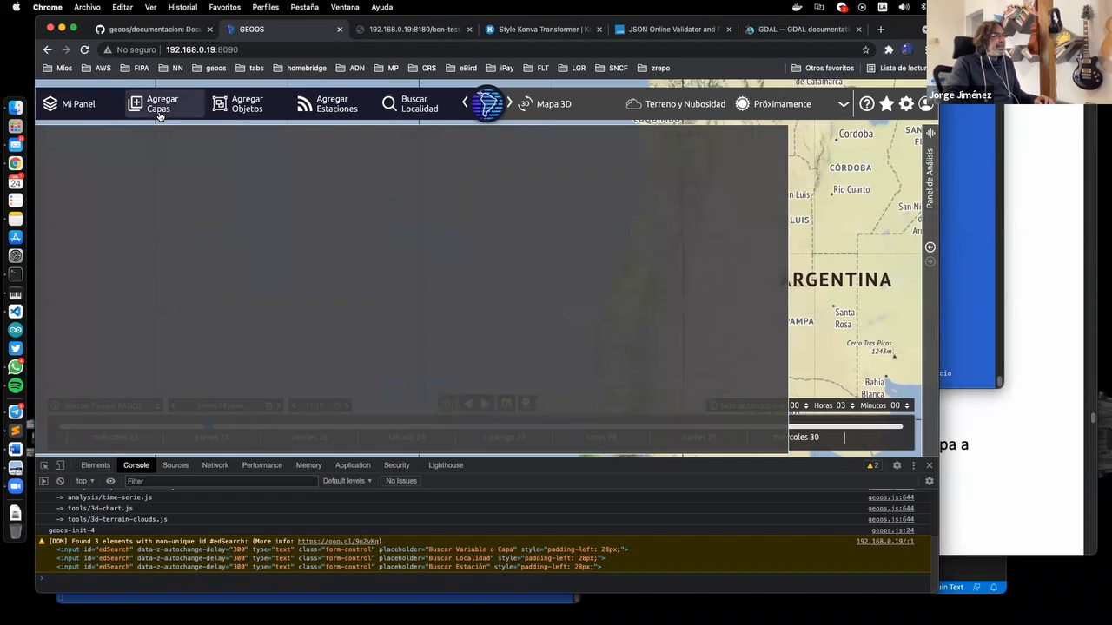
click(159, 108)
scroll(428, 276, down, 5)
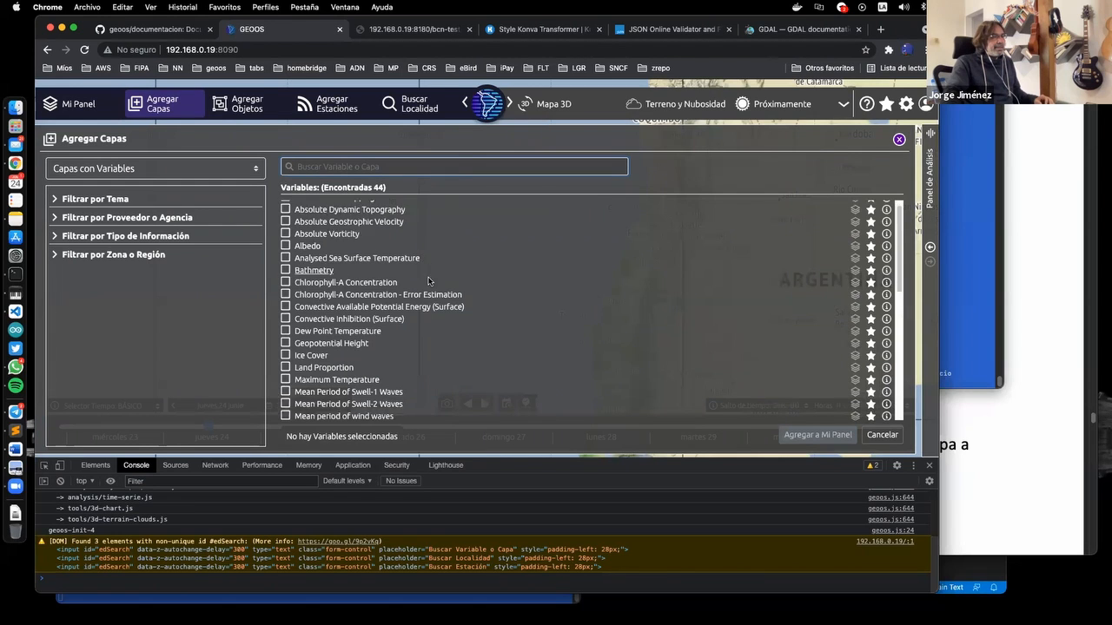
scroll(427, 281, down, 3)
click(303, 221)
click(784, 437)
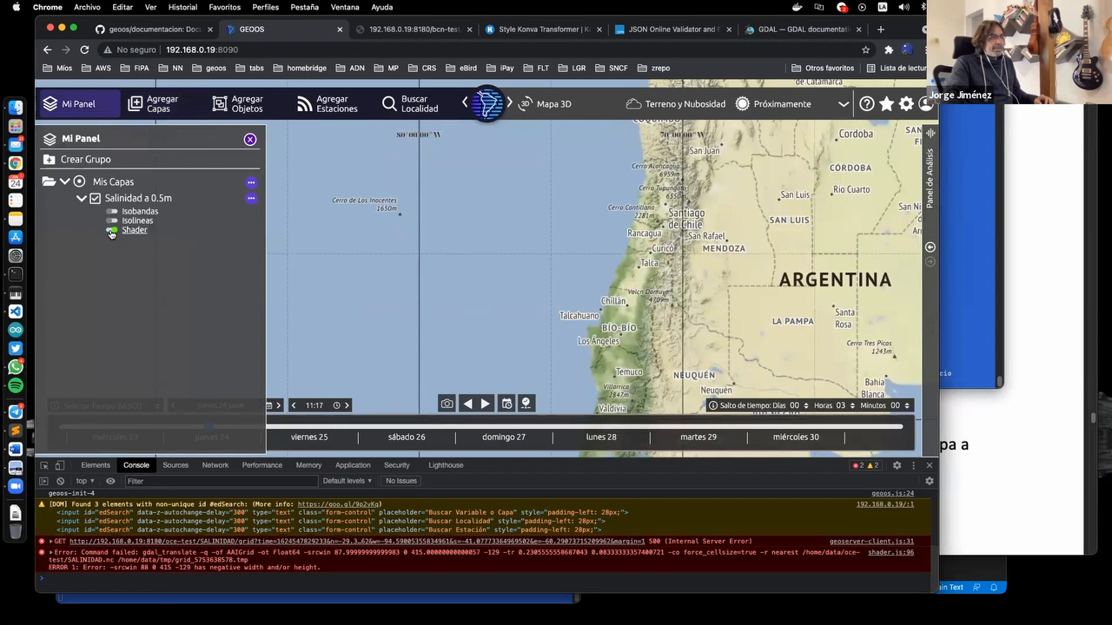
Switch off the salinity layer's Shader, try its Isolíneas visualizer, and switch that off too
click(113, 223)
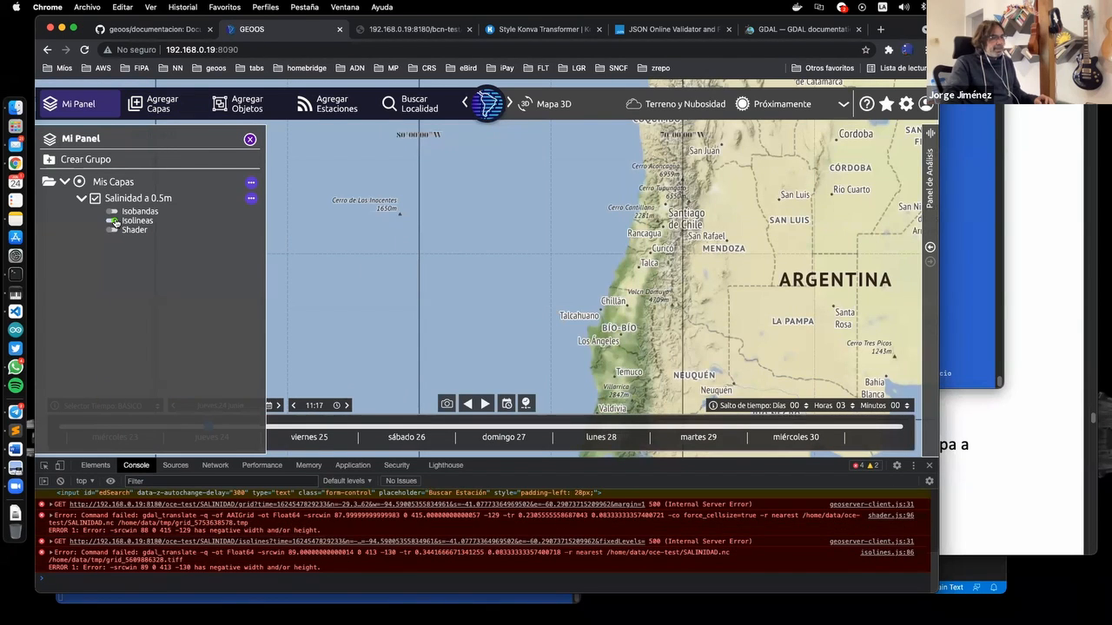
click(114, 223)
Survey the Pacific and South America on the map, from the tropics down to the continent's southern tip
drag(435, 284, 539, 244)
scroll(539, 244, down, 3)
drag(490, 218, 598, 294)
scroll(604, 282, down, 2)
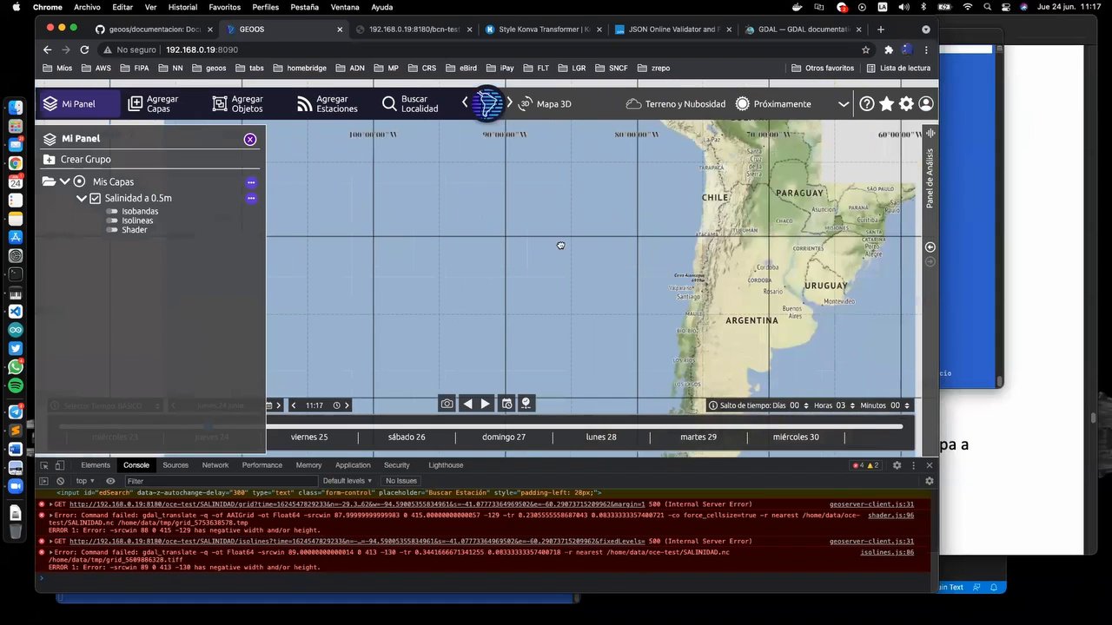
drag(432, 231, 490, 173)
drag(531, 274, 590, 431)
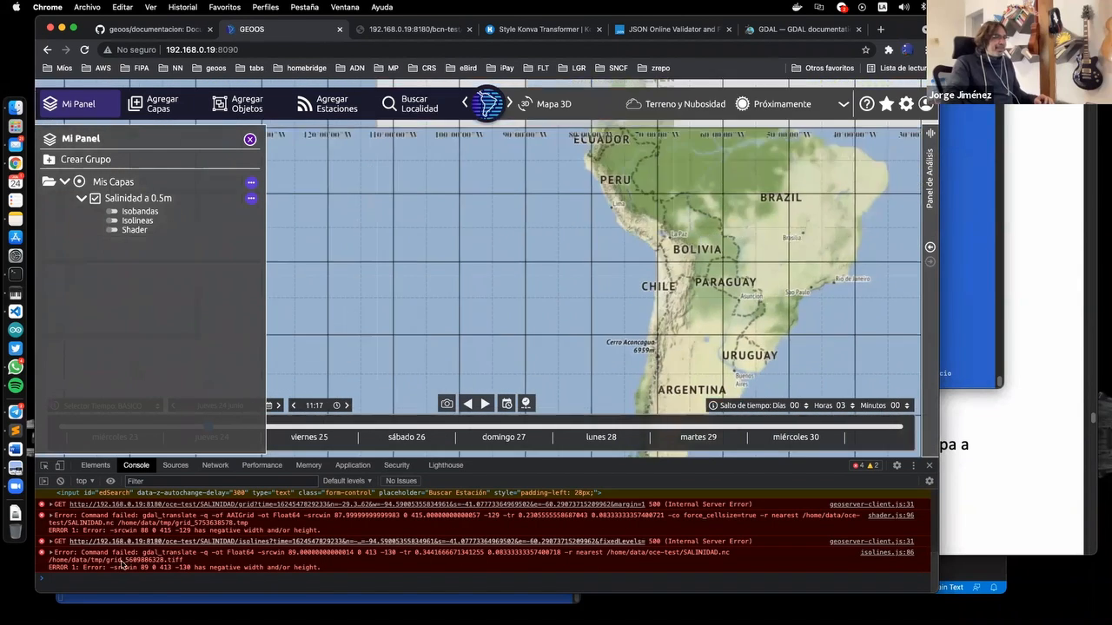
drag(564, 241, 524, 347)
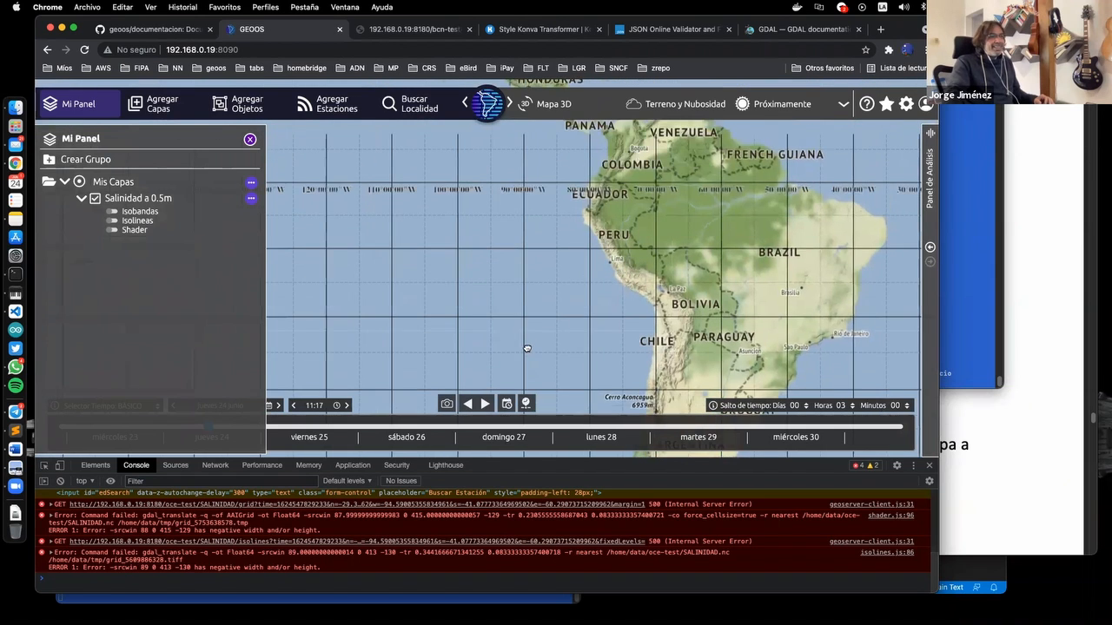
drag(512, 301, 494, 169)
drag(556, 304, 449, 139)
drag(374, 268, 299, 219)
drag(333, 135, 577, 334)
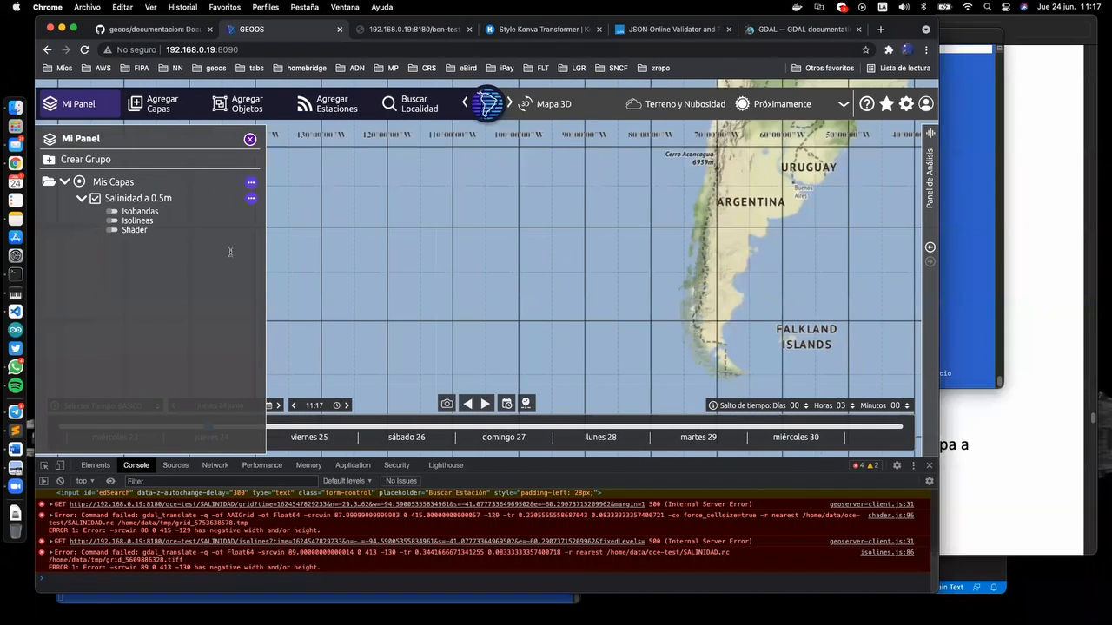
Switch to Terminal, leave config.hjson, and open config/oce-test.hjson in nano
key(super+Tab)
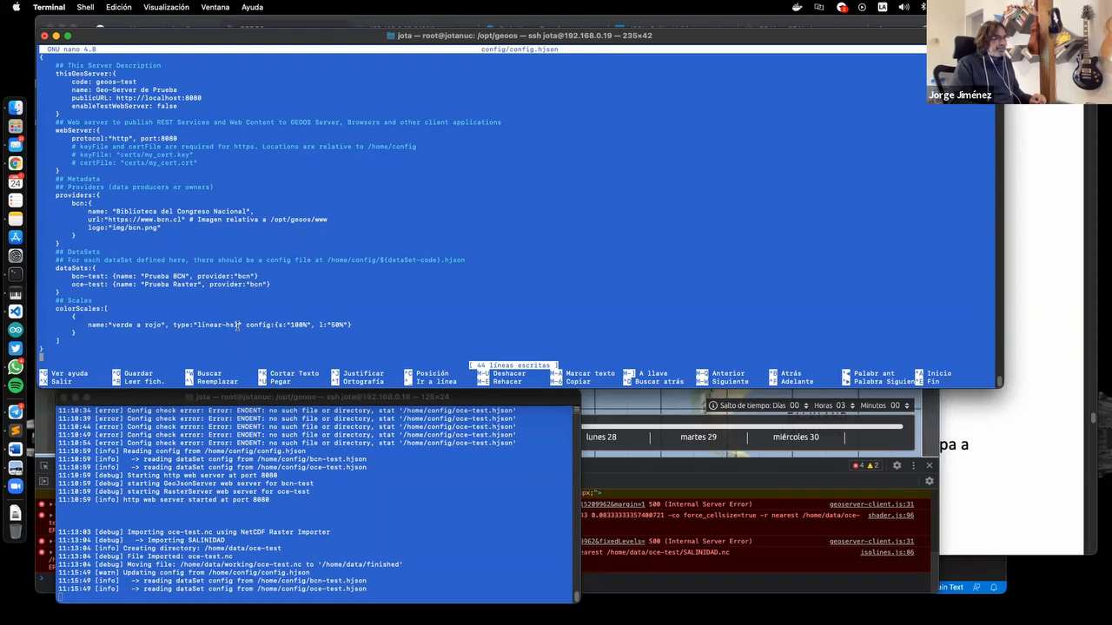
key(ctrl+x)
text(nano o)
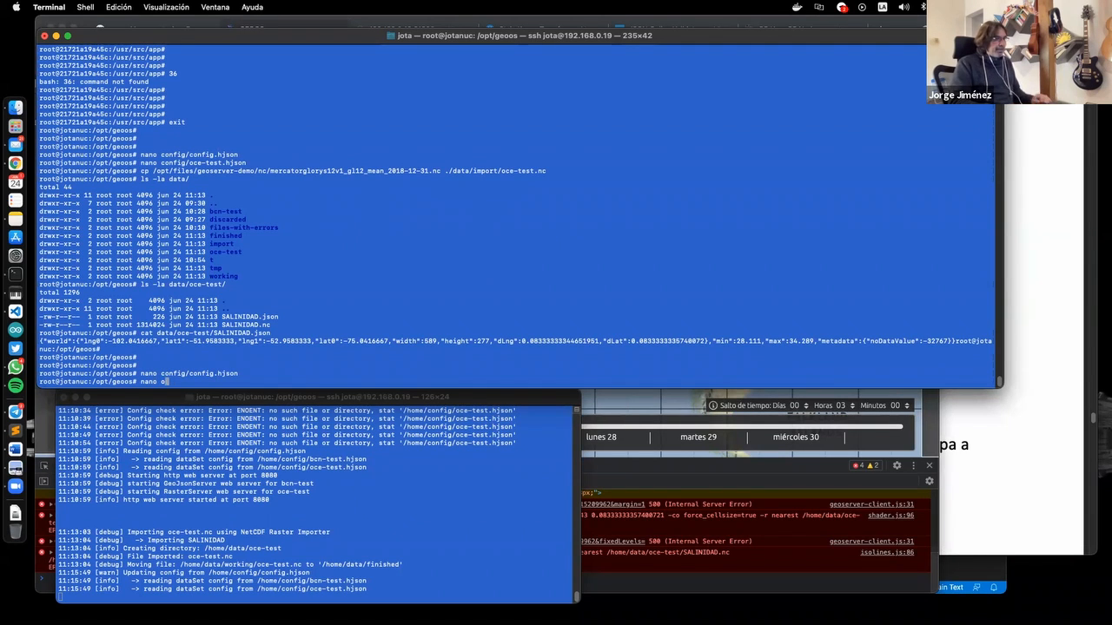
text(con)
key(Tab)
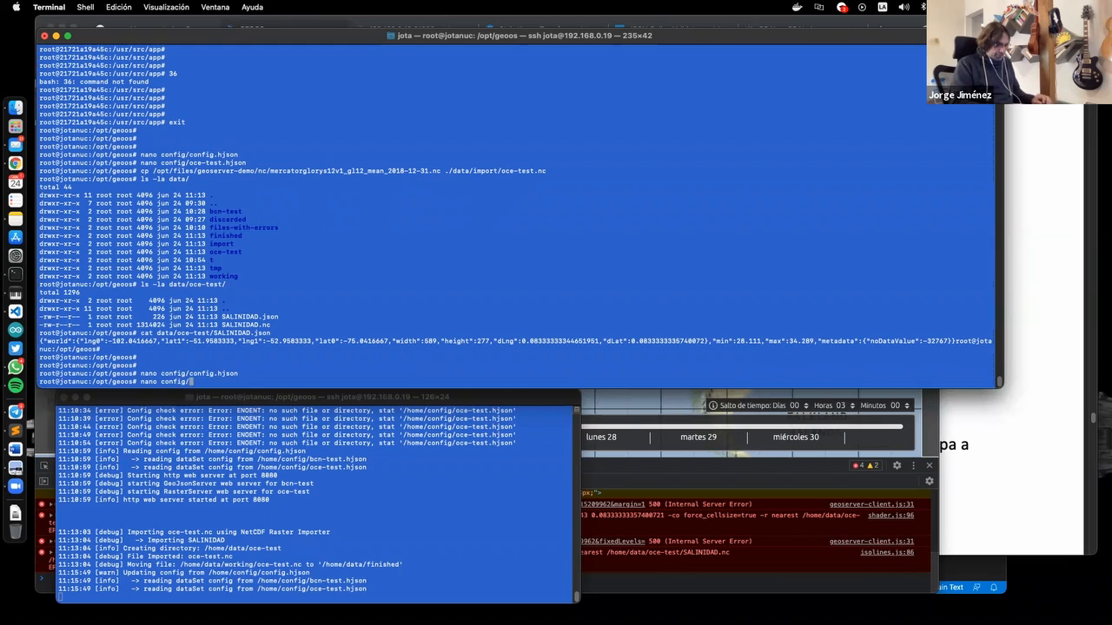
text(oc)
key(Tab)
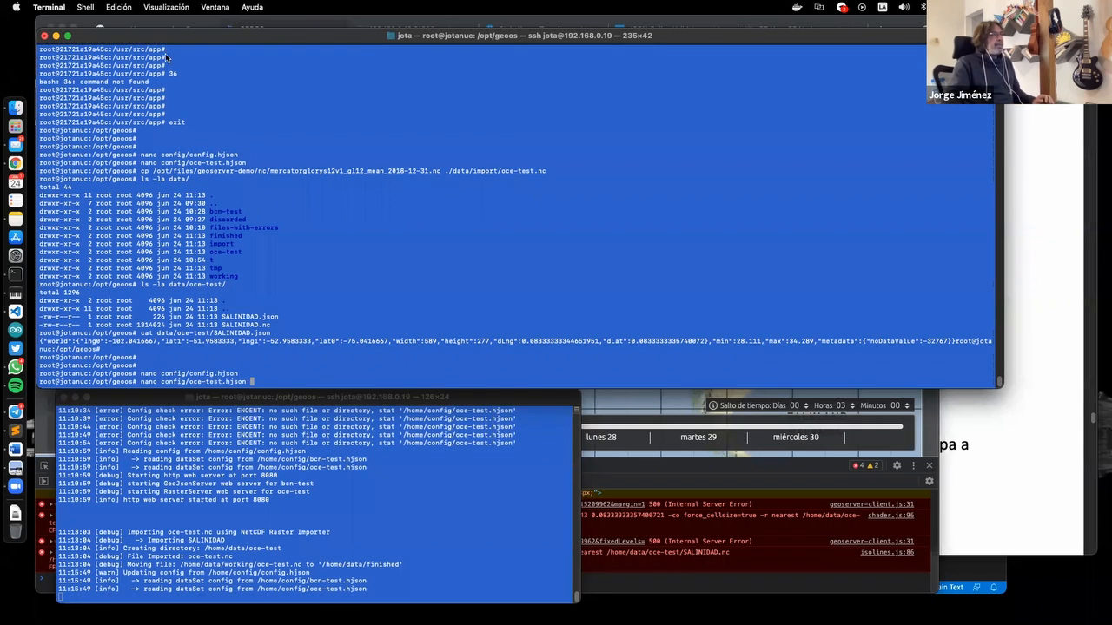
key(Return)
Examine the temporality, grid, contour and SALINIDAD variable settings in oce-test.hjson, including its color scale options
key(Down)
key(Down)
key(Down)
key(Down)
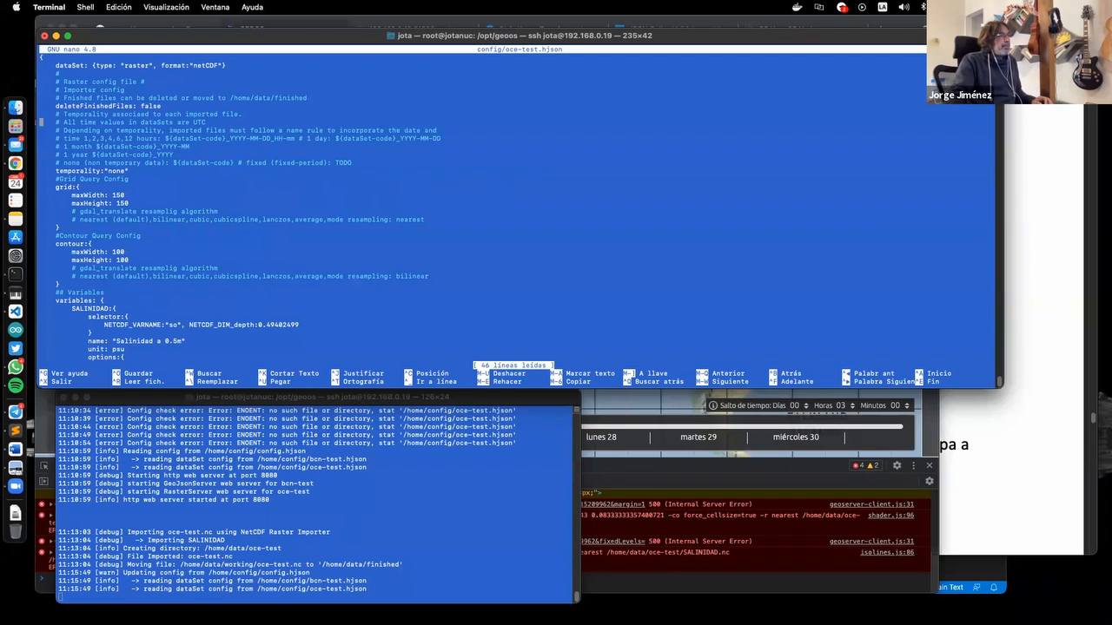
key(Down)
key(Down)
key(Down)
key(Down)
key(Down)
key(Down)
key(Down)
key(Down)
key(Down)
key(Down)
key(Down)
key(Down)
key(Down)
key(Down)
key(Down)
key(Down)
key(Down)
key(Down)
key(Down)
key(Down)
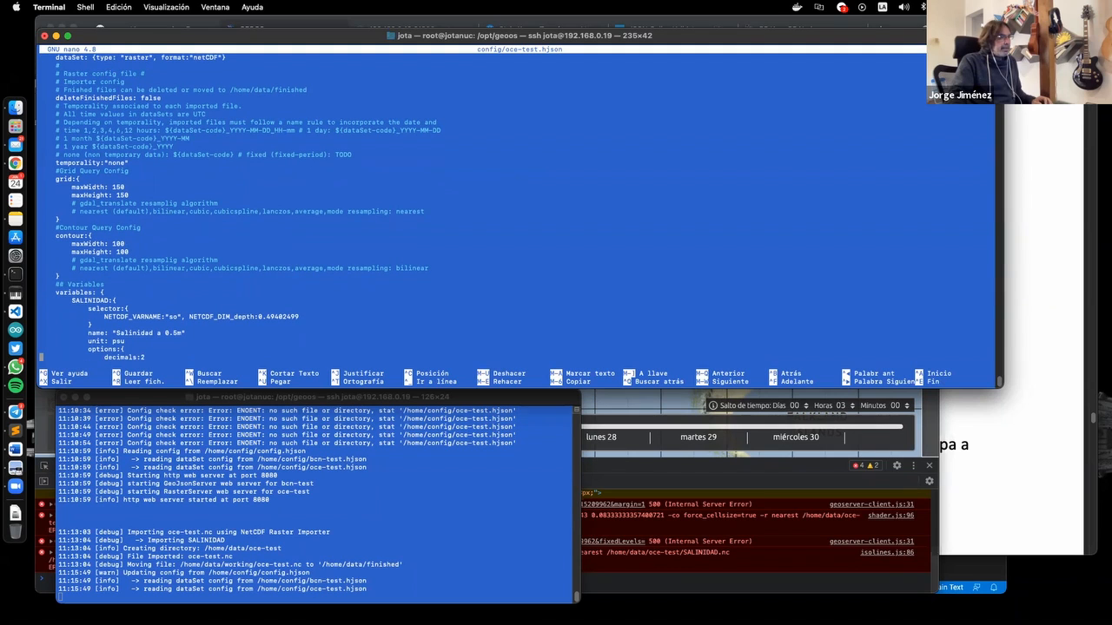
key(Down)
key(Down)
key(Down)
key(Down)
key(Down)
key(Down)
key(Down)
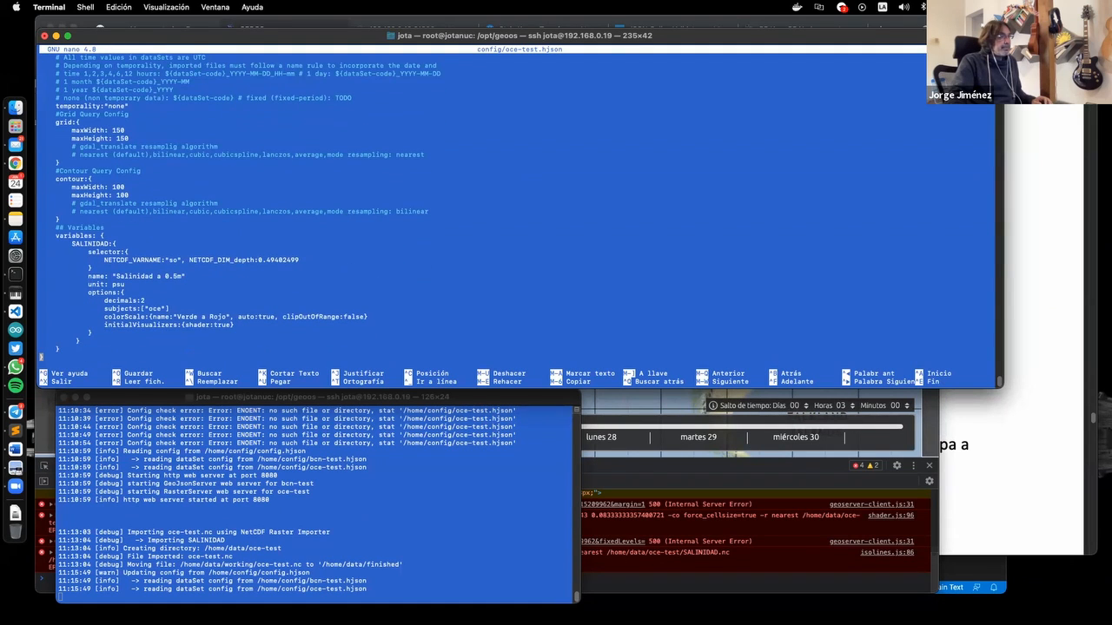
key(Down)
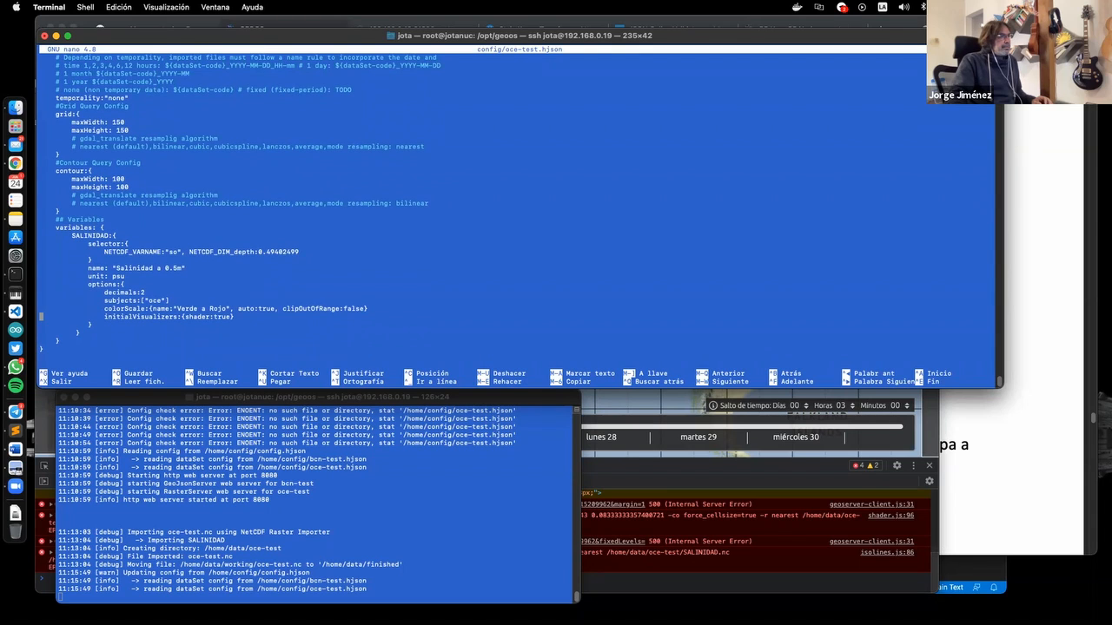
scroll(227, 244, up, 5)
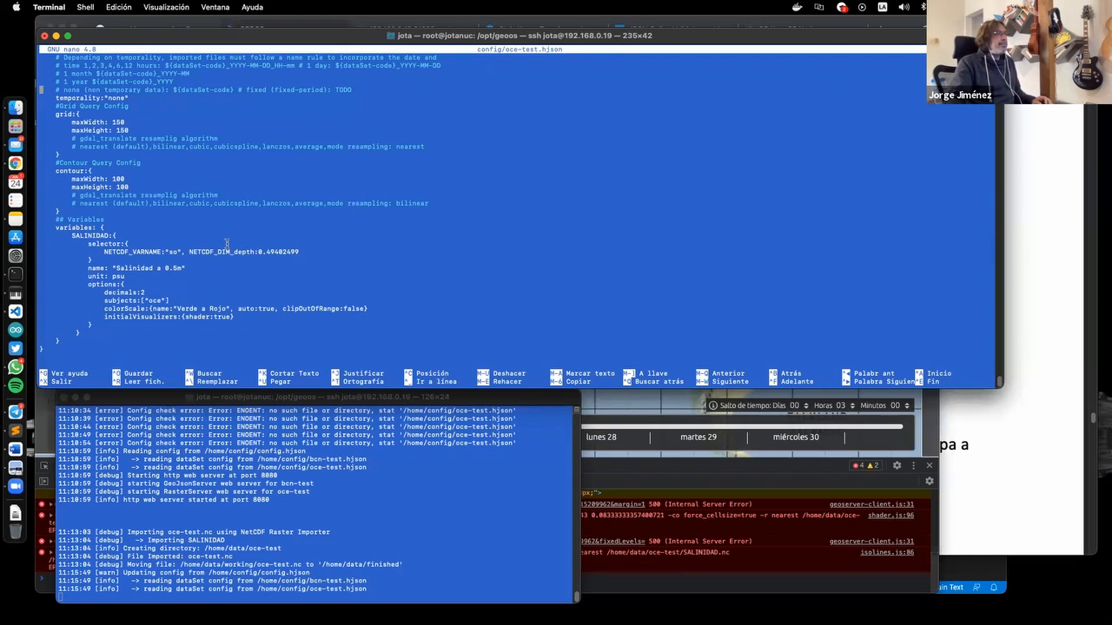
scroll(240, 207, up, 3)
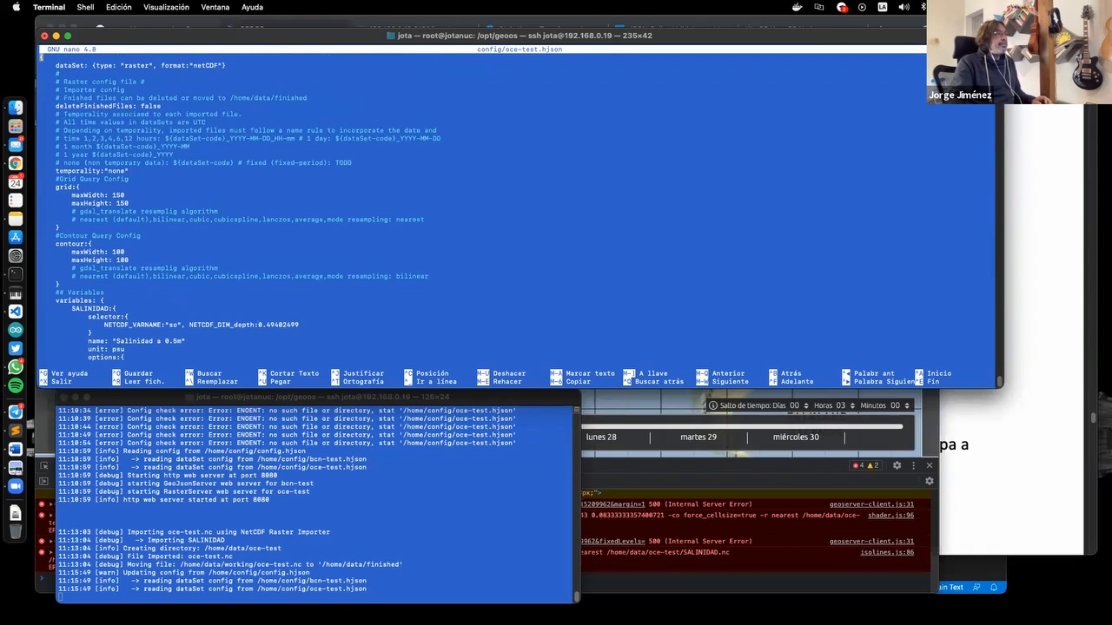
Switch to the geoos-geoserver.pdf guide in Preview and compare its temporality, grid and contour settings with oce-test.hjson
click(225, 252)
scroll(225, 251, down, 3)
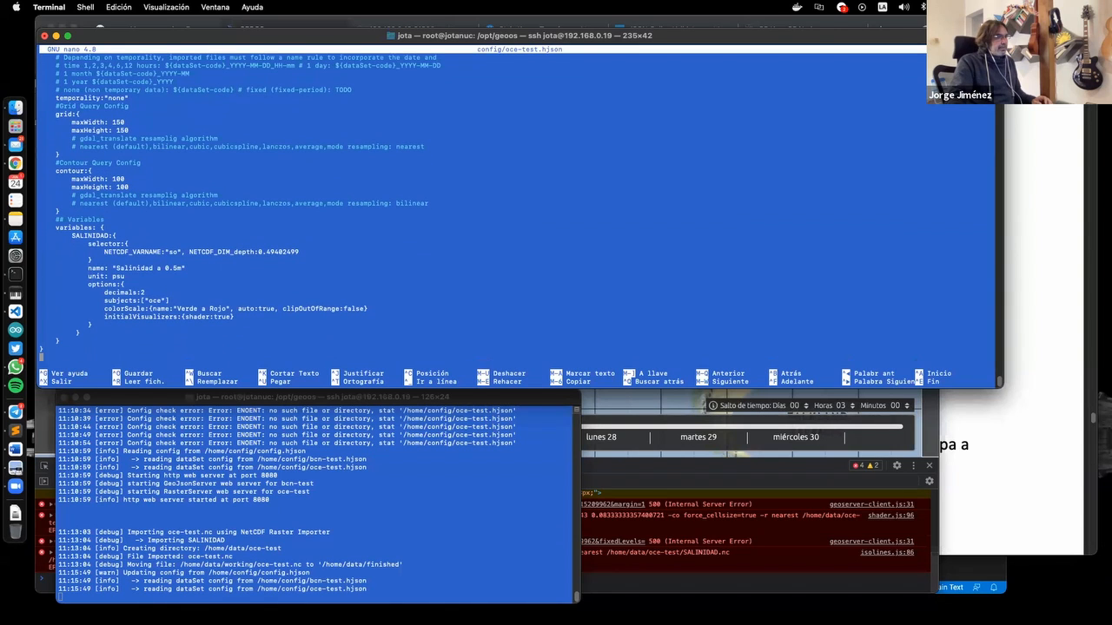
key(super+Tab)
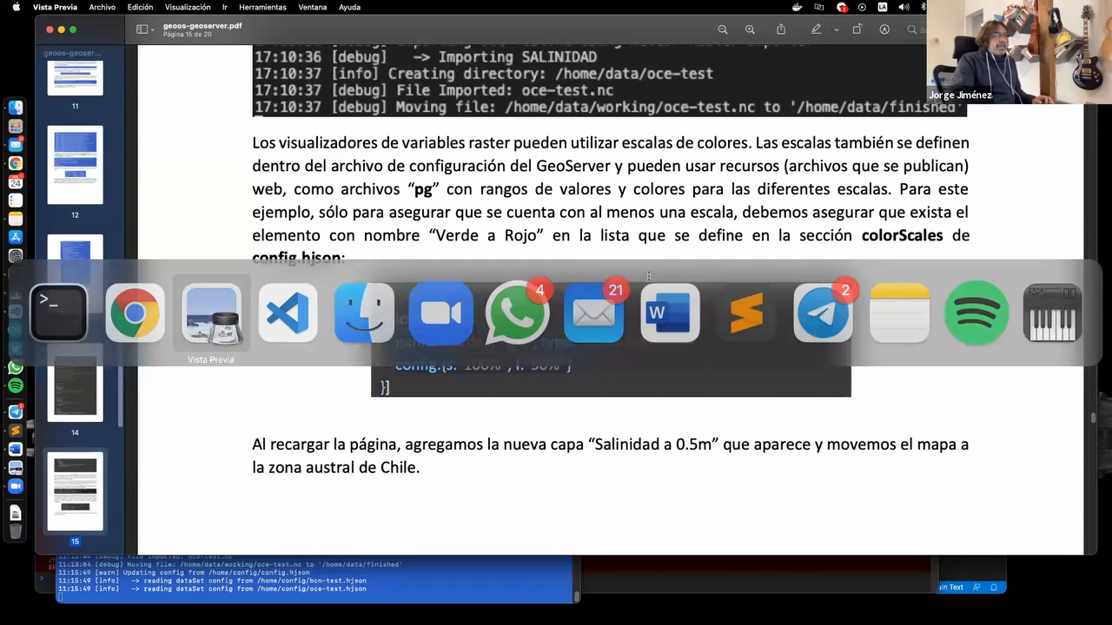
scroll(648, 277, up, 10)
scroll(648, 276, up, 10)
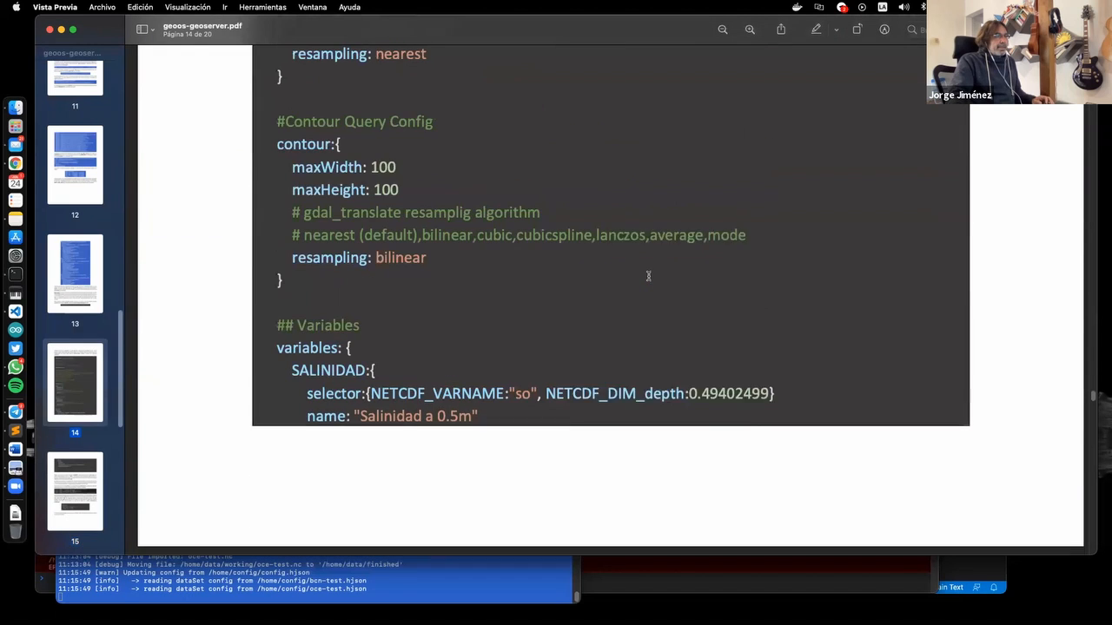
scroll(648, 276, up, 8)
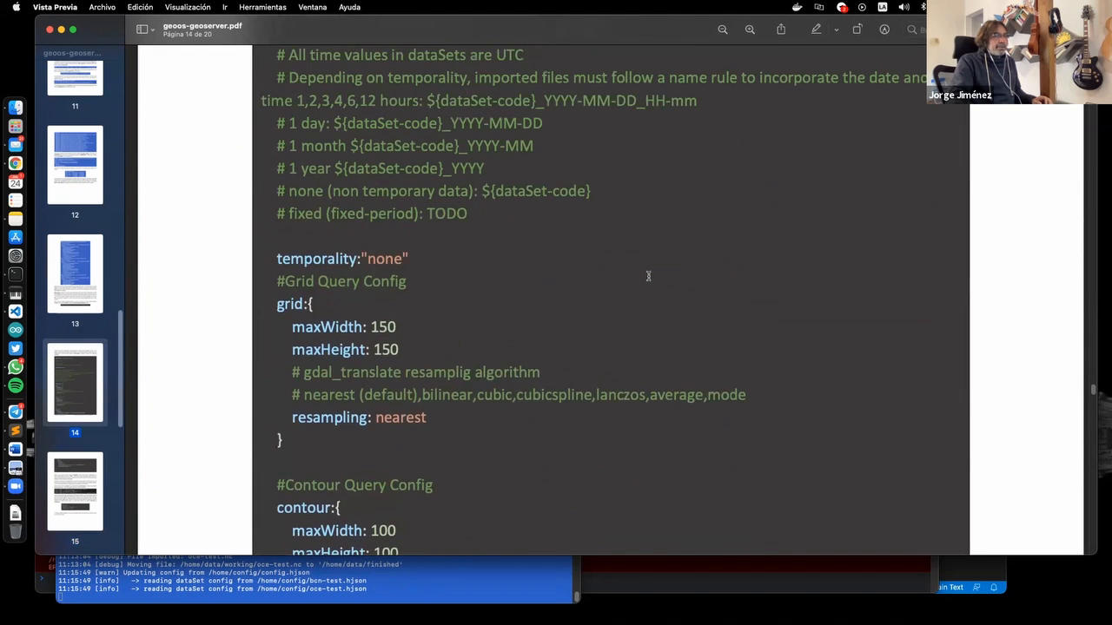
scroll(649, 276, up, 2)
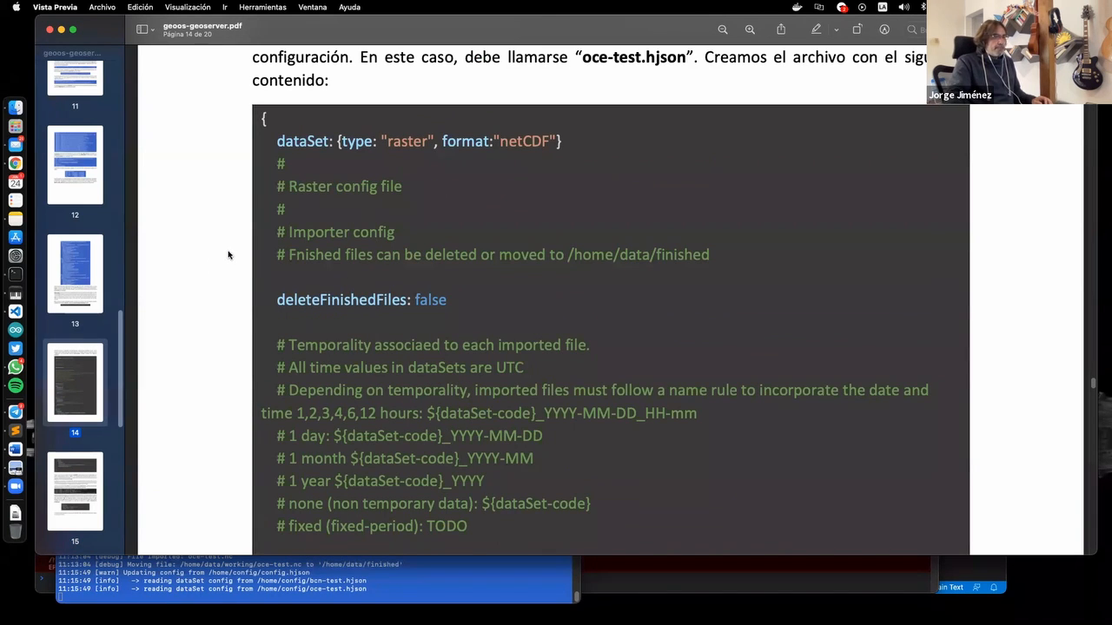
scroll(230, 254, down, 4)
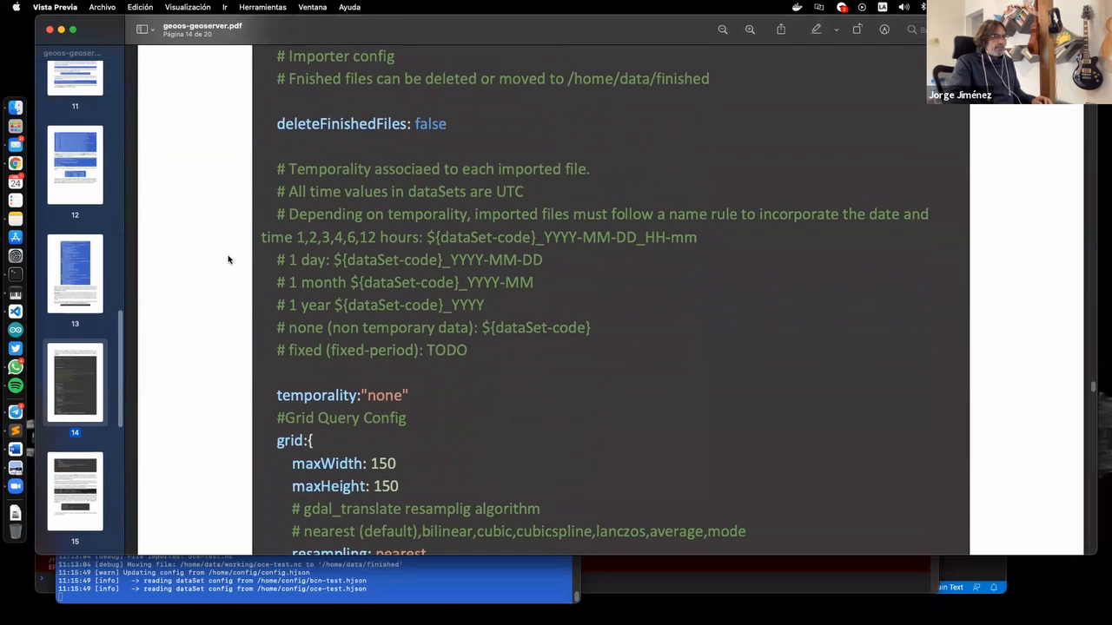
scroll(228, 258, down, 4)
scroll(229, 259, down, 2)
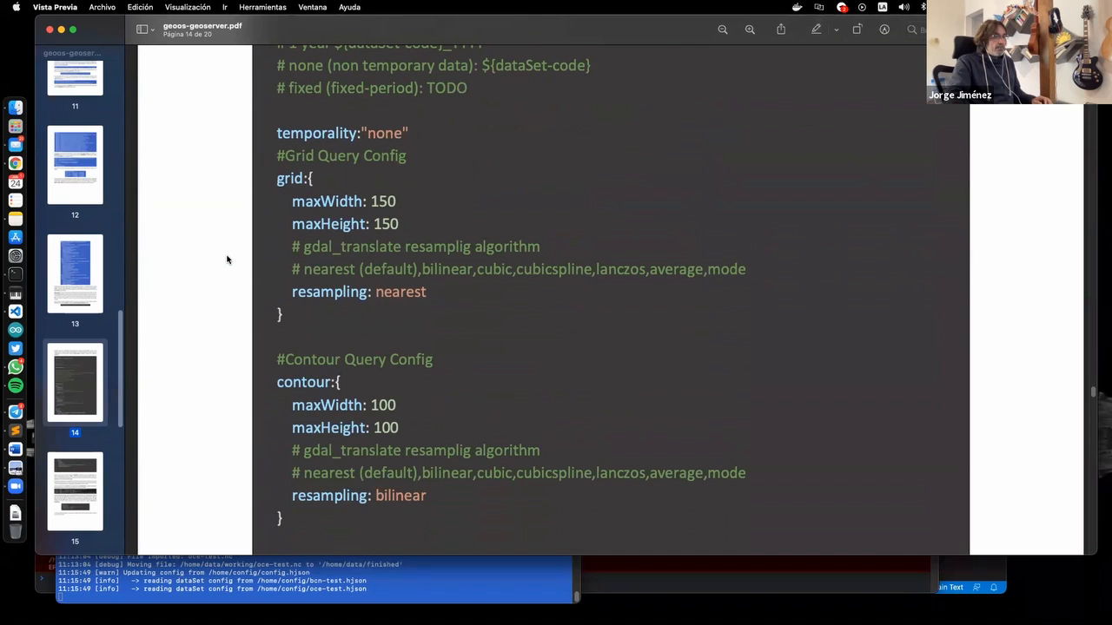
scroll(227, 259, down, 3)
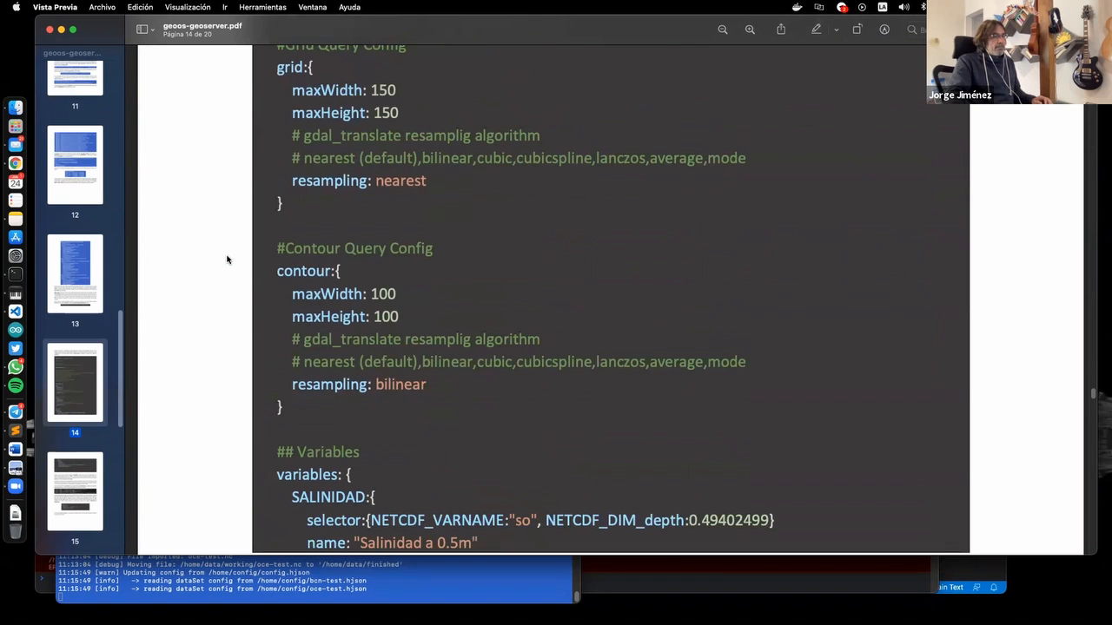
Recheck oce-test.hjson in Terminal against the guide's full listing, from the dataSet line through the SALINIDAD color scale options
key(super+Tab)
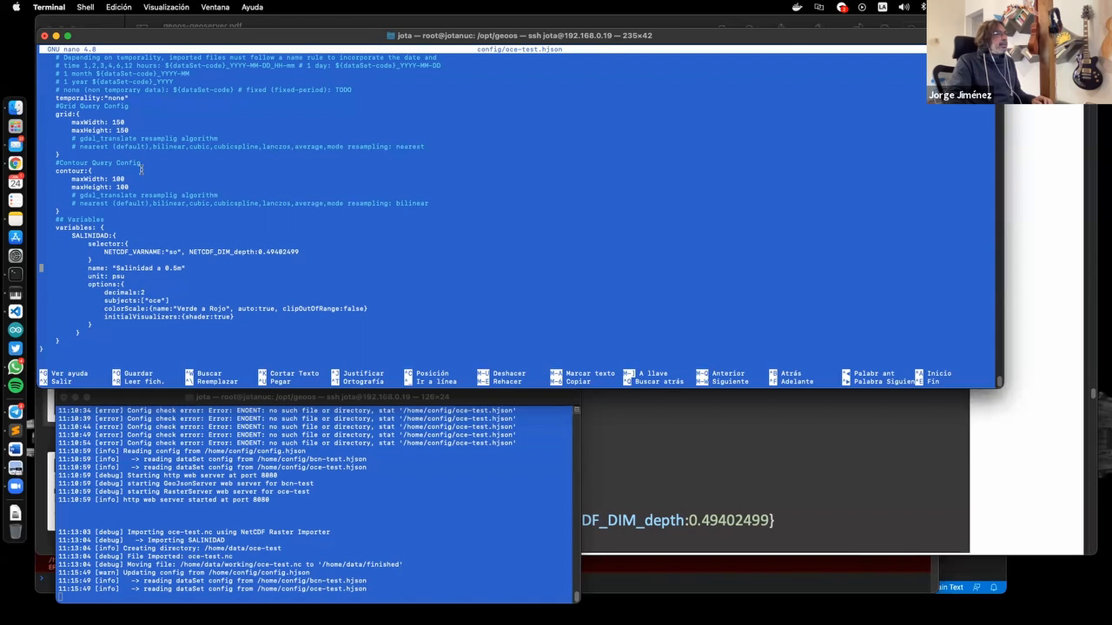
scroll(159, 209, up, 3)
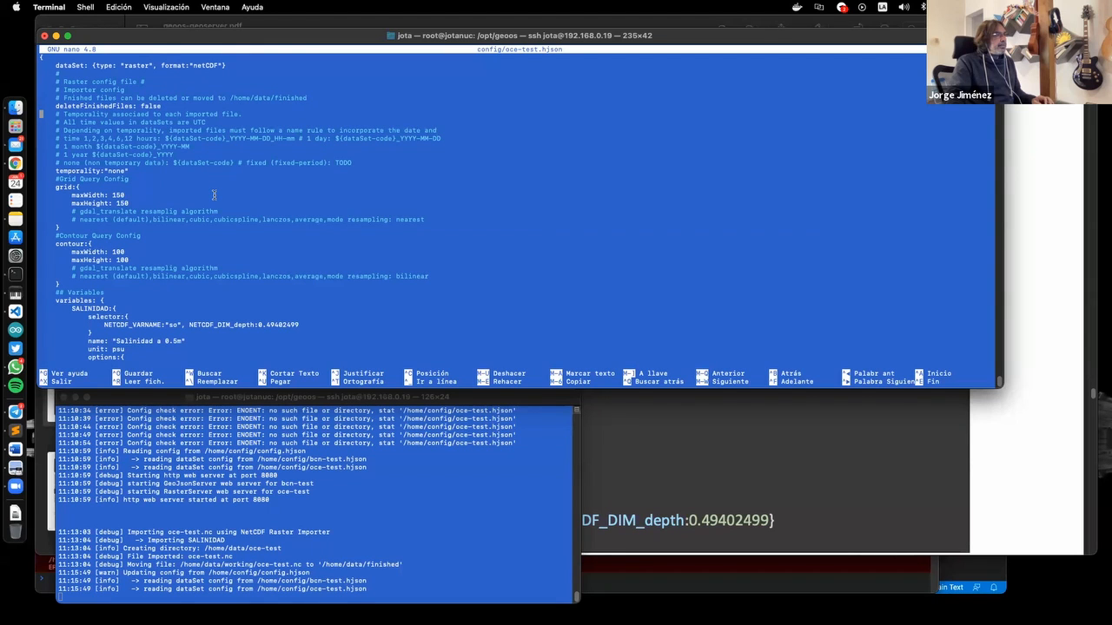
key(super+Tab)
scroll(662, 230, up, 3)
scroll(660, 228, up, 12)
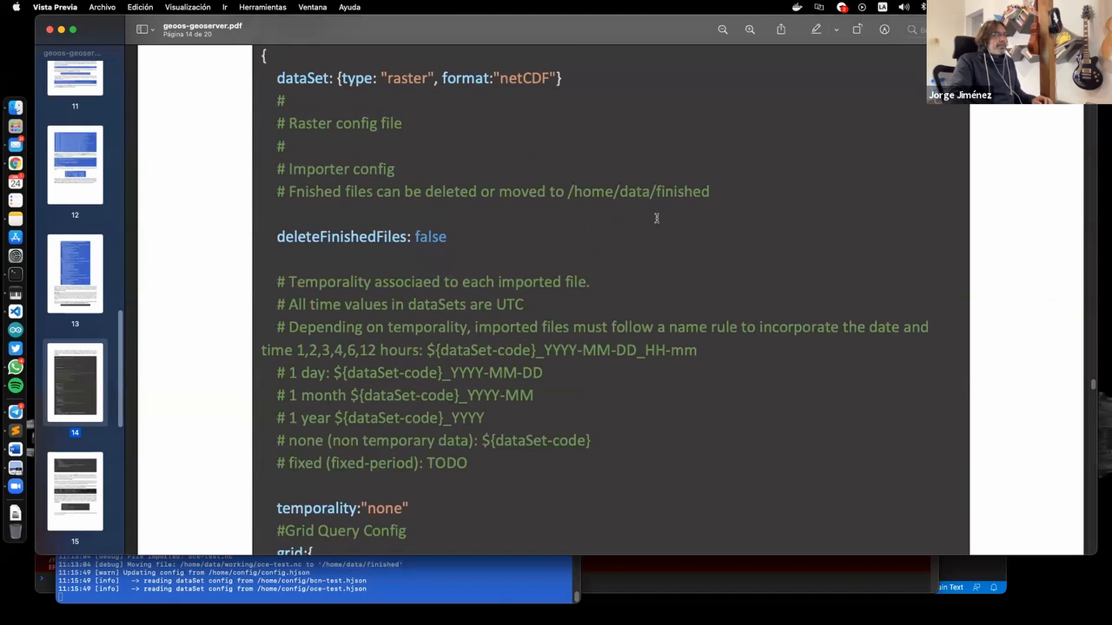
scroll(657, 218, up, 4)
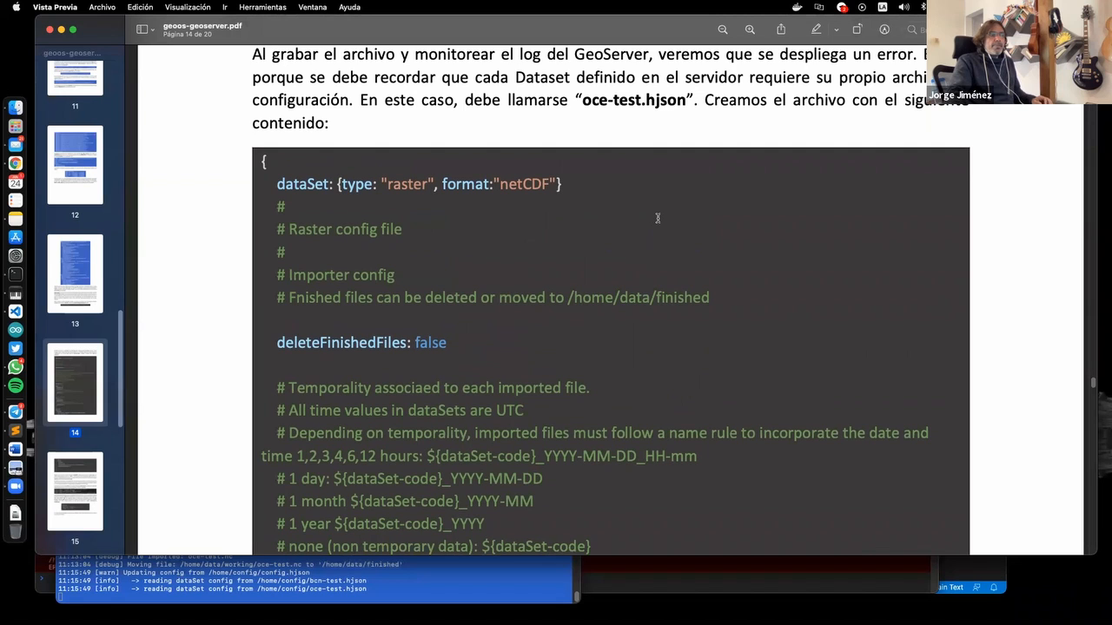
scroll(658, 218, down, 11)
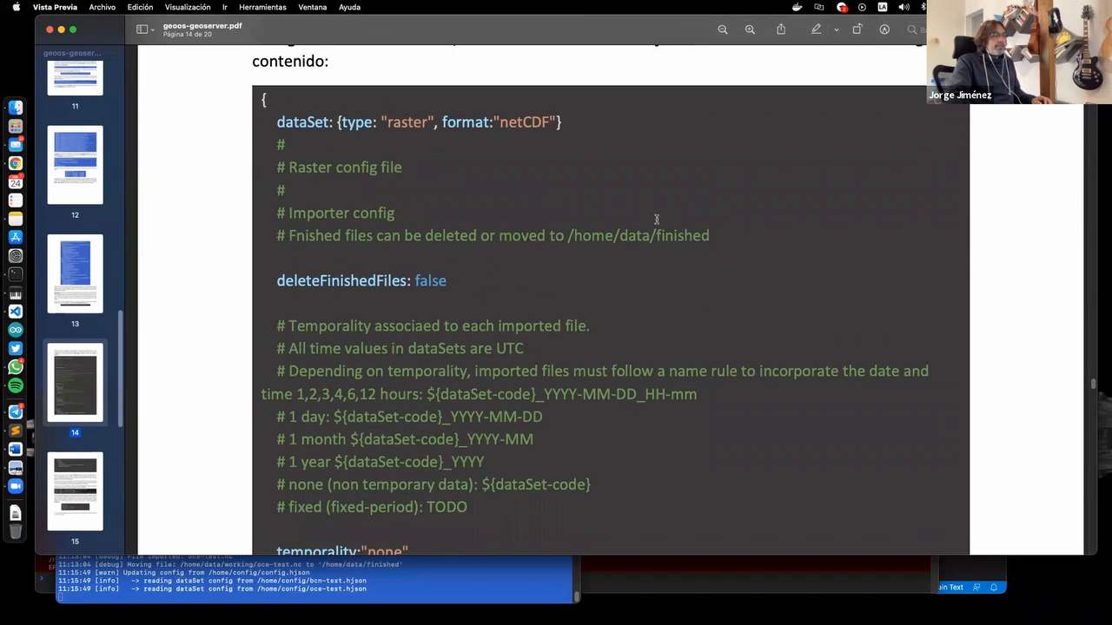
scroll(655, 223, down, 8)
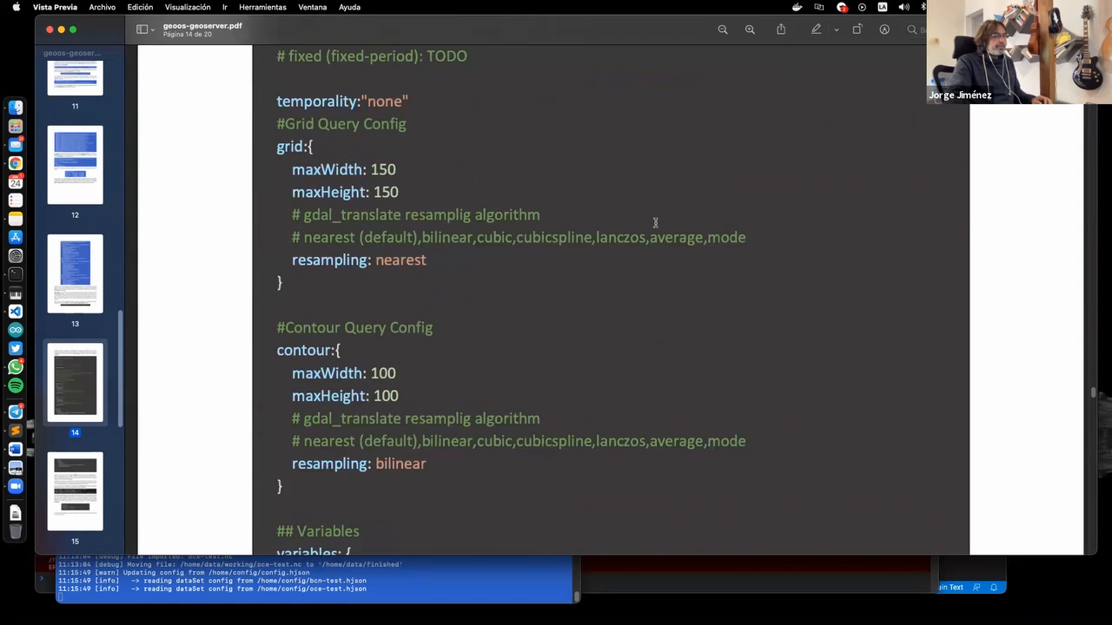
scroll(655, 223, down, 10)
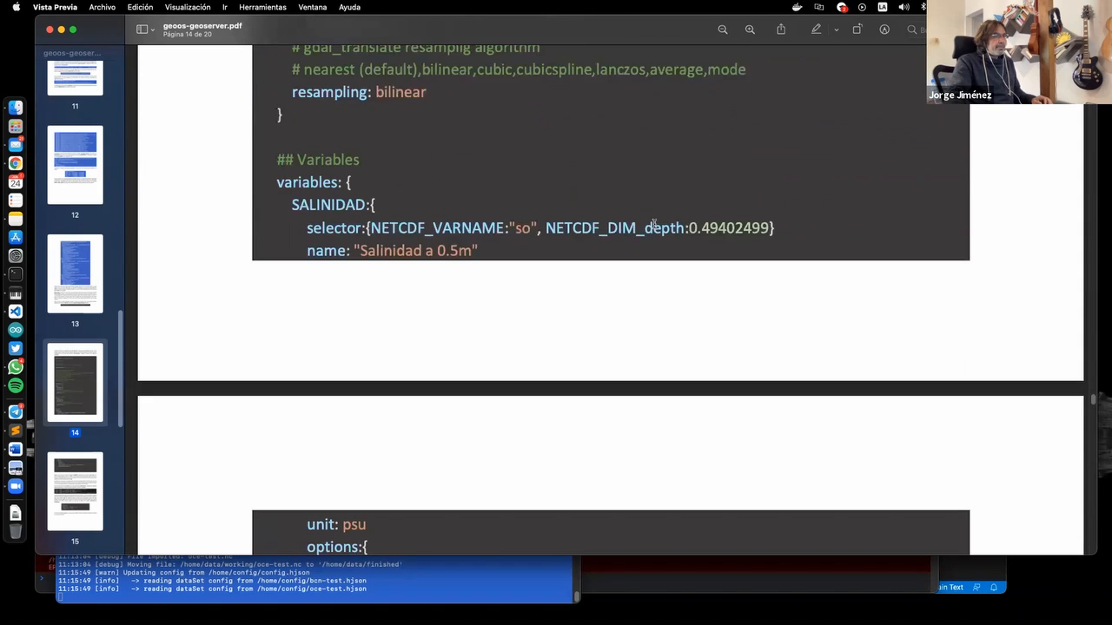
scroll(652, 229, down, 10)
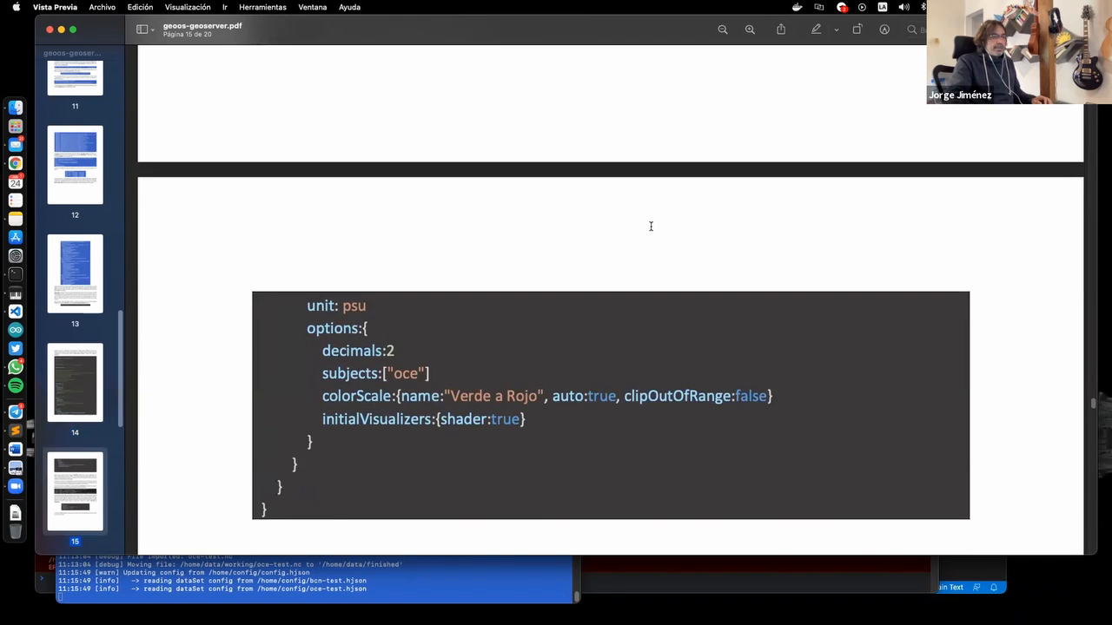
Read the guide's notes on selectors, importing and colorScales, and examine its example map of the "Salinidad a 0.5m" layer
scroll(645, 227, down, 12)
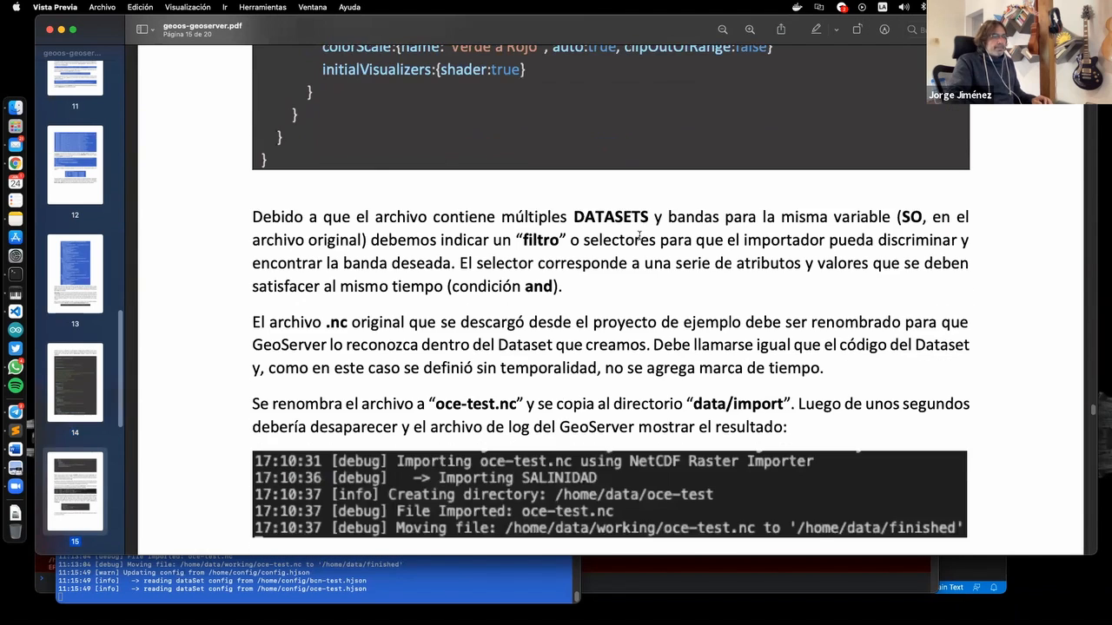
scroll(491, 361, down, 6)
scroll(487, 364, down, 15)
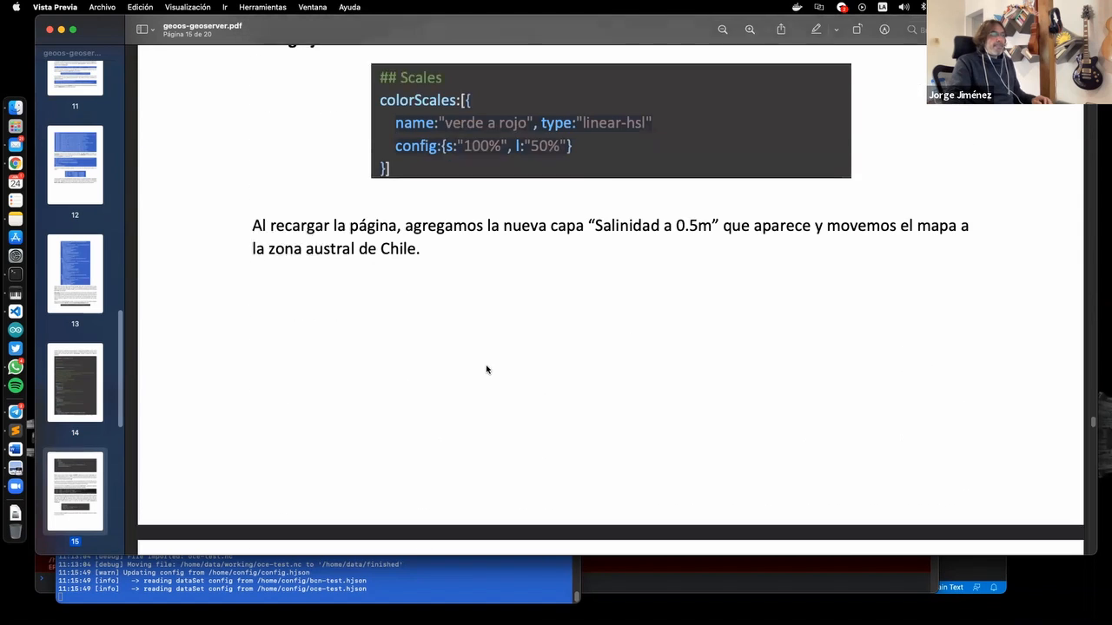
scroll(483, 372, down, 5)
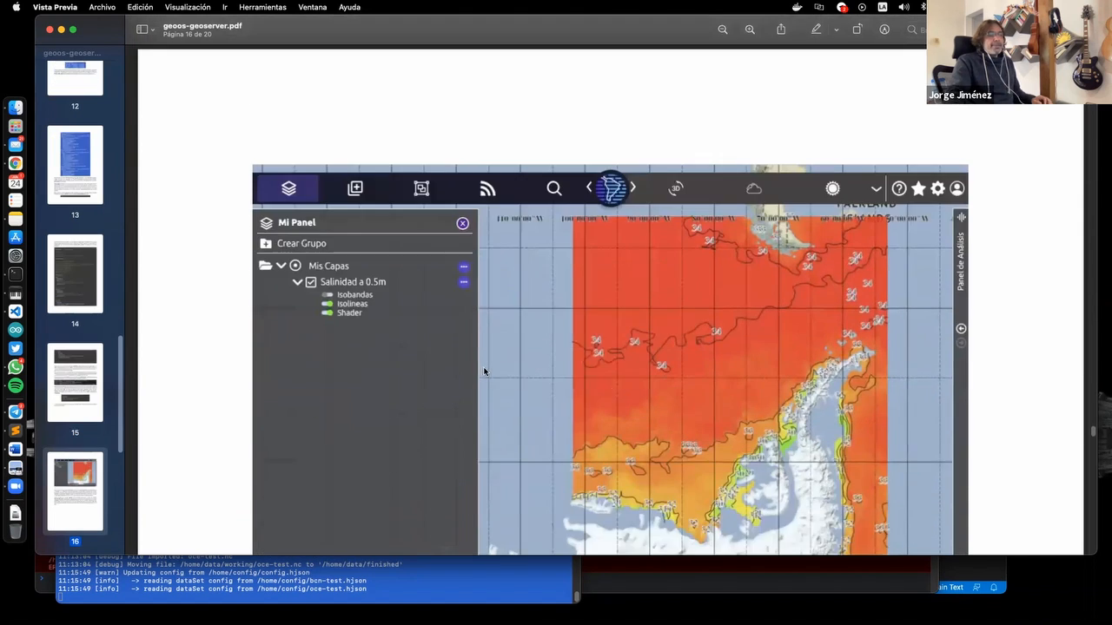
scroll(686, 298, up, 2)
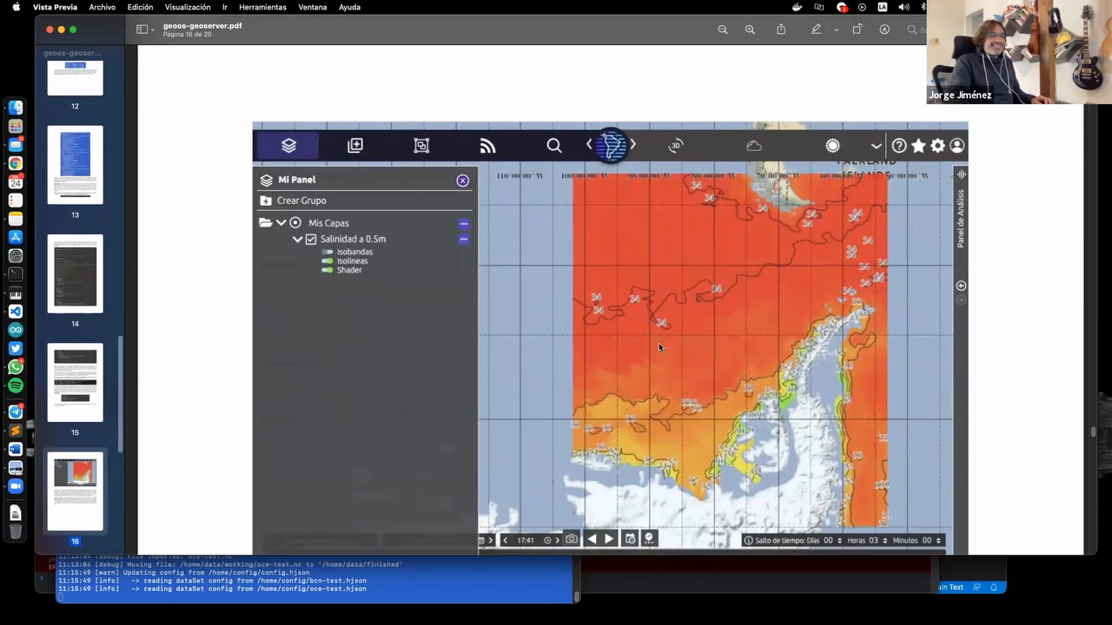
Switch to GEOOS in Chrome and bring the Antarctic Peninsula and the sea south of the Falkland Islands into the map view
key(super+Tab)
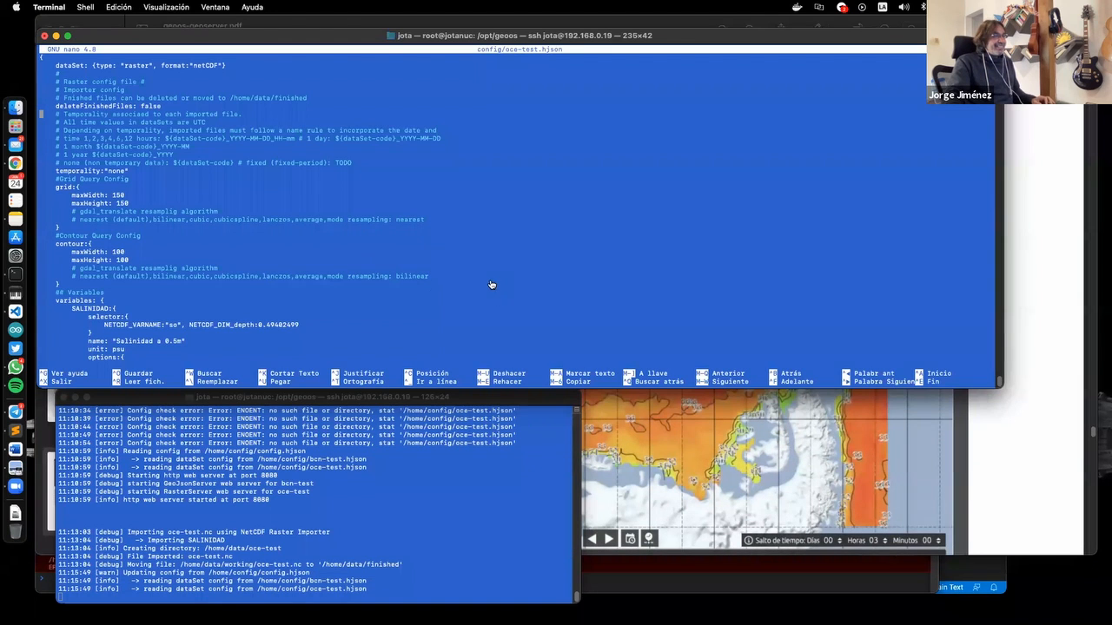
key(super+Tab)
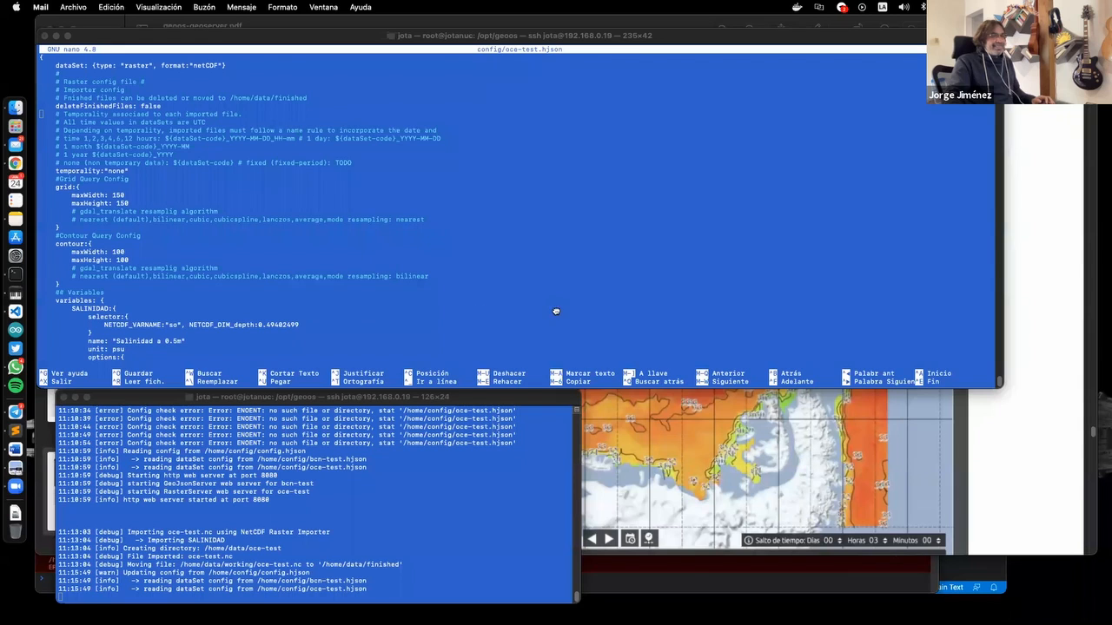
key(super+Tab)
key(super+Tab)
key(super+Tab)
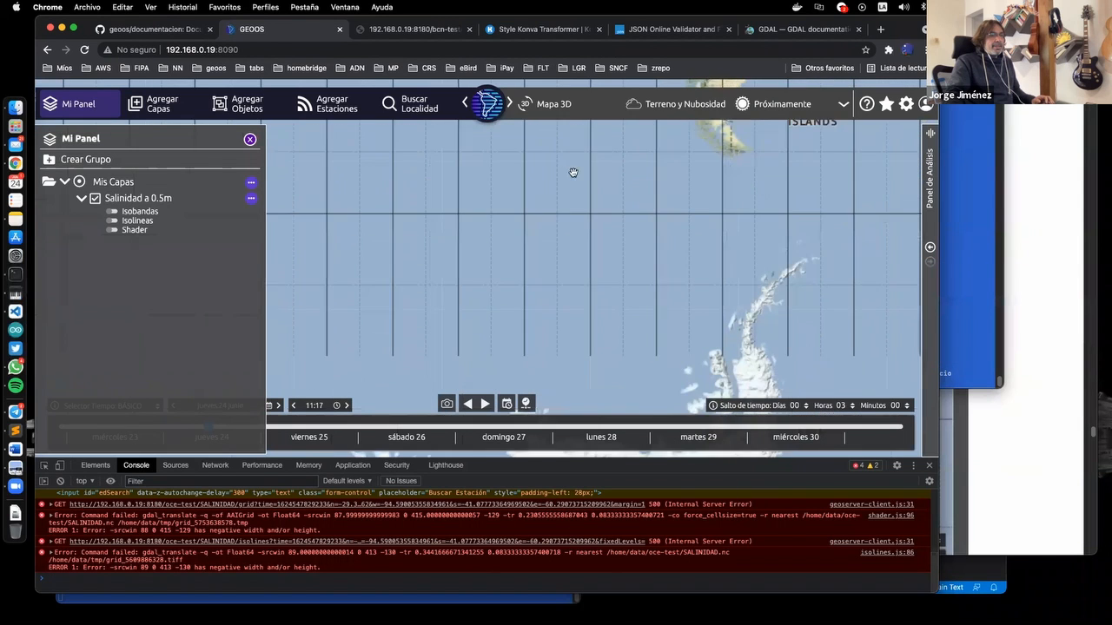
drag(541, 302, 529, 160)
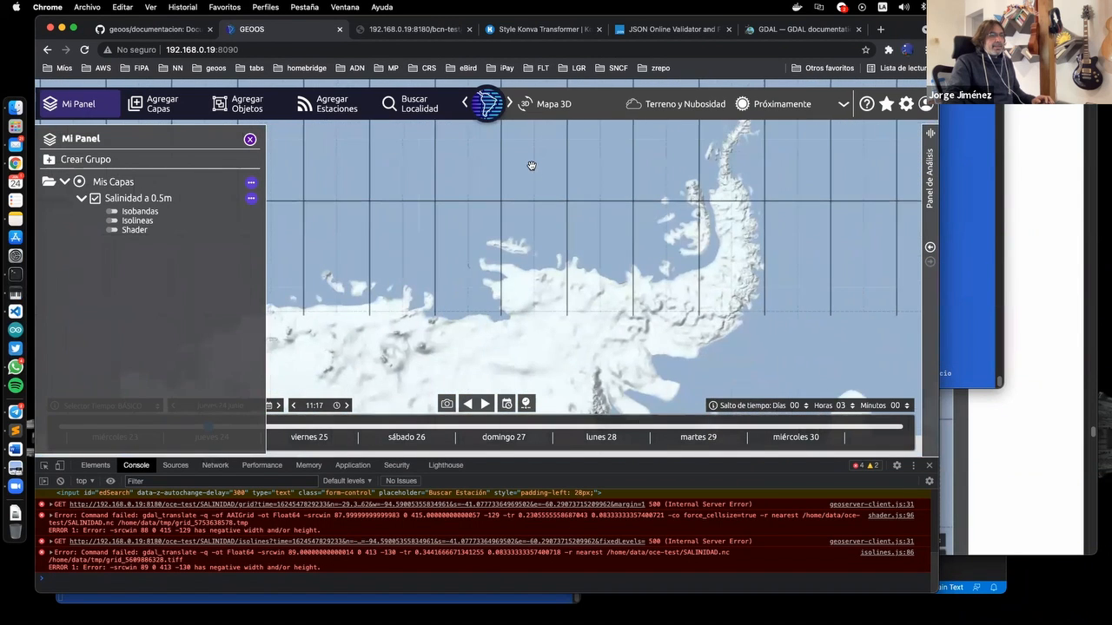
scroll(494, 187, down, 3)
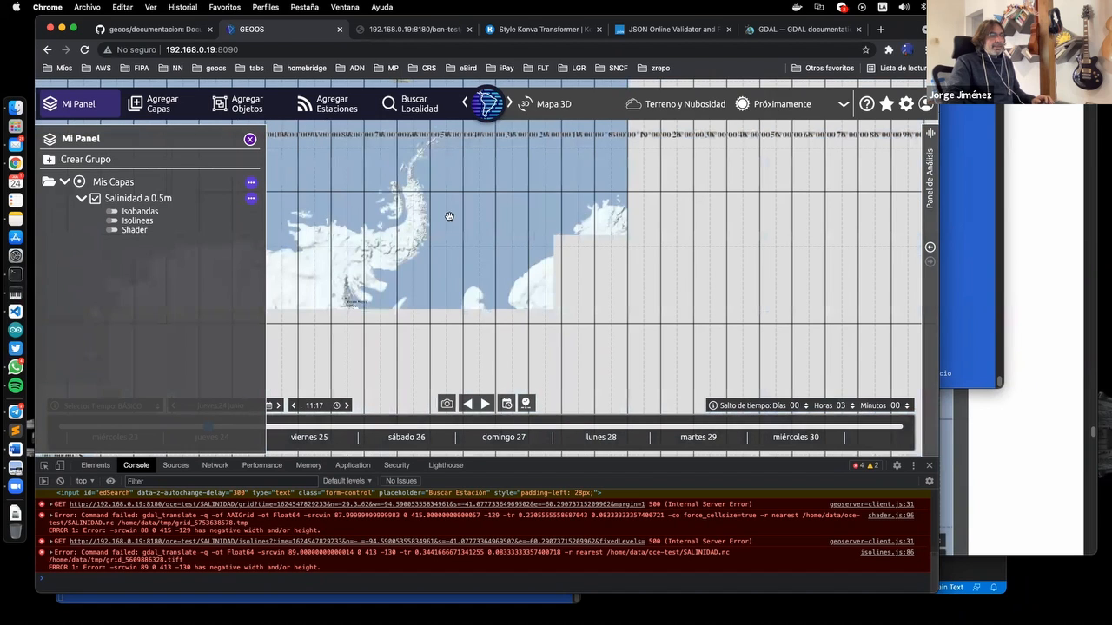
drag(569, 306, 600, 386)
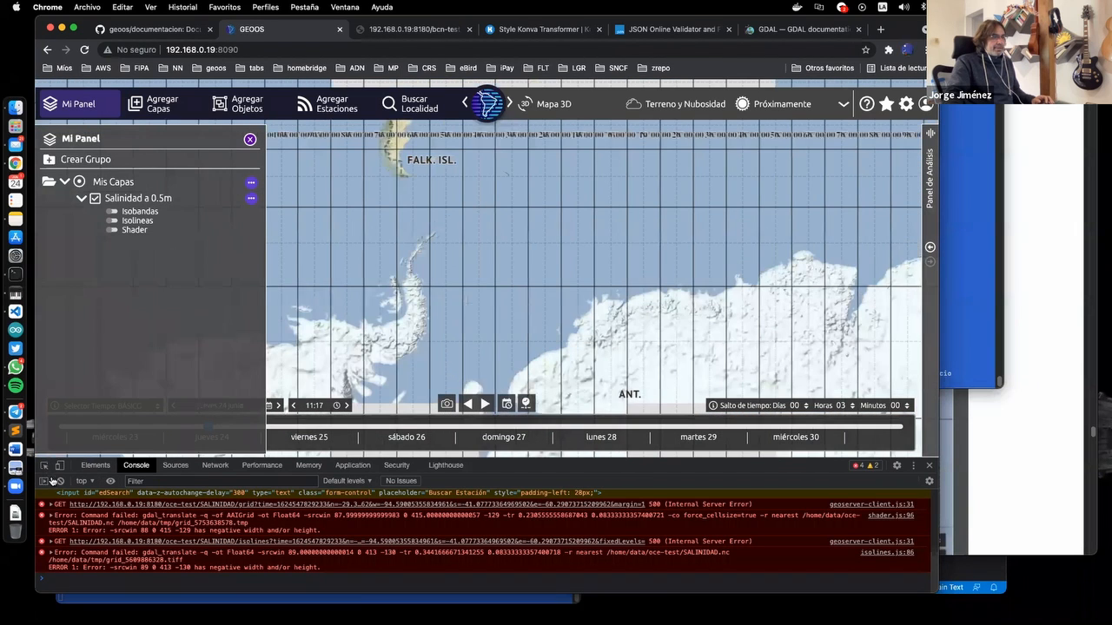
Clear the browser console, switch on the "Salinidad a 0.5m" layer's Shader, and center the map on the shaded area
click(59, 481)
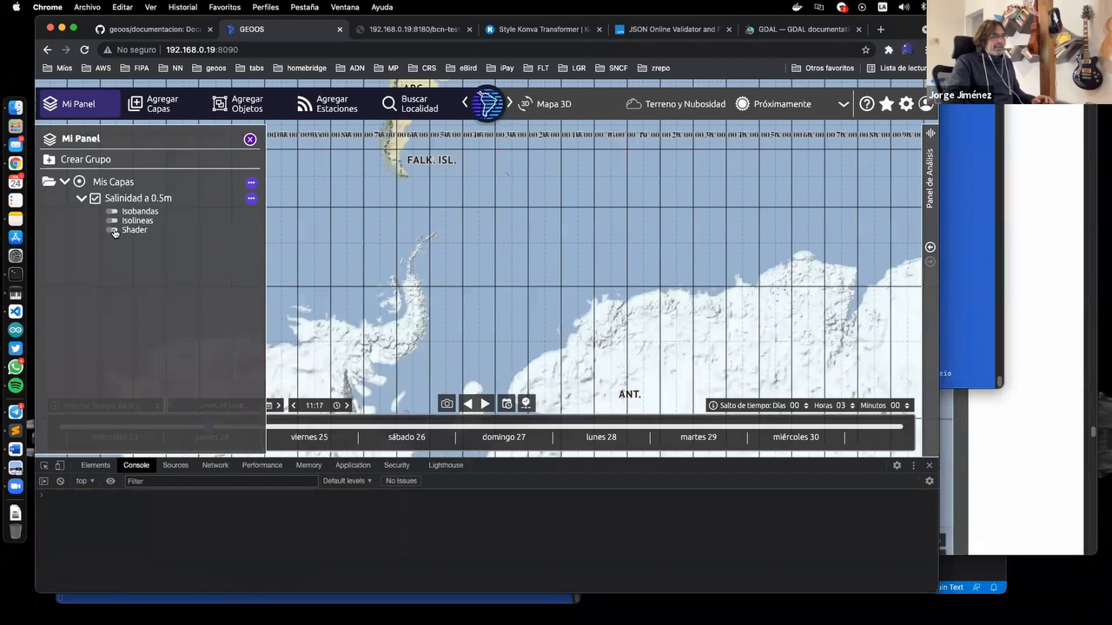
drag(629, 247, 766, 275)
scroll(462, 273, up, 2)
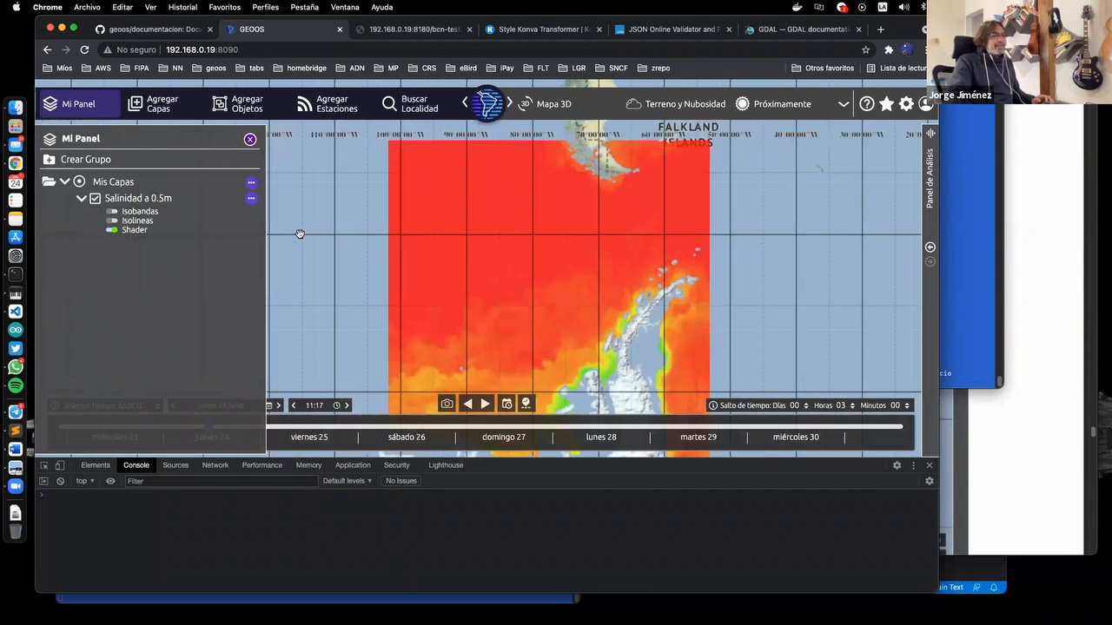
Examine the coverage and detail of the Salinidad a 0.5m shader around the Antarctic Peninsula
scroll(300, 233, up, 2)
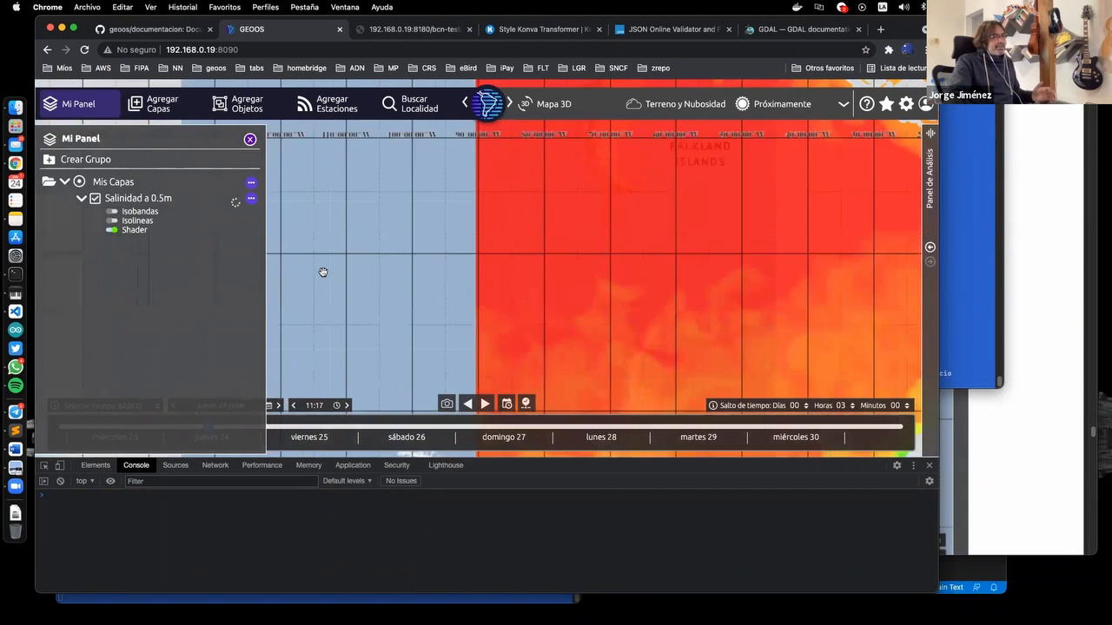
scroll(323, 273, down, 2)
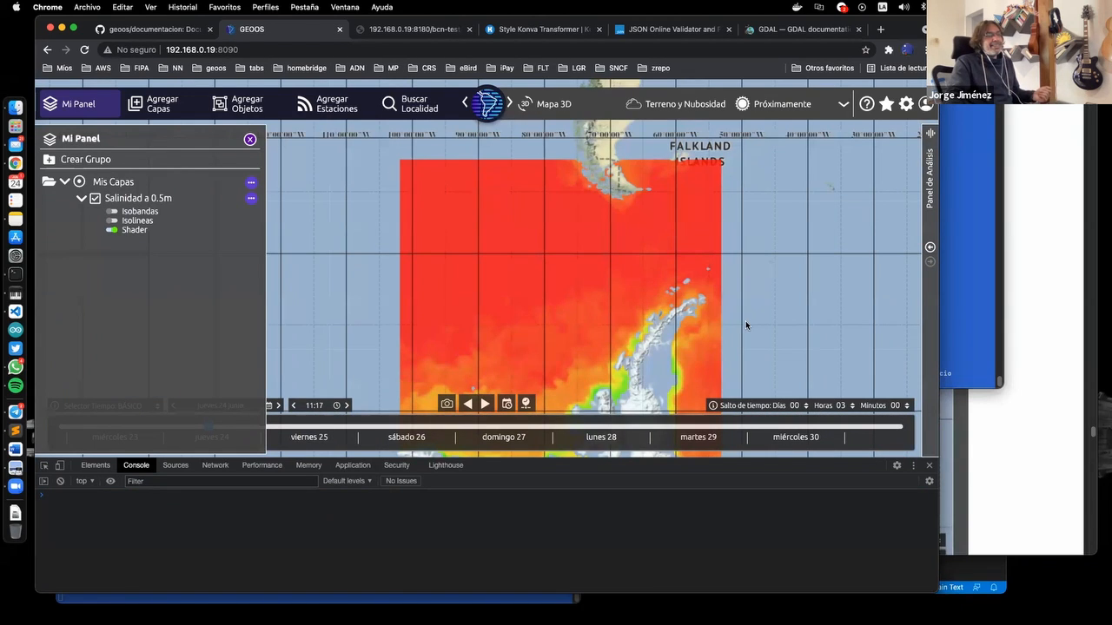
drag(373, 299, 370, 295)
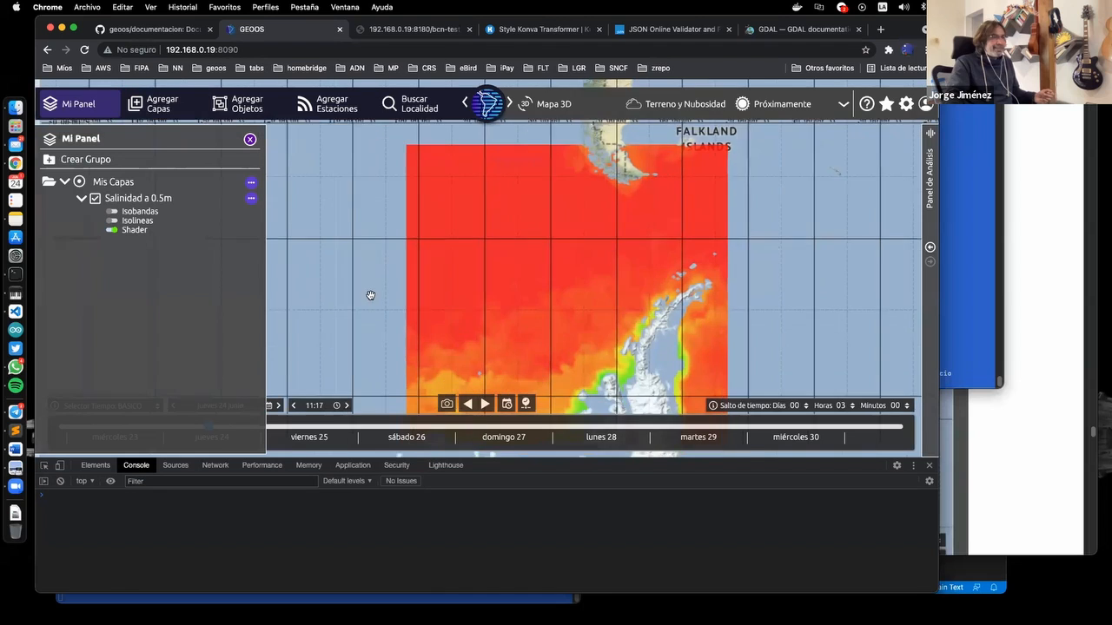
drag(376, 157, 377, 268)
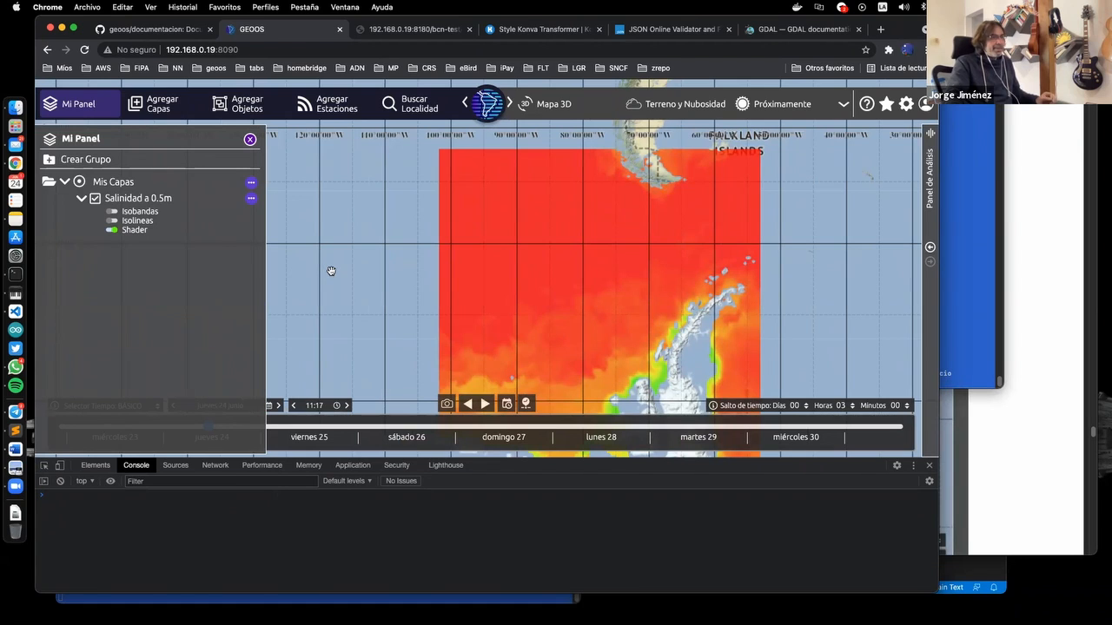
drag(327, 290, 292, 287)
scroll(608, 254, up, 2)
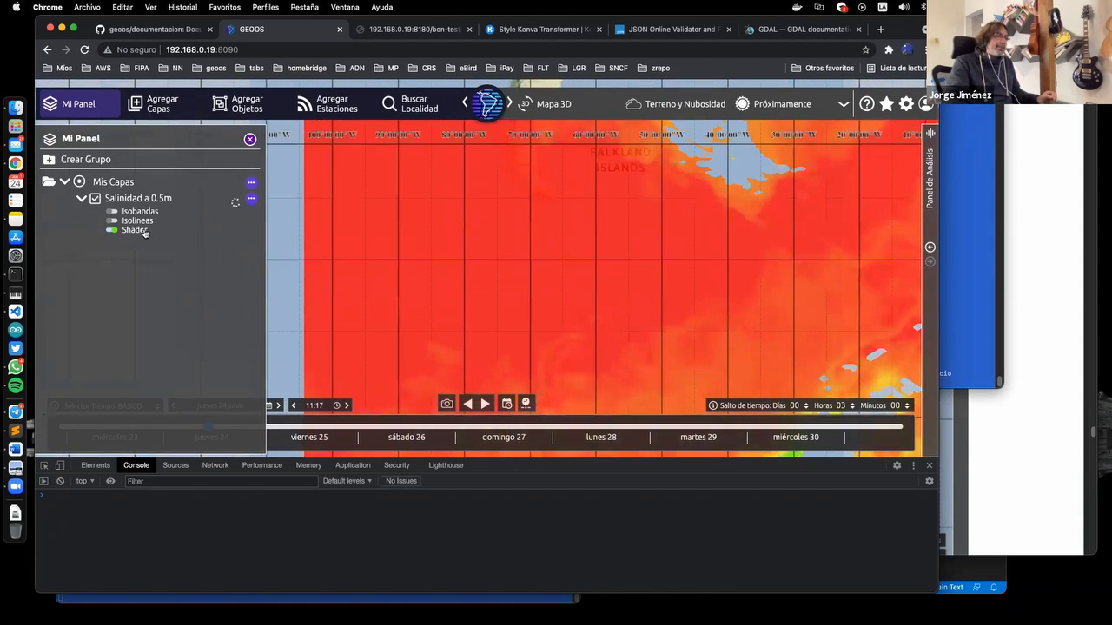
scroll(291, 236, down, 2)
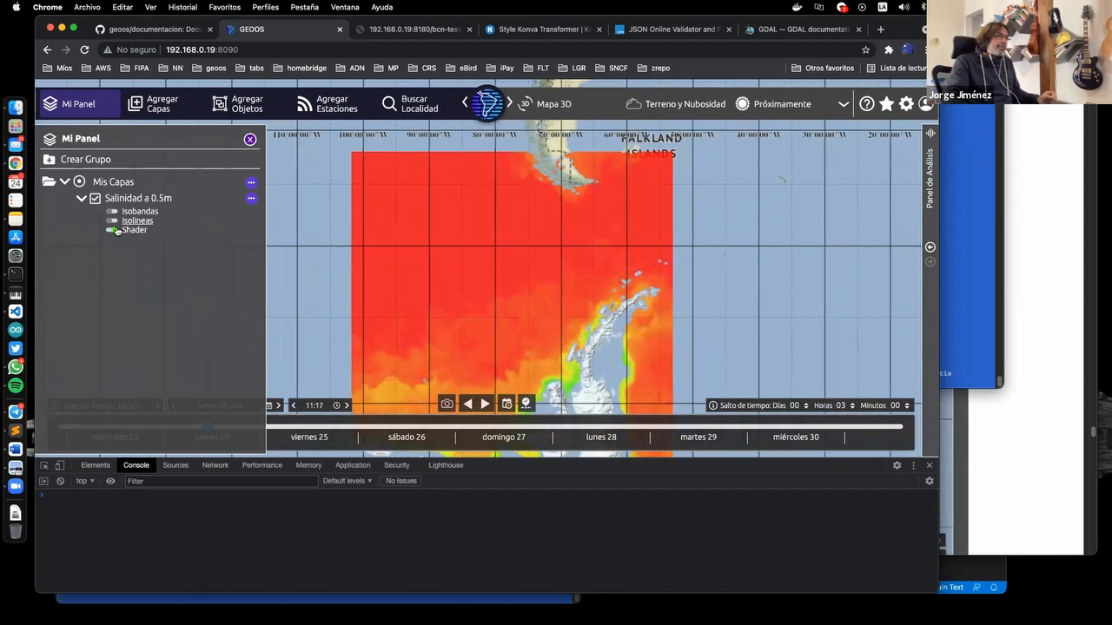
Switch the Salinidad a 0.5m layer from Shader to Isolineas, close its settings and inspect the contour lines
click(113, 229)
click(118, 221)
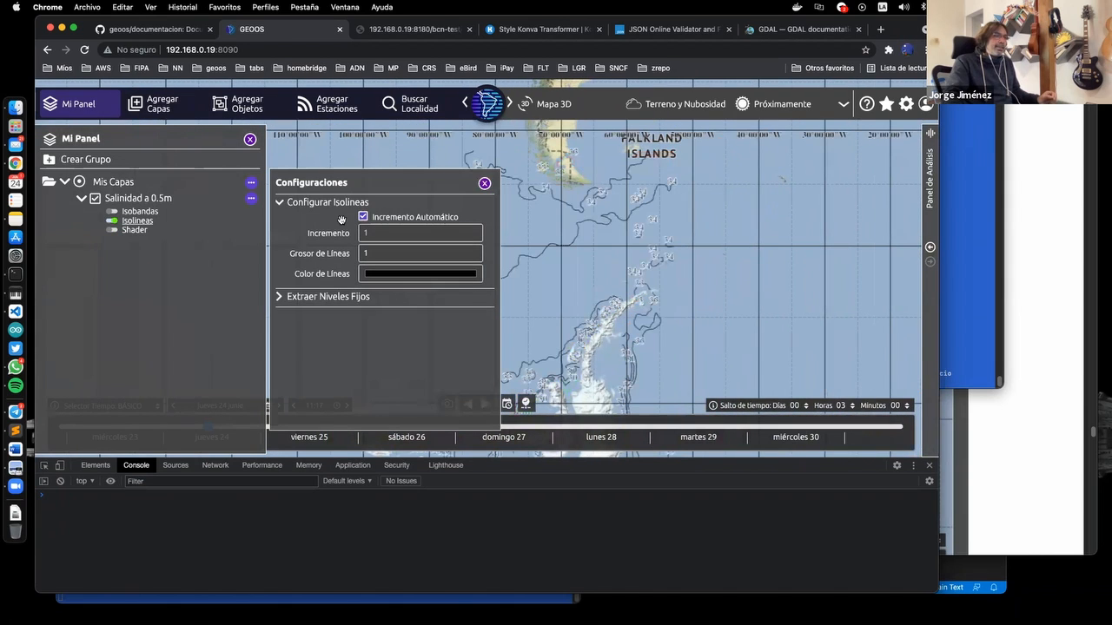
click(483, 183)
scroll(661, 249, up, 3)
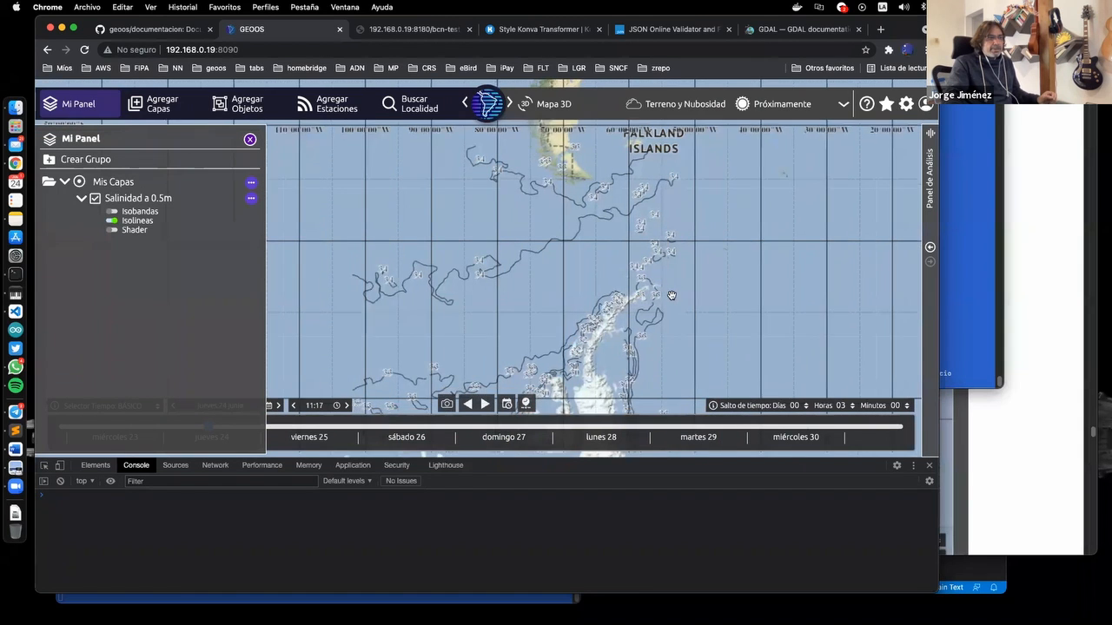
scroll(622, 227, down, 3)
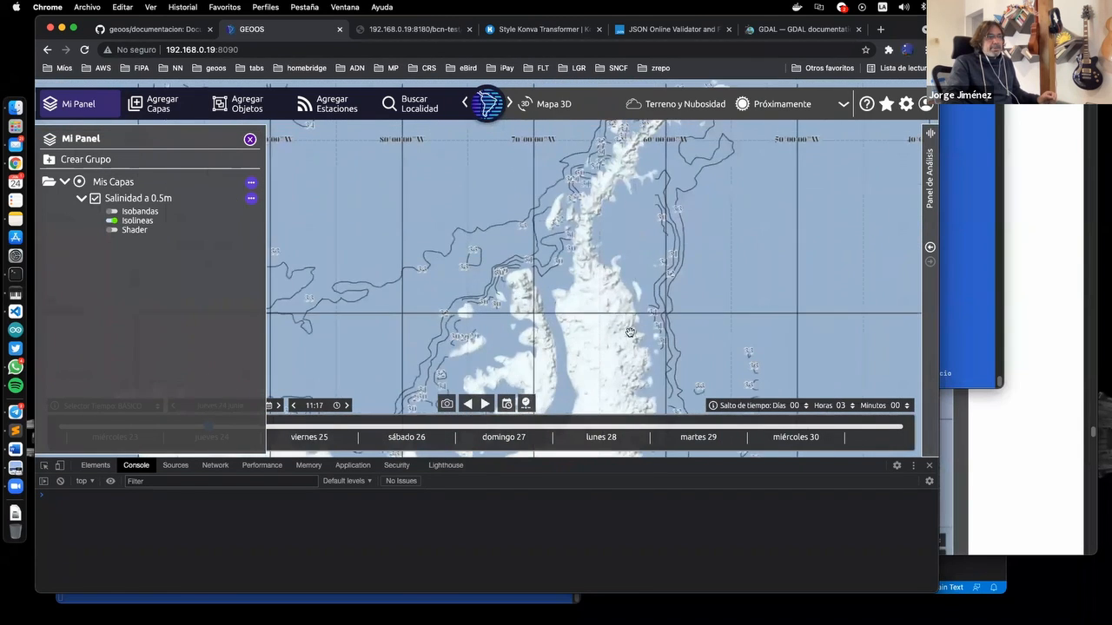
Display the Salinidad a 0.5m layer as Isobandas instead of Isolineas and inspect the bands along the peninsula
click(136, 213)
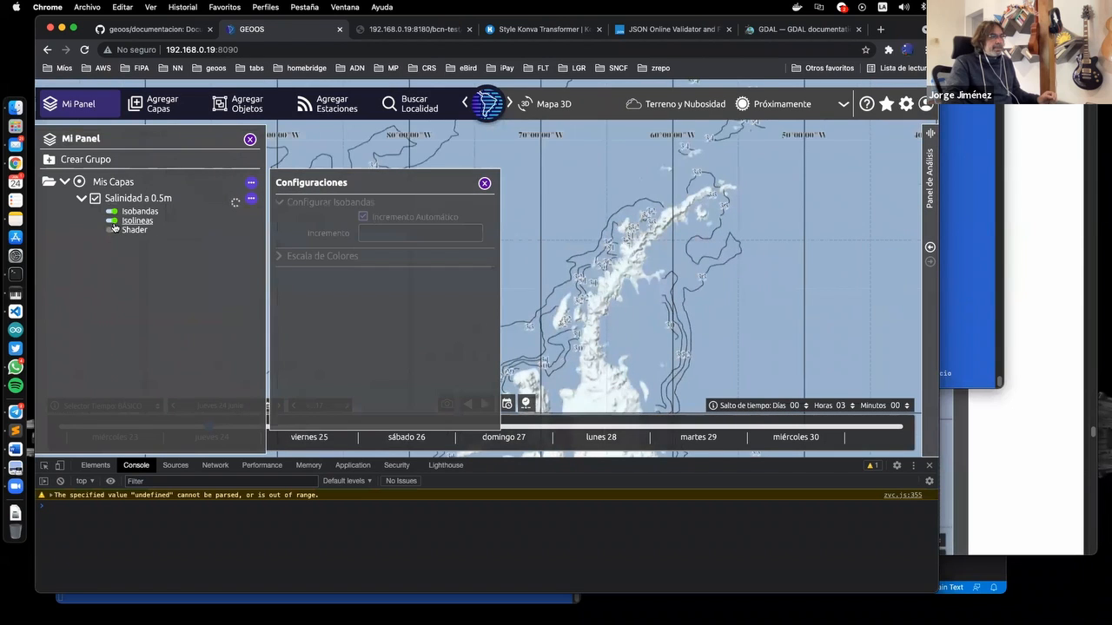
click(112, 221)
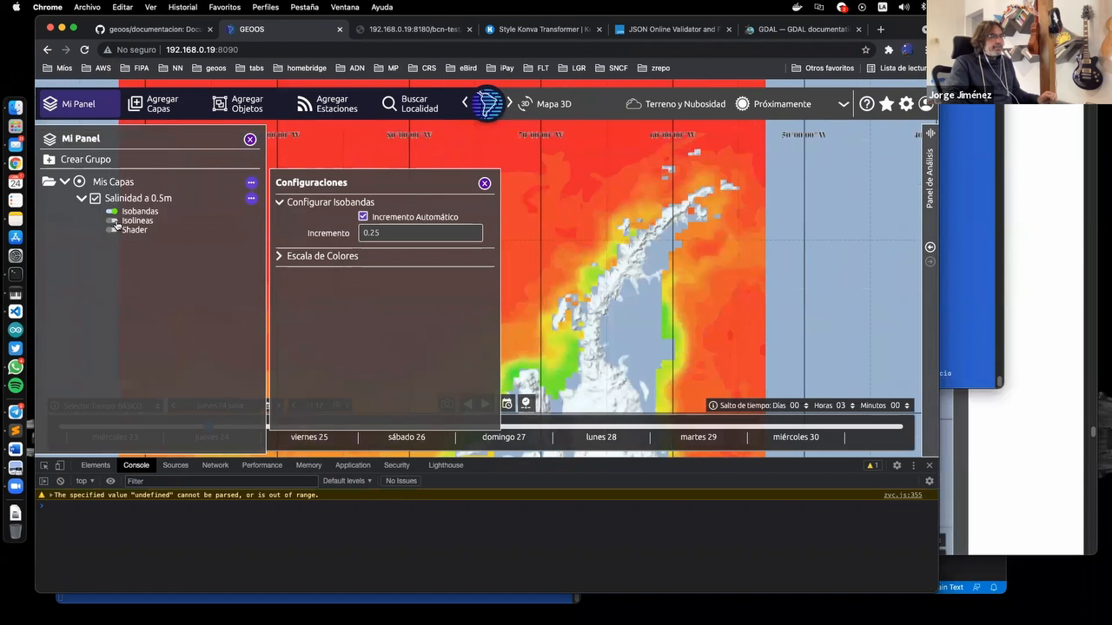
drag(708, 244, 705, 272)
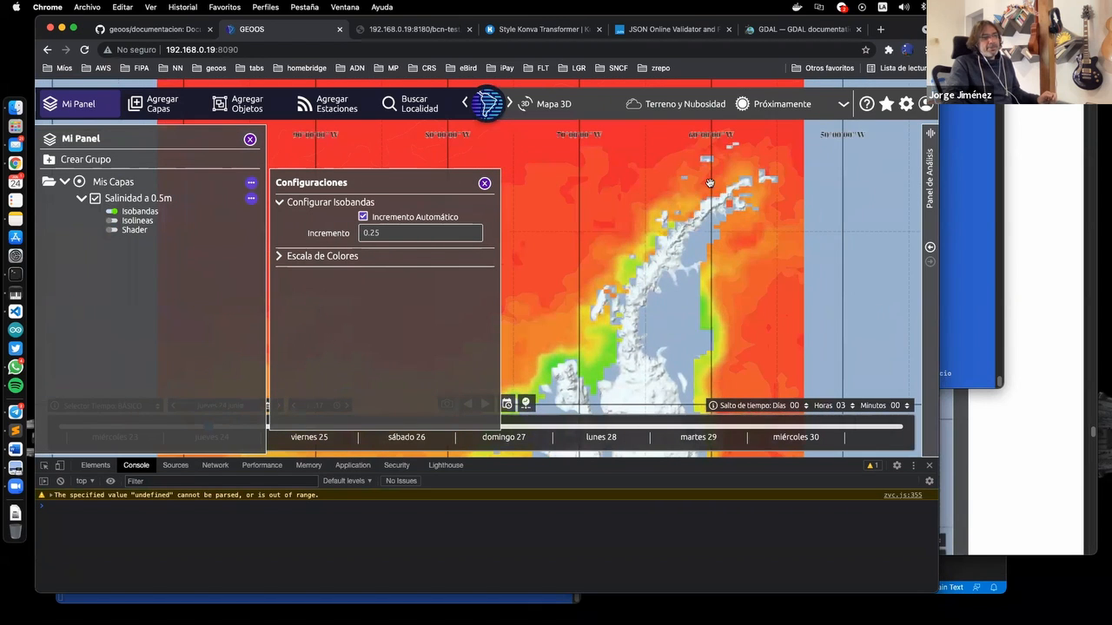
drag(654, 331, 664, 259)
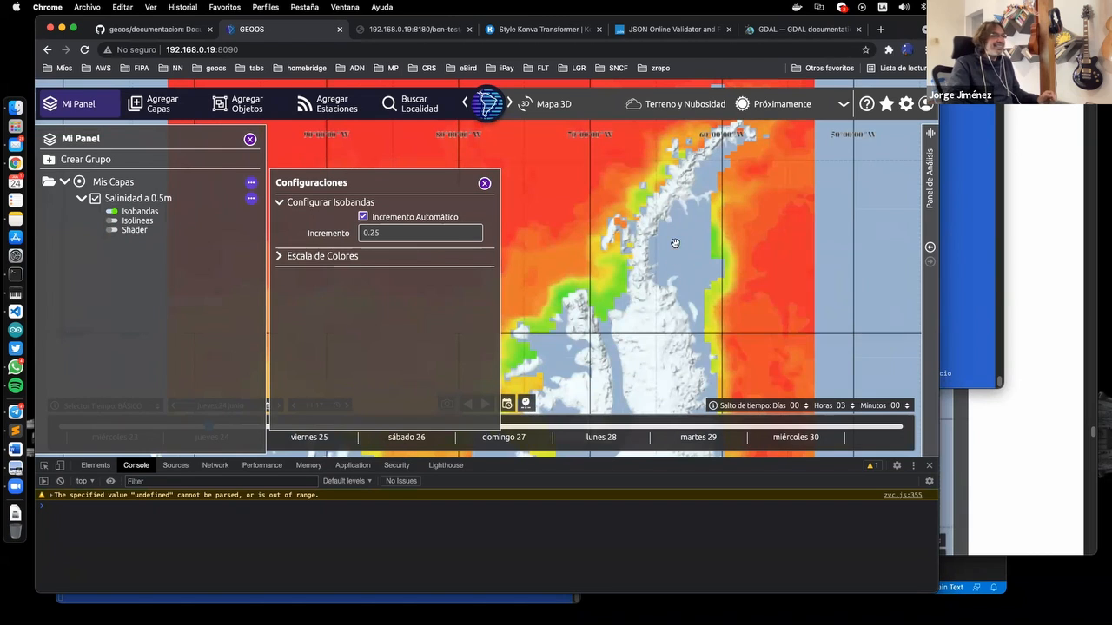
Turn off Isobandas, briefly compare Isolineas, restore only the Shader for Salinidad a 0.5m and close the Configuraciones dialog
click(111, 211)
click(112, 221)
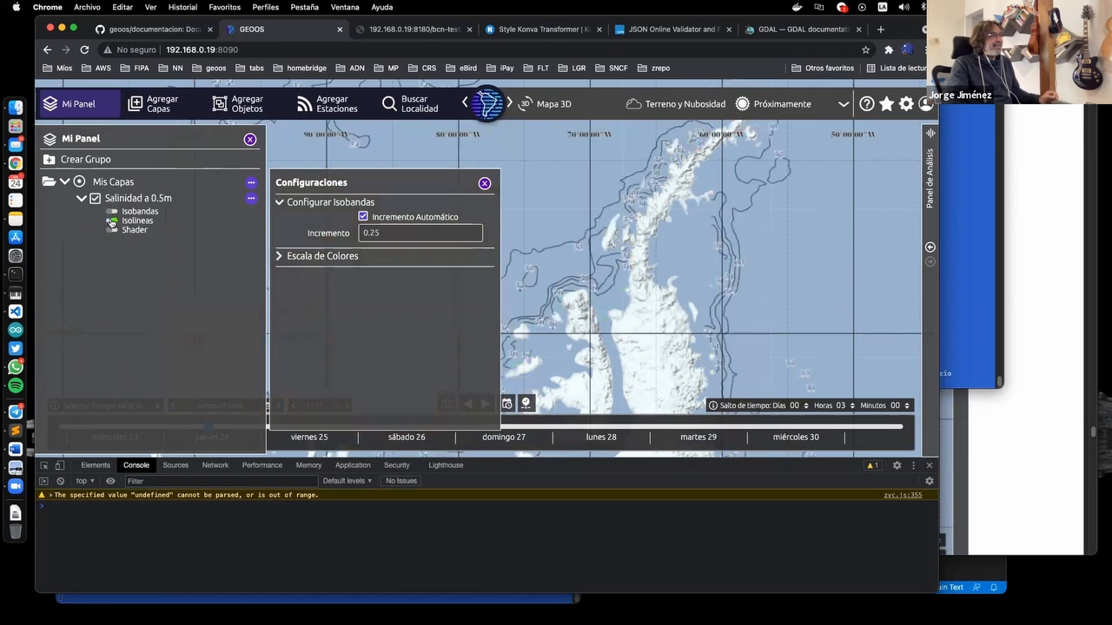
click(111, 222)
click(112, 230)
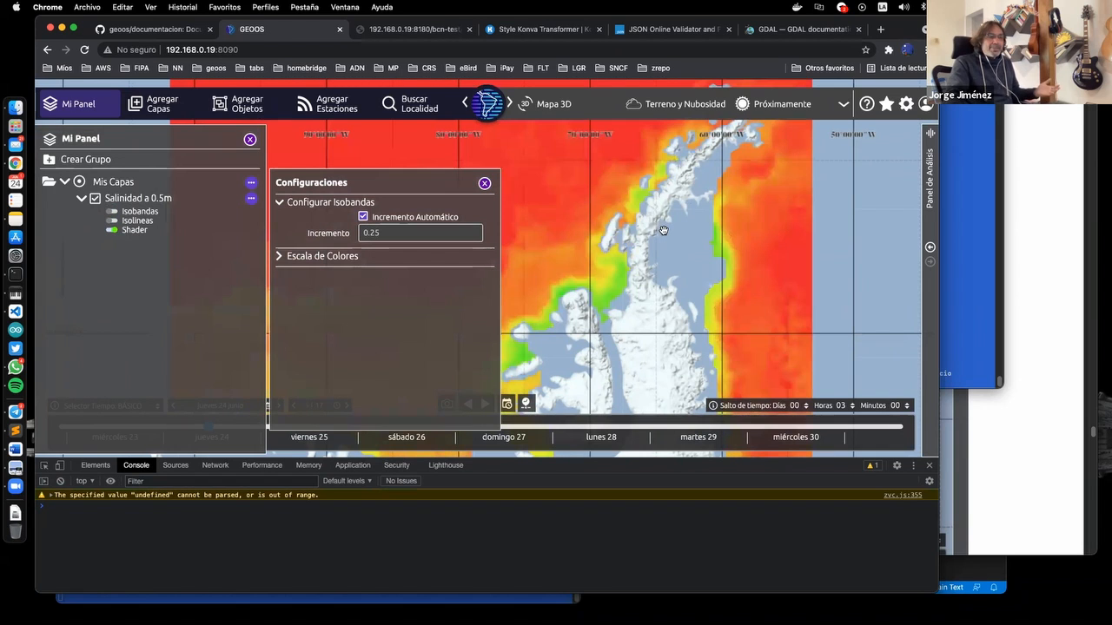
drag(549, 260, 610, 266)
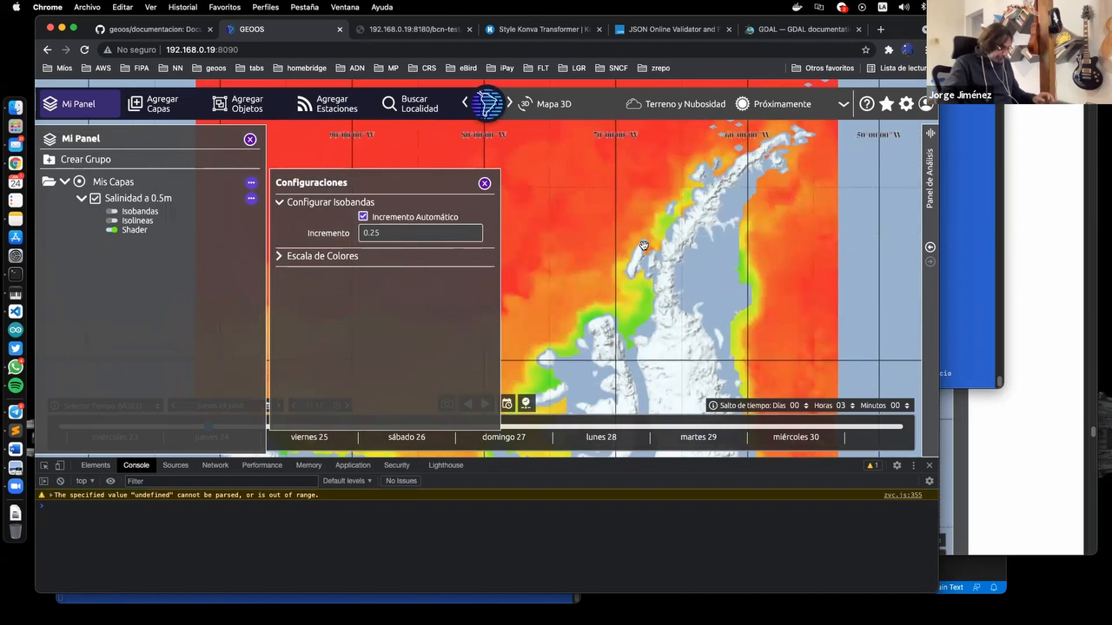
key(super+Tab)
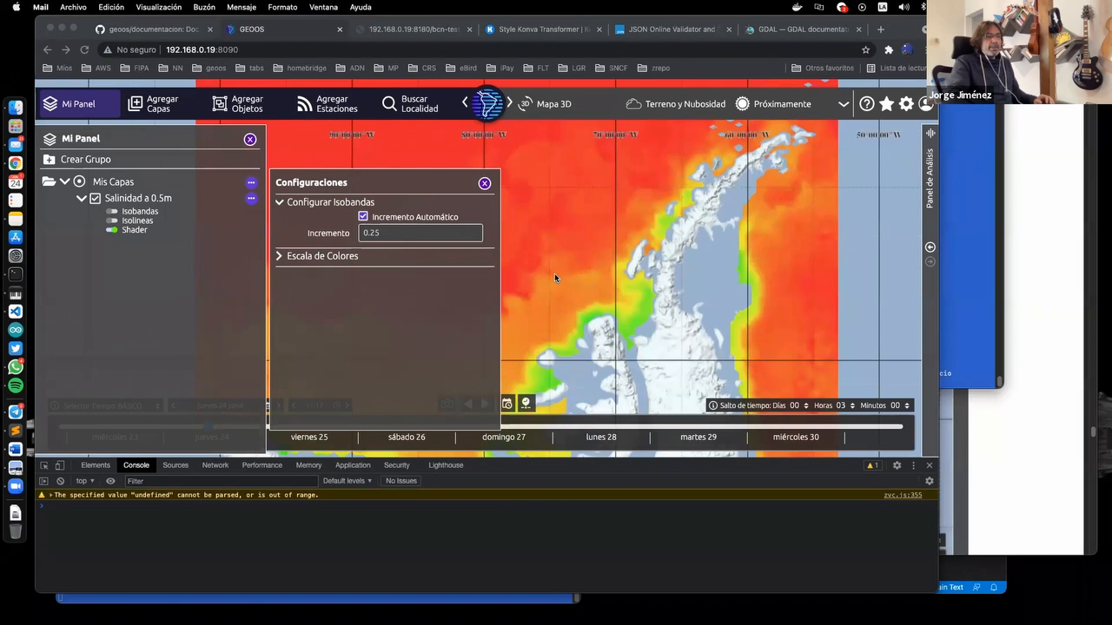
click(483, 188)
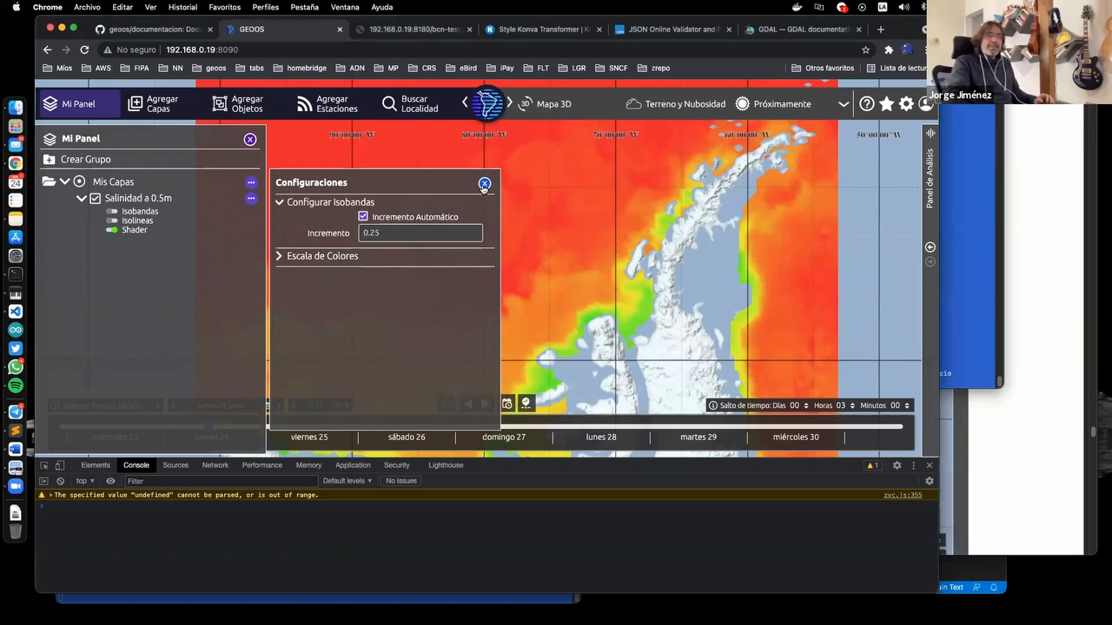
click(484, 184)
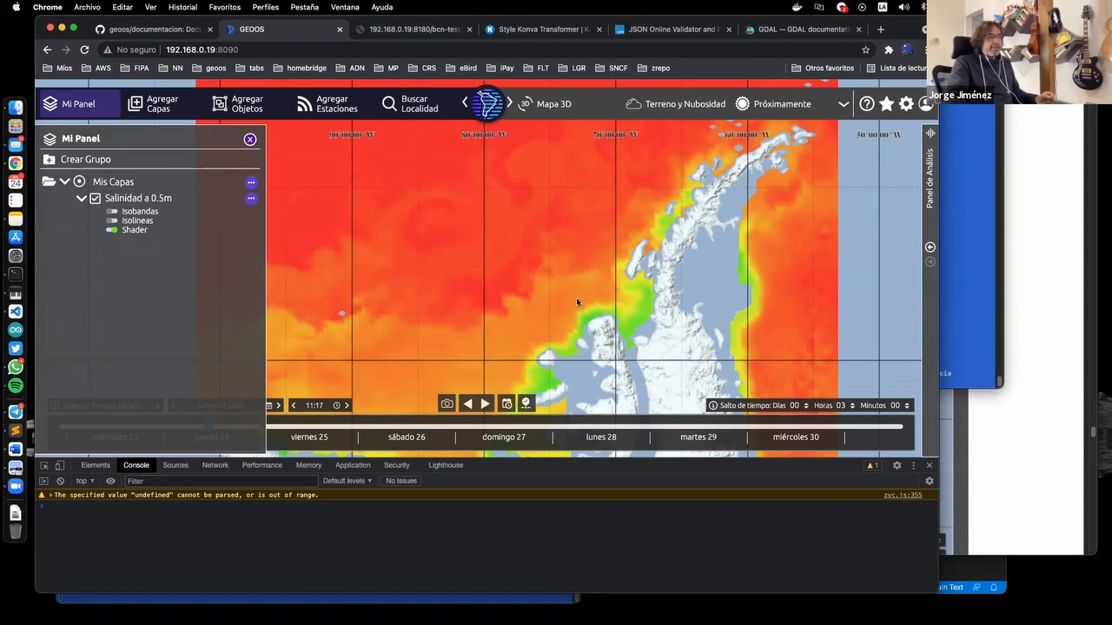
Switch to geoos-geoserver.pdf in Vista Previa and review the depth-level selector figure and the raster API REST section
key(super+Tab)
scroll(563, 308, down, 5)
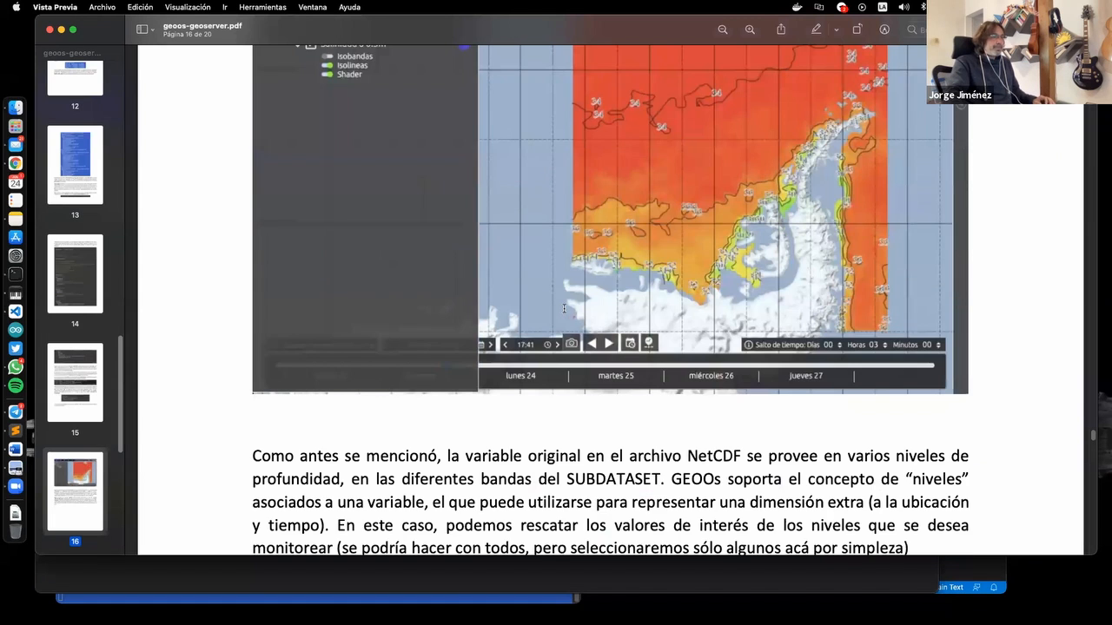
scroll(561, 311, down, 15)
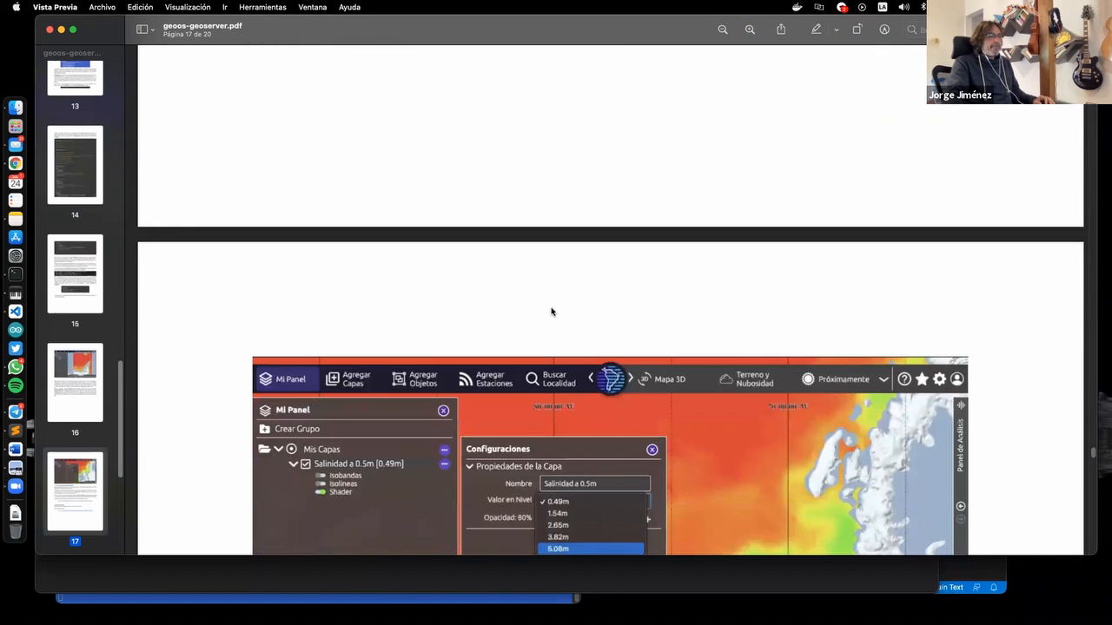
scroll(560, 330, down, 3)
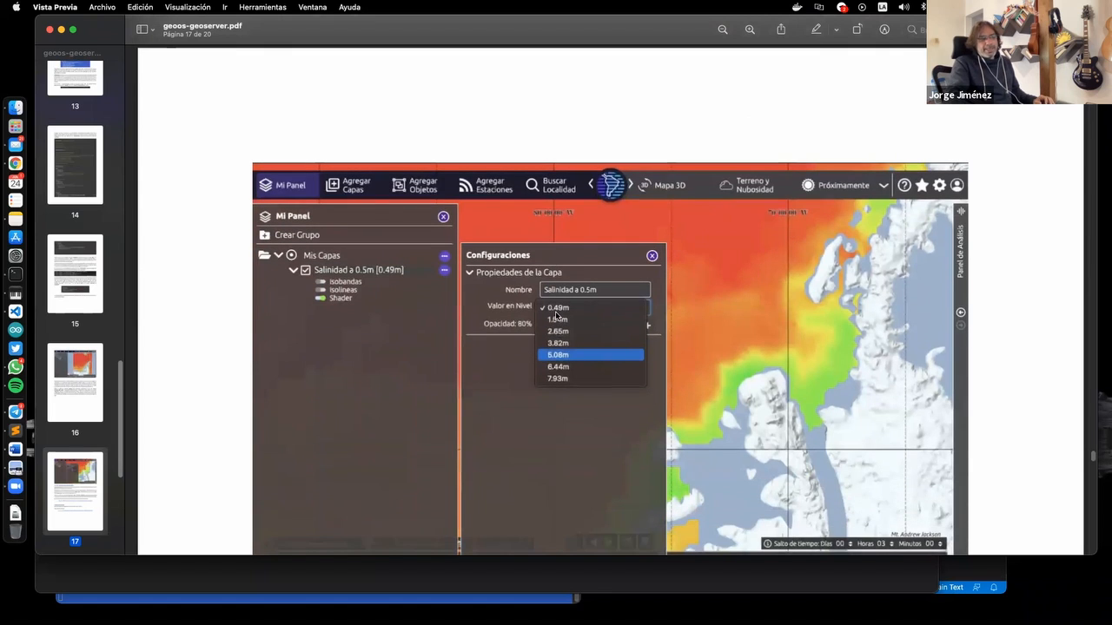
scroll(550, 355, up, 1)
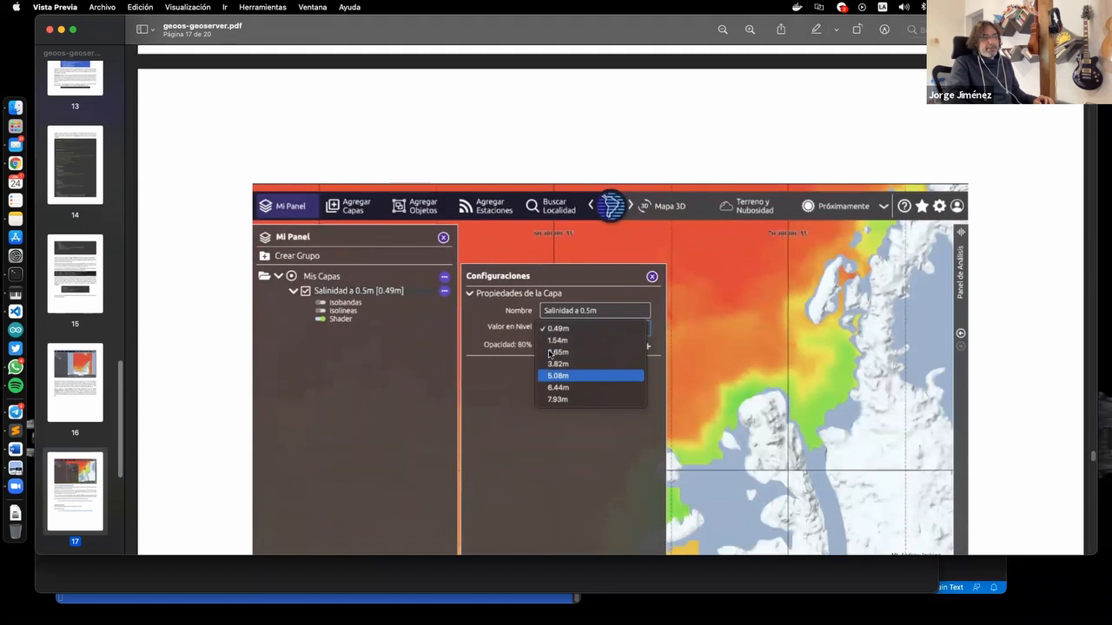
scroll(543, 348, down, 5)
scroll(537, 349, down, 5)
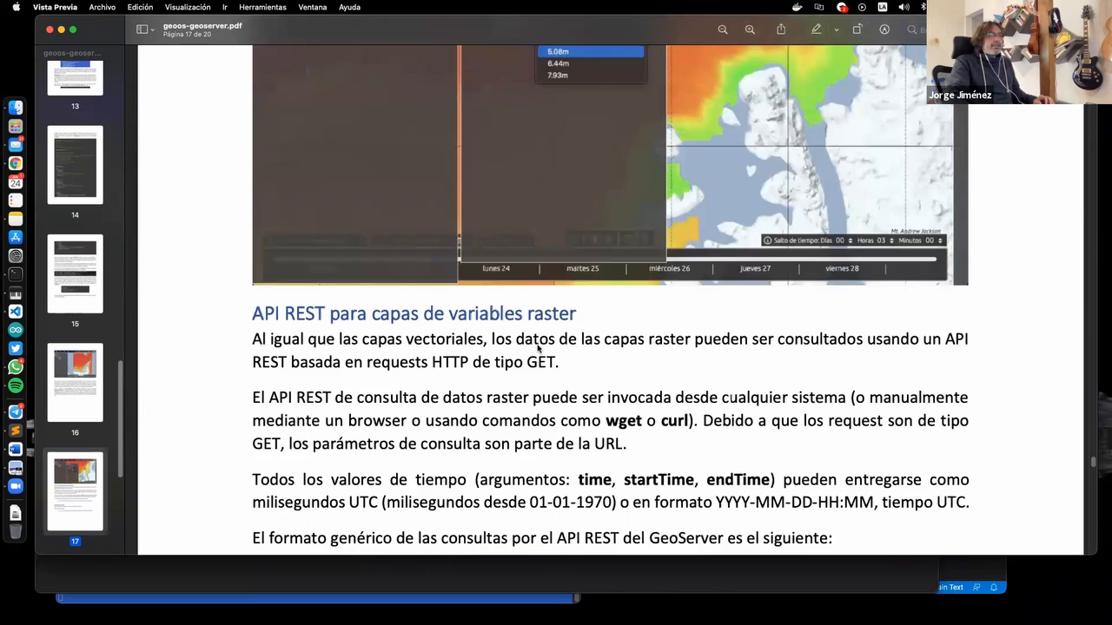
Go back to page 15 of the guide and review the oce-test.nc import and the colorScales configuration
scroll(534, 348, up, 15)
scroll(533, 347, up, 2)
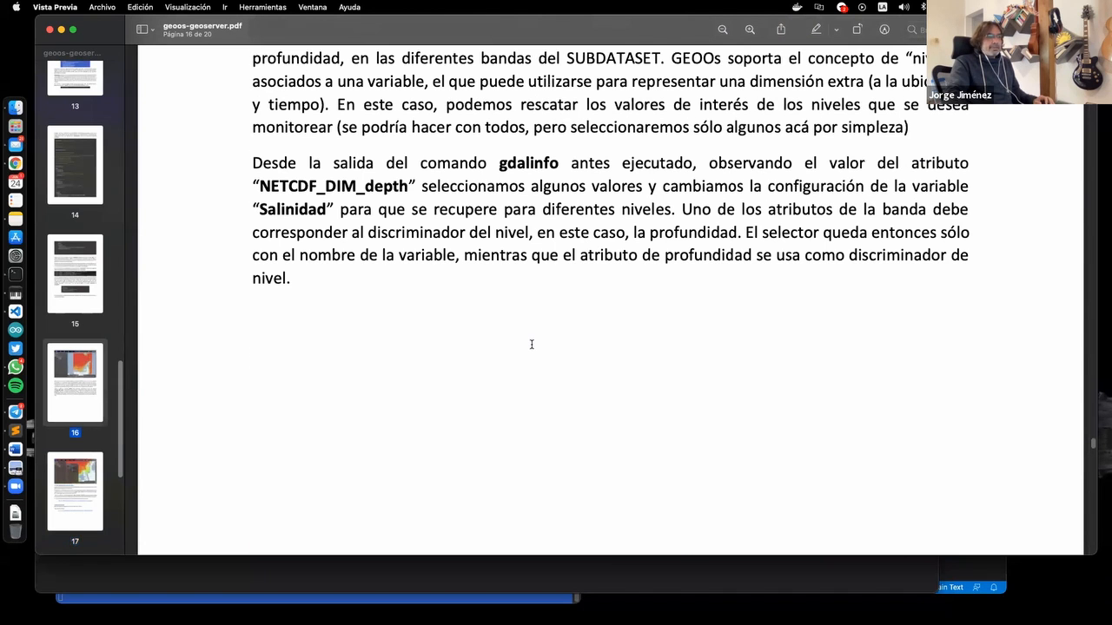
scroll(532, 343, up, 10)
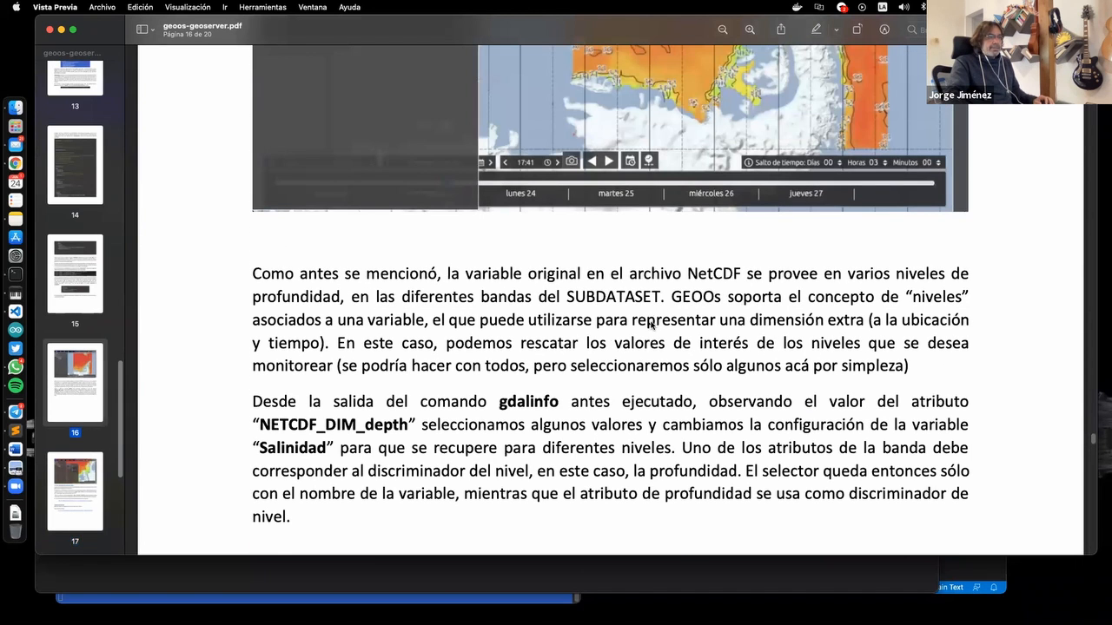
scroll(648, 324, up, 15)
scroll(643, 324, up, 10)
scroll(793, 254, up, 20)
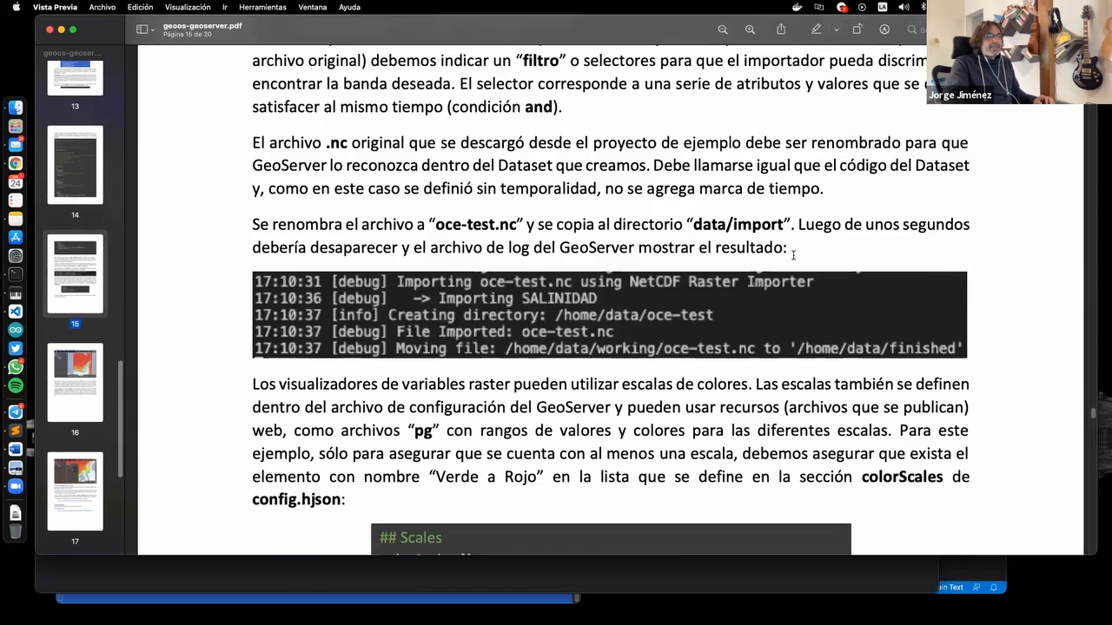
scroll(790, 263, down, 7)
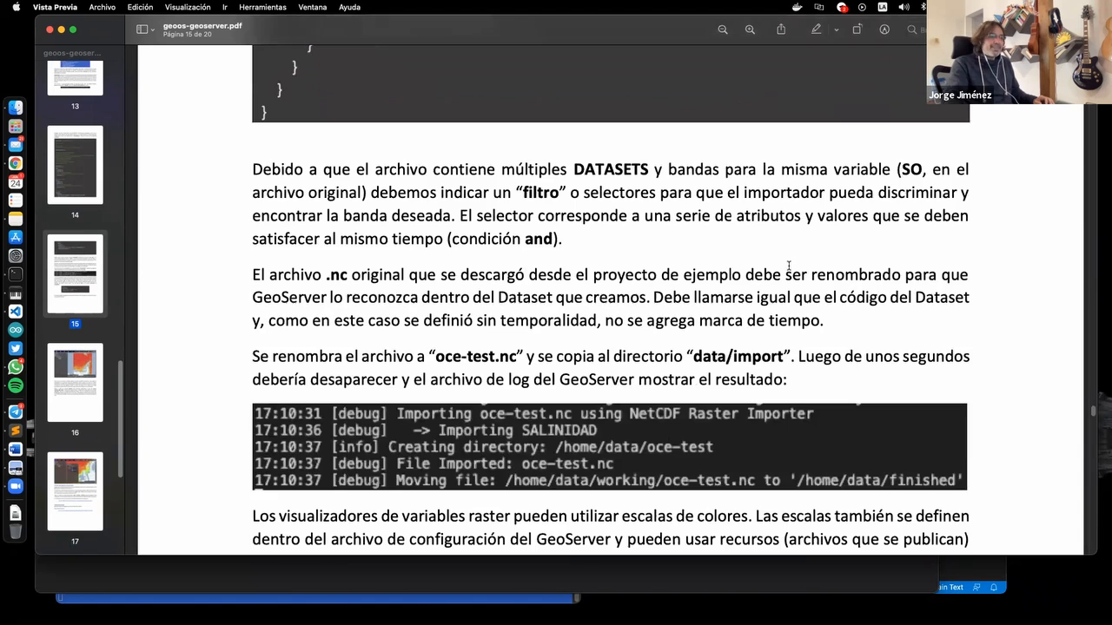
scroll(788, 268, down, 3)
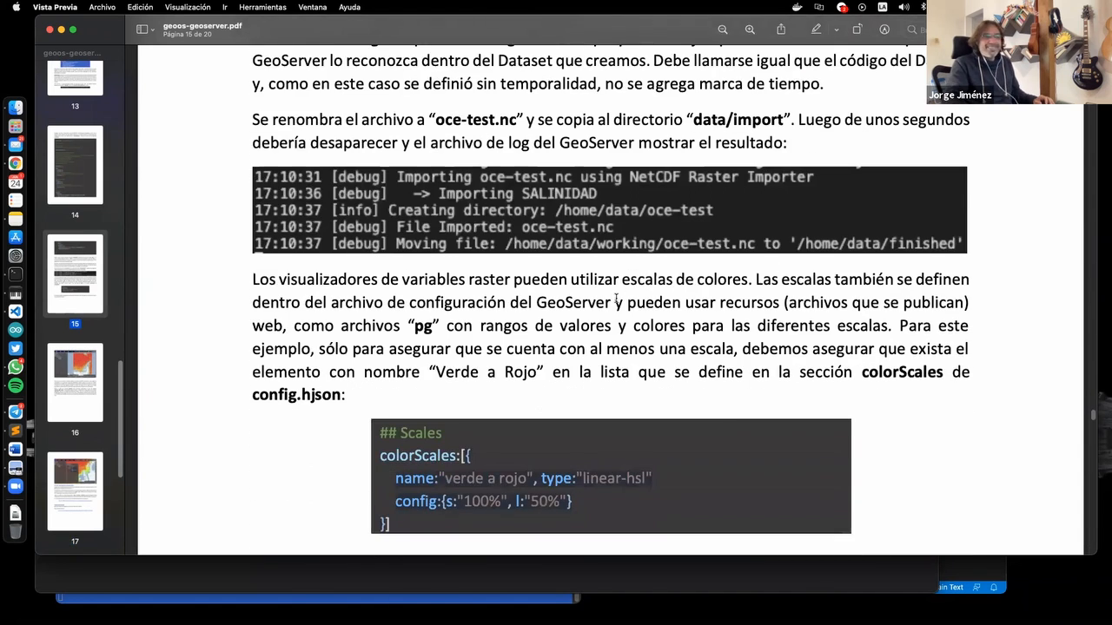
scroll(616, 297, down, 5)
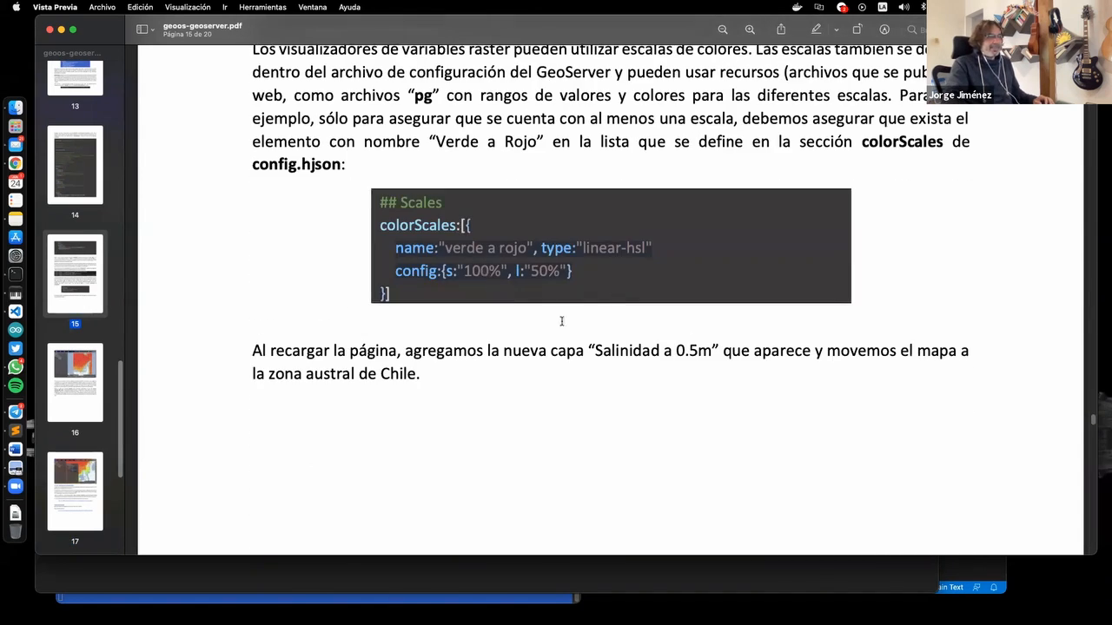
Read the page 16 explanation of depth levels and NETCDF_DIM_depth, through to the Valor en Nivel figure on page 17
scroll(536, 348, down, 12)
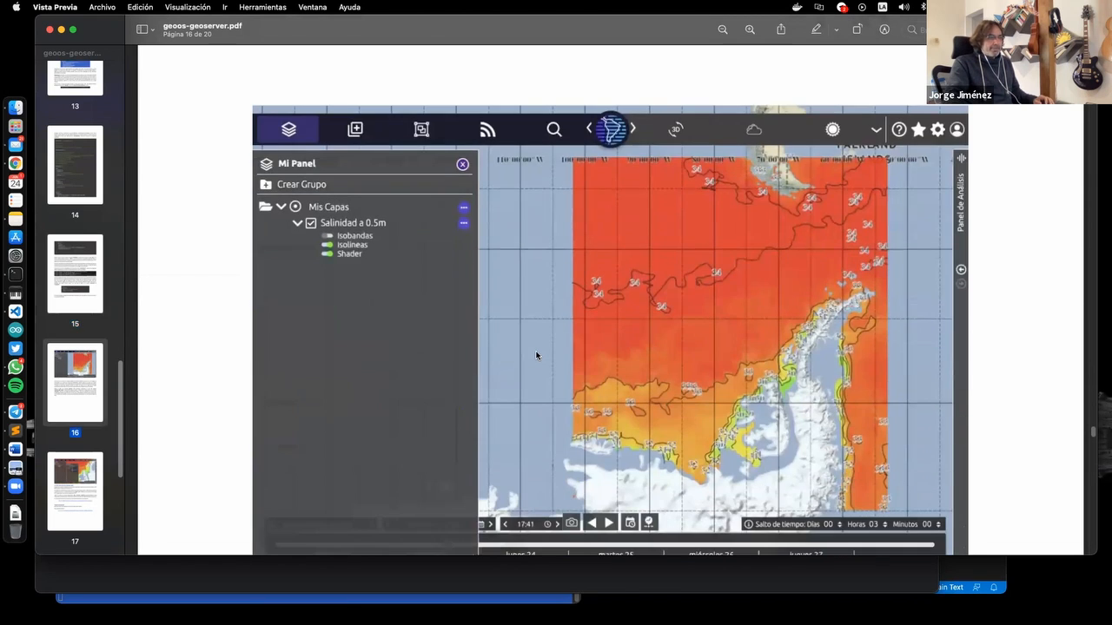
scroll(535, 356, down, 6)
scroll(536, 351, down, 3)
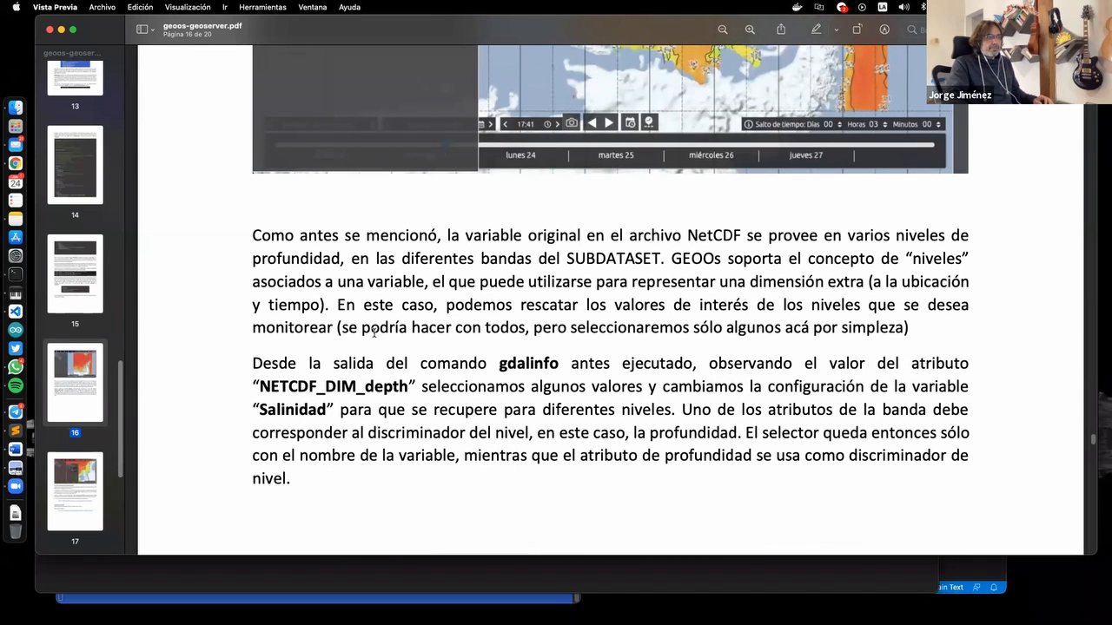
scroll(479, 346, down, 1)
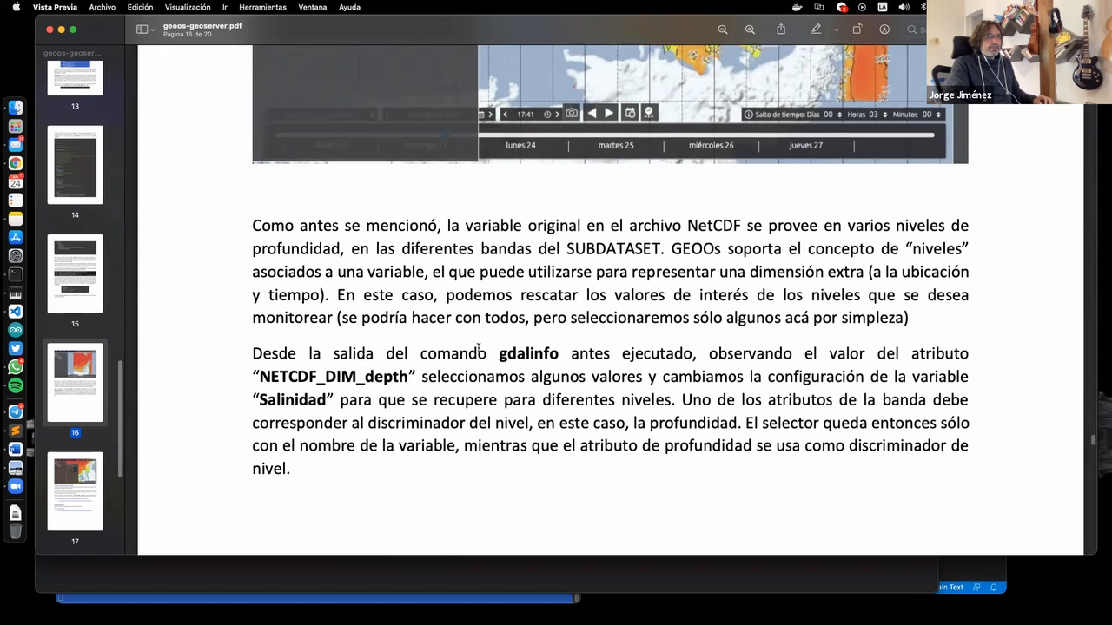
scroll(473, 351, down, 5)
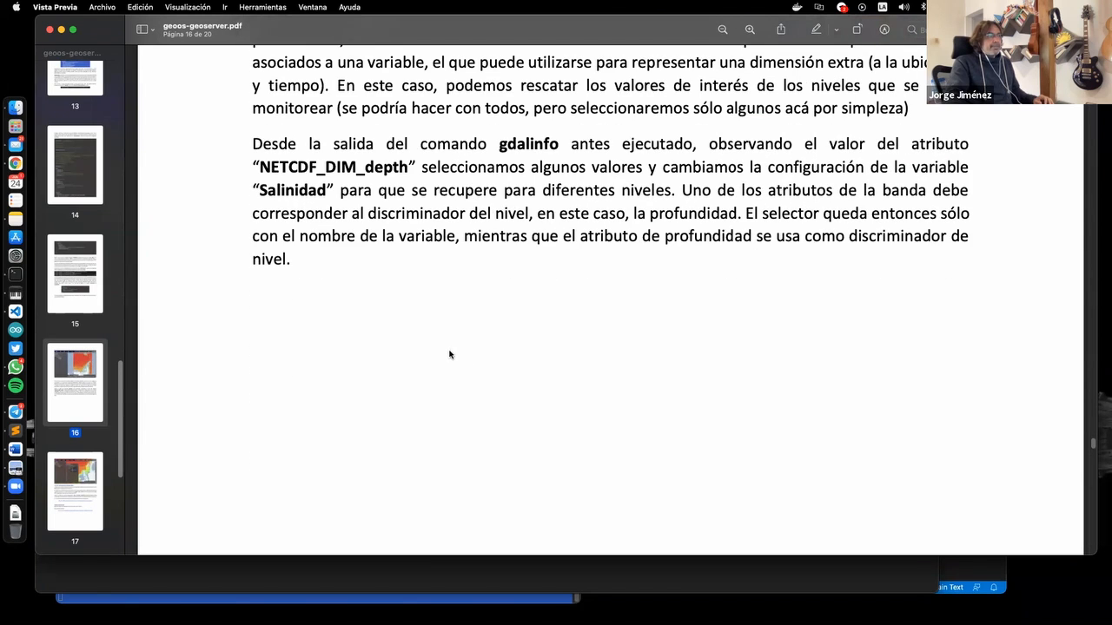
scroll(445, 358, down, 10)
scroll(442, 359, down, 12)
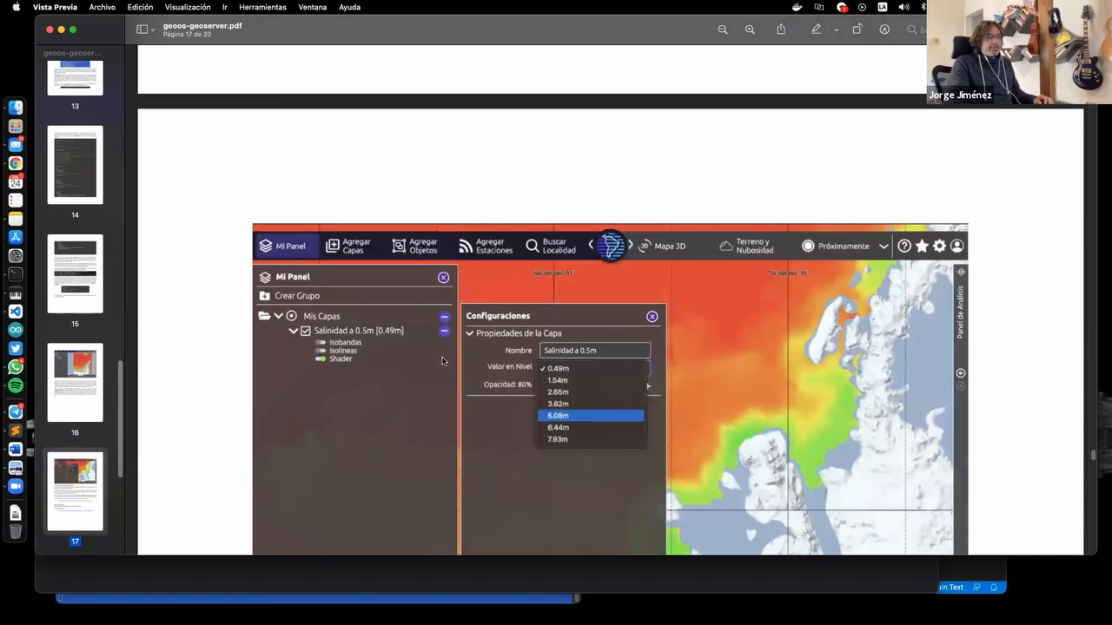
Switch to Visual Studio Code, collapse the geoserver folder and open noaa-gfs4.hjson from dev-data/config
scroll(432, 363, up, 20)
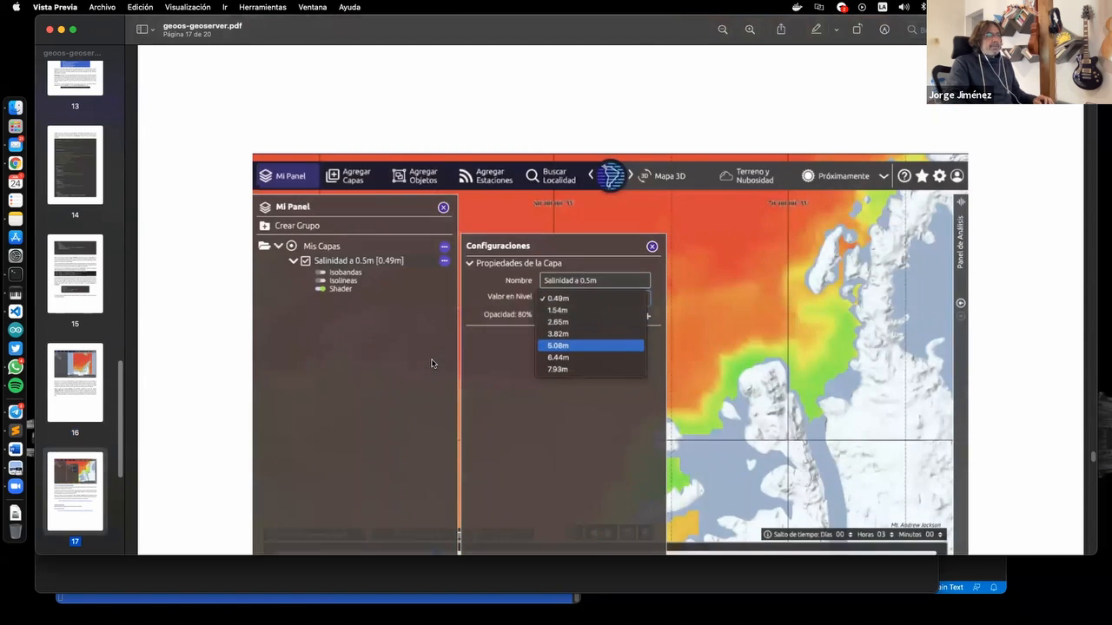
click(15, 163)
click(21, 314)
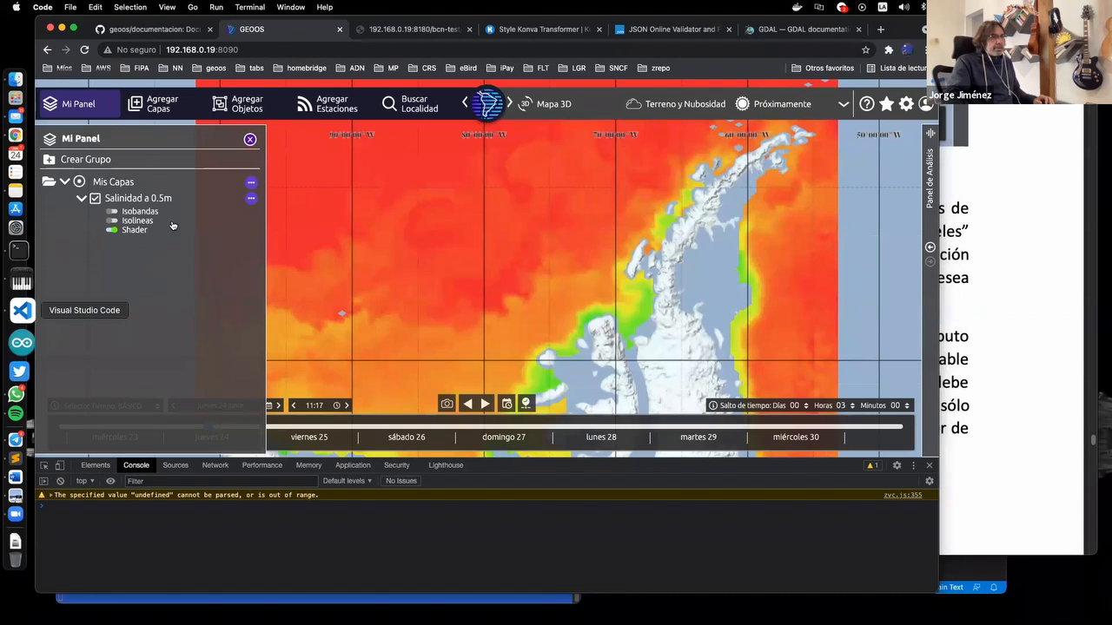
scroll(154, 247, up, 10)
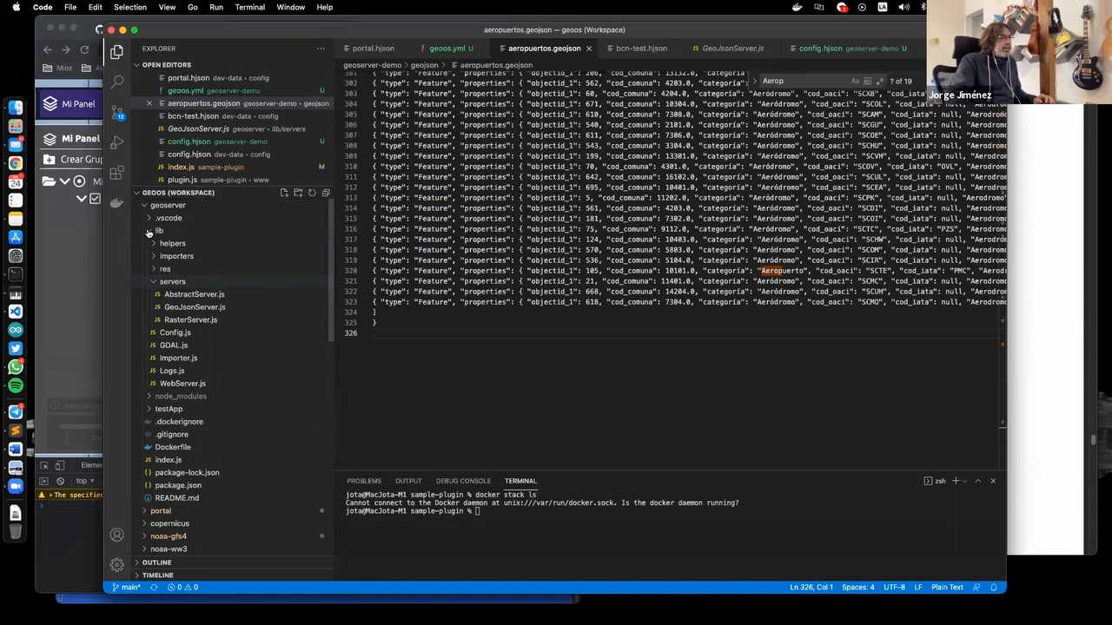
click(148, 230)
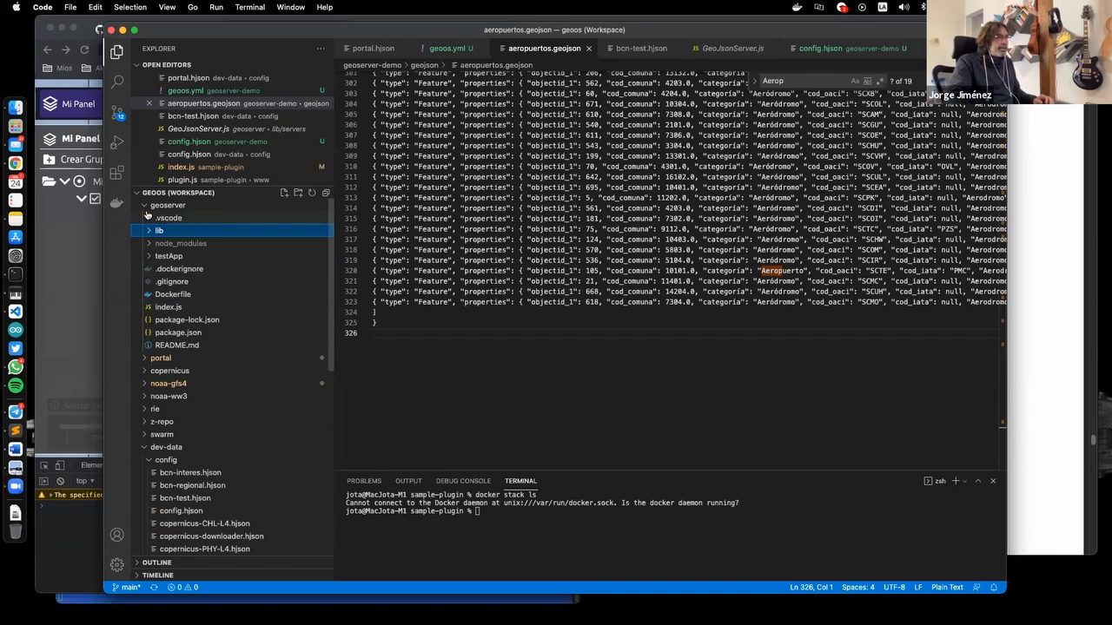
click(145, 206)
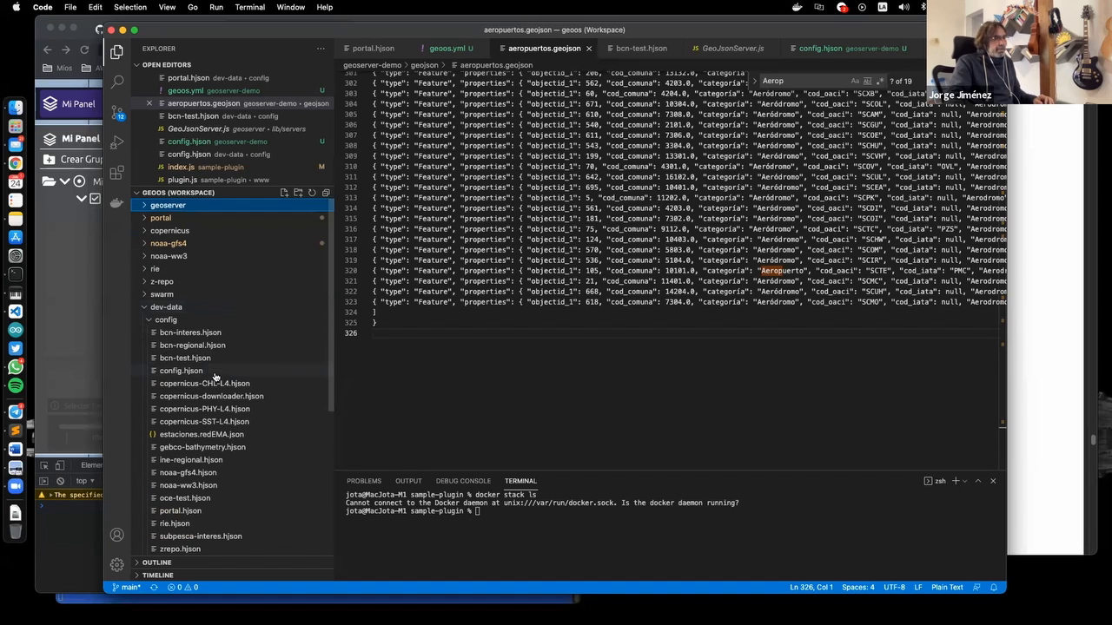
click(170, 474)
Review noaa-gfs4.hjson from the dataSet header through temporality, the query grids and variablesDefaults to the variables section
scroll(556, 261, up, 10)
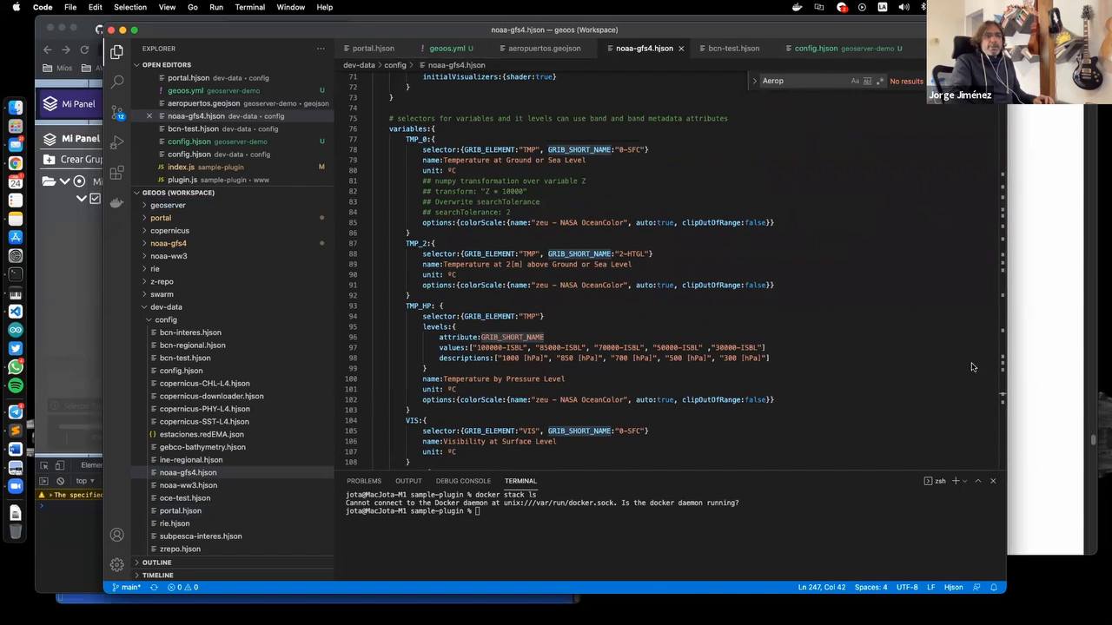
scroll(925, 184, up, 10)
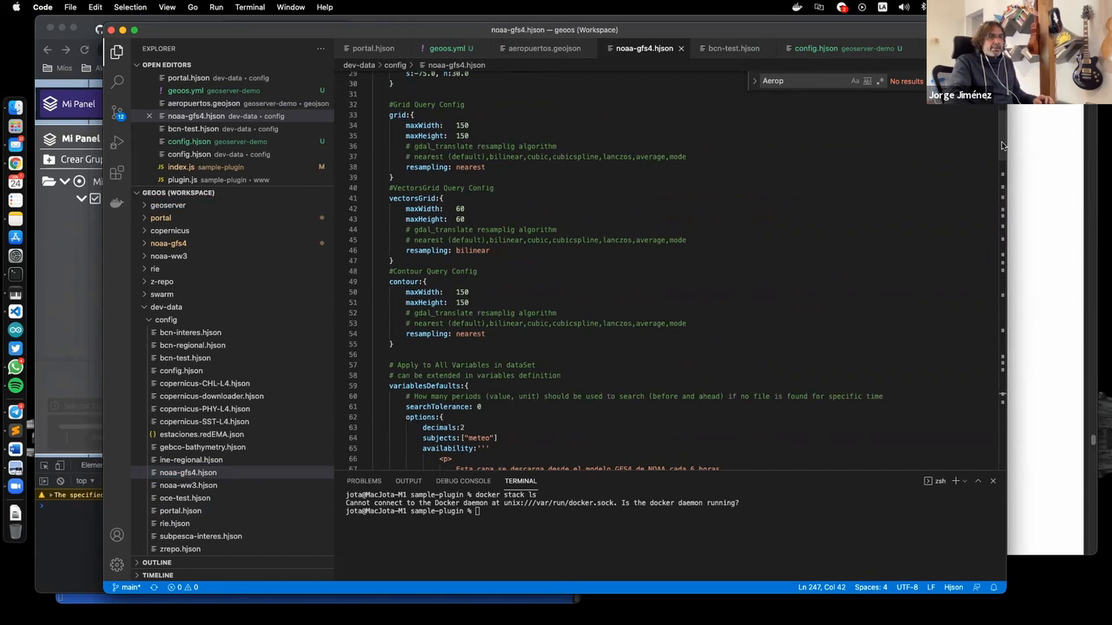
scroll(925, 134, up, 8)
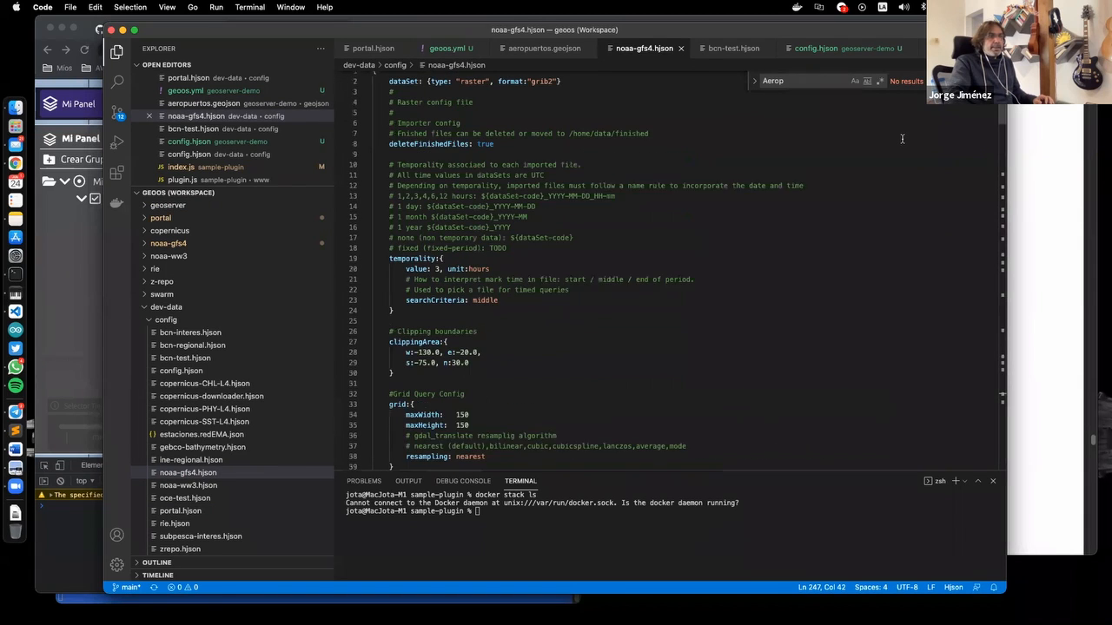
scroll(807, 179, down, 1)
scroll(807, 179, down, 9)
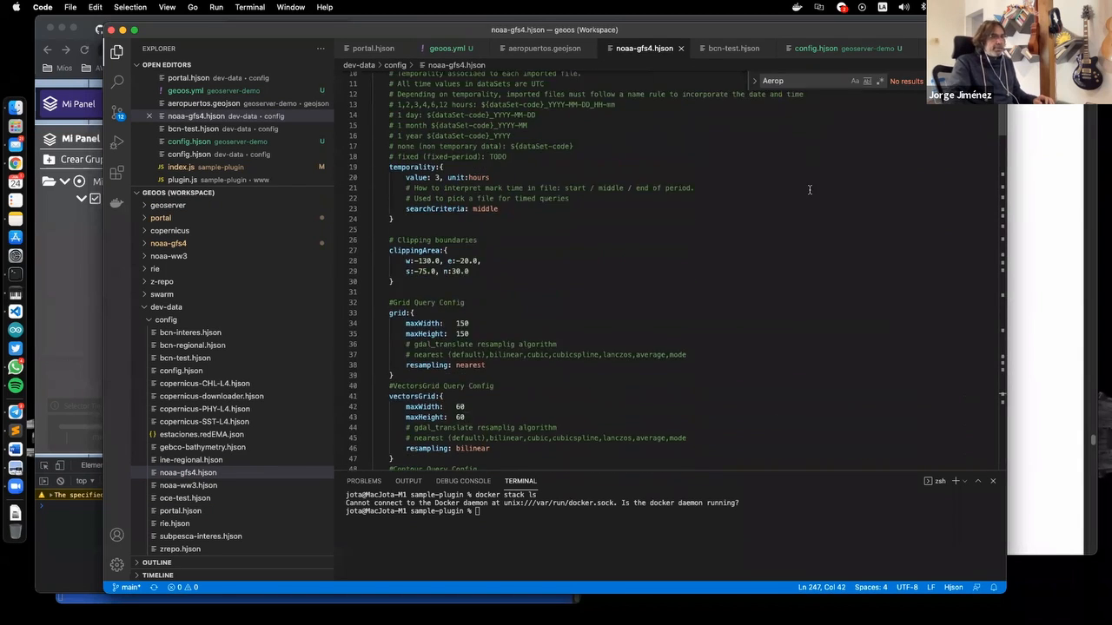
scroll(523, 226, down, 6)
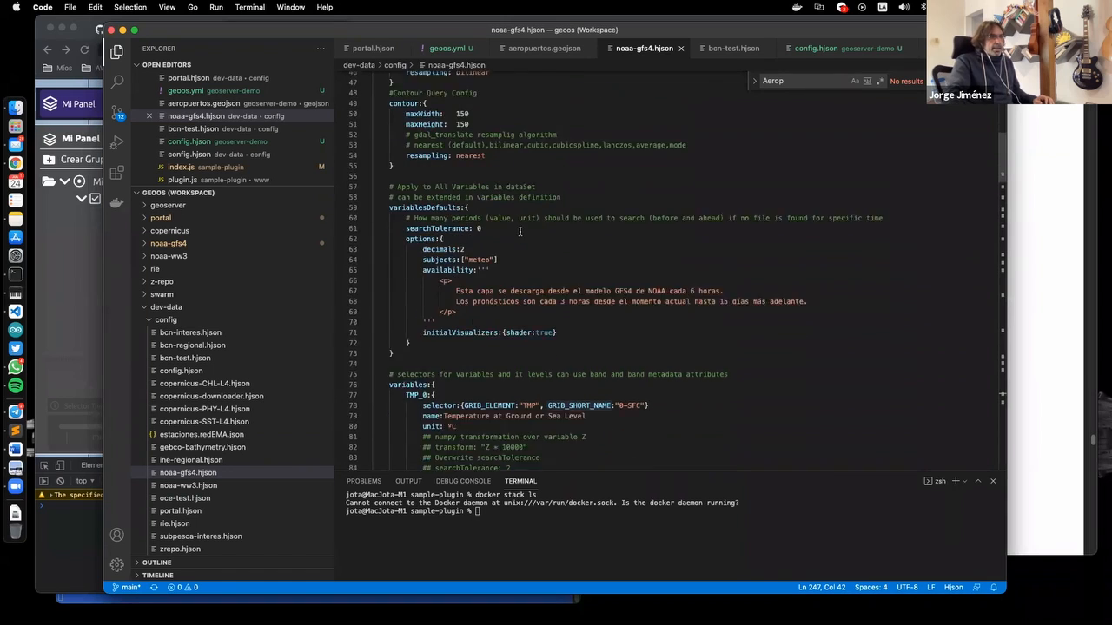
scroll(510, 240, down, 1)
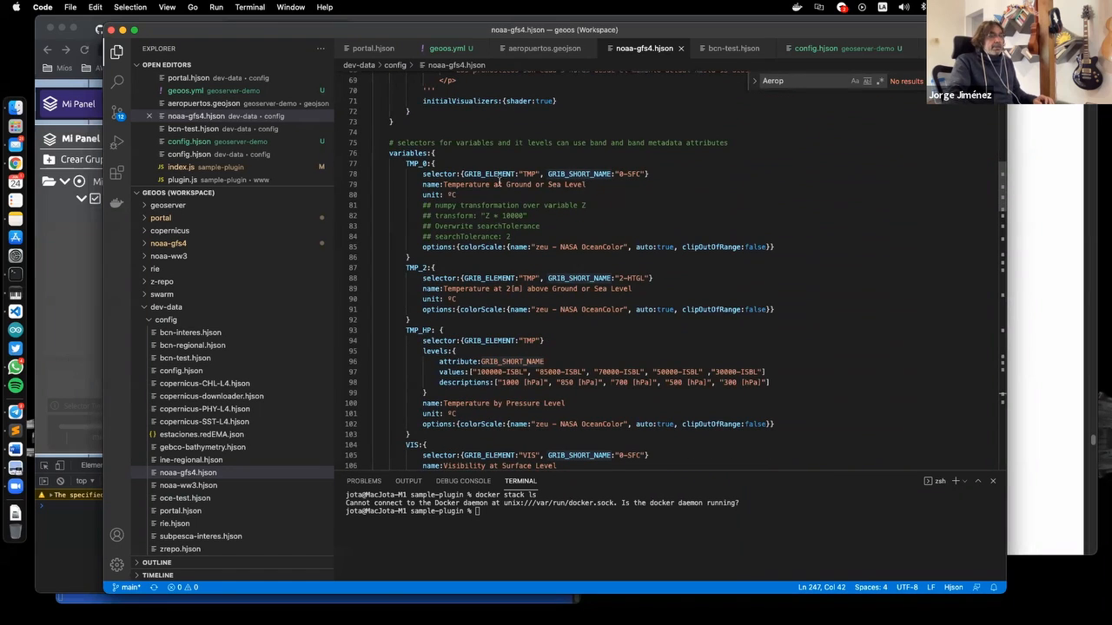
Examine the TMP_0 and TMP_2 variable definitions and highlight the TMP_HP variable name
click(442, 184)
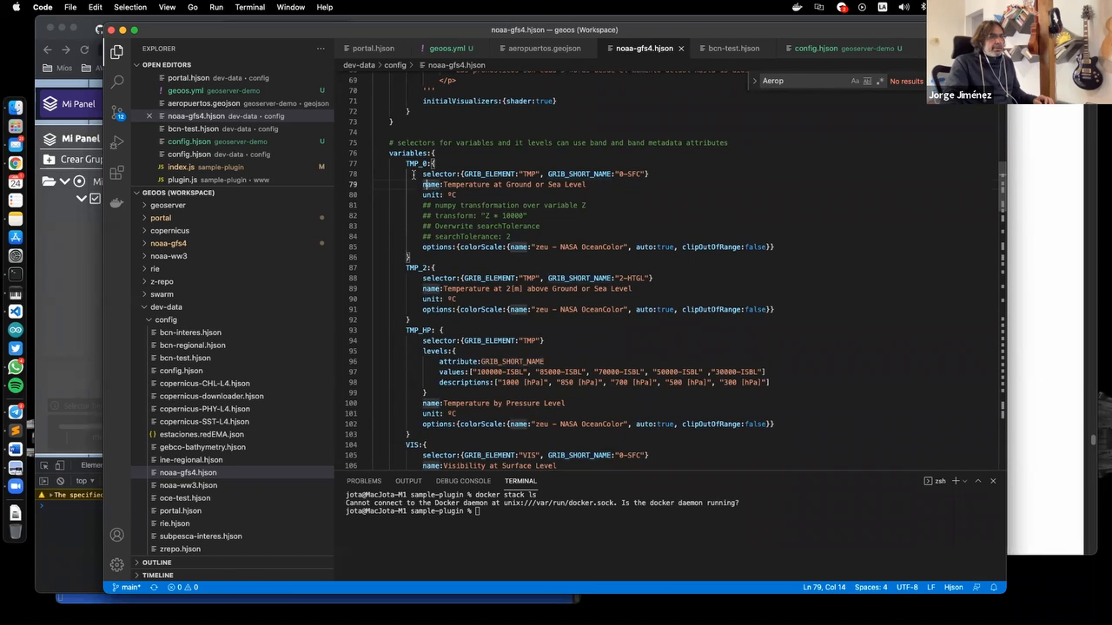
scroll(413, 174, down, 3)
scroll(413, 180, down, 1)
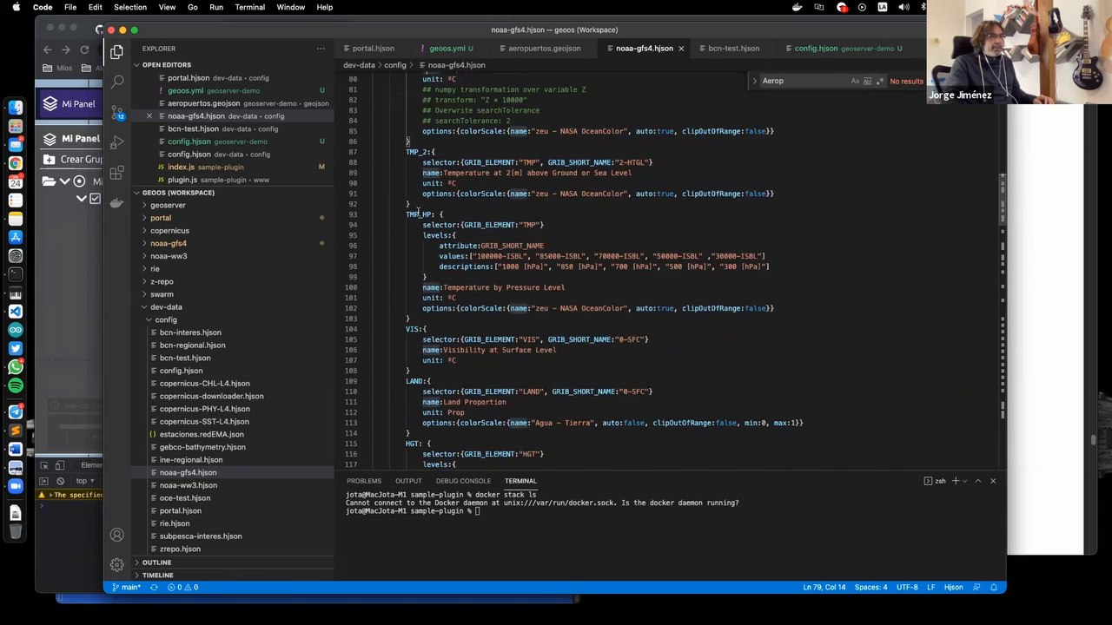
click(421, 213)
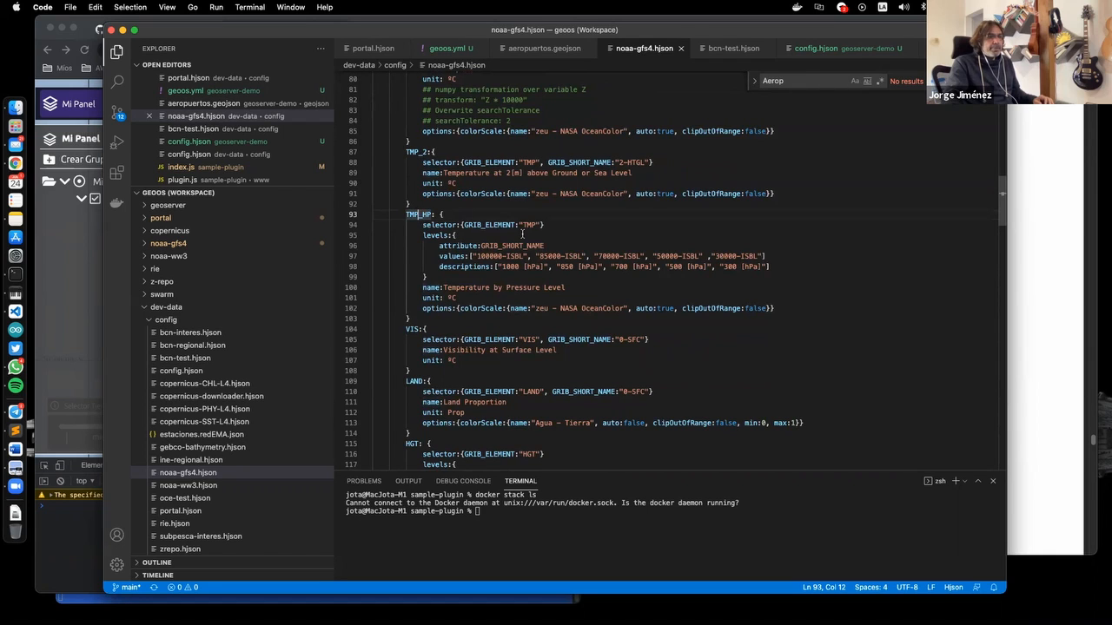
double_click(421, 213)
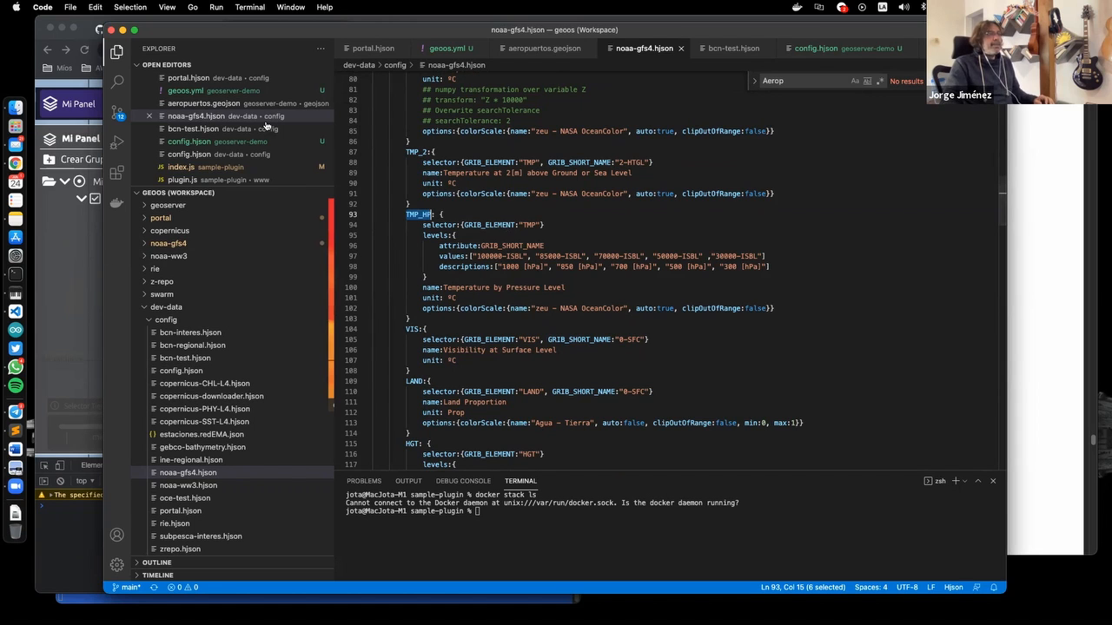
Switch to Chrome, reload the GEOOS page and close the developer tools
key(super+Tab)
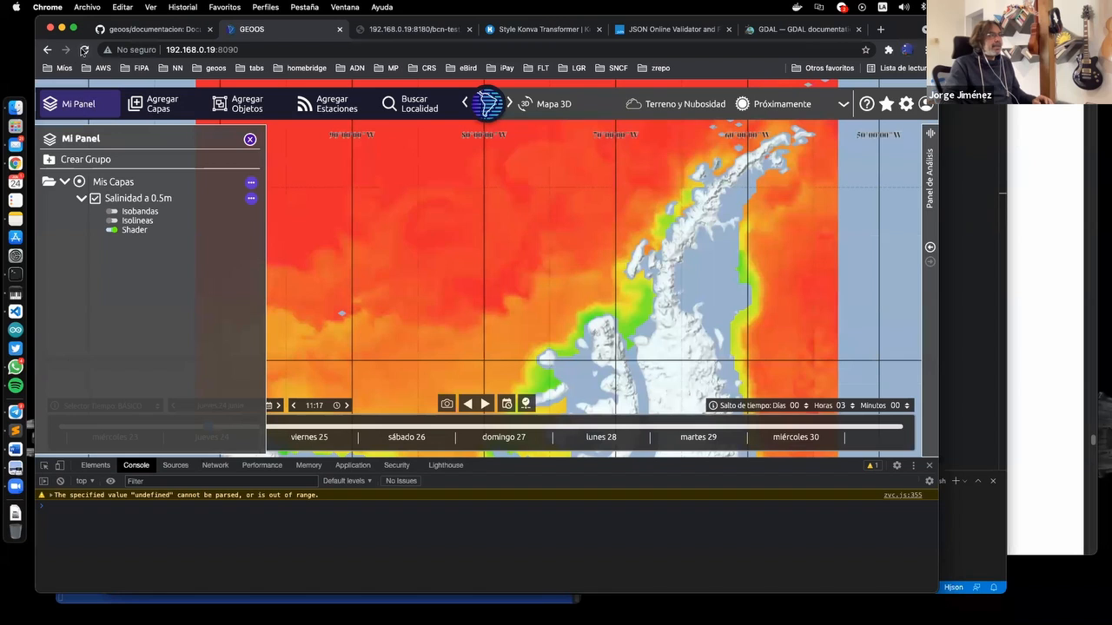
click(85, 50)
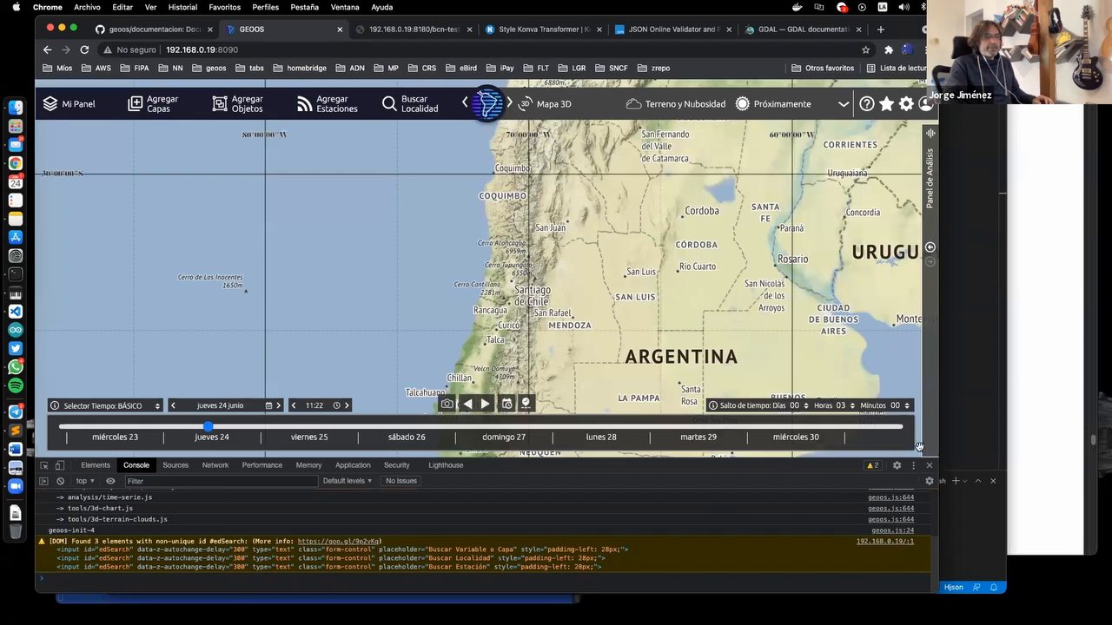
click(928, 467)
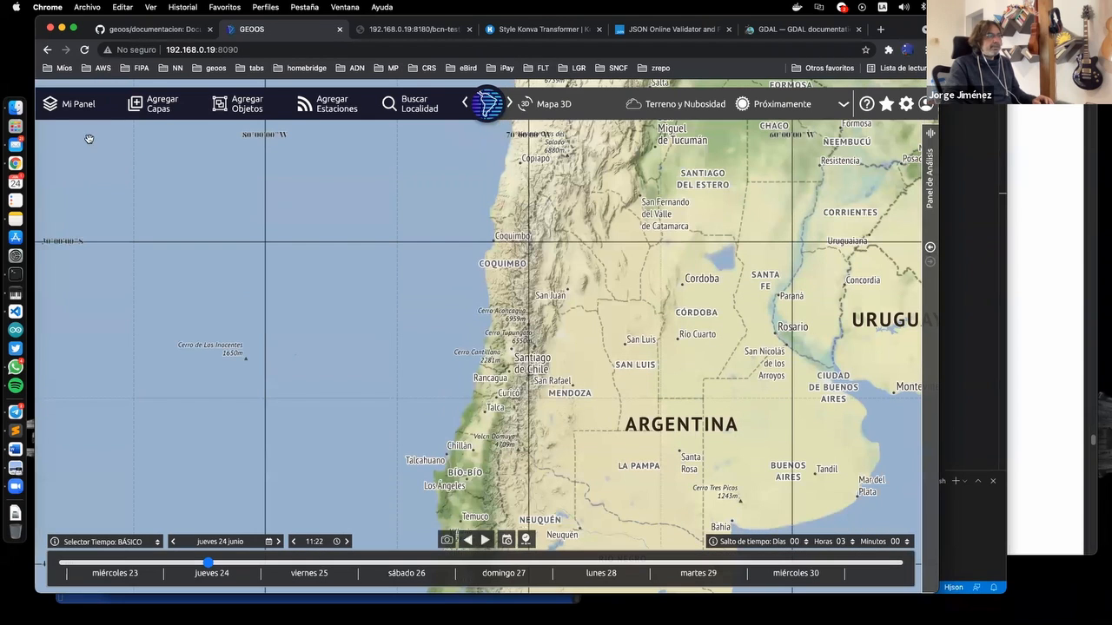
Search the variable layers for "temp" and add Temperature by Pressure Level to Mi Panel
click(160, 106)
text(temp)
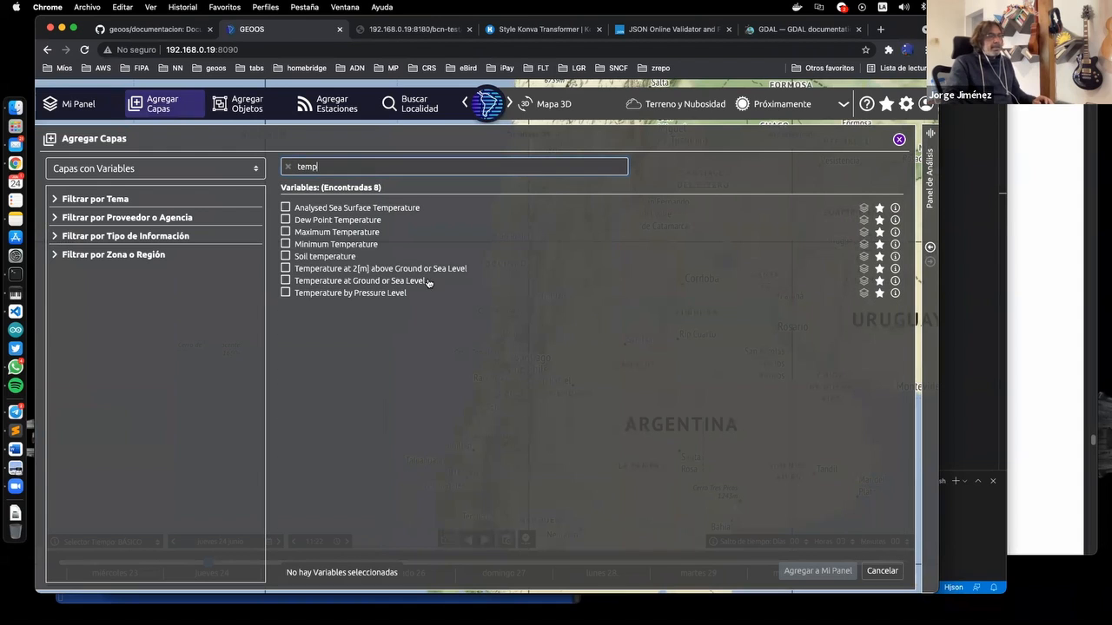
click(796, 573)
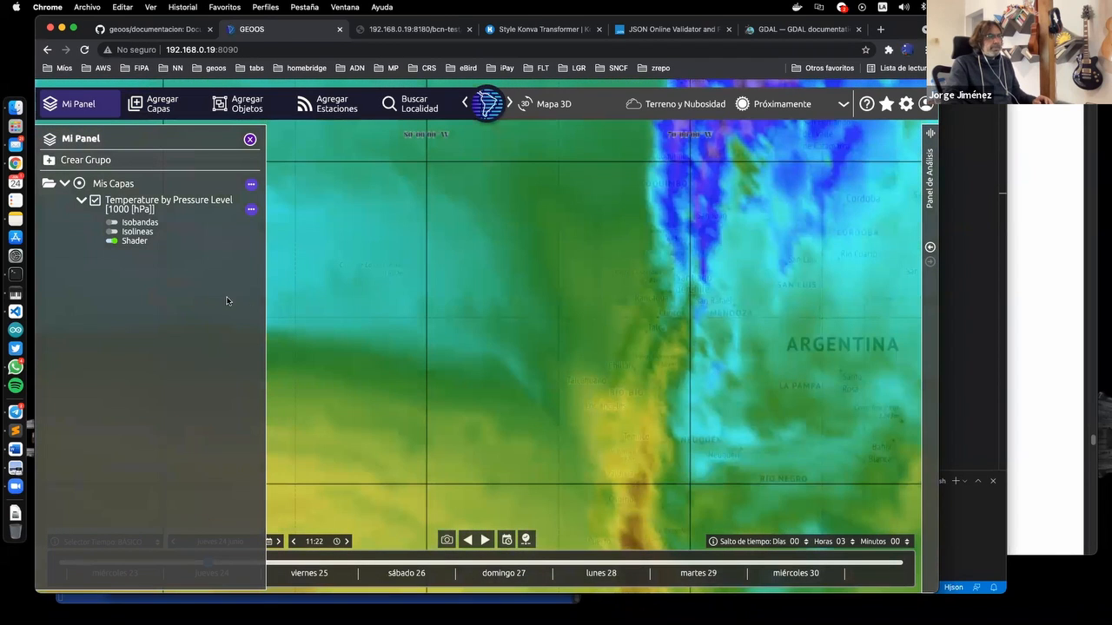
Open the Configuraciones of the Temperature by Pressure Level layer and inspect its Valor en Nivel options, keeping 1000 [hPa]
click(193, 203)
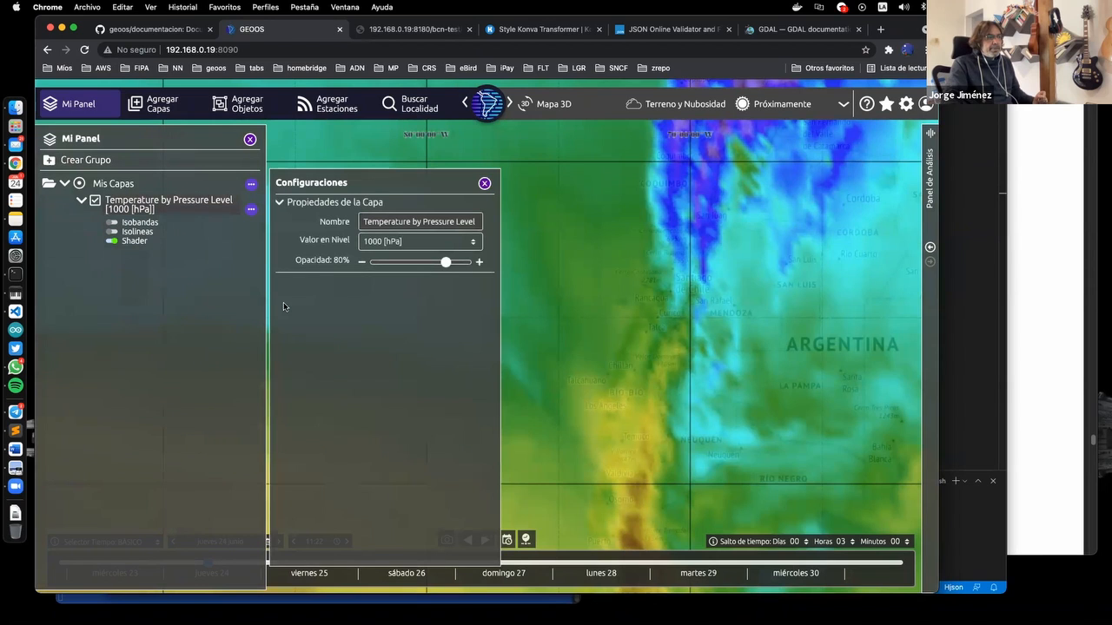
click(427, 244)
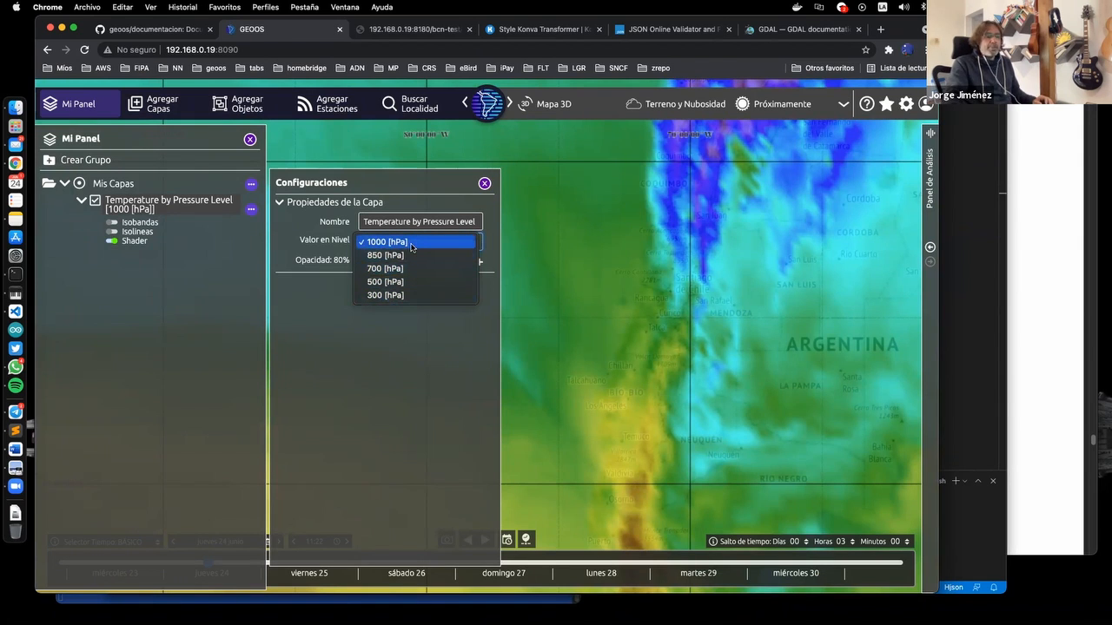
click(388, 373)
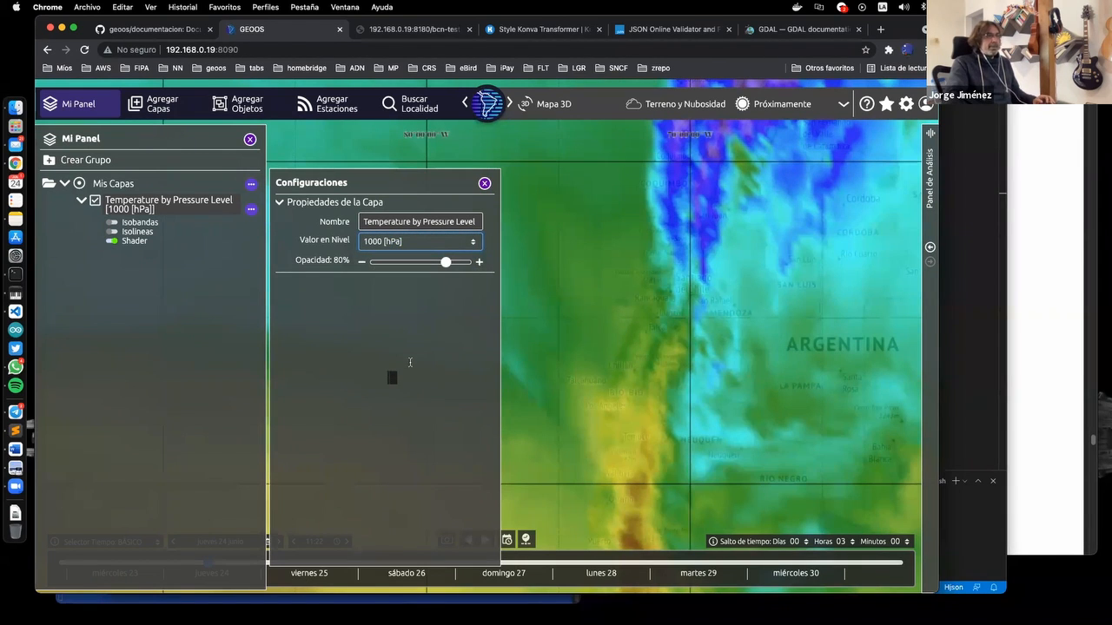
Switch to Visual Studio Code and highlight TMP_HP's selector, its GRIB_SHORT_NAME levels attribute and the GRIB_ELEMENT key in noaa-gfs4.hjson
key(super+Tab)
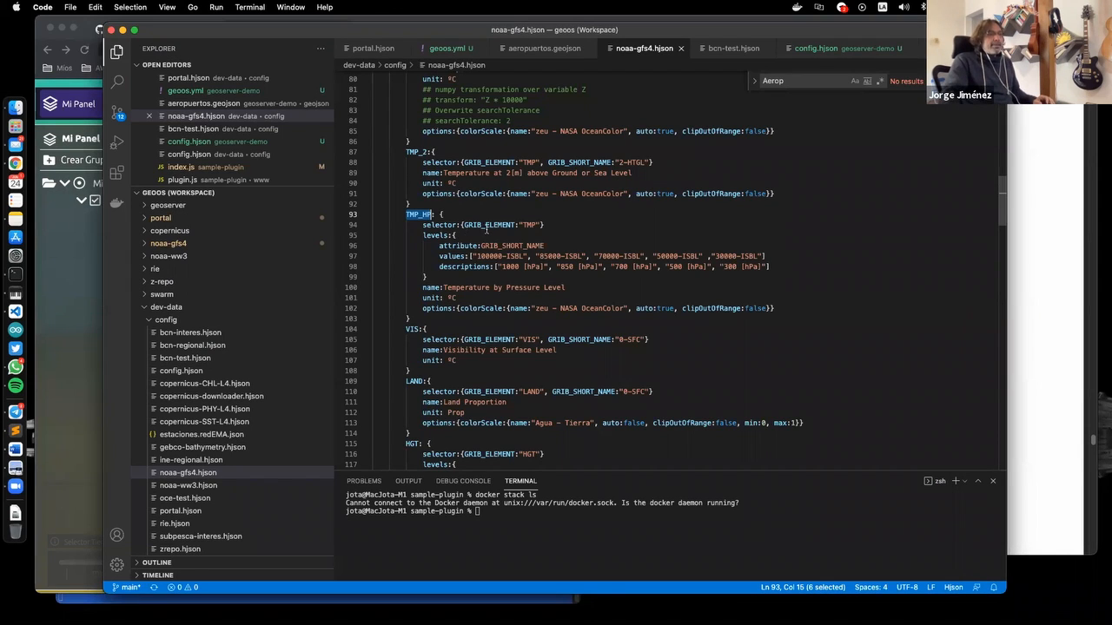
click(414, 224)
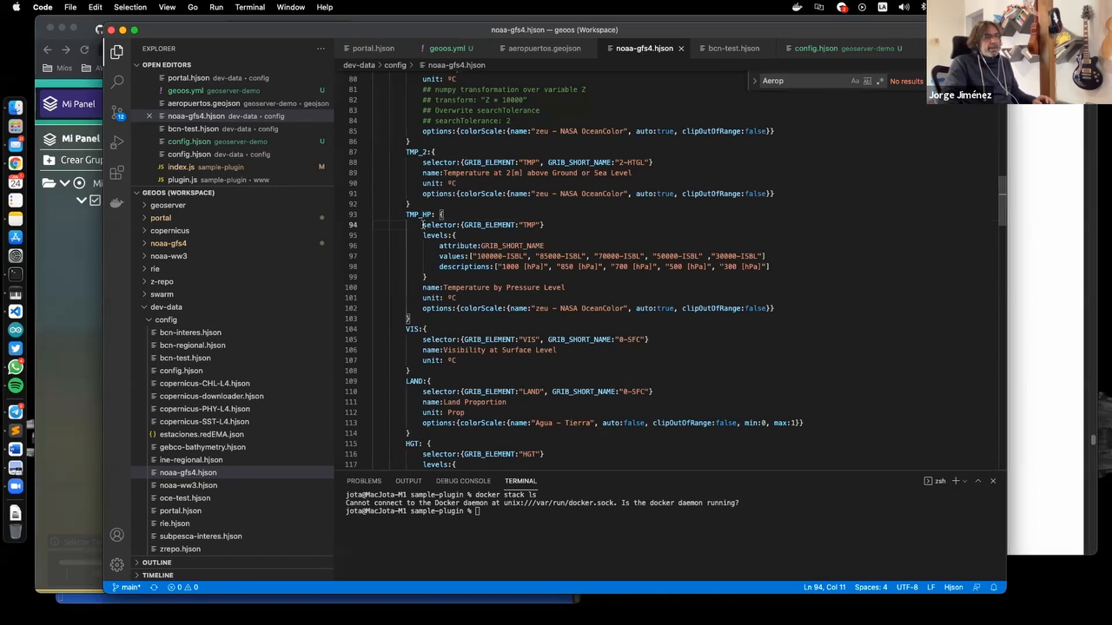
double_click(420, 214)
drag(423, 225, 556, 224)
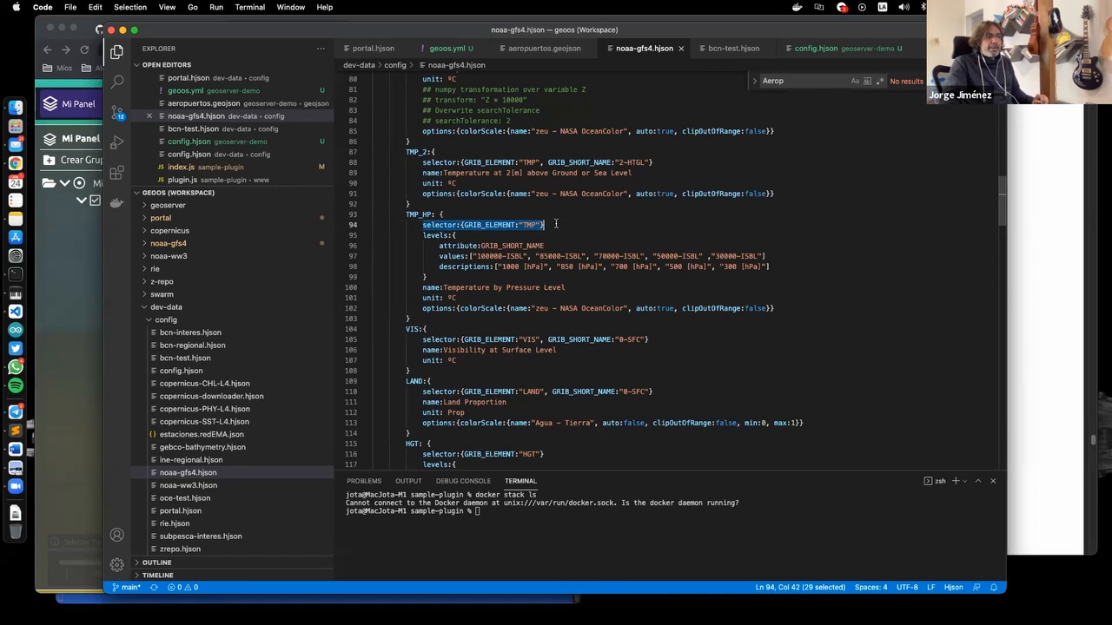
double_click(496, 246)
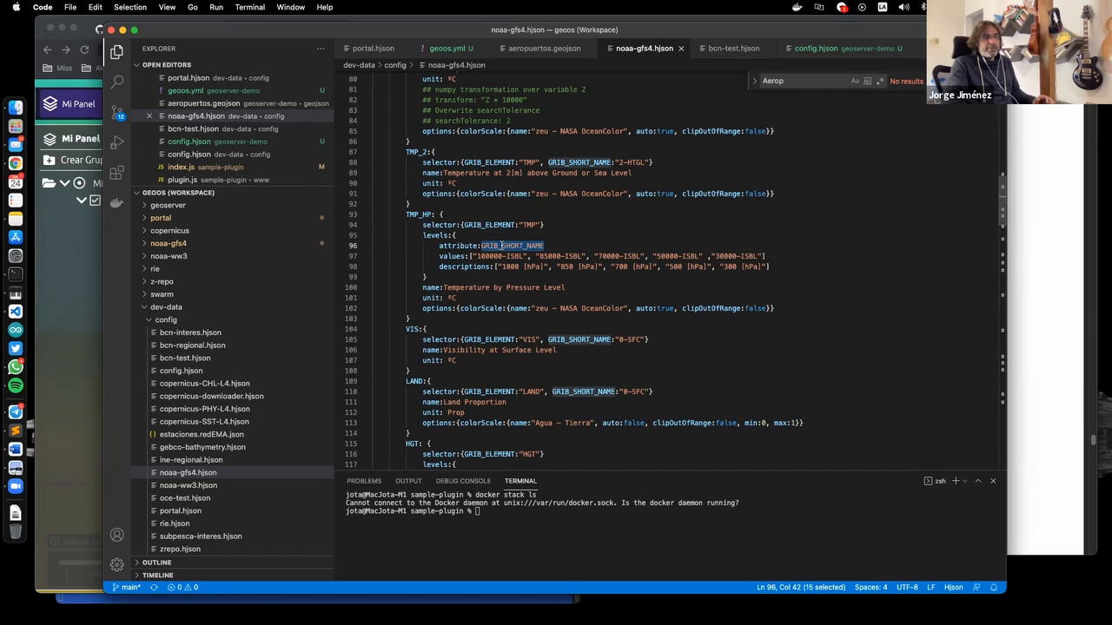
double_click(474, 225)
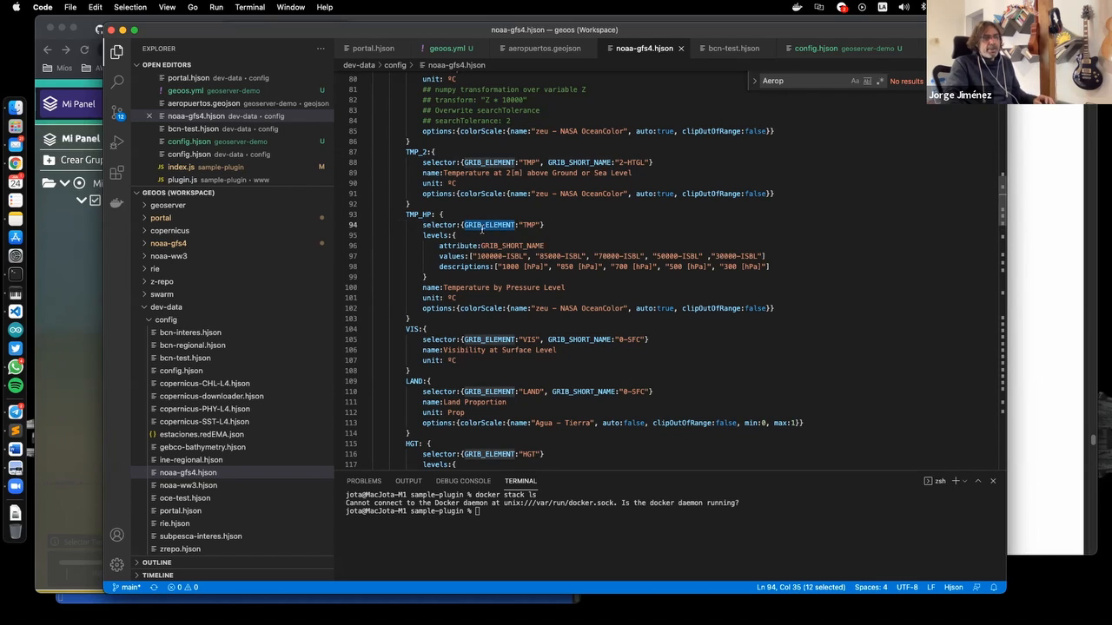
Switch to Terminal and reduce SALINIDAD's selector in oce-test.hjson to {NETCDF_VARNAME:"so"}, moving the depth attribute onto its own line
key(super+Tab)
key(super+Tab)
key(super+Tab)
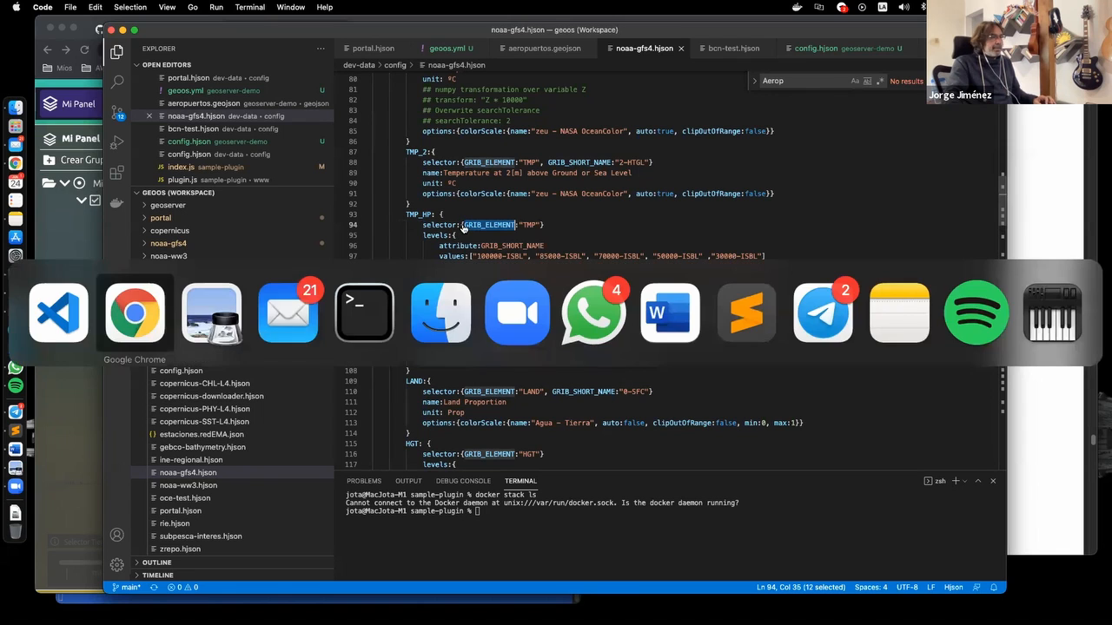
key(super+Tab)
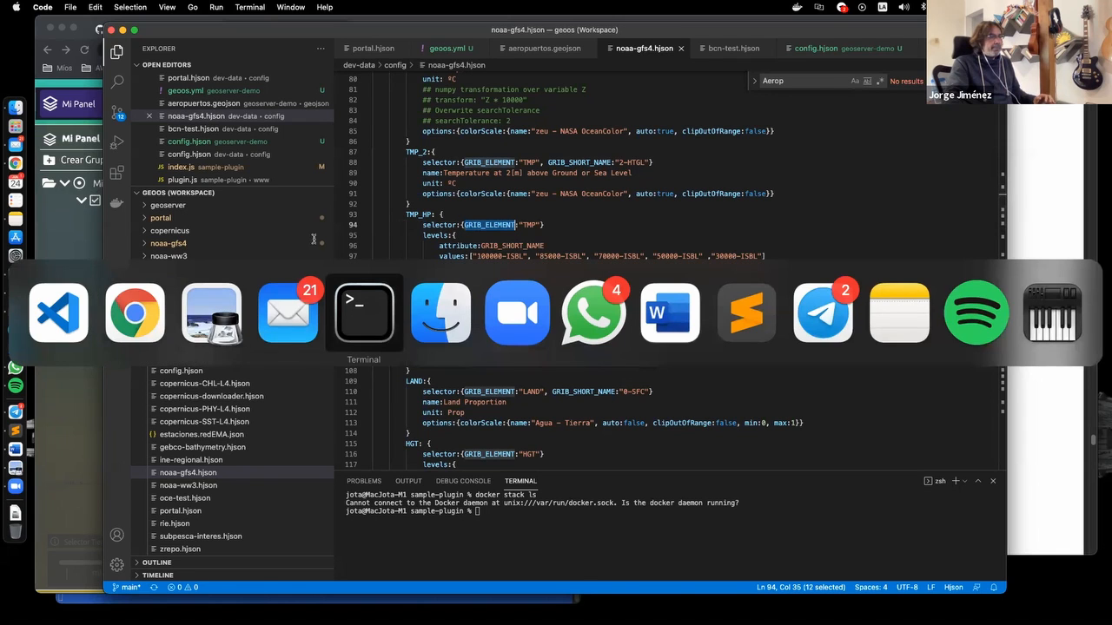
scroll(233, 211, down, 10)
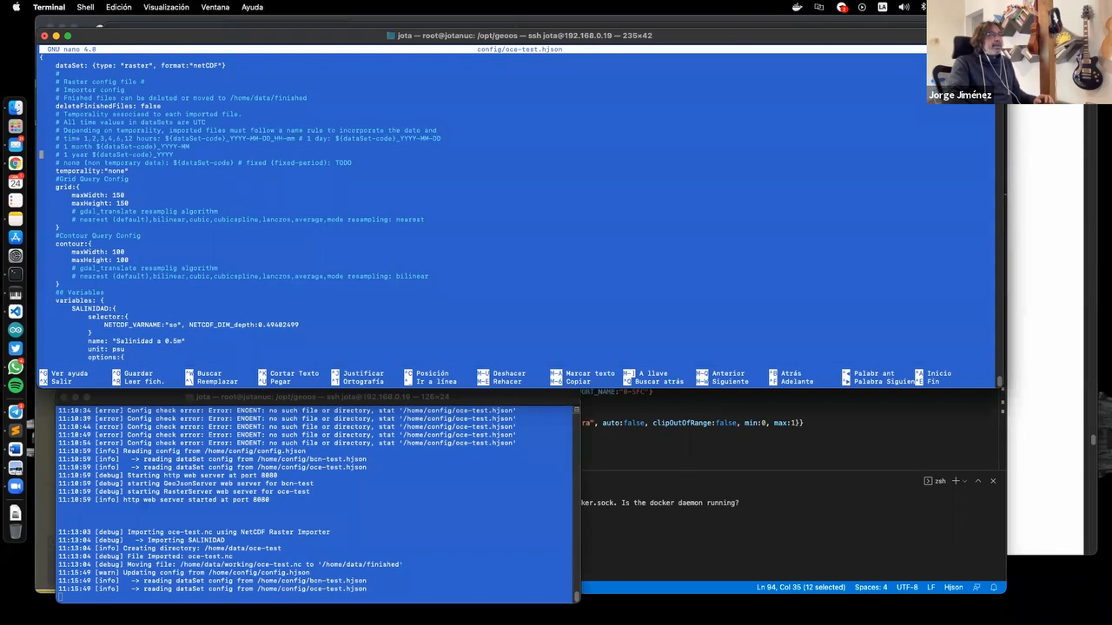
scroll(233, 213, down, 4)
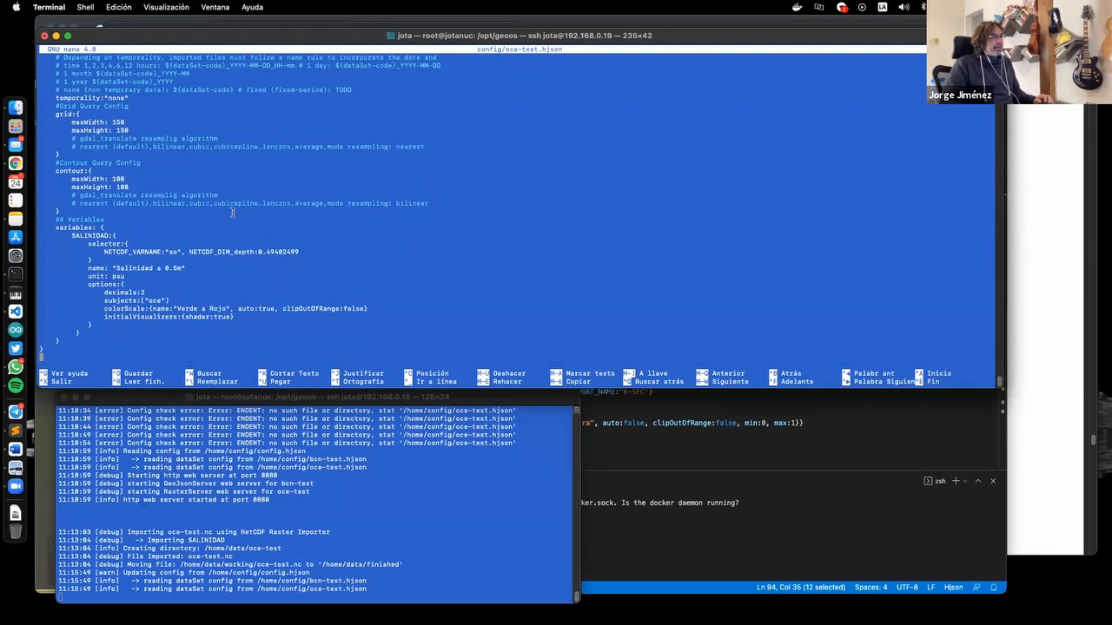
scroll(233, 213, up, 13)
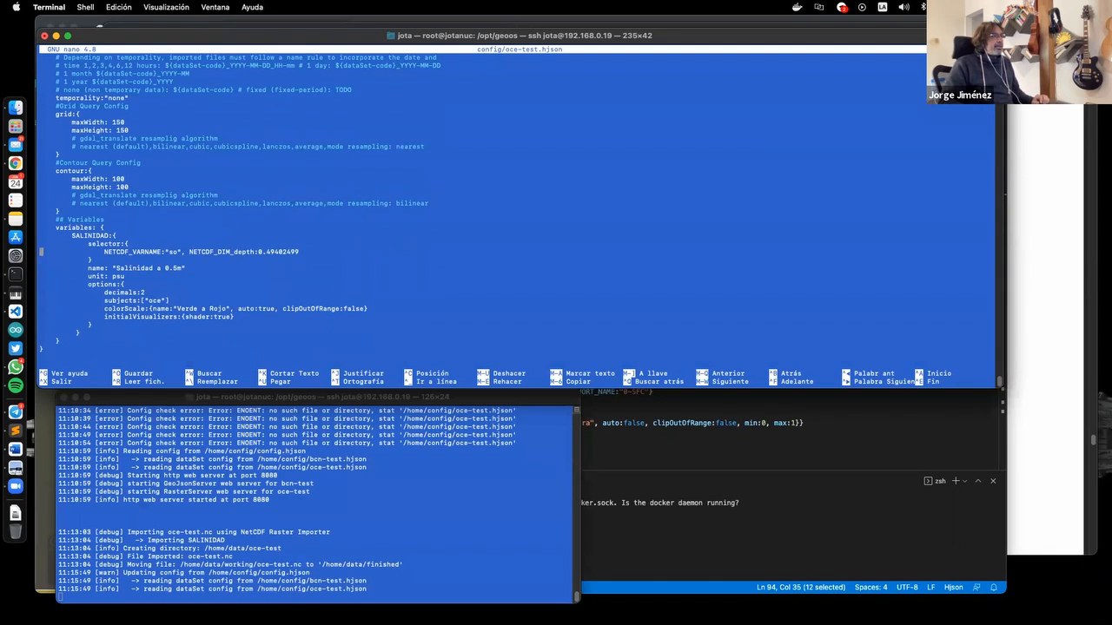
key(Delete)
key(Delete)
key(Delete)
key(Delete)
key(Delete)
key(Delete)
key(Delete)
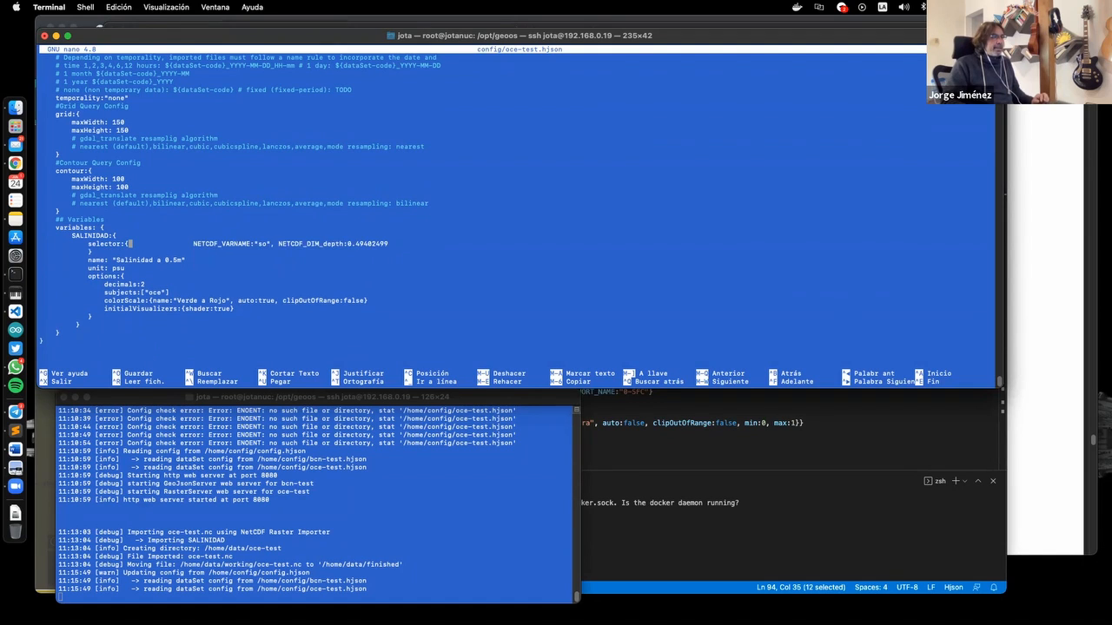
key(Delete)
key(Delete)
key(Delete)
key(Delete)
key(Delete)
key(Delete)
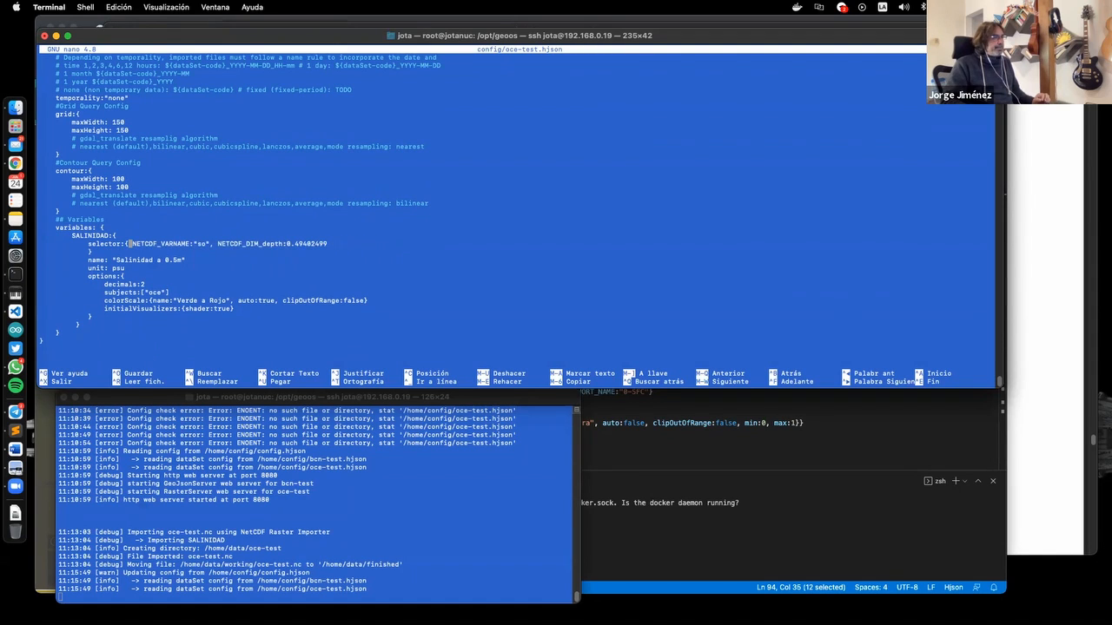
key(Delete)
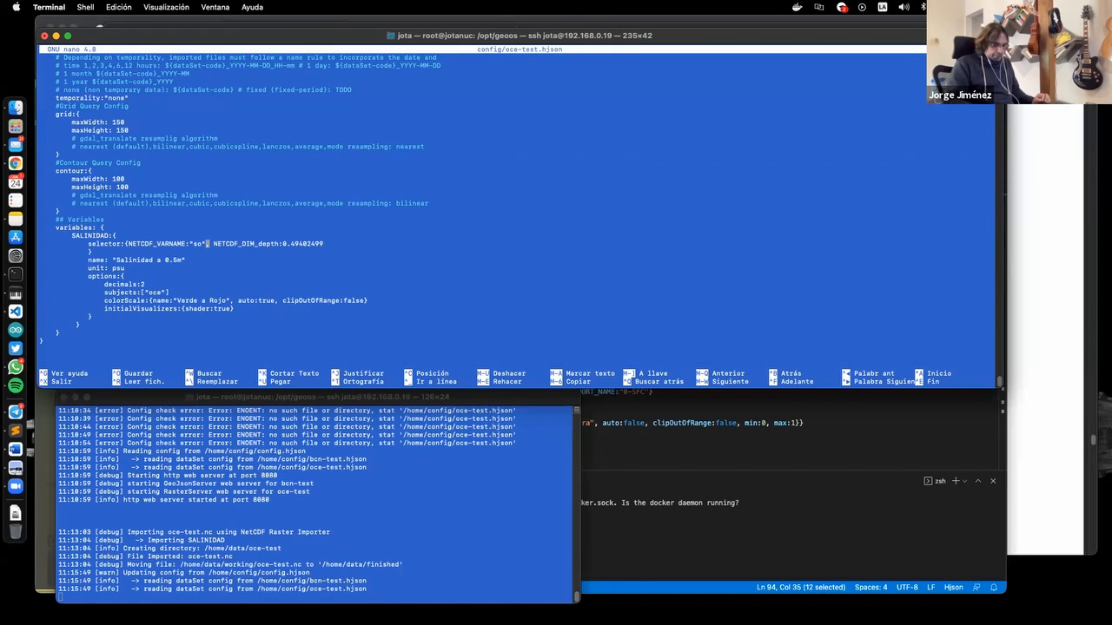
text(,)
key(Return)
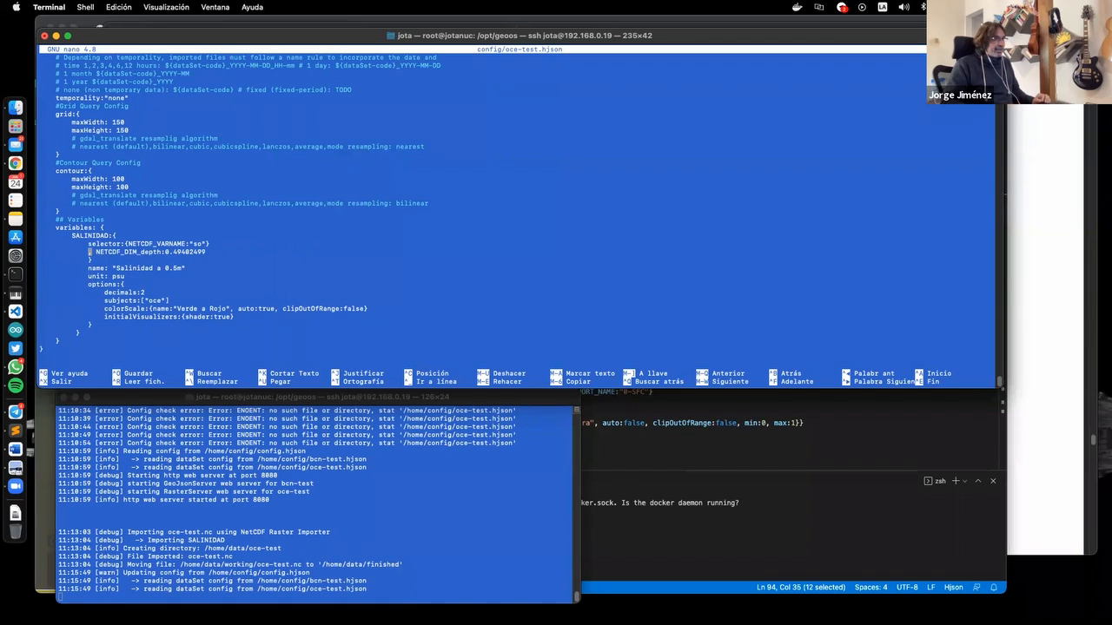
Check TMP_HP's levels key in Visual Studio Code, and add an empty levels block below SALINIDAD's selector in Terminal
key(super+Tab)
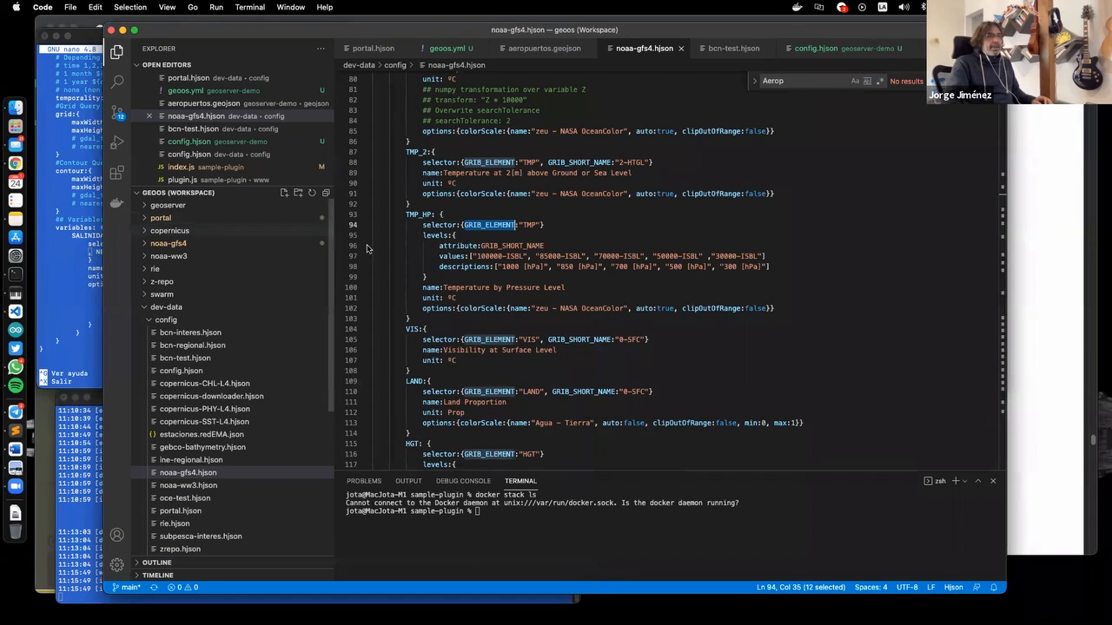
drag(423, 235, 473, 236)
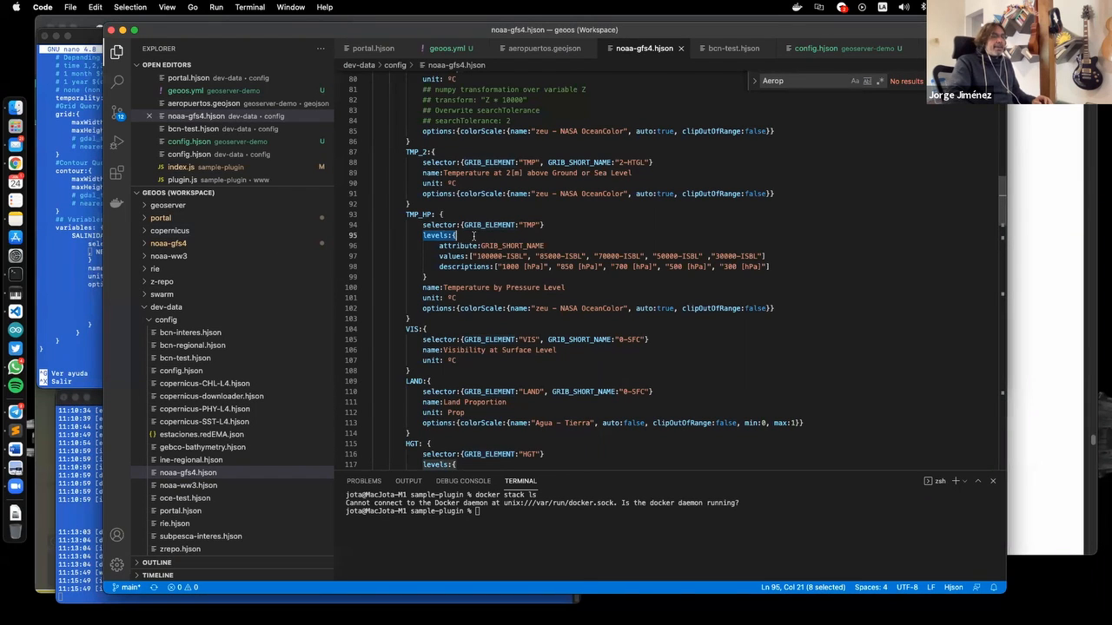
key(super+Tab)
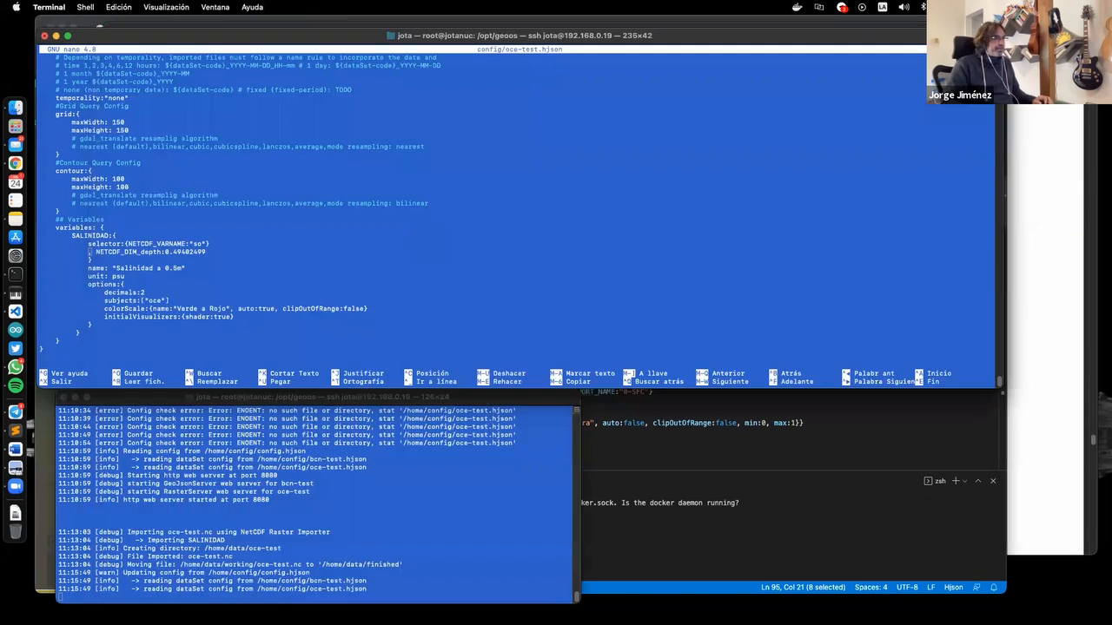
text(,)
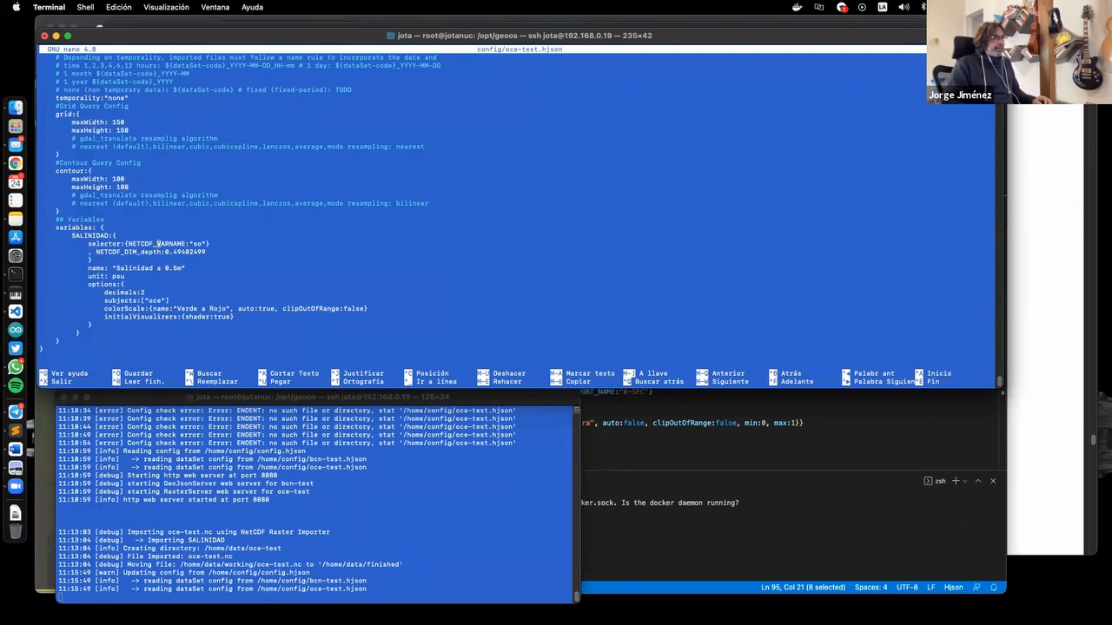
key(Return)
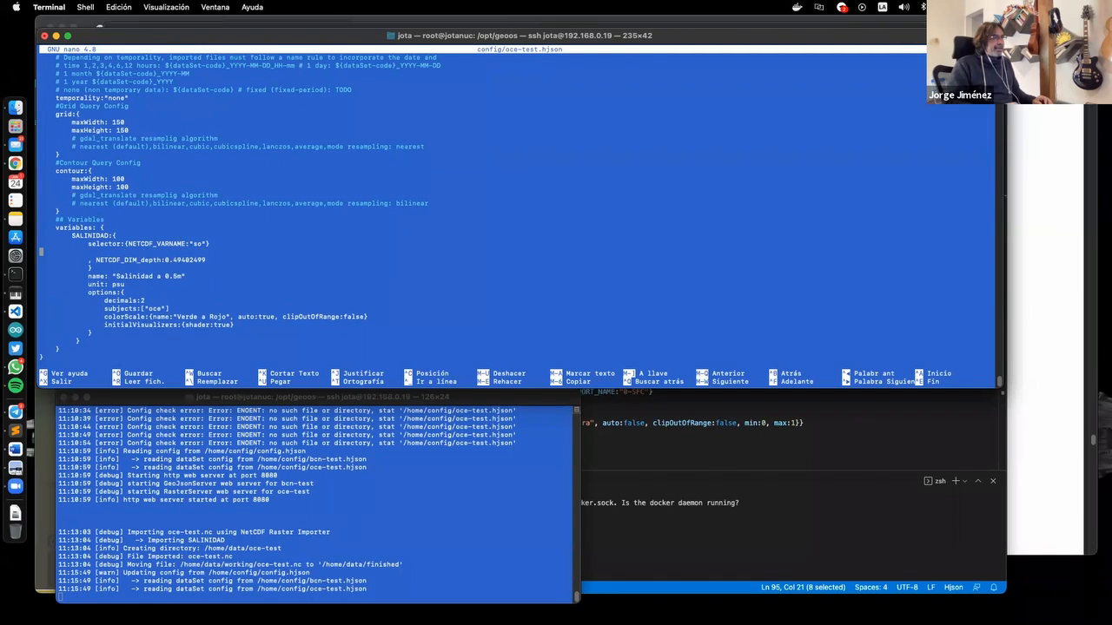
text(levels:)
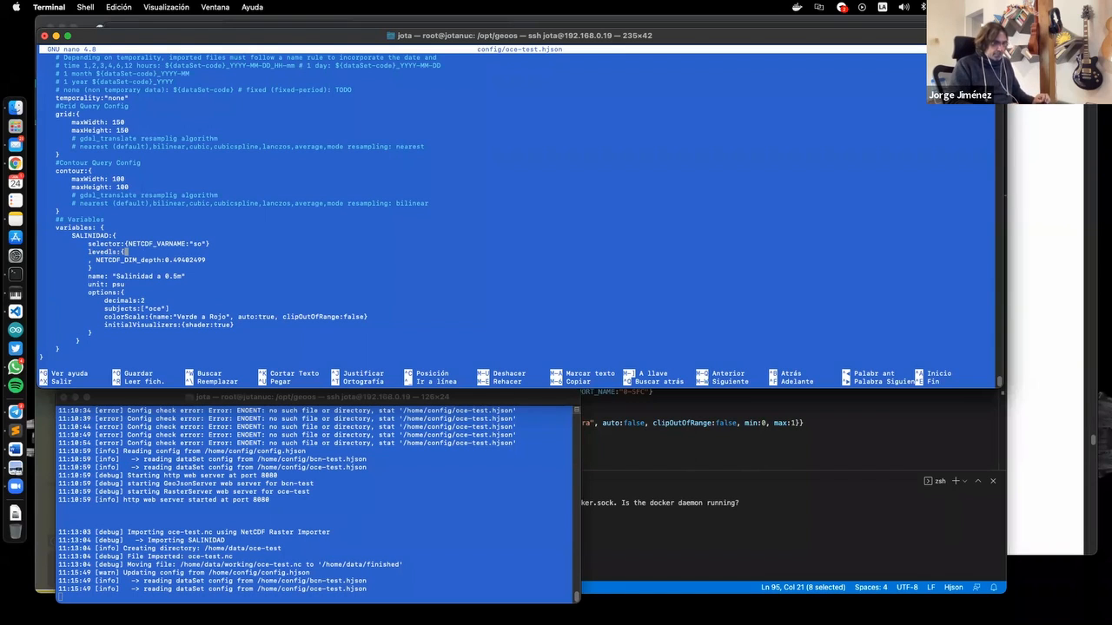
text({})
key(Return)
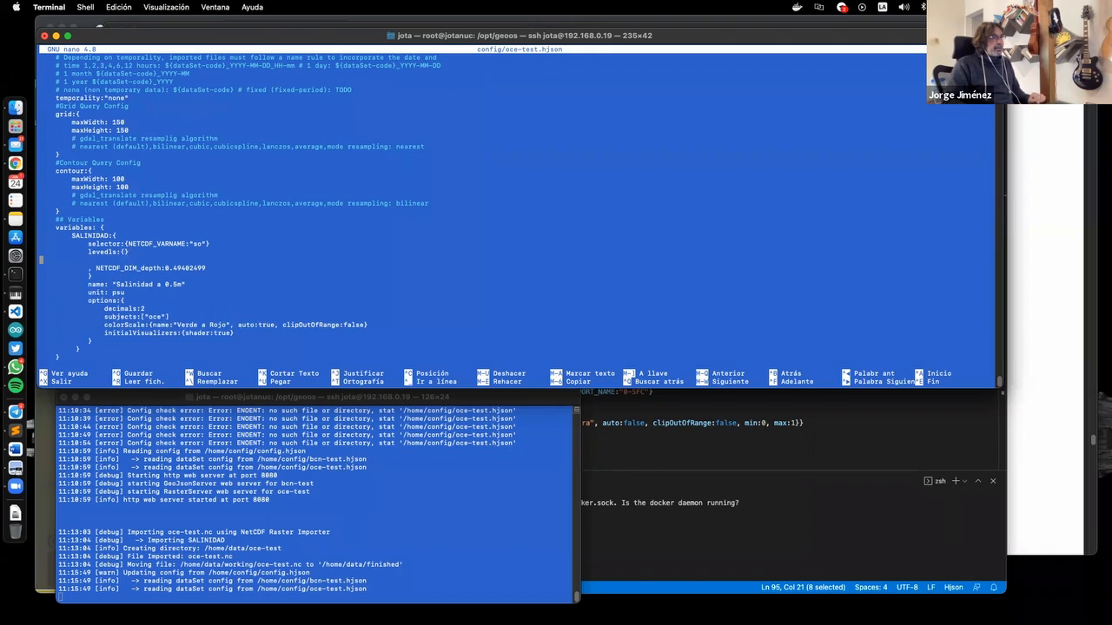
key(BackSpace)
key(BackSpace)
key(Return)
key(Return)
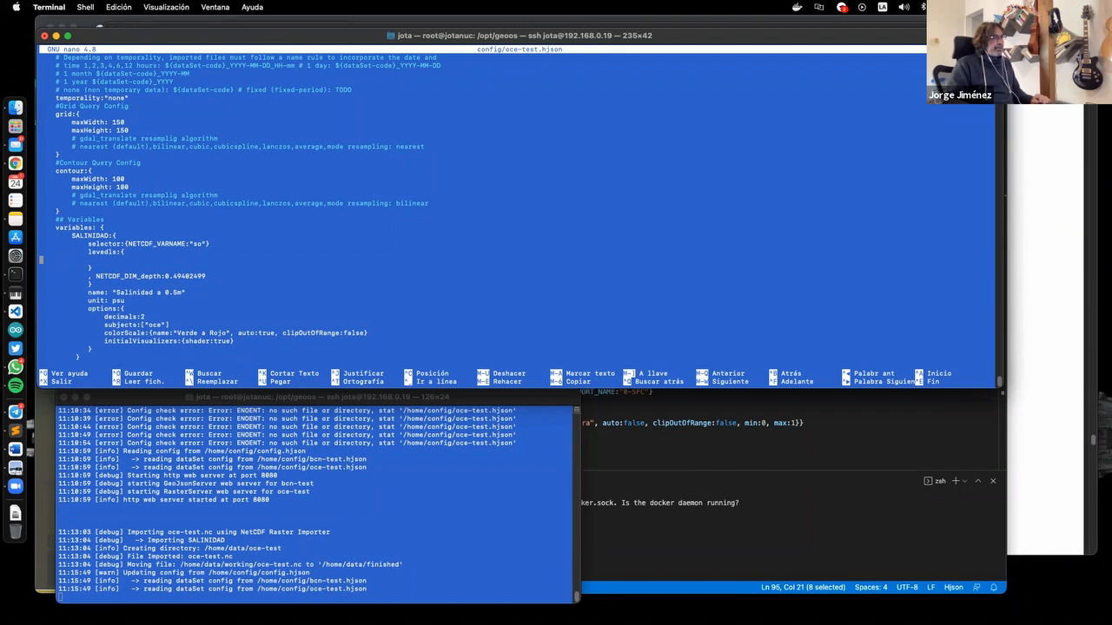
Correct the misspelled key of the new block under SALINIDAD to levels
key(Right)
key(Right)
key(Right)
key(Right)
key(Right)
key(Right)
key(Right)
key(Right)
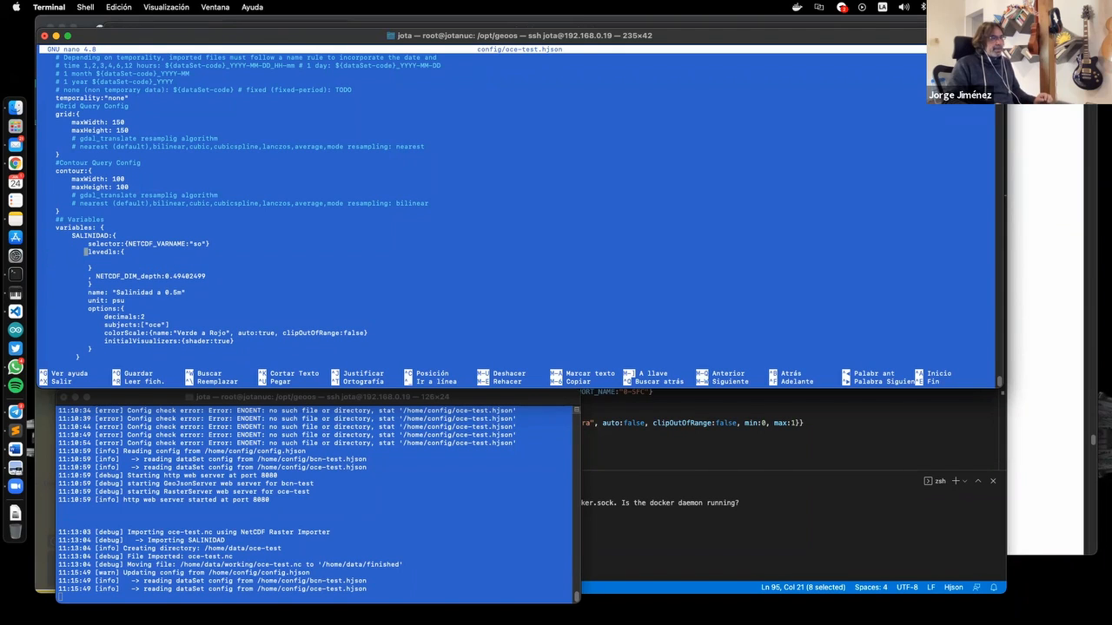
key(BackSpace)
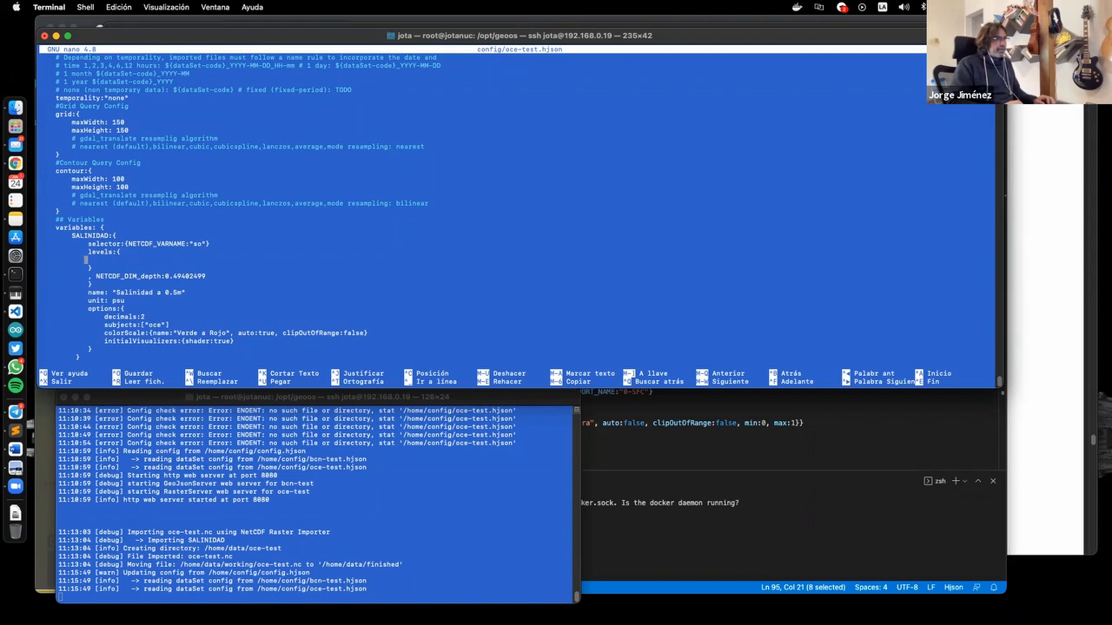
Copy the attribute key from TMP_HP in Visual Studio Code into SALINIDAD's levels block in Terminal
key(super+Tab)
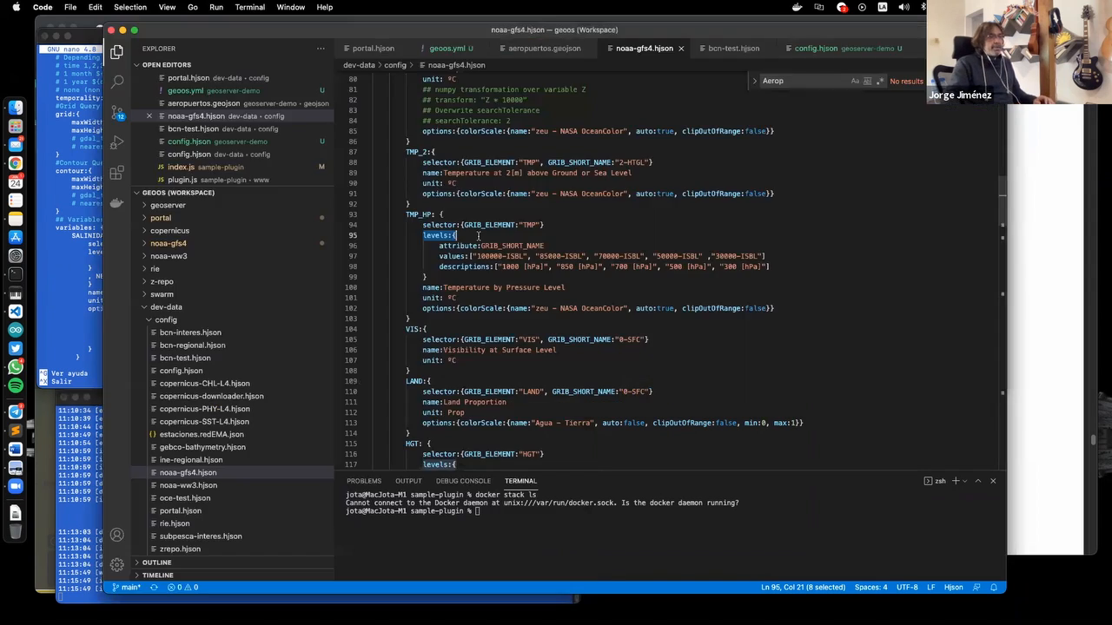
double_click(451, 247)
key(super+c)
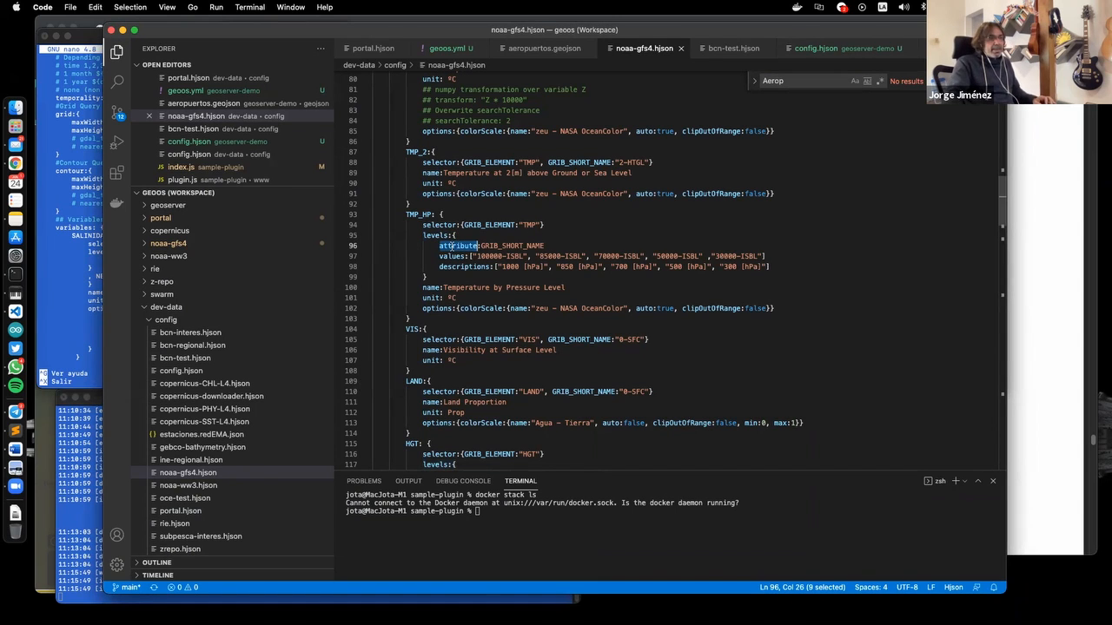
key(super+Tab)
key(super+v)
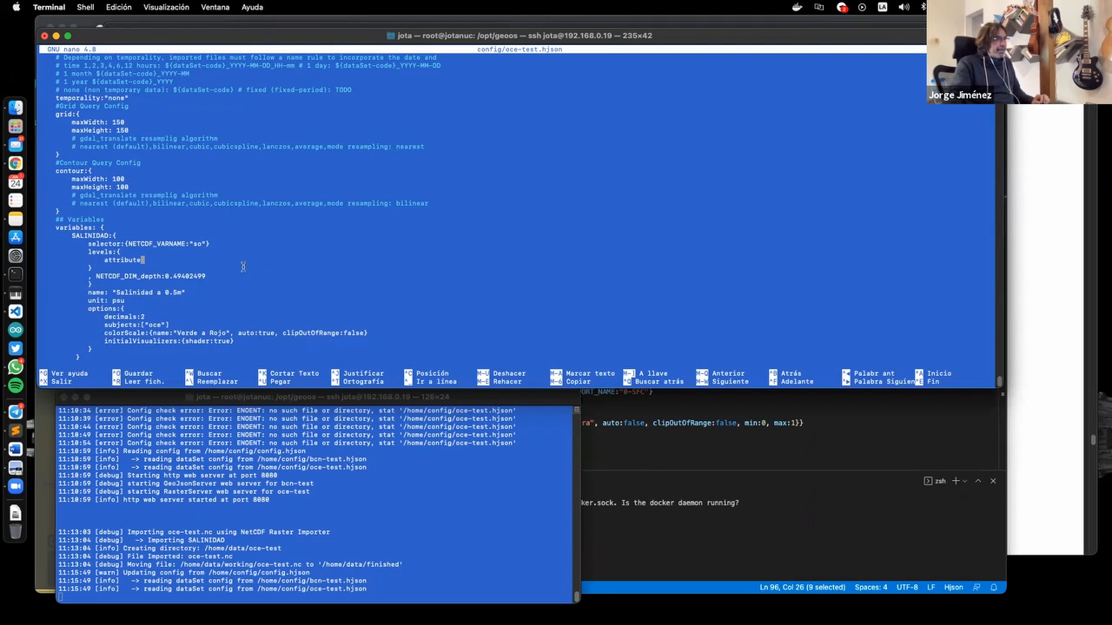
Set the levels attribute to "NETCDF_DIM_depth", copying the name from the leftover depth line, and start a new line below it
drag(95, 276, 164, 276)
key(super+c)
click(169, 260)
text(: )
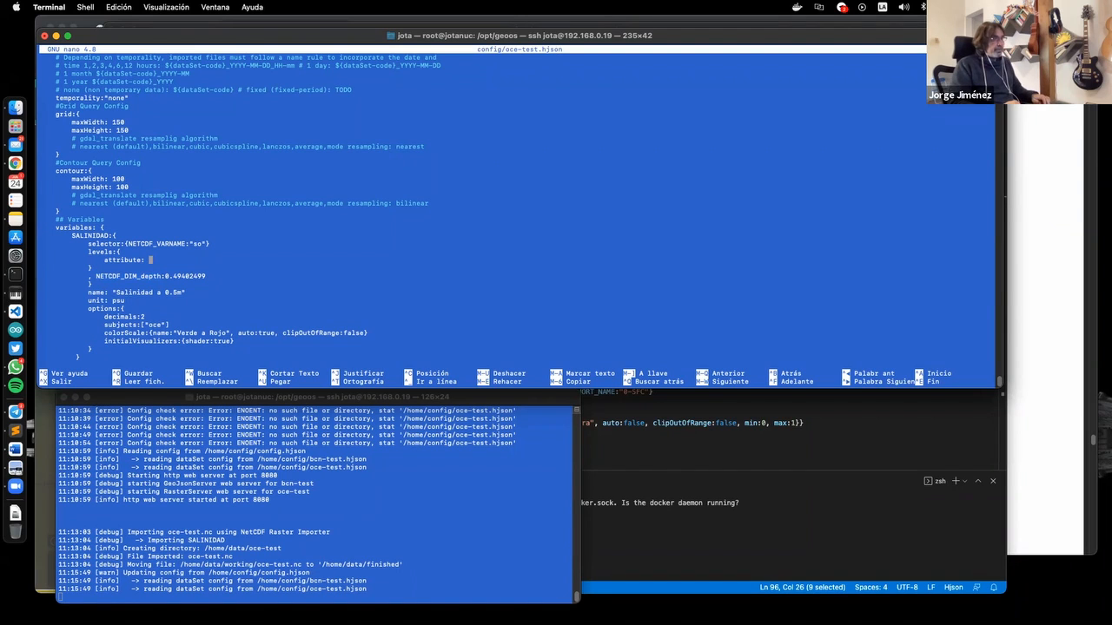
text(")
key(super+v)
text(")
key(Return)
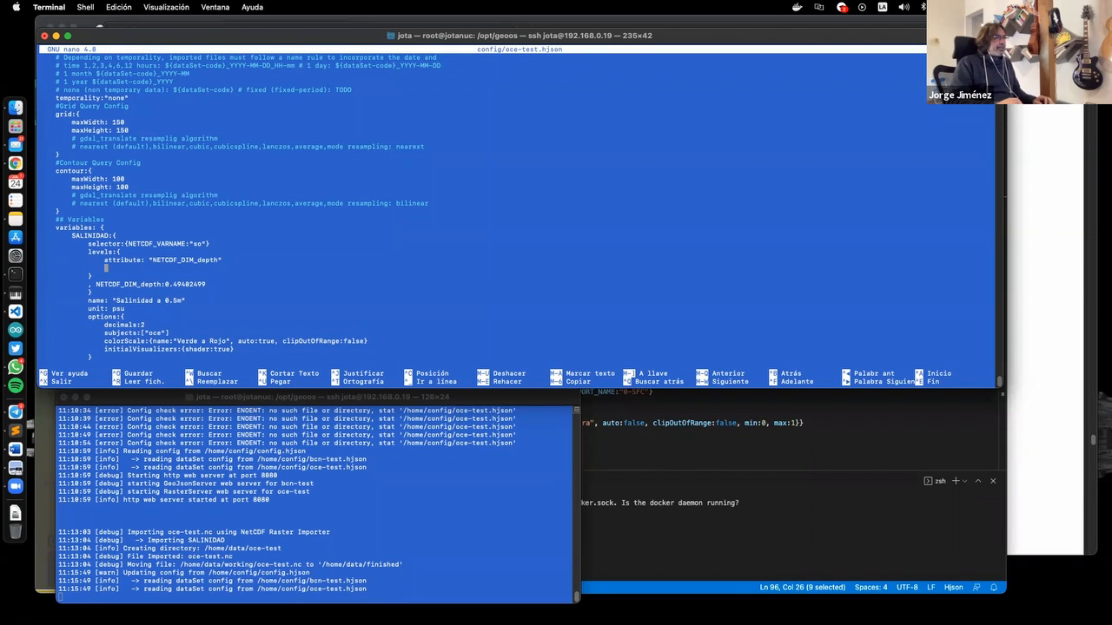
Check TMP_HP's levels in Visual Studio Code, and add values:["0.49402499"] to SALINIDAD's levels block in Terminal using the leftover depth value
key(super+Tab)
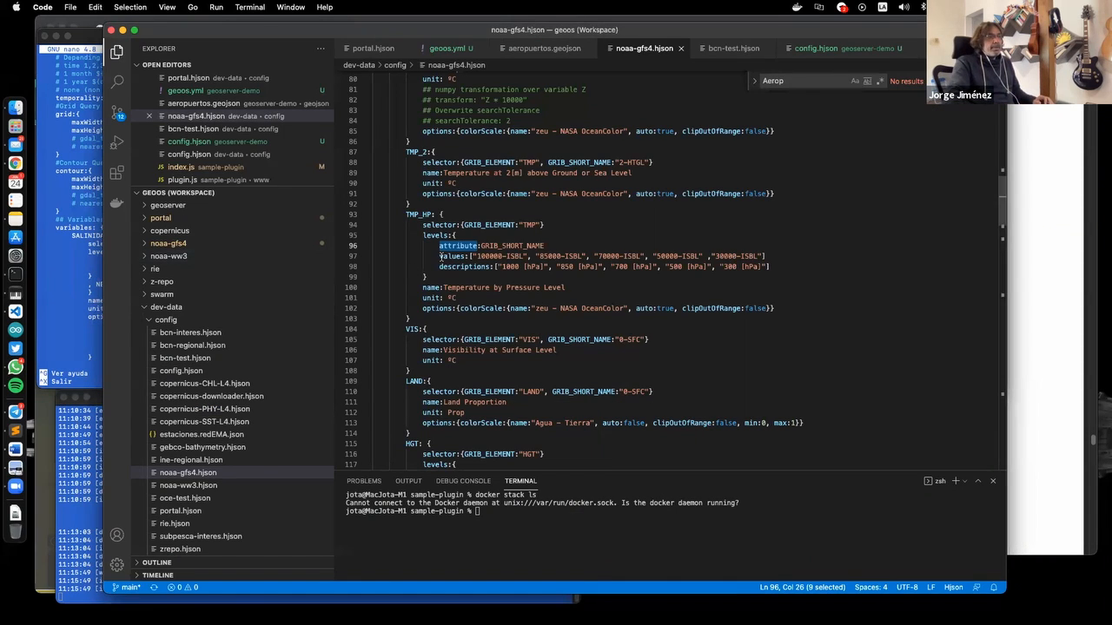
key(super+Tab)
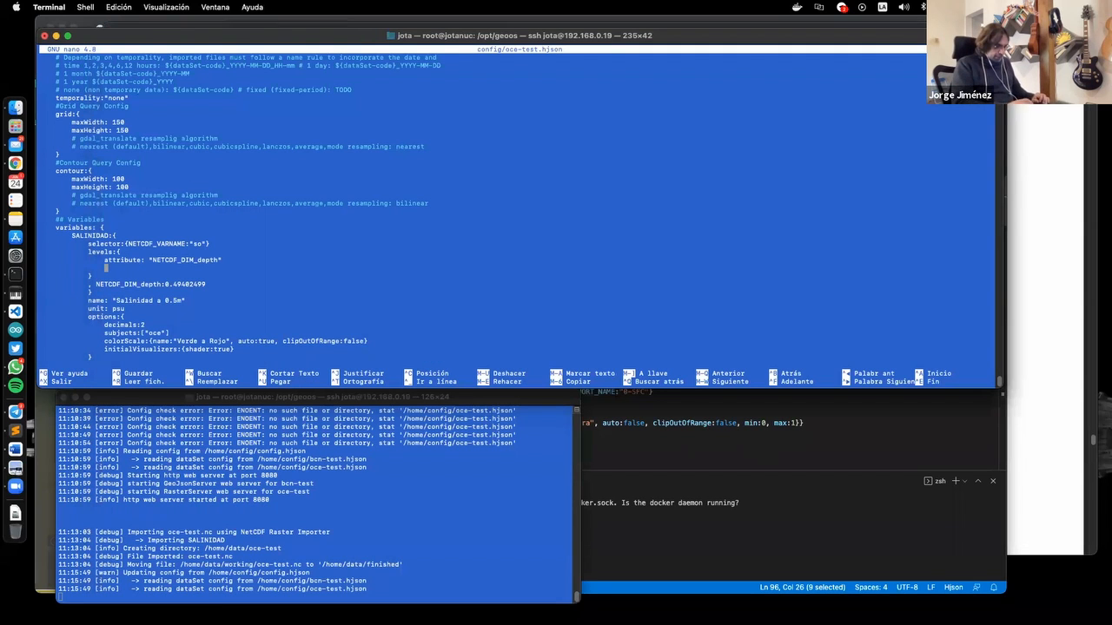
text(values:)
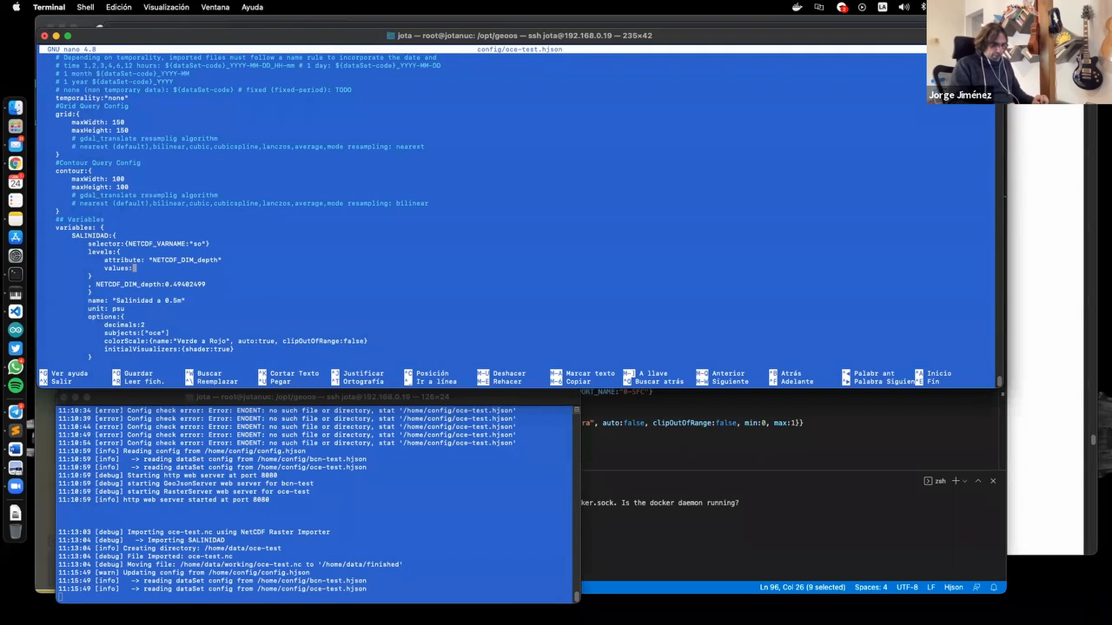
text(])
key(Left)
key(Left)
key(Left)
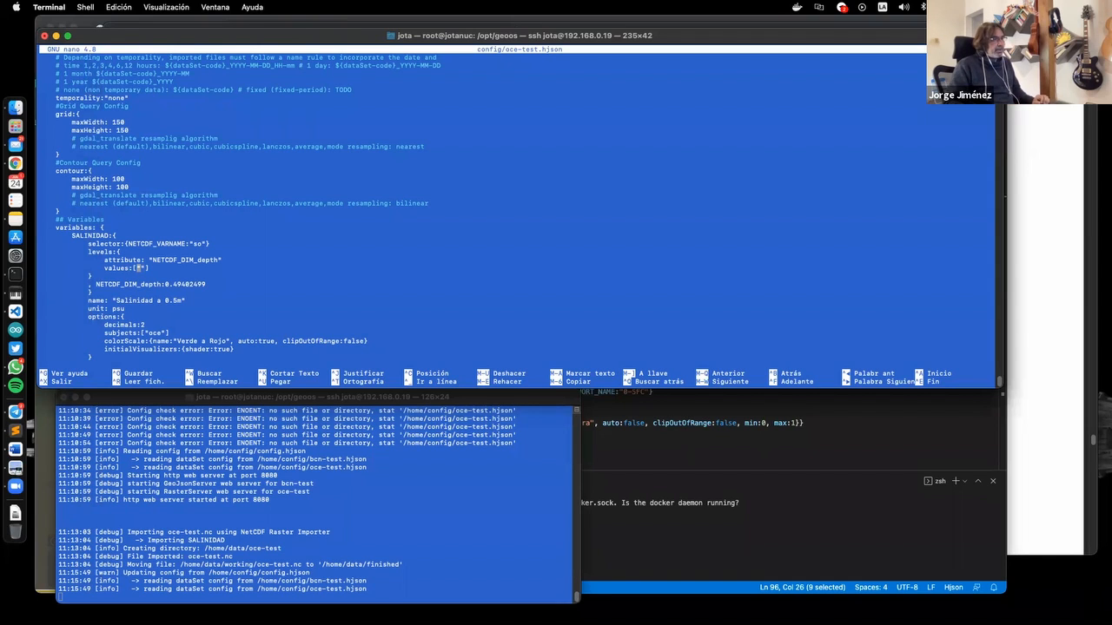
drag(165, 284, 206, 284)
key(super+c)
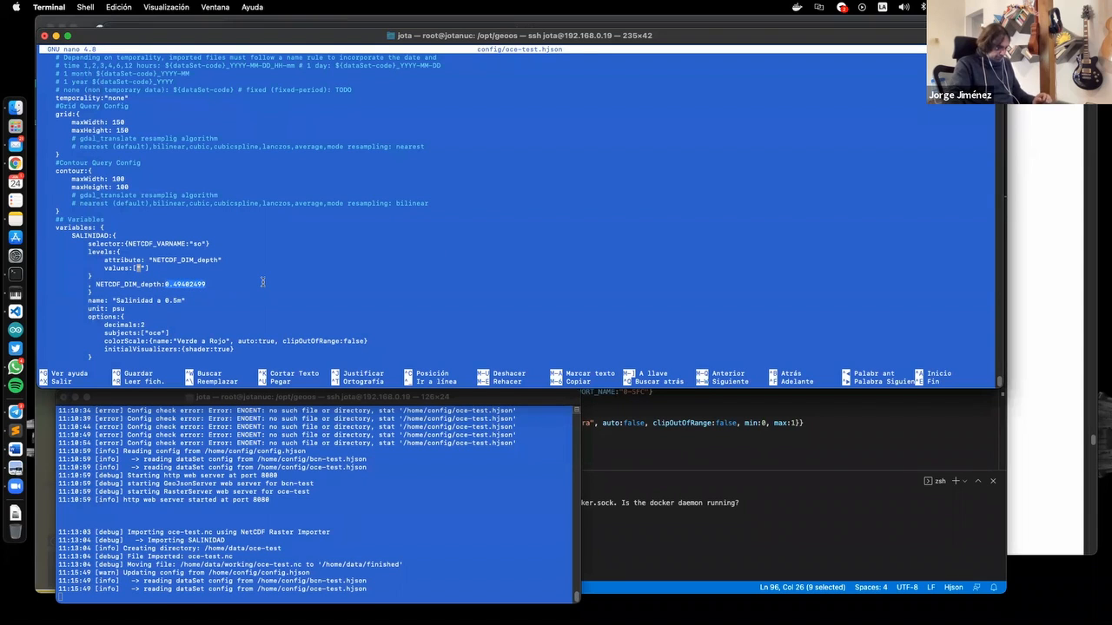
key(Up)
key(Down)
key(super+v)
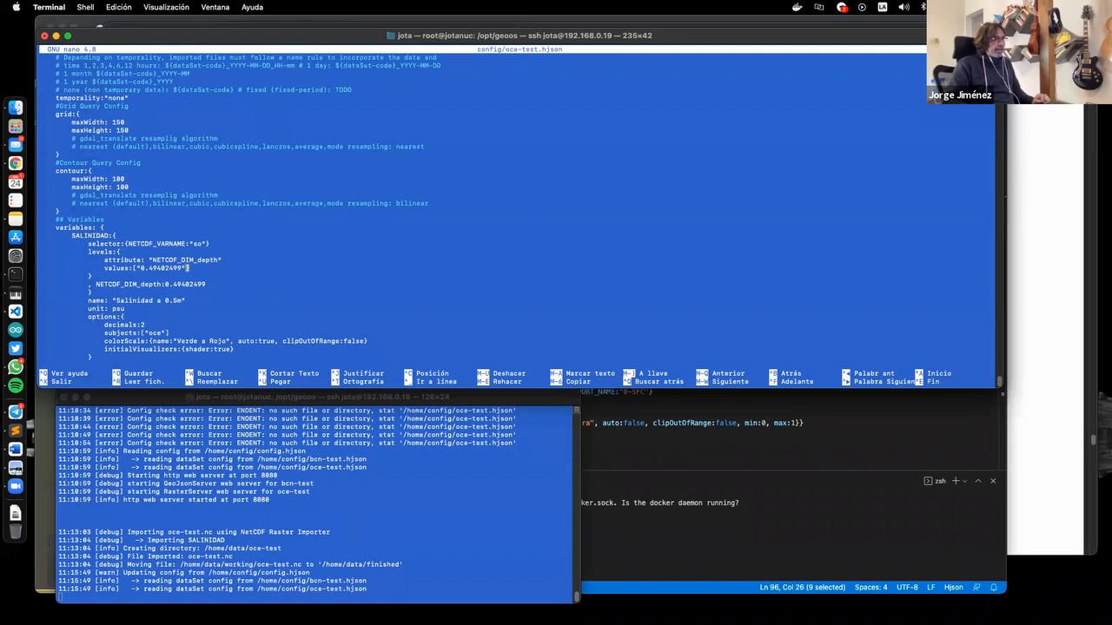
Copy the descriptions key from TMP_HP in Visual Studio Code onto a new line of SALINIDAD's levels block in Terminal
key(Return)
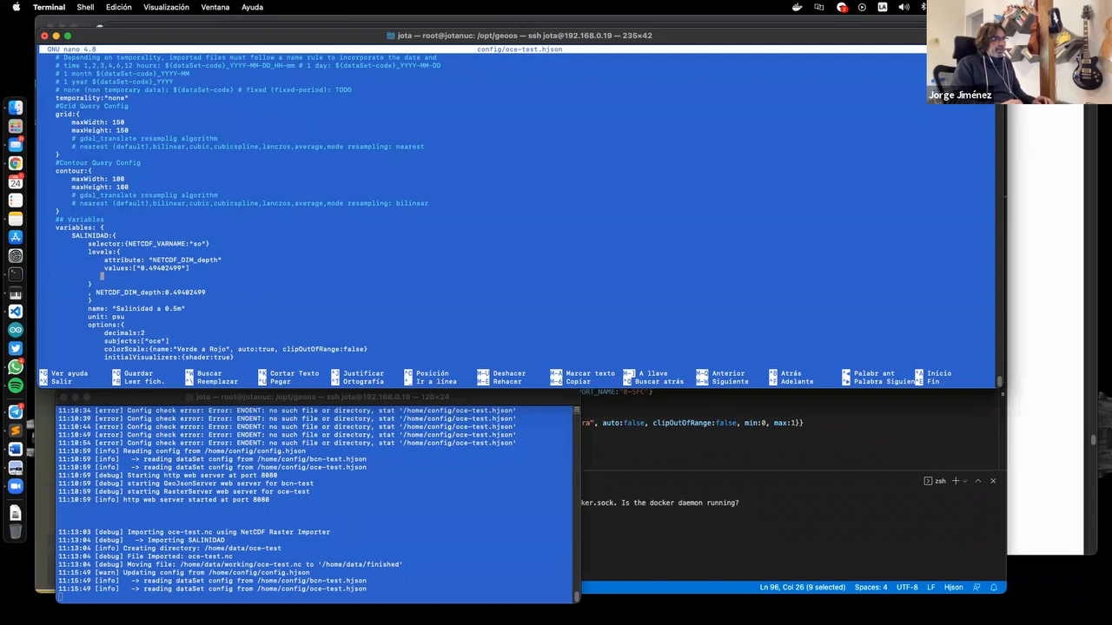
key(super+Tab)
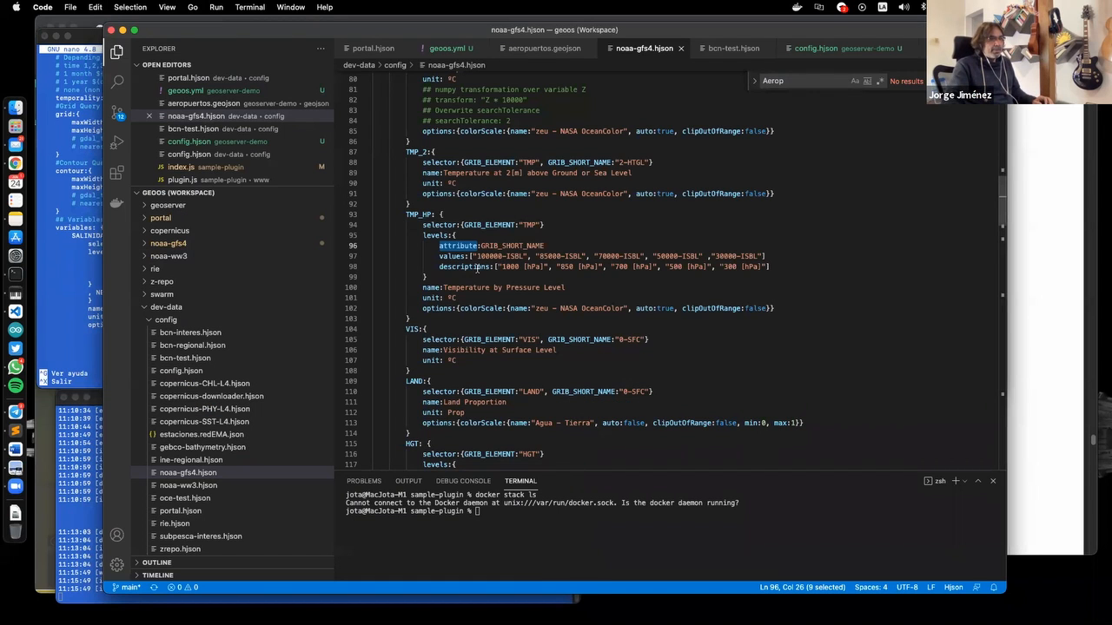
click(476, 267)
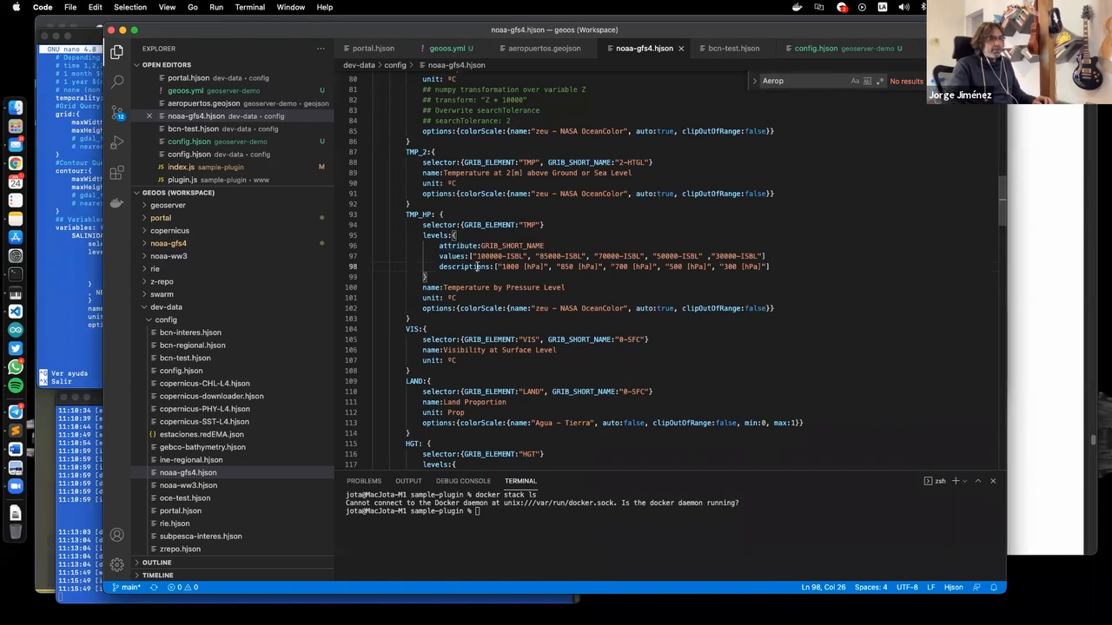
double_click(476, 267)
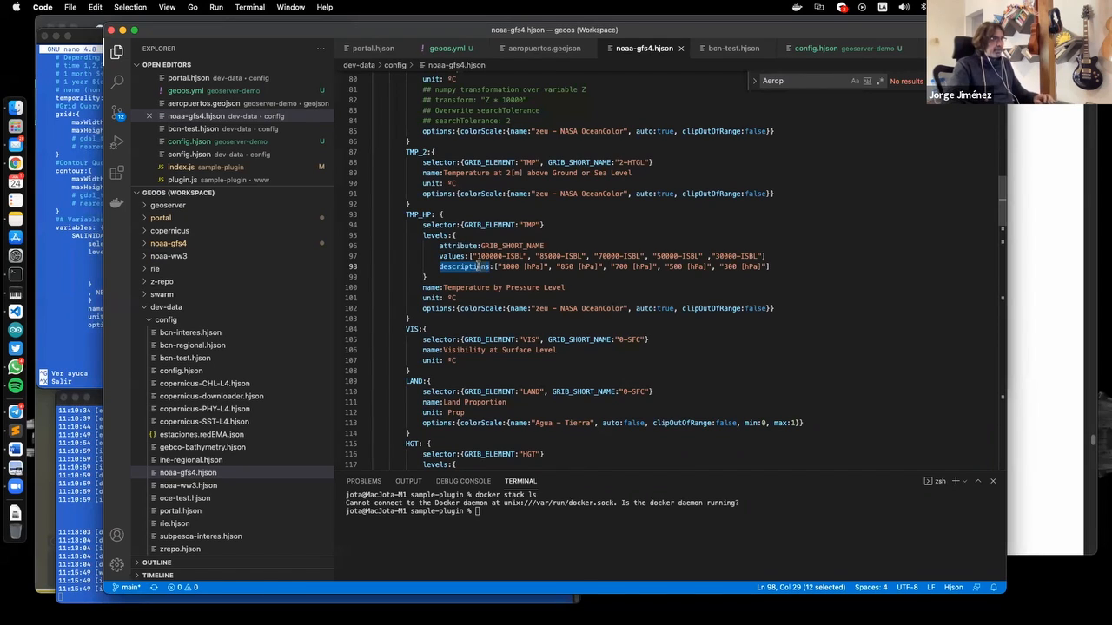
key(super+c)
key(super+Tab)
key(super+v)
Set the descriptions of SALINIDAD's levels to ["0.49 m"]
text(:[""])
key(Left)
text("")
key(Left)
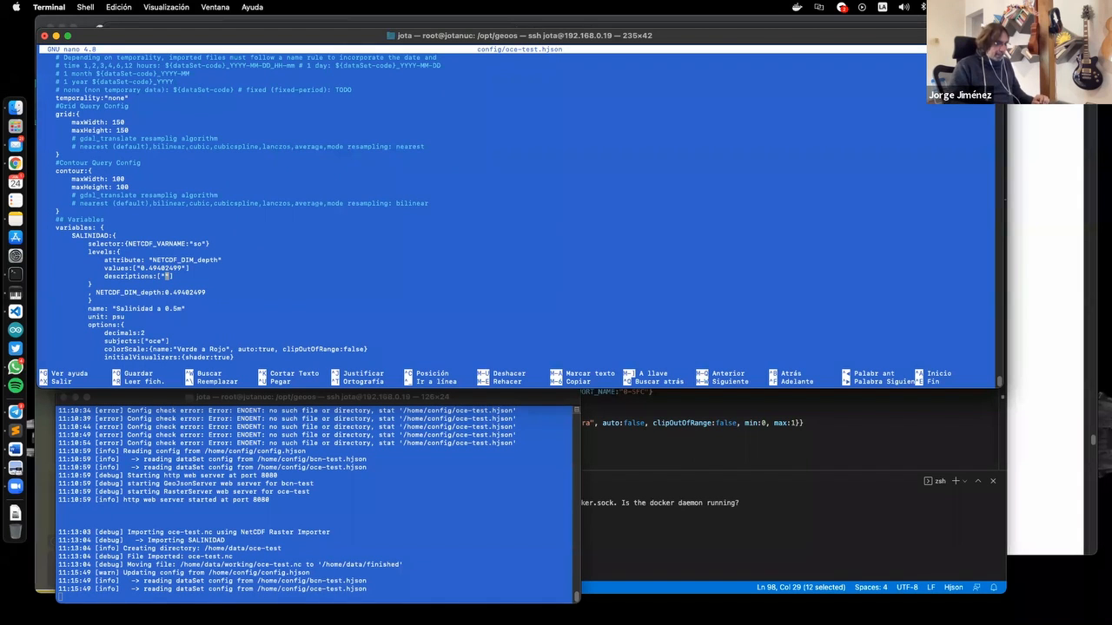
text(0.)
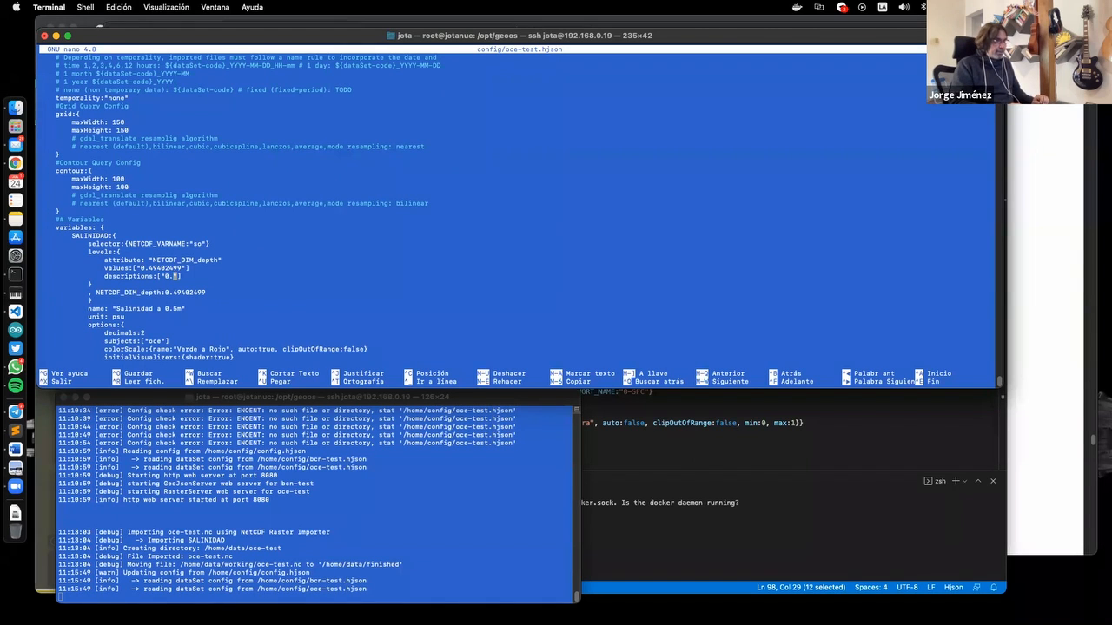
text(49 m)
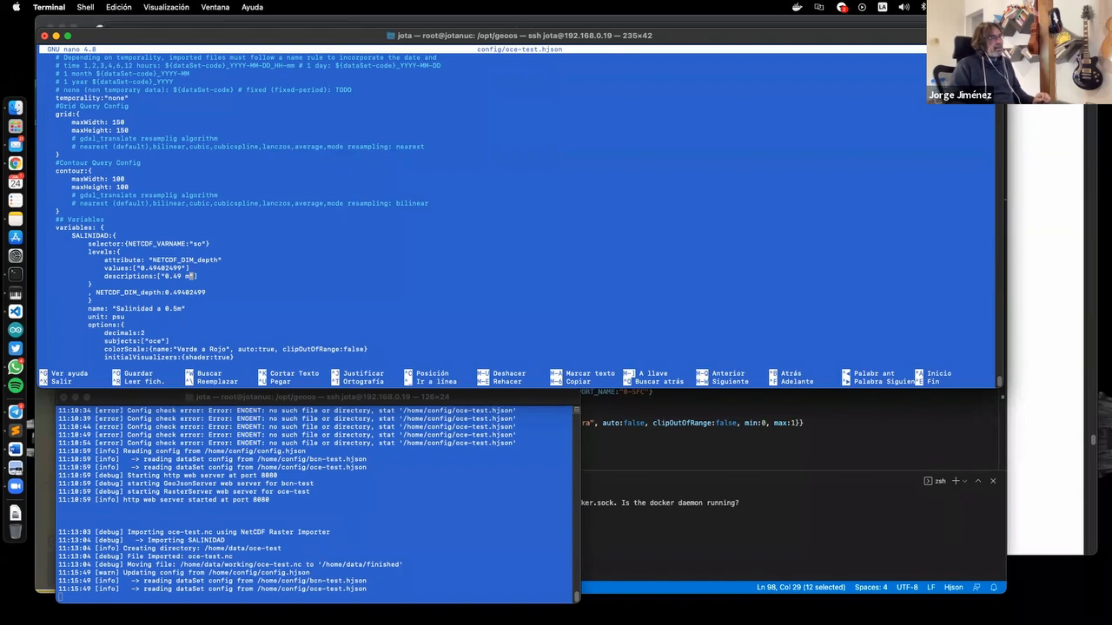
Delete the leftover NETCDF_DIM_depth line and the extra closing brace below the levels block, and save config/oce-test.hjson
key(Down)
key(Down)
key(Down)
key(BackSpace)
key(BackSpace)
key(BackSpace)
key(BackSpace)
key(BackSpace)
key(BackSpace)
key(BackSpace)
key(BackSpace)
key(BackSpace)
key(BackSpace)
key(BackSpace)
key(BackSpace)
key(BackSpace)
key(BackSpace)
key(BackSpace)
key(BackSpace)
key(BackSpace)
key(BackSpace)
key(BackSpace)
key(BackSpace)
key(BackSpace)
key(BackSpace)
key(BackSpace)
key(BackSpace)
key(BackSpace)
key(BackSpace)
key(BackSpace)
key(BackSpace)
key(BackSpace)
key(BackSpace)
key(BackSpace)
key(BackSpace)
key(BackSpace)
key(BackSpace)
key(BackSpace)
key(BackSpace)
key(BackSpace)
key(BackSpace)
key(BackSpace)
key(BackSpace)
key(BackSpace)
key(BackSpace)
key(BackSpace)
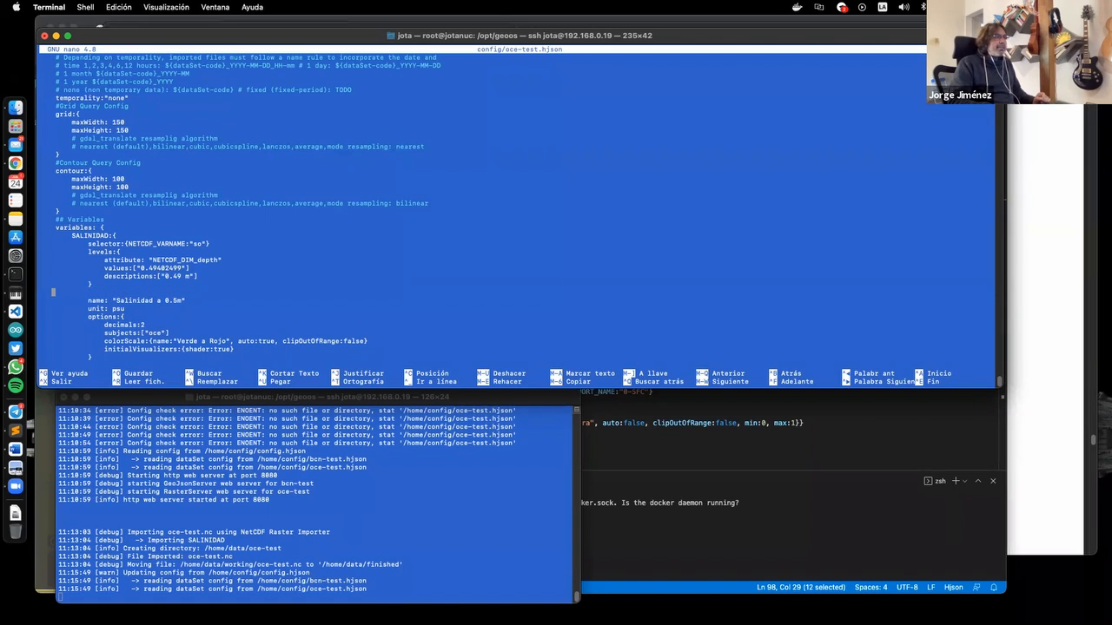
key(BackSpace)
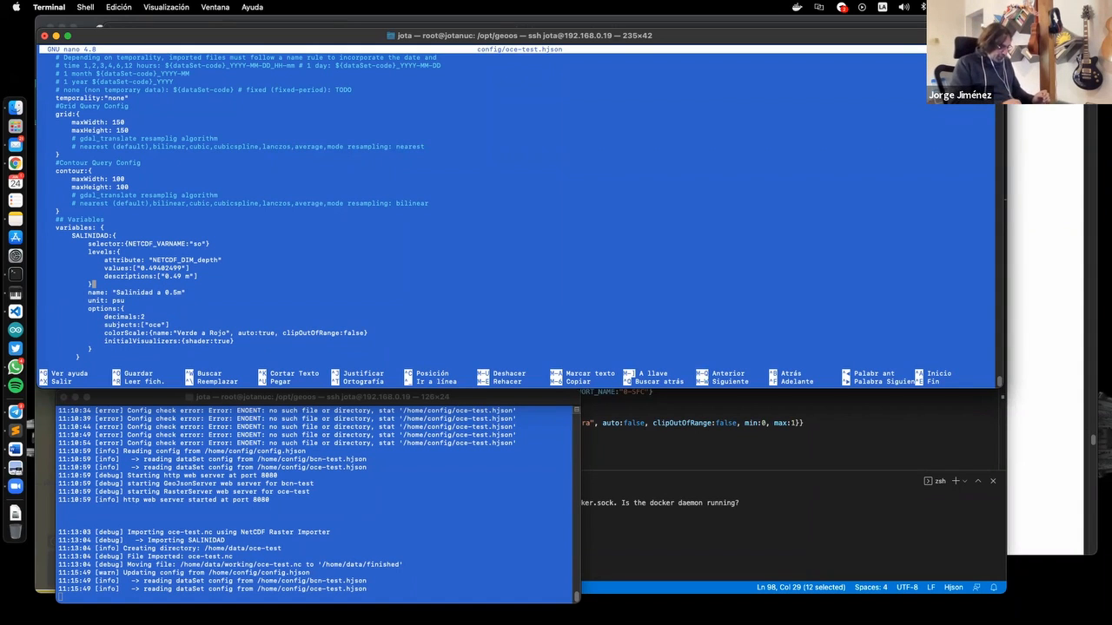
key(ctrl+o)
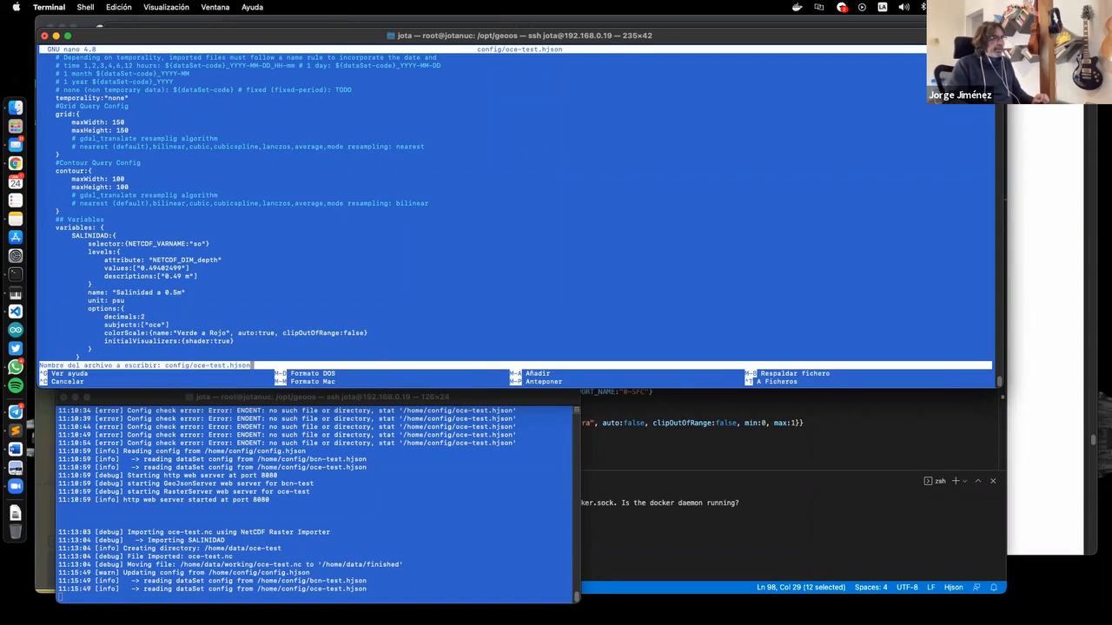
key(Return)
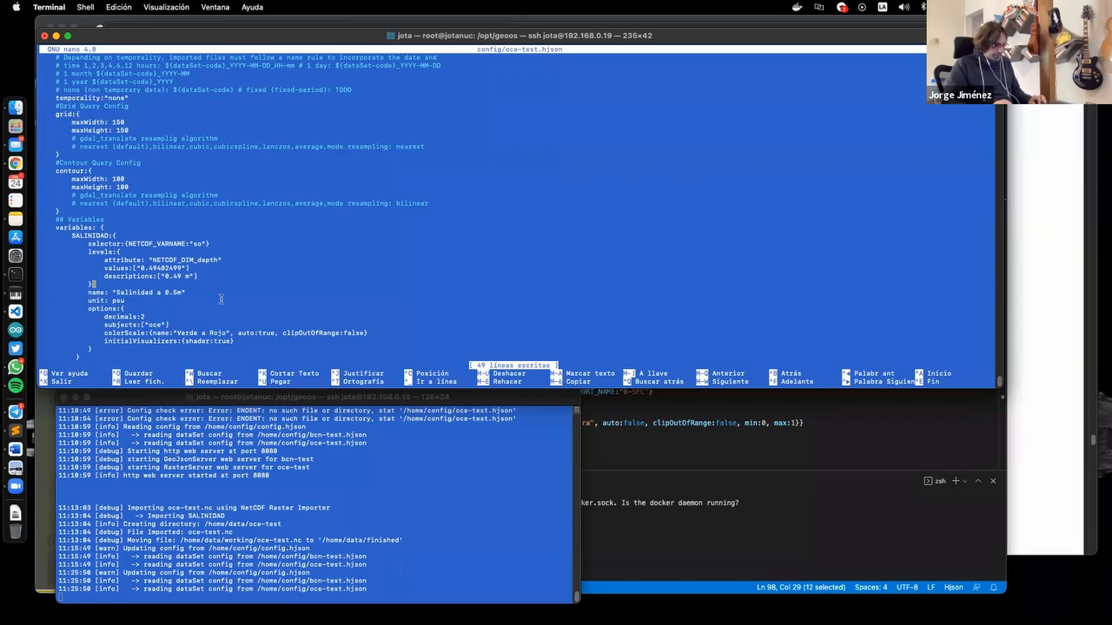
Exit the editor and copy /opt/files/geoserver-demo/nc/mercatorglorys12v1_gl12_mean_2018-12-31.nc to ./data/import/oce-test.nc again
key(ctrl+x)
key(Up)
key(Up)
key(Up)
key(Up)
key(Up)
key(Up)
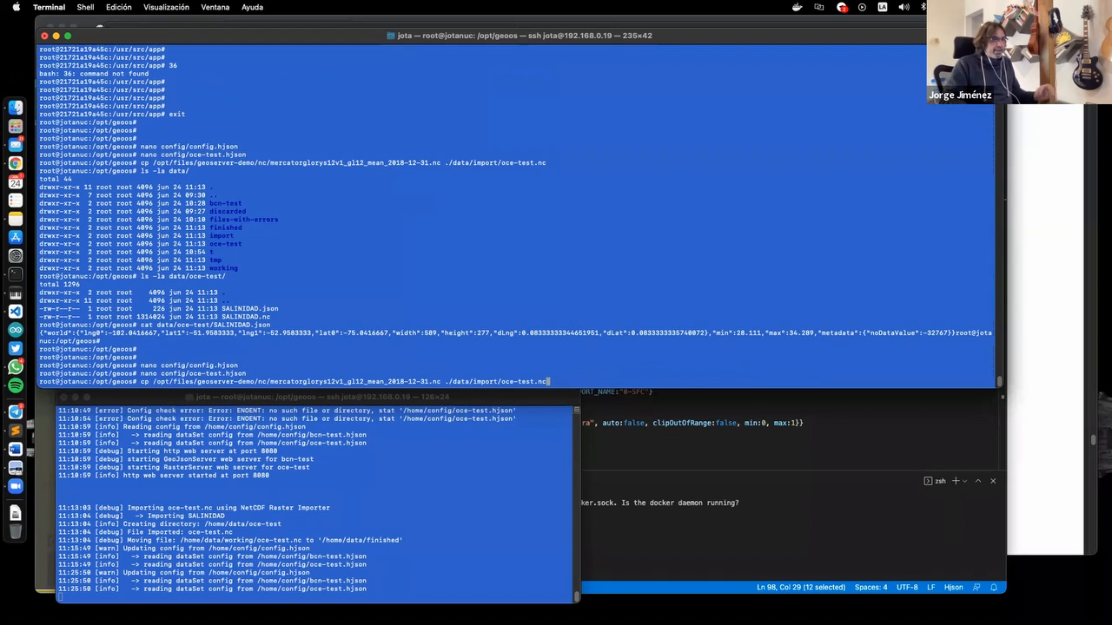
key(Return)
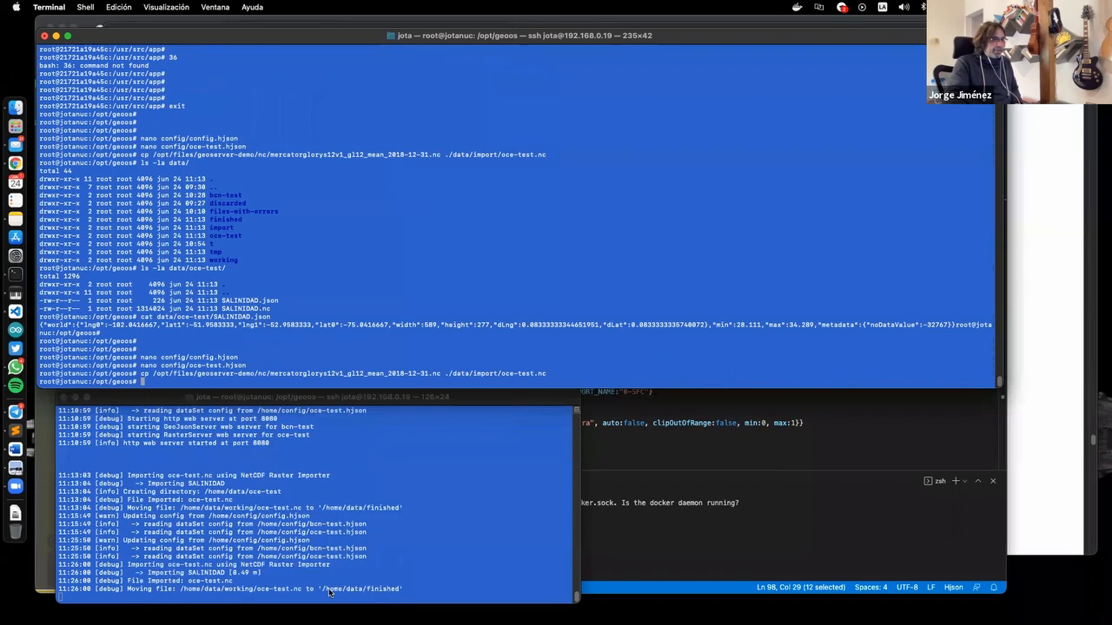
Switch to GEOOS in Chrome, reload the page, search the layers for "sali", and add Salinidad a 0.5m to the panel
click(17, 163)
click(87, 49)
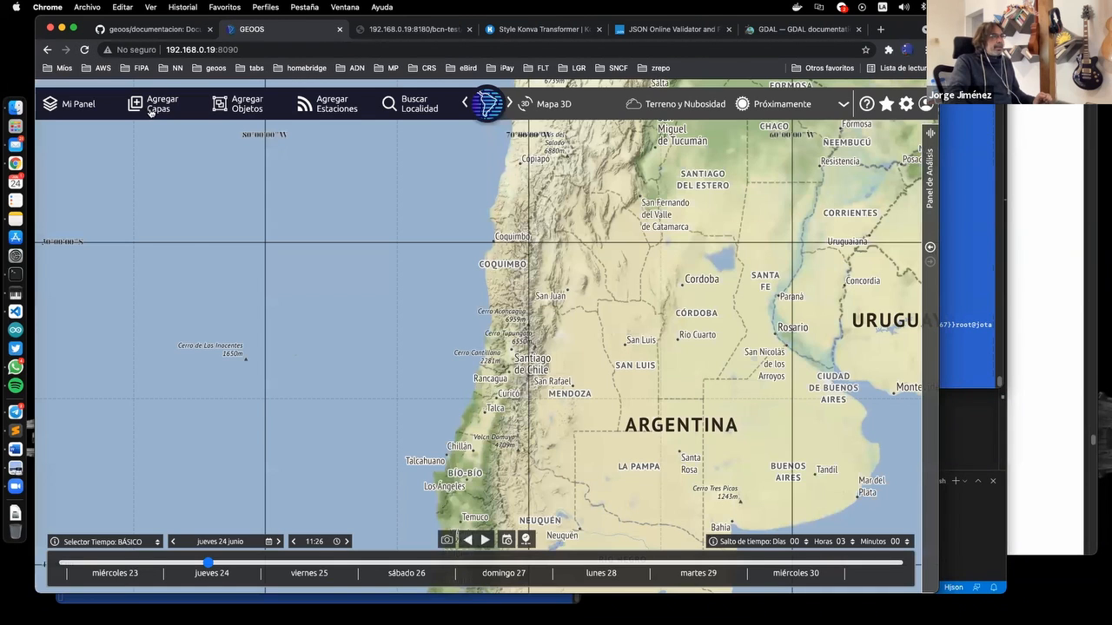
click(150, 111)
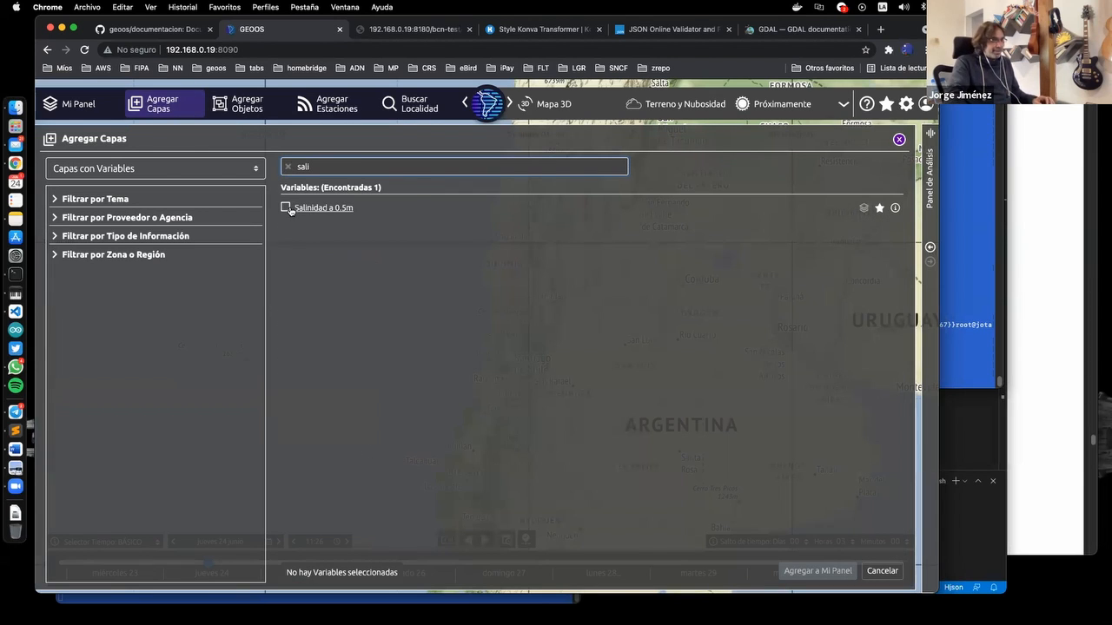
key(super+Tab)
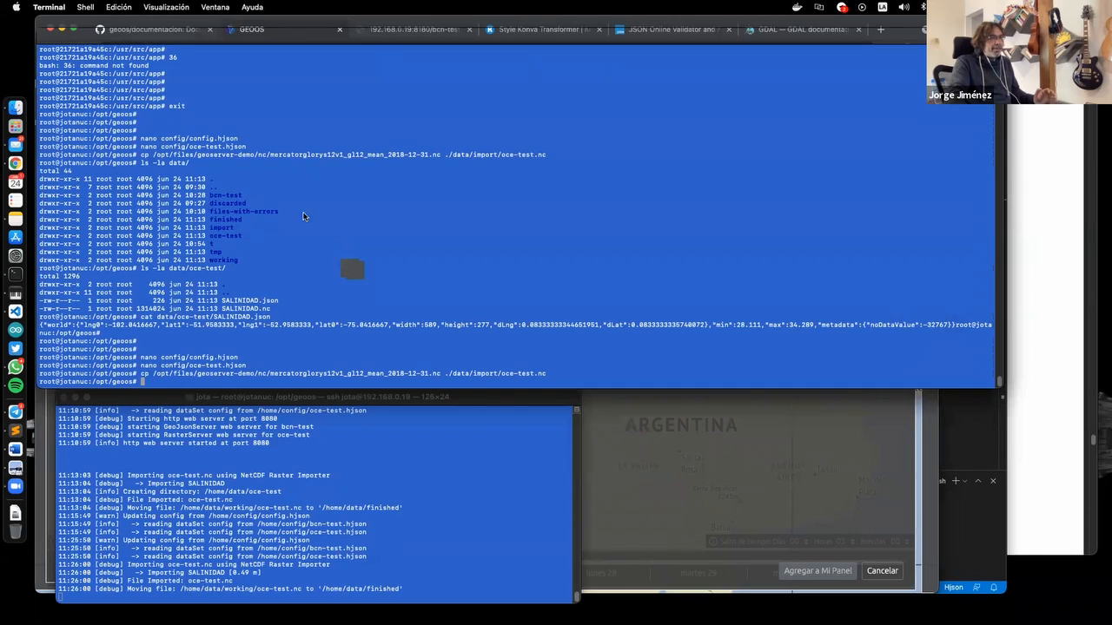
key(super+Tab)
click(286, 208)
click(817, 570)
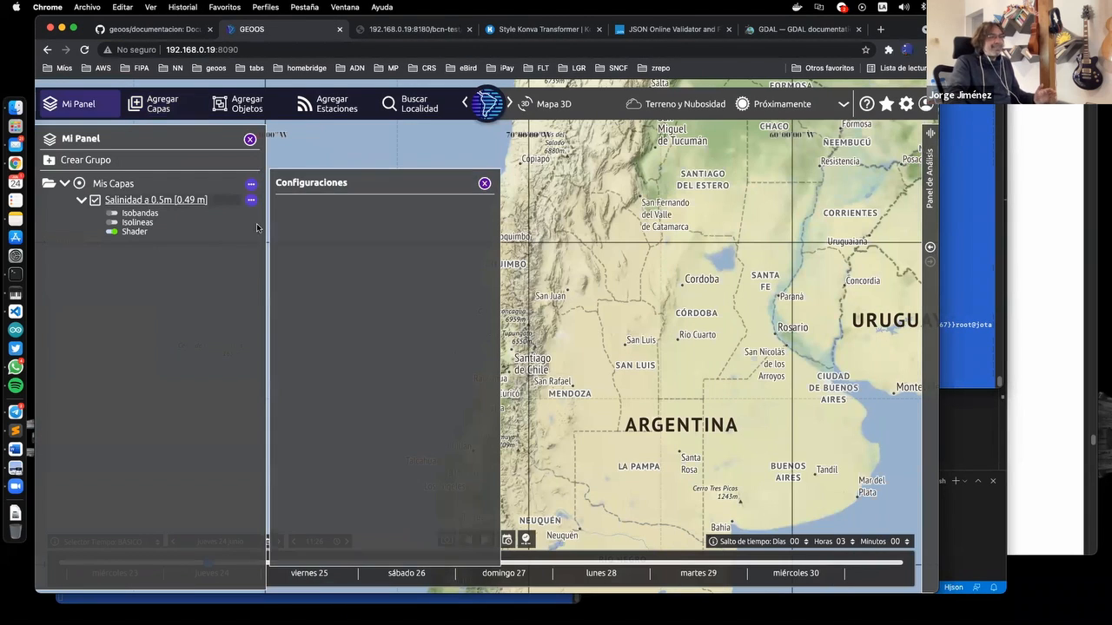
Check the level choices of the salinity layer, keep 0.49 m, and inspect the layer on the map around southern Chile
click(408, 242)
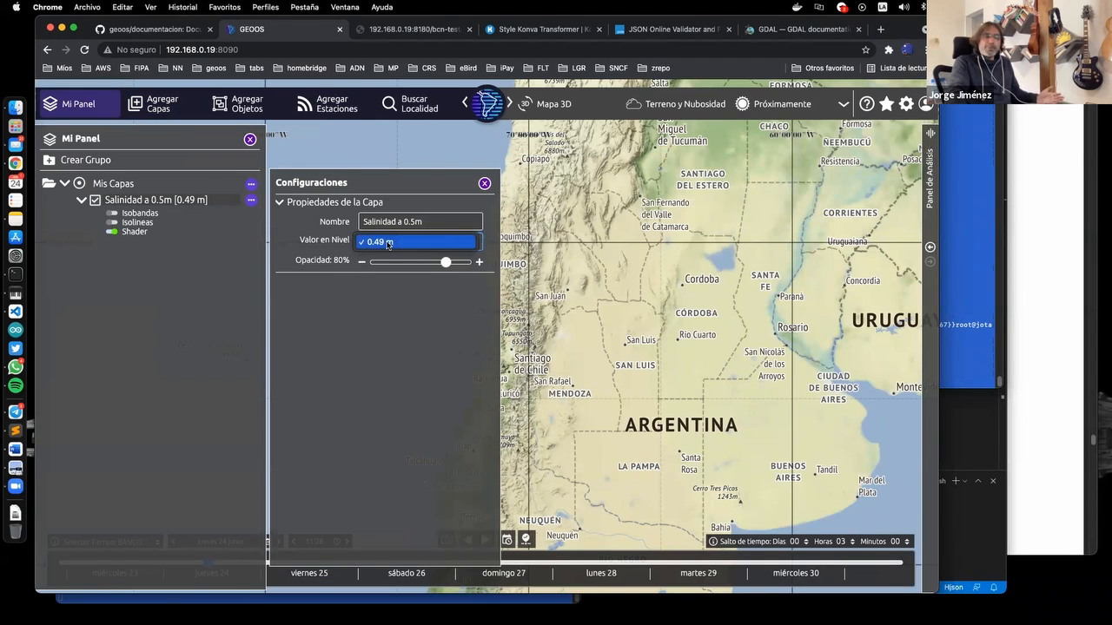
click(387, 244)
drag(676, 389, 702, 143)
drag(638, 515, 668, 338)
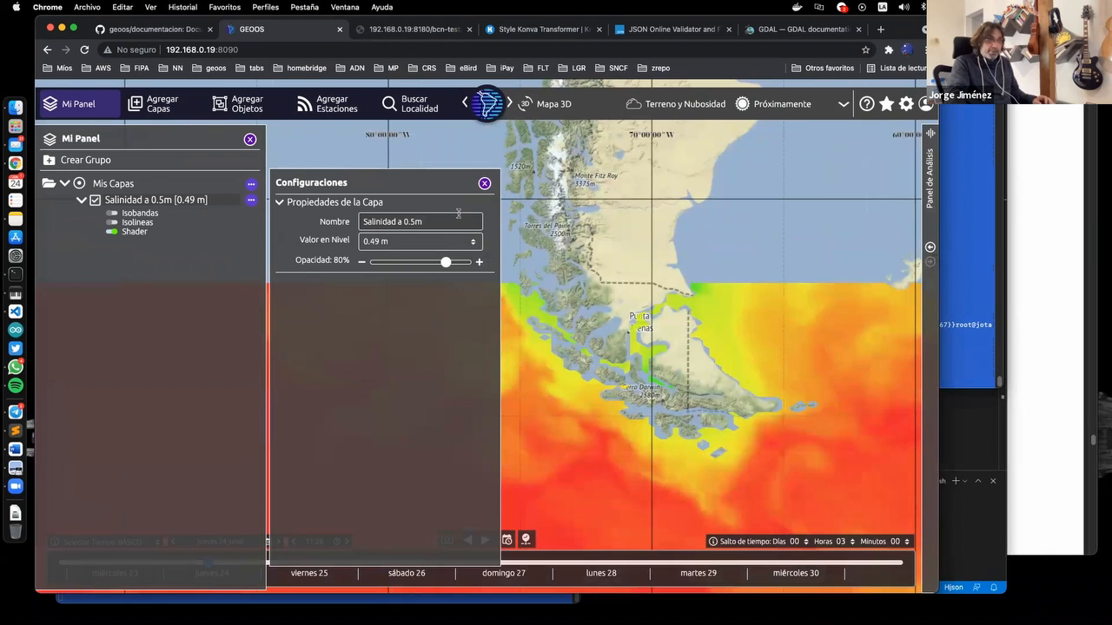
Reopen config/oce-test.hjson in Terminal, change SALINIDAD's name to "Salinidad por Profundidad", and save the file
key(super+Tab)
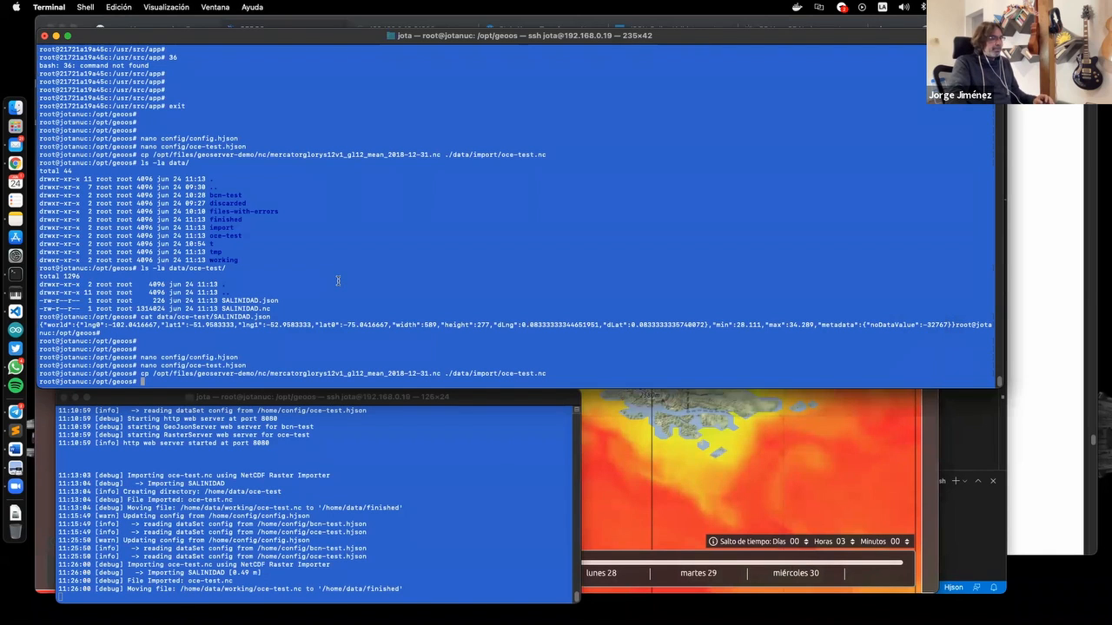
key(Up)
key(Up)
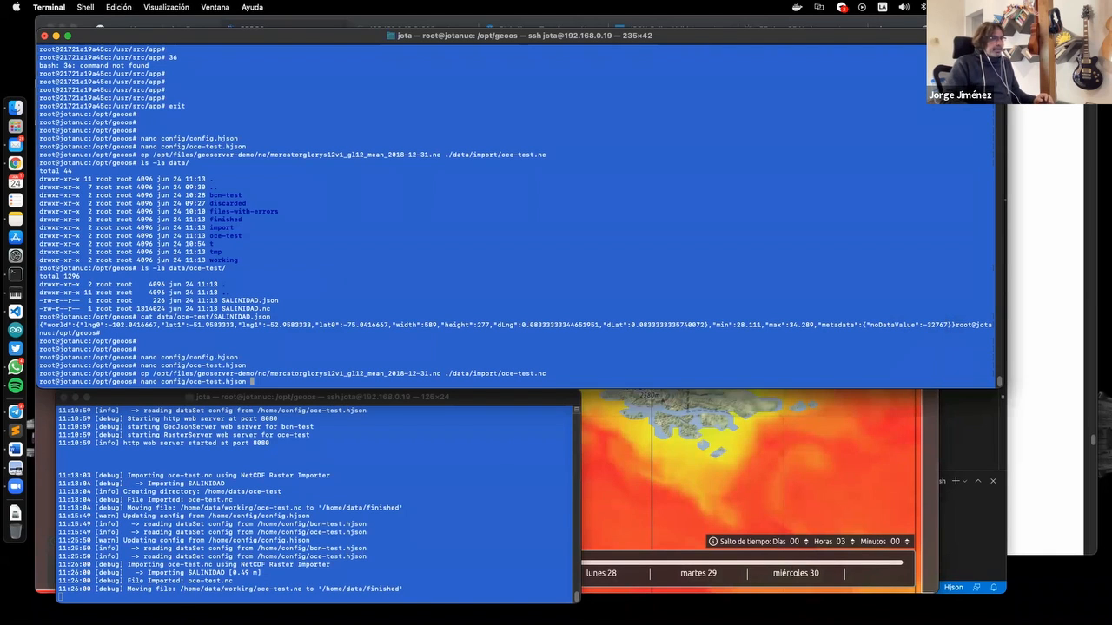
key(Return)
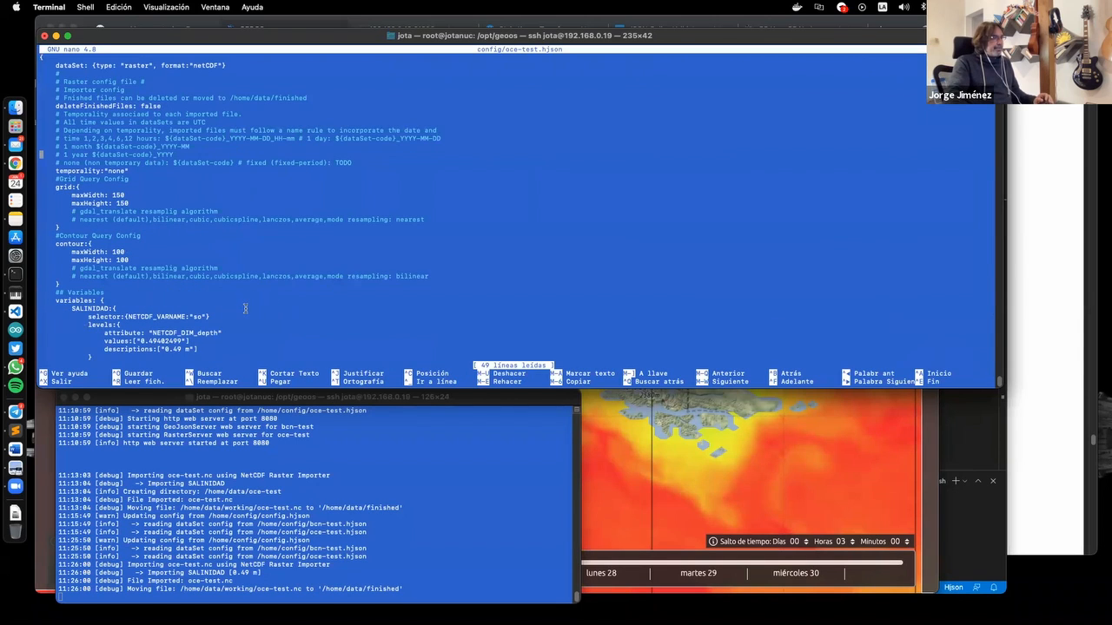
scroll(244, 311, down, 10)
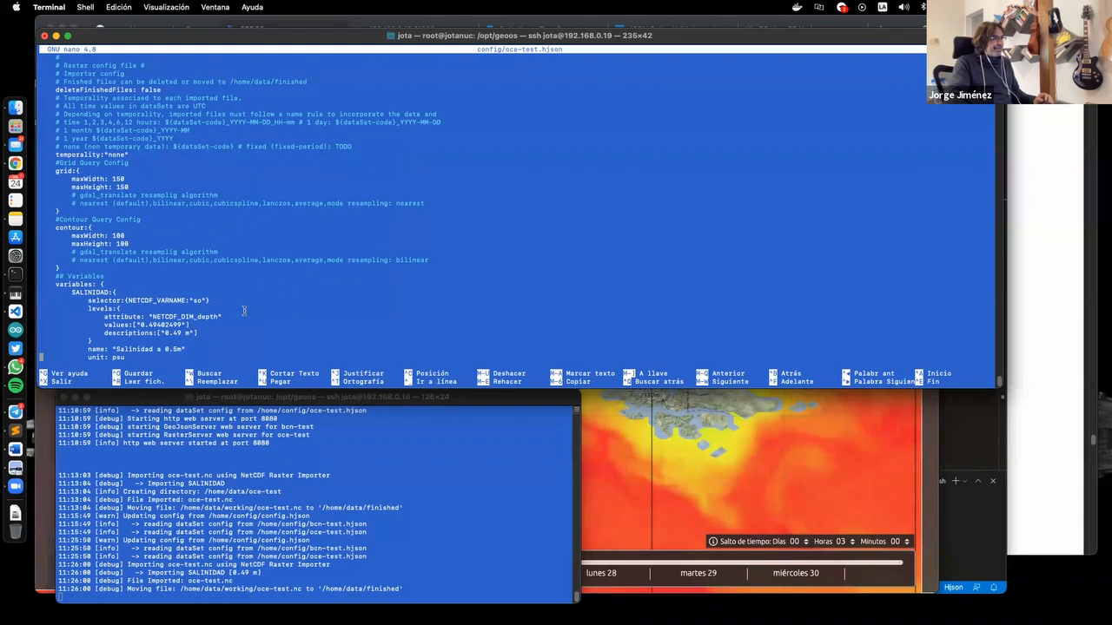
key(Left)
key(Left)
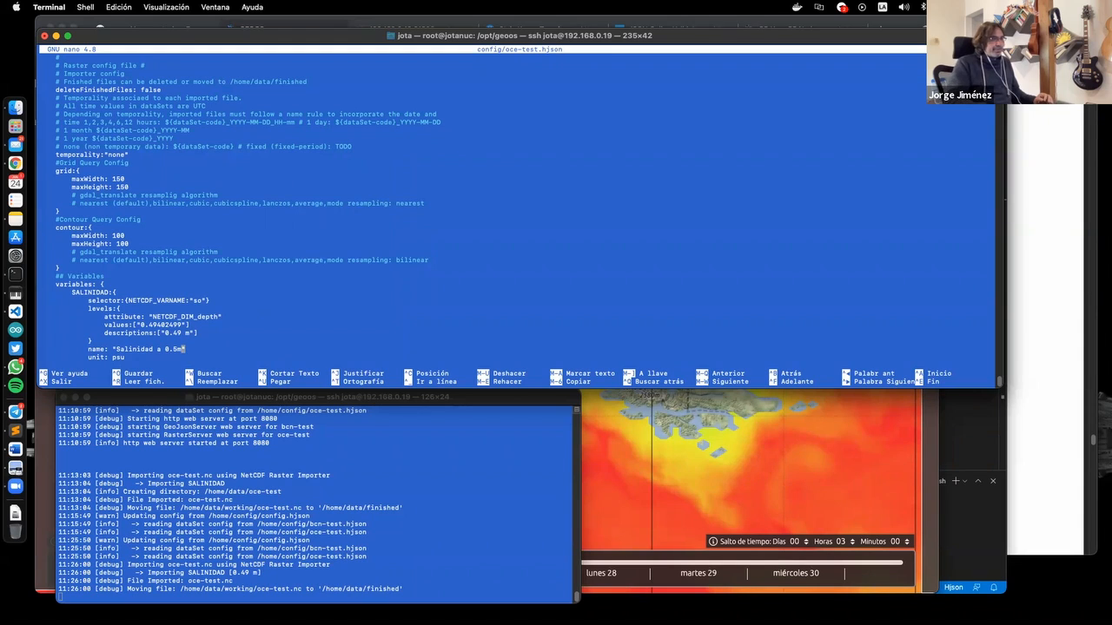
key(BackSpace)
key(BackSpace)
key(BackSpace)
key(BackSpace)
key(BackSpace)
key(BackSpace)
text(por Profu)
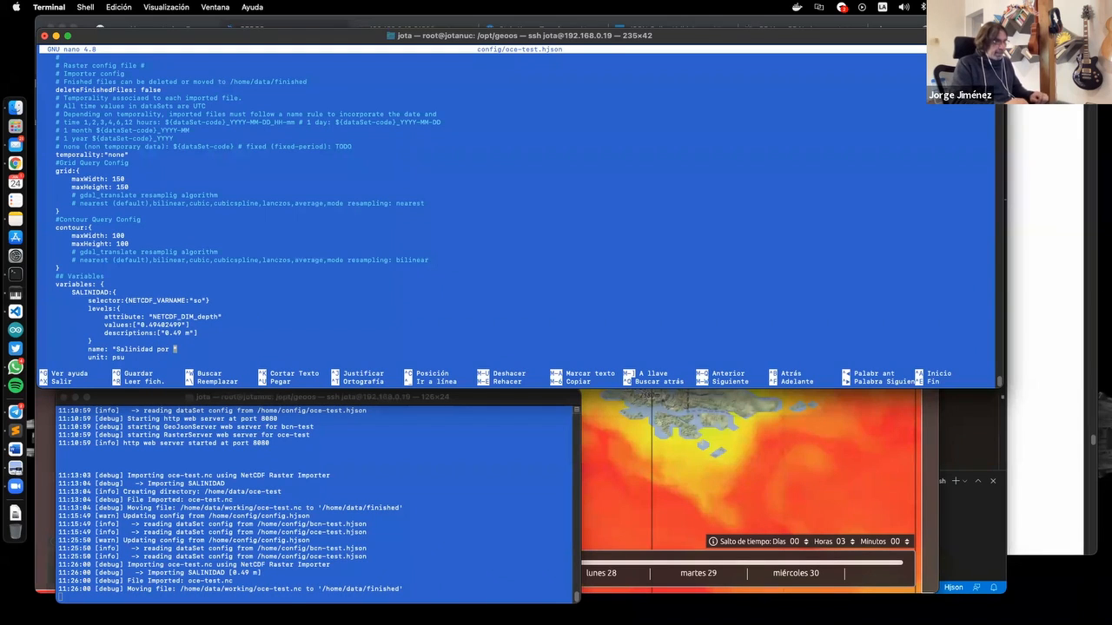
text(ndid)
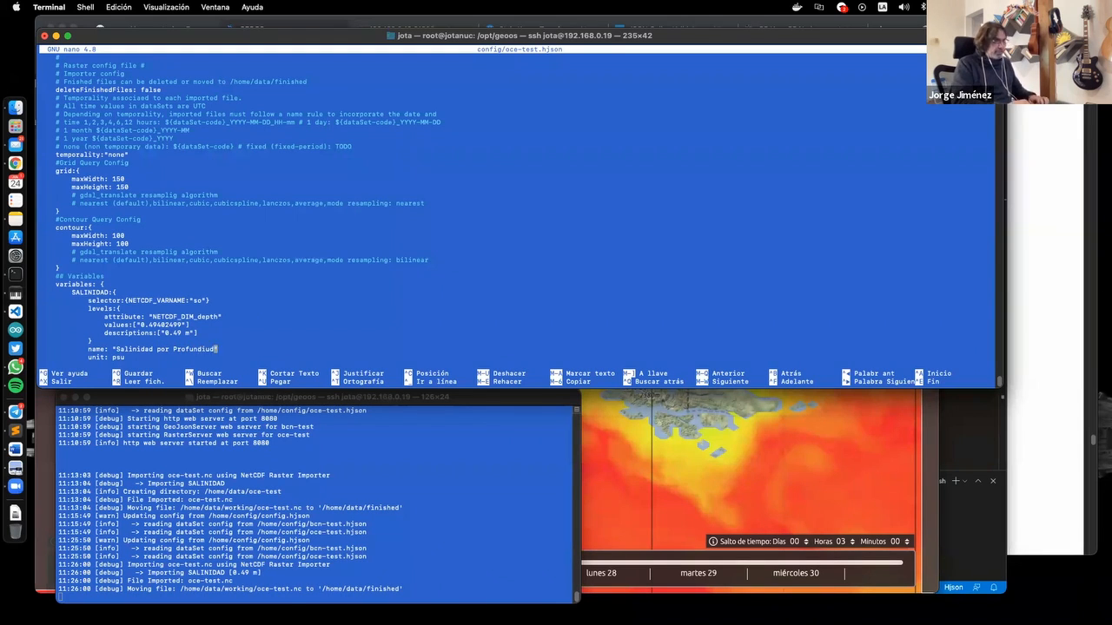
text(ad)
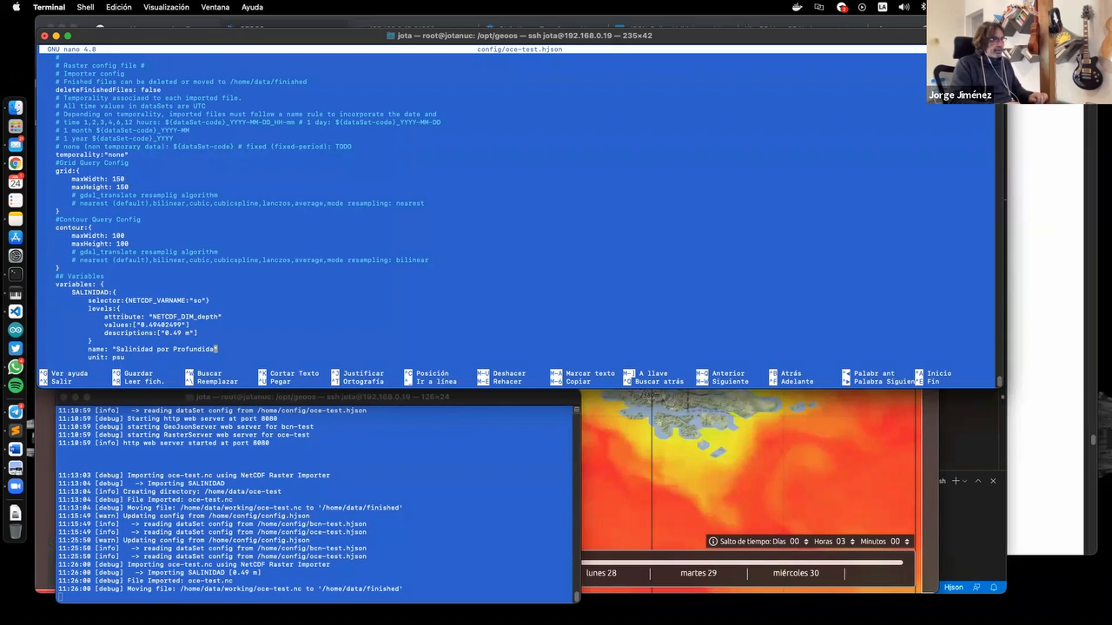
key(ctrl+o)
key(Return)
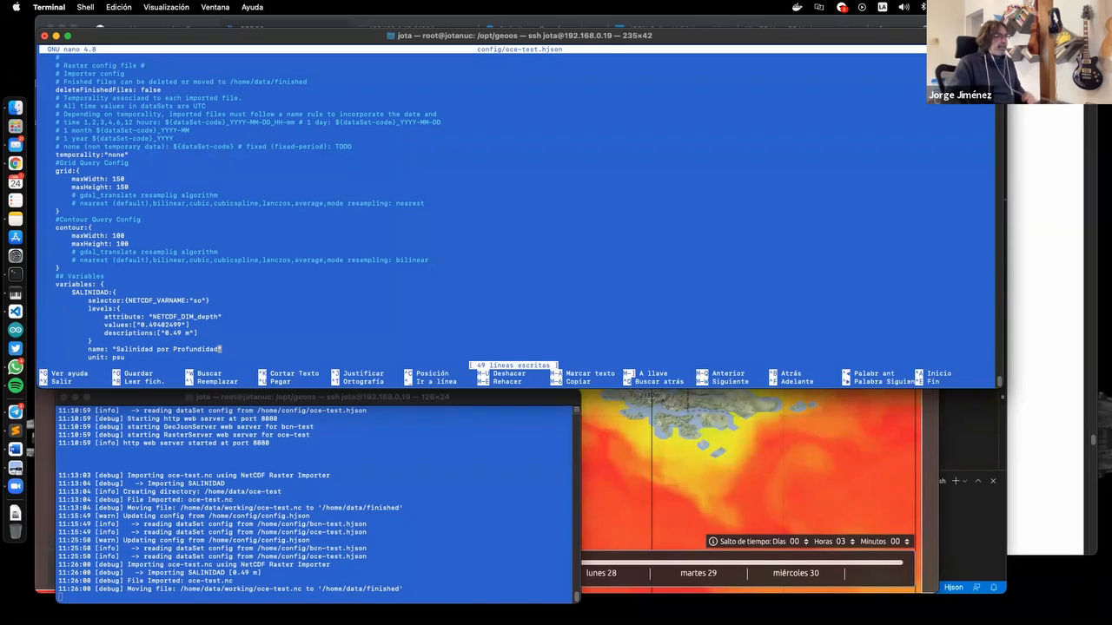
Stop the running log output in the second terminal window and list the running Docker containers with docker ps
click(224, 502)
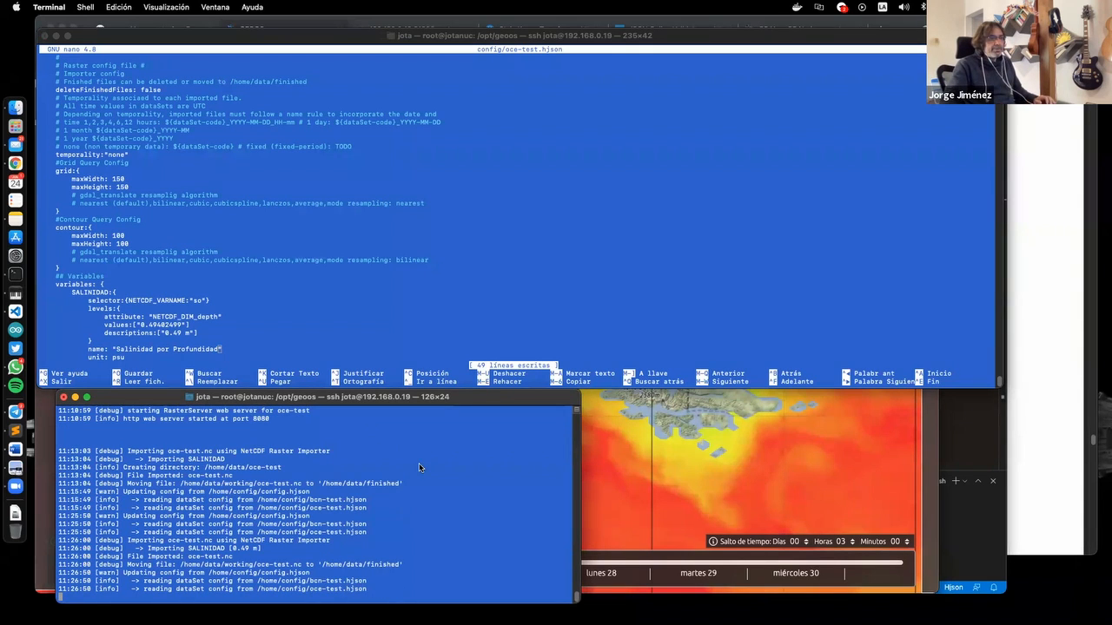
key(super+Tab)
key(super+Tab)
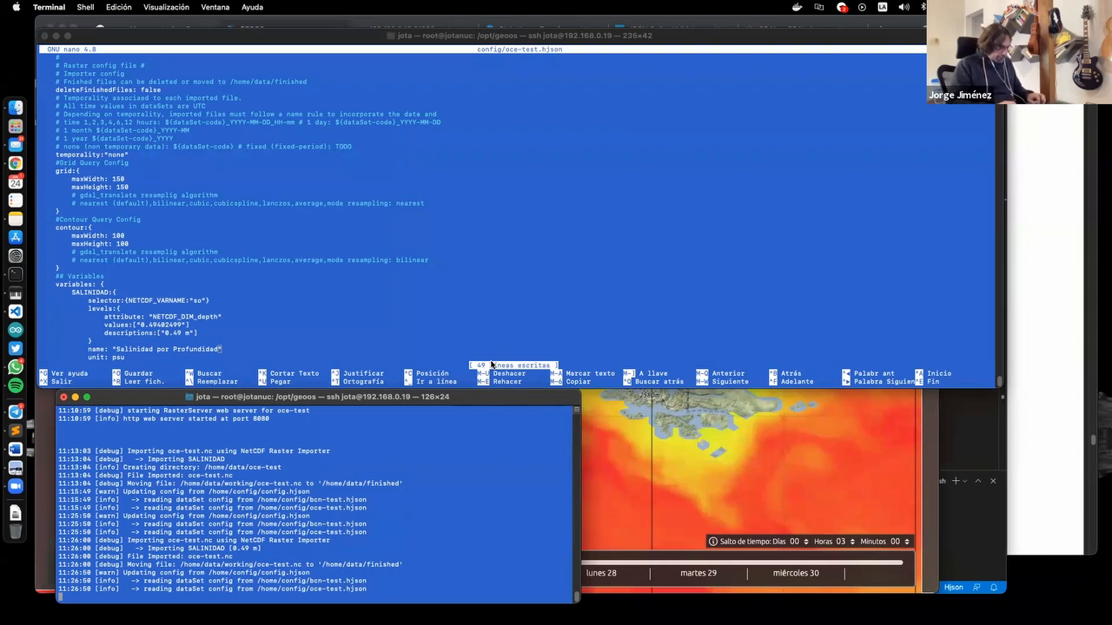
key(ctrl+c)
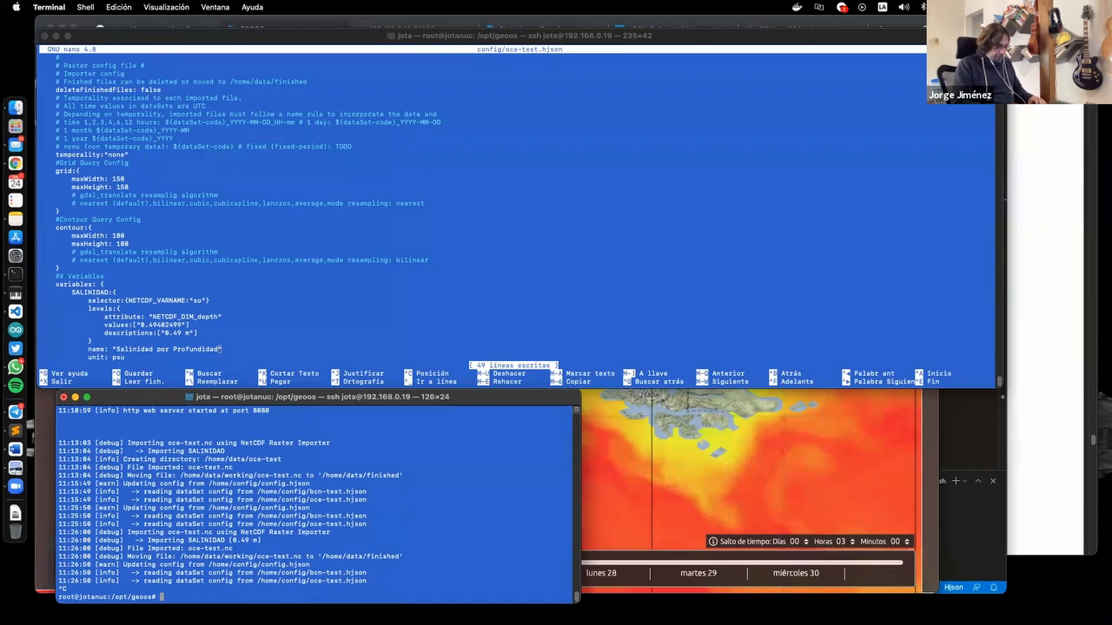
text(doc)
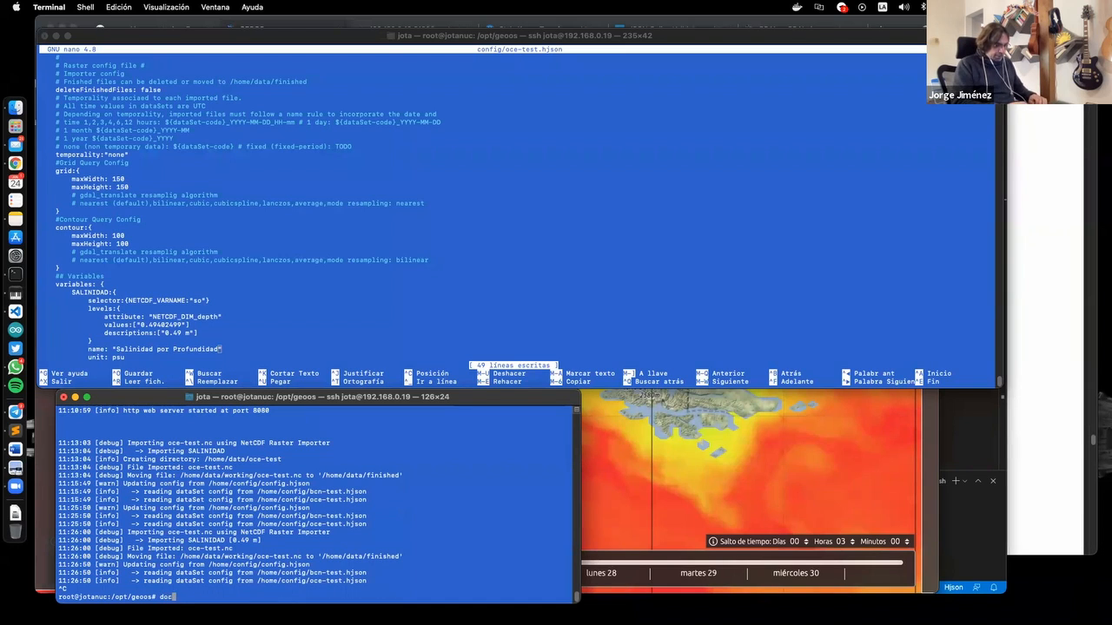
text(ker ps)
key(Return)
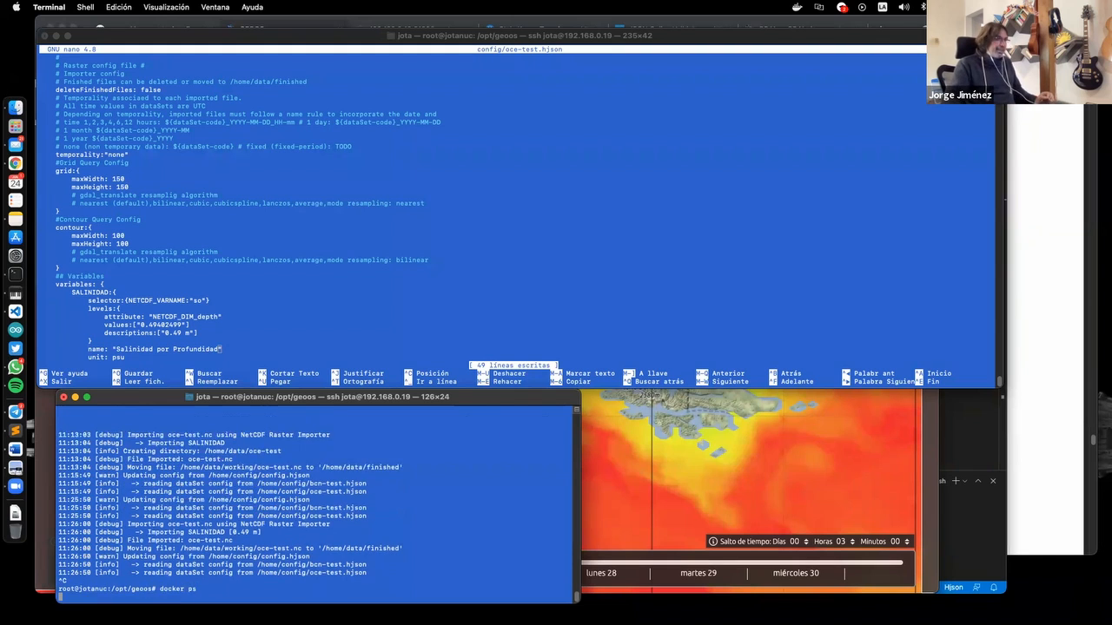
Widen the second terminal window to read the docker ps listing, copy the geoserver container's ID, and narrow the window again
drag(582, 453, 1047, 427)
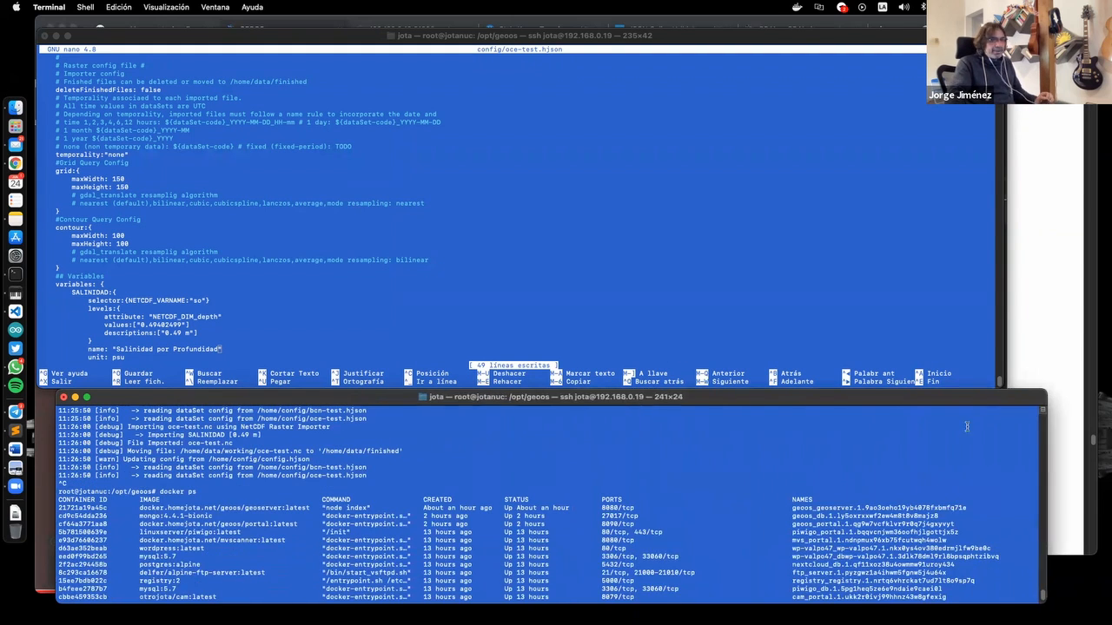
double_click(79, 510)
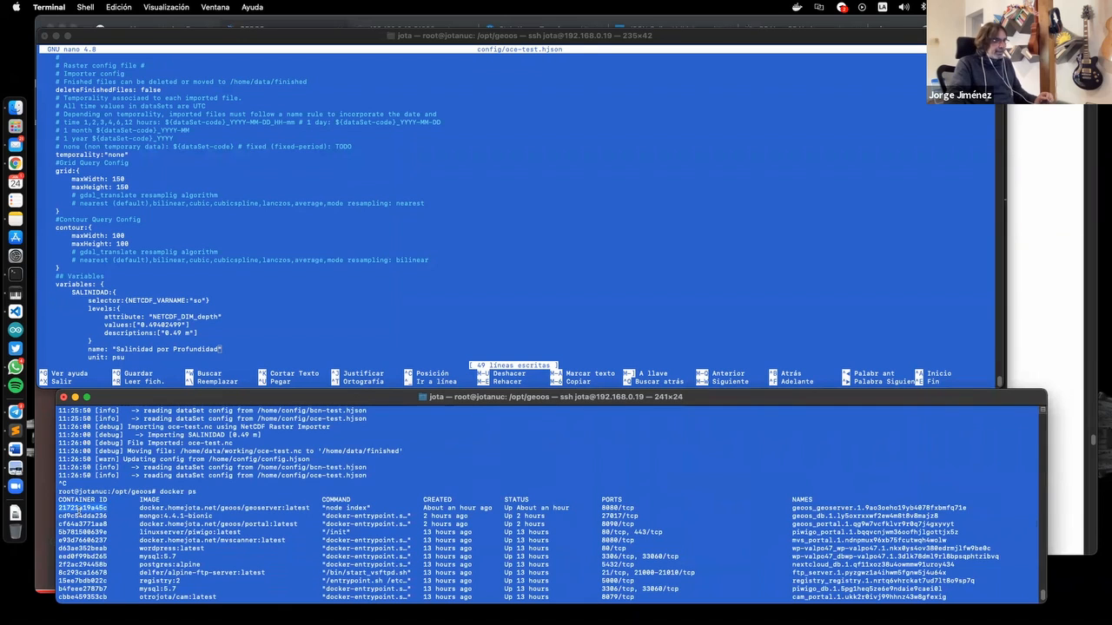
drag(1046, 486, 694, 486)
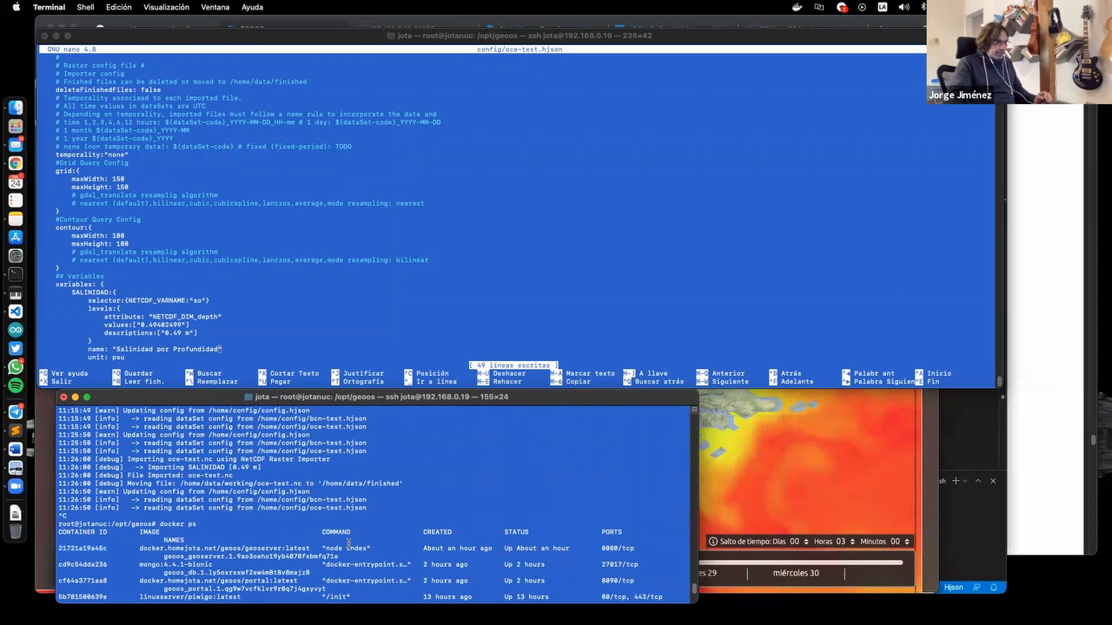
Open an interactive bash shell inside the geoserver container with docker exec -it 21721a19a45c bash
key(Return)
key(Return)
key(Return)
key(Return)
text(docker ew)
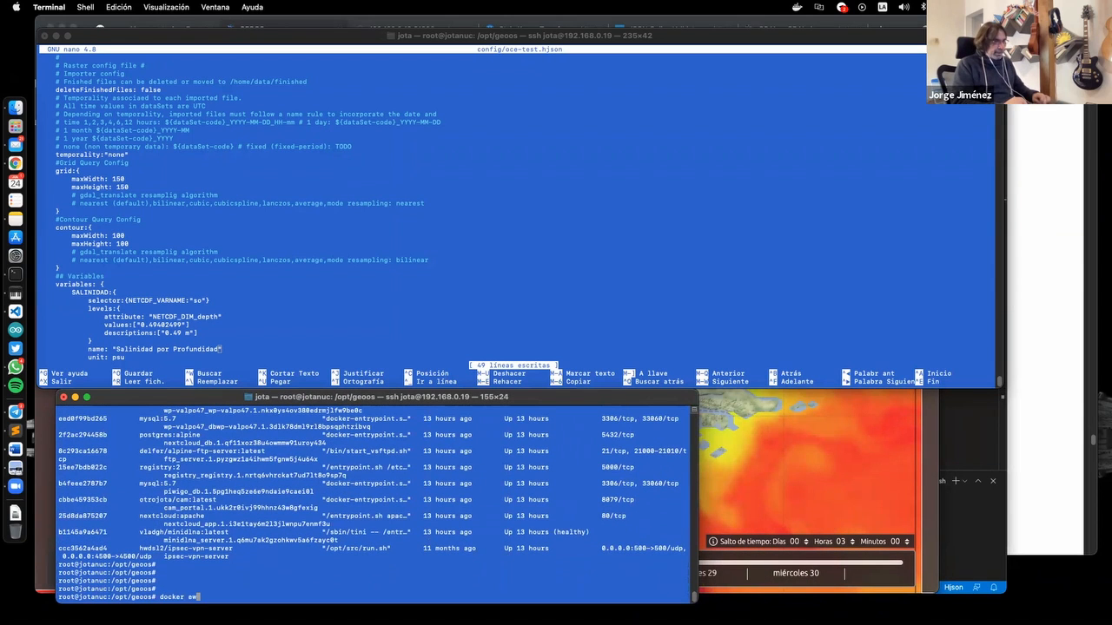
key(BackSpace)
text(xe)
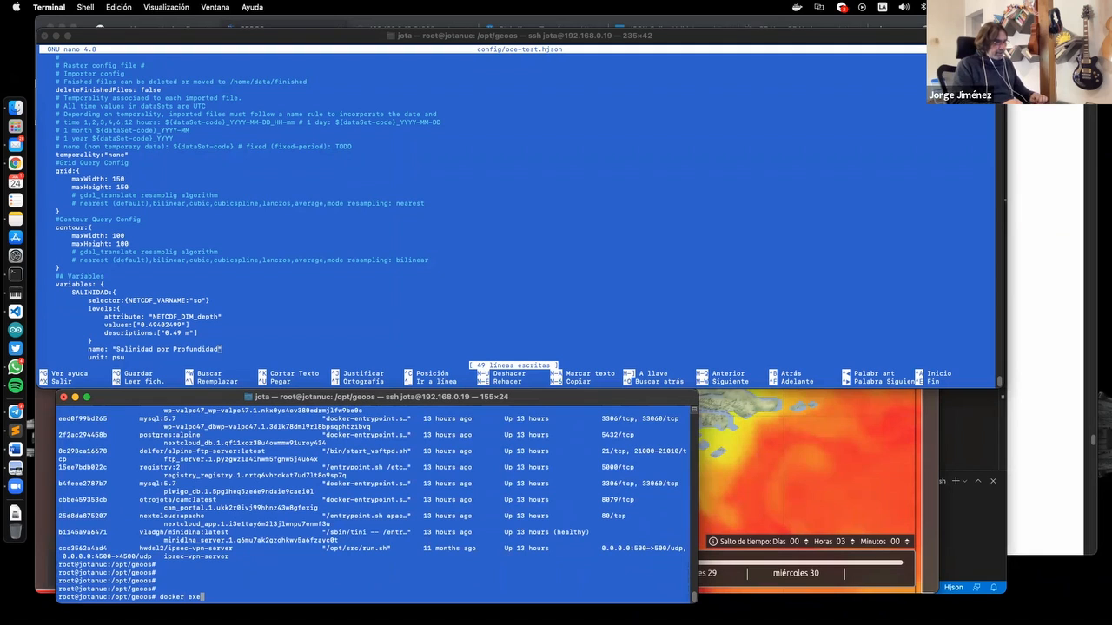
text(c -it)
key(super+v)
text(bas)
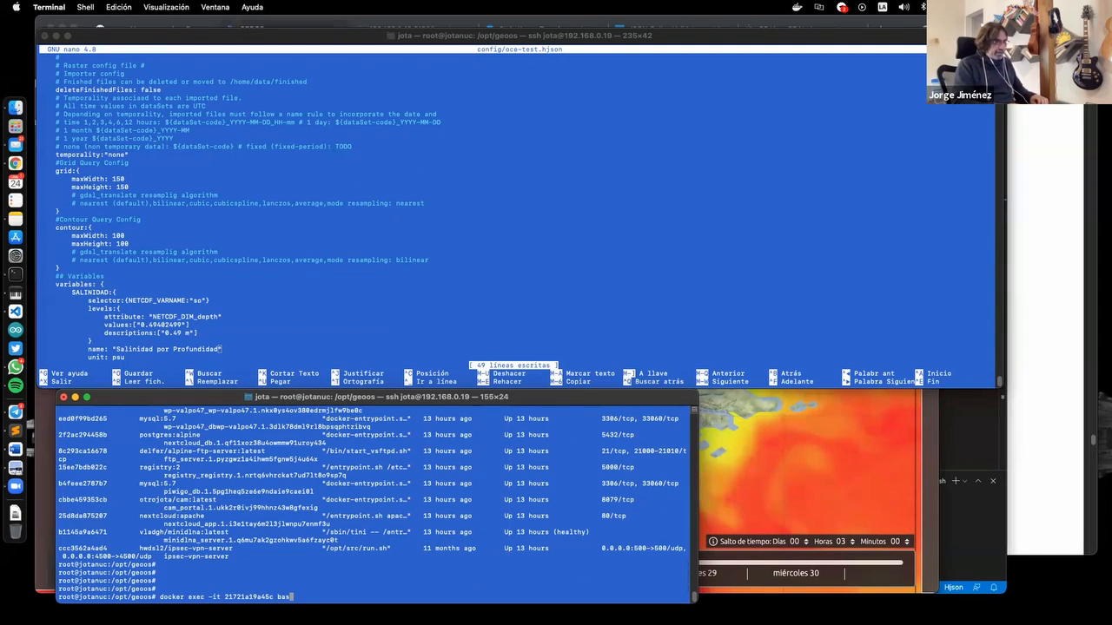
text(h)
key(Return)
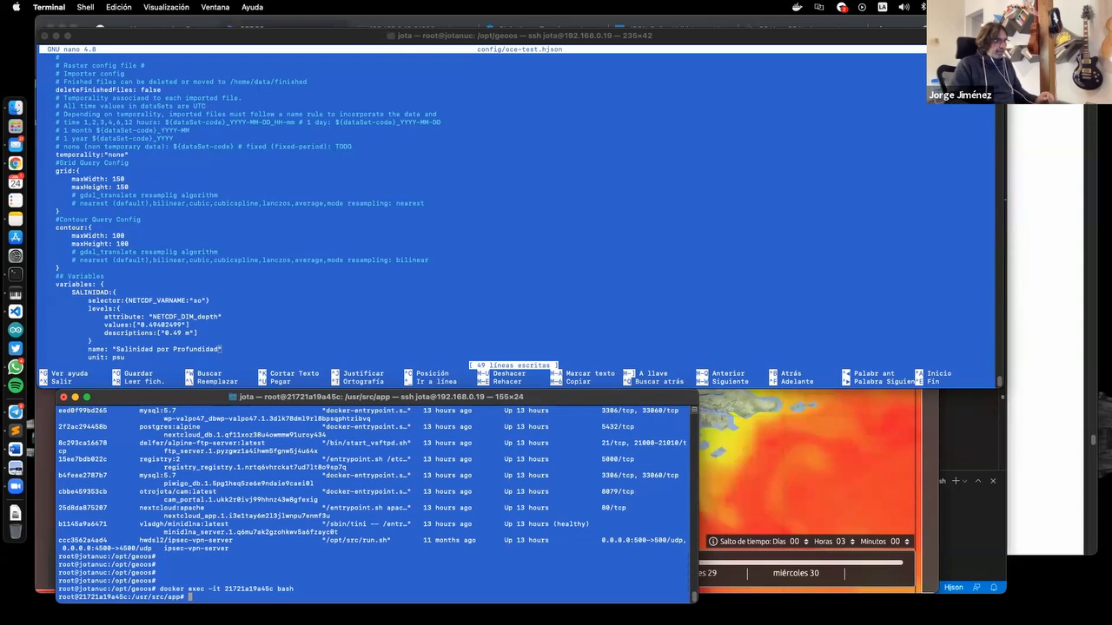
Run gdalinfo -sd 10 on /home/data/t/mercatorglorys12v1_gl12_mean_2018-12-31.nc with -json, and enlarge the window to view the first bands
key(Up)
key(Up)
key(Up)
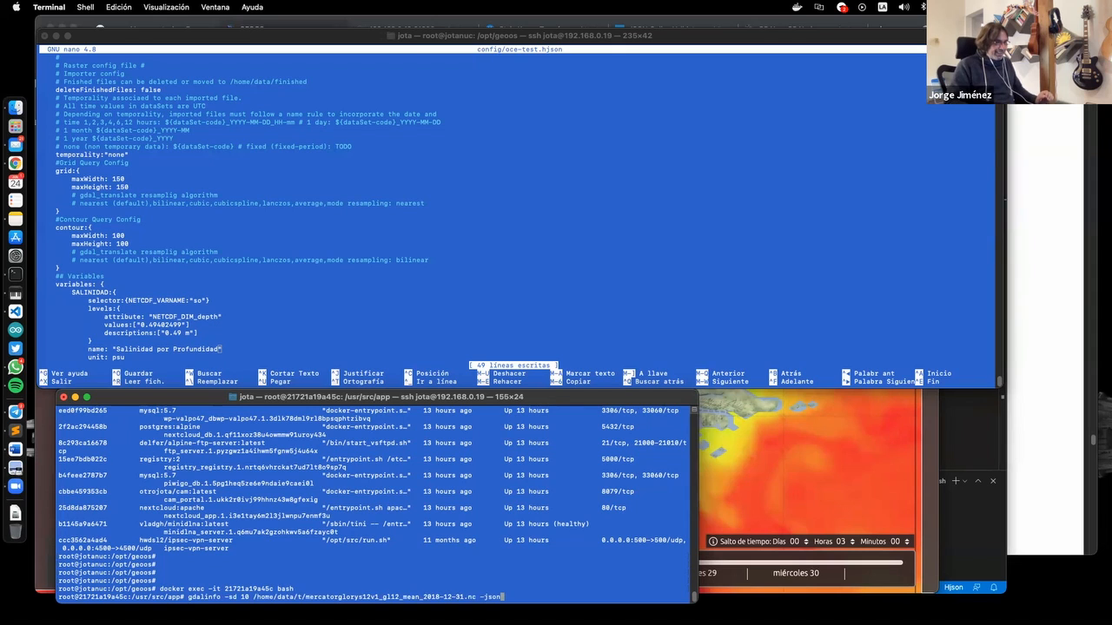
key(Return)
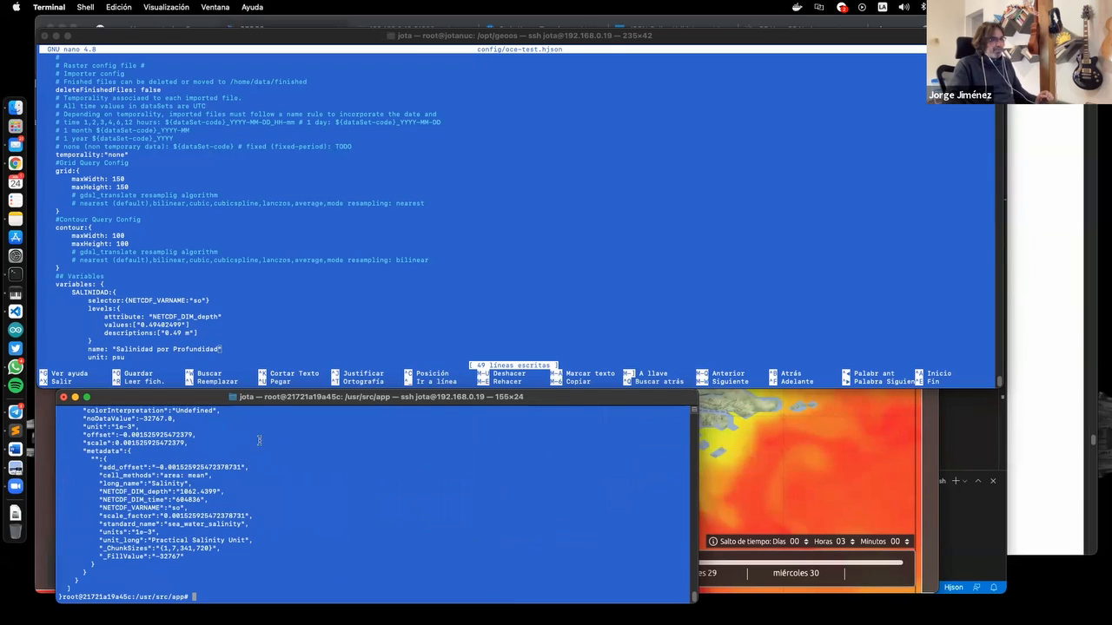
drag(211, 391, 231, 210)
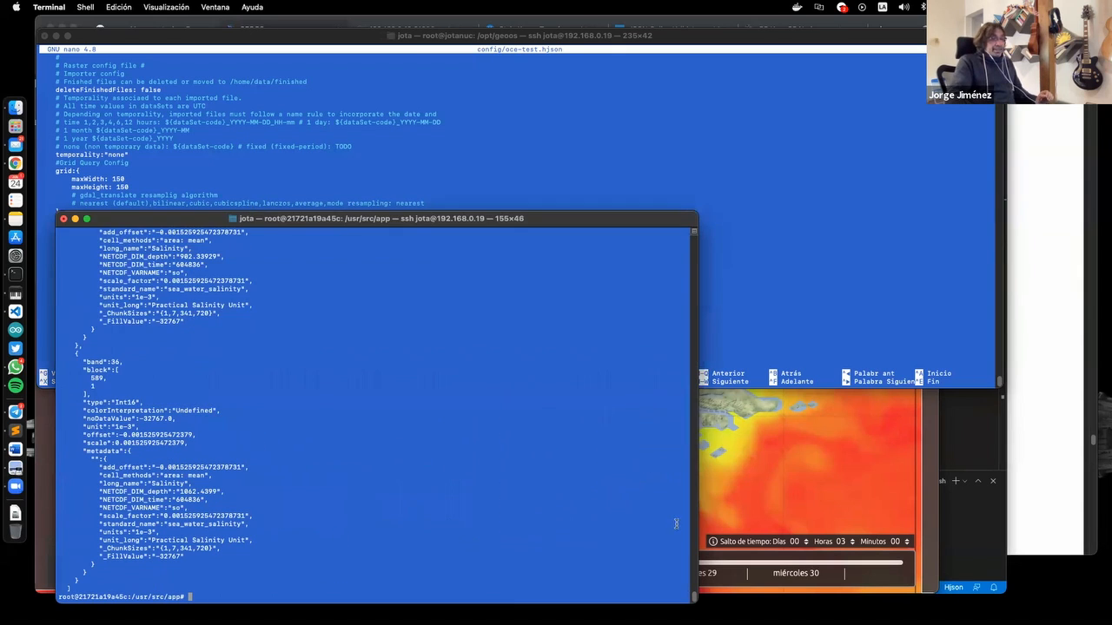
drag(695, 597, 660, 389)
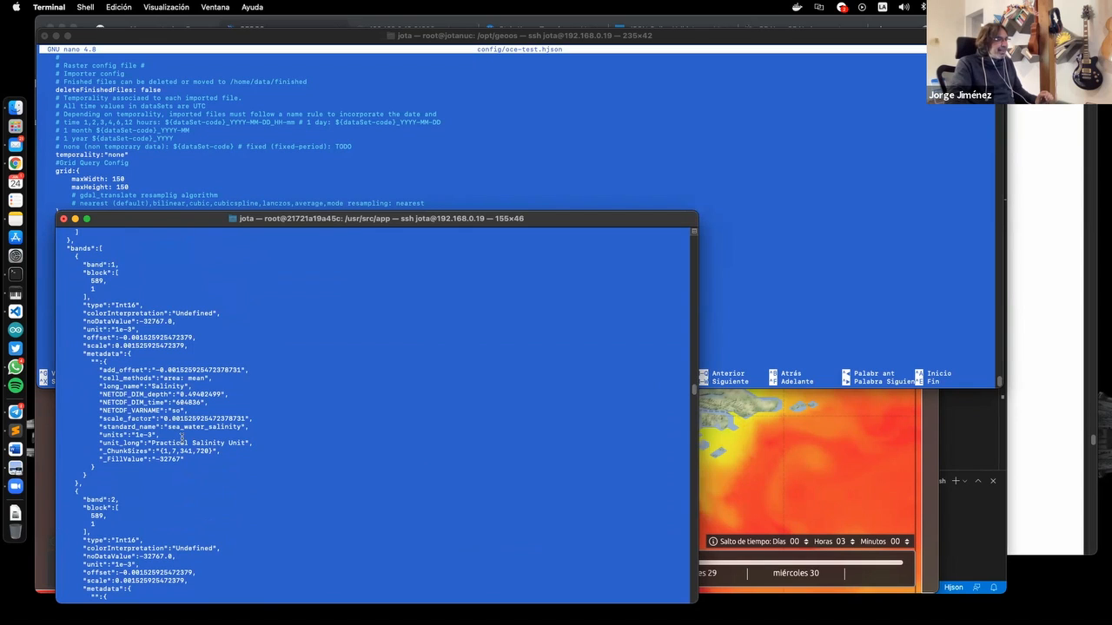
Check band 1's NETCDF_DIM_depth in the gdalinfo output and copy band 2's depth value, 1.541375
drag(178, 396, 221, 396)
scroll(257, 424, down, 2)
scroll(257, 424, down, 5)
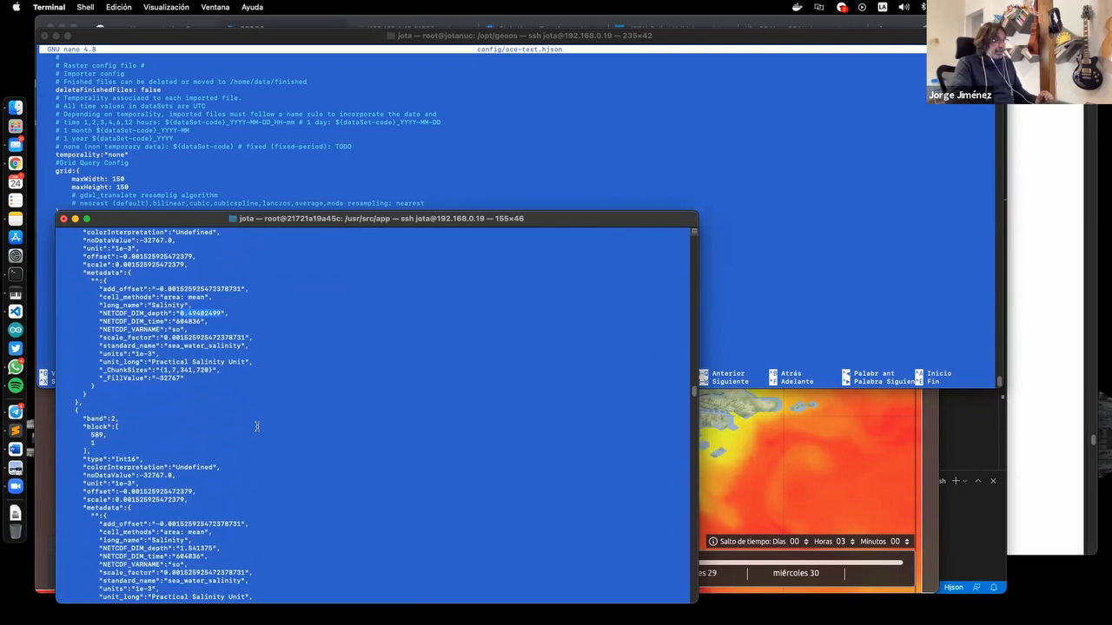
scroll(257, 432, down, 2)
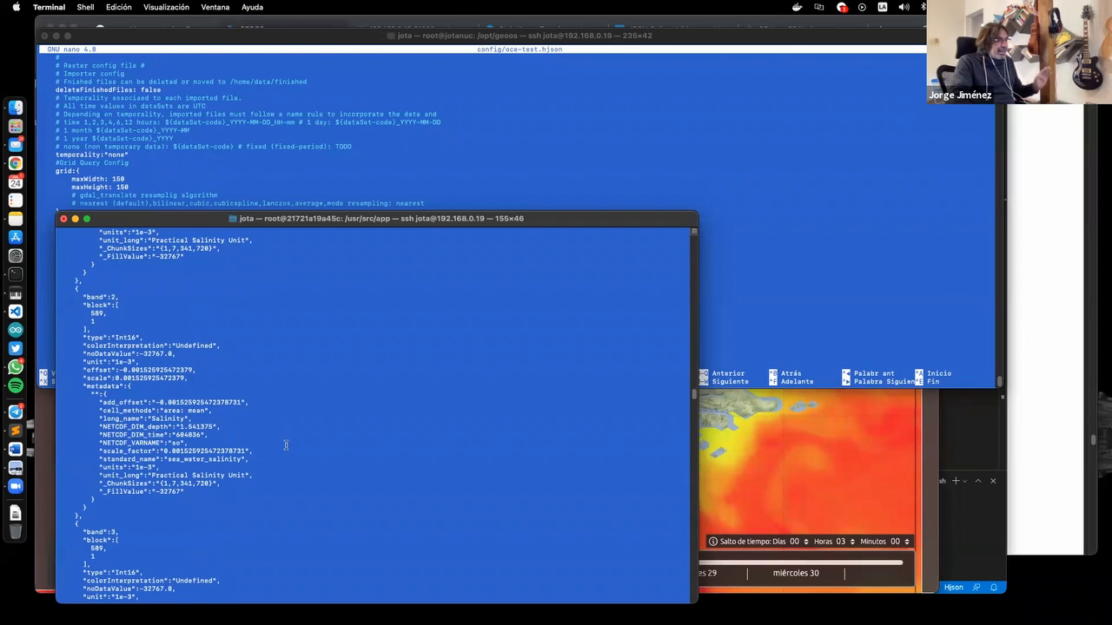
scroll(284, 449, down, 1)
drag(177, 420, 213, 418)
key(super+c)
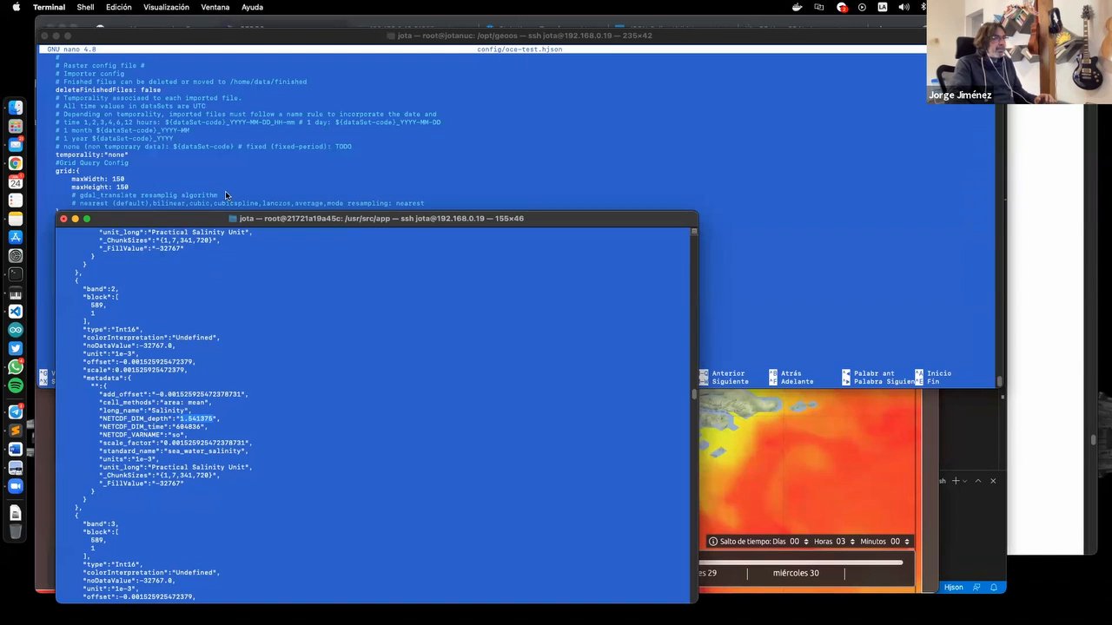
In oce-test.hjson, add "1.541375" to SALINIDAD's level values and "1.54 m" to its descriptions
click(231, 199)
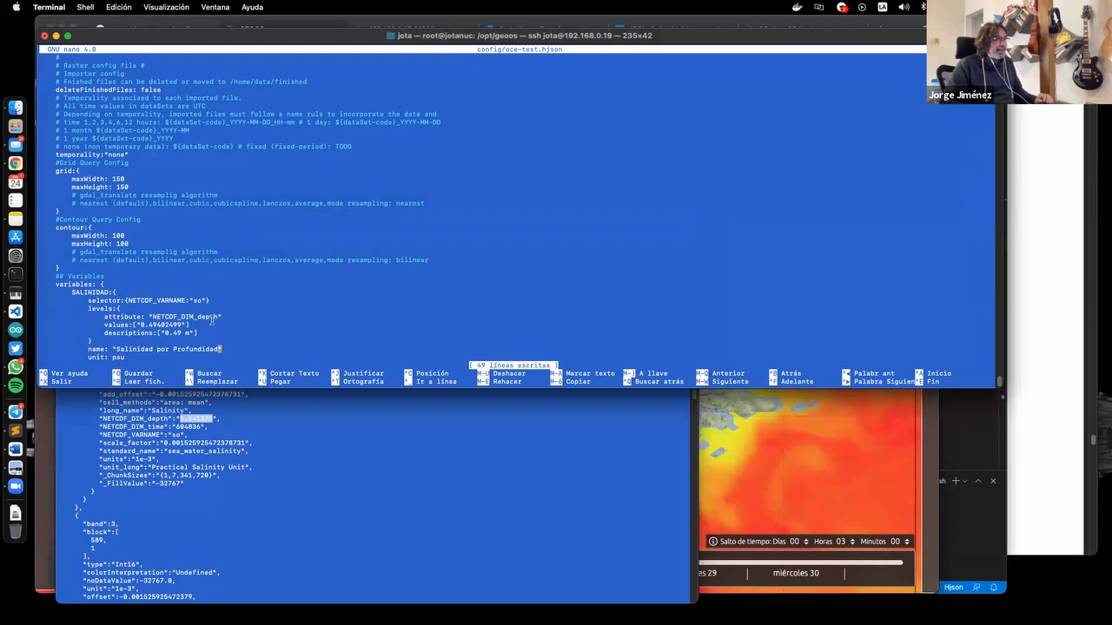
key(Up)
key(Up)
key(Up)
key(Left)
text(, ")
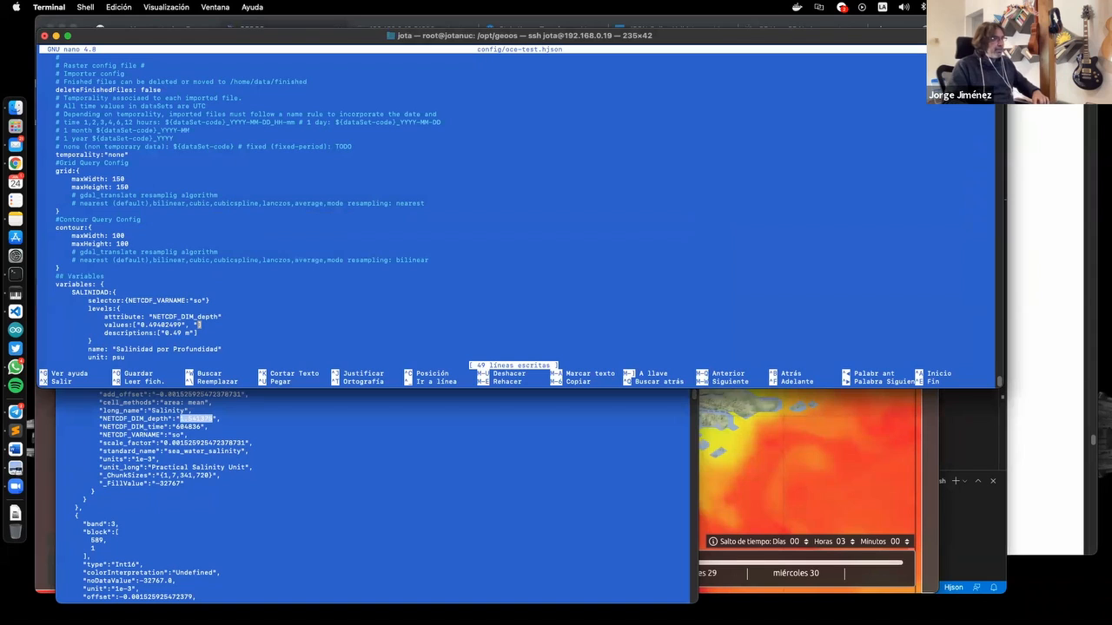
key(super+v)
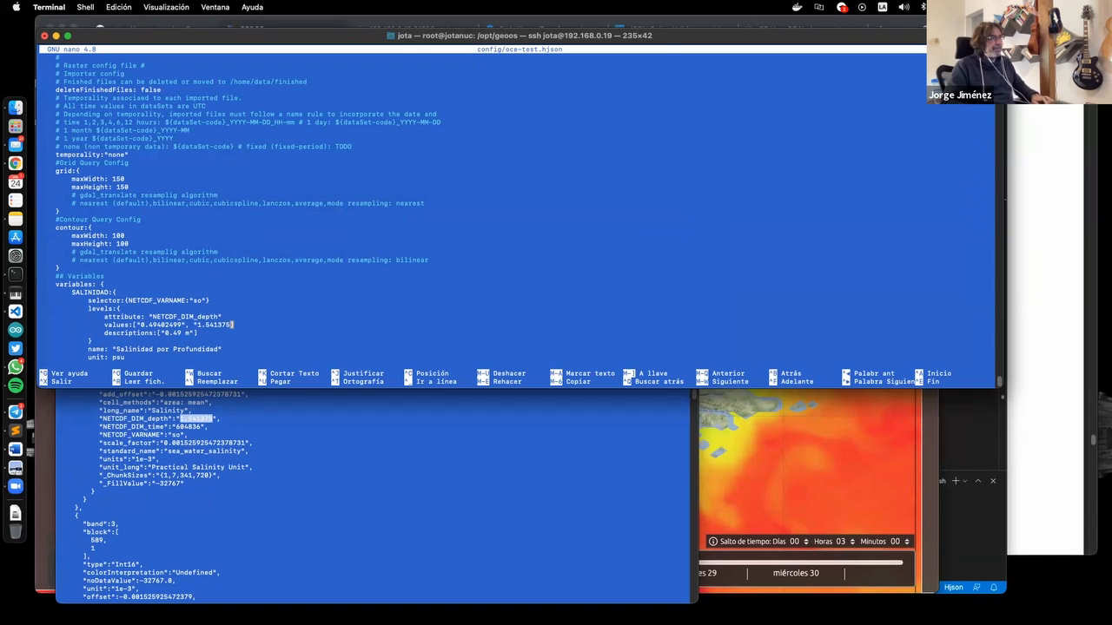
text("1.54 m)
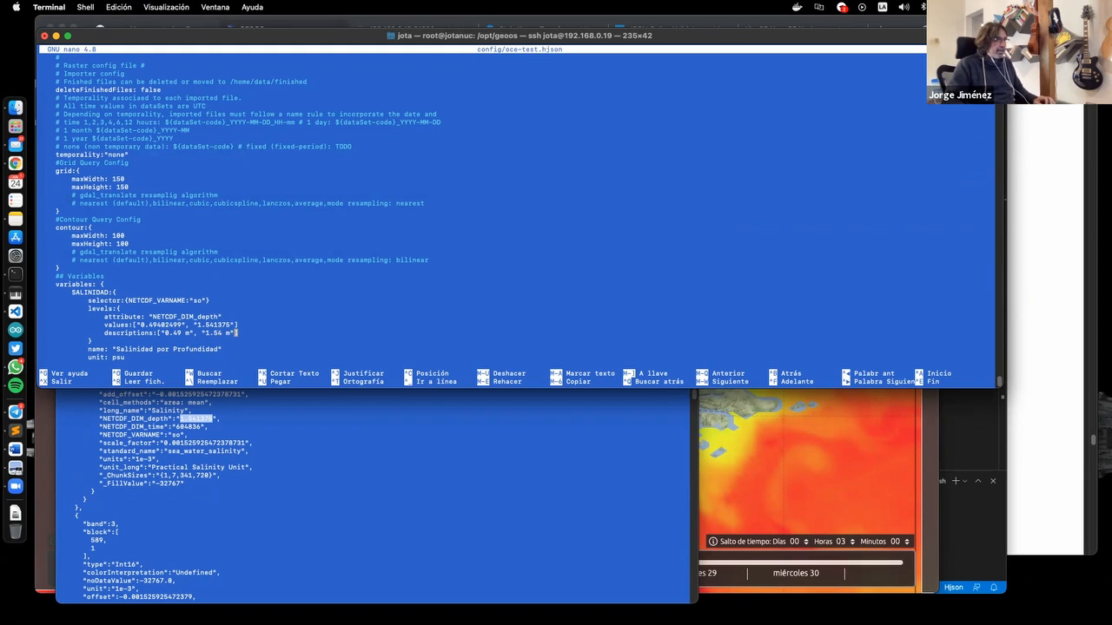
Copy band 3's NETCDF_DIM_depth value, 2.645669, from the gdalinfo output
key(super+Tab)
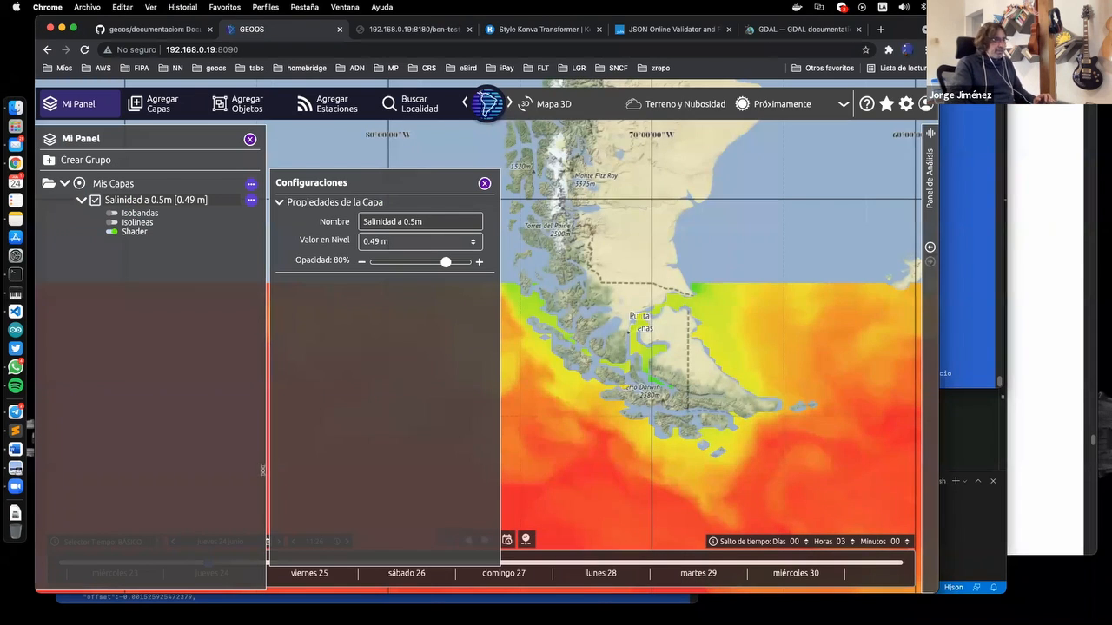
key(super+Tab)
scroll(165, 526, down, 5)
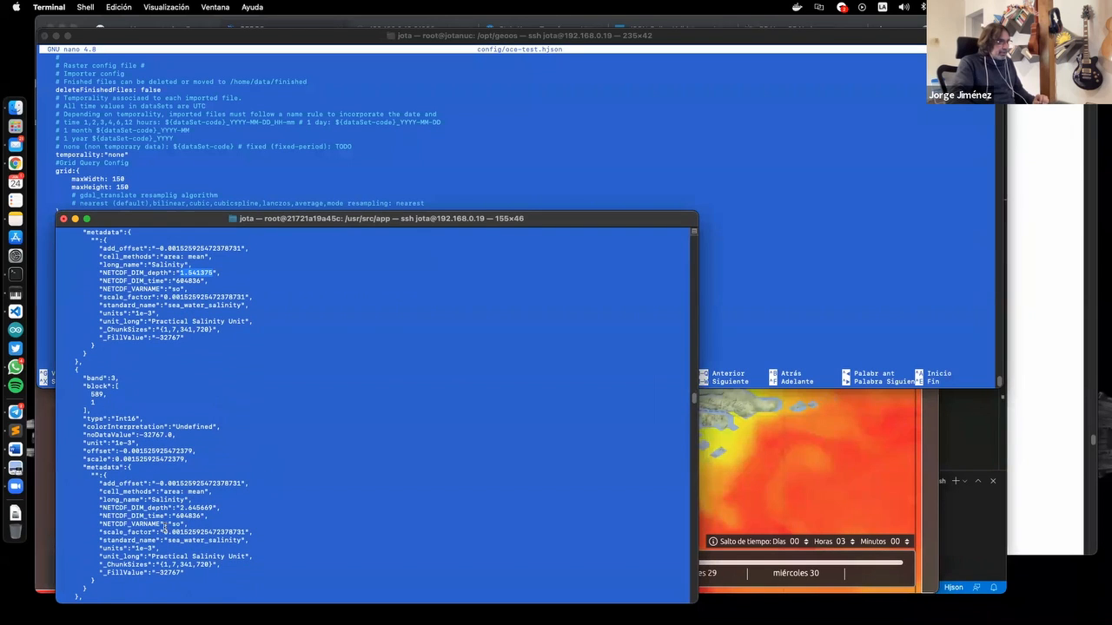
drag(178, 507, 211, 508)
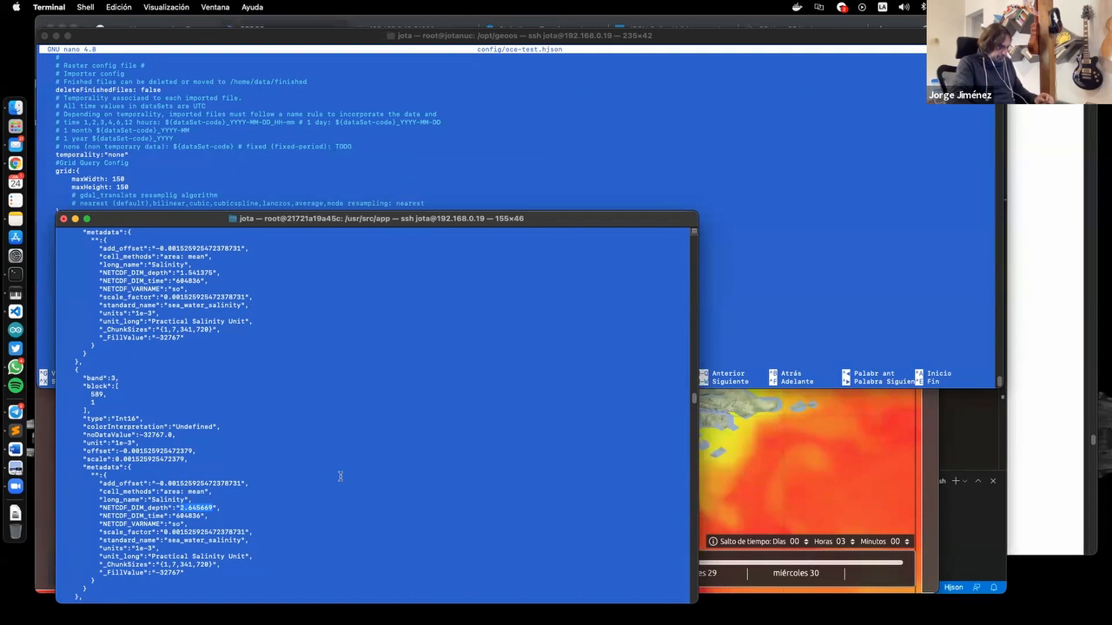
key(super+Tab)
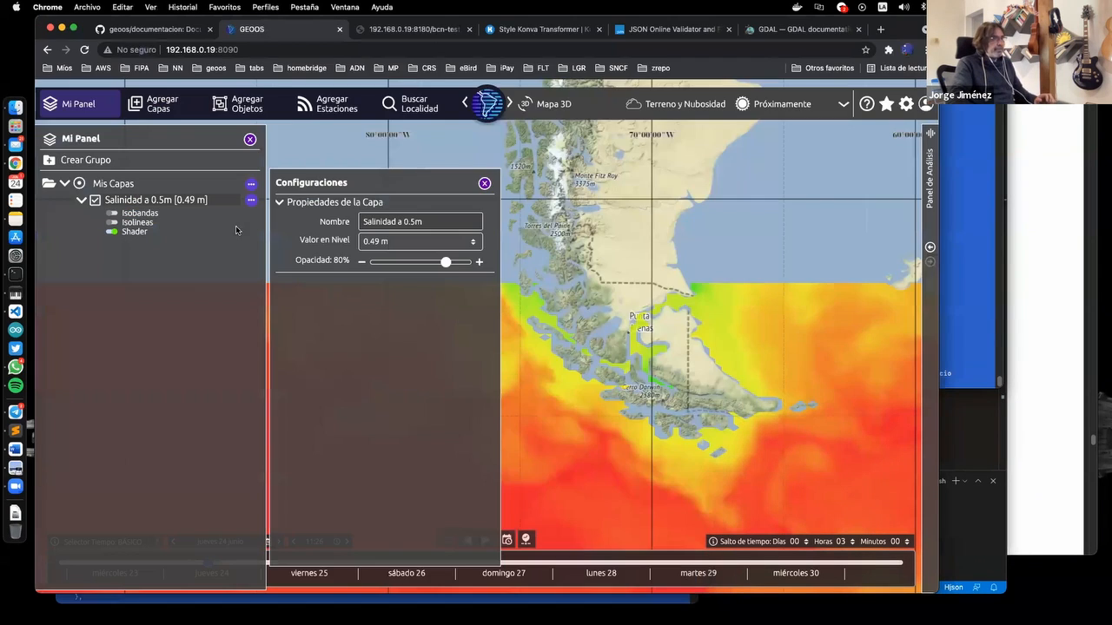
key(super+Tab)
Add "2.645669" to SALINIDAD's level values and "2.65 m" to its descriptions, and save config/oce-test.hjson
click(245, 198)
key(Up)
text(, ")
key(super+v)
text("2.)
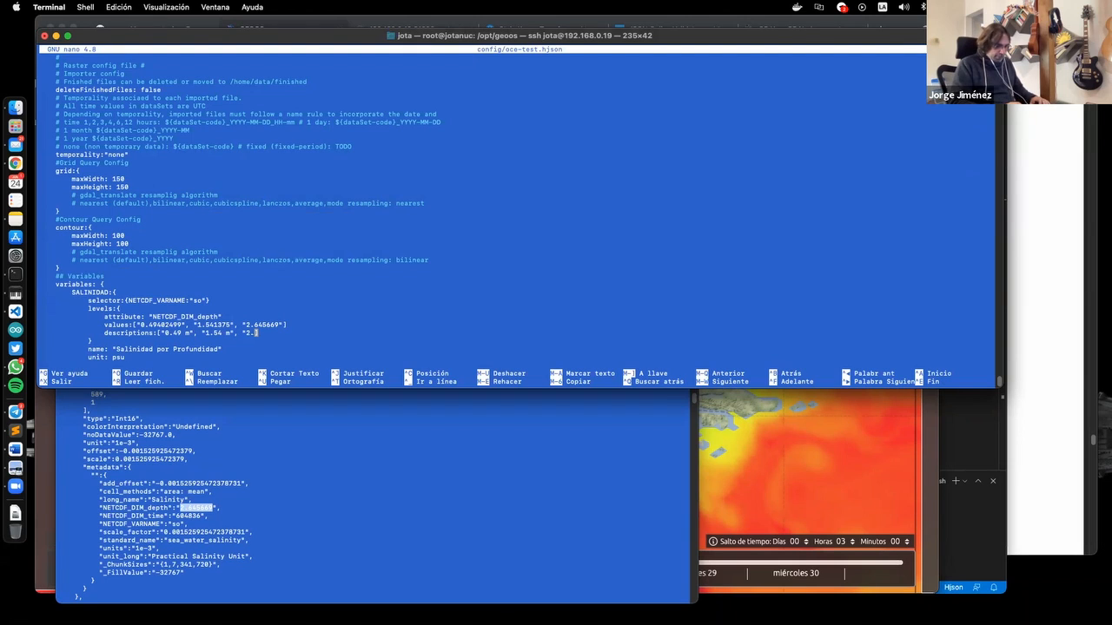
text(65)
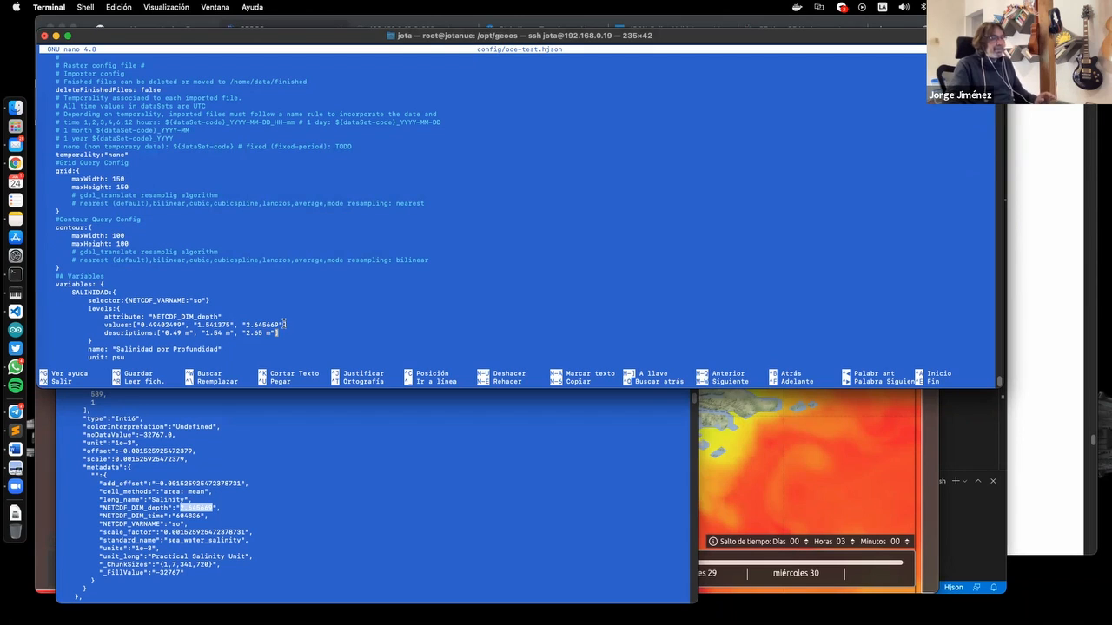
key(ctrl+o)
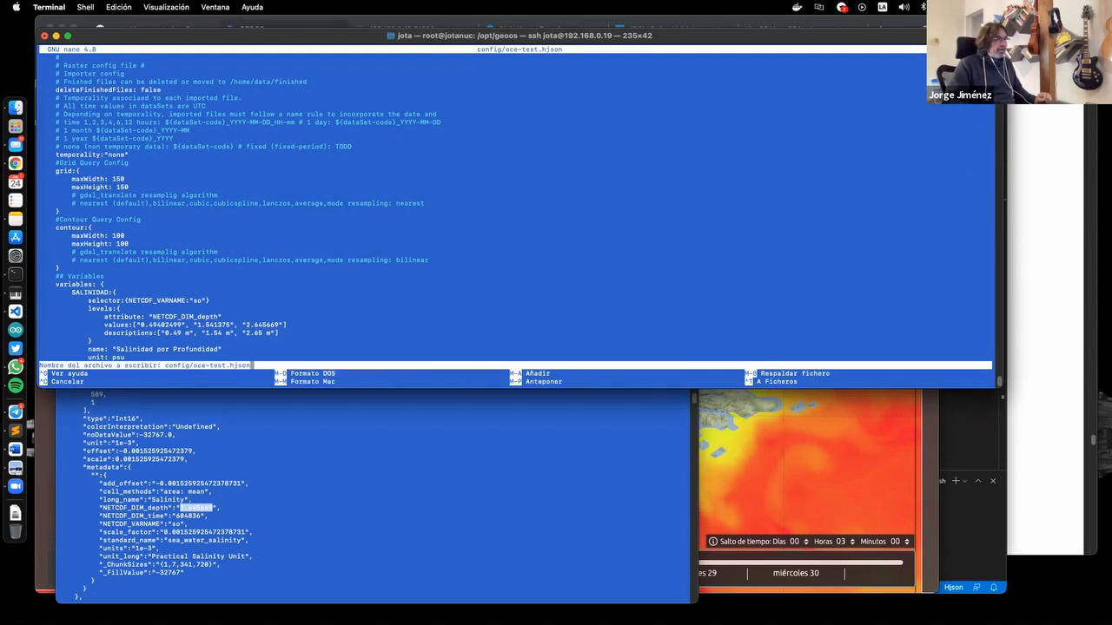
key(Return)
Exit the container shell and follow the last 200 lines of log/geoserver-2021-06-24.log with tail
click(305, 505)
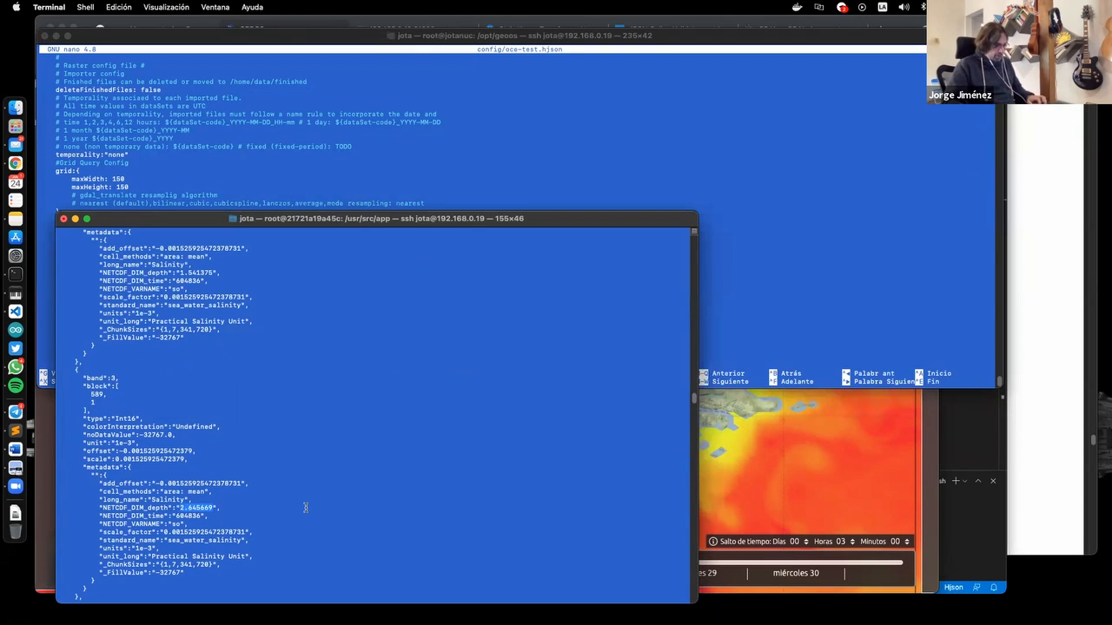
key(Return)
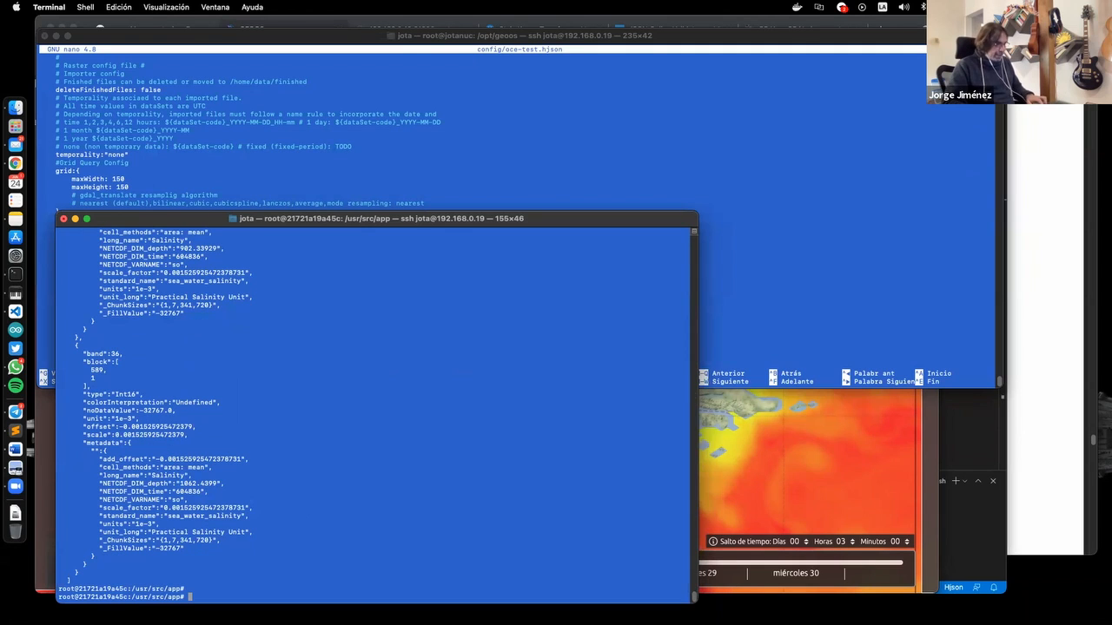
text(exit)
key(Return)
key(Up)
key(Up)
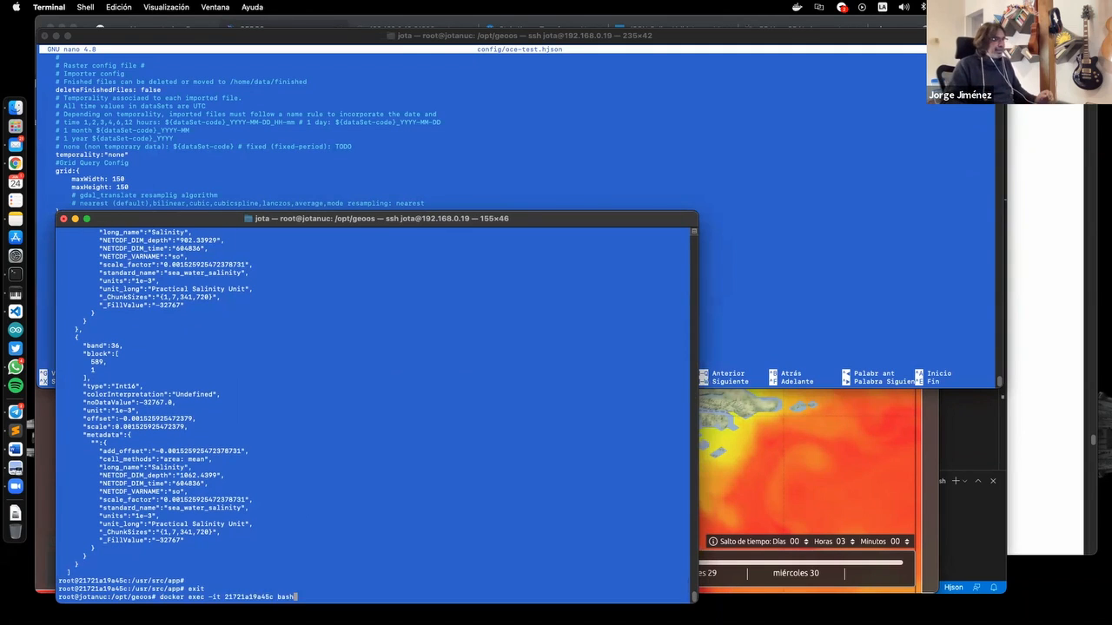
key(Up)
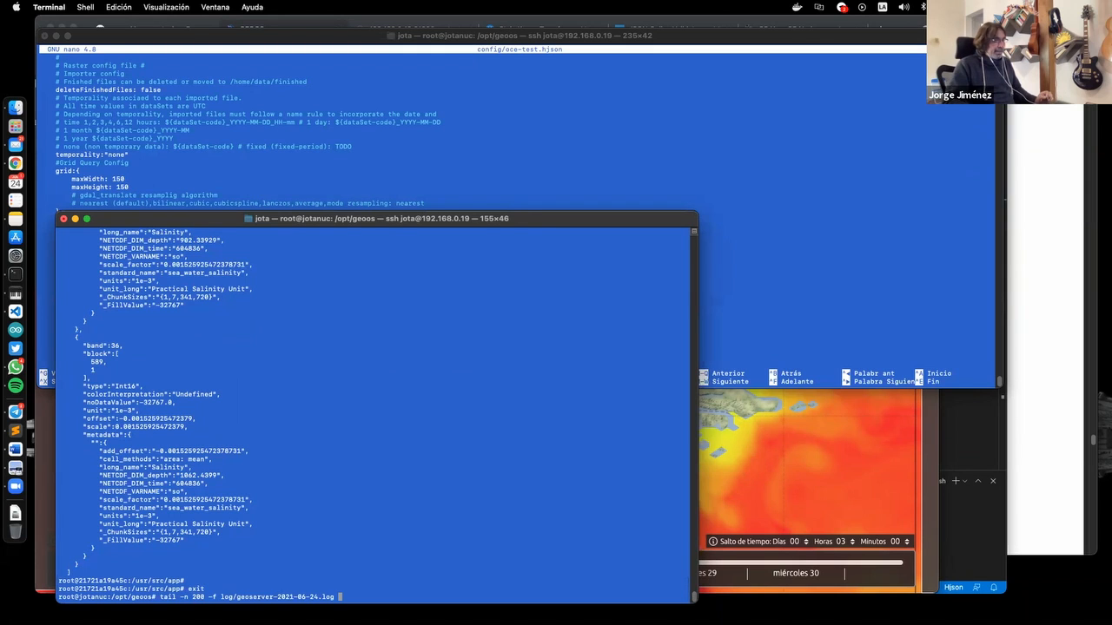
key(Return)
key(Return)
key(Return)
key(Return)
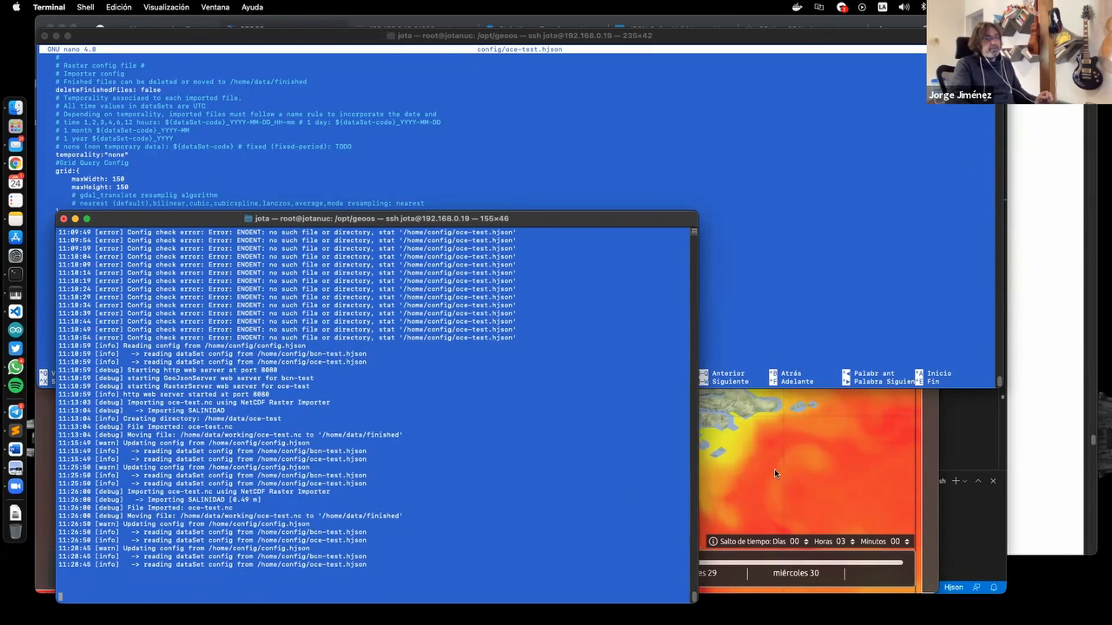
Close the config file and copy /opt/files/geoserver-demo/nc/mercatorglorys12v1_gl12_mean_2018-12-31.nc to ./data/import/oce-test.nc again
click(342, 150)
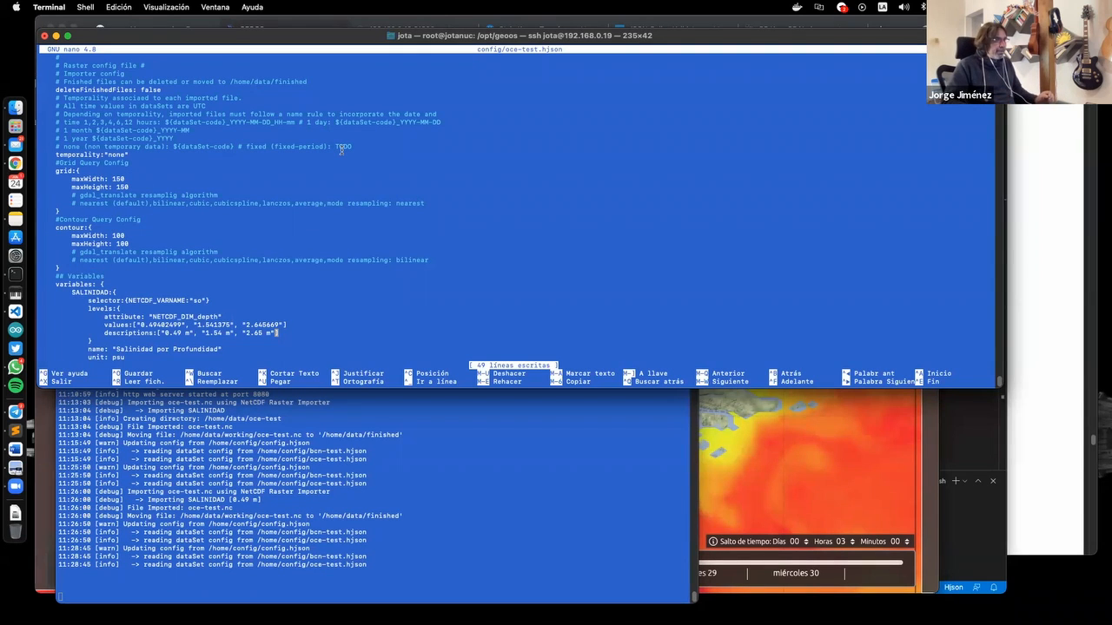
key(ctrl+x)
key(Up)
key(Up)
key(Return)
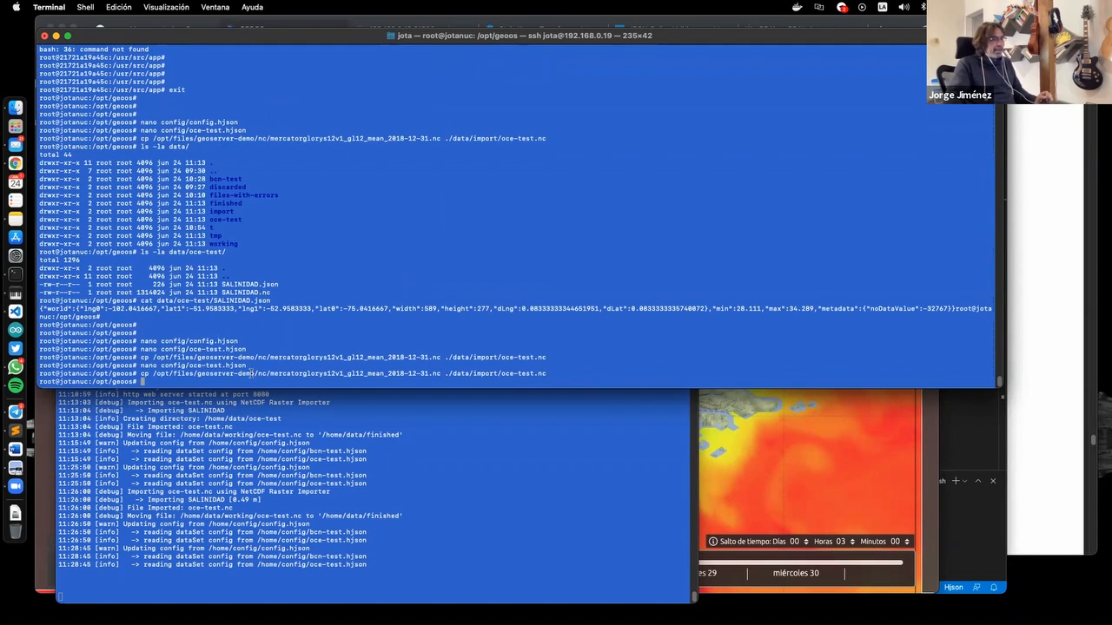
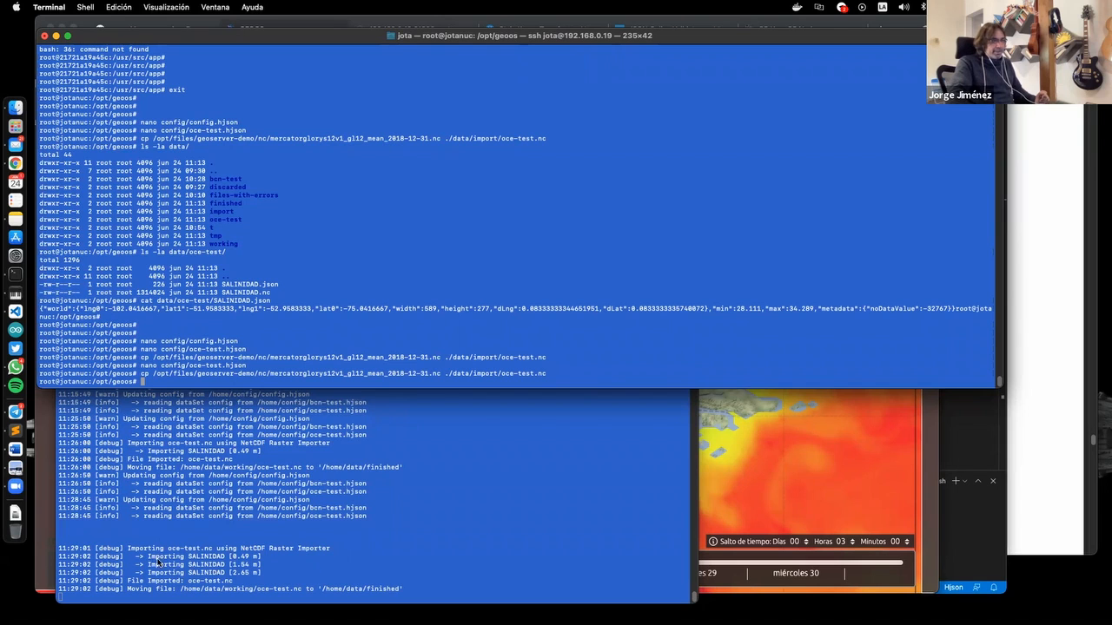
Check the log's import lines for the SALINIDAD levels and switch to GEOOS in Chrome
click(231, 560)
drag(271, 557, 288, 557)
click(272, 569)
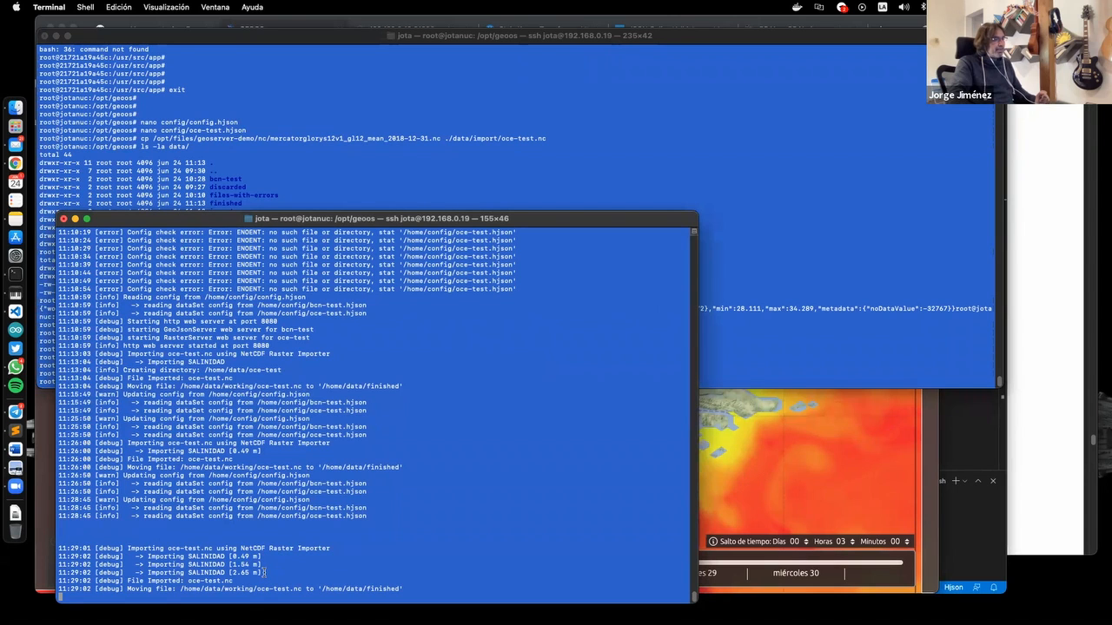
click(827, 533)
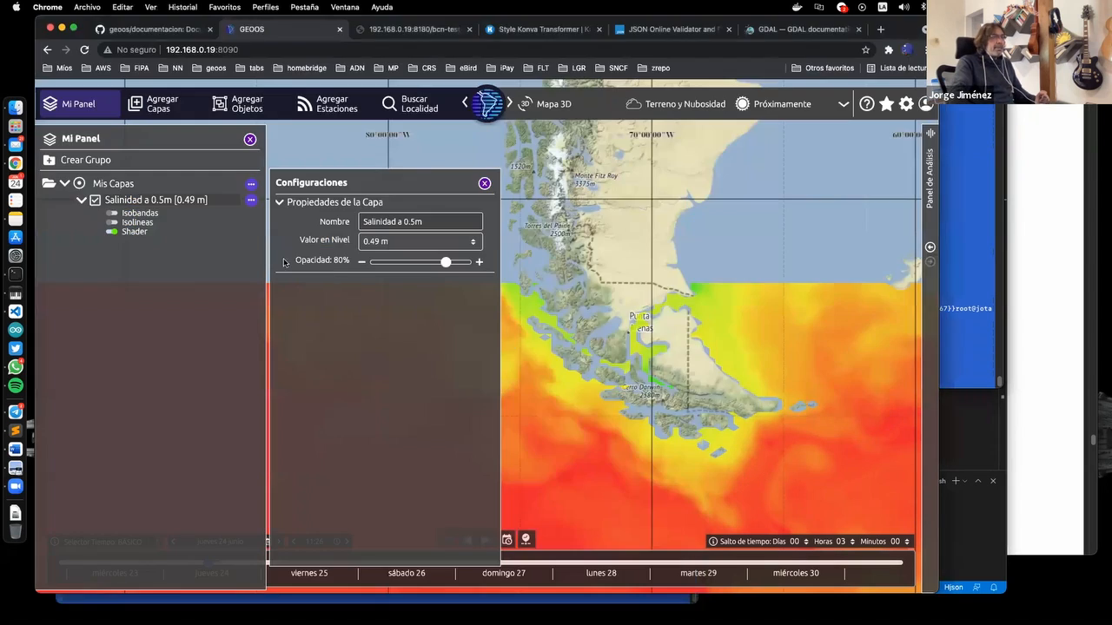
Reload GEOOS, search the layers for "sali" and add the Salinidad por Profundidad variable to Mi Panel
click(84, 49)
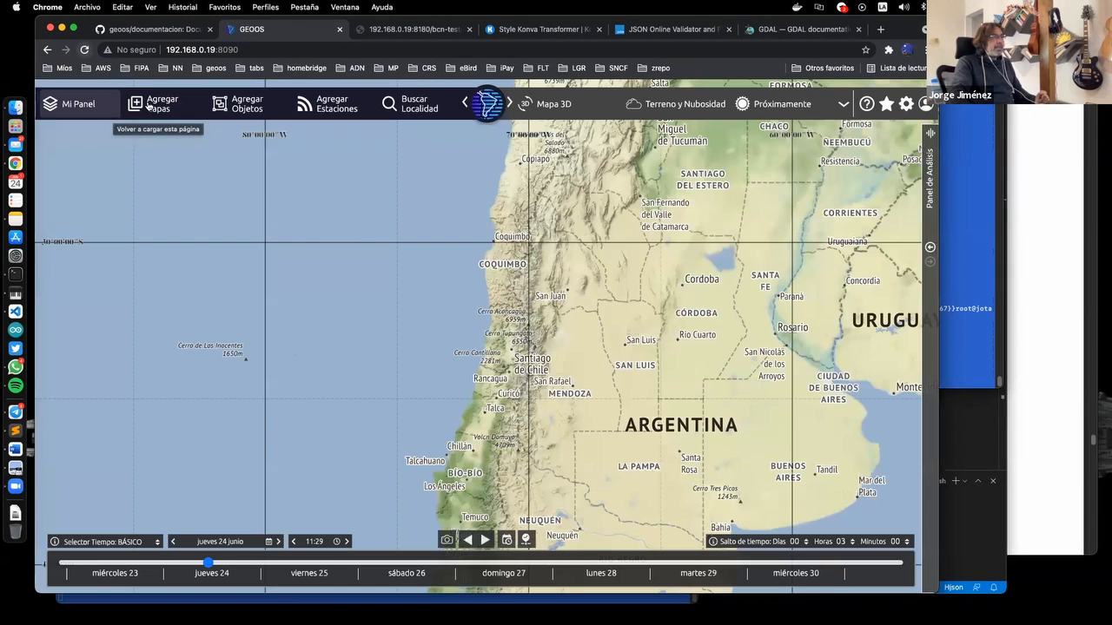
click(150, 108)
text(sali)
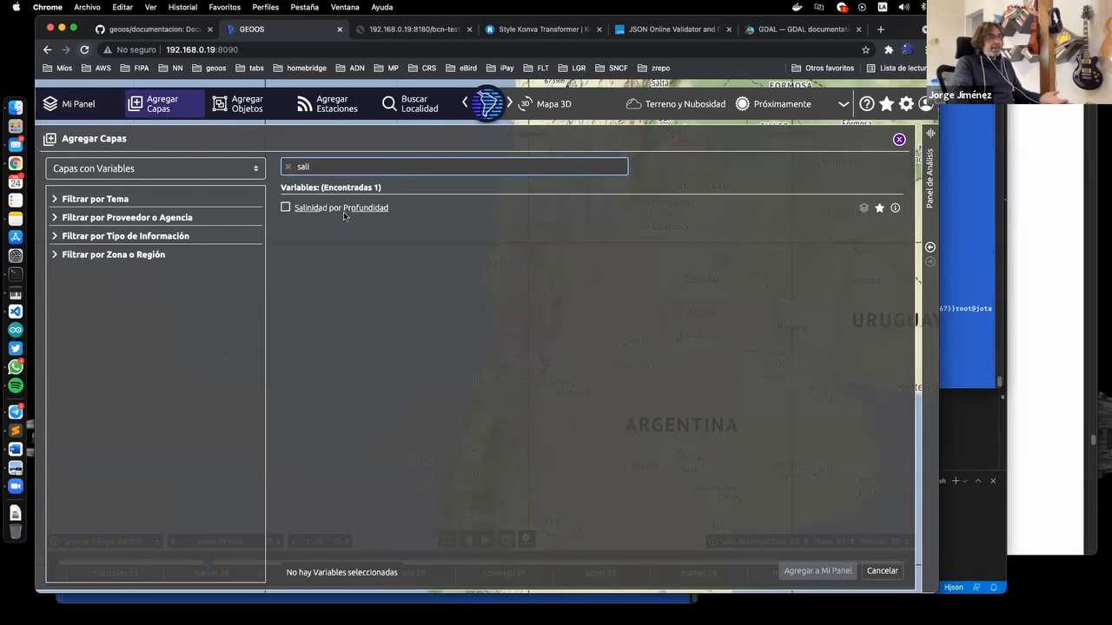
click(343, 209)
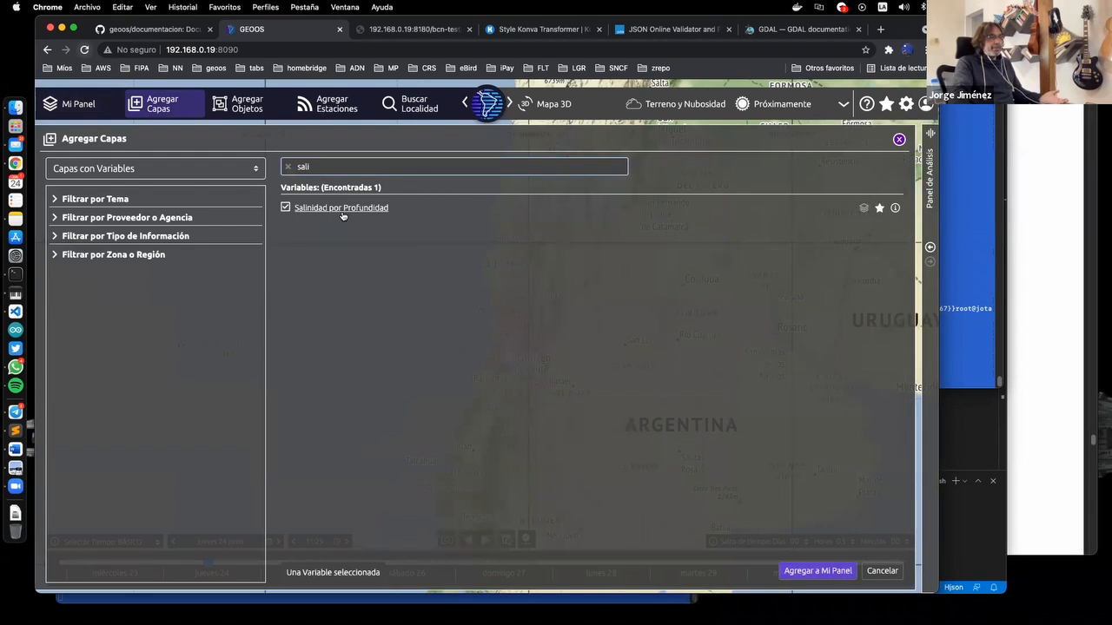
click(810, 572)
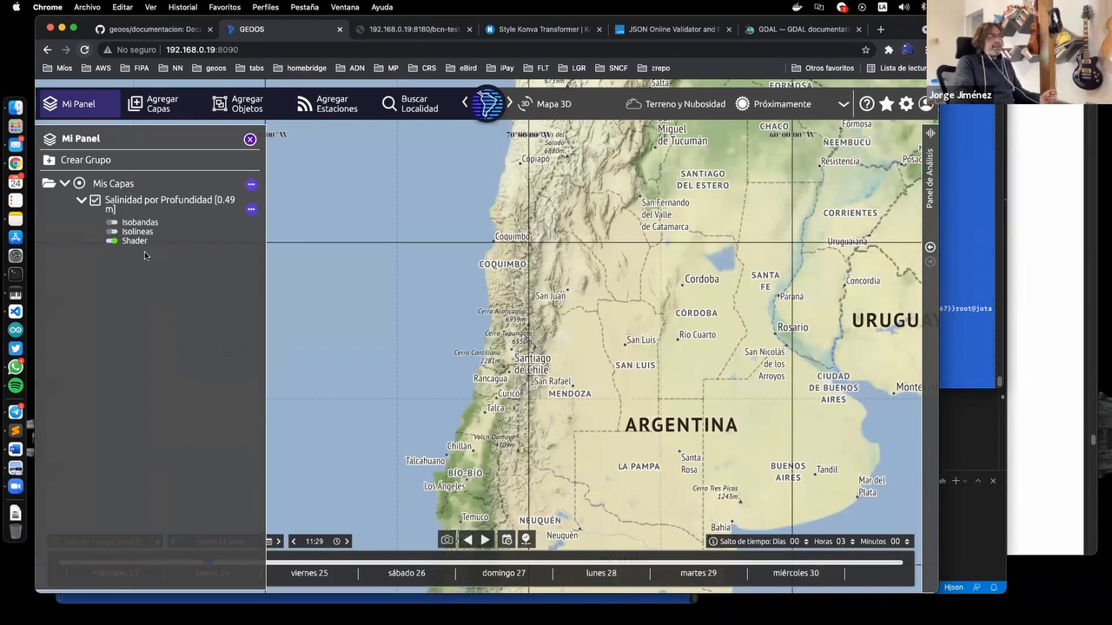
Show the salinity data south of Chile and set the Salinidad por Profundidad layer's level to 1.54 m
drag(506, 483, 521, 238)
drag(512, 453, 564, 228)
scroll(504, 415, down, 2)
drag(513, 400, 584, 237)
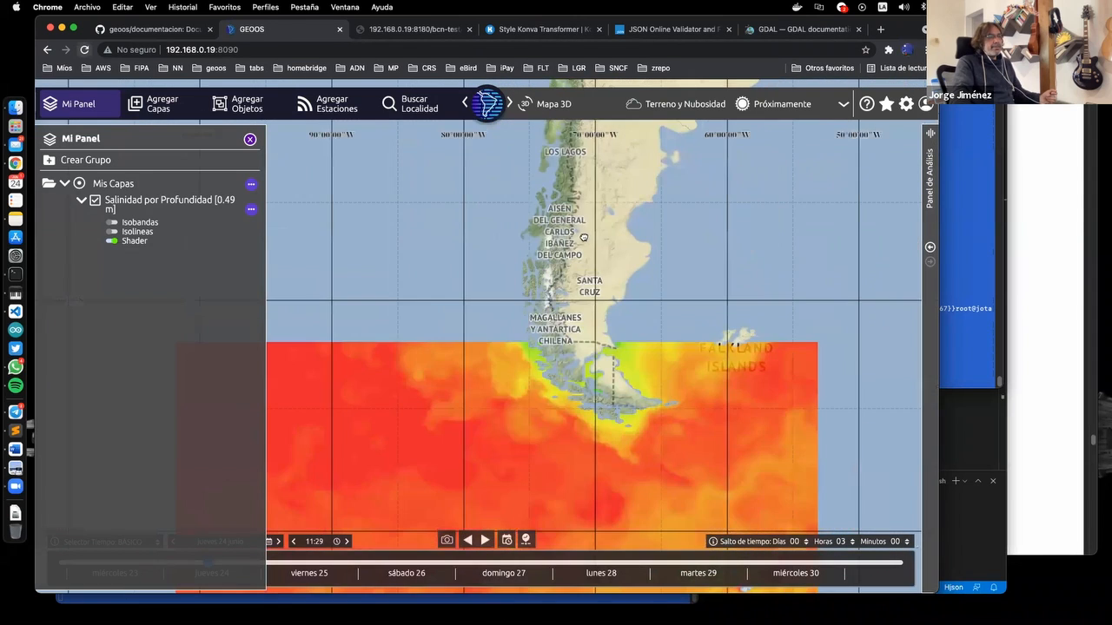
drag(509, 489, 569, 342)
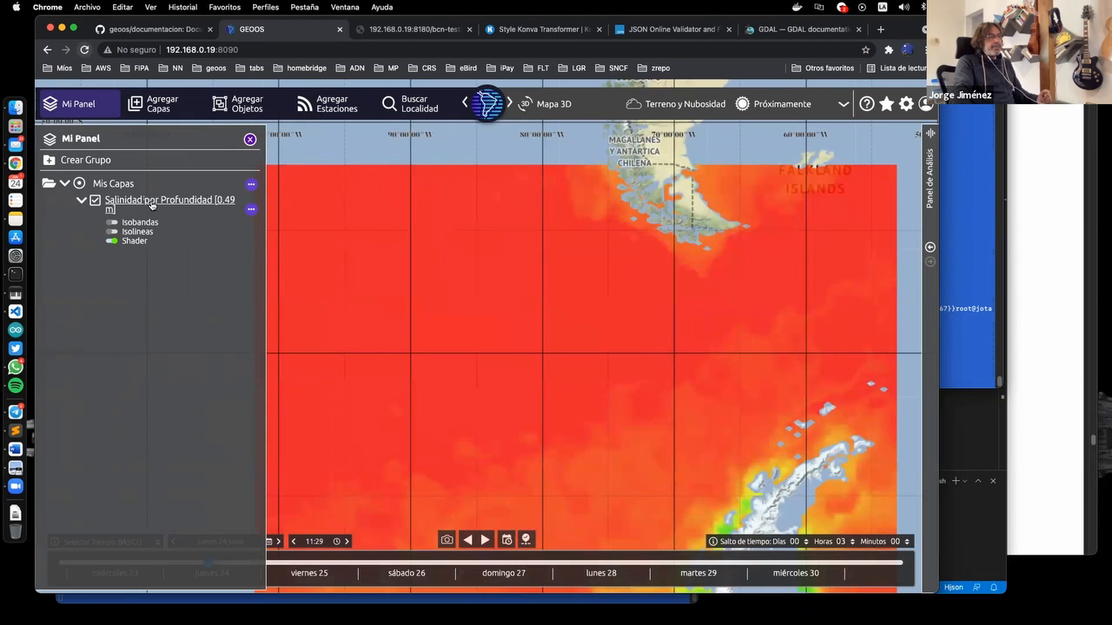
click(198, 206)
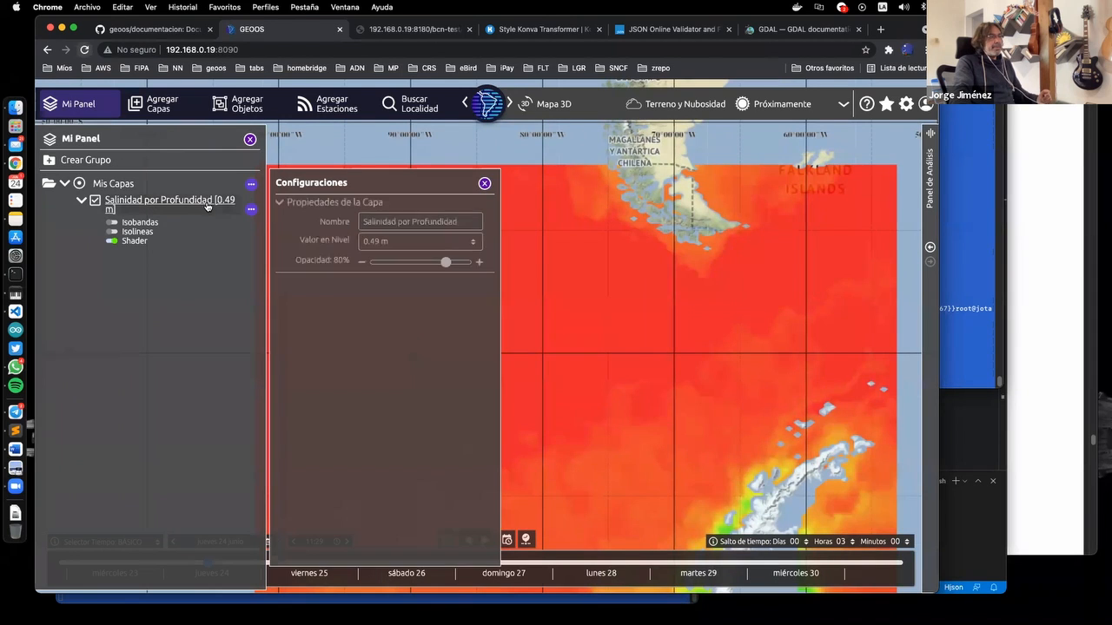
click(385, 242)
click(381, 256)
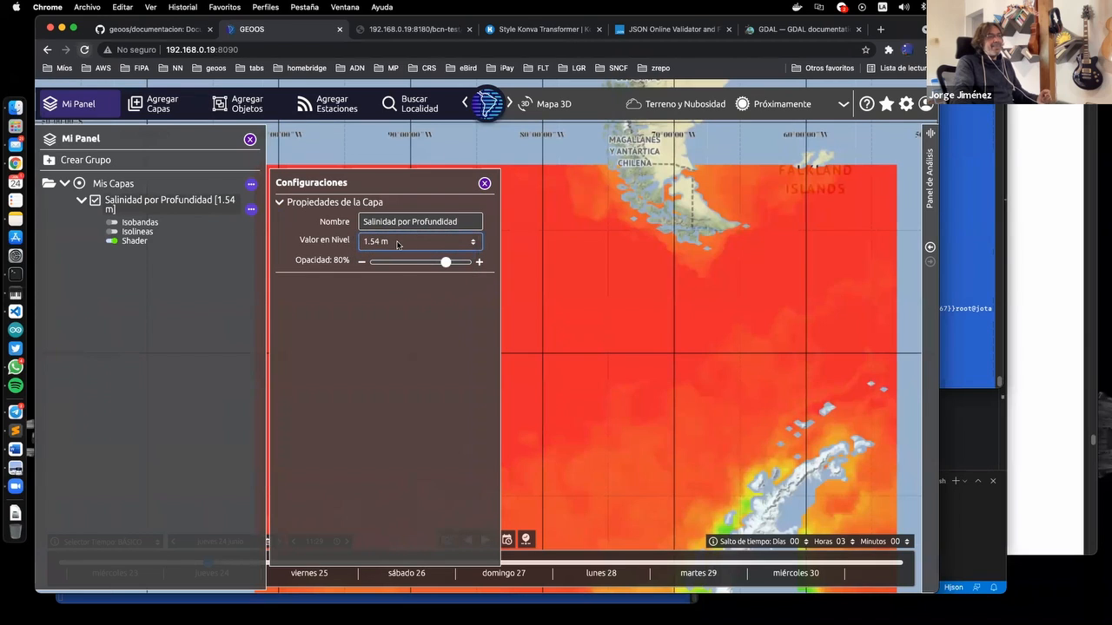
Compare the layer's map at the 2.65 m level, then return the level to 1.54 m
click(400, 242)
click(380, 256)
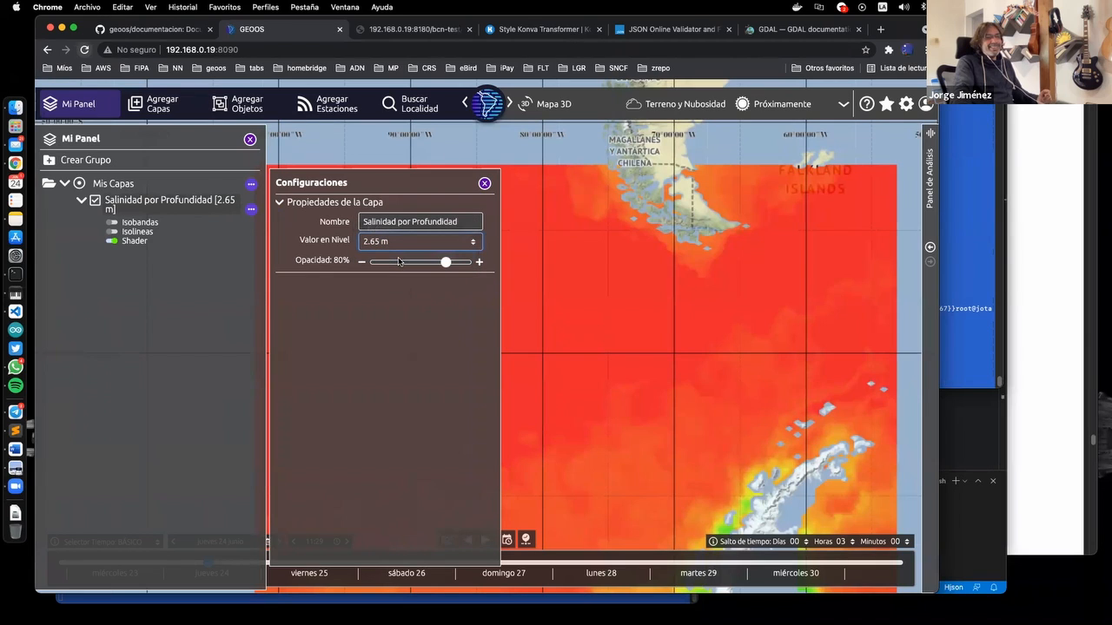
scroll(610, 351, down, 3)
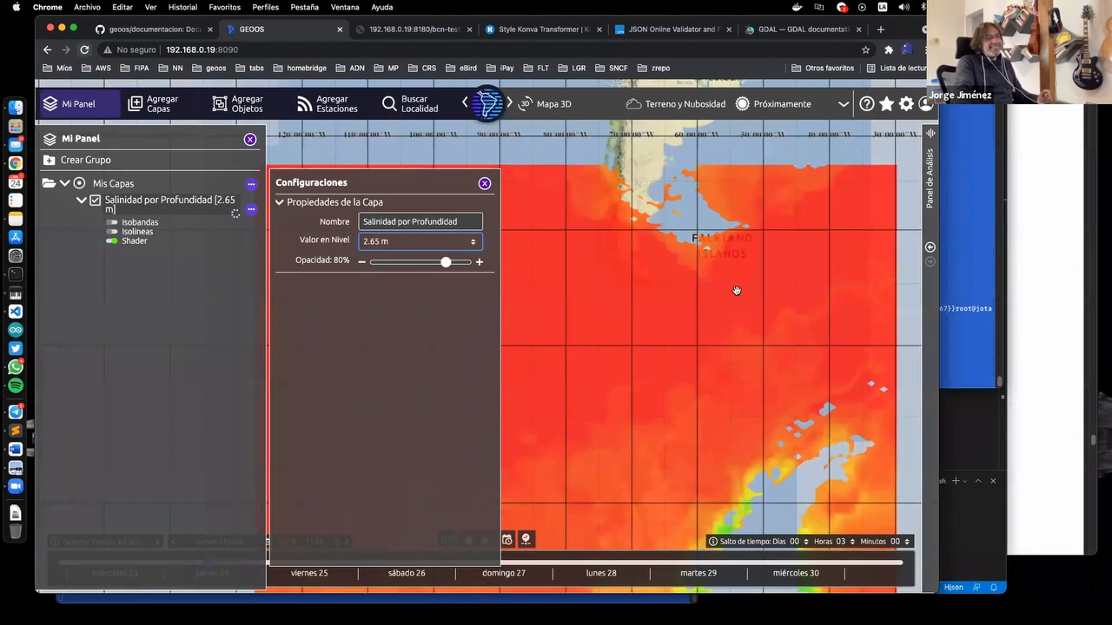
click(412, 248)
click(412, 236)
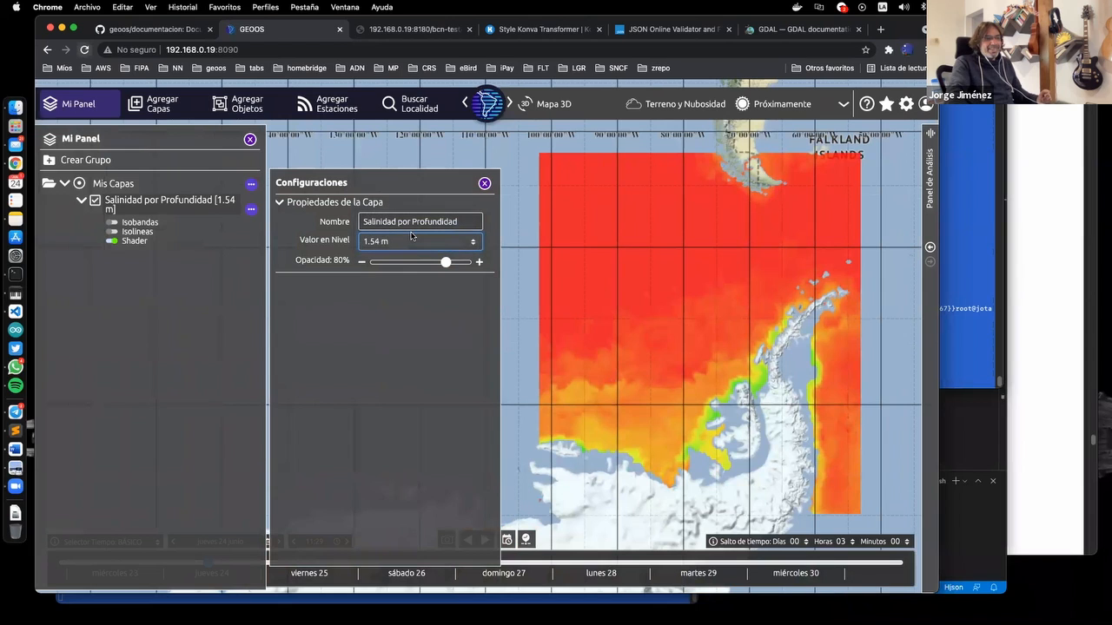
Turn on the salinity layer's isolines and expand the color scale in the isobands settings
click(140, 232)
click(142, 225)
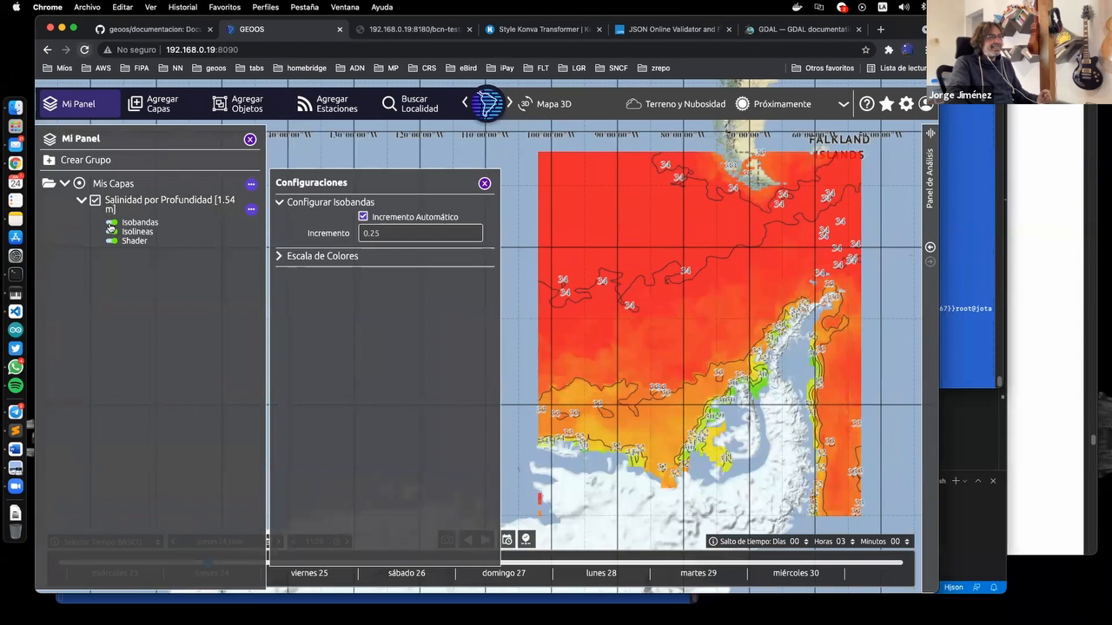
click(344, 258)
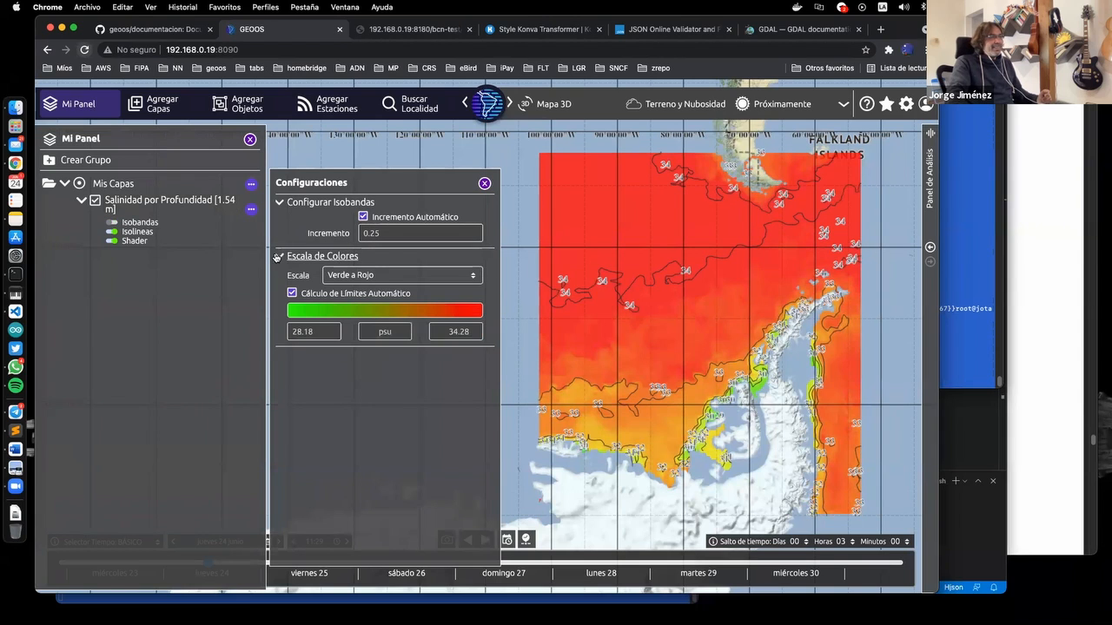
Cycle the layer's level through 2.65 m and 1.54 m with isolines shown, ending at 0.49 m
click(122, 202)
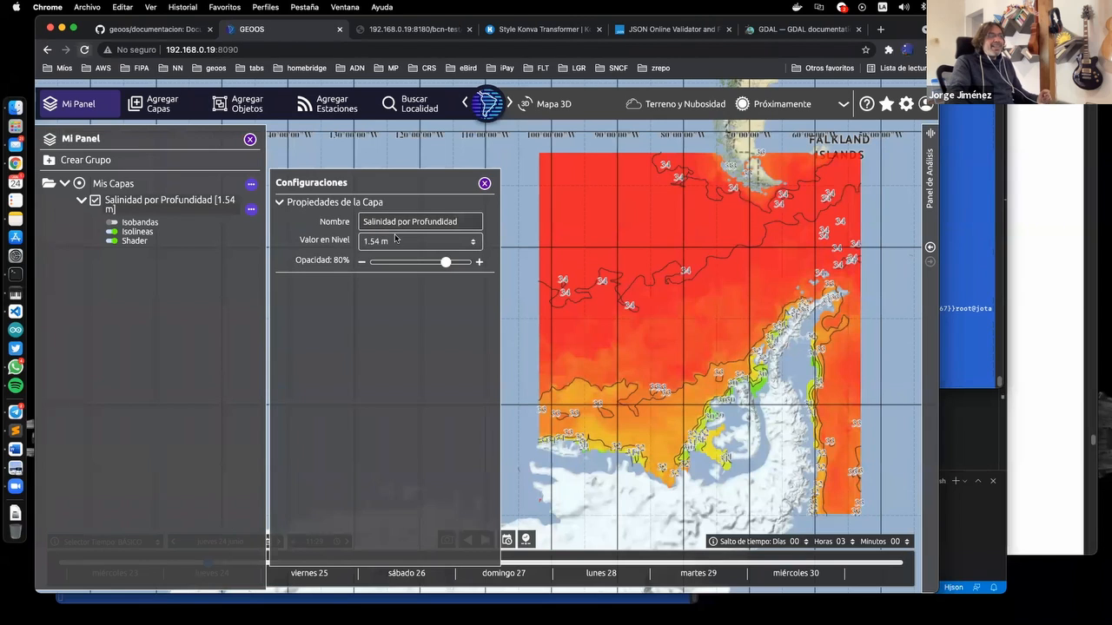
click(395, 240)
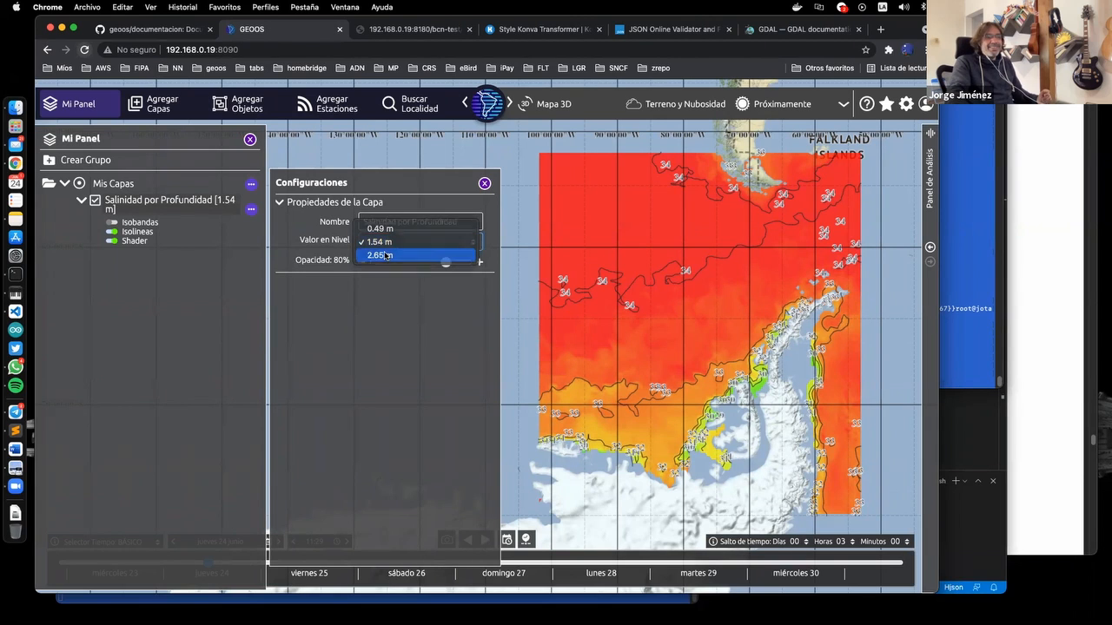
click(385, 255)
click(386, 247)
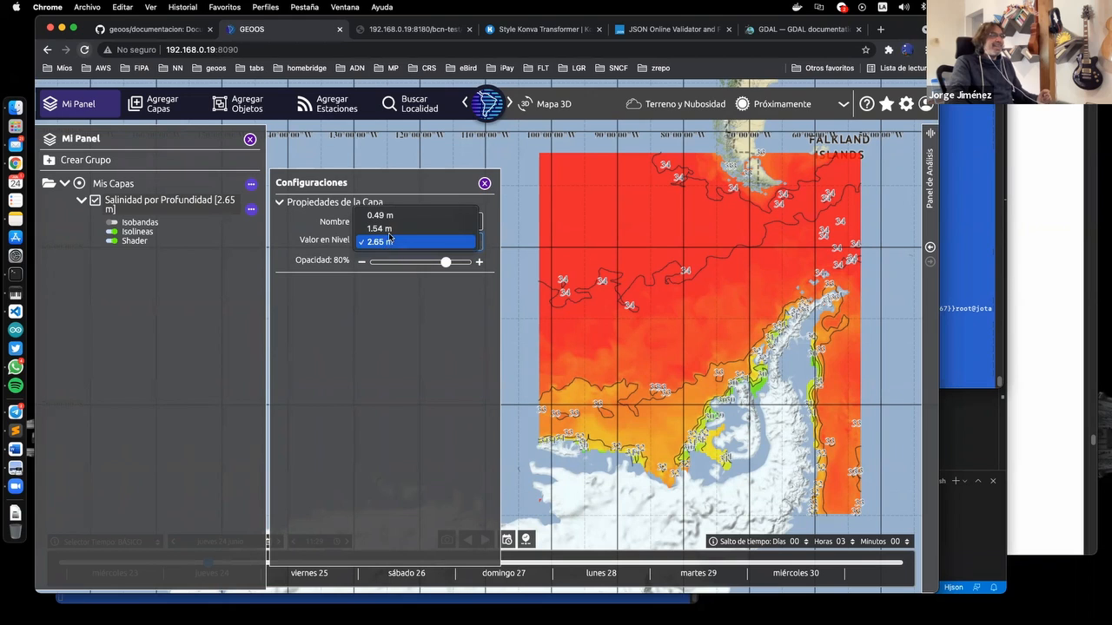
click(389, 229)
click(387, 239)
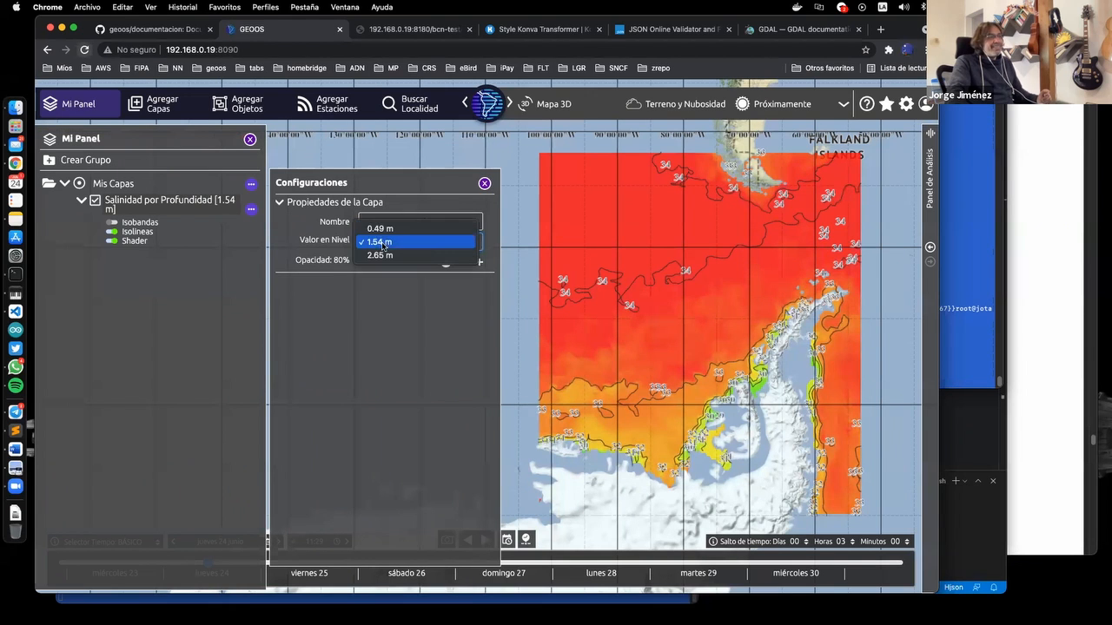
click(387, 230)
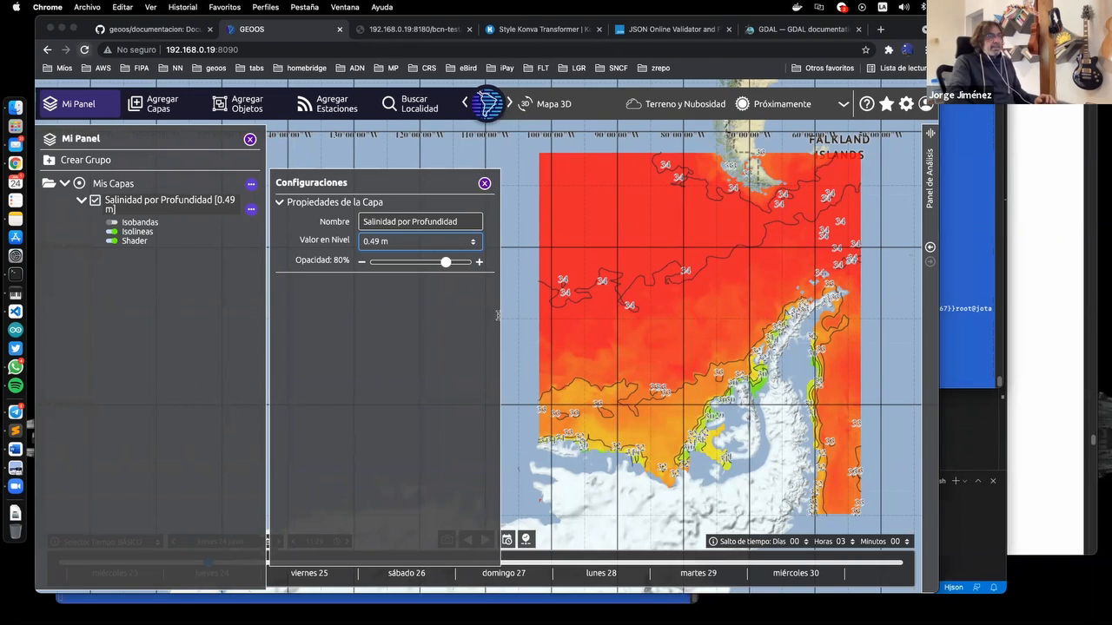
Switch to the Terminal and reopen config/oce-test.hjson in nano from the geoos directory
key(super+Tab)
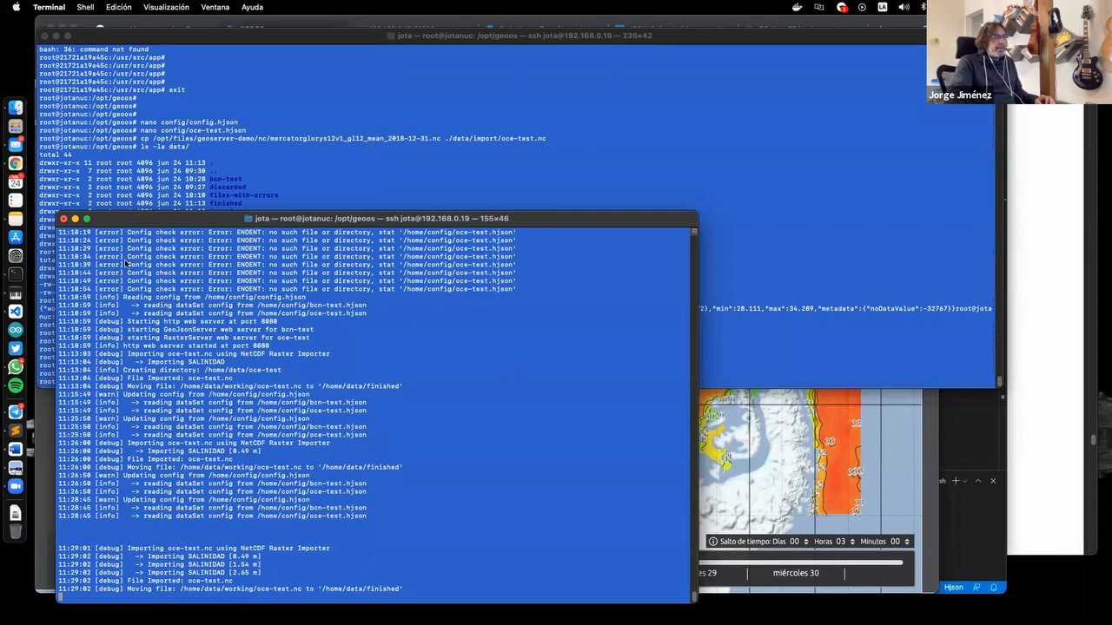
click(124, 185)
key(Up)
key(Up)
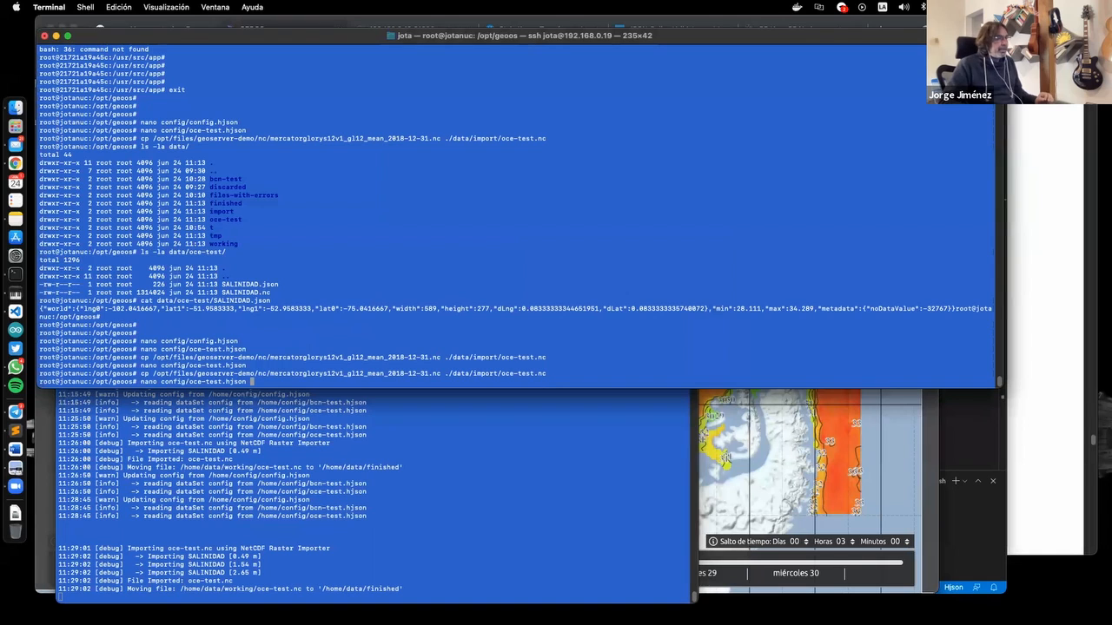
key(Return)
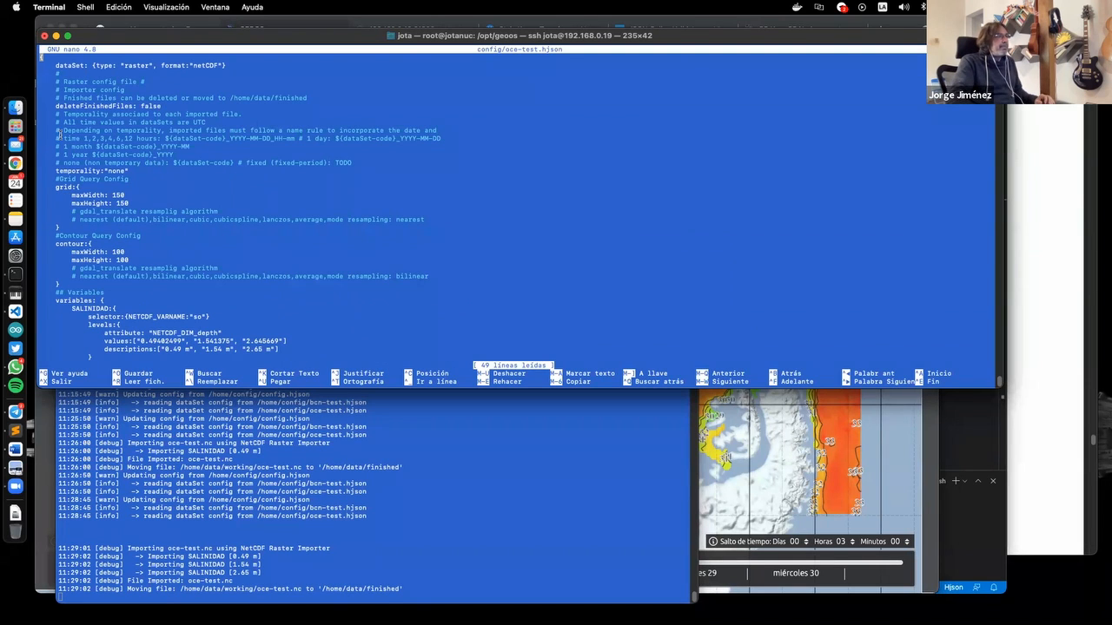
Examine the temporality comments in oce-test.hjson for the file naming rules of hourly, daily, monthly and yearly data
drag(59, 130, 246, 131)
click(128, 141)
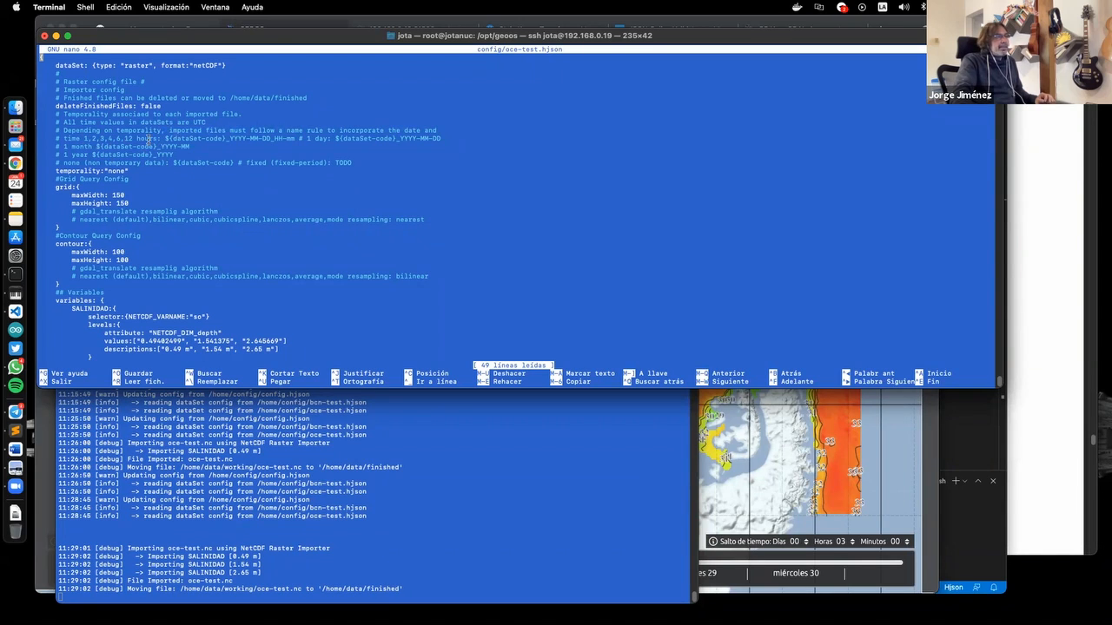
drag(164, 138, 225, 141)
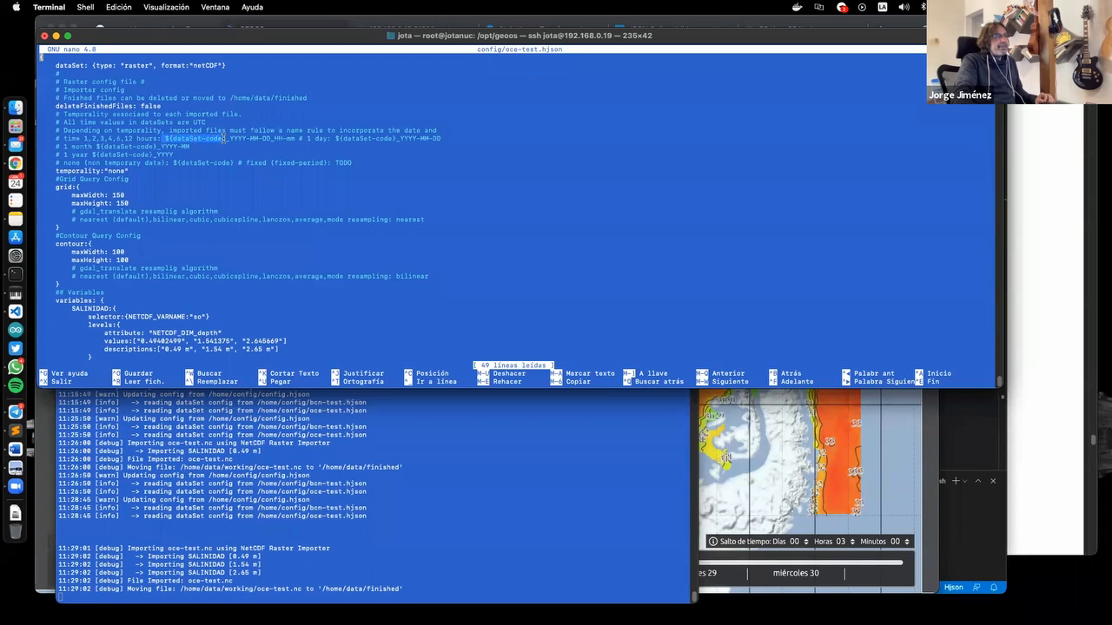
click(227, 139)
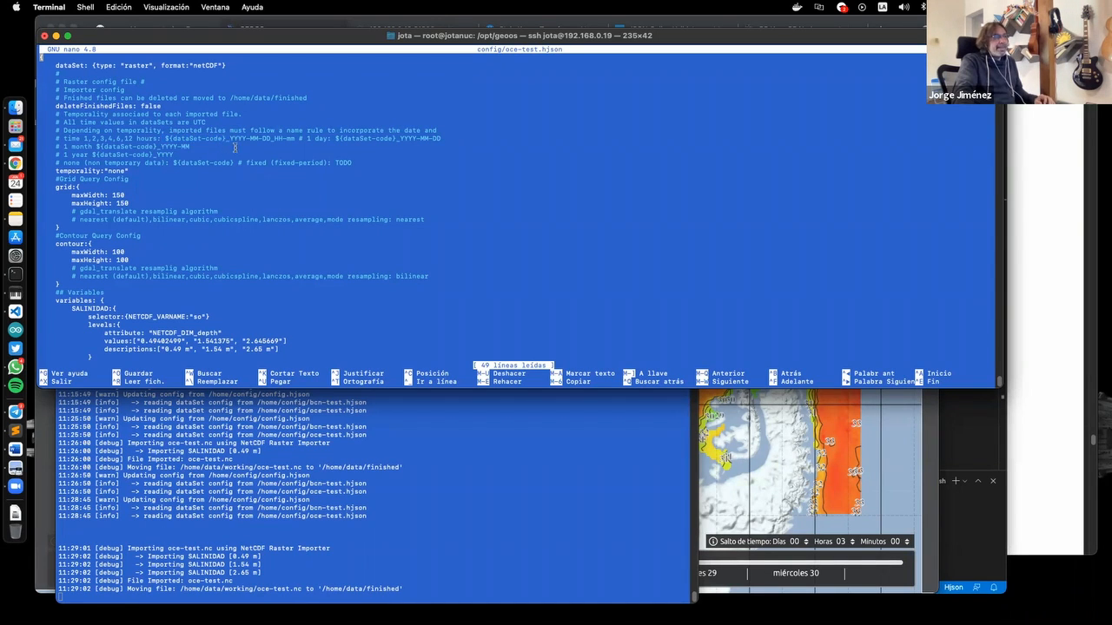
drag(229, 139, 279, 138)
click(283, 139)
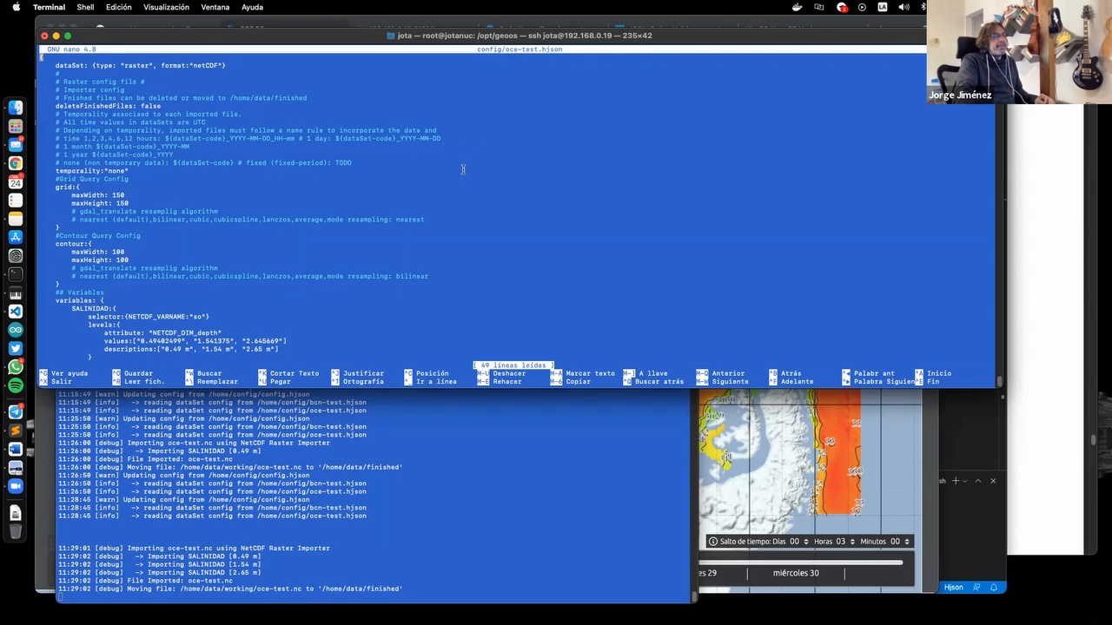
drag(331, 139, 441, 139)
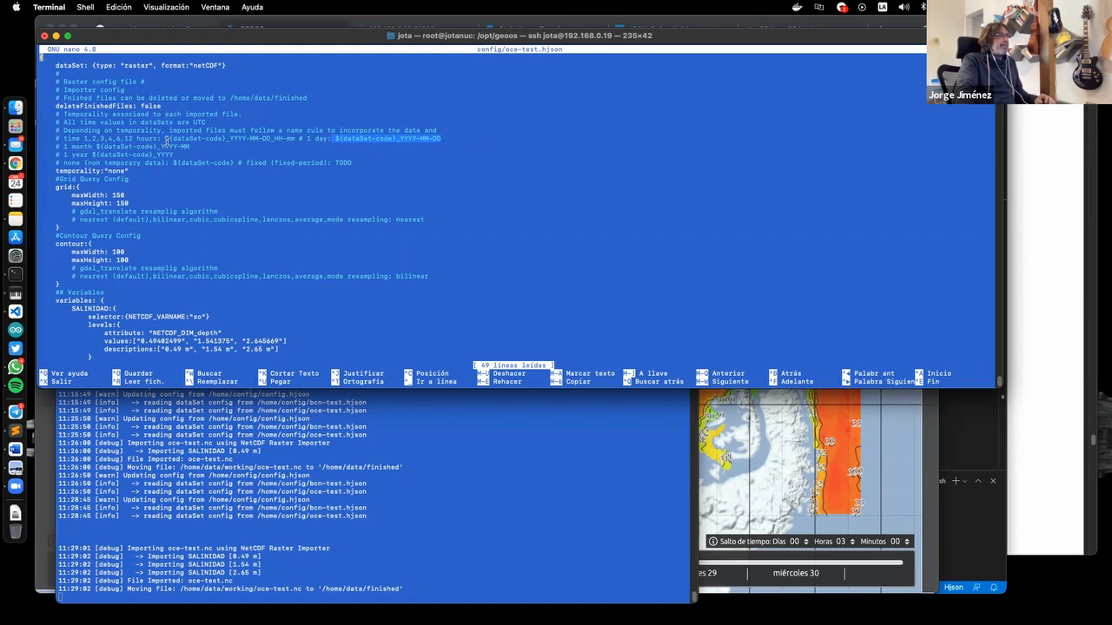
drag(191, 147, 157, 147)
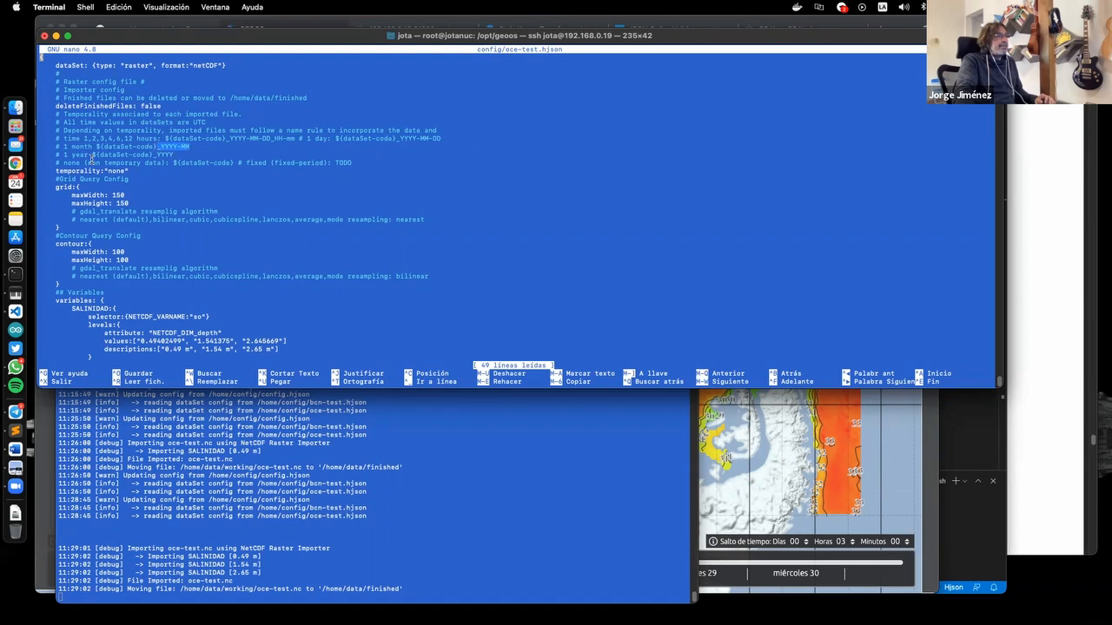
drag(192, 154, 65, 155)
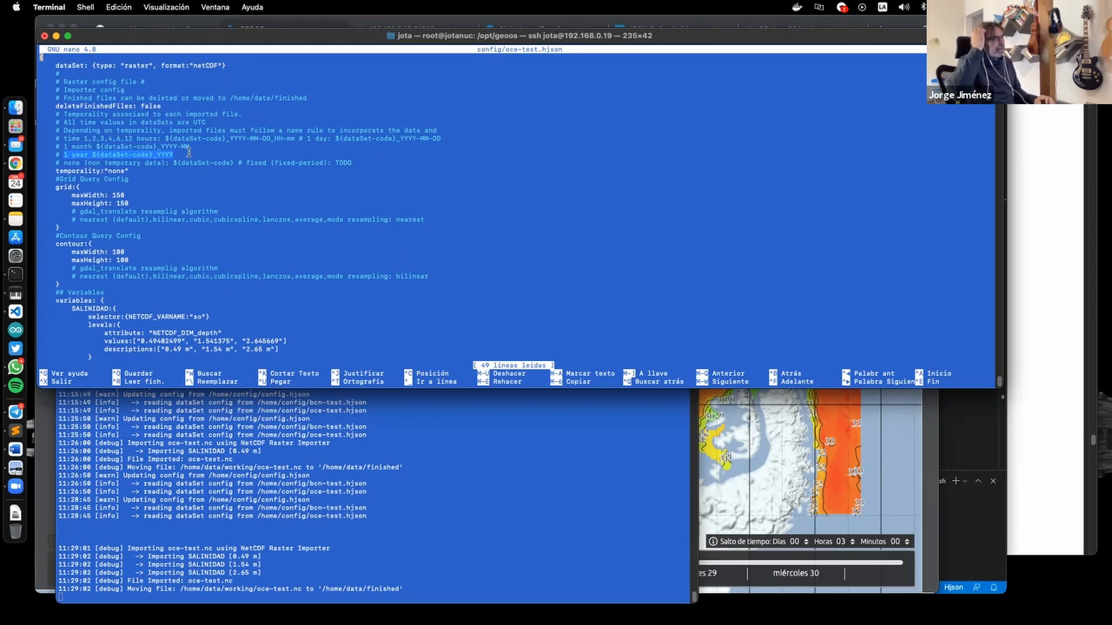
click(177, 154)
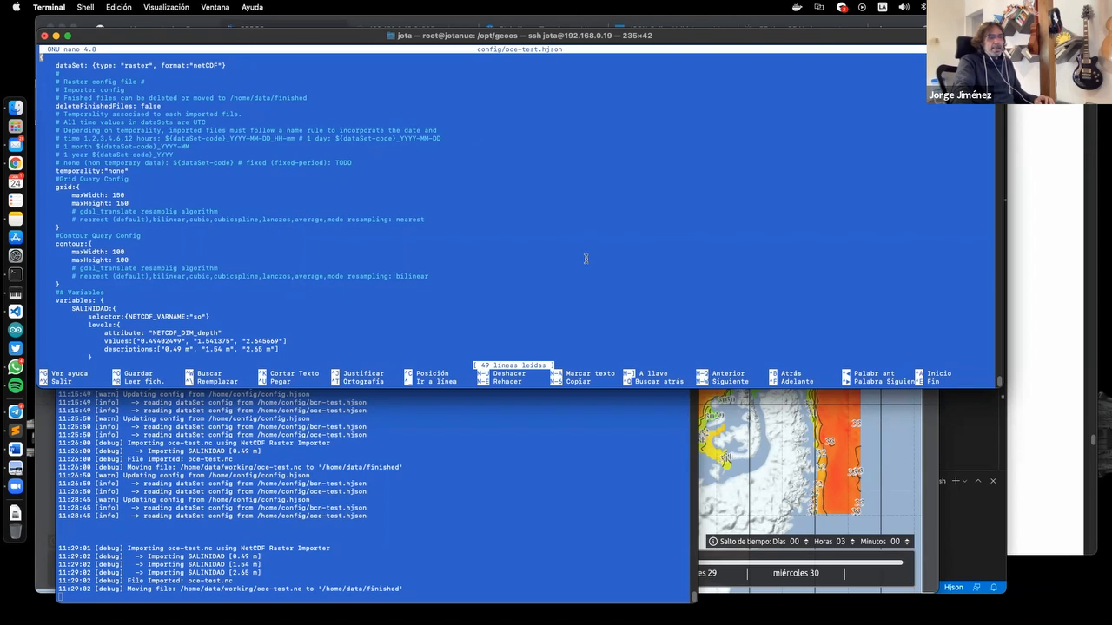
Switch to VS Code and review the TMP_HP pressure levels and the variables that follow it in noaa-gfs4.hjson
key(super+Tab)
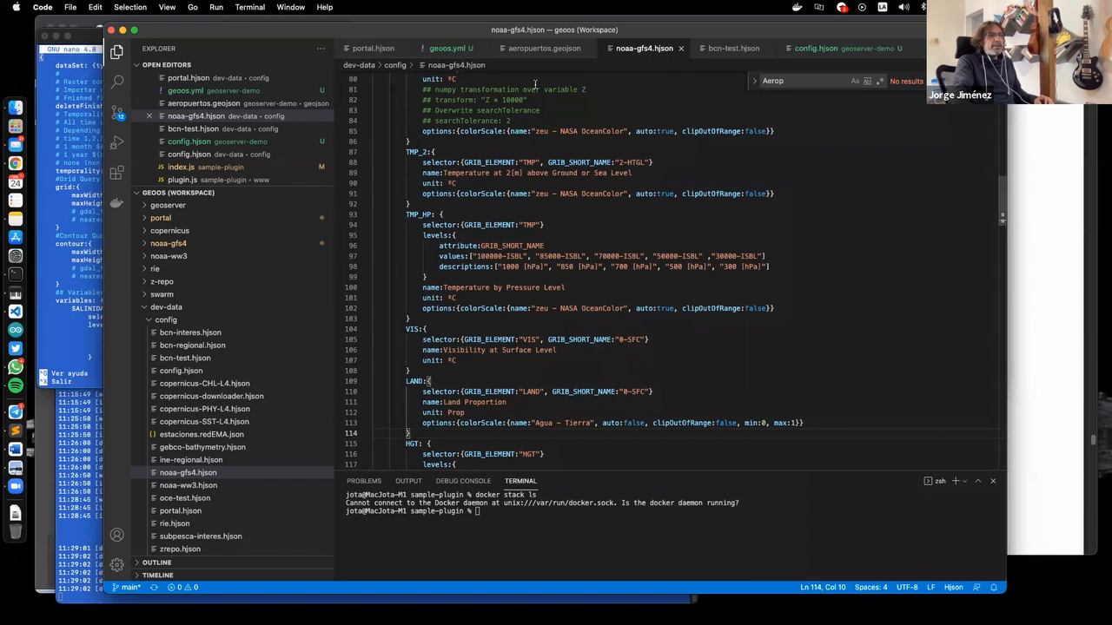
drag(349, 32, 289, 31)
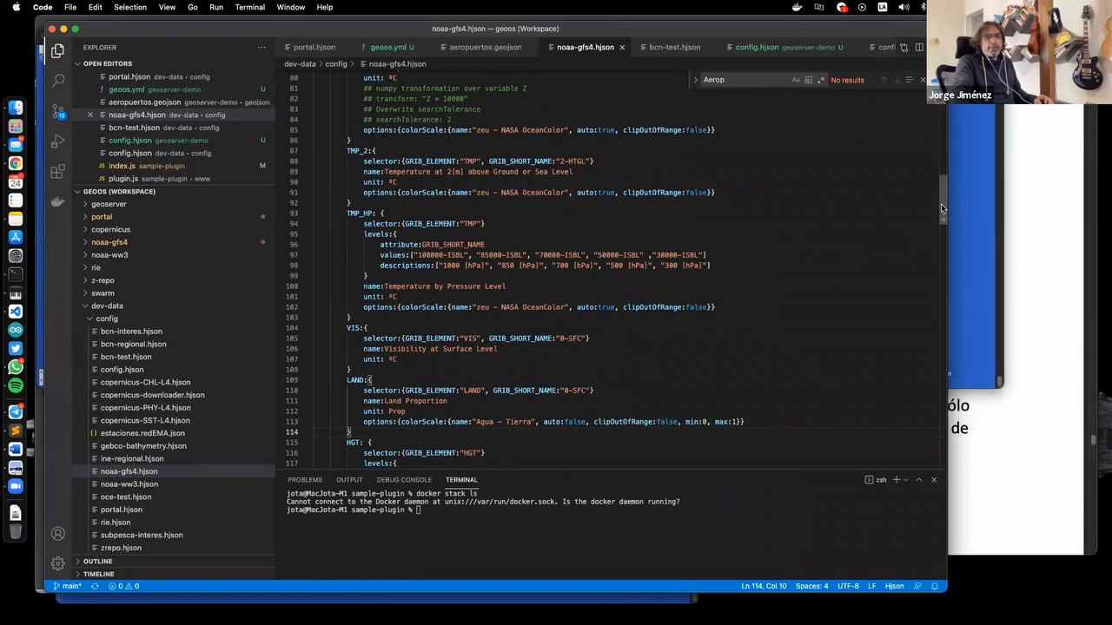
drag(347, 213, 382, 310)
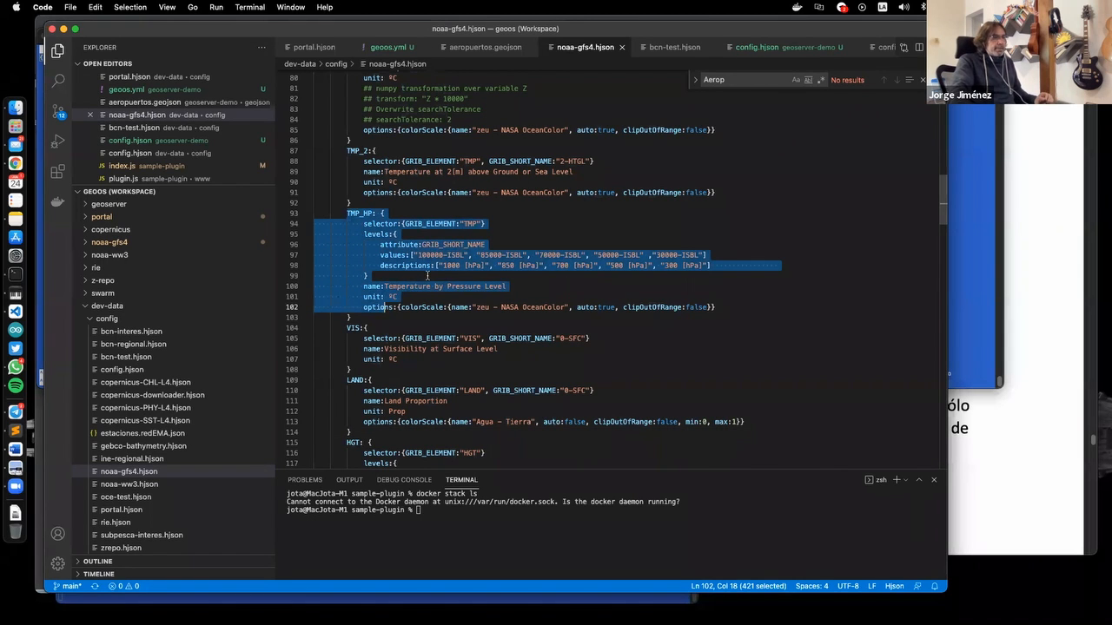
click(449, 317)
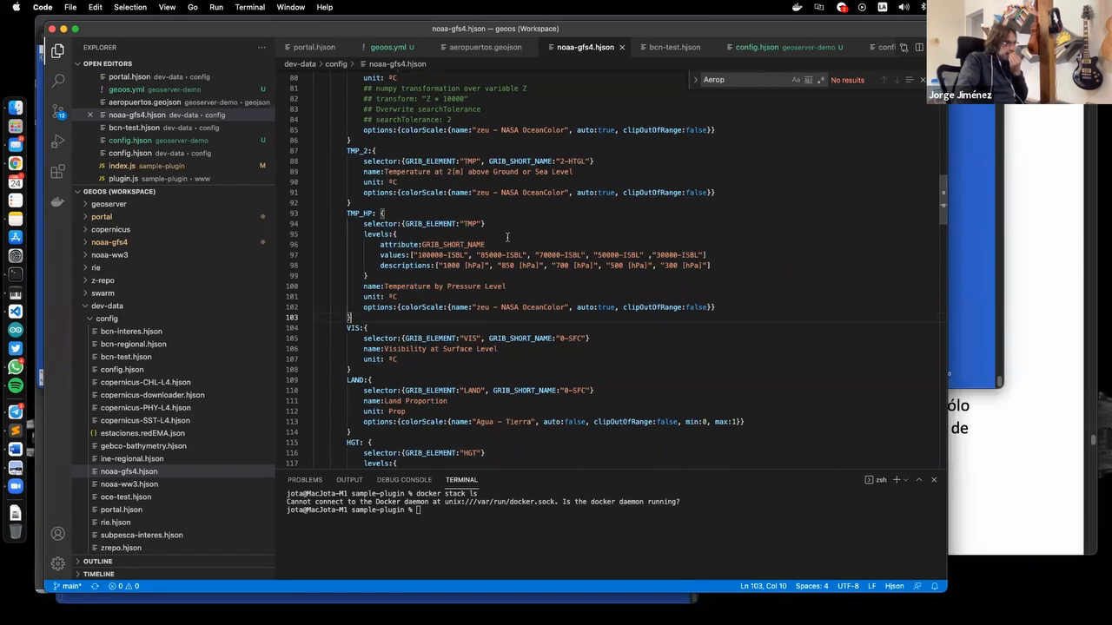
scroll(507, 237, down, 3)
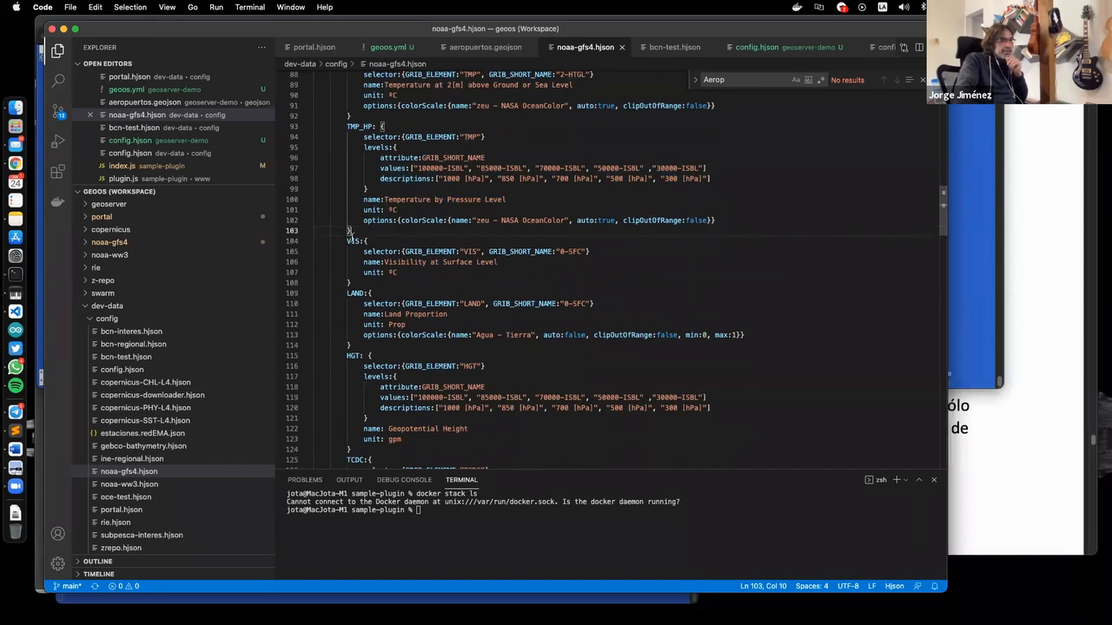
scroll(384, 272, down, 1)
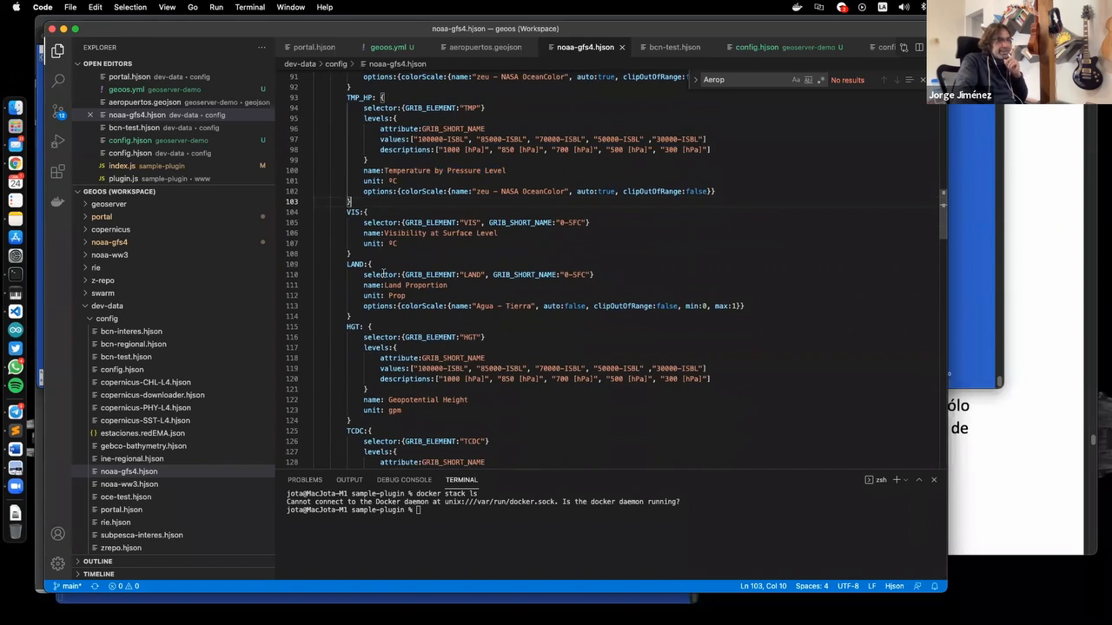
Review the variables after TMP_HP in noaa-gfs4.hjson, from VIS and HGT through the cloud cover entries to WND_10M_U
scroll(383, 274, down, 2)
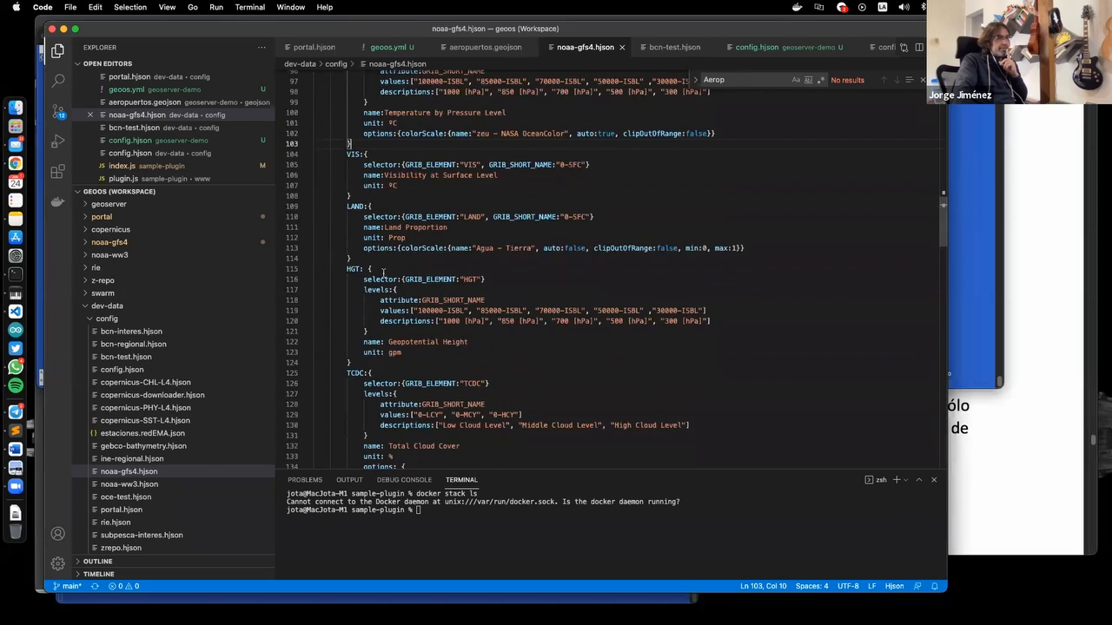
scroll(380, 269, down, 2)
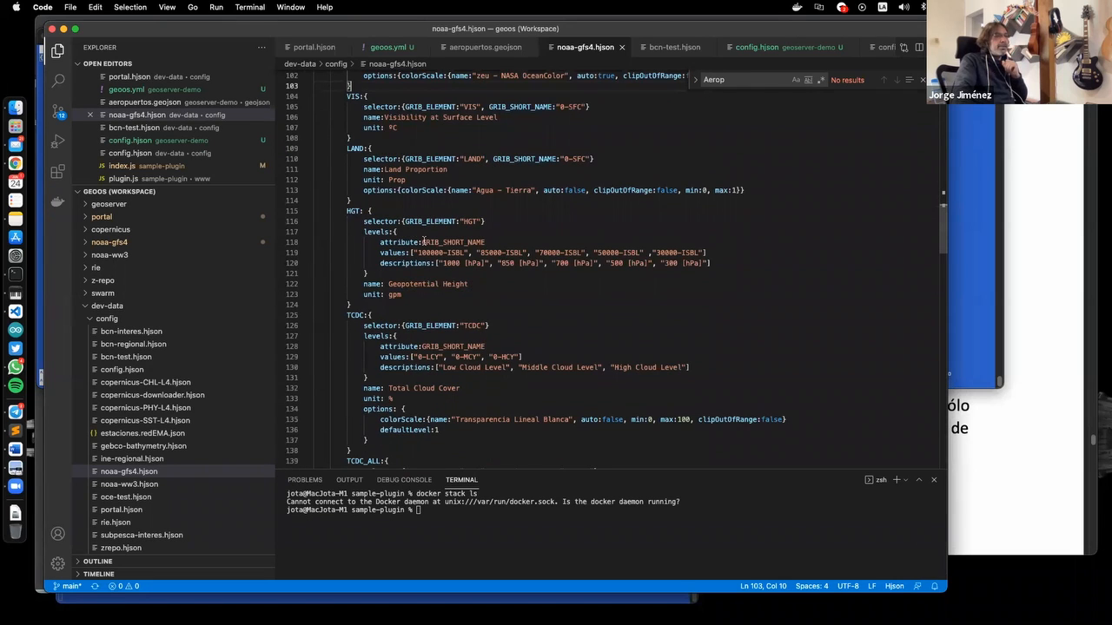
scroll(394, 235, down, 3)
scroll(450, 259, down, 3)
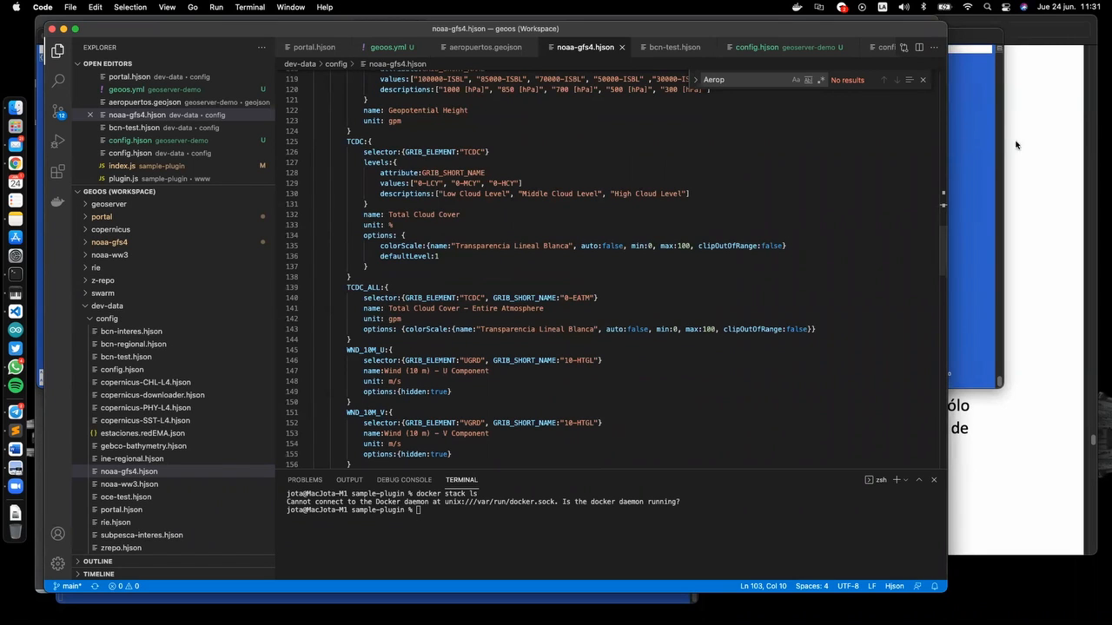
scroll(564, 209, down, 4)
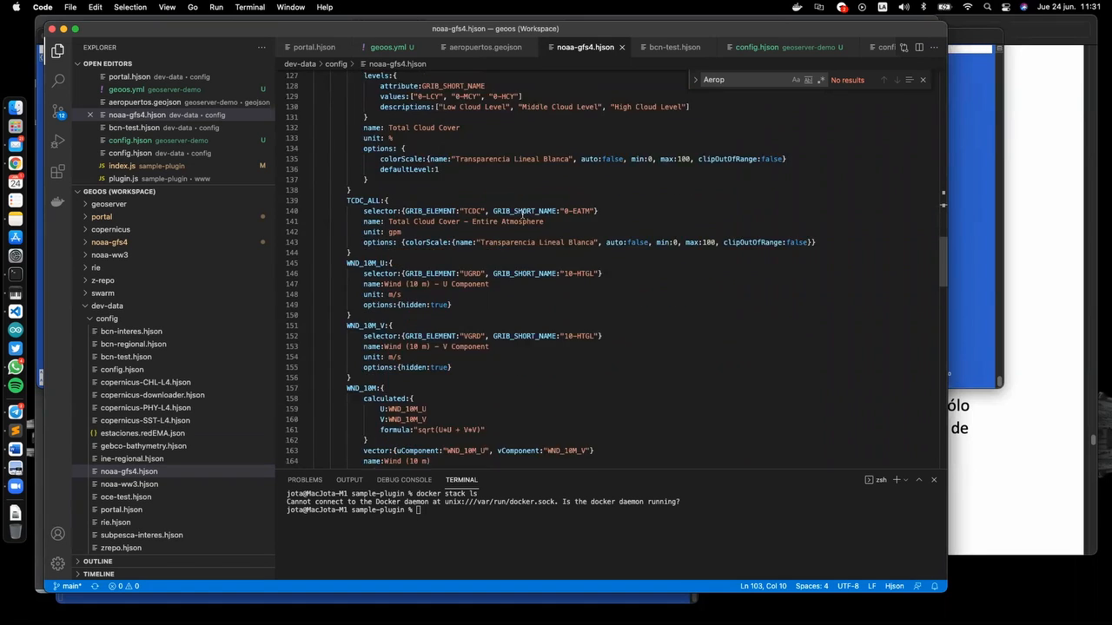
scroll(539, 219, down, 2)
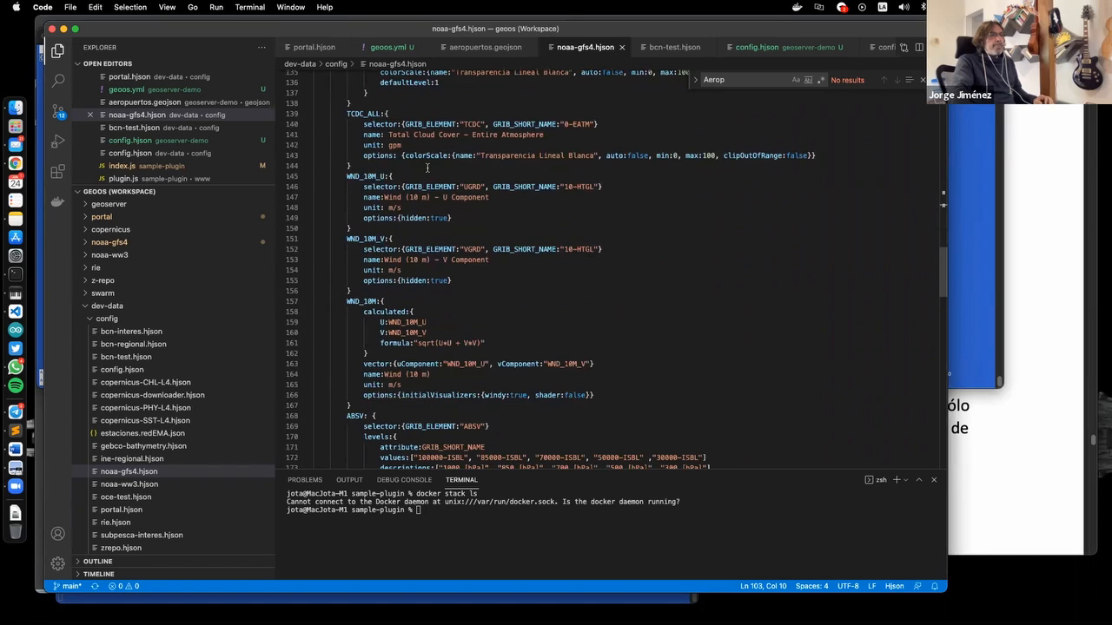
click(346, 177)
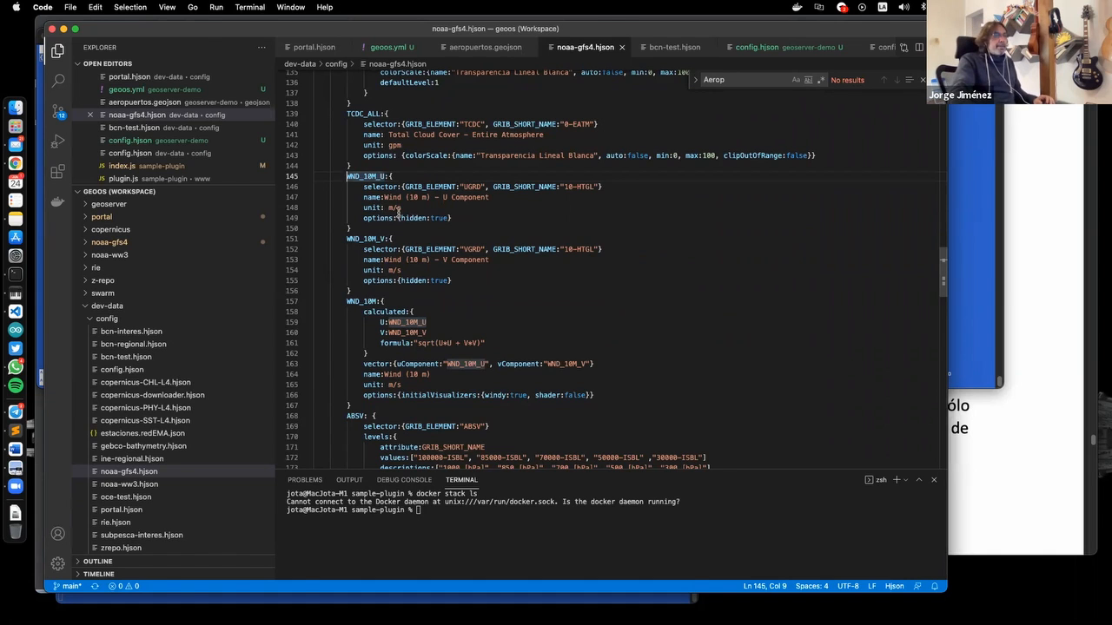
Switch to Chrome, reload GEOOS, and search the variable layers for "wind" to add Wind (10 m) to the panel
key(super+Tab)
key(super+Tab)
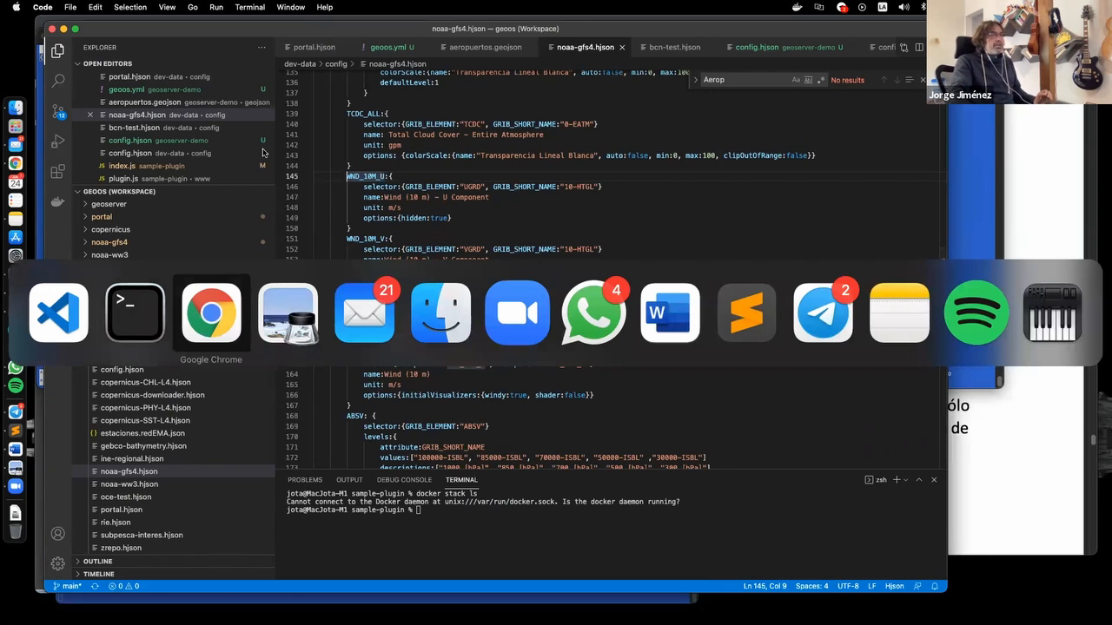
click(84, 50)
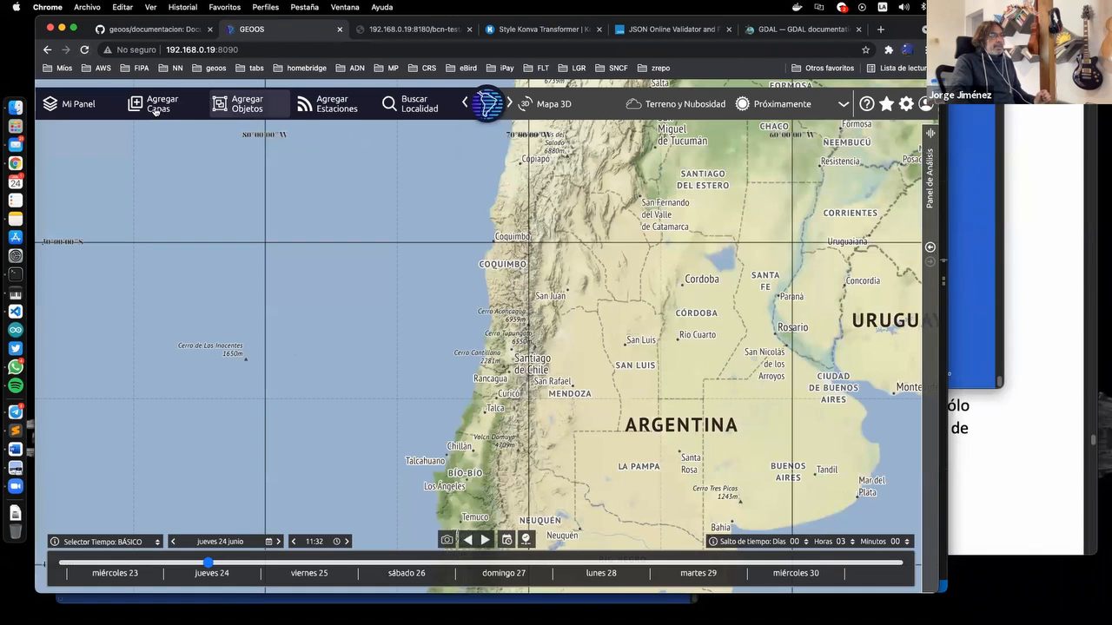
click(154, 106)
text(wind)
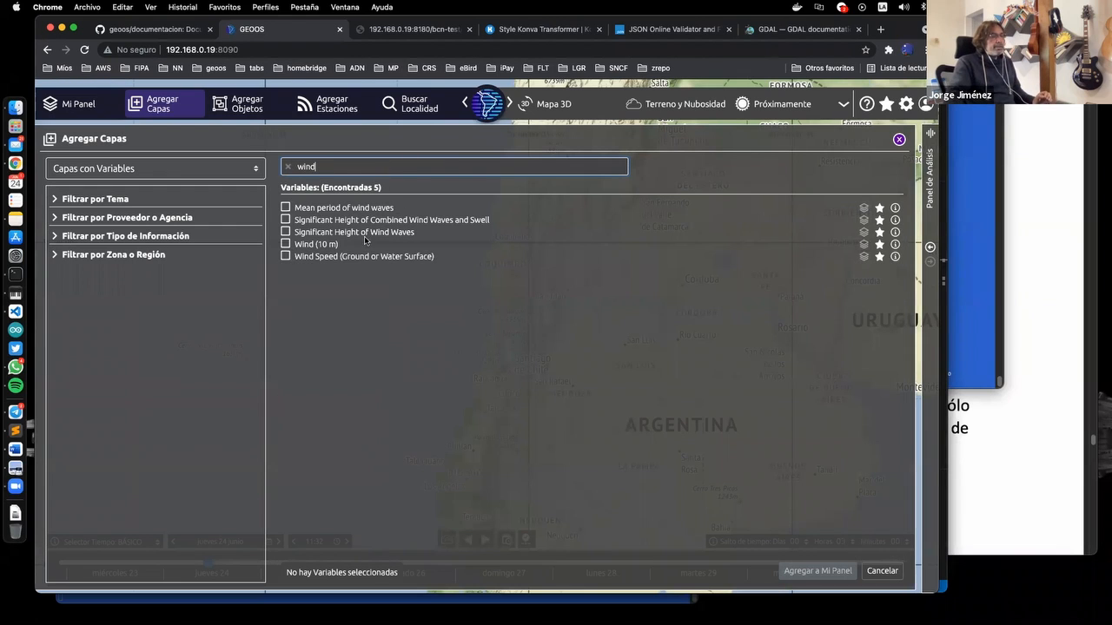
click(297, 245)
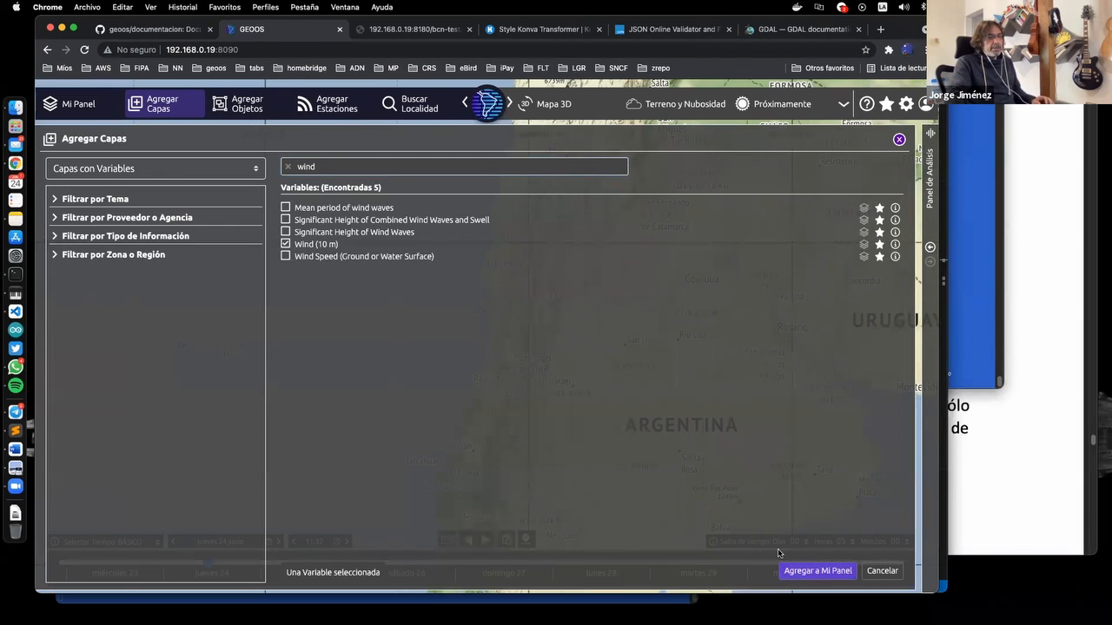
click(812, 570)
Display the Wind (10 m) layer as vectors instead of particles over the Chilean coast
drag(515, 305, 644, 266)
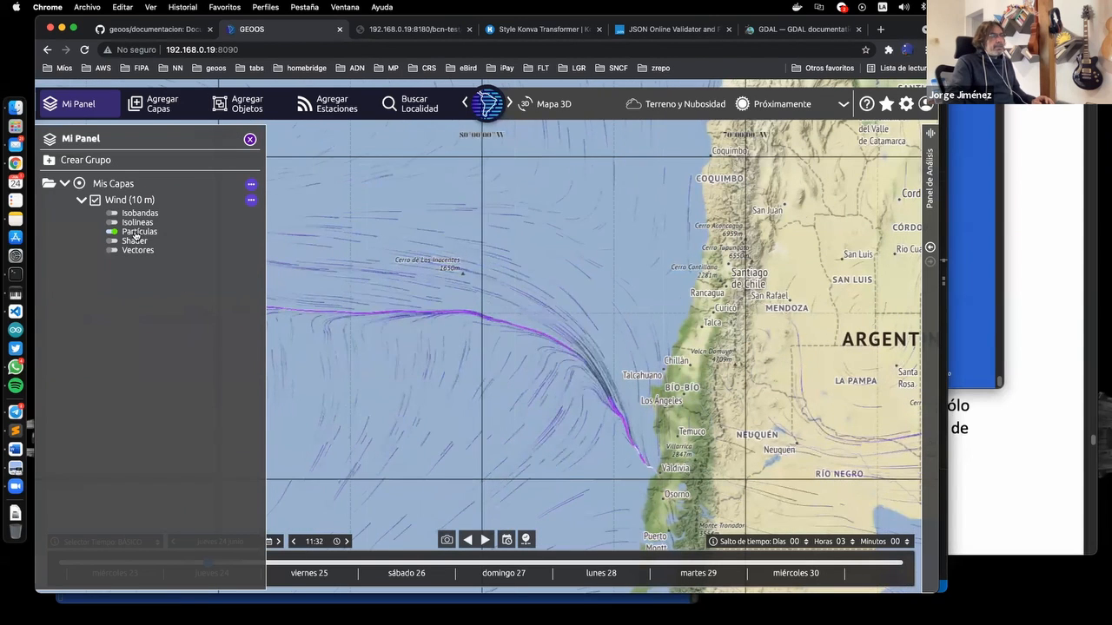
click(113, 250)
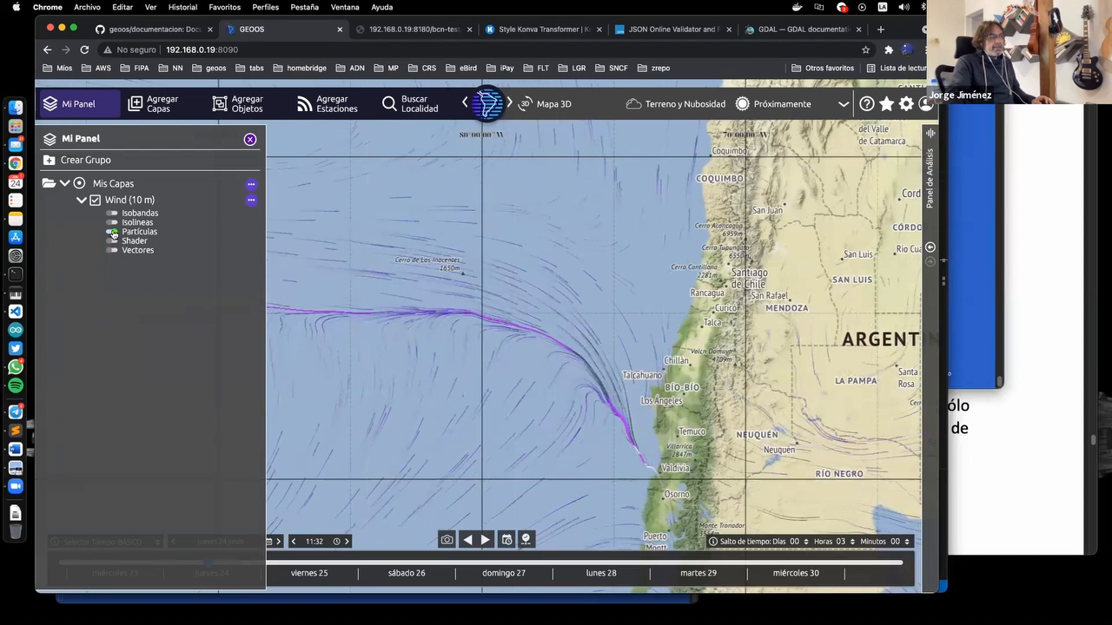
click(112, 232)
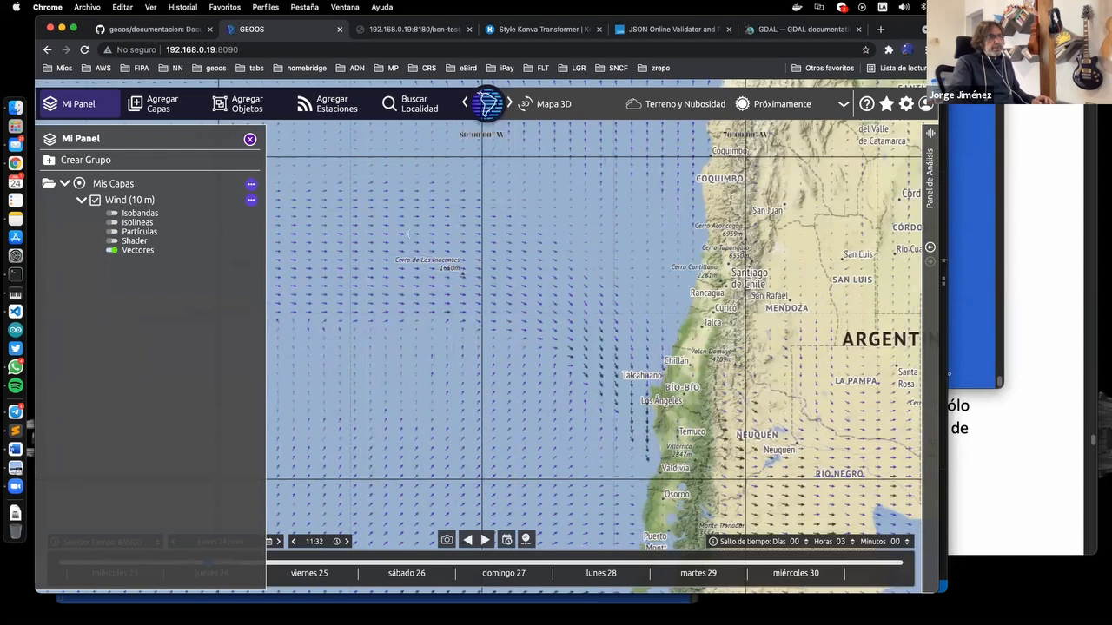
Switch to VS Code and examine the WND_10M_U references and its GRIB_ELEMENT and GRIB_SHORT_NAME selector in noaa-gfs4.hjson
key(super+Tab)
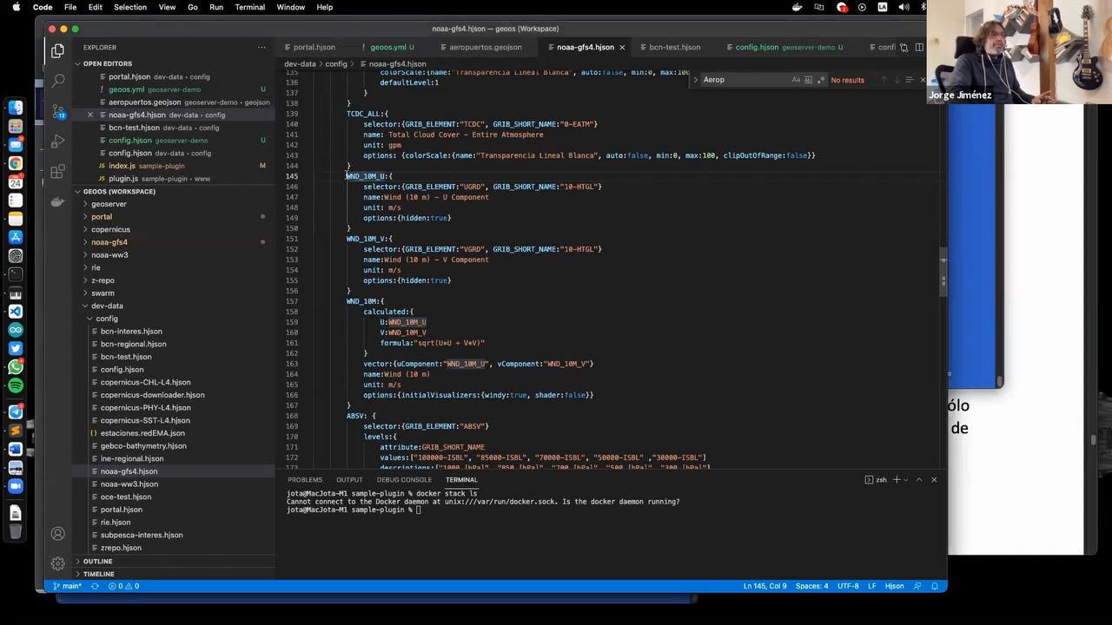
double_click(365, 177)
key(super+shift+l)
double_click(366, 178)
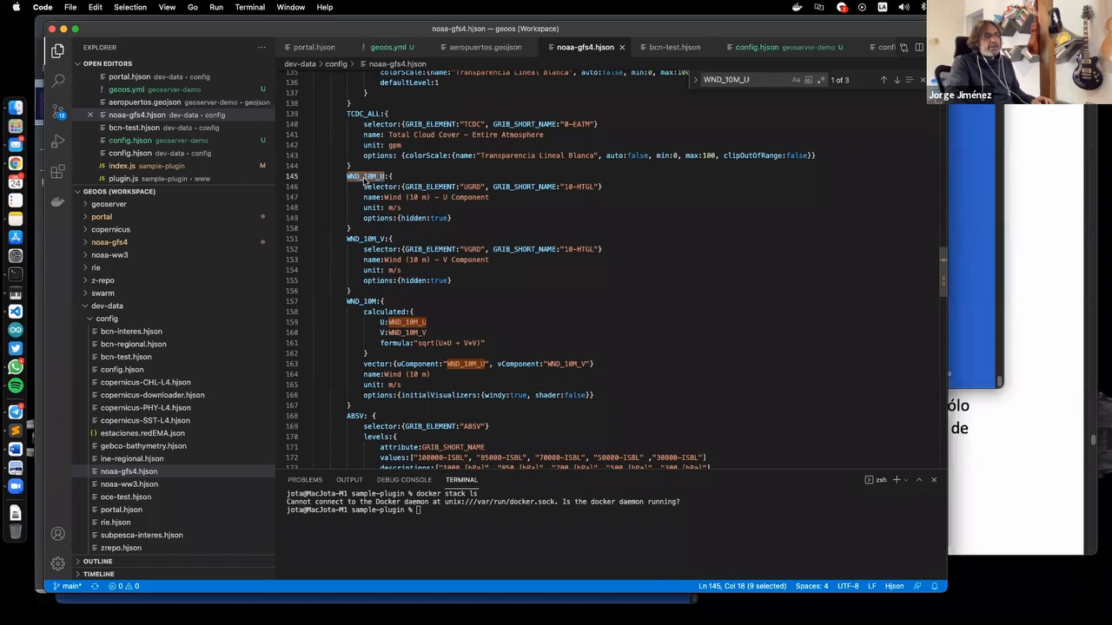
double_click(430, 188)
double_click(470, 188)
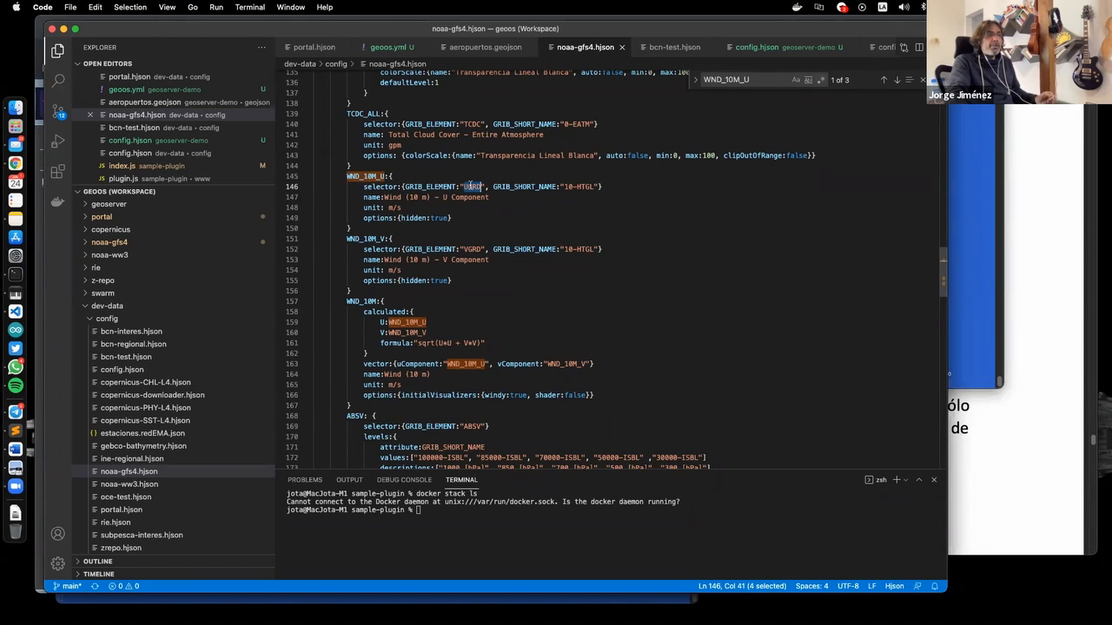
double_click(499, 187)
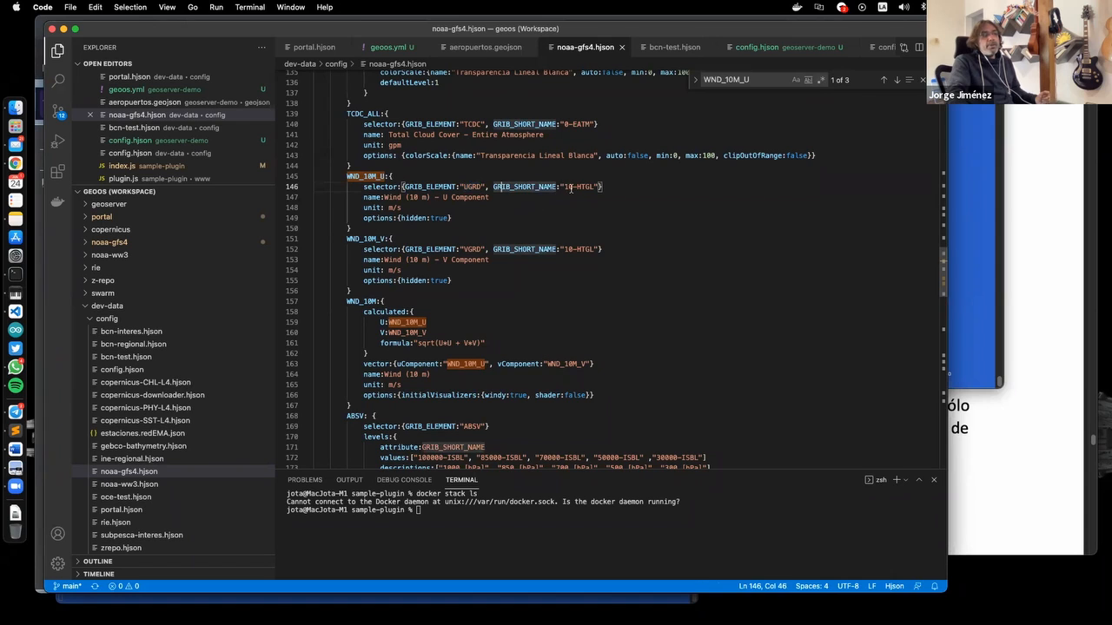
click(571, 187)
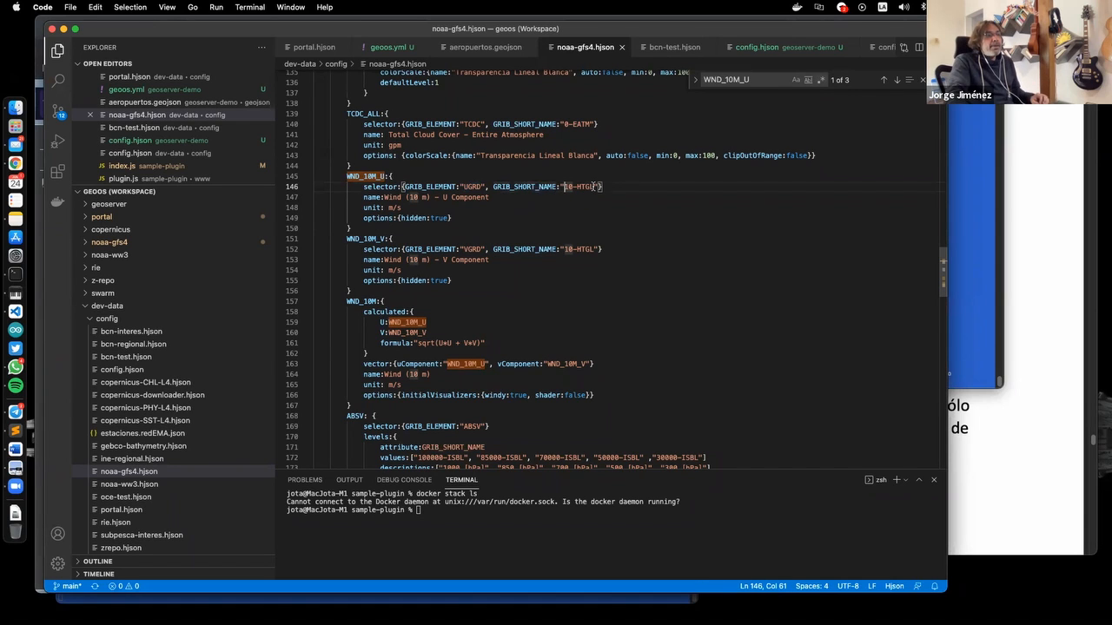
shift+click(594, 187)
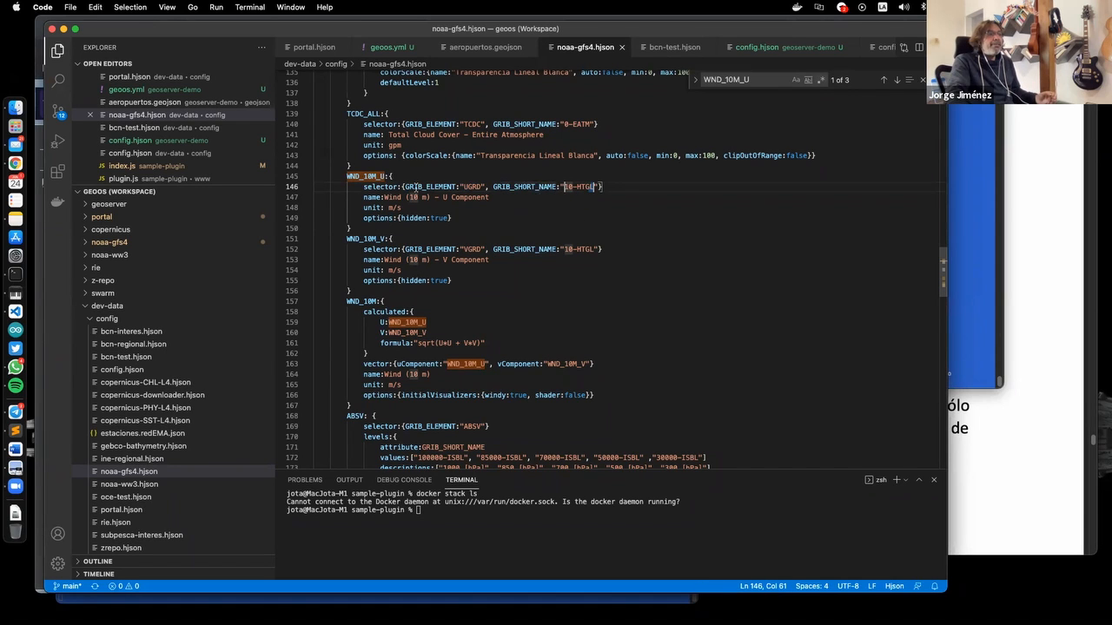
drag(402, 187, 597, 187)
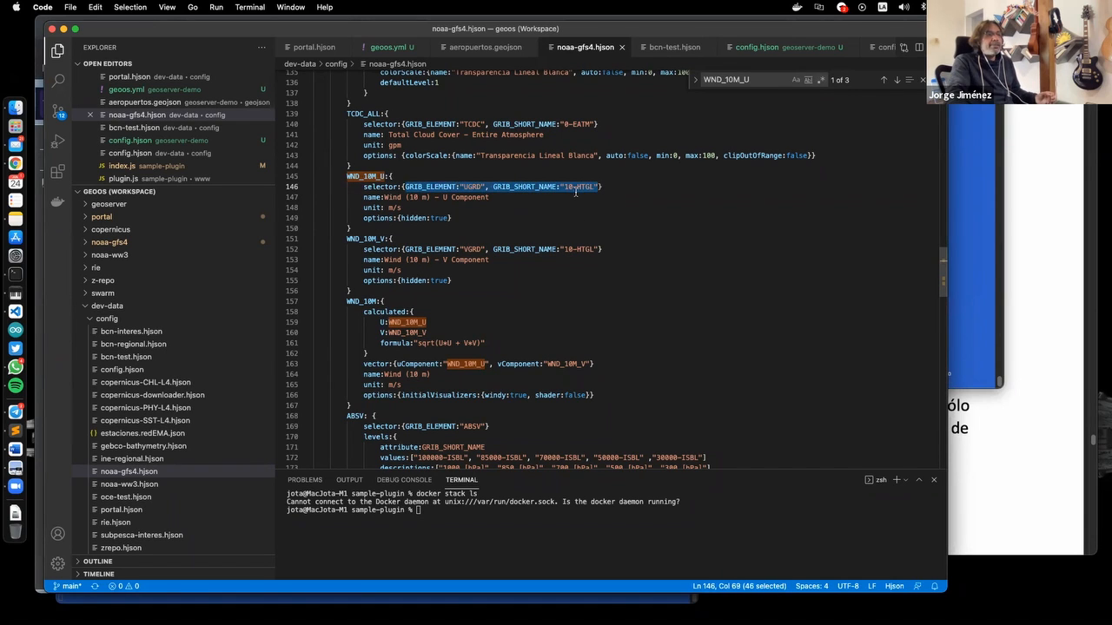
double_click(584, 187)
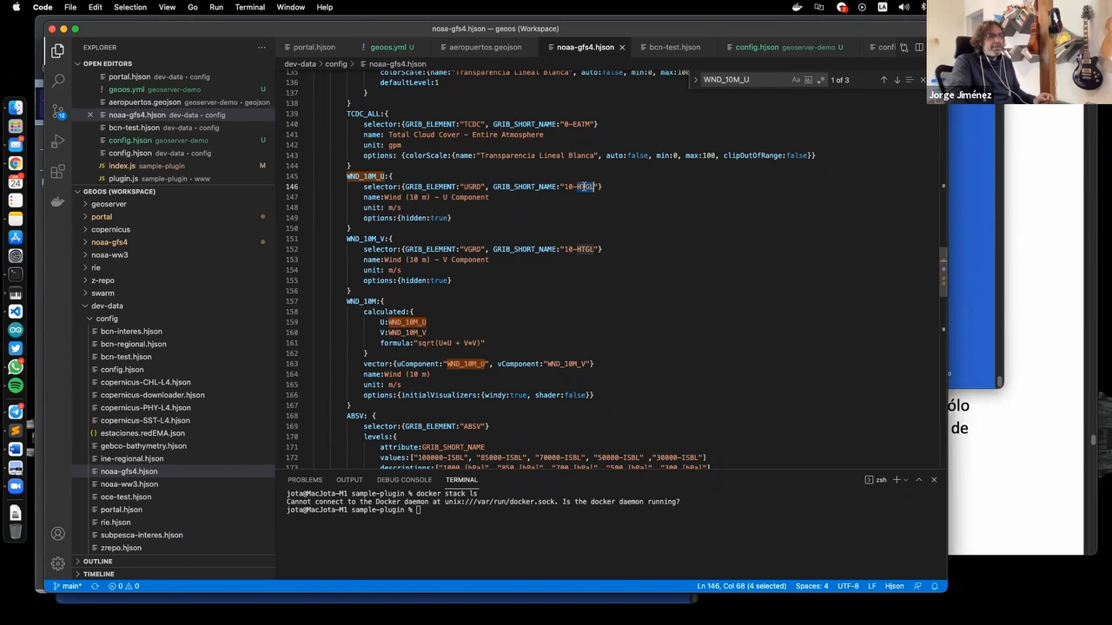
Review the name, unit and hidden option of the WND_10M_U variable
drag(384, 197, 487, 197)
double_click(453, 197)
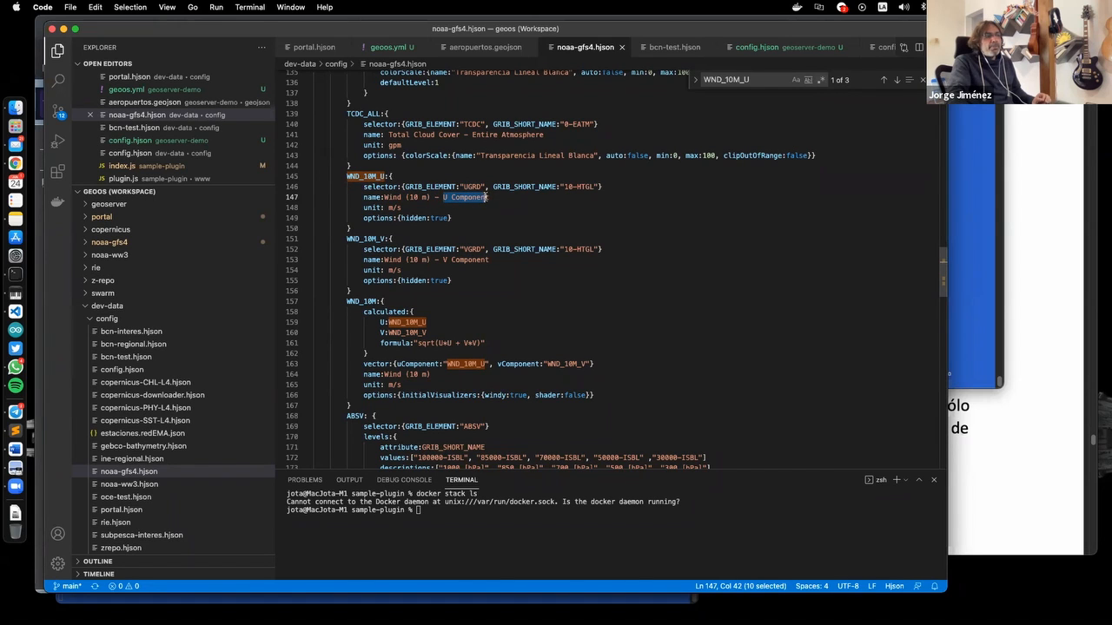
click(490, 197)
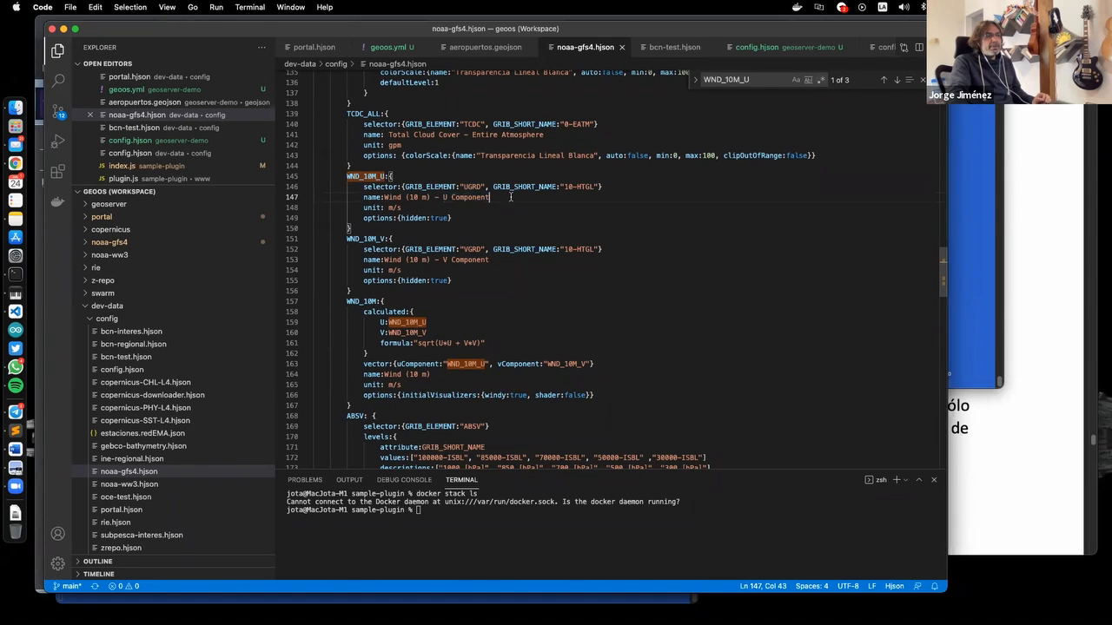
click(403, 208)
drag(400, 218, 447, 218)
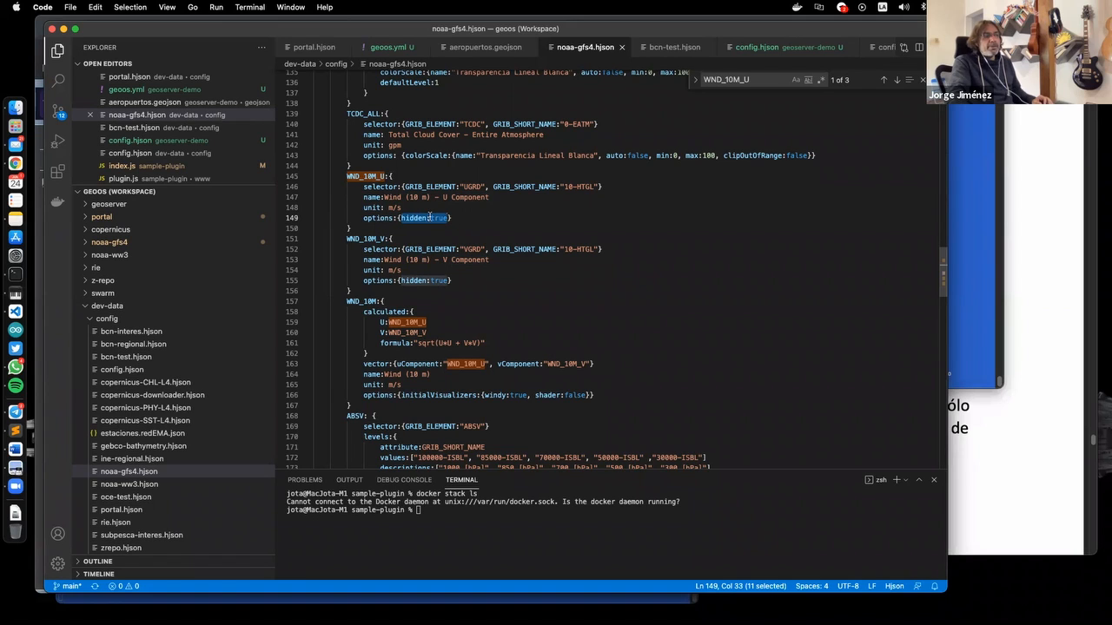
click(453, 218)
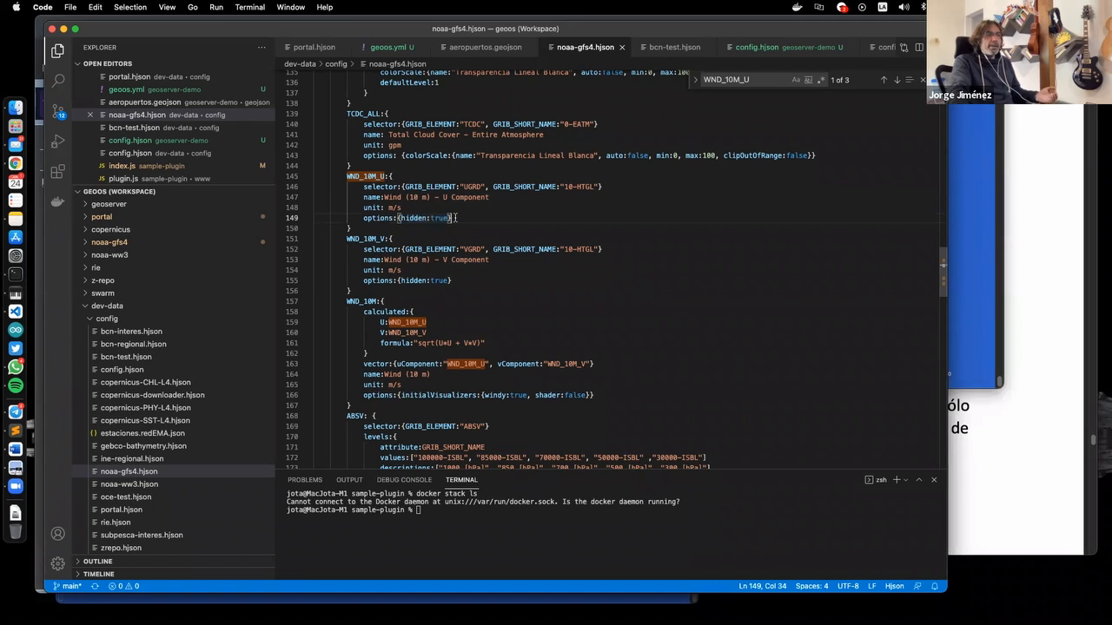
drag(400, 218, 447, 218)
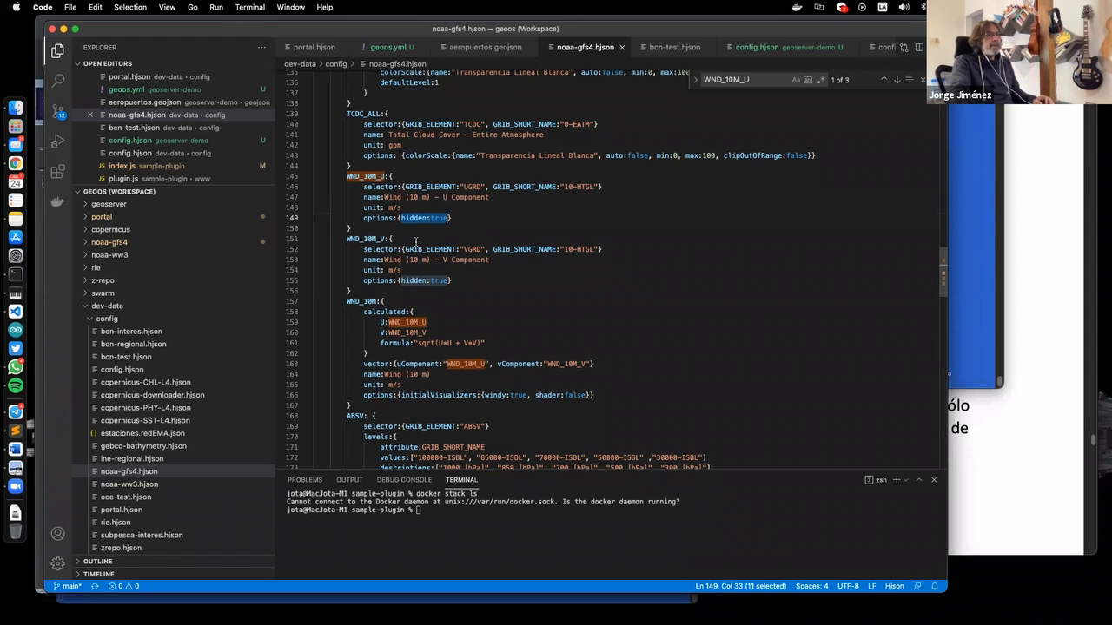
Examine the WND_10M_V selector and how the calculated WND_10M variable combines its U and V components in the formula
double_click(466, 249)
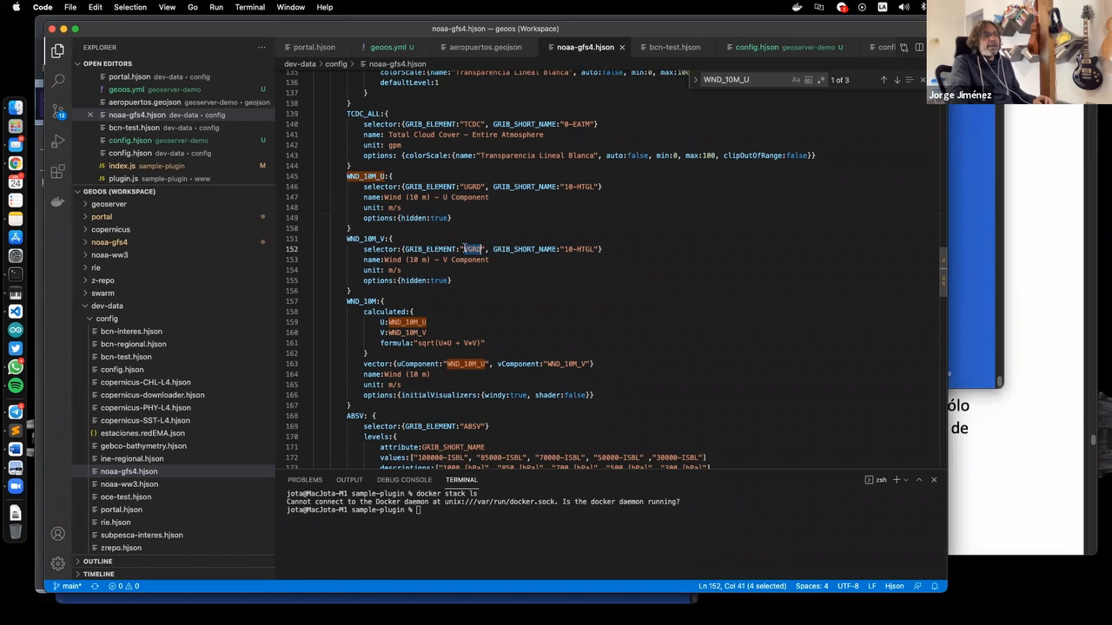
scroll(441, 248, down, 3)
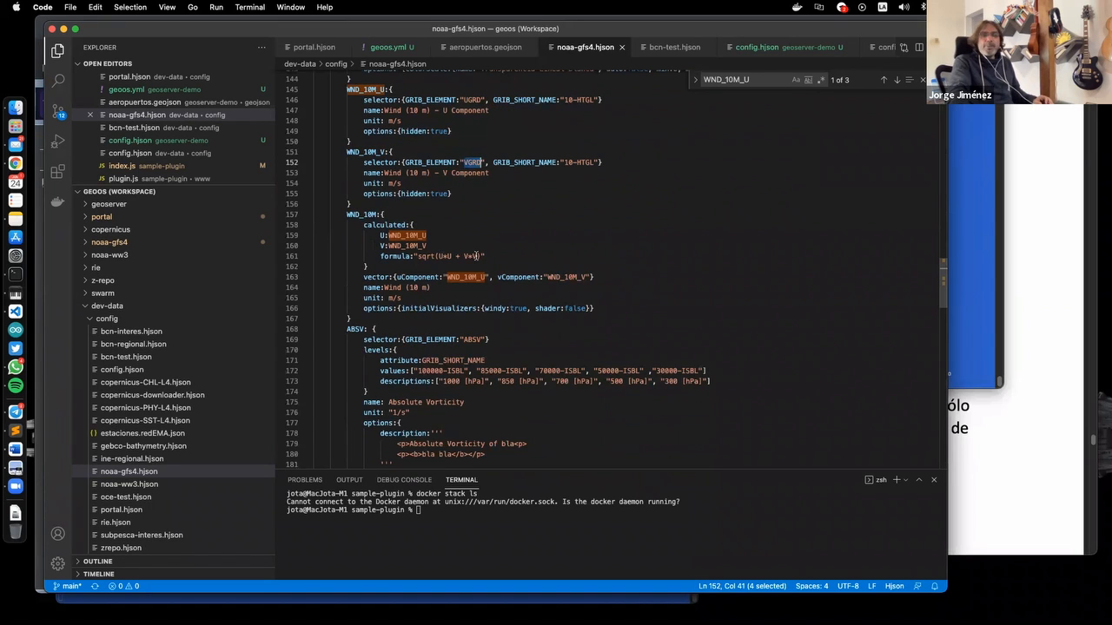
double_click(371, 215)
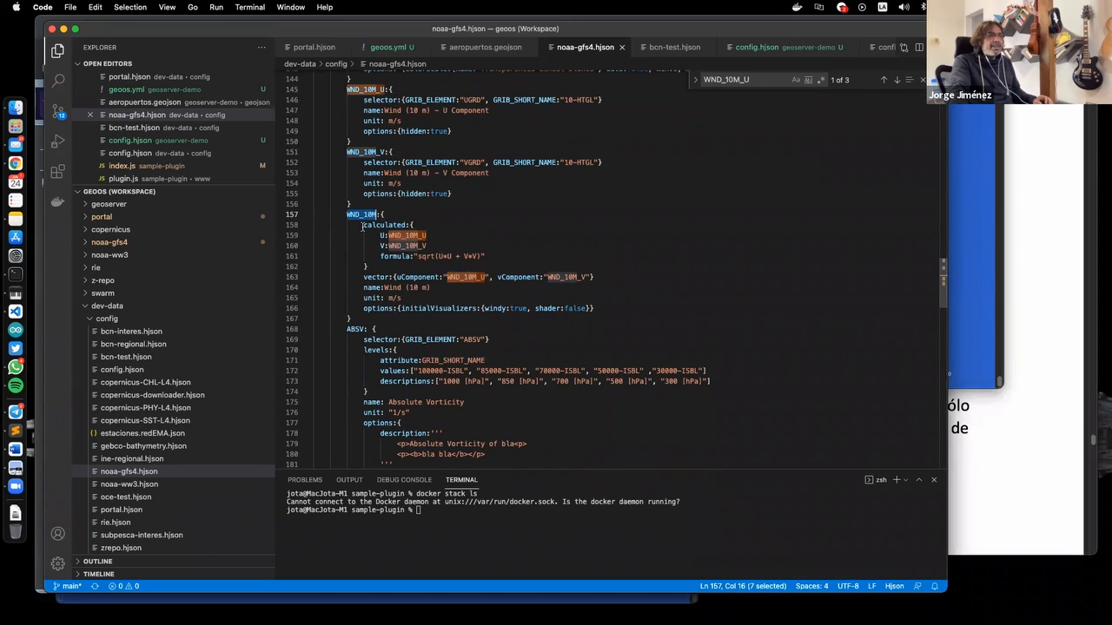
drag(363, 226, 415, 226)
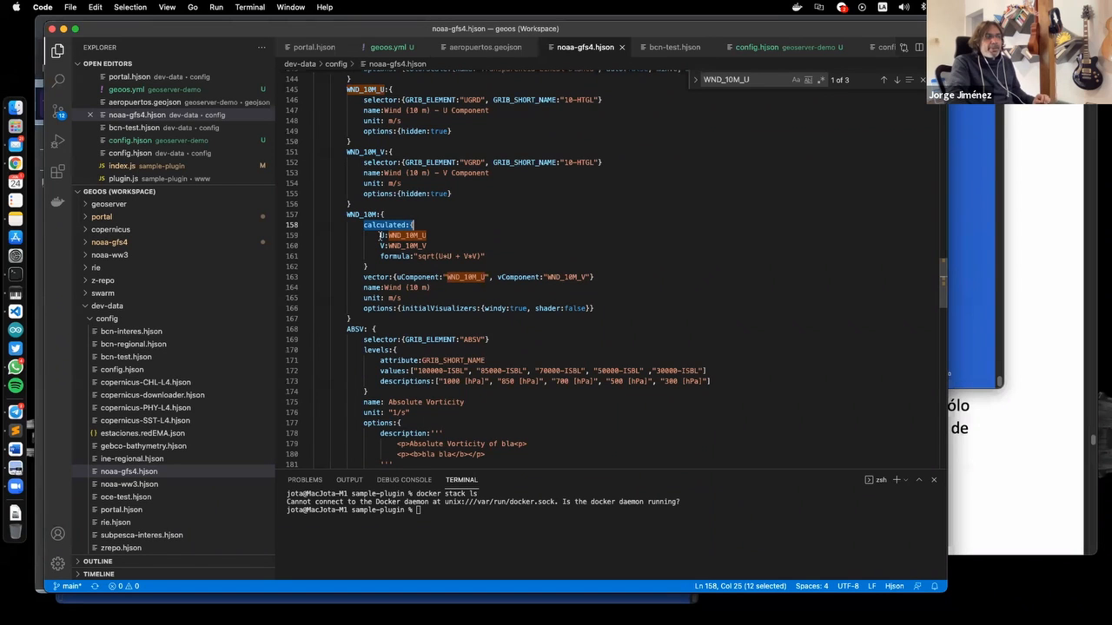
drag(425, 235, 376, 235)
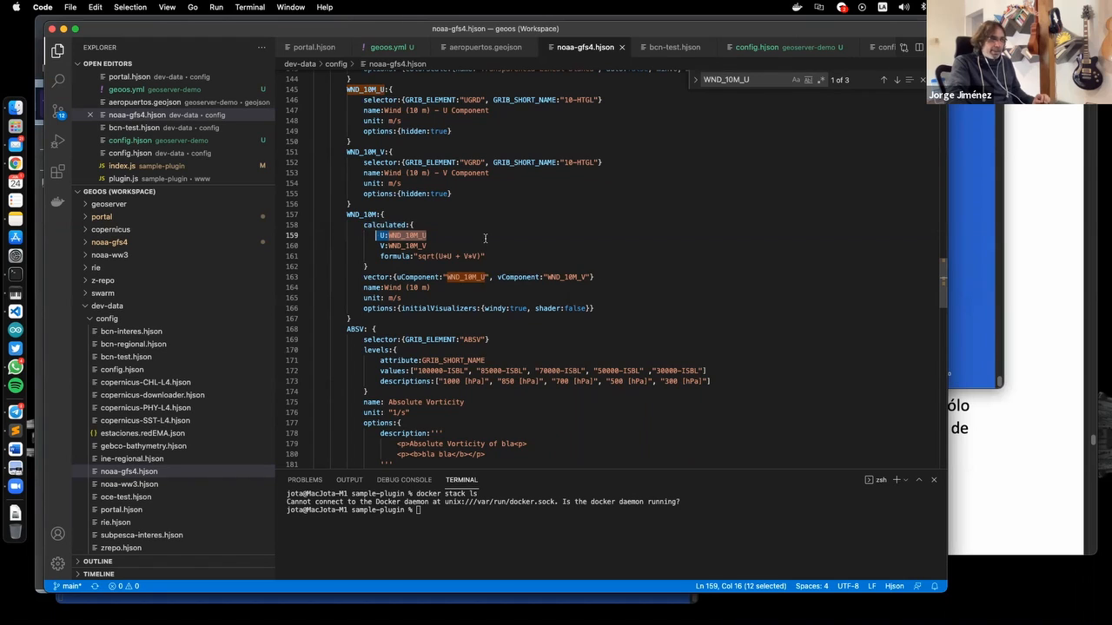
click(389, 235)
double_click(391, 236)
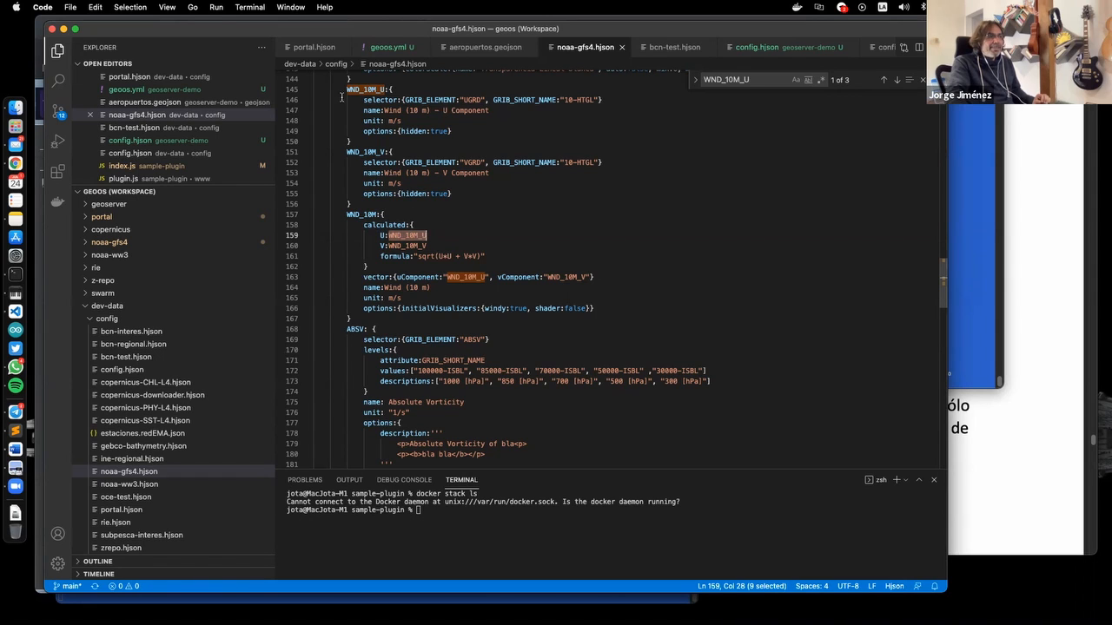
double_click(407, 245)
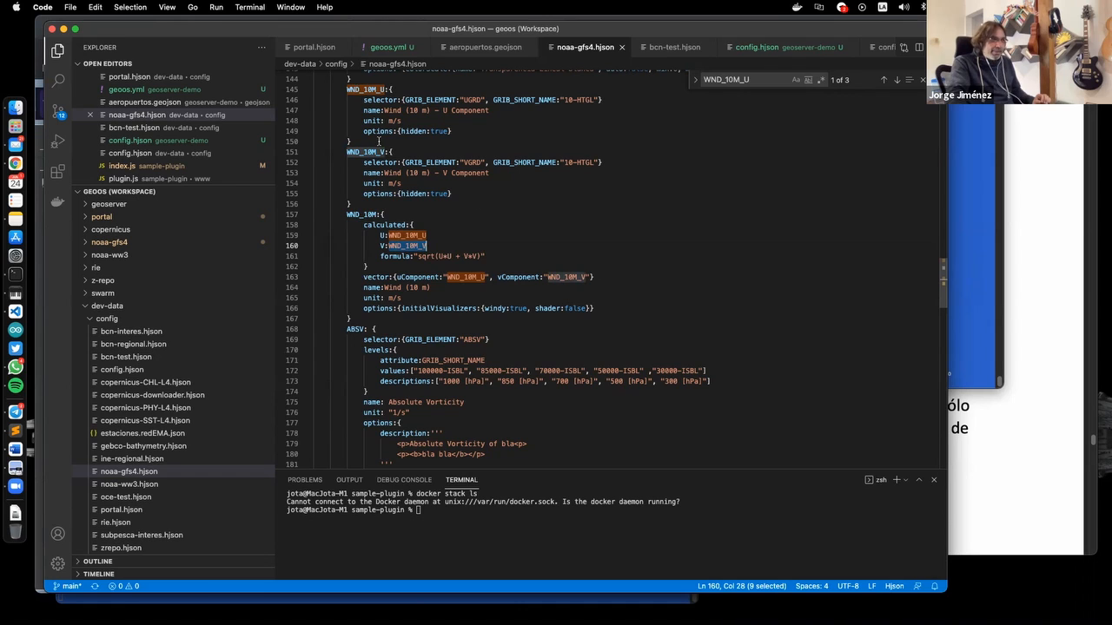
double_click(364, 152)
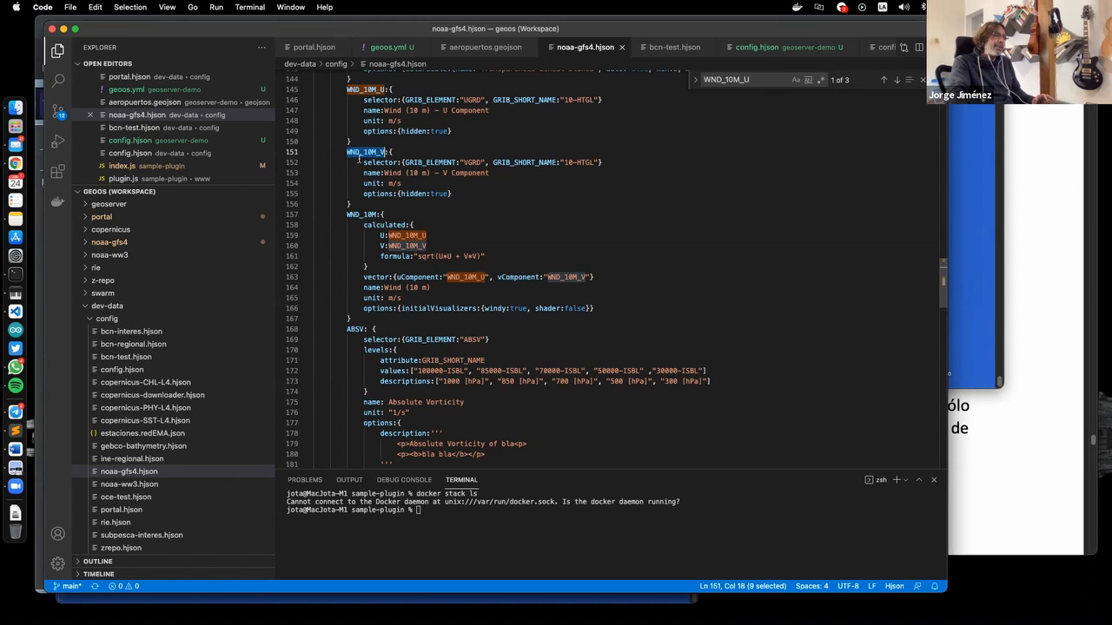
click(441, 257)
shift+click(480, 257)
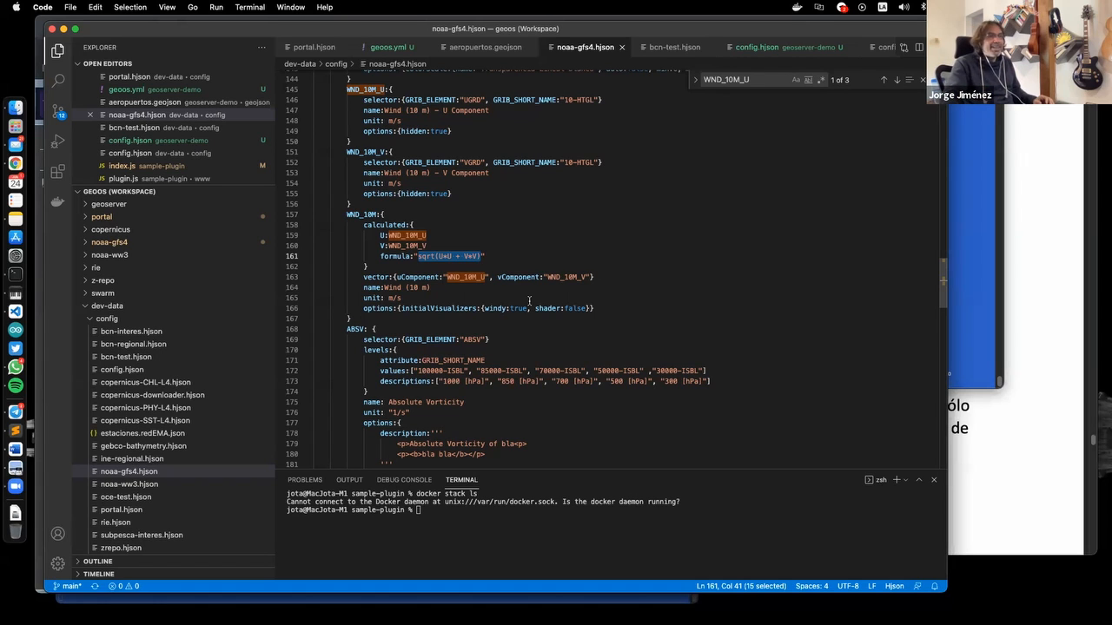
Examine the calculated block of WND_10M in noaa-gfs4.hjson, covering its U and V mappings and the square-root formula
click(25, 166)
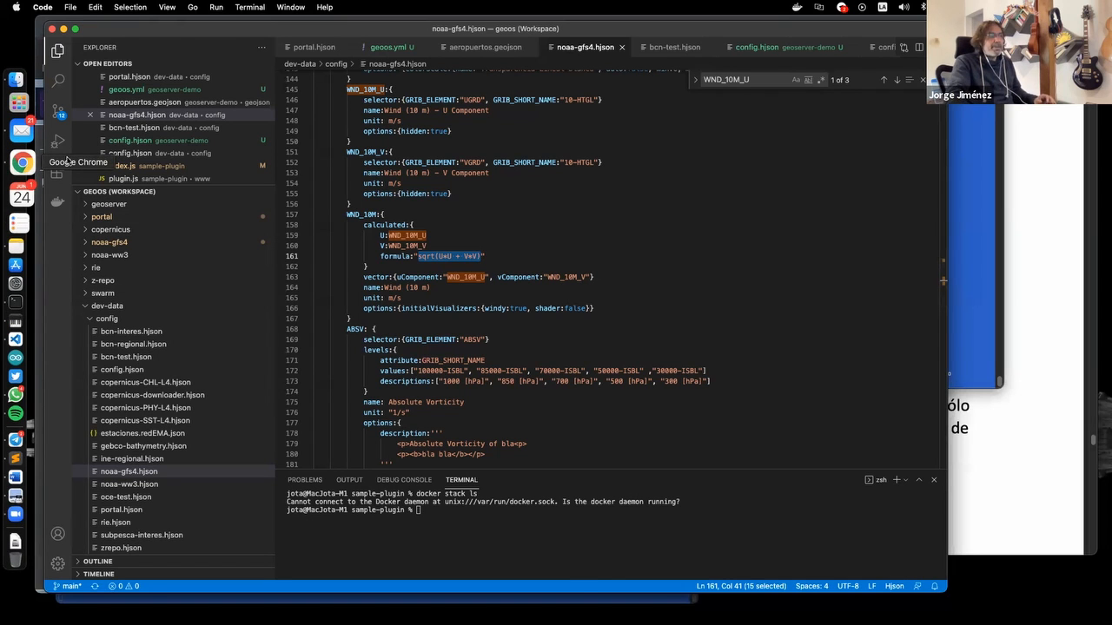
key(super+Tab)
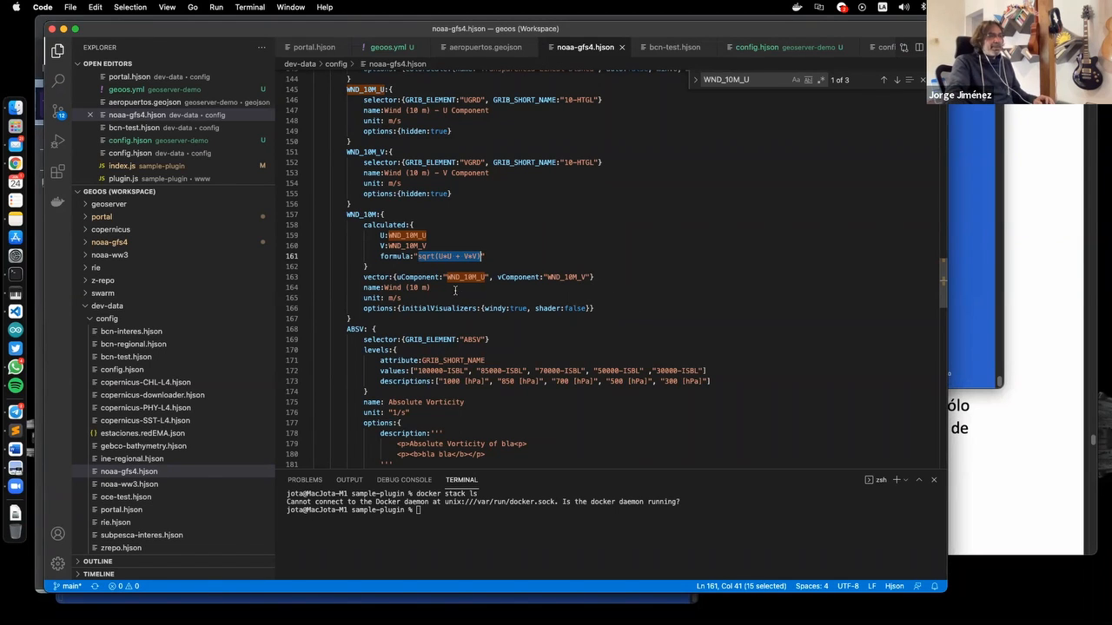
click(490, 257)
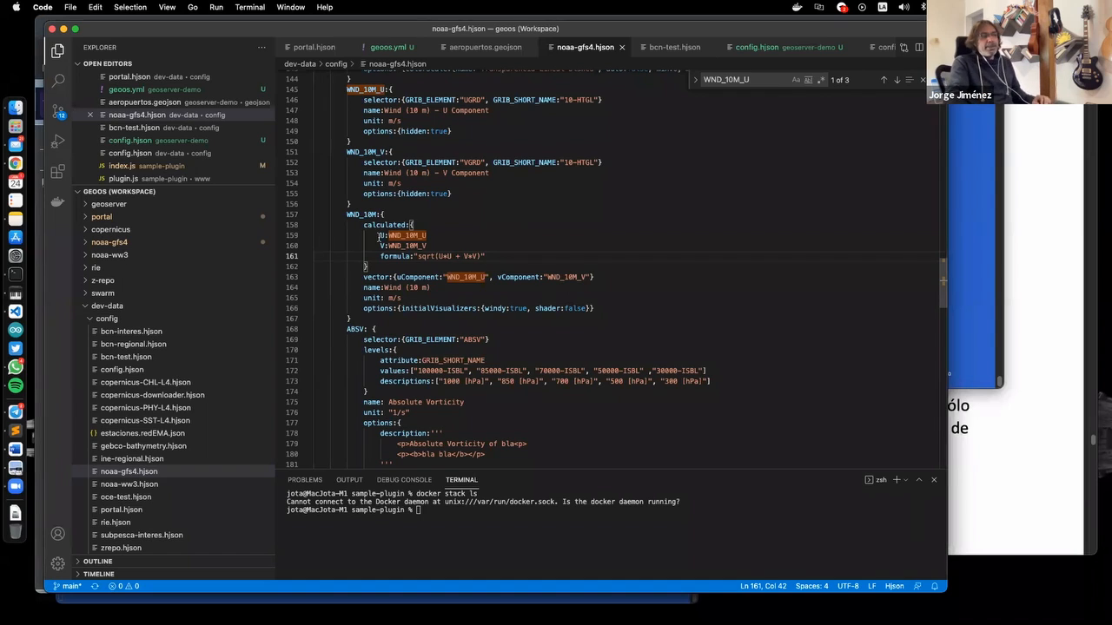
drag(380, 235, 450, 247)
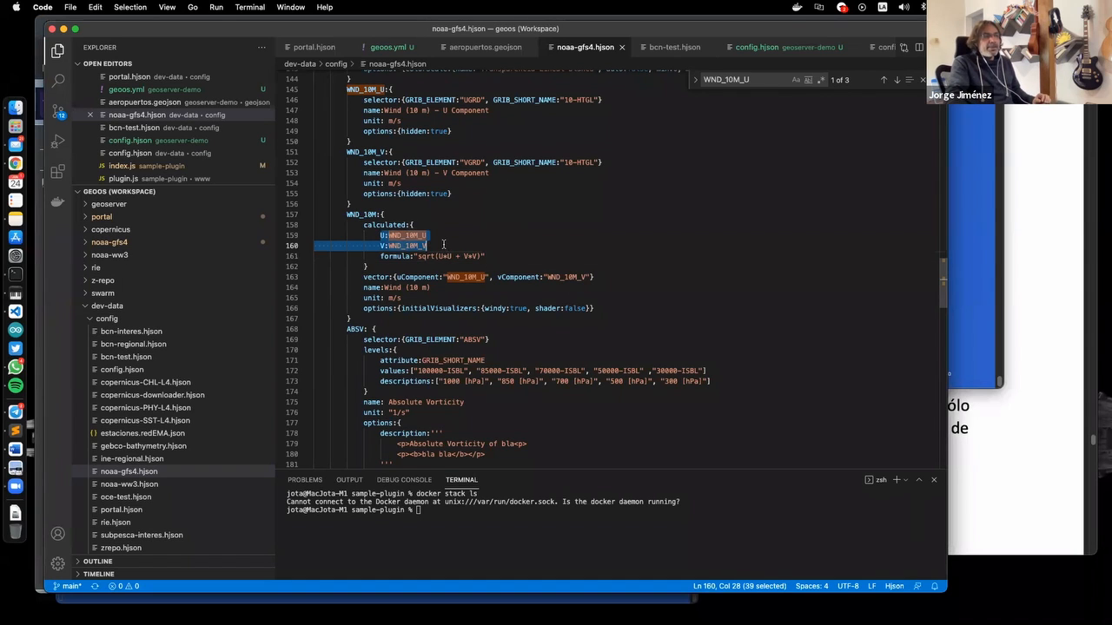
key(Escape)
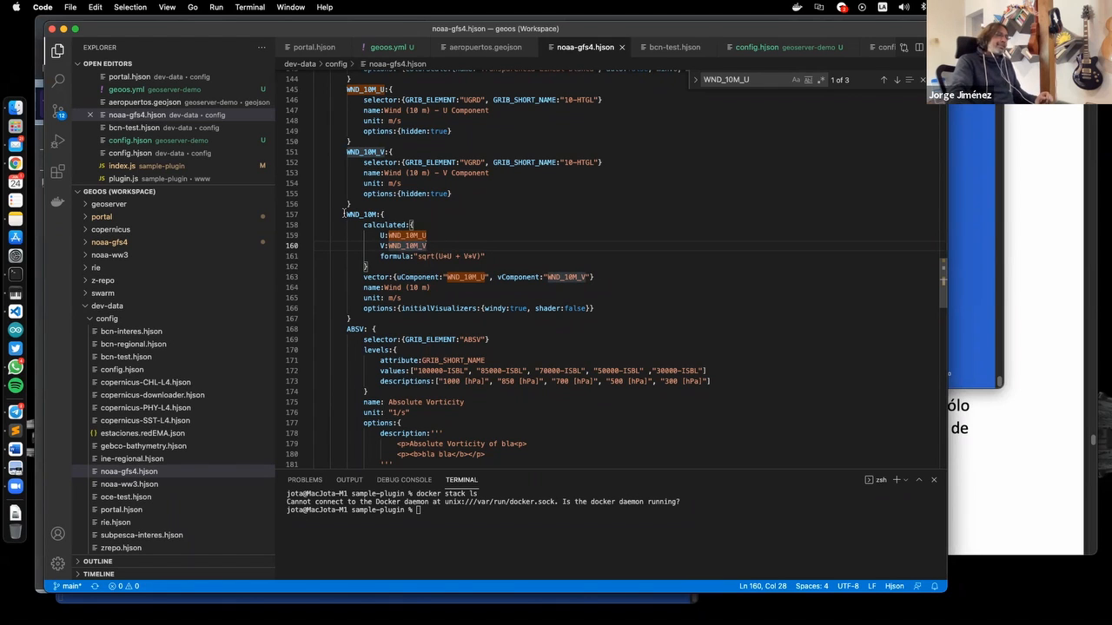
drag(346, 214, 430, 214)
click(464, 241)
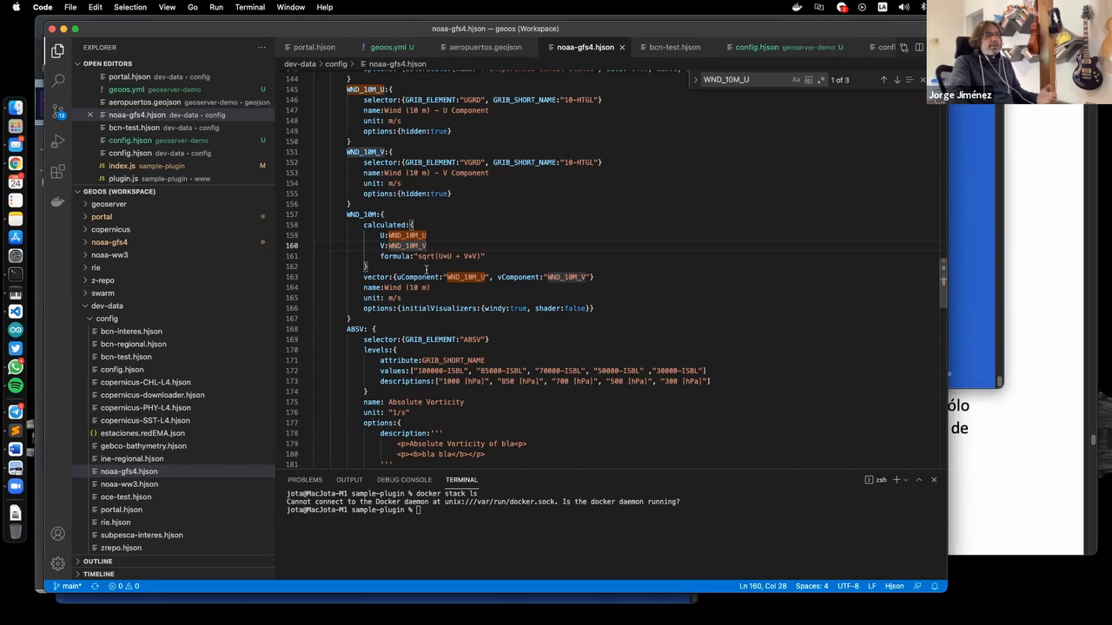
drag(418, 256, 501, 253)
click(501, 254)
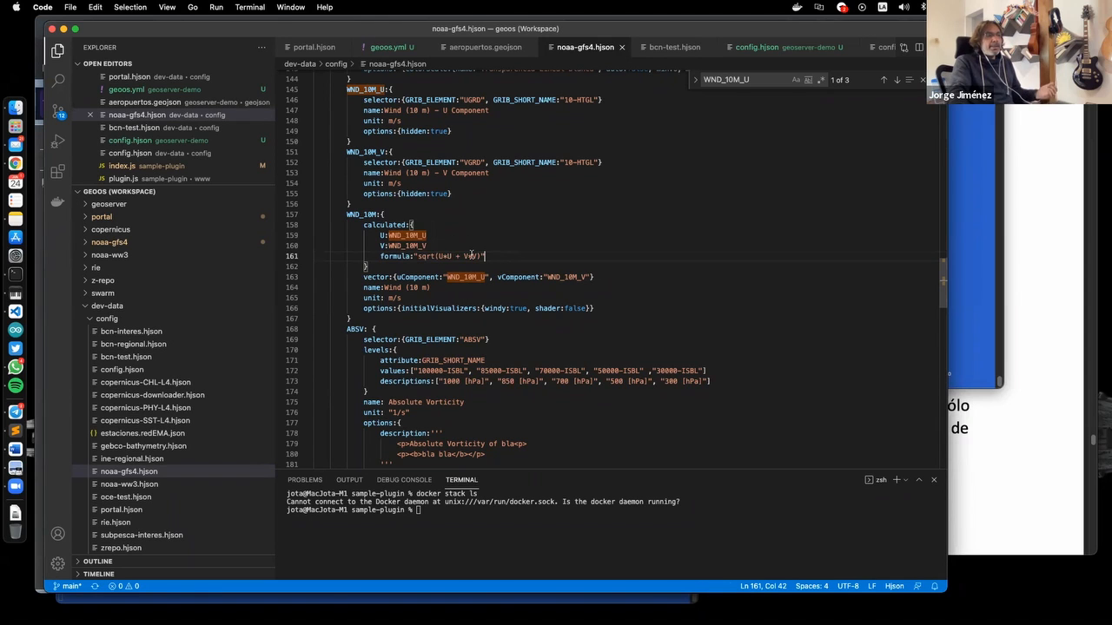
click(470, 255)
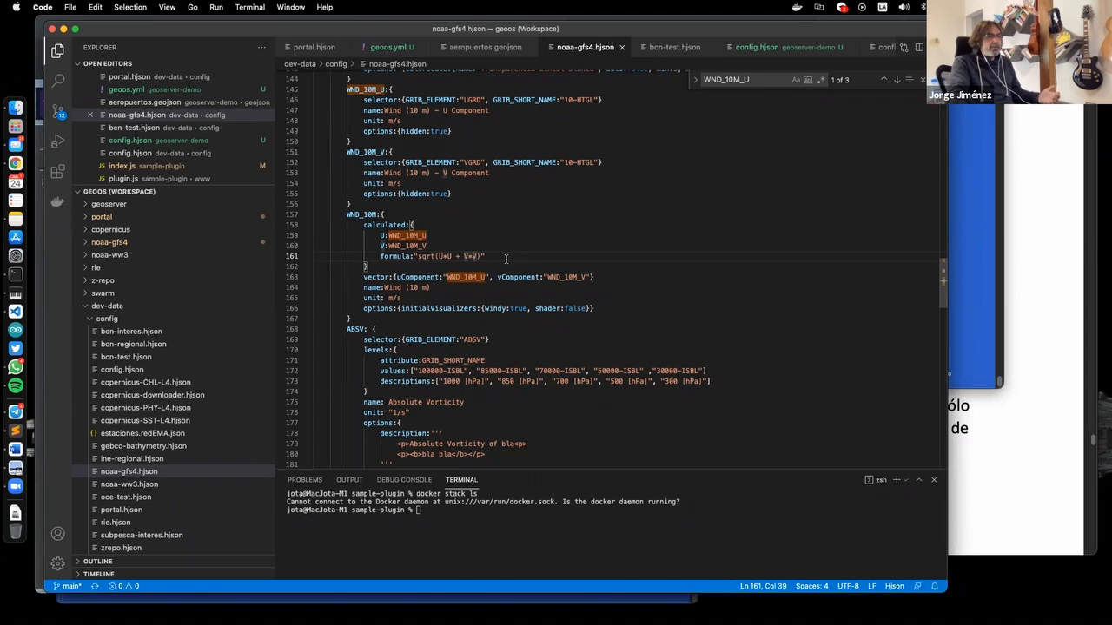
click(509, 255)
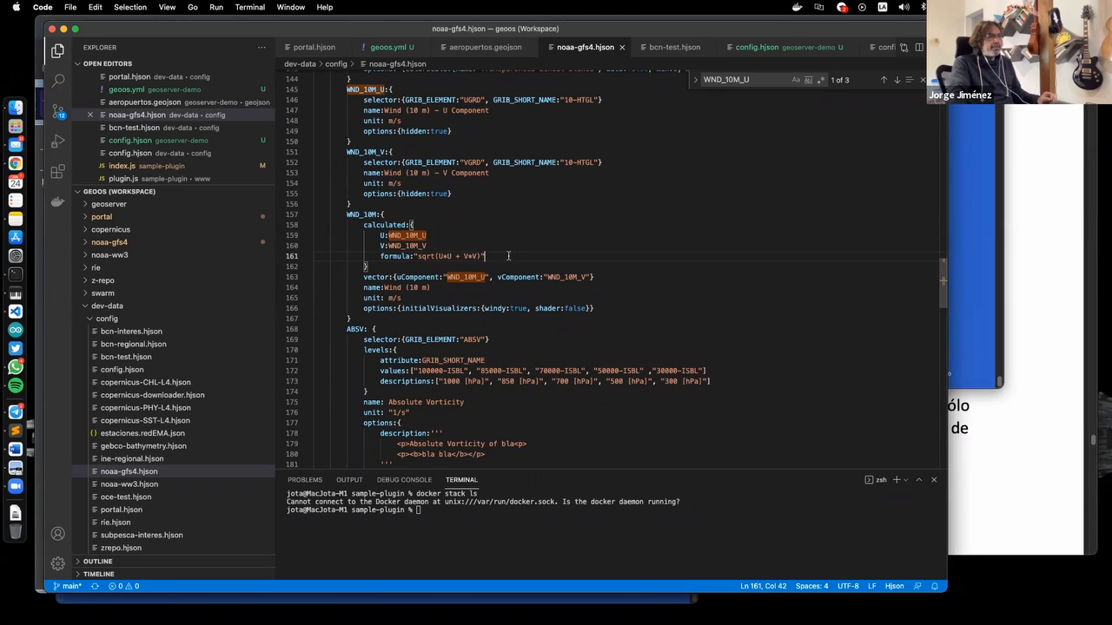
Review the vector entry of WND_10M with its uComponent and vComponent, comparing it with the calculated block
double_click(369, 277)
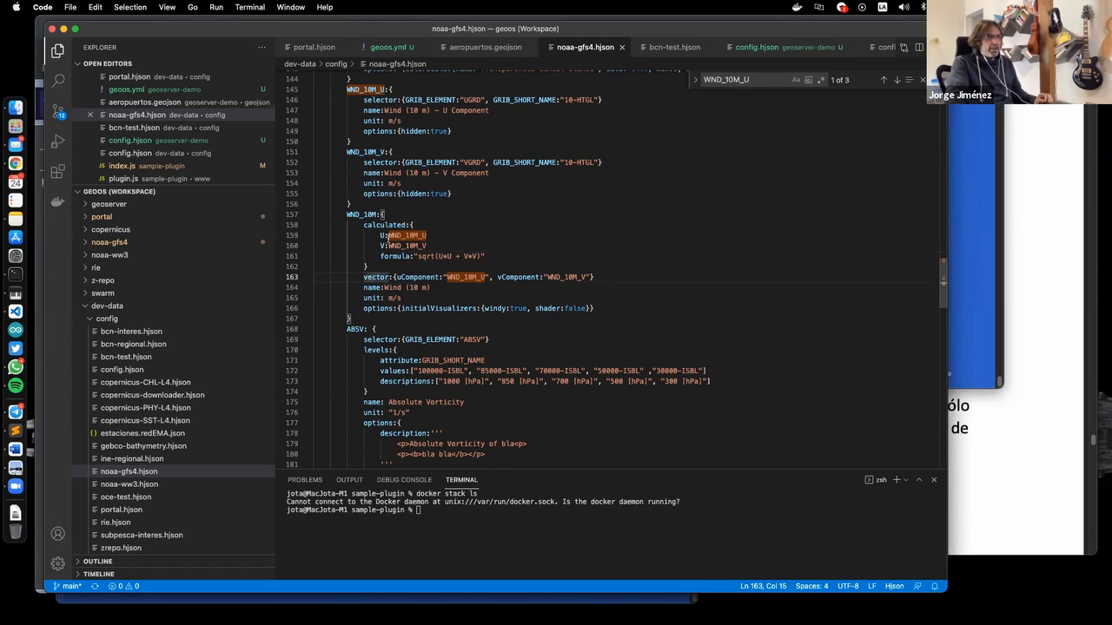
double_click(415, 277)
double_click(466, 277)
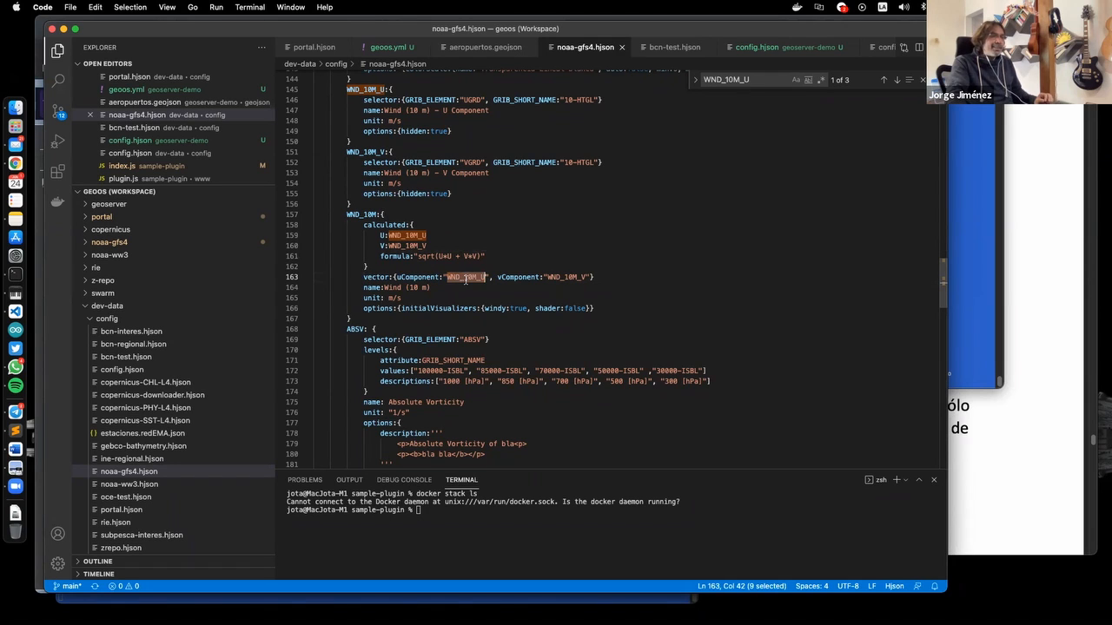
click(500, 277)
double_click(500, 277)
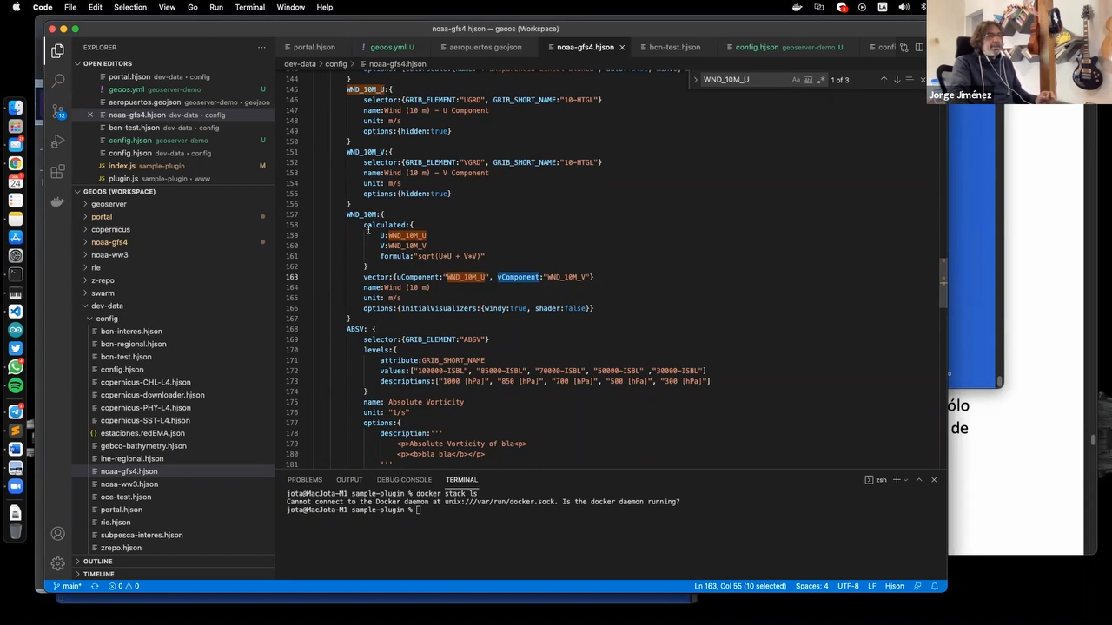
drag(368, 267, 363, 224)
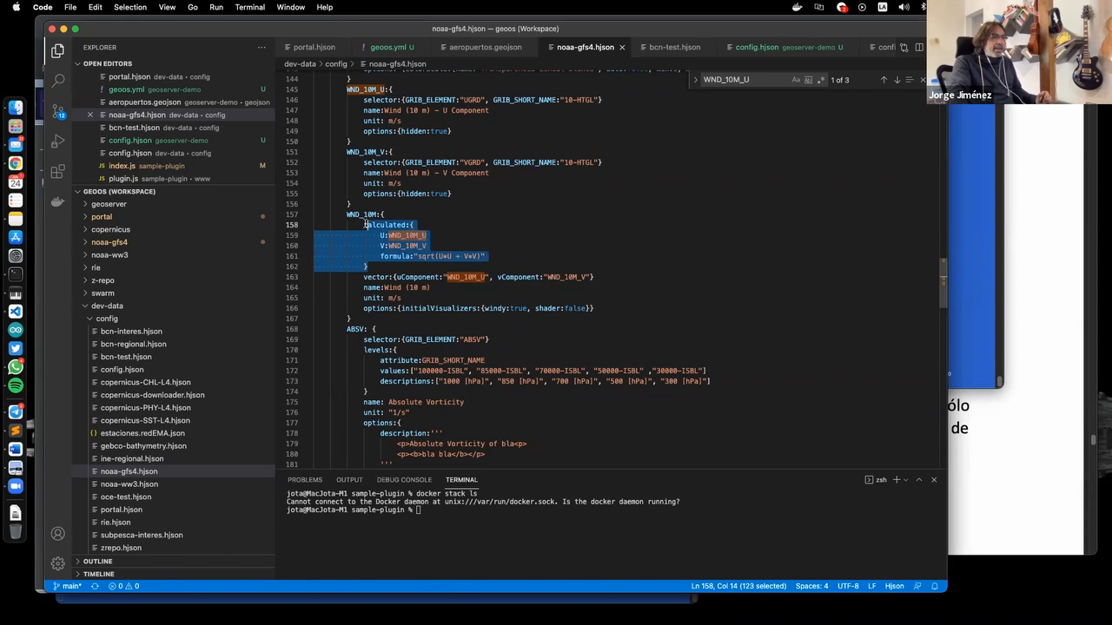
click(461, 221)
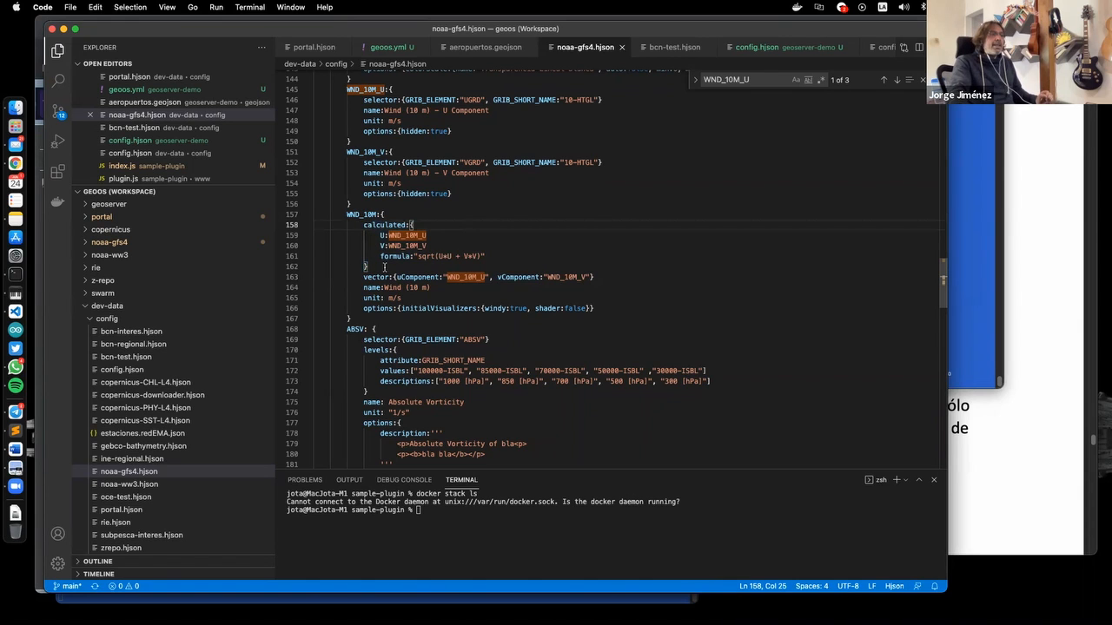
drag(364, 276, 640, 276)
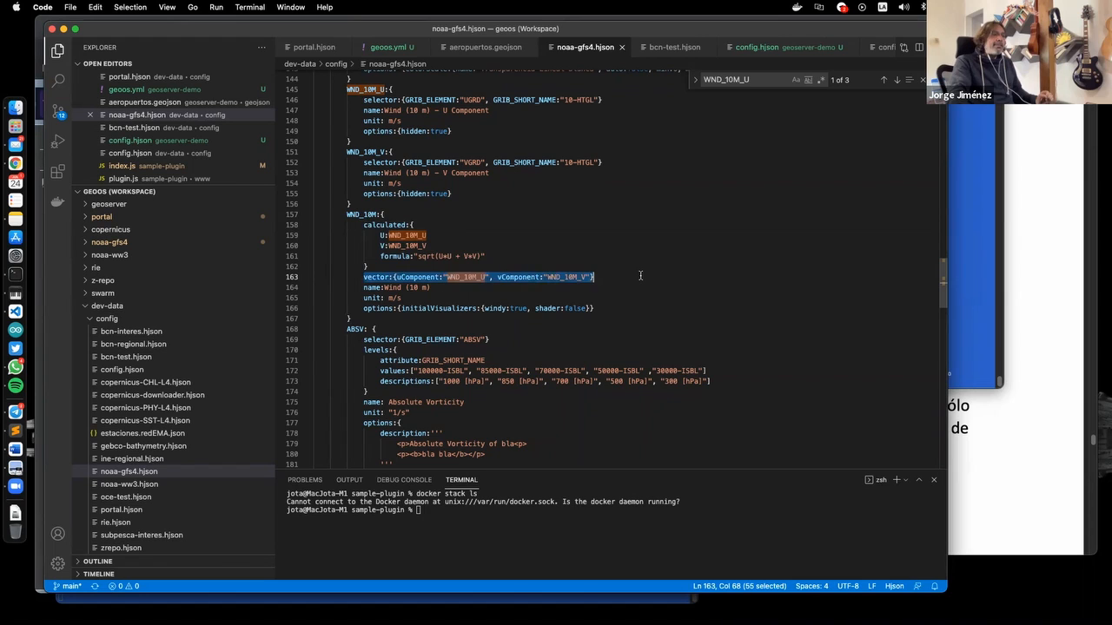
click(640, 276)
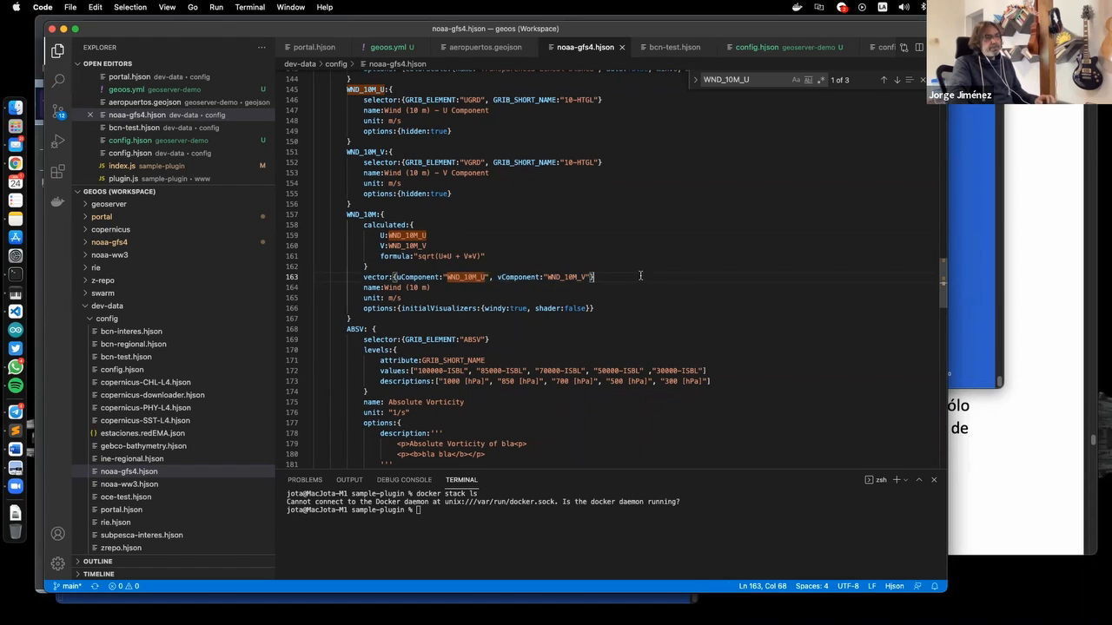
Review the initialVisualizers options of WND_10M, including the windy and shader settings
click(359, 308)
double_click(435, 308)
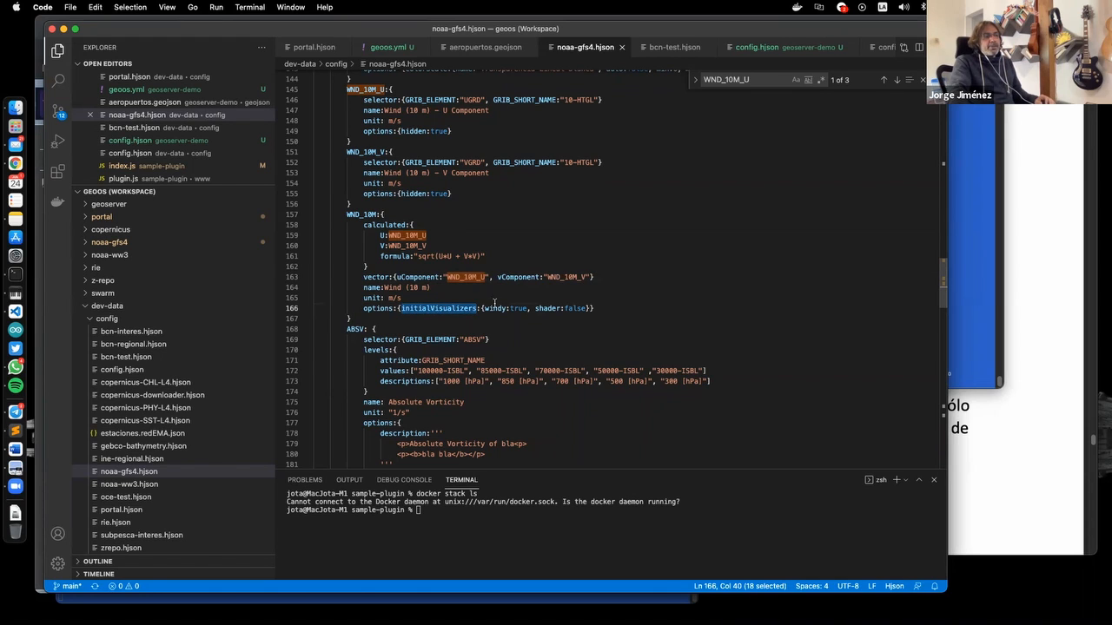
double_click(495, 309)
double_click(519, 309)
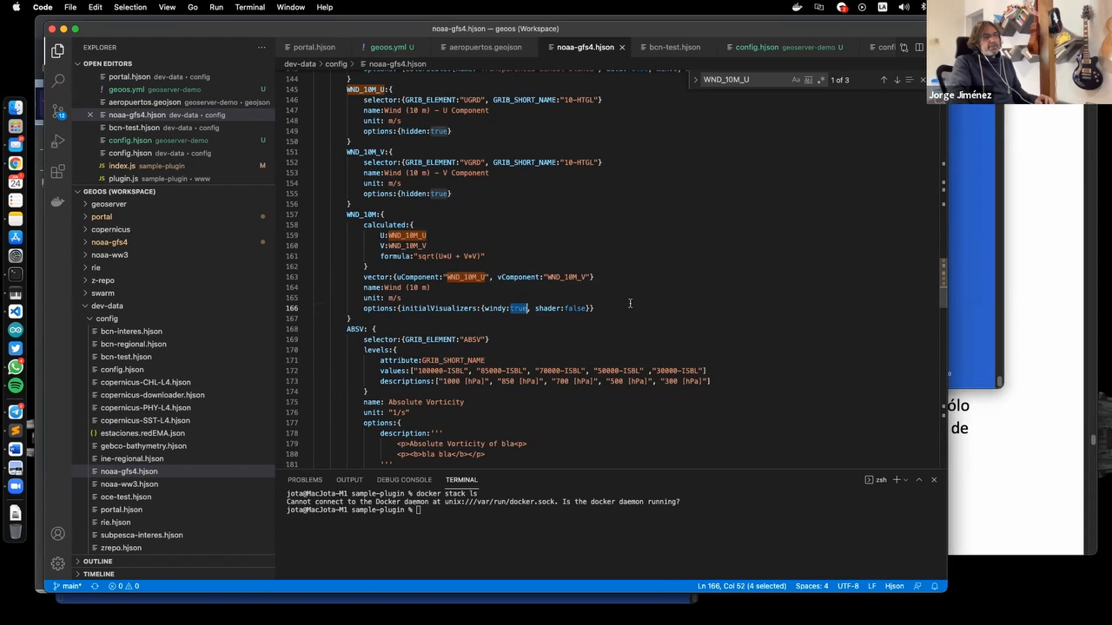
double_click(575, 308)
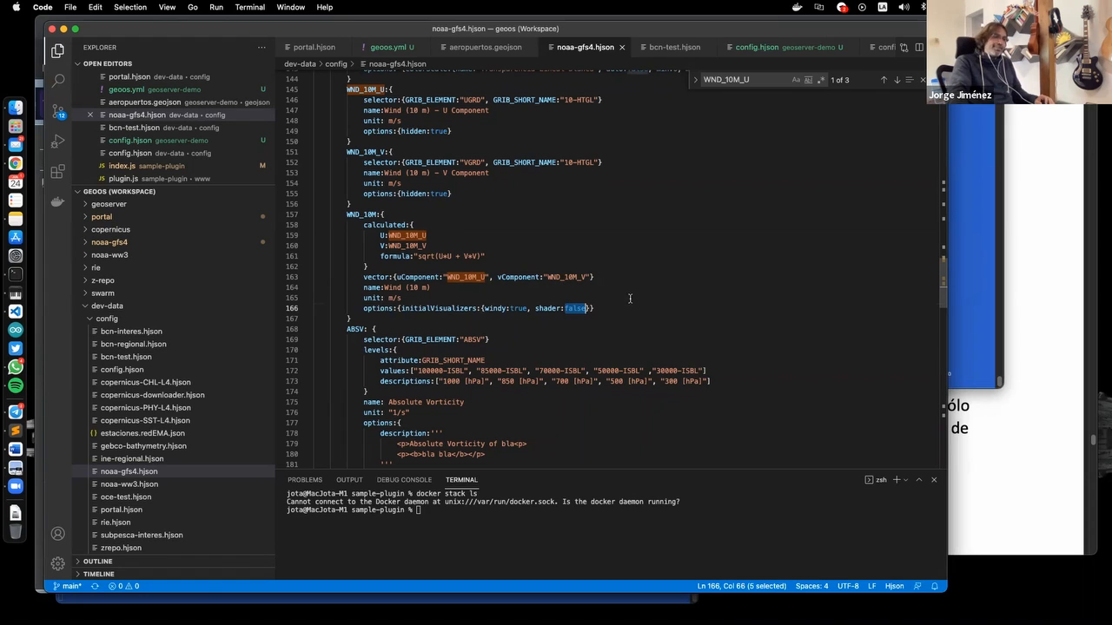
click(618, 306)
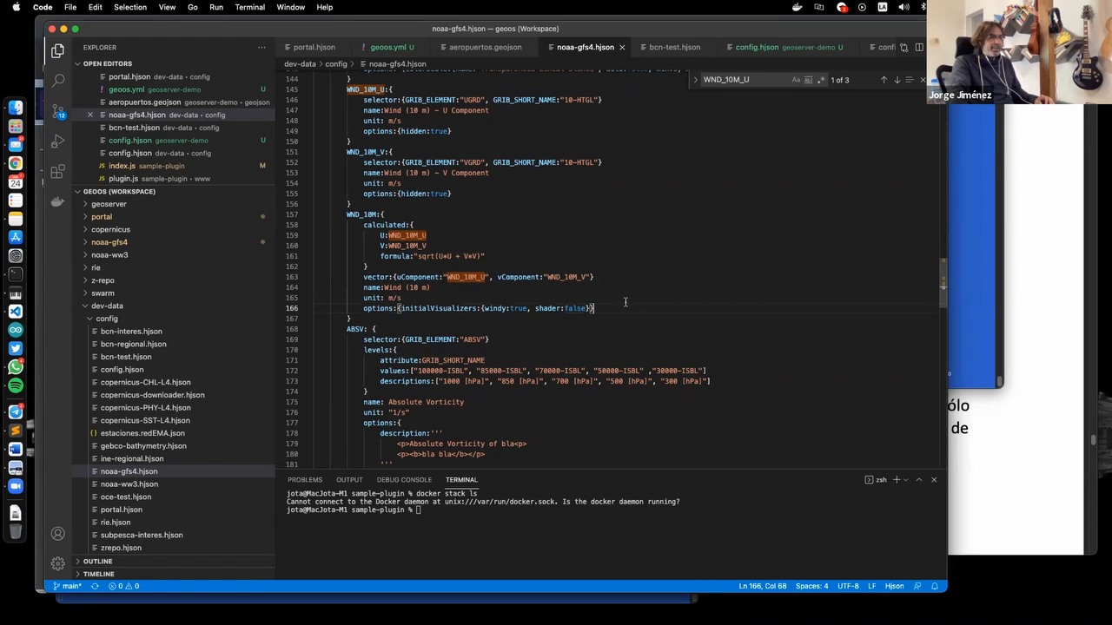
Examine the HTML description in the options of the ABSV (Absolute Vorticity) variable
scroll(625, 302, down, 2)
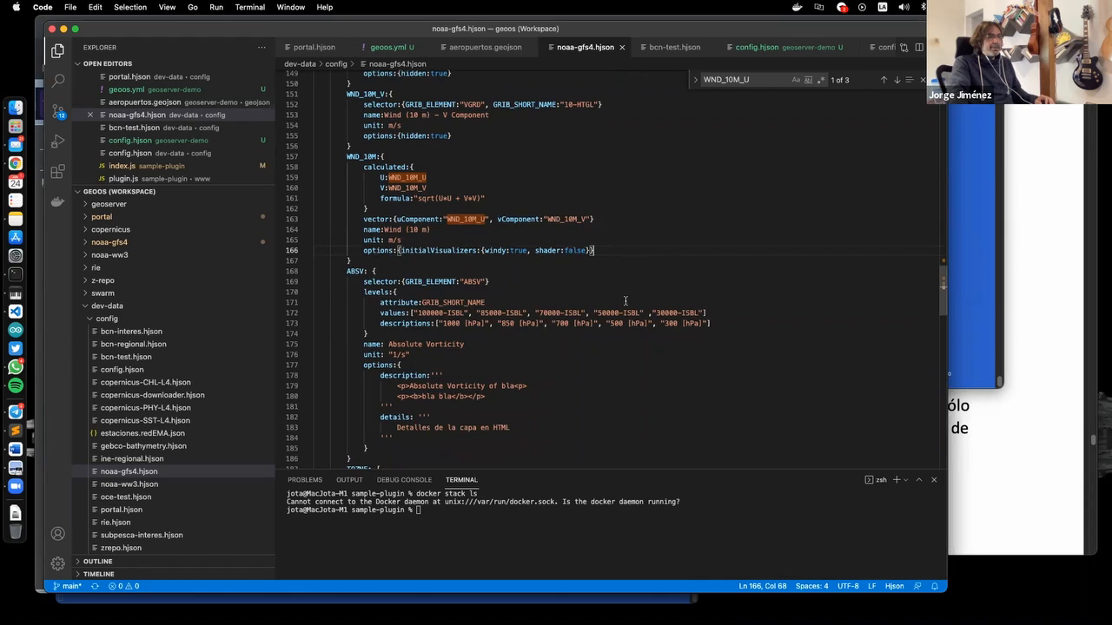
scroll(625, 301, down, 2)
scroll(624, 302, down, 2)
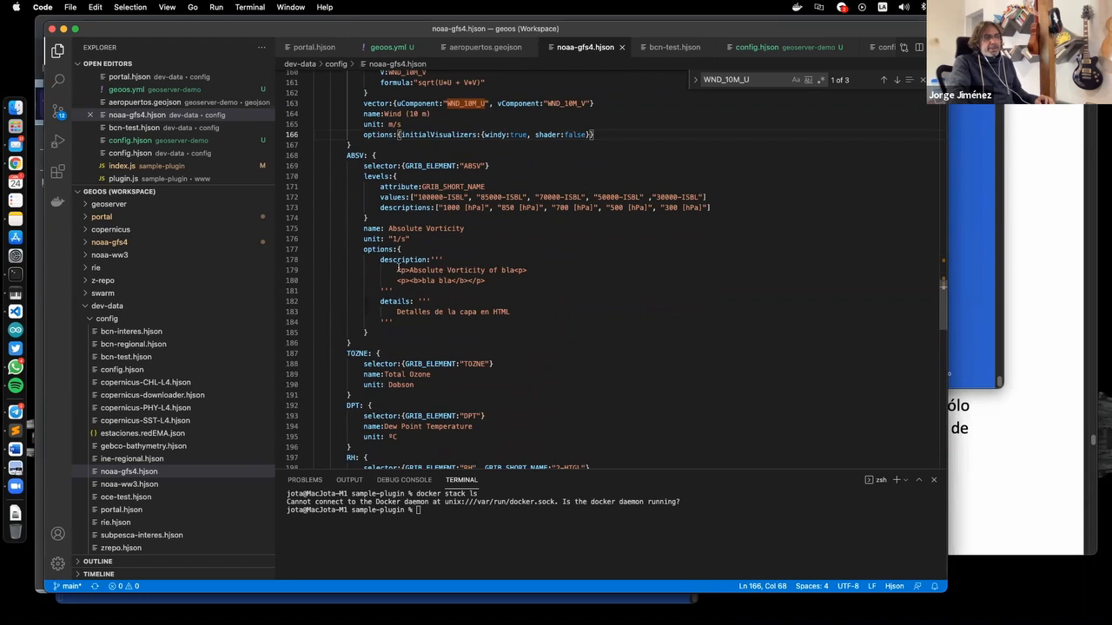
click(398, 270)
drag(398, 270, 512, 280)
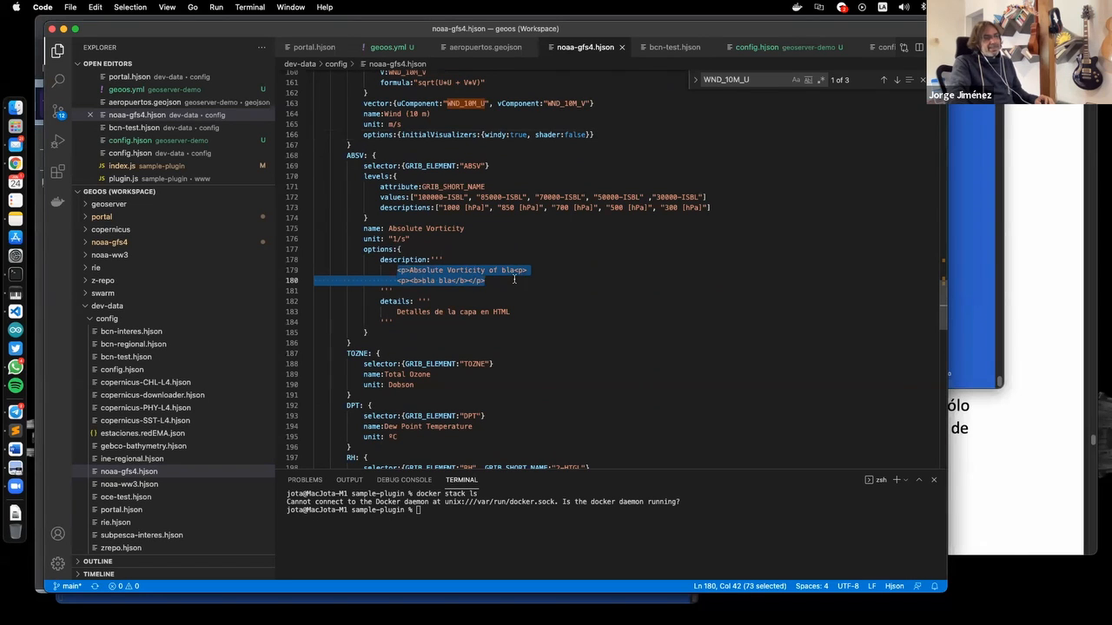
click(525, 280)
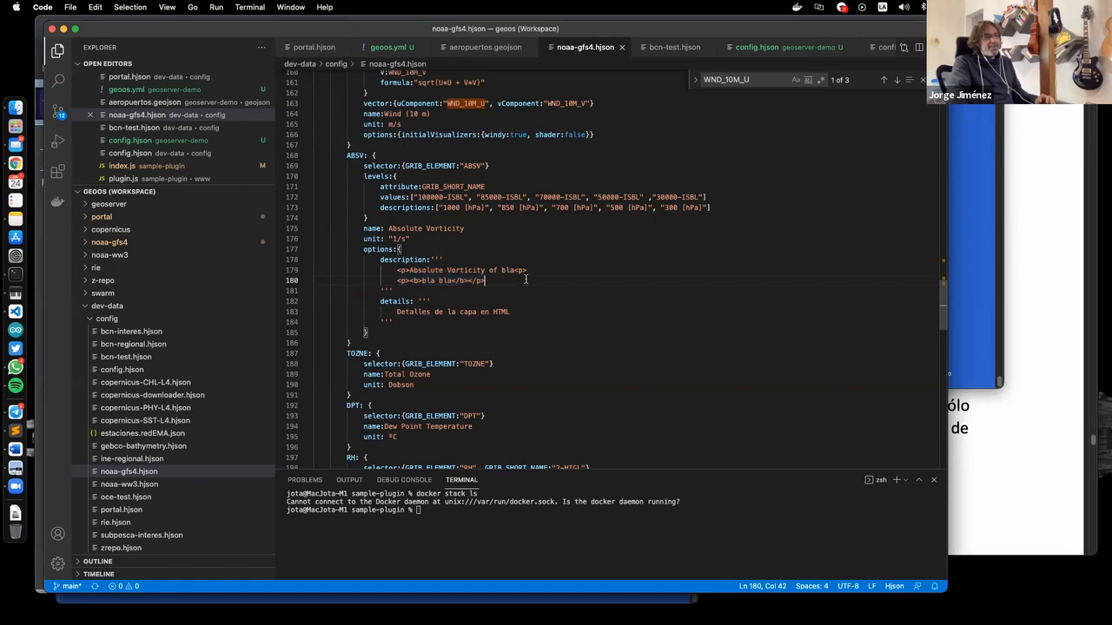
Look through the remaining variable definitions down to PRMSL, then back up past the cloud cover variables
scroll(553, 282, down, 3)
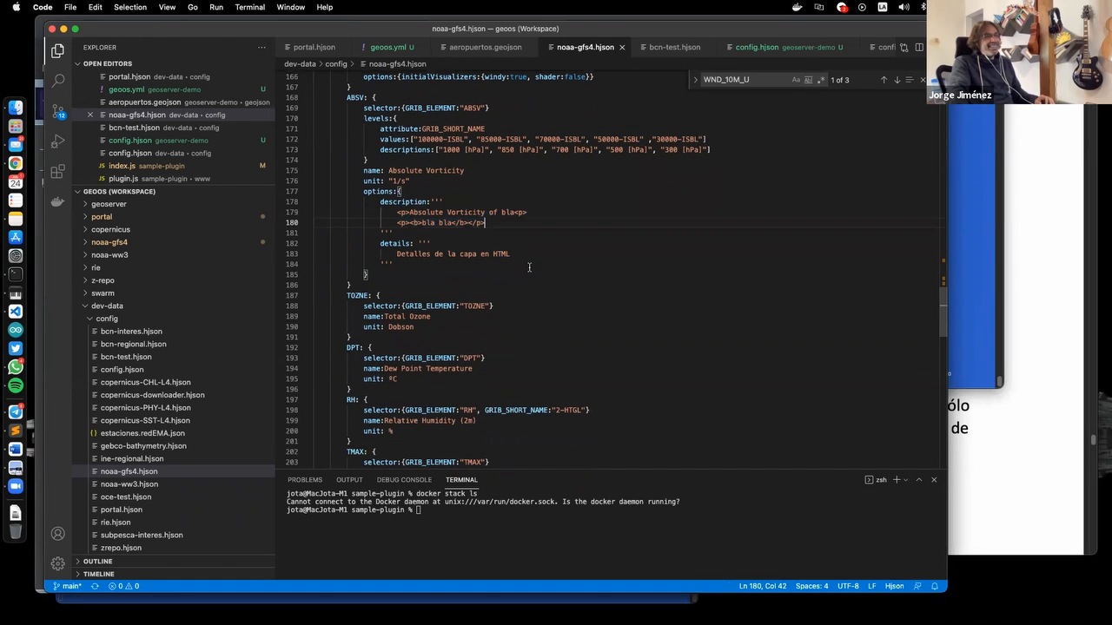
scroll(525, 272, down, 3)
scroll(525, 272, down, 8)
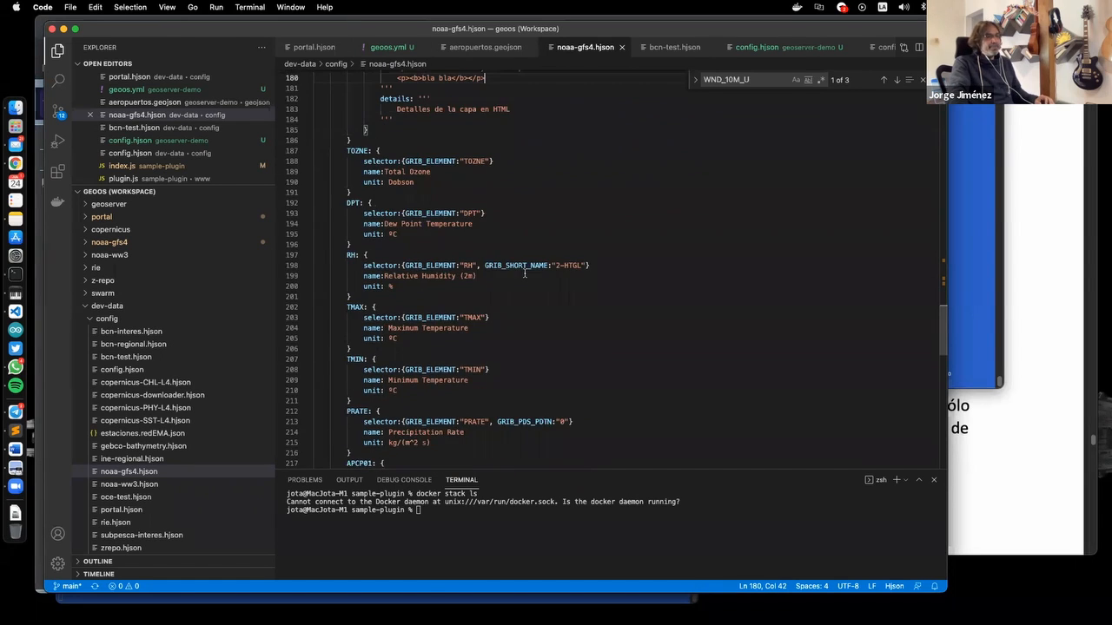
scroll(525, 277, down, 6)
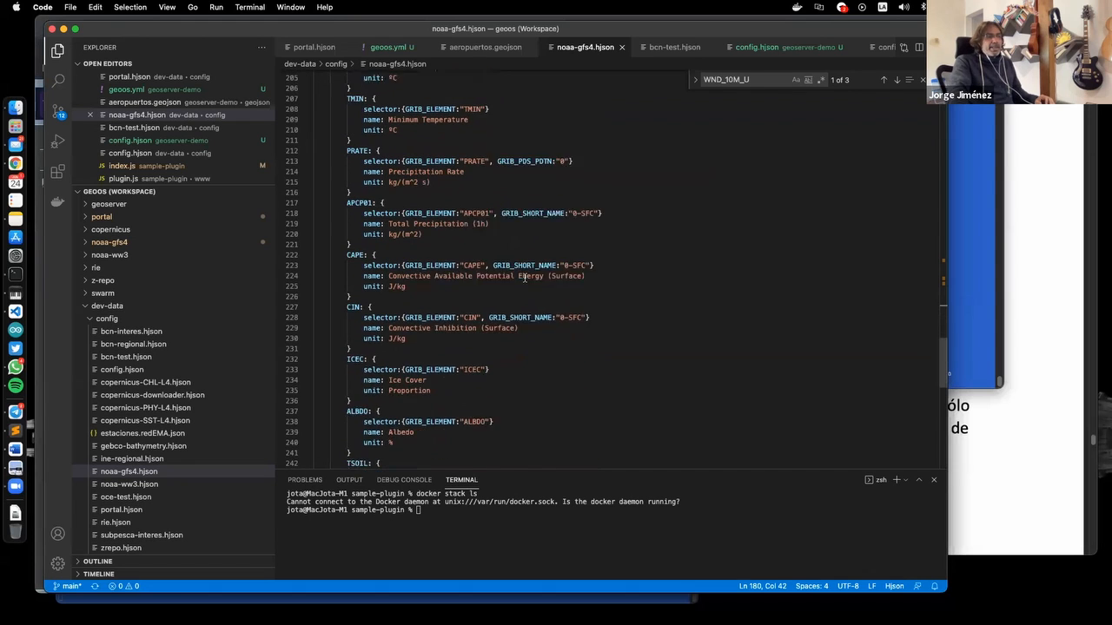
scroll(525, 278, down, 2)
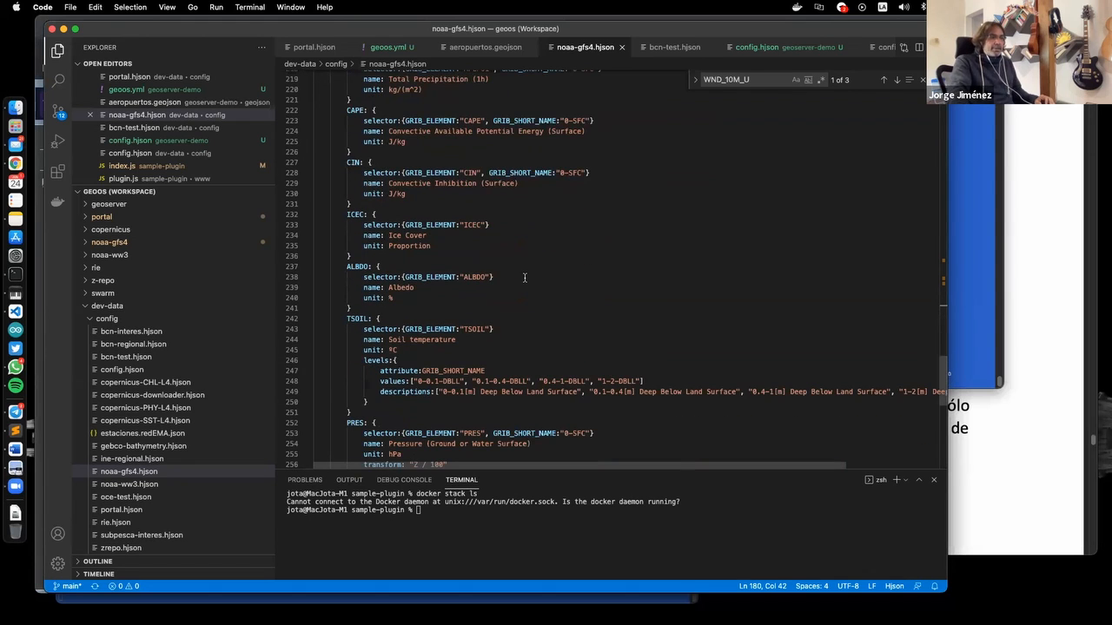
scroll(525, 278, down, 4)
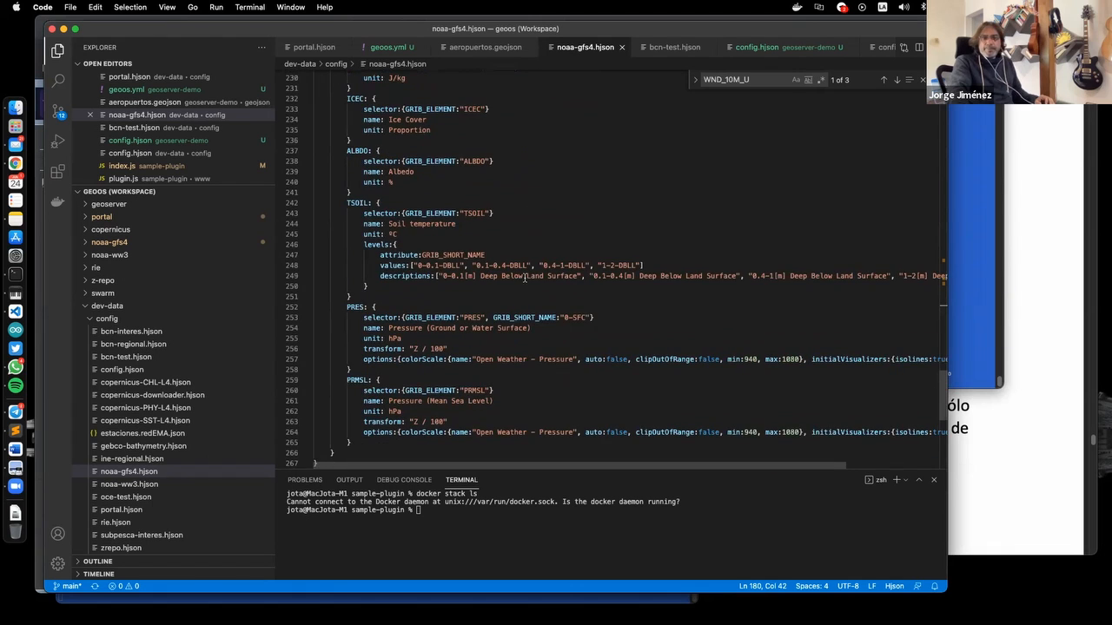
scroll(525, 278, down, 3)
scroll(525, 278, up, 2)
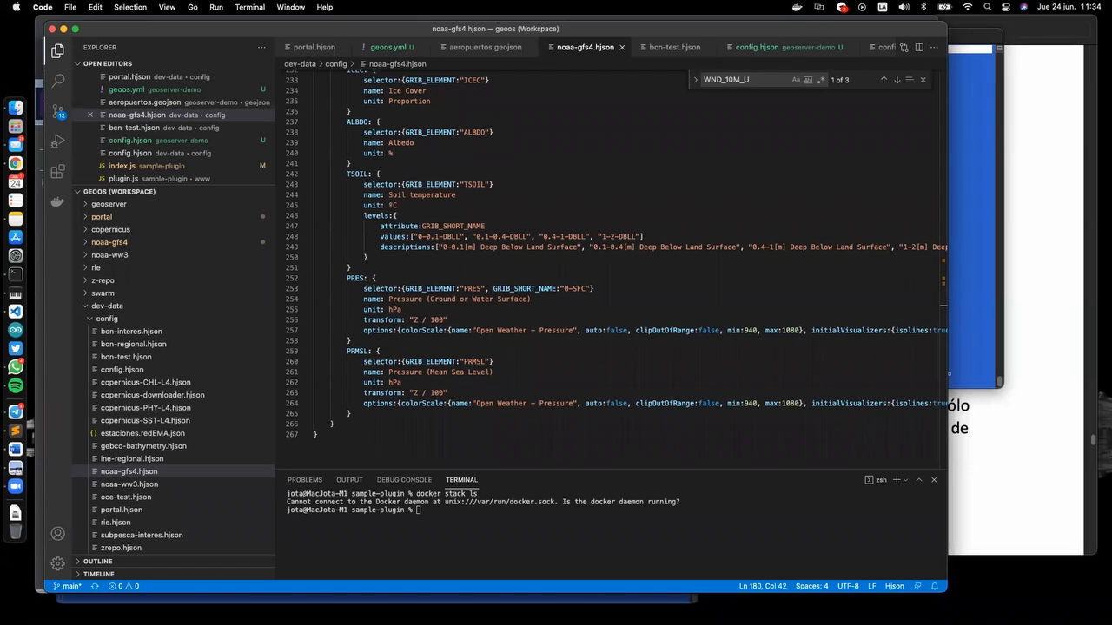
scroll(602, 171, up, 15)
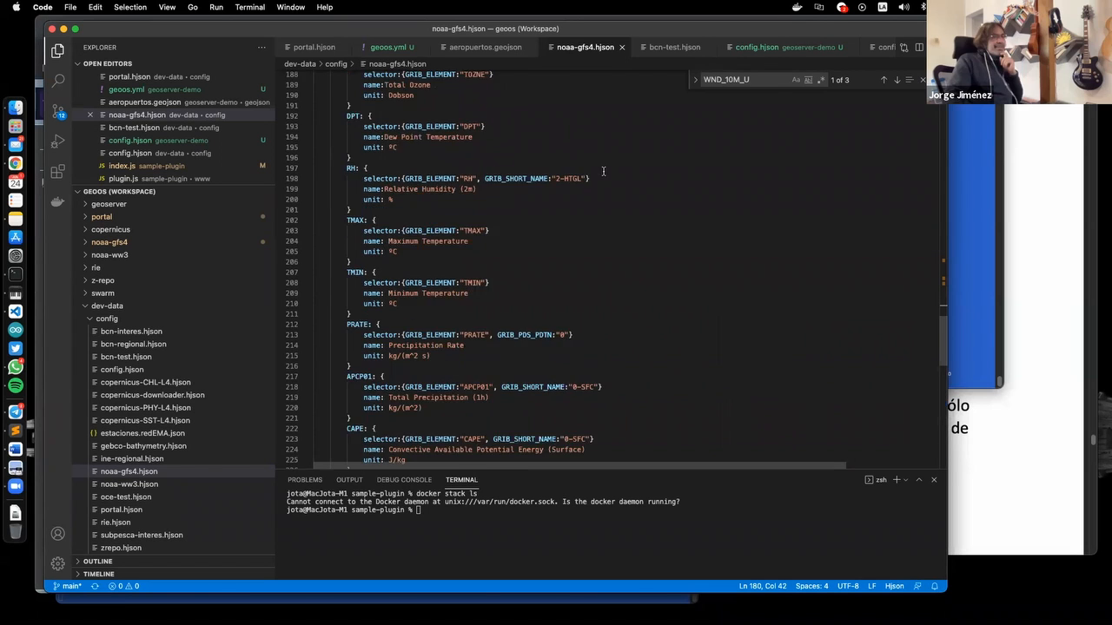
scroll(602, 172, up, 20)
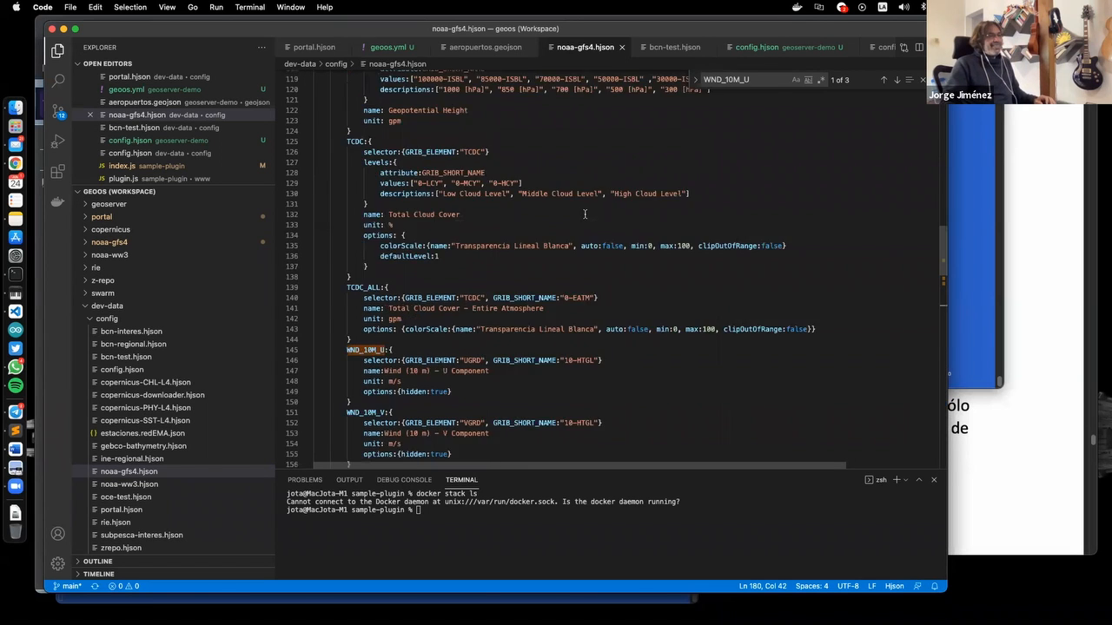
scroll(584, 219, up, 10)
Switch to Terminal and go to the SALINIDAD variable in oce-test.hjson
key(super+Tab)
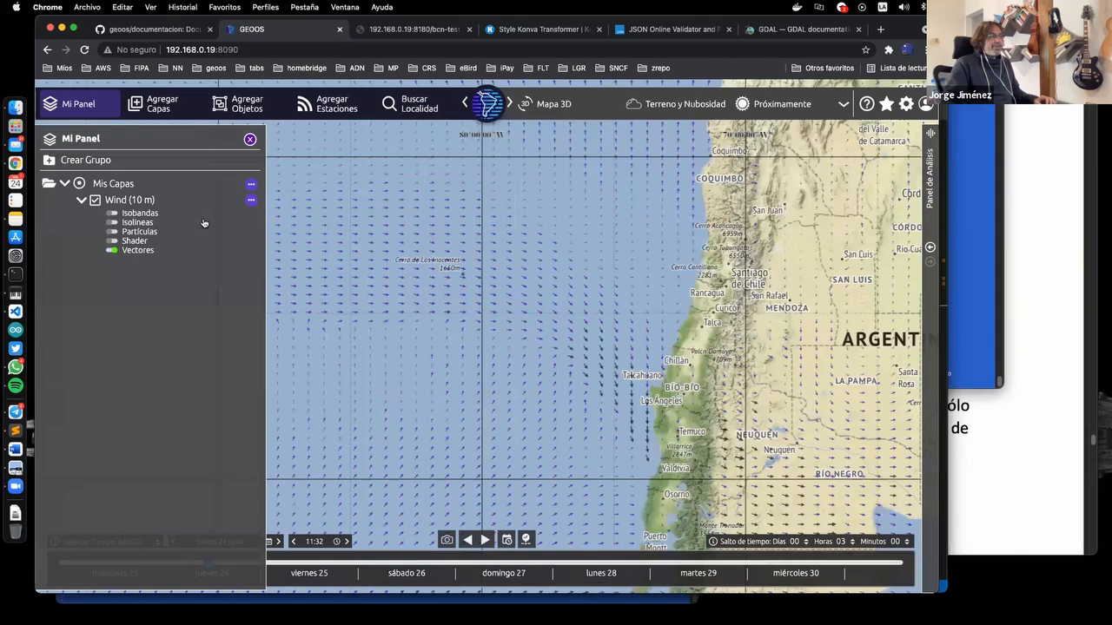
key(super+Tab)
click(17, 276)
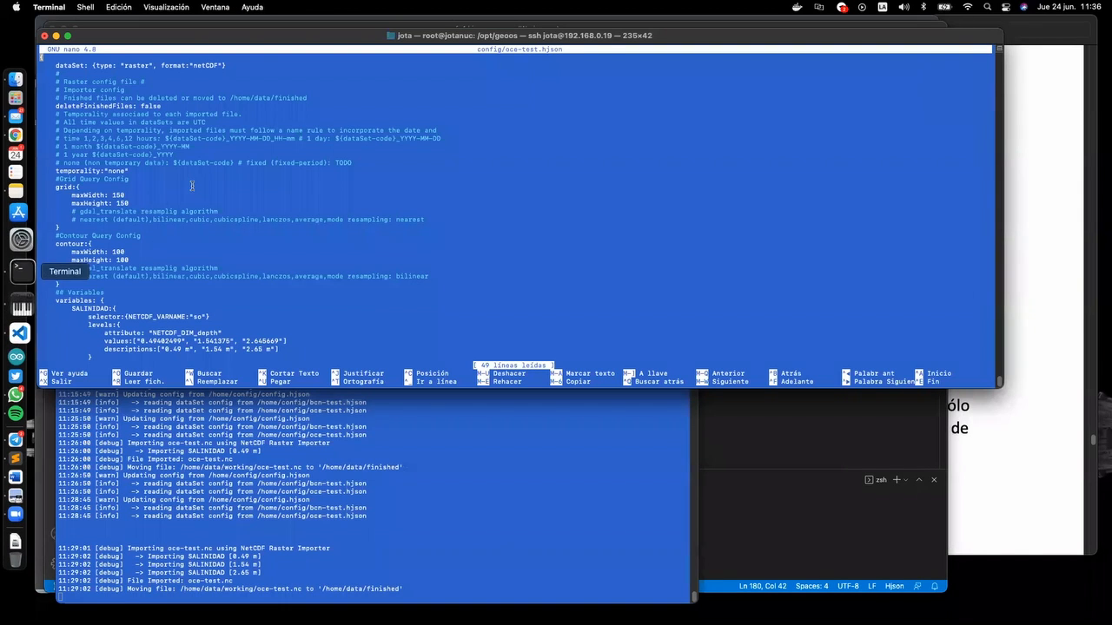
scroll(161, 181, down, 15)
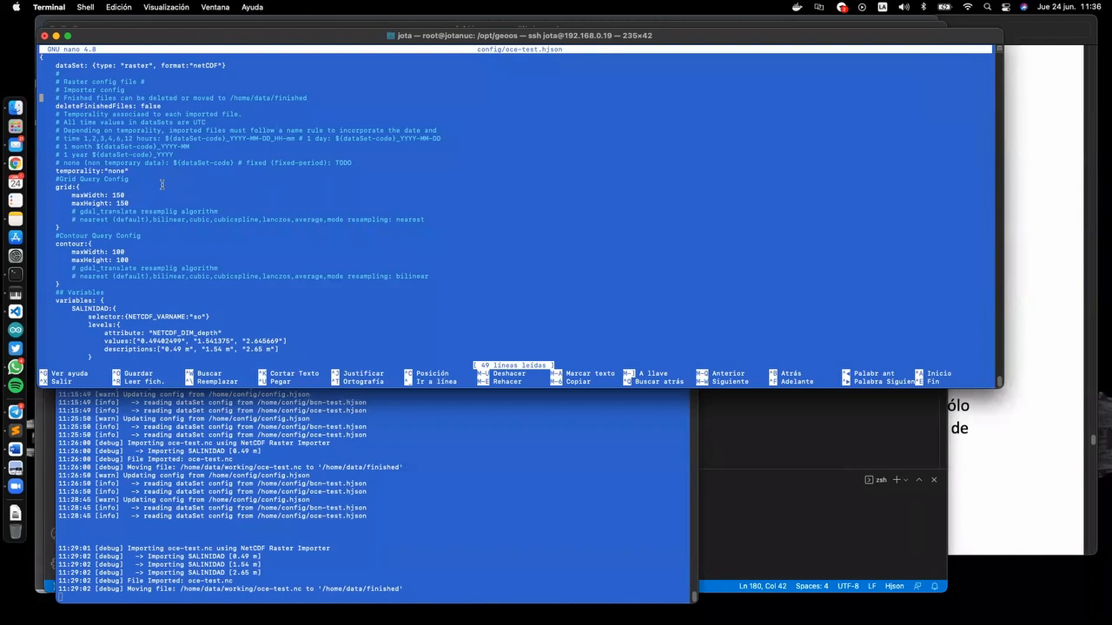
scroll(166, 220, down, 5)
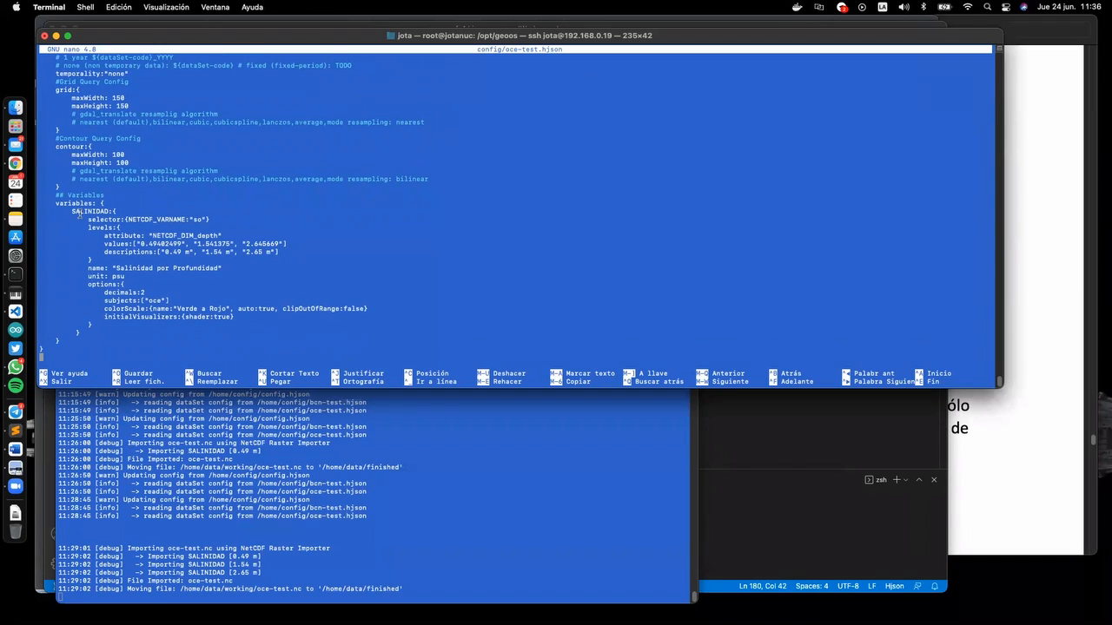
Review the SALINIDAD variable's definition, highlighting its name and the levels block with attribute, values and descriptions
drag(71, 211, 110, 211)
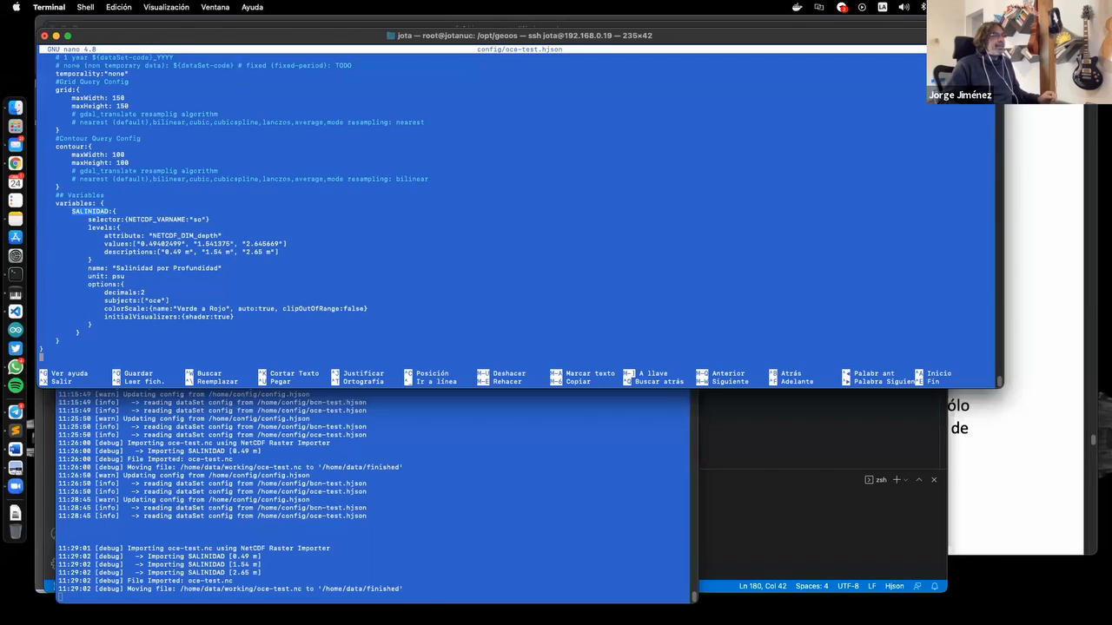
key(Up)
key(Up)
key(Up)
key(Left)
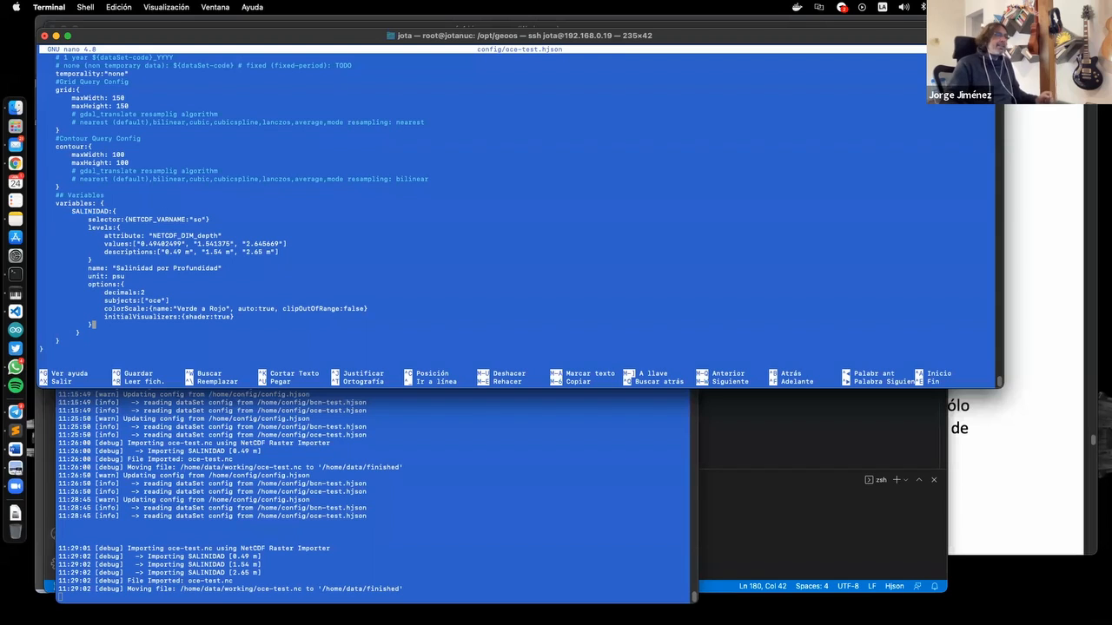
triple_click(88, 220)
click(173, 245)
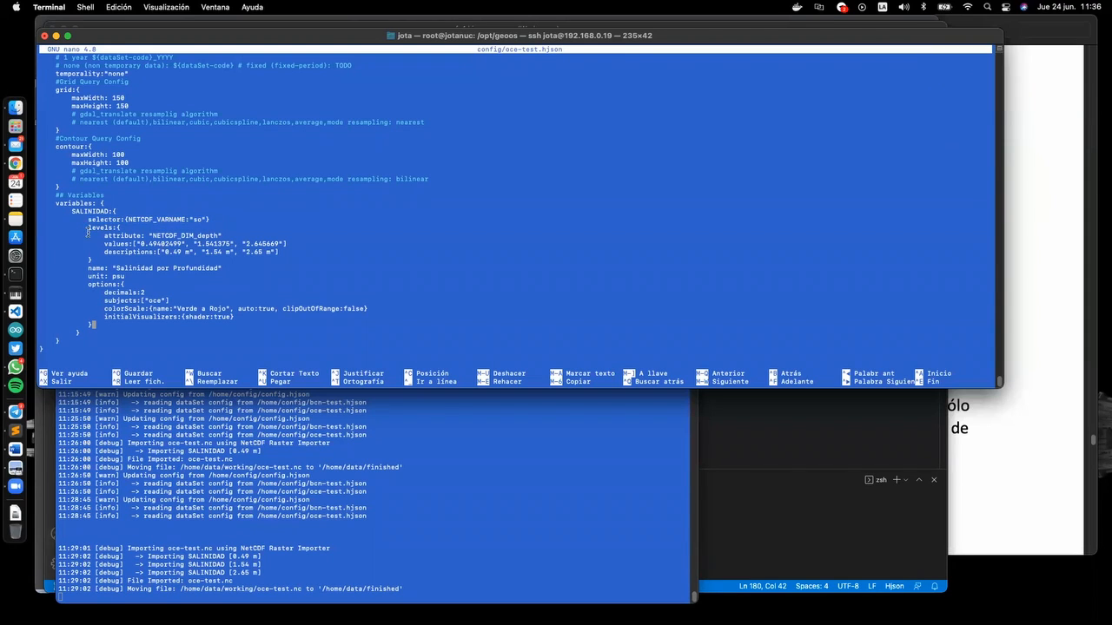
drag(86, 227, 92, 260)
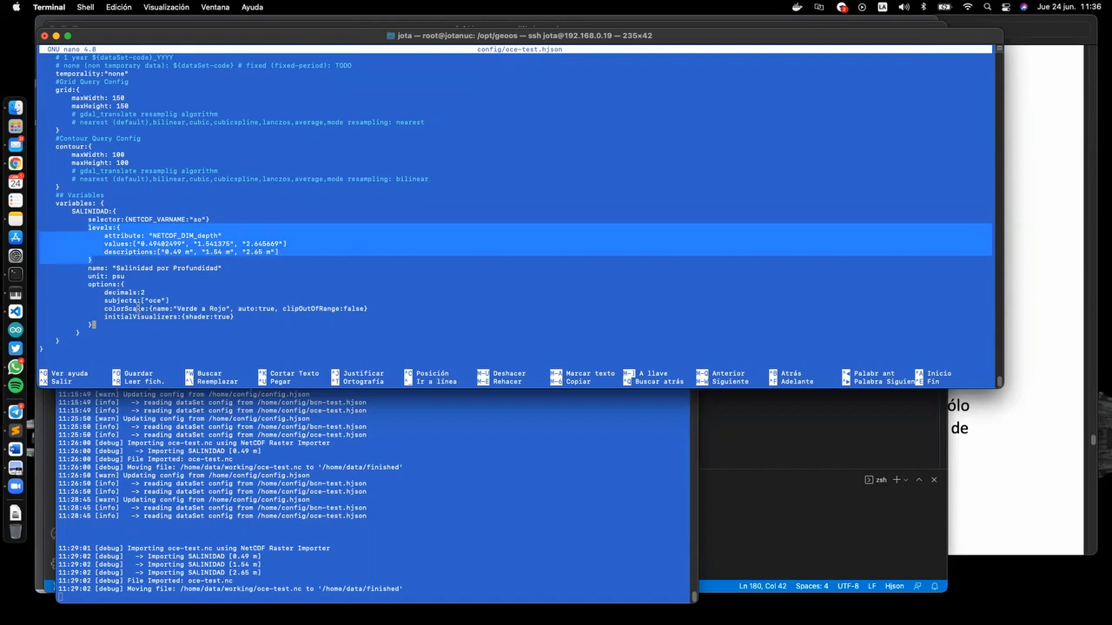
click(140, 310)
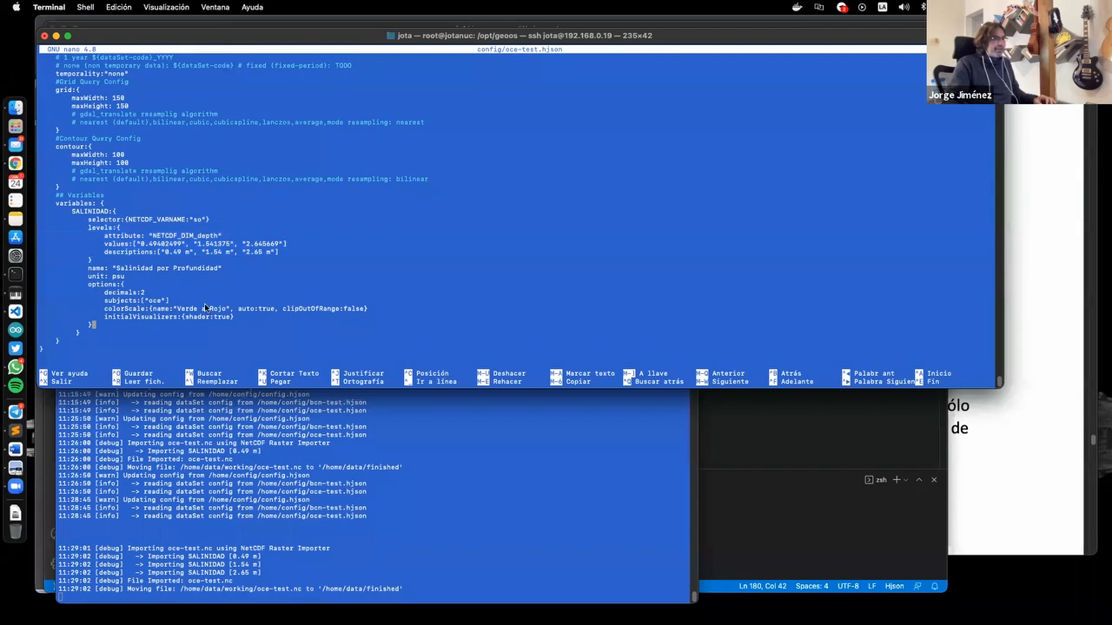
Switch to Visual Studio Code and open Downloader.js from the lib folder of noaa-gfs4
key(super+Tab)
scroll(115, 400, down, 2)
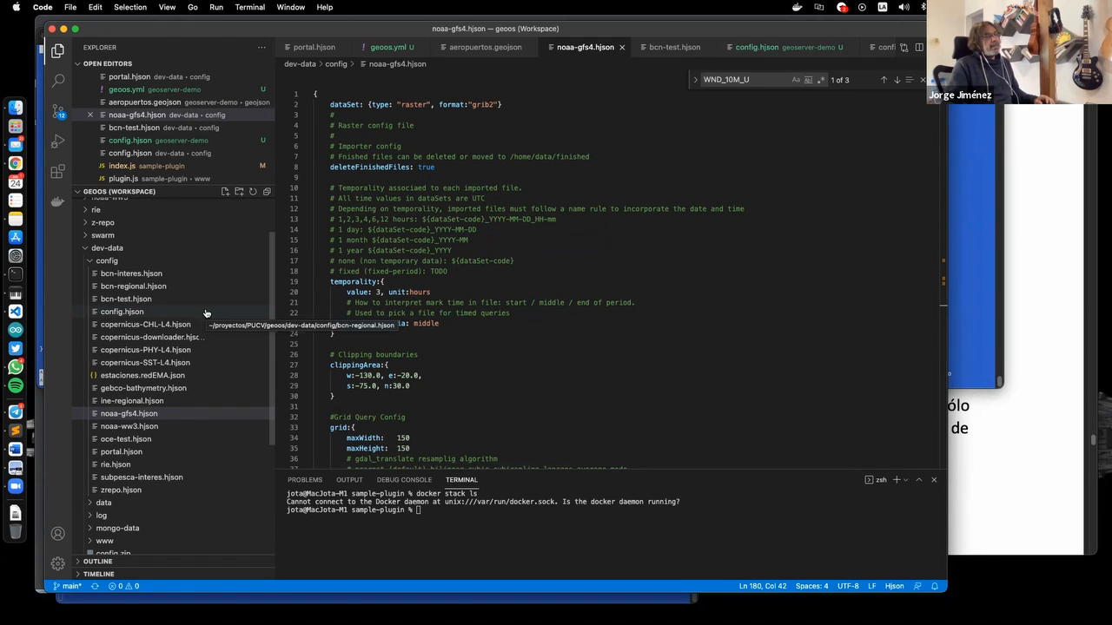
scroll(206, 313, up, 3)
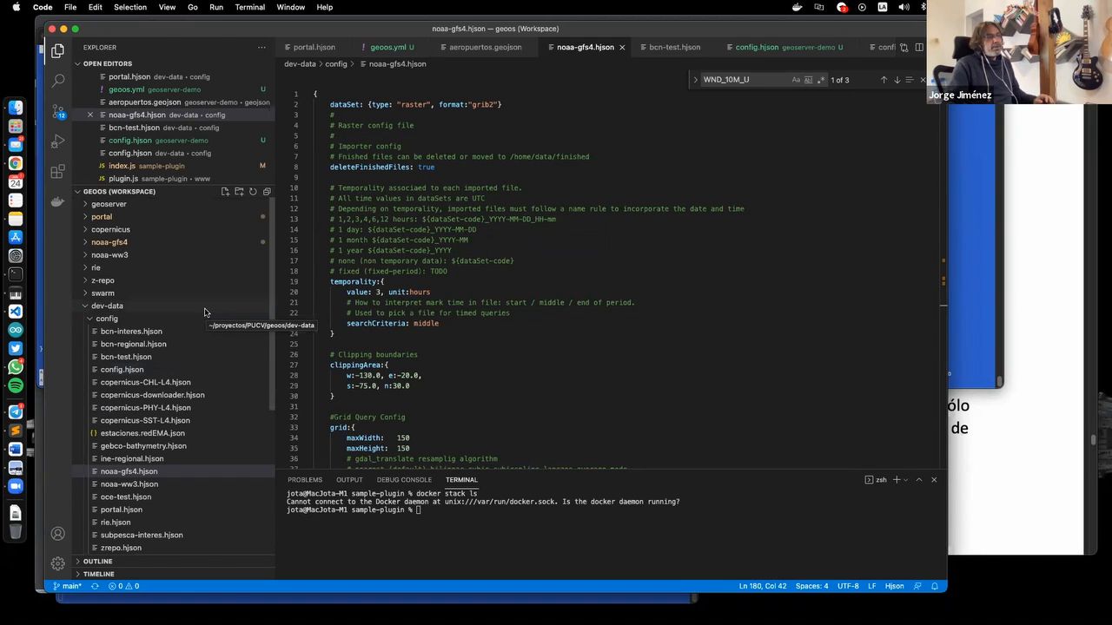
click(84, 243)
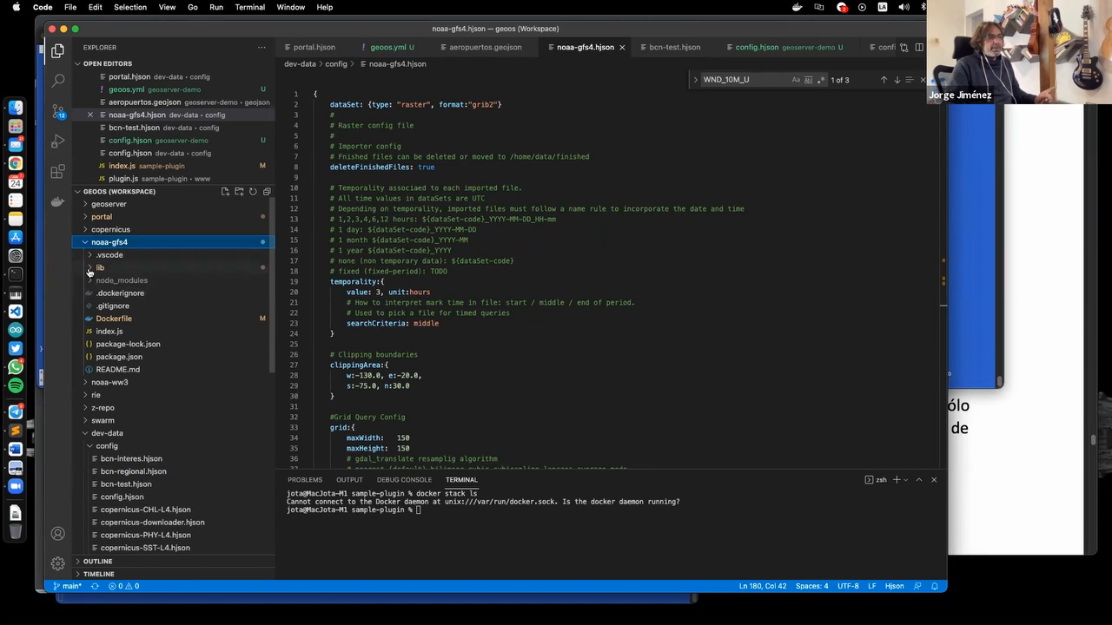
click(99, 266)
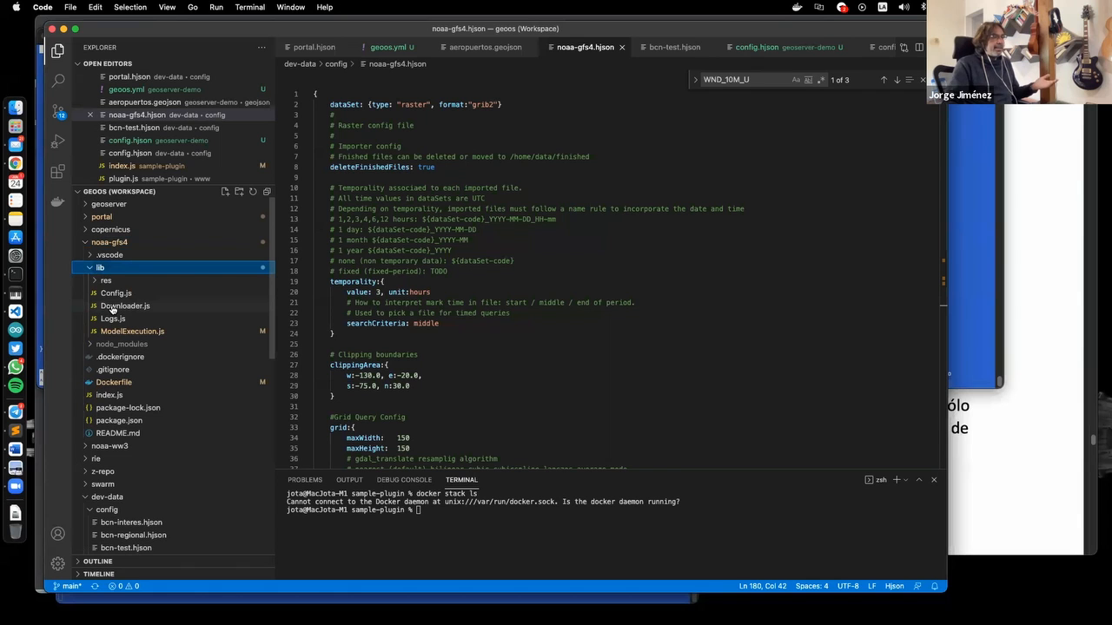
click(113, 306)
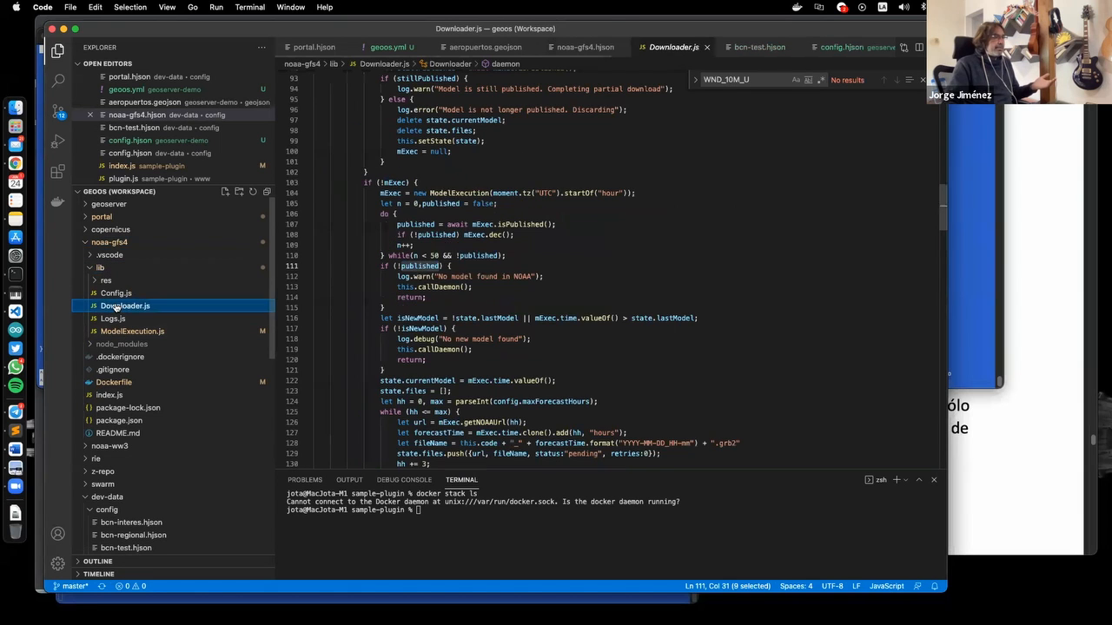
Read through the init and daemon functions of Downloader.js, including the check for published models
scroll(469, 261, up, 15)
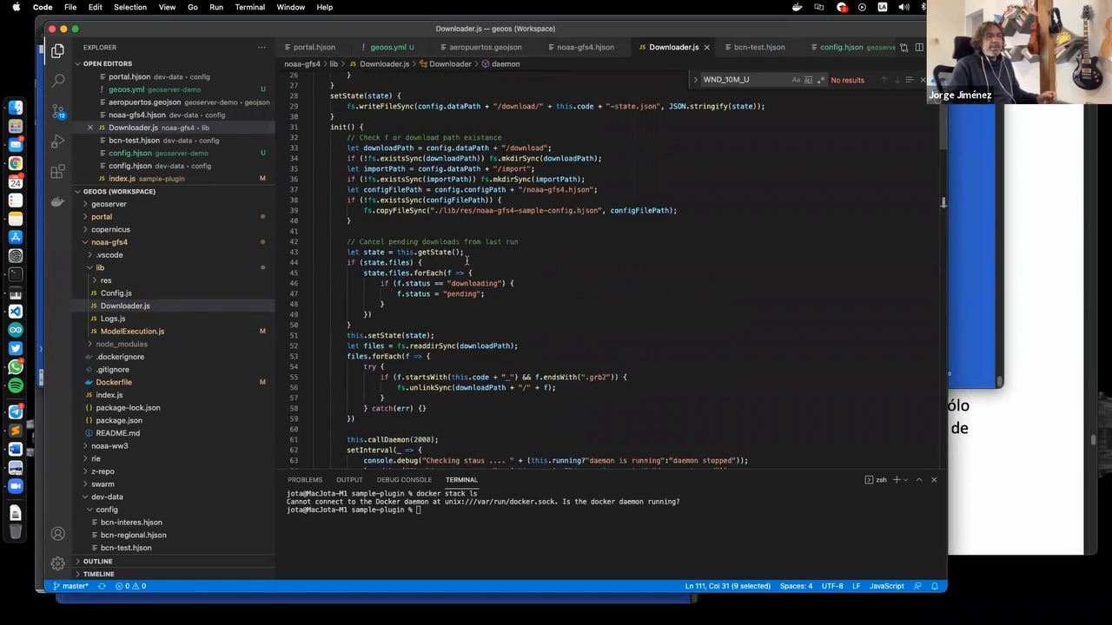
scroll(460, 265, down, 5)
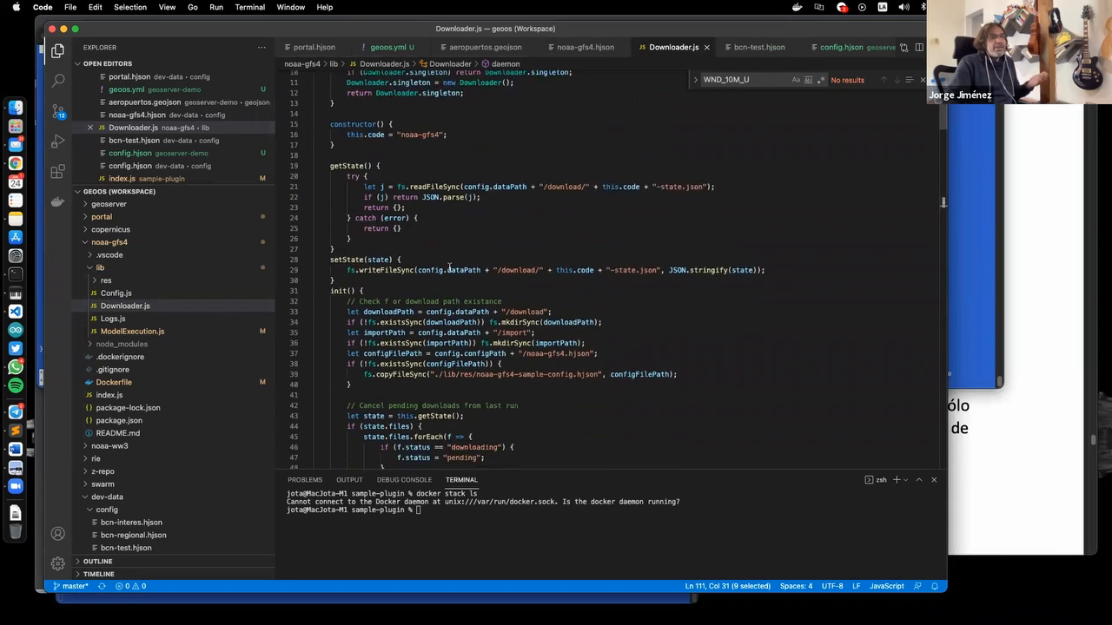
scroll(449, 271, down, 10)
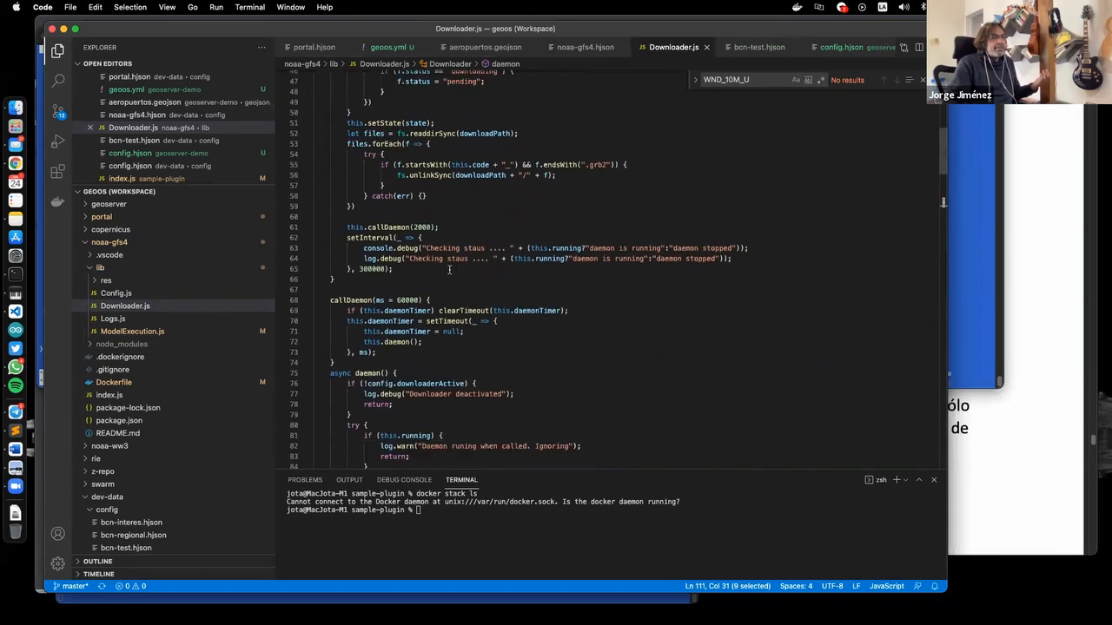
scroll(449, 272, down, 5)
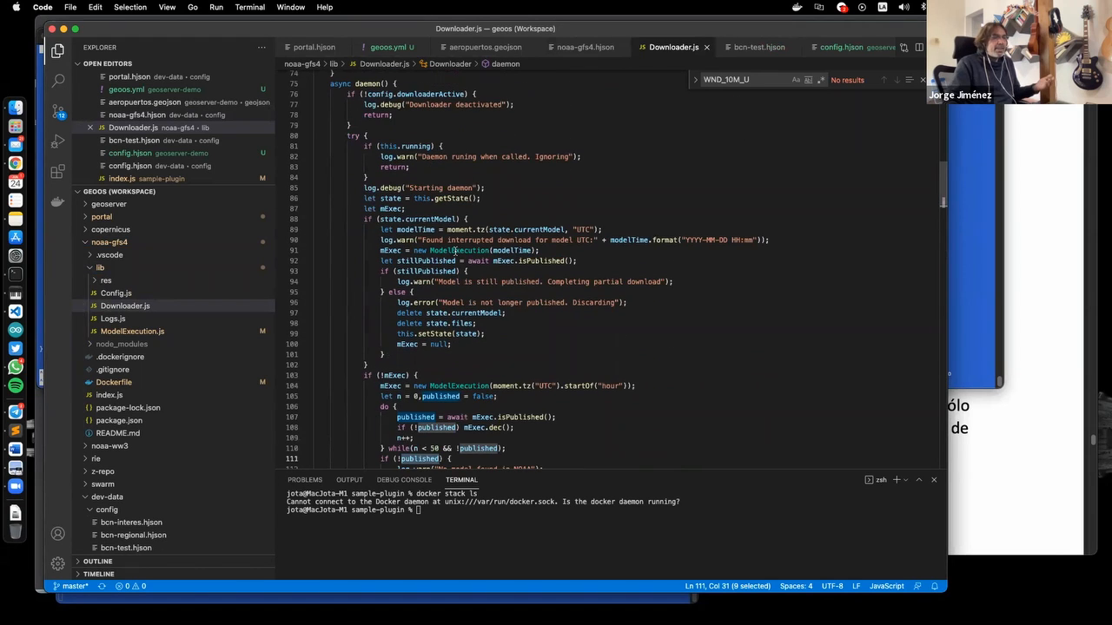
scroll(455, 251, down, 3)
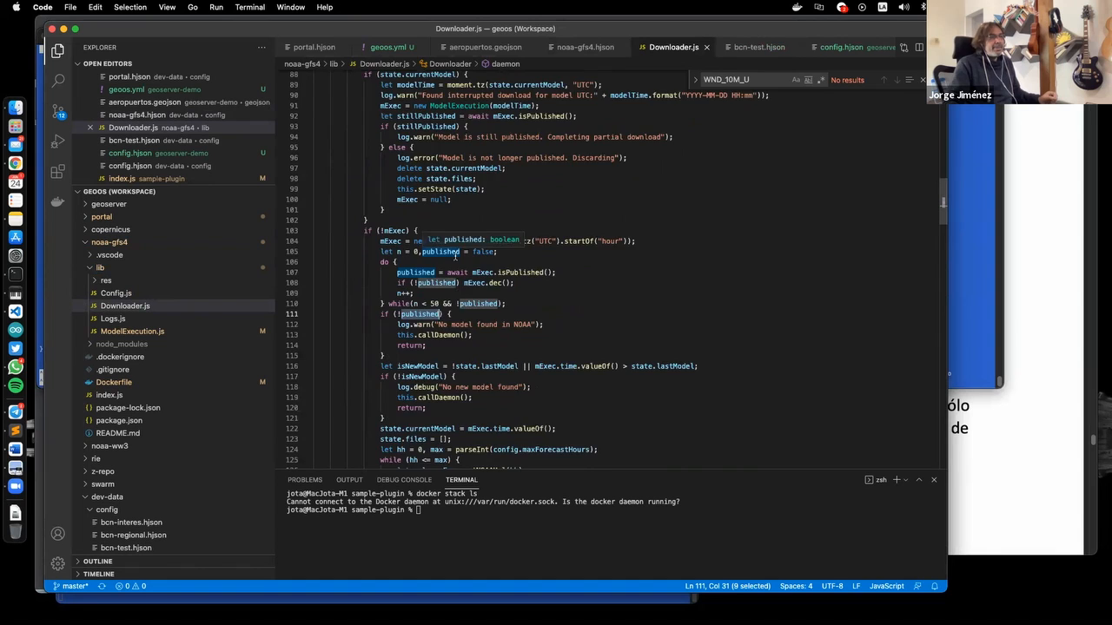
scroll(455, 256, down, 3)
scroll(454, 255, down, 3)
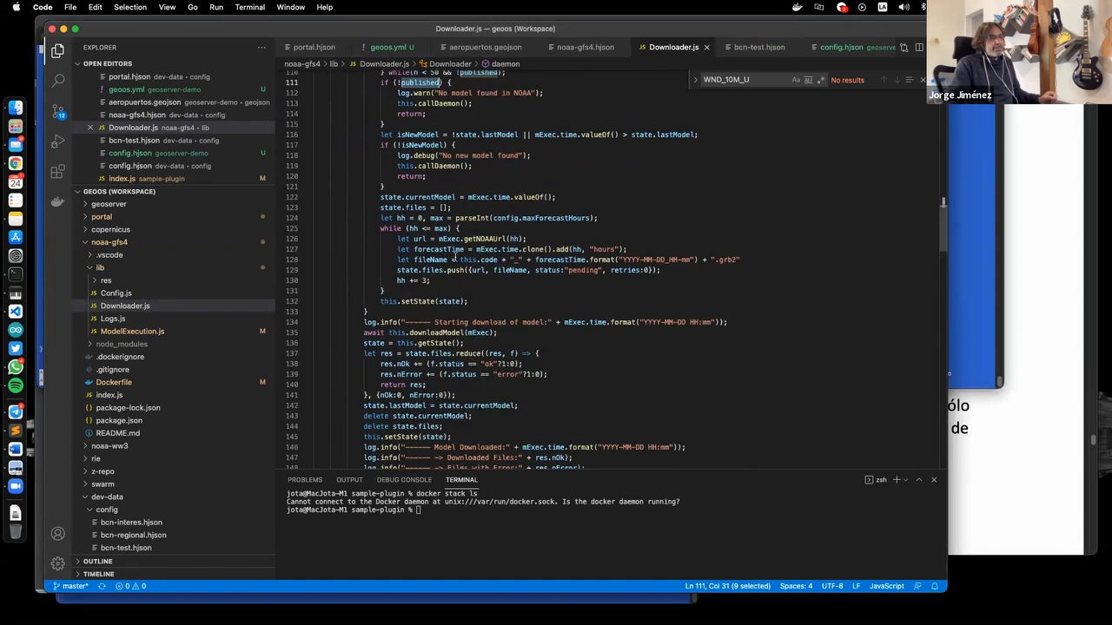
Examine how Downloader.js downloads a model, starts parallel file downloads and handles retries after errors
scroll(454, 255, down, 3)
scroll(525, 299, down, 5)
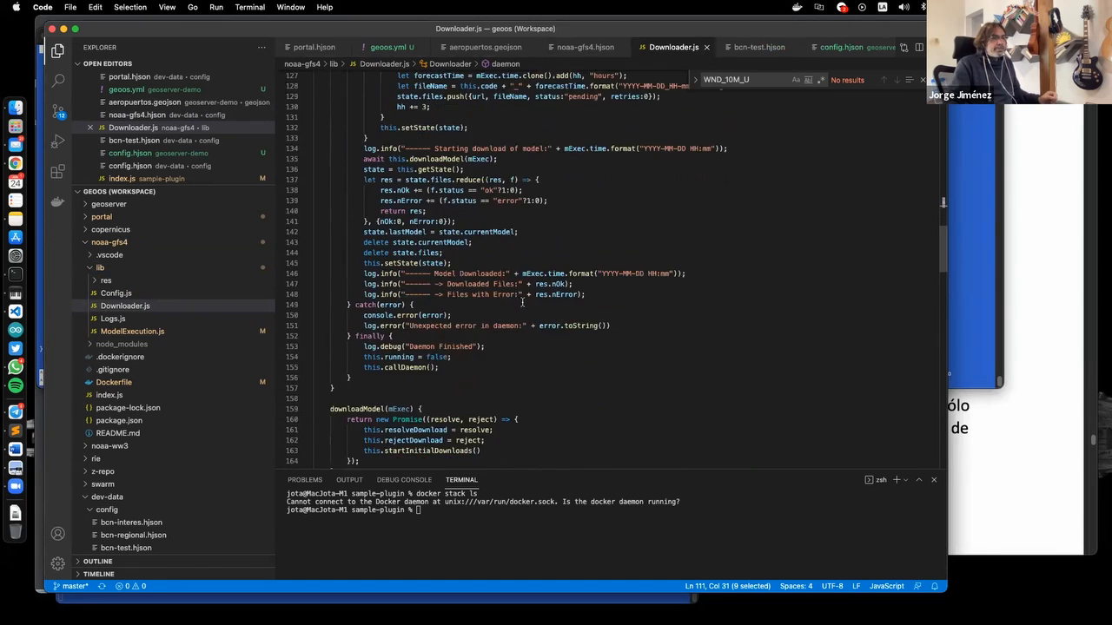
scroll(459, 375, down, 8)
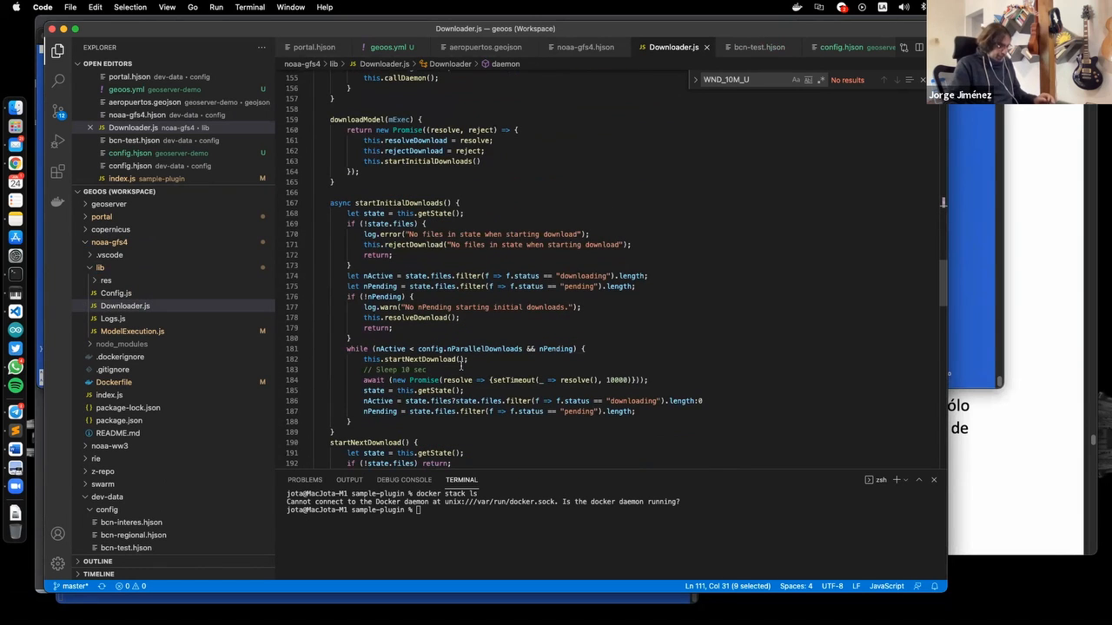
scroll(460, 366, down, 7)
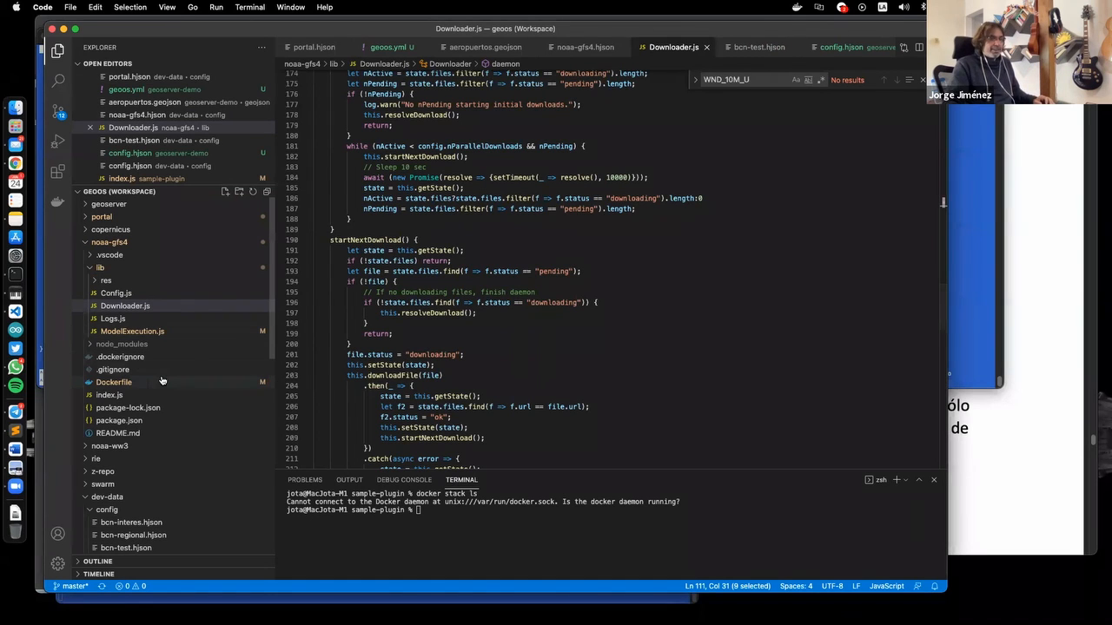
scroll(165, 382, down, 1)
scroll(513, 371, down, 2)
scroll(513, 371, down, 4)
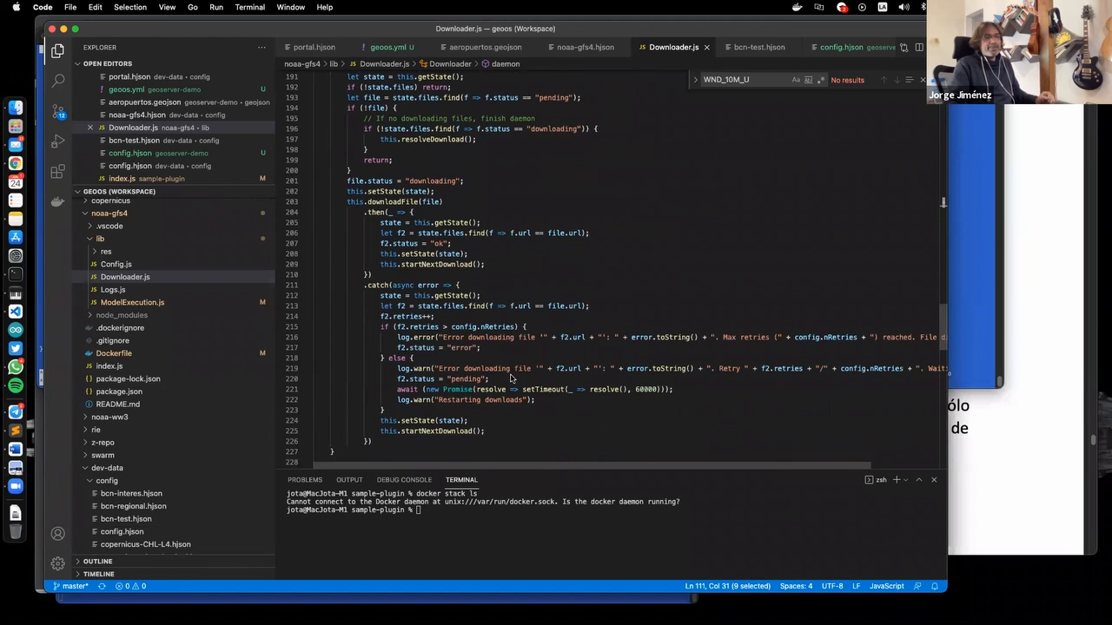
scroll(146, 381, up, 1)
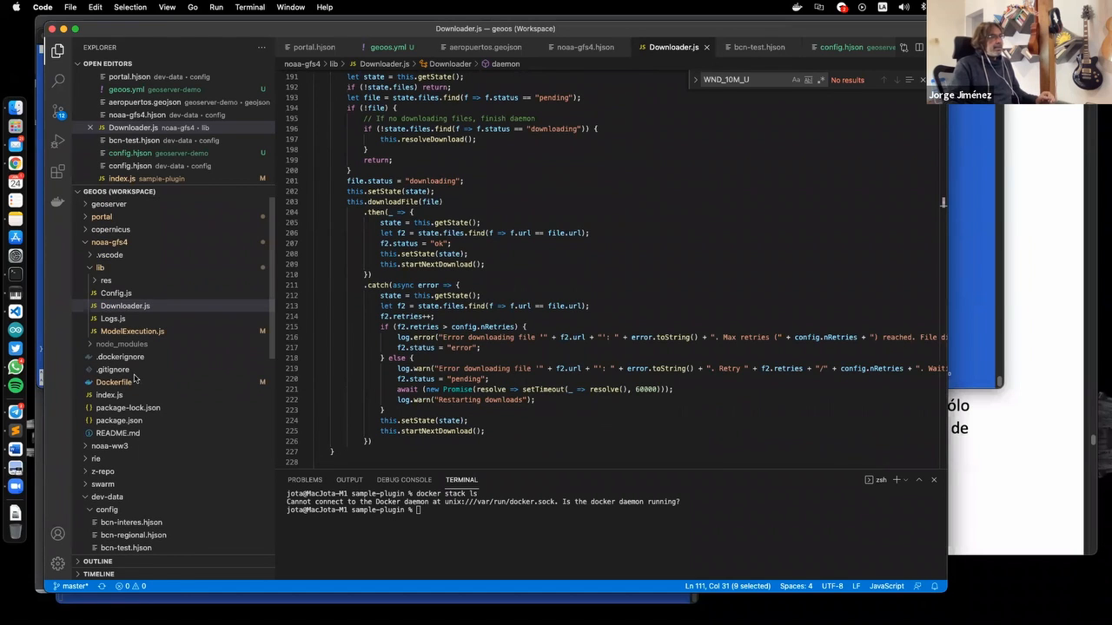
Collapse the noaa-gfs4 folder and open geoos.yml from the swarm project's prod folder
click(85, 242)
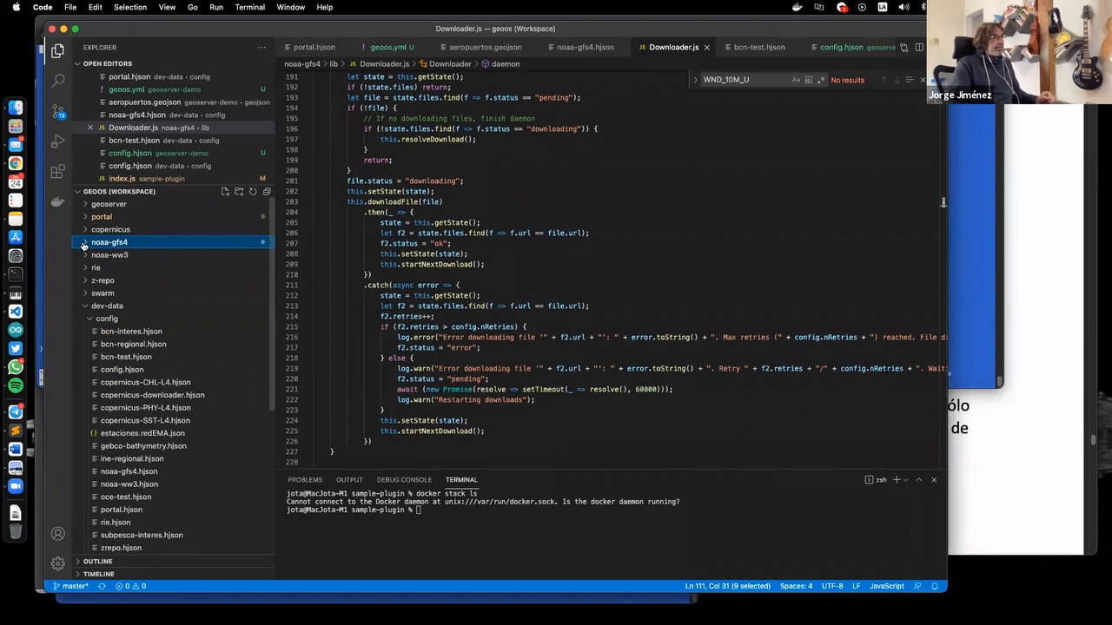
click(85, 296)
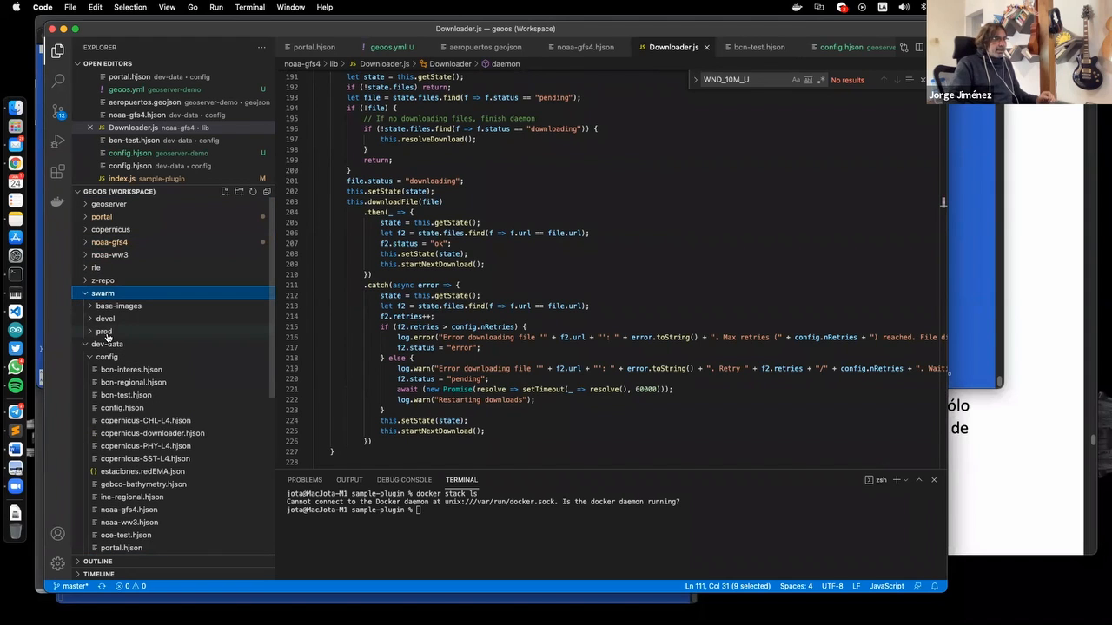
click(88, 332)
click(117, 344)
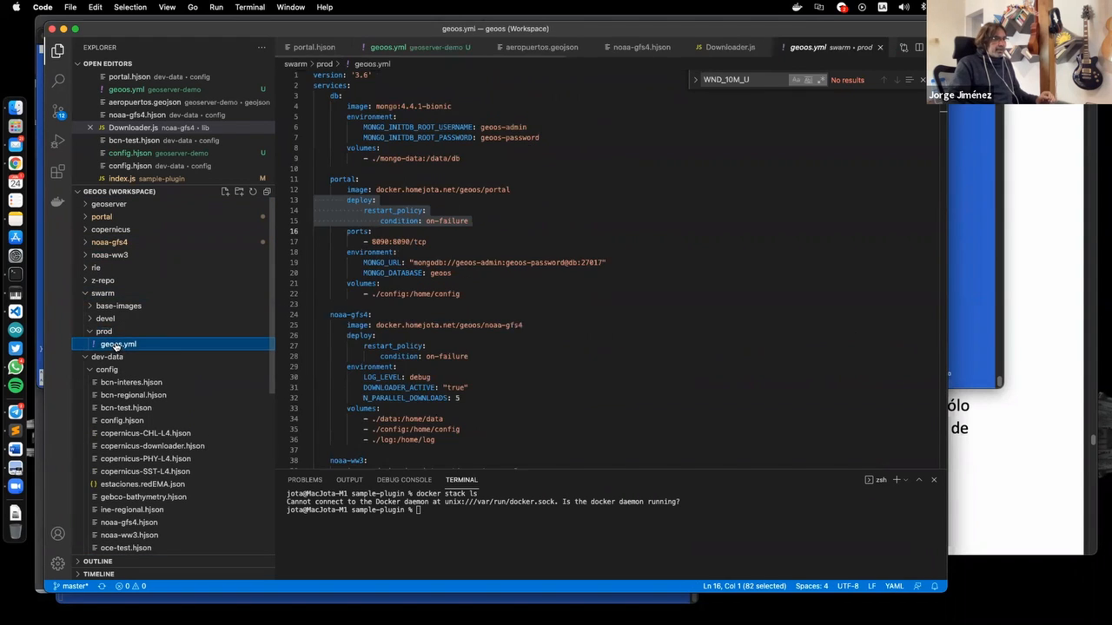
Review the db and portal service definitions in the production geoos.yml
scroll(497, 273, down, 2)
scroll(497, 273, up, 3)
click(448, 177)
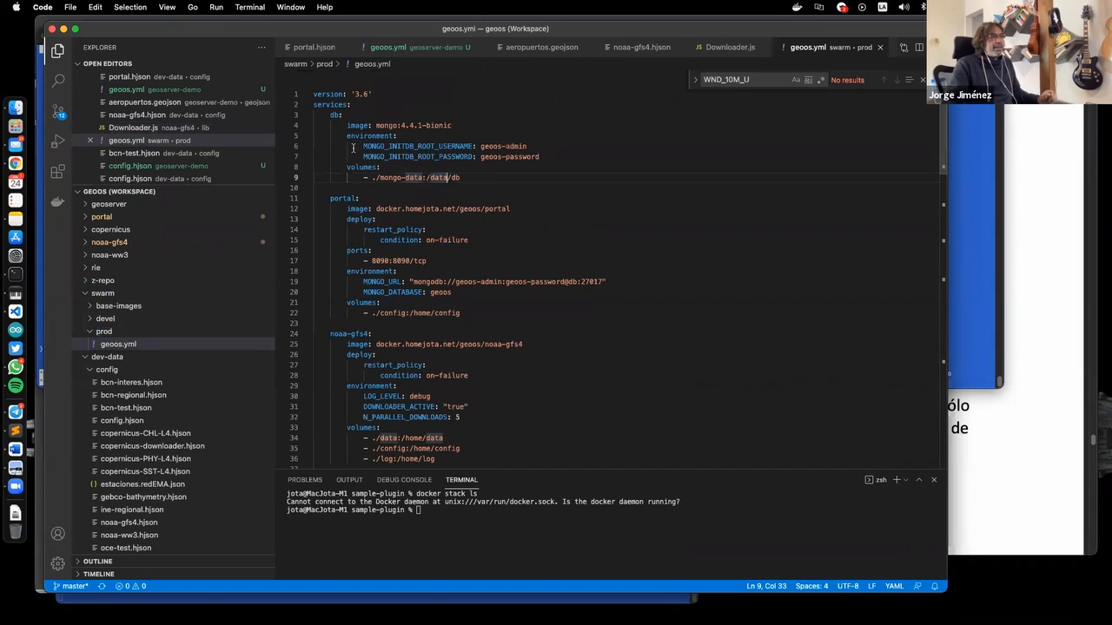
scroll(353, 163, down, 3)
scroll(356, 186, up, 3)
click(333, 116)
scroll(330, 173, down, 4)
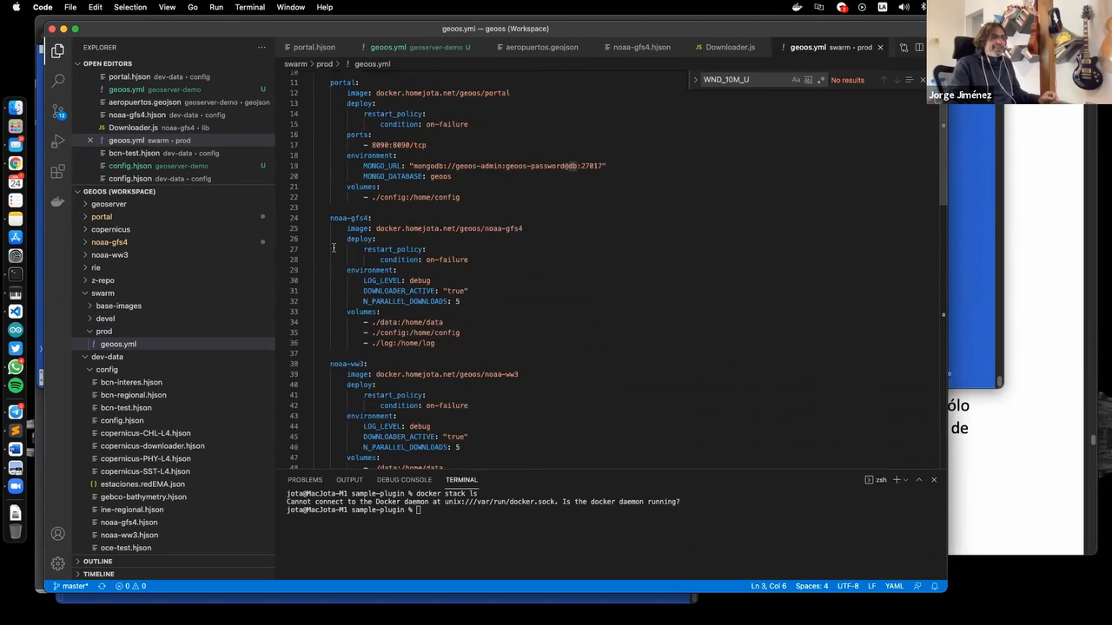
Examine the noaa-gfs4 service block, including its image, environment and volumes, alongside the noaa-ww3 service
drag(328, 217, 459, 341)
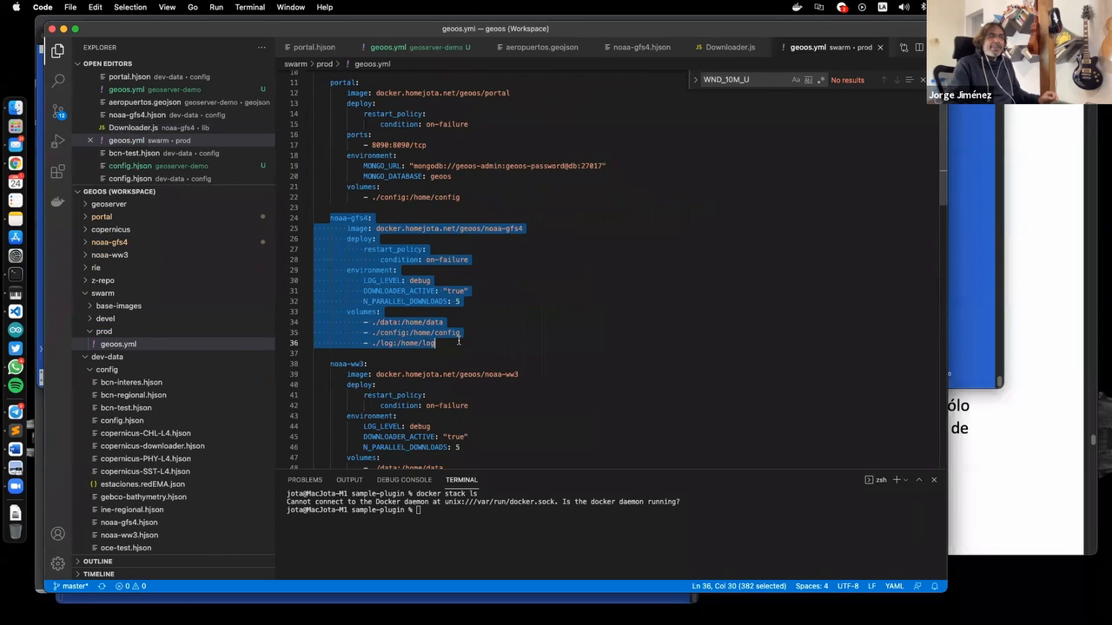
scroll(501, 318, down, 1)
scroll(500, 318, down, 2)
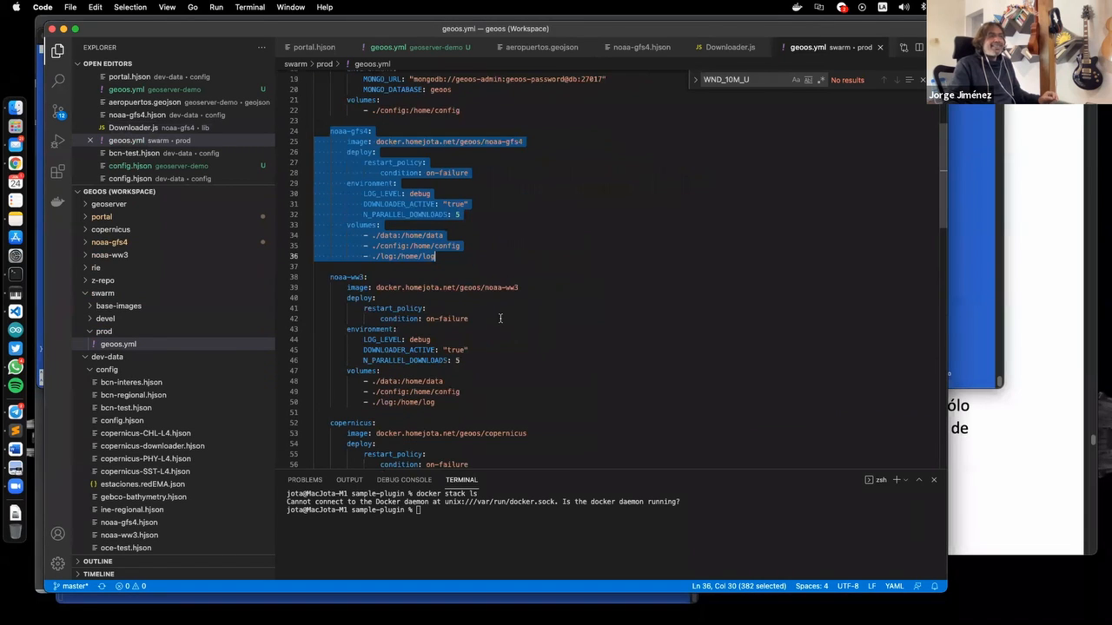
click(482, 257)
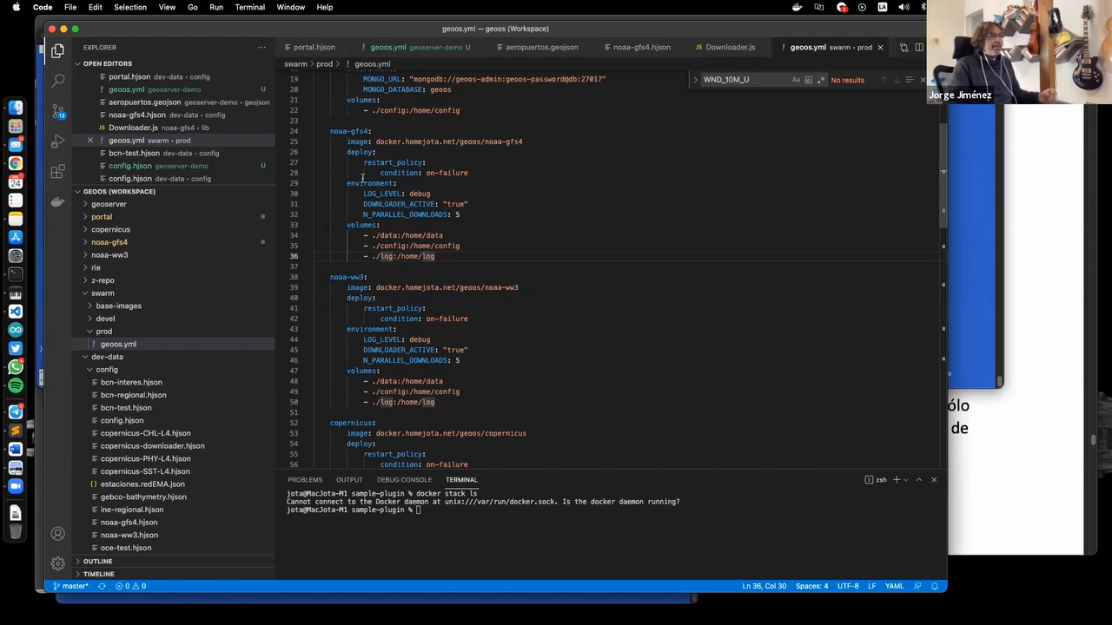
click(331, 133)
double_click(359, 131)
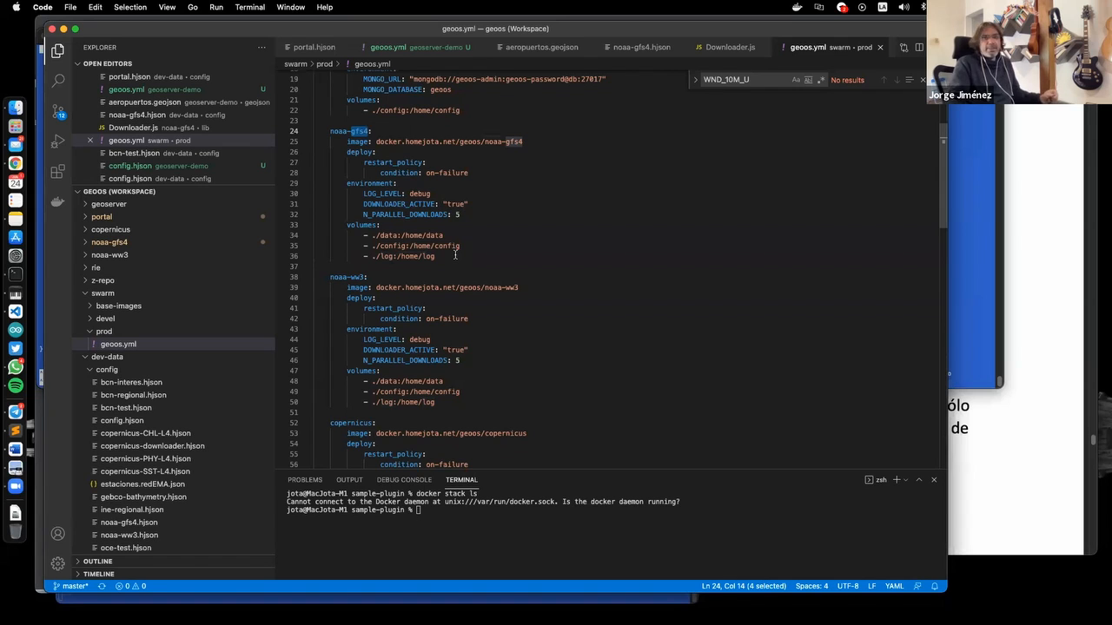
click(456, 256)
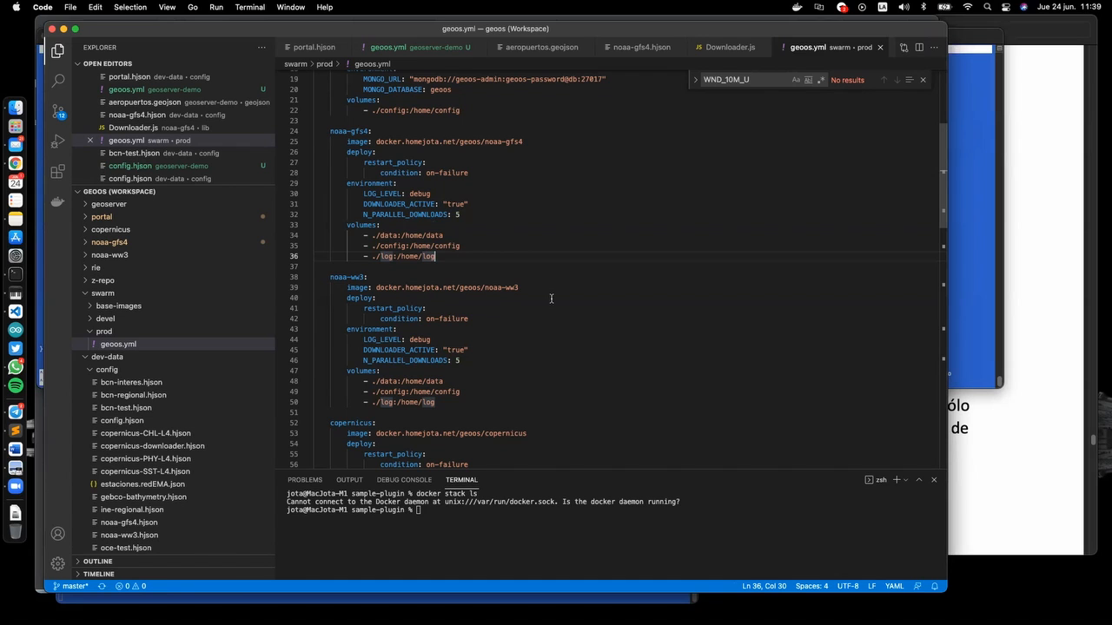
Return to oce-test.hjson in Terminal and move its window slightly lower
key(super+Tab)
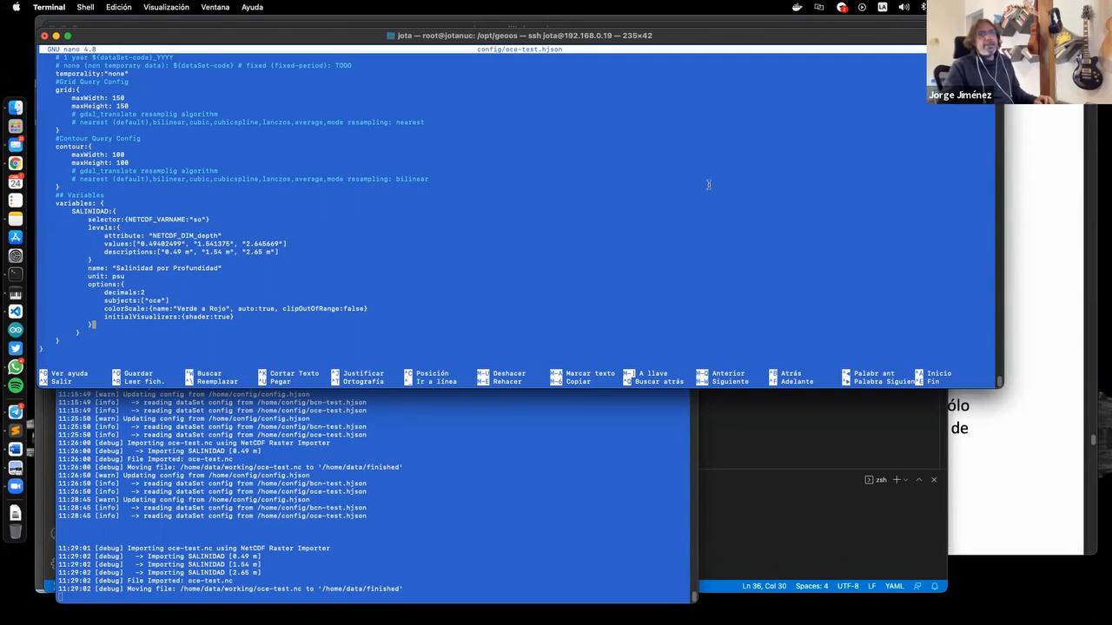
drag(670, 40, 675, 56)
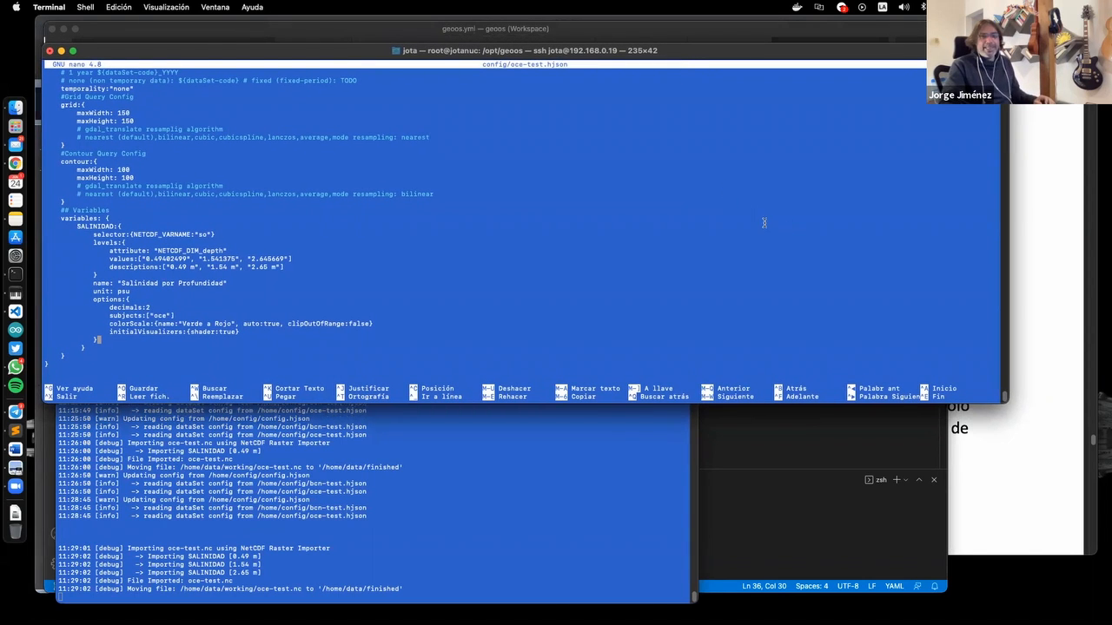